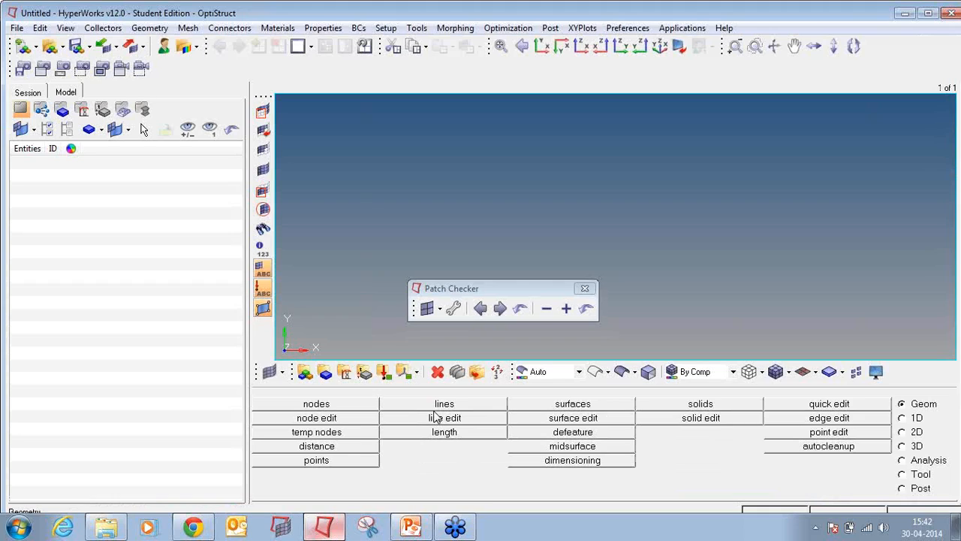
Close the Patch Checker and open joint_size.hm from the Day8 Size Optimization Part-1 folder's 1 3-D Size Optimization of a Rail Joint subfolder.
click(586, 288)
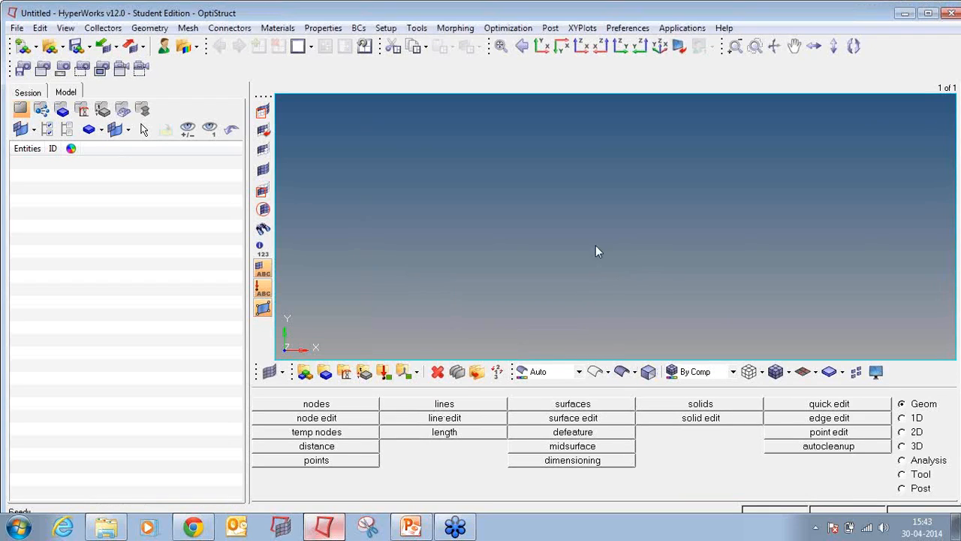
double_click(612, 14)
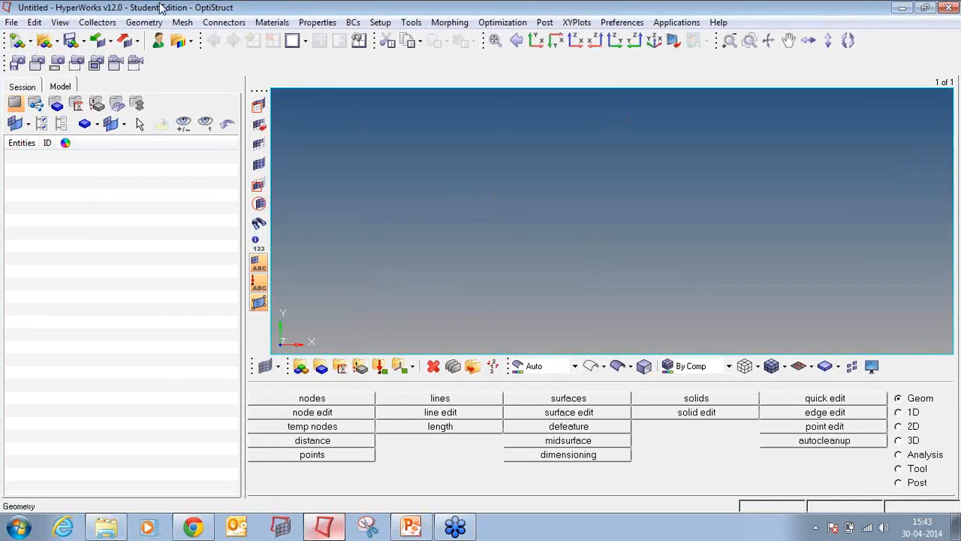
click(44, 41)
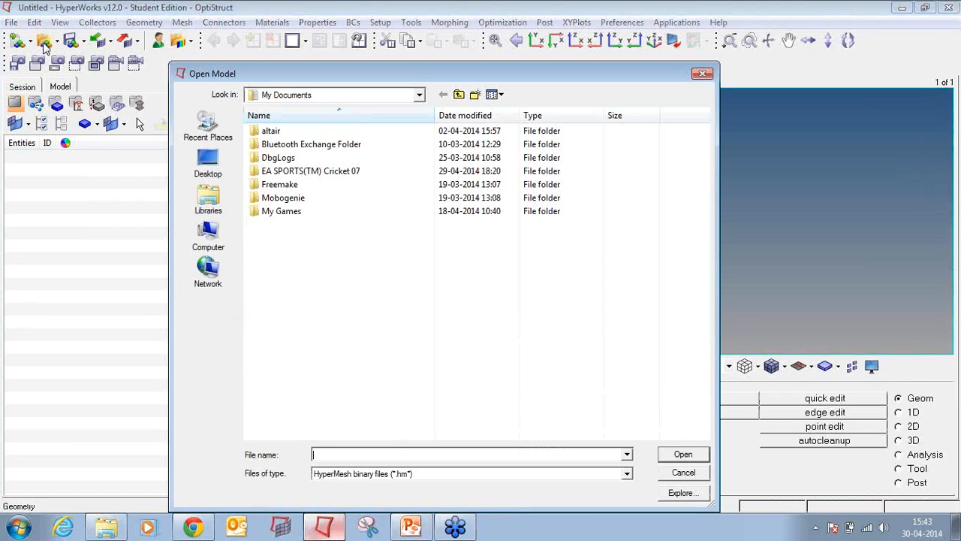
click(208, 162)
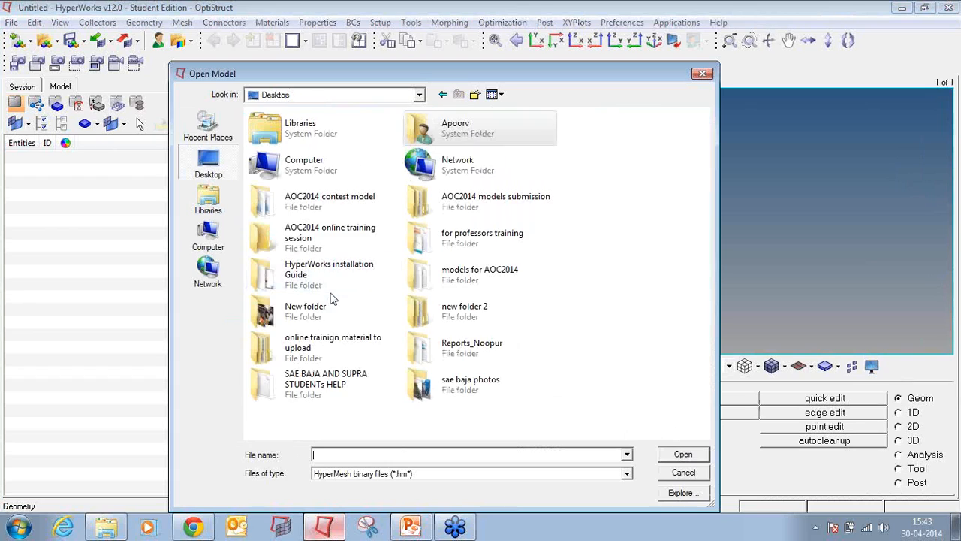
double_click(363, 239)
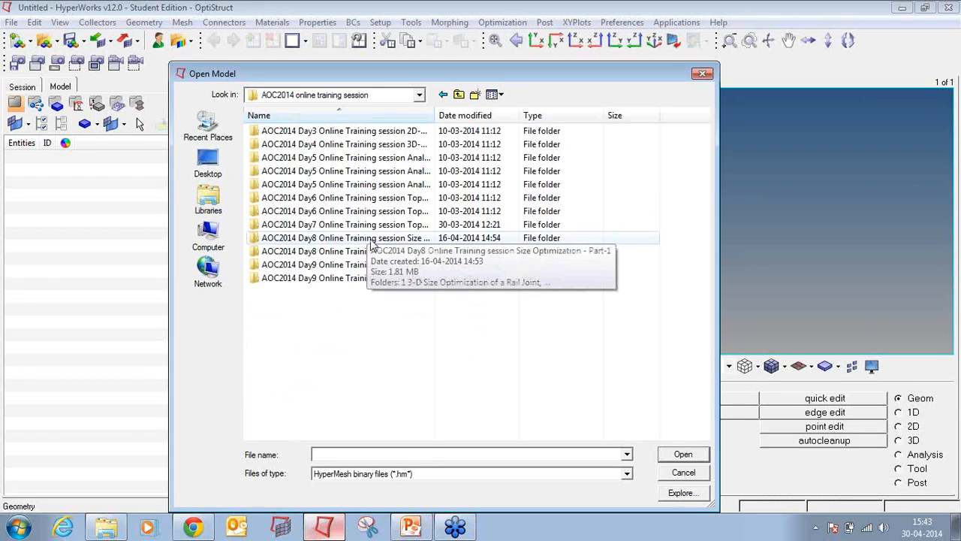
double_click(371, 239)
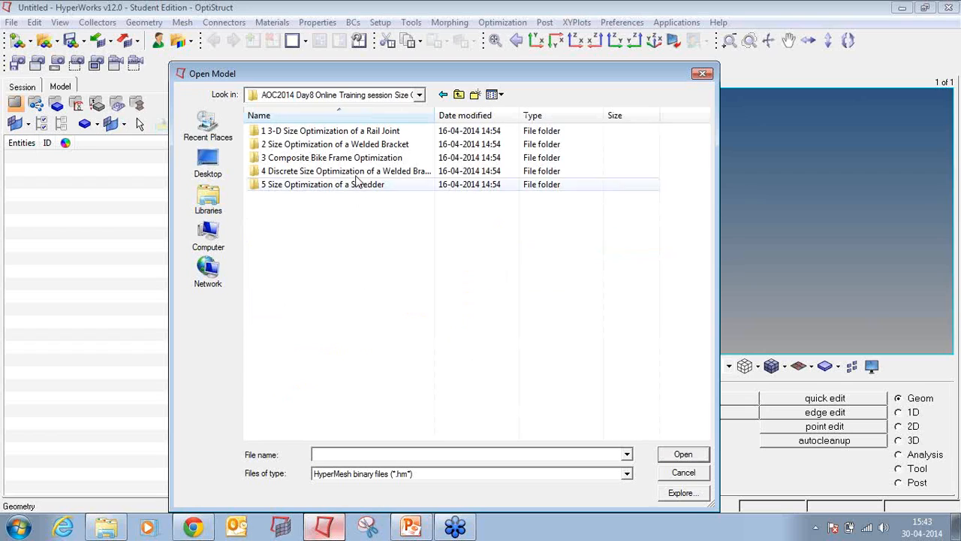
double_click(358, 132)
double_click(315, 129)
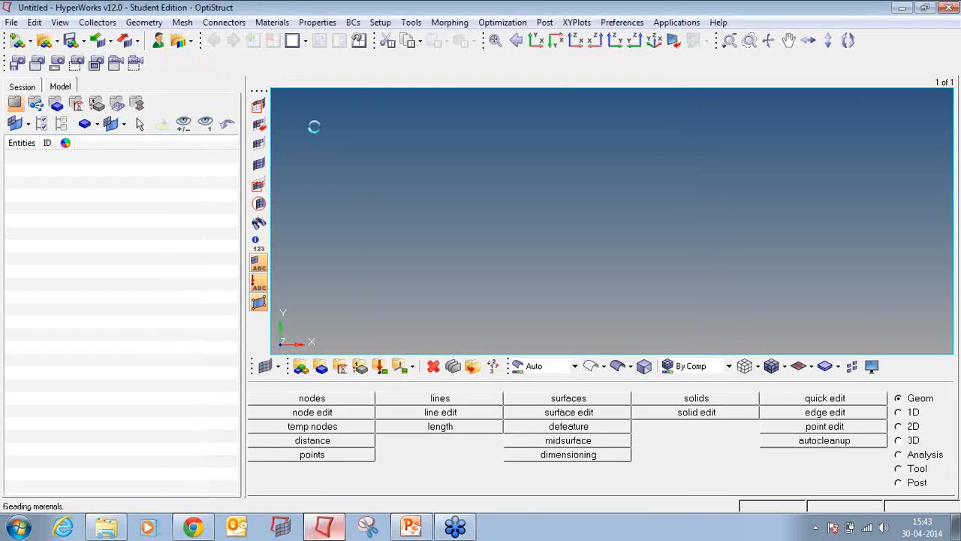
Examine the rail joint model and list its components, load collectors, load steps, material and properties.
ctrl+drag(667, 251, 552, 184)
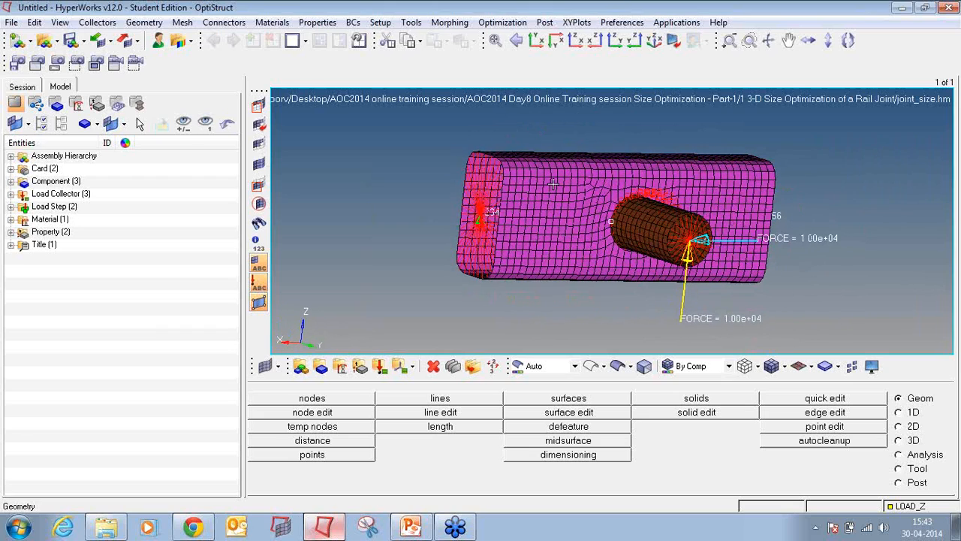
click(10, 181)
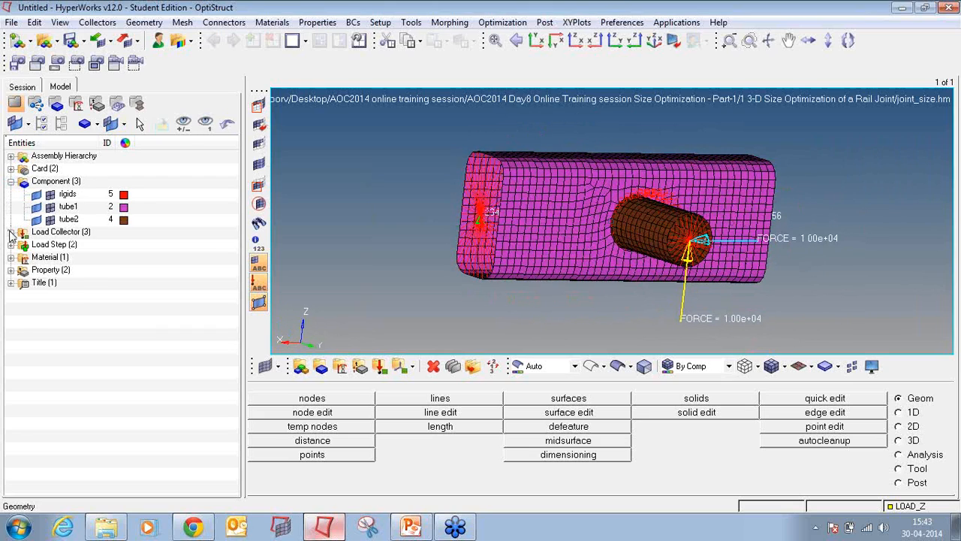
click(11, 232)
click(10, 282)
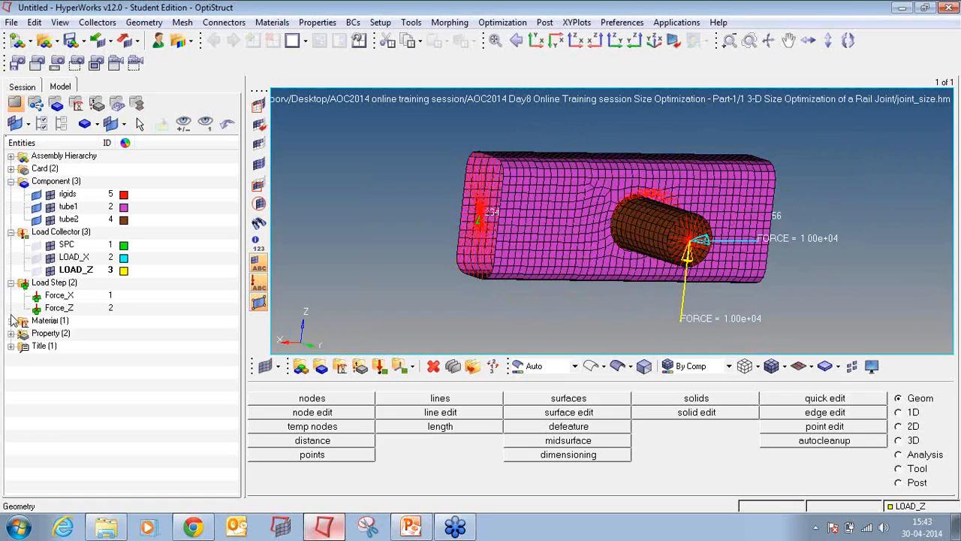
click(11, 320)
click(10, 345)
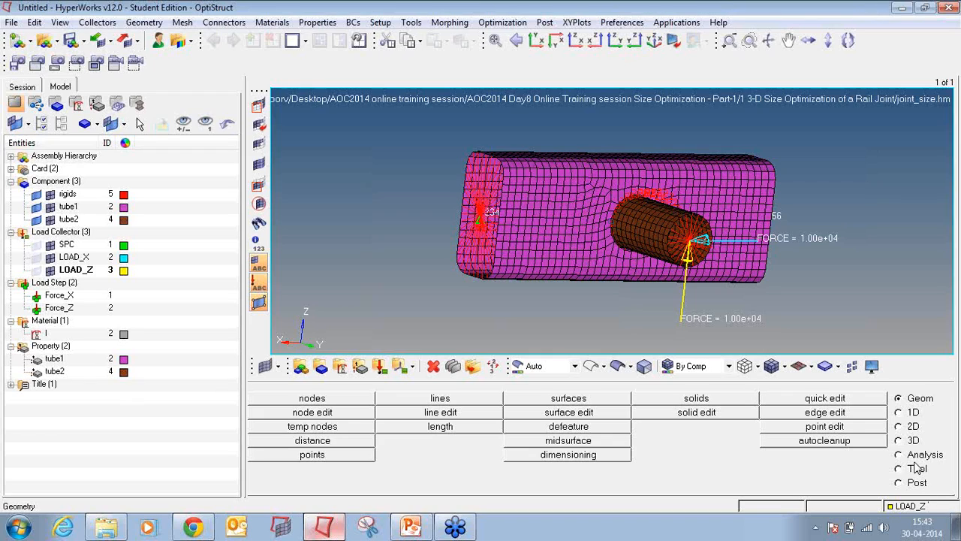
Create a size optimization design variable named tube with initial value 1.0, lower bound 0.1 and upper bound 5.0.
click(899, 455)
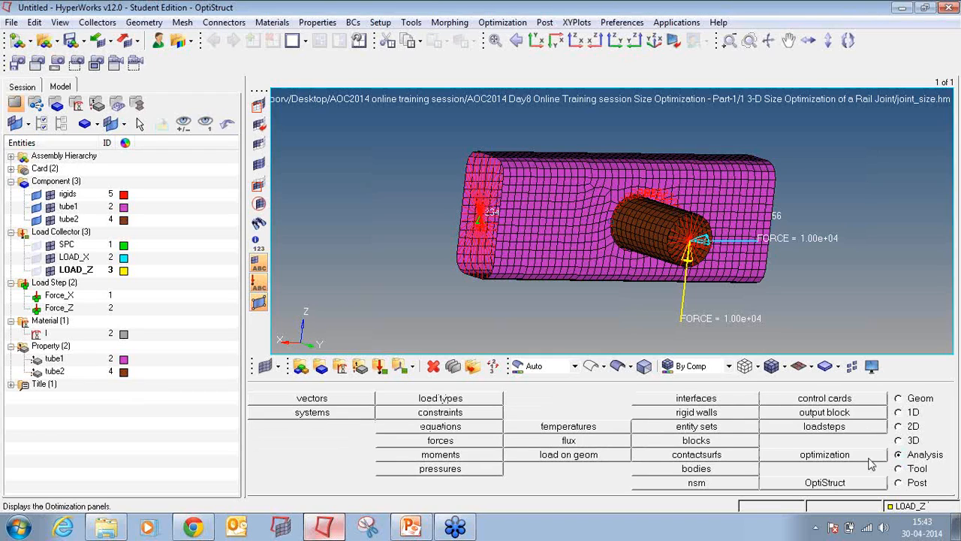
click(868, 459)
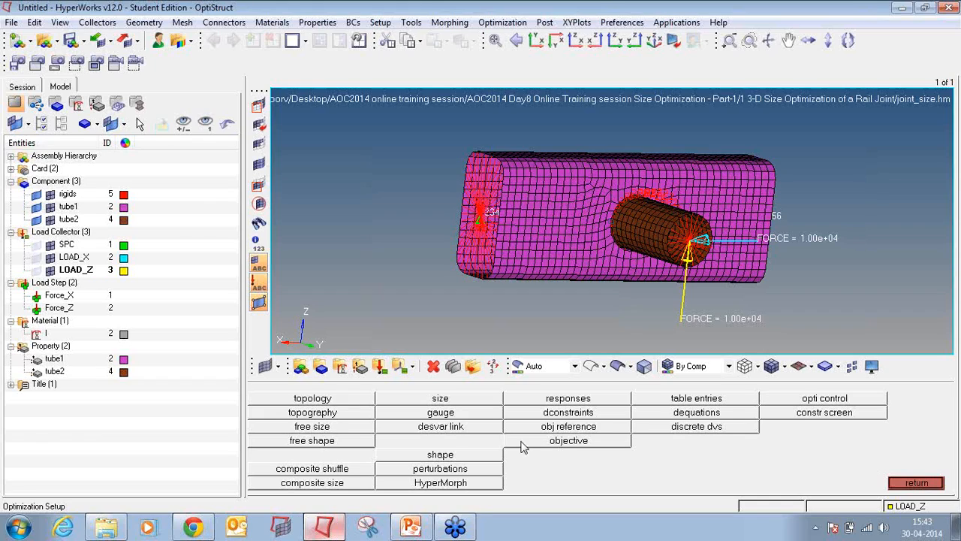
click(428, 404)
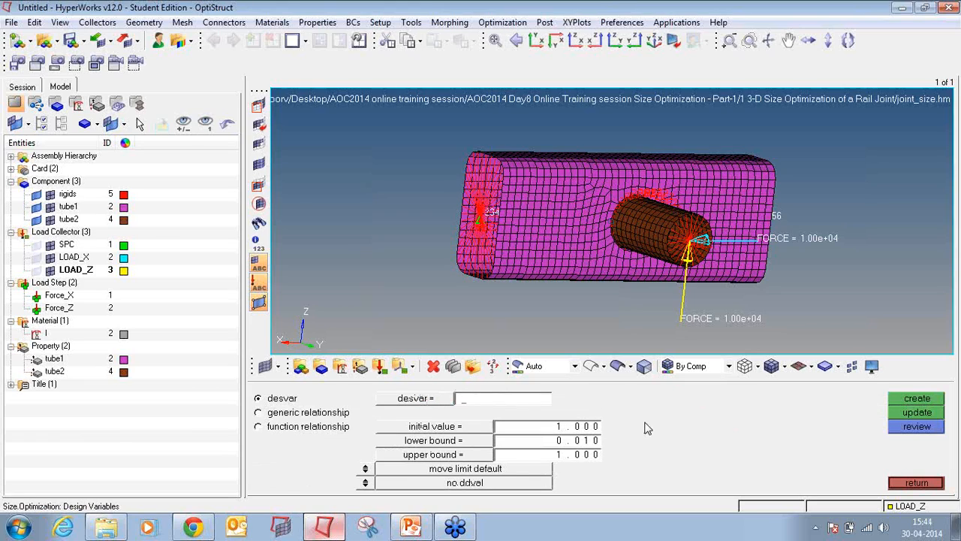
text(tube)
click(595, 443)
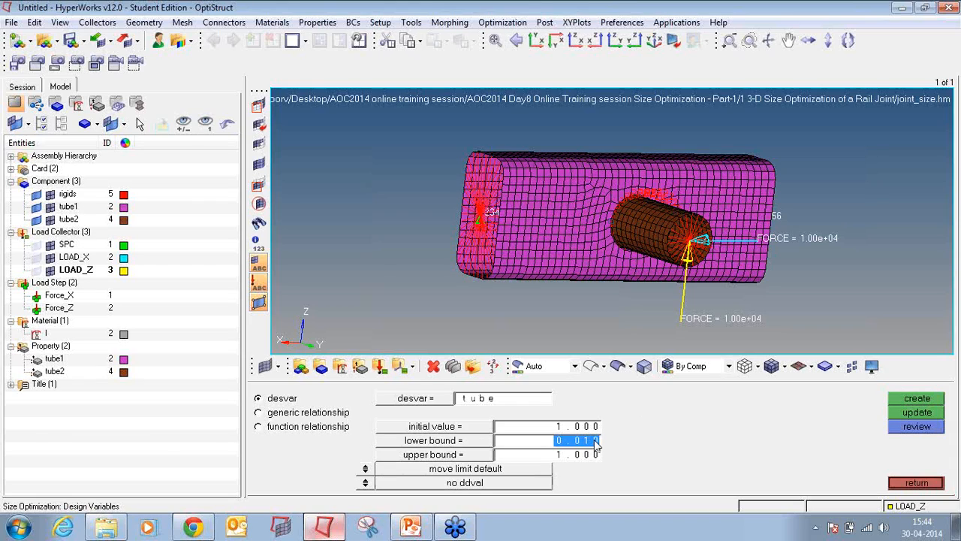
text(0.1)
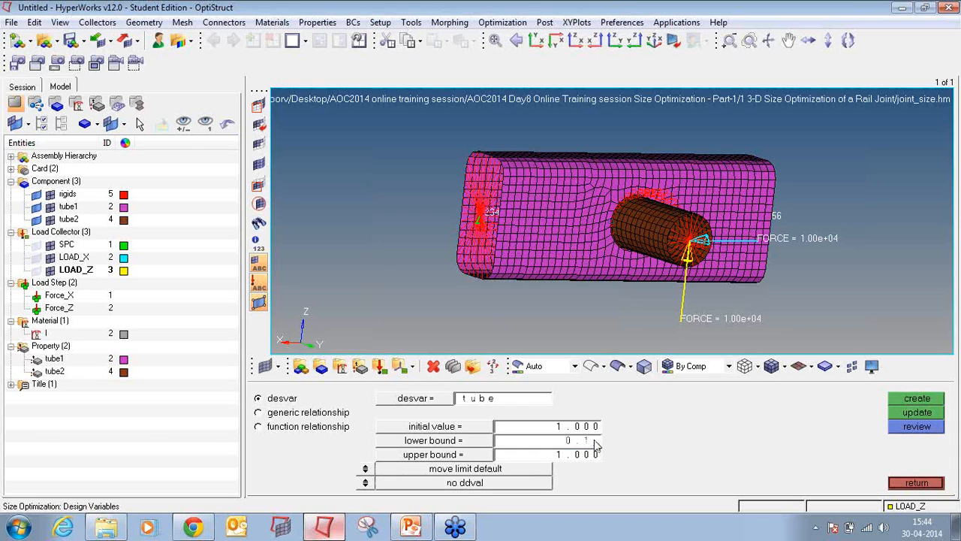
key(Return)
click(593, 455)
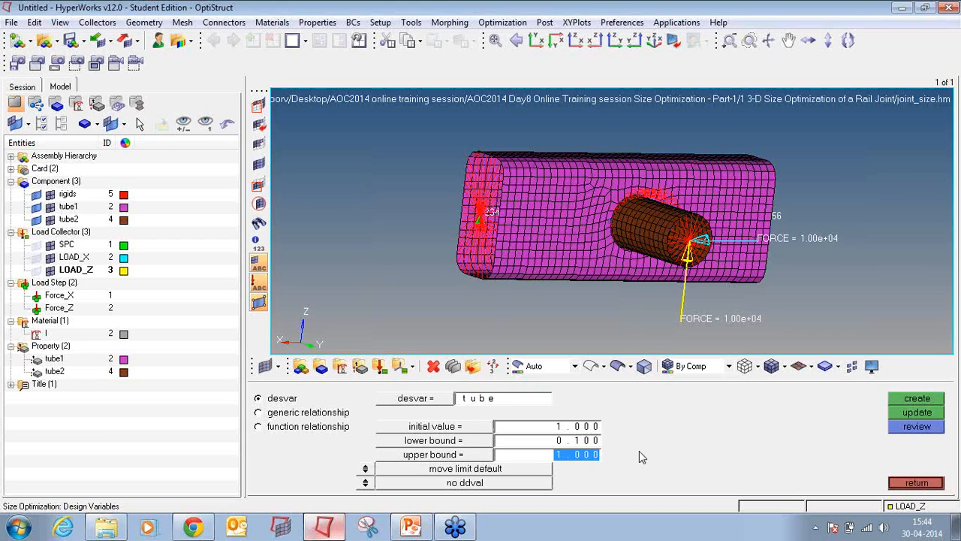
text(5)
key(Return)
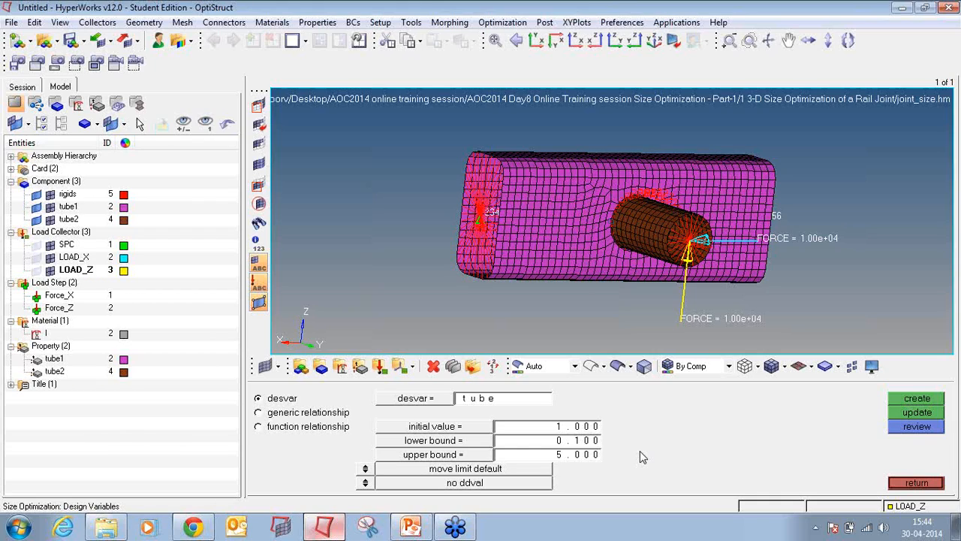
click(914, 397)
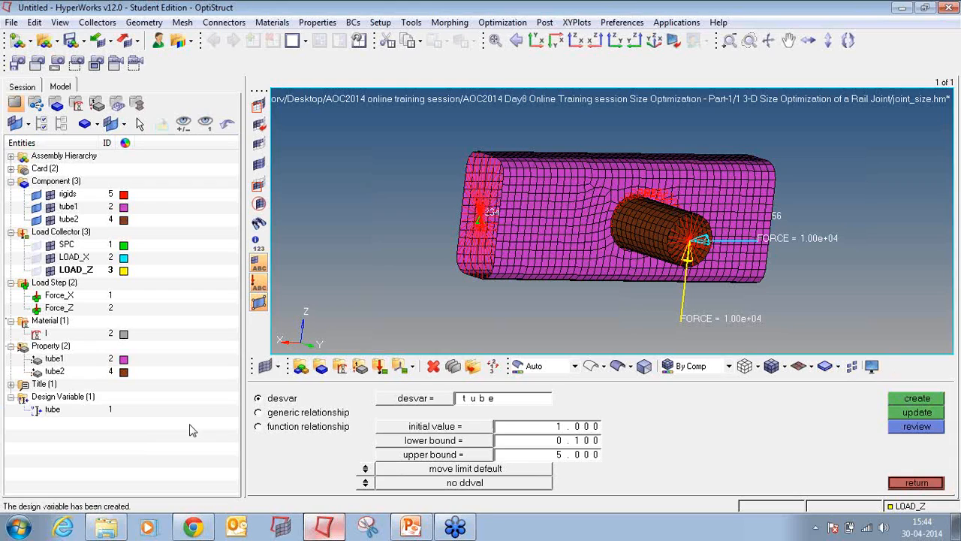
Create a second size design variable named rail with initial value 1.0, lower bound 0.1 and upper bound 5.0.
click(490, 402)
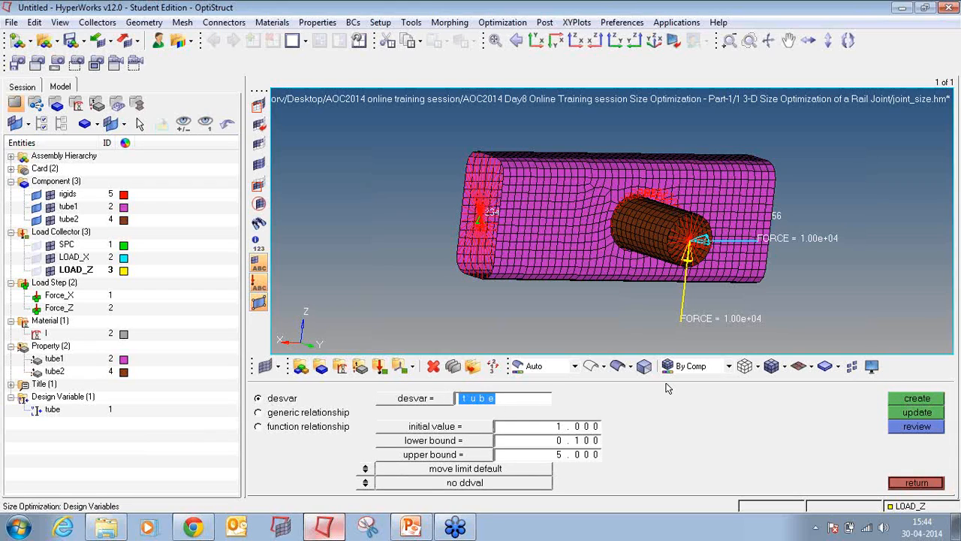
text(rail)
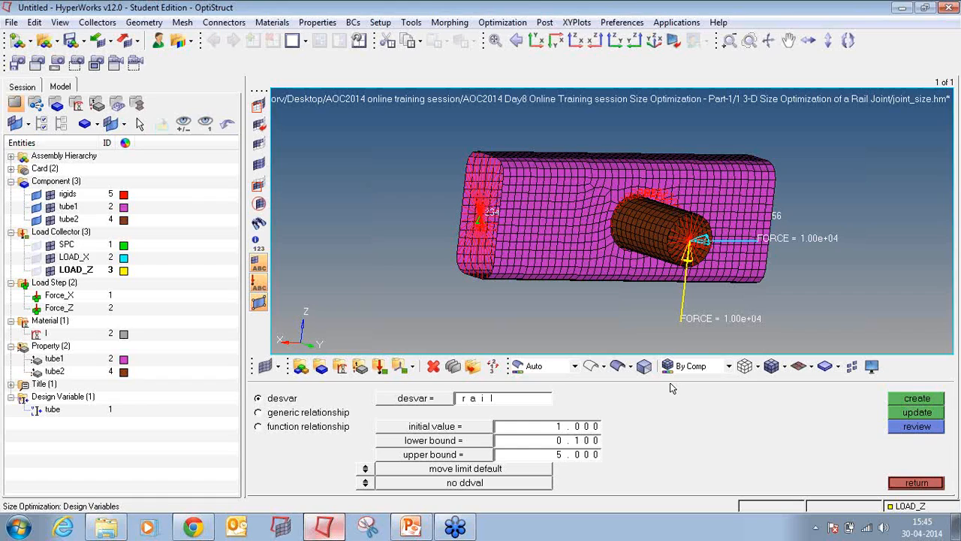
click(916, 400)
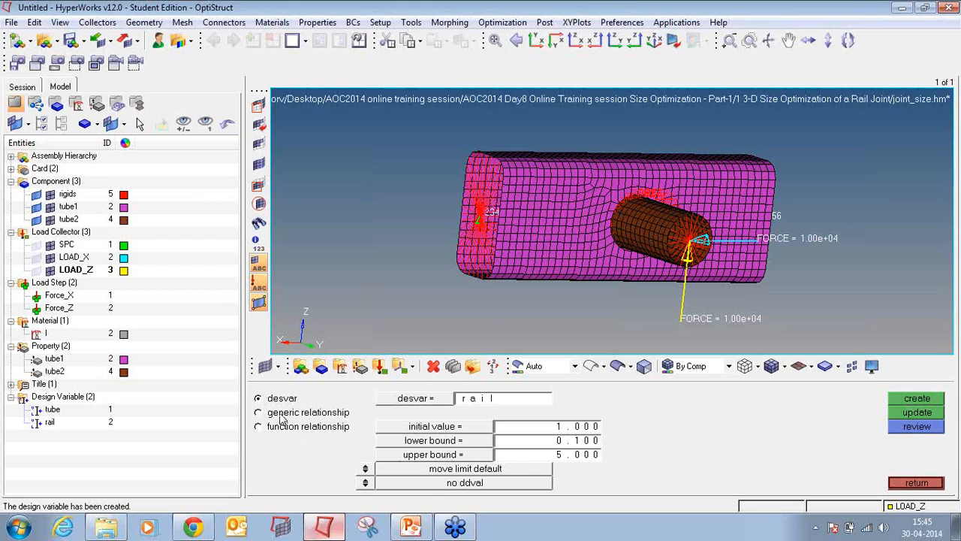
Create the generic relationship tube_th linking Thickness T of property tube2 to the design variable tube.
click(259, 412)
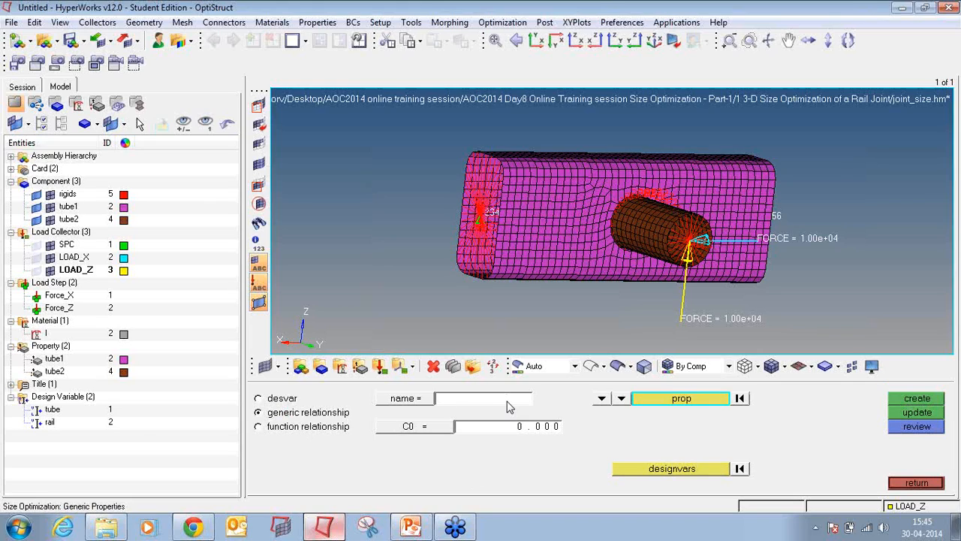
text(tube_th)
click(665, 401)
click(314, 414)
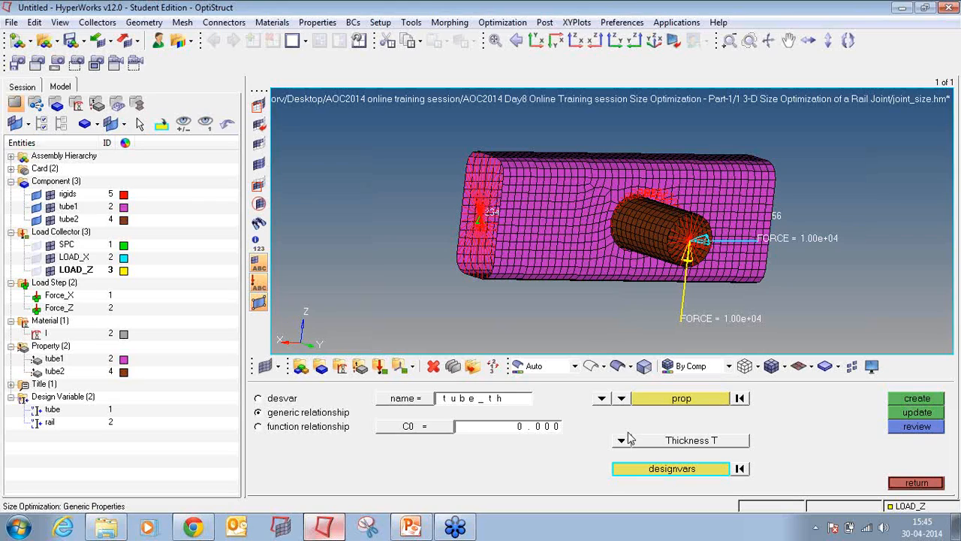
click(642, 470)
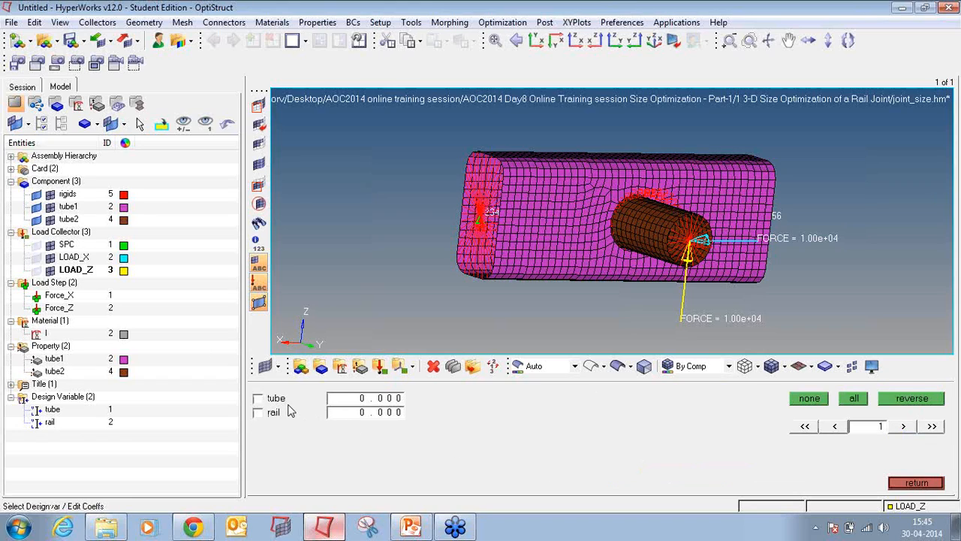
click(267, 399)
click(930, 484)
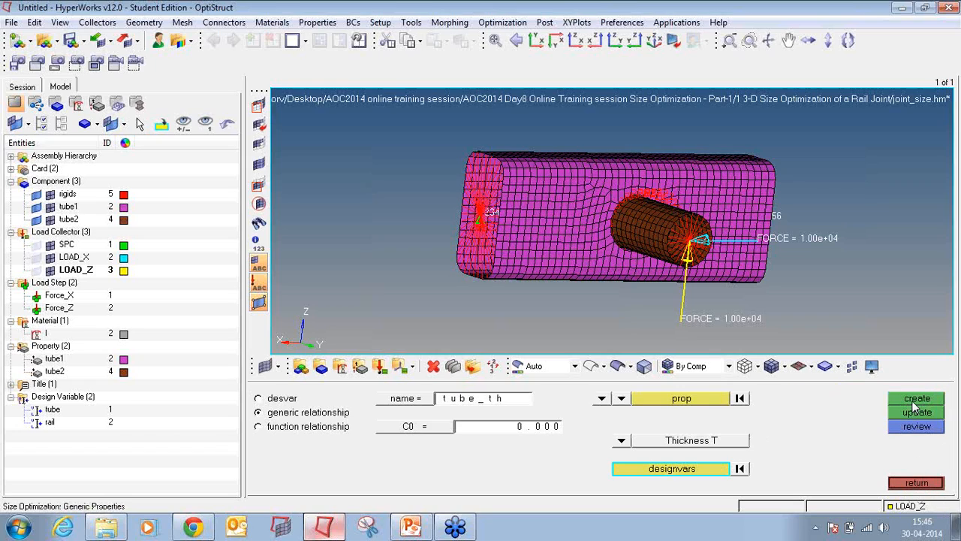
click(916, 399)
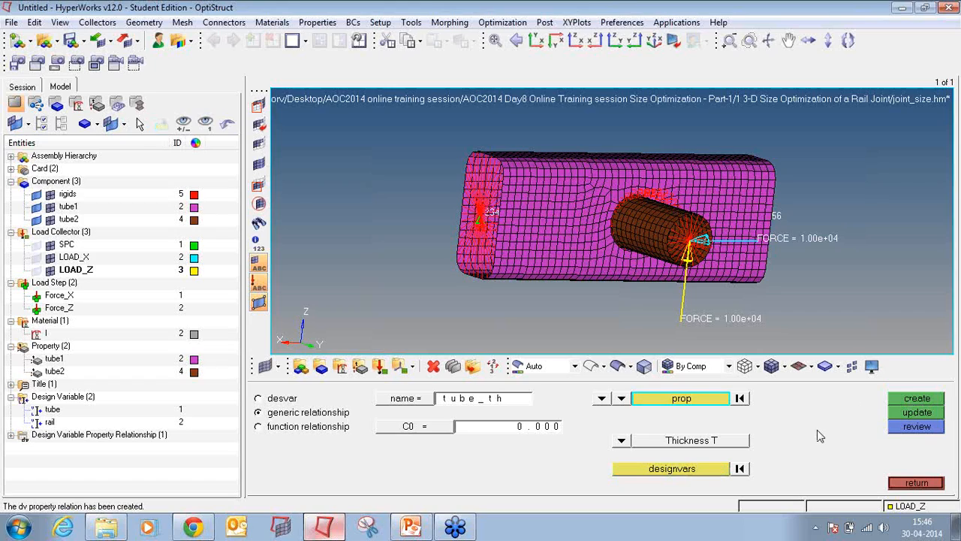
Create the generic relationship rail_th linking Thickness T of property tube1 to the design variable rail with coefficient 1.0, and finish the size setup.
click(497, 400)
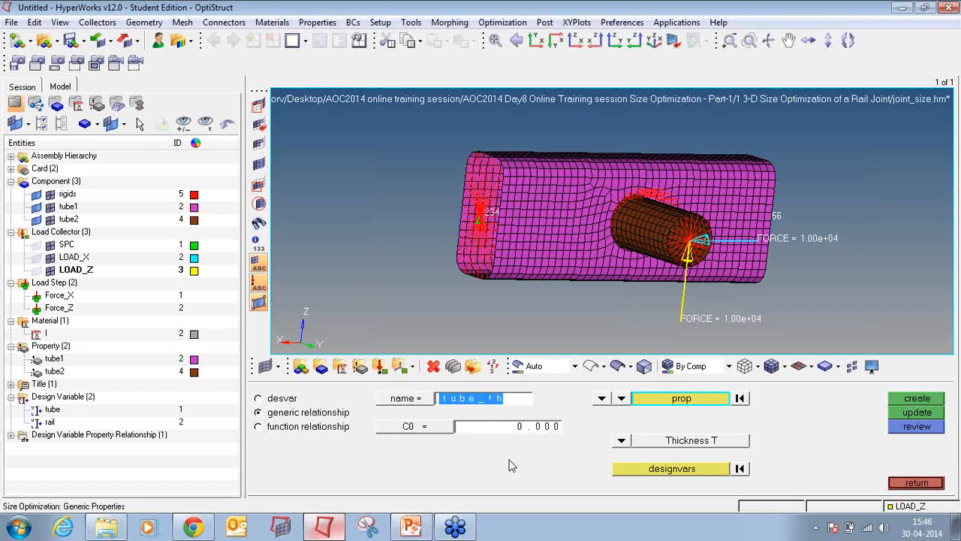
text(rail_)
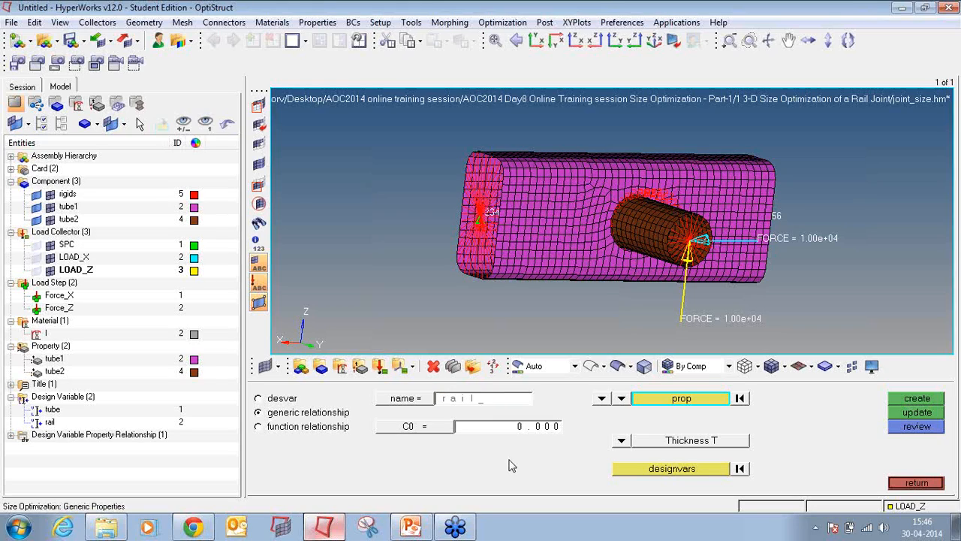
text(th)
click(669, 404)
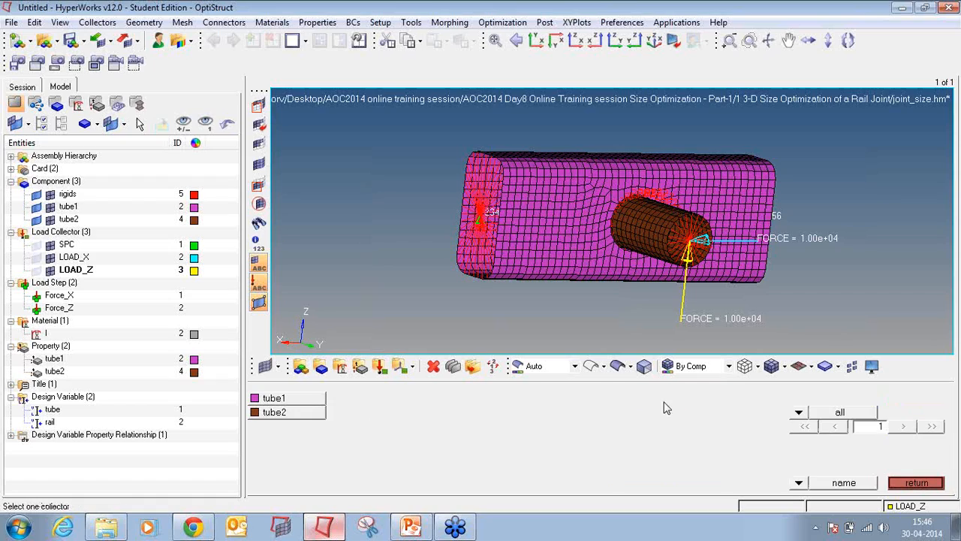
click(312, 398)
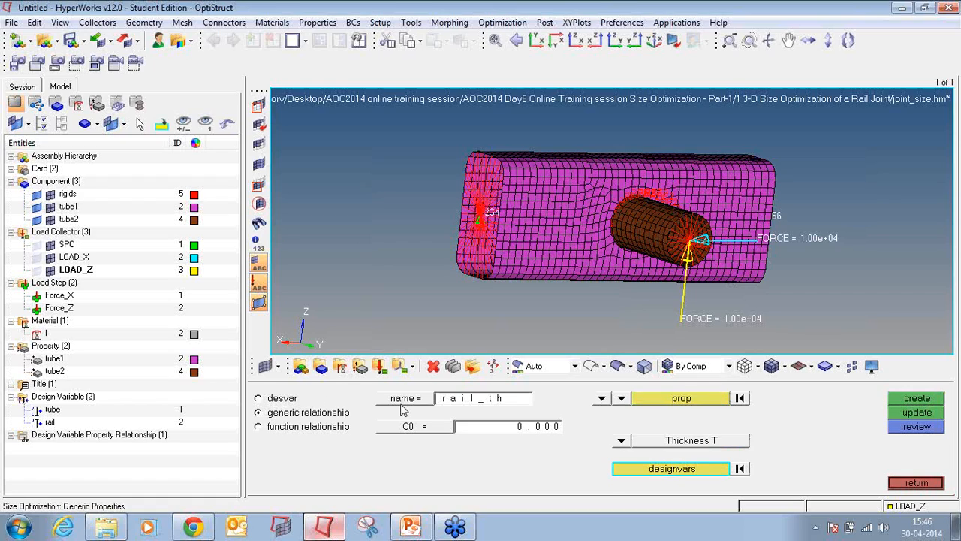
click(620, 469)
click(257, 413)
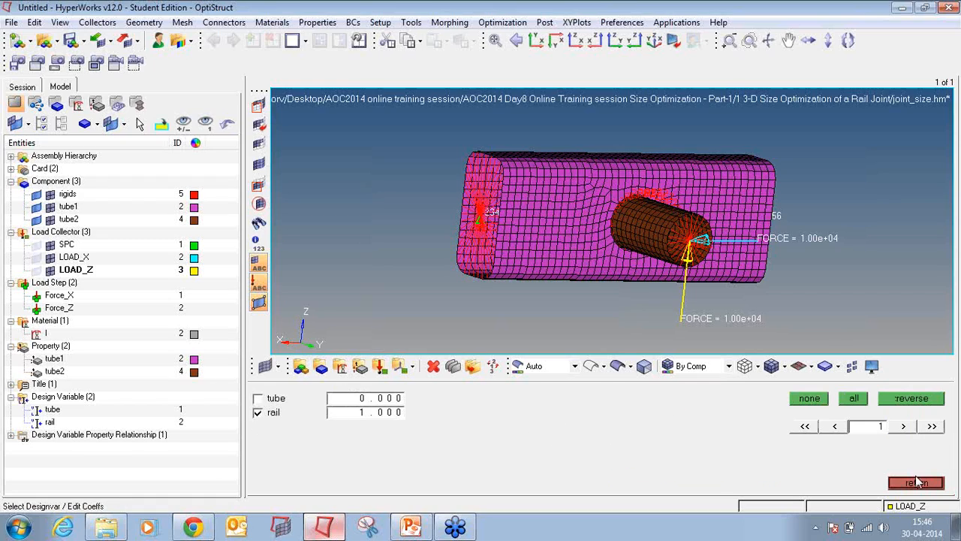
click(916, 482)
click(917, 399)
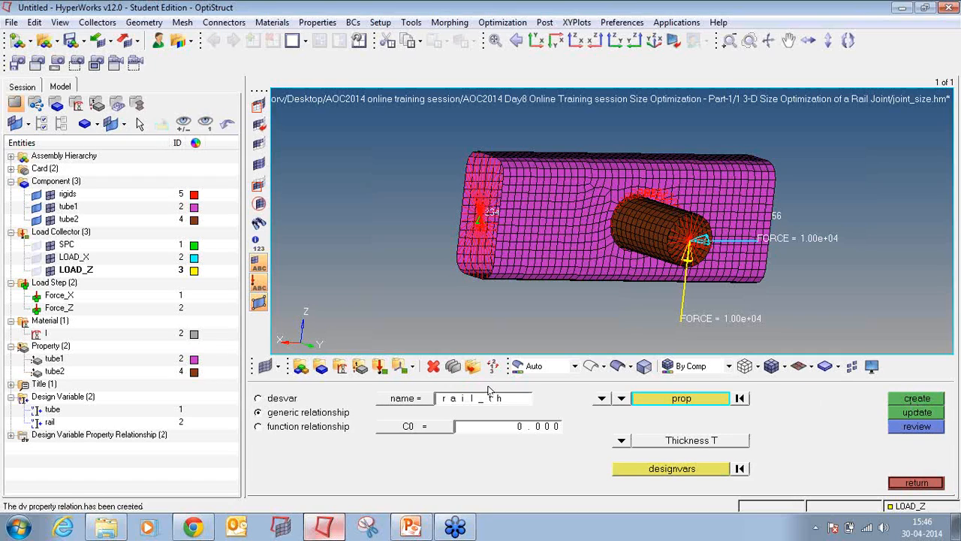
click(11, 435)
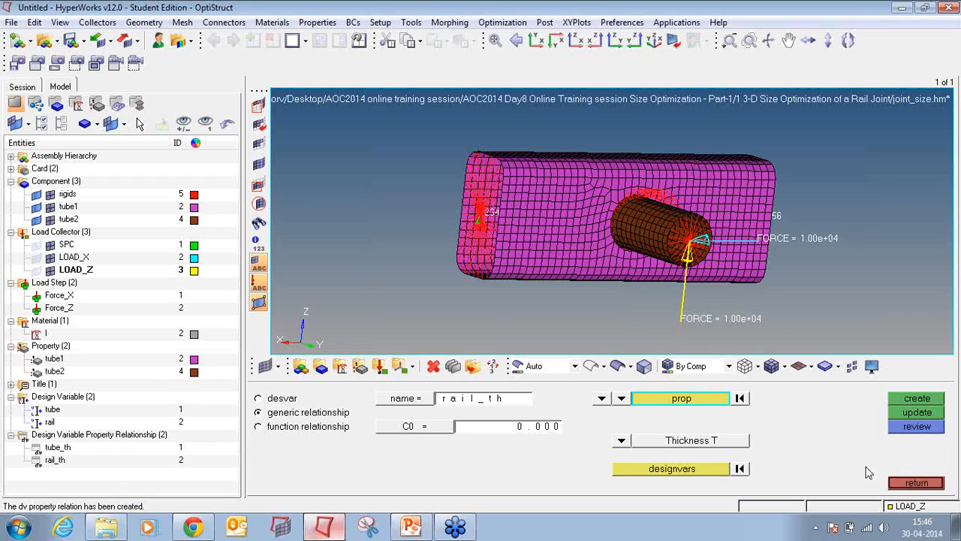
click(897, 483)
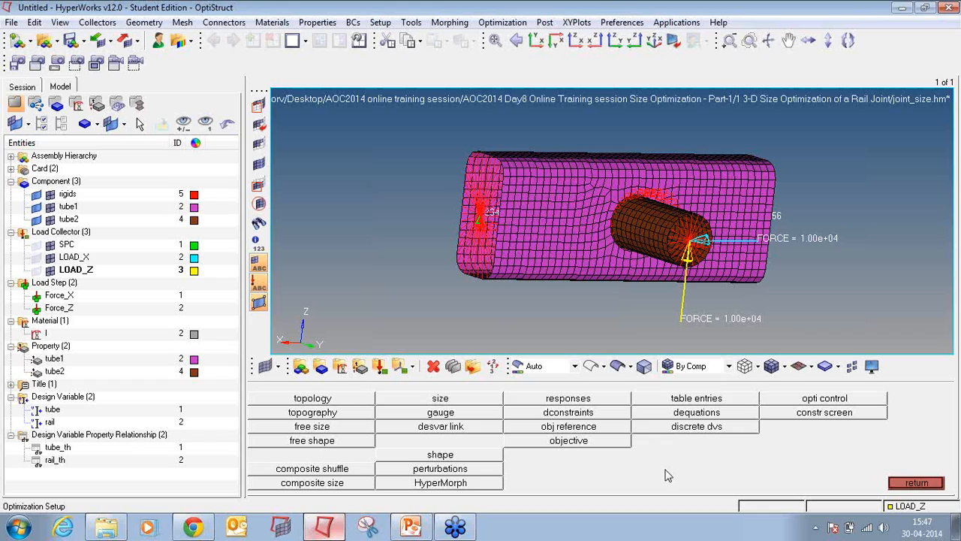
Create an optimization response named volume of type volume, using the total volume.
click(572, 400)
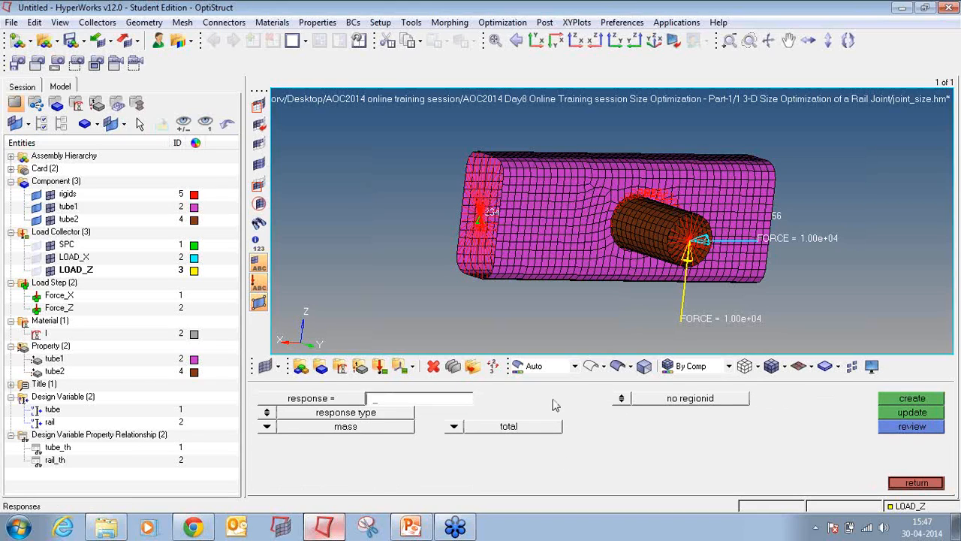
text(volume)
click(268, 426)
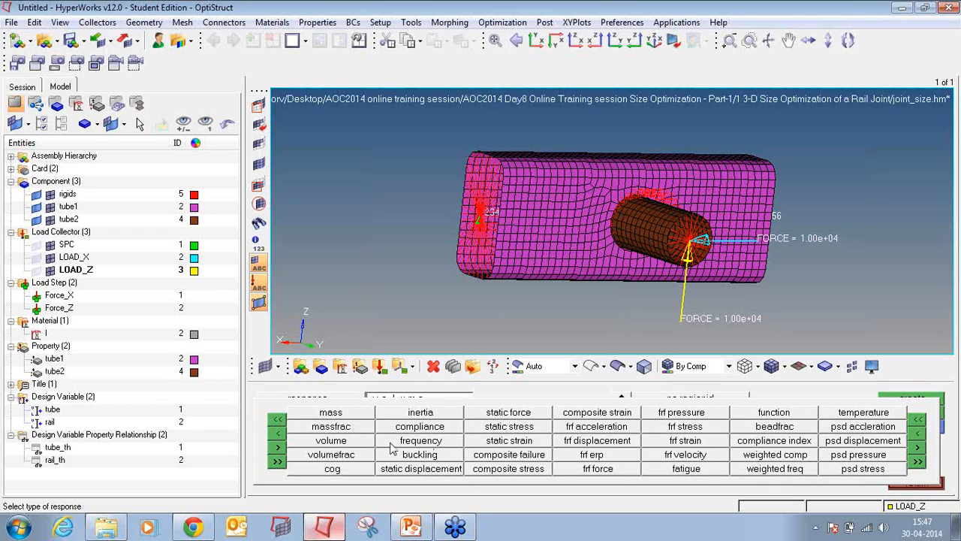
click(342, 443)
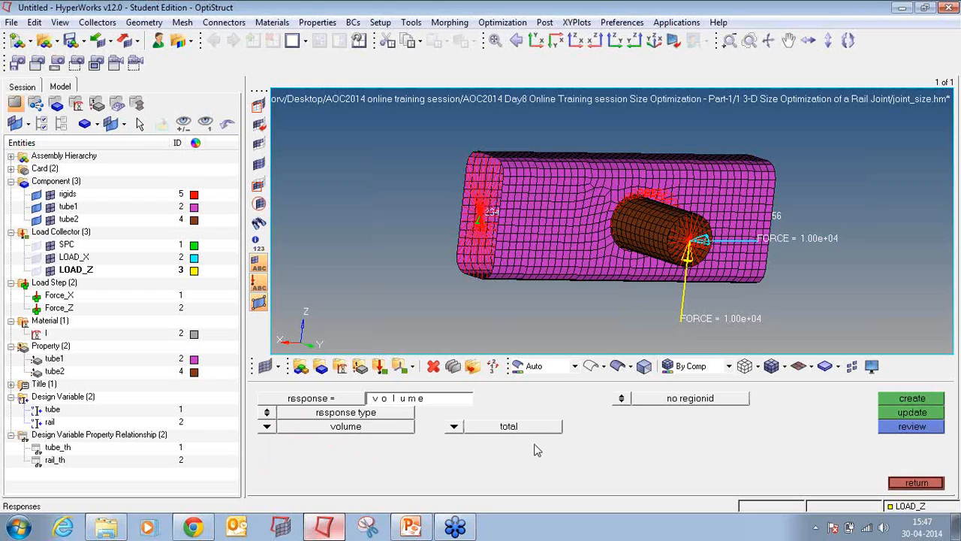
click(888, 401)
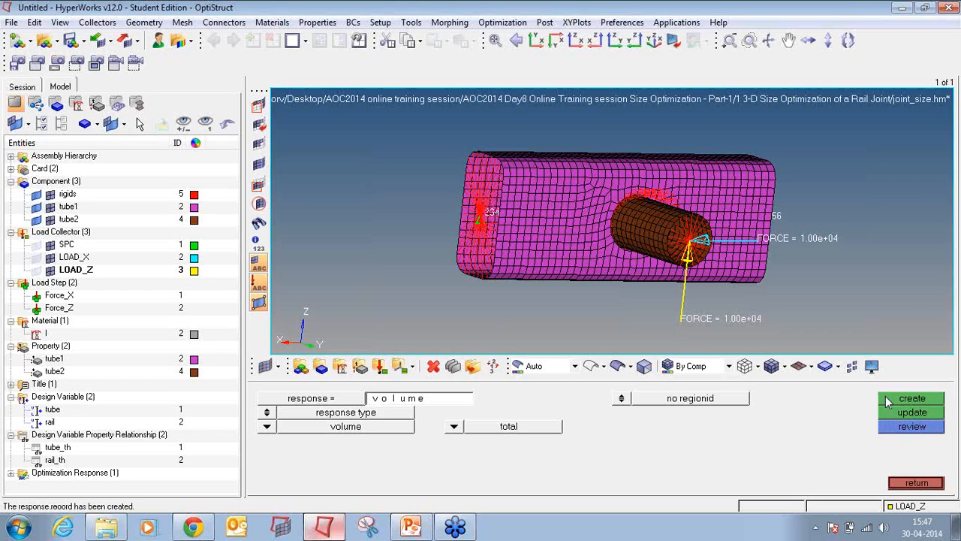
Create a static displacement response named X_diplac for node ID 3143 in dof1.
click(443, 400)
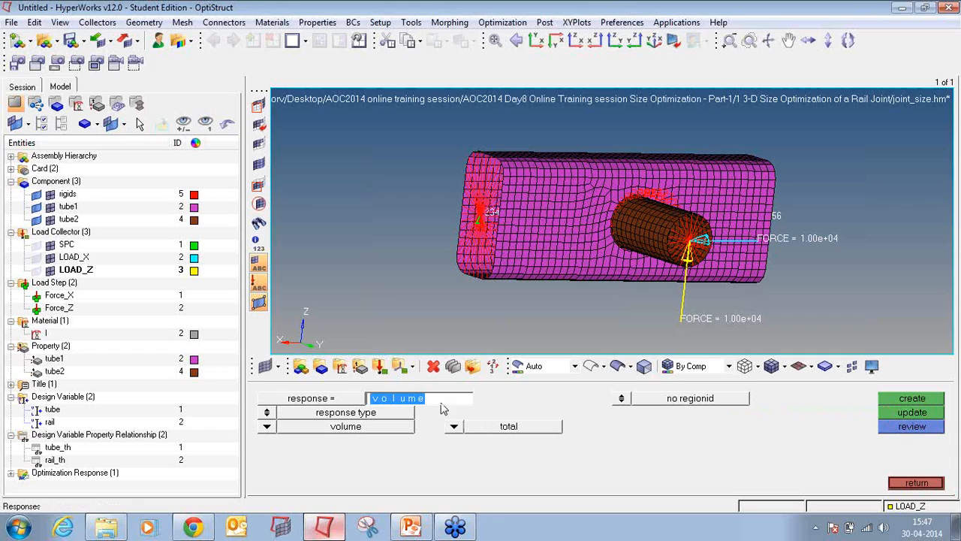
text(X_)
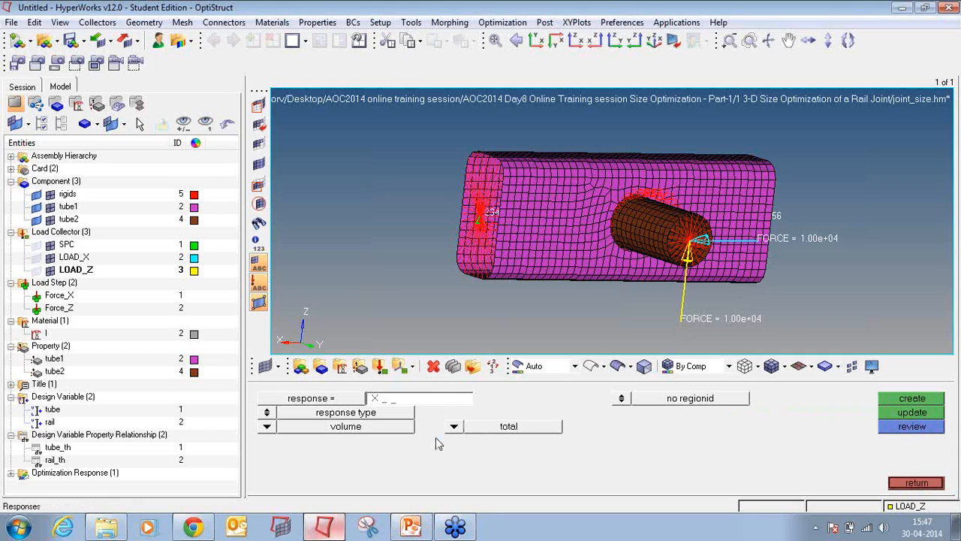
text(diplac)
click(269, 427)
click(421, 469)
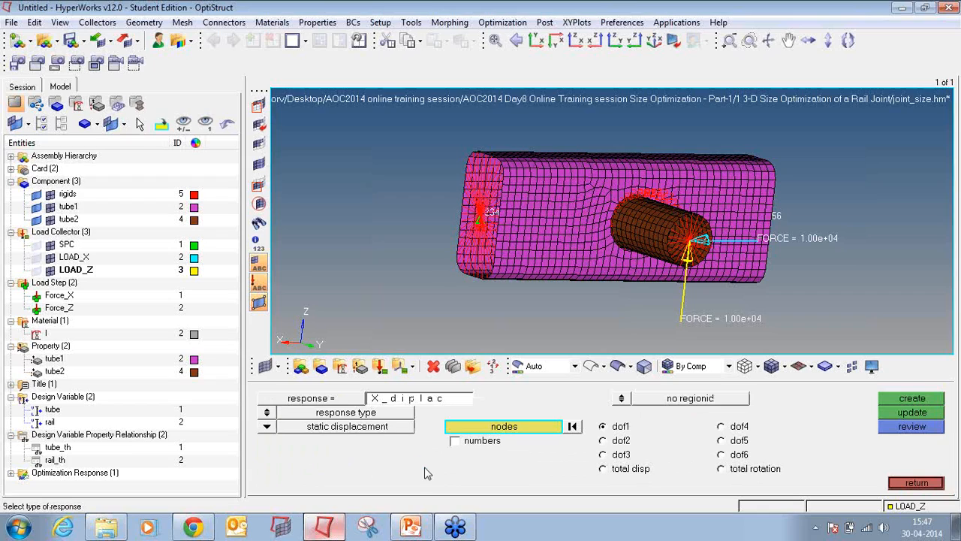
click(480, 428)
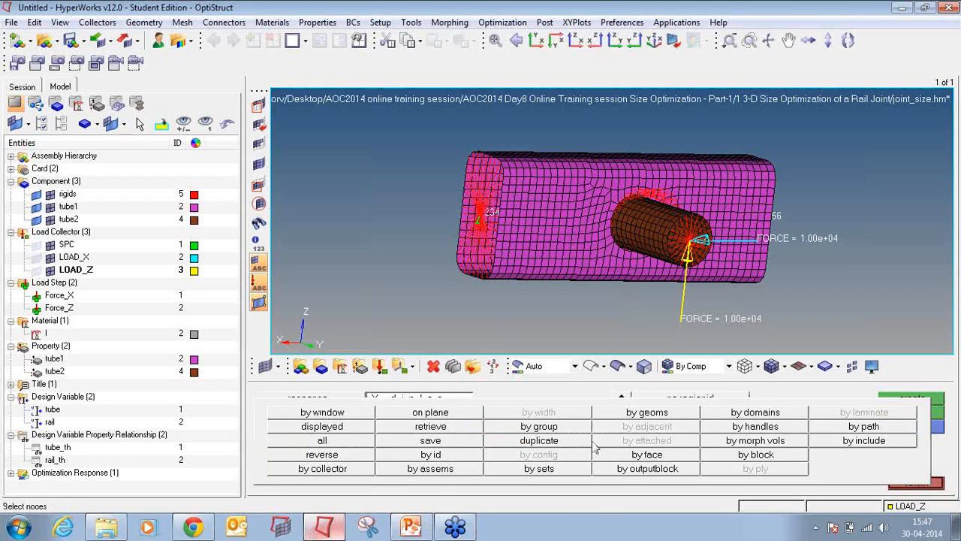
click(472, 457)
text(3143)
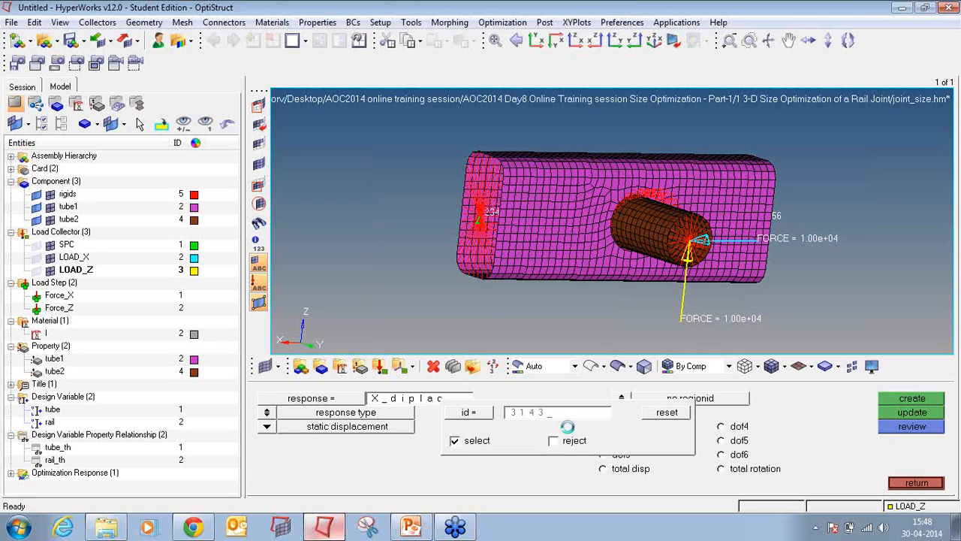
key(Return)
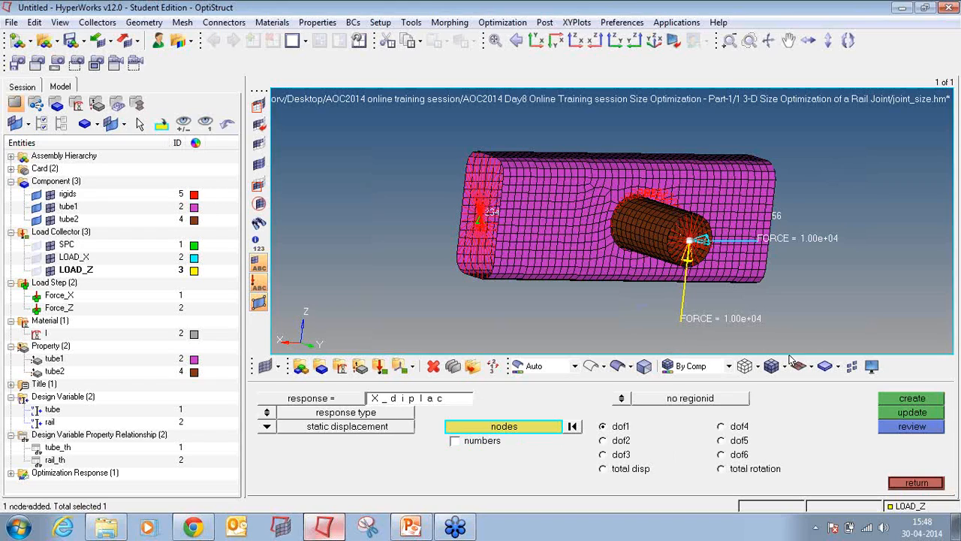
click(930, 400)
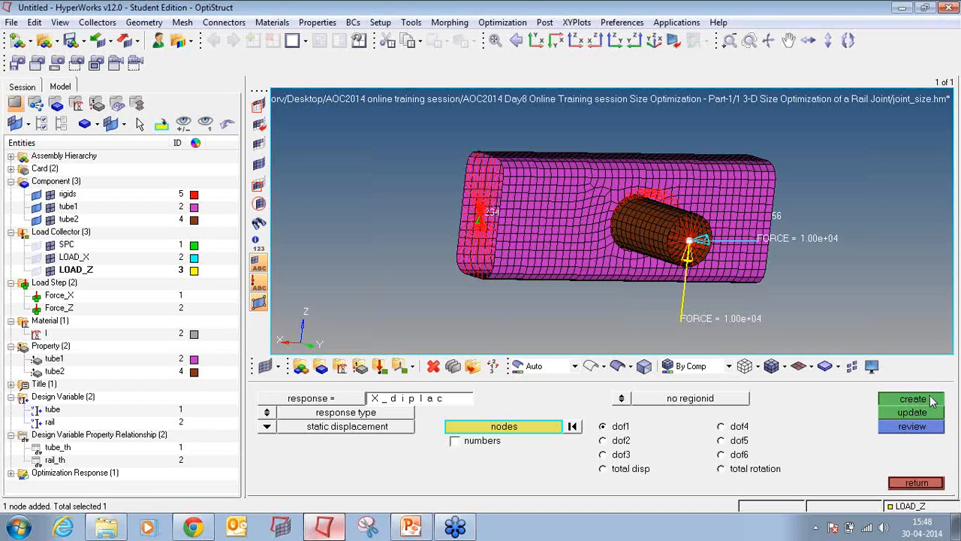
Create a static displacement response named Z_diplac for node ID 3143 in dof3.
click(430, 400)
click(430, 400)
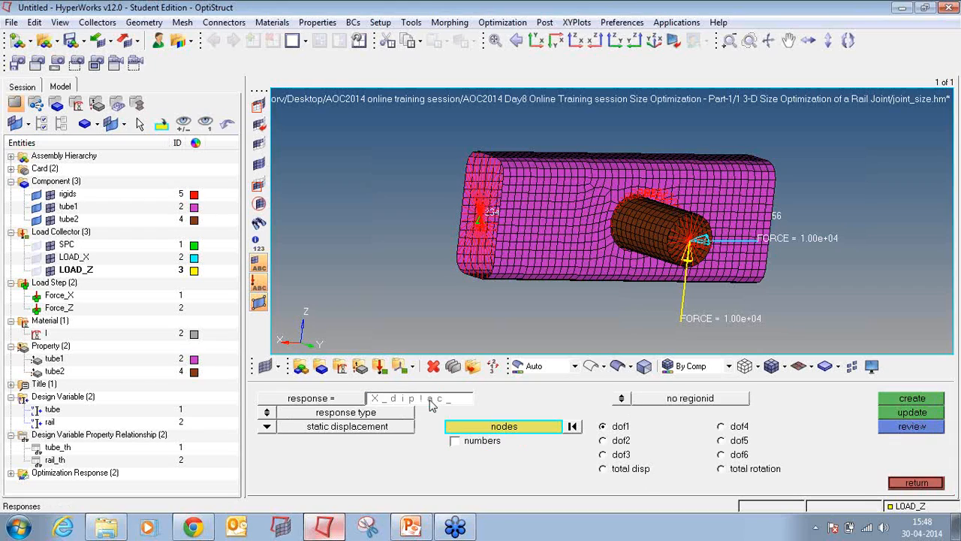
key(Left)
key(Left)
key(BackSpace)
text(Z)
click(464, 426)
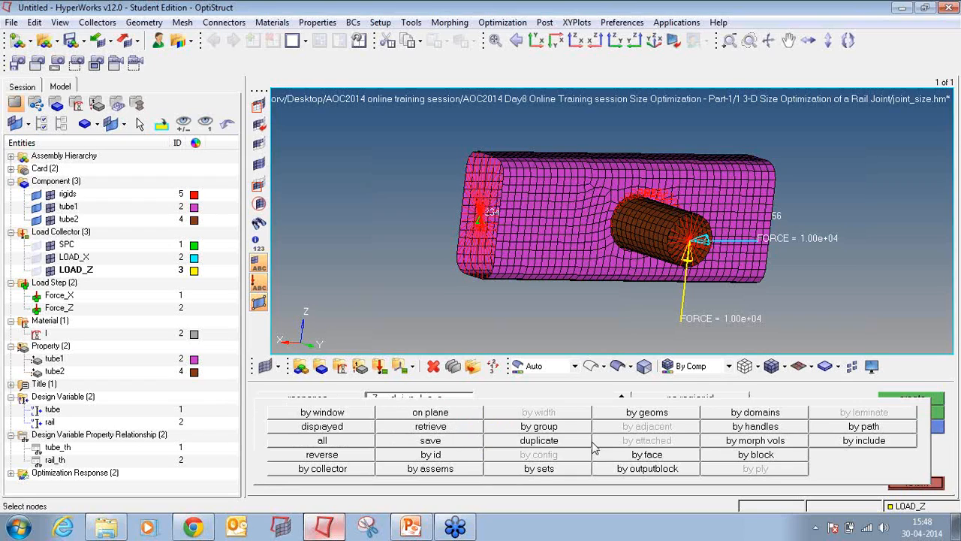
click(477, 459)
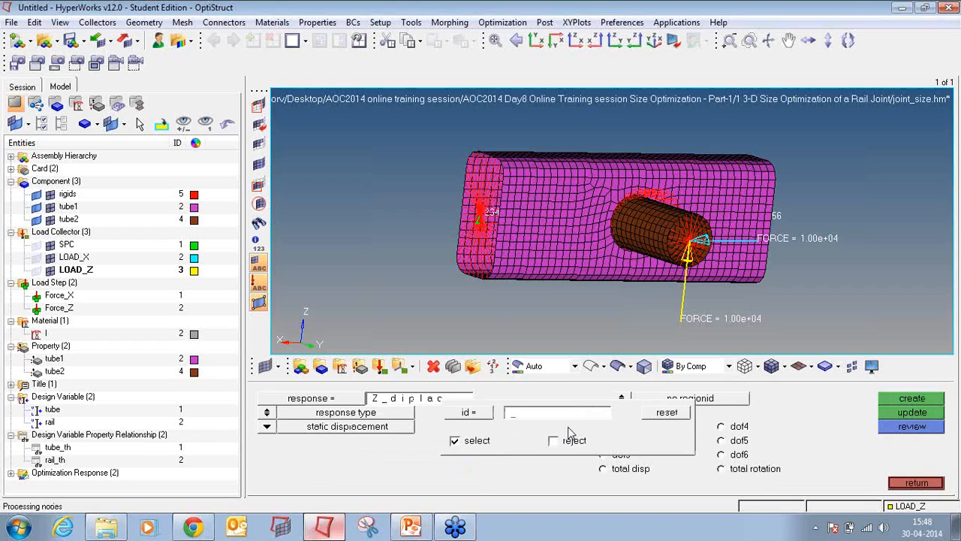
text(3143)
key(Return)
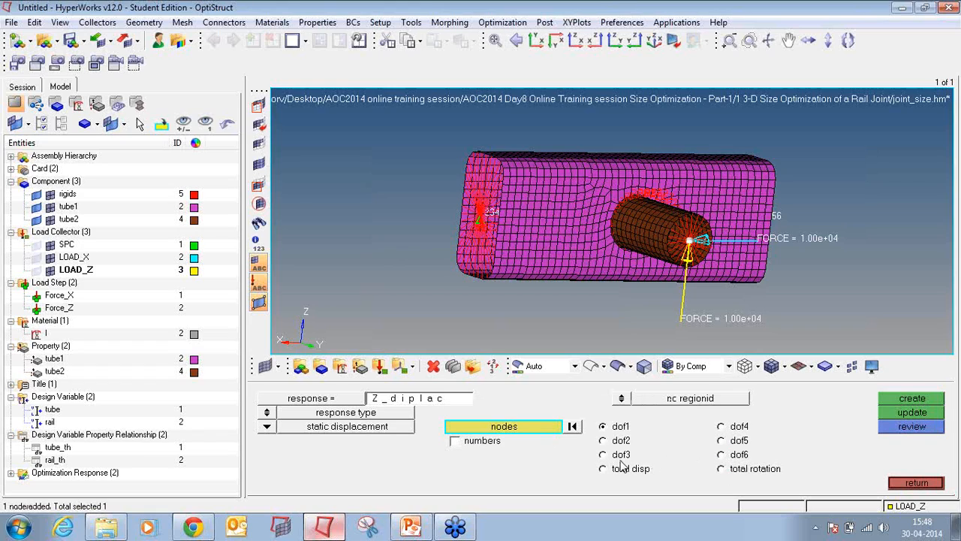
click(603, 454)
click(907, 399)
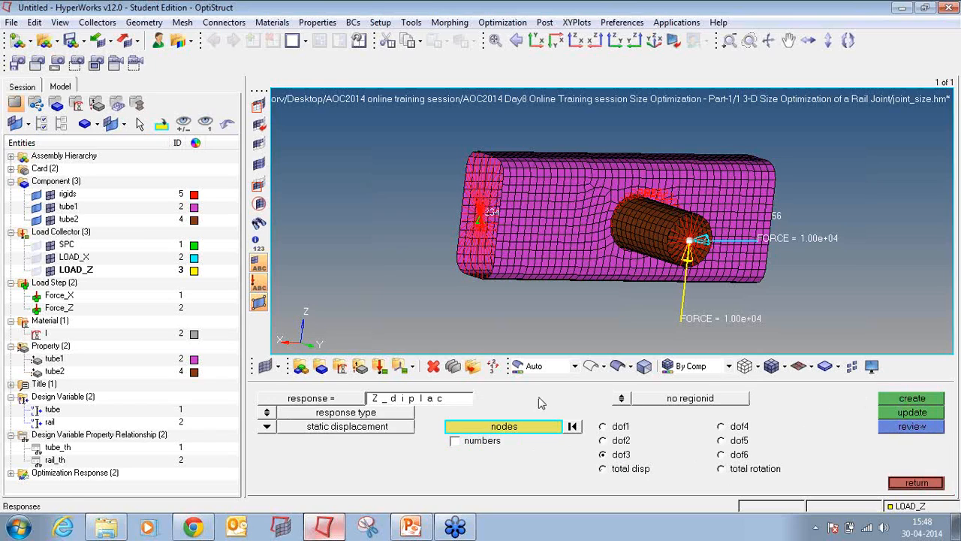
Expand the optimization responses in the model tree, collapse the property, material, load step, load collector and component groups, and finish the response setup.
click(11, 472)
click(10, 345)
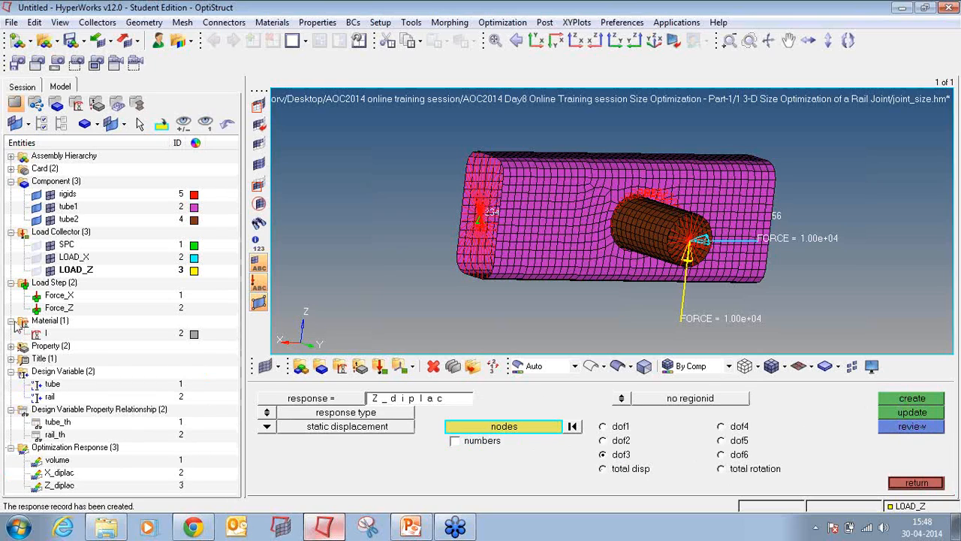
click(11, 321)
click(11, 282)
click(10, 231)
click(11, 181)
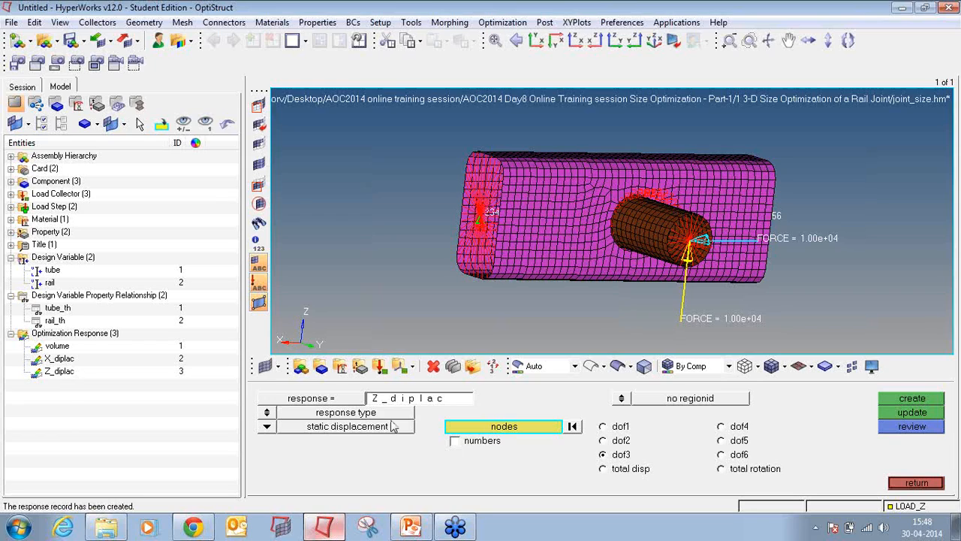
click(914, 483)
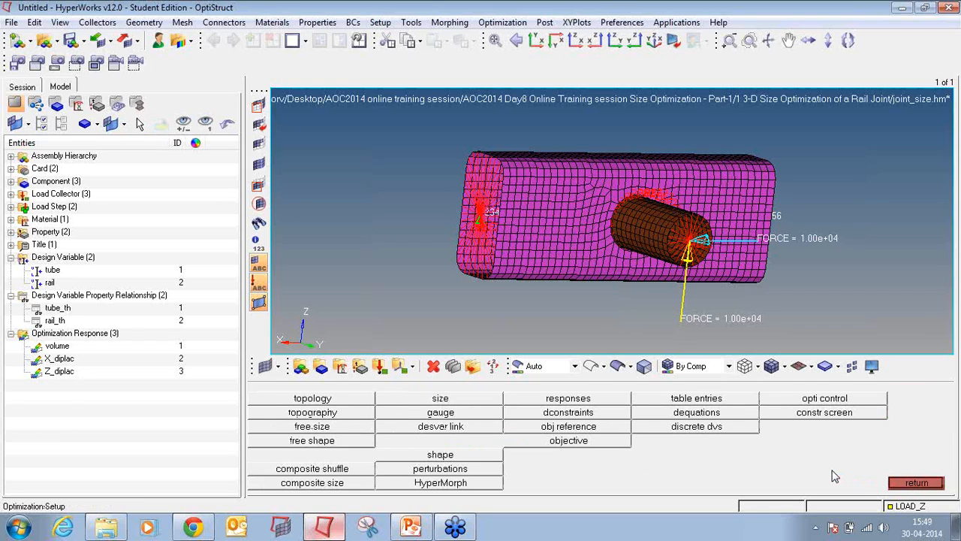
Create the constraint Dipl_X on response X_diplac with upper bound 0.900 for load step Force_X, and list the optimization constraints in the model tree.
click(589, 415)
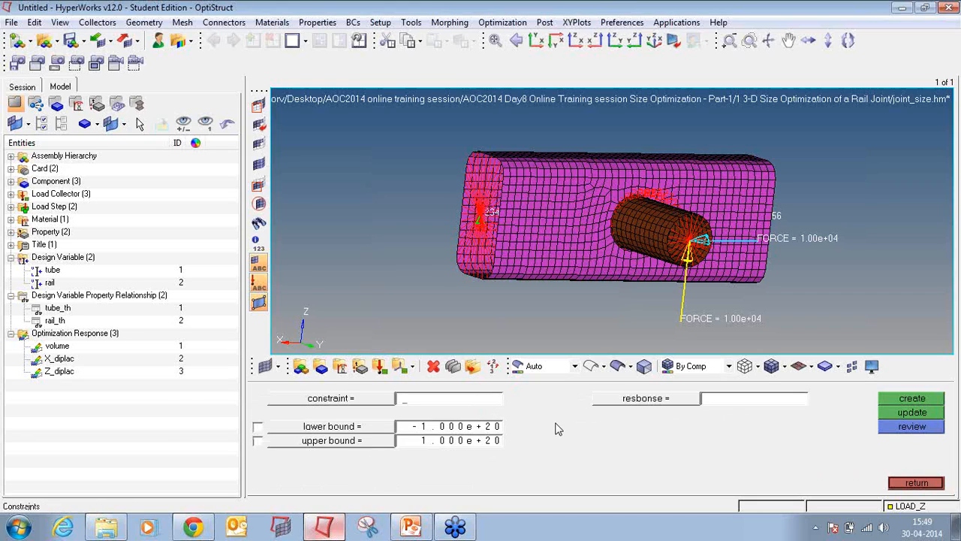
text(Dipla)
key(BackSpace)
text(_X)
click(257, 441)
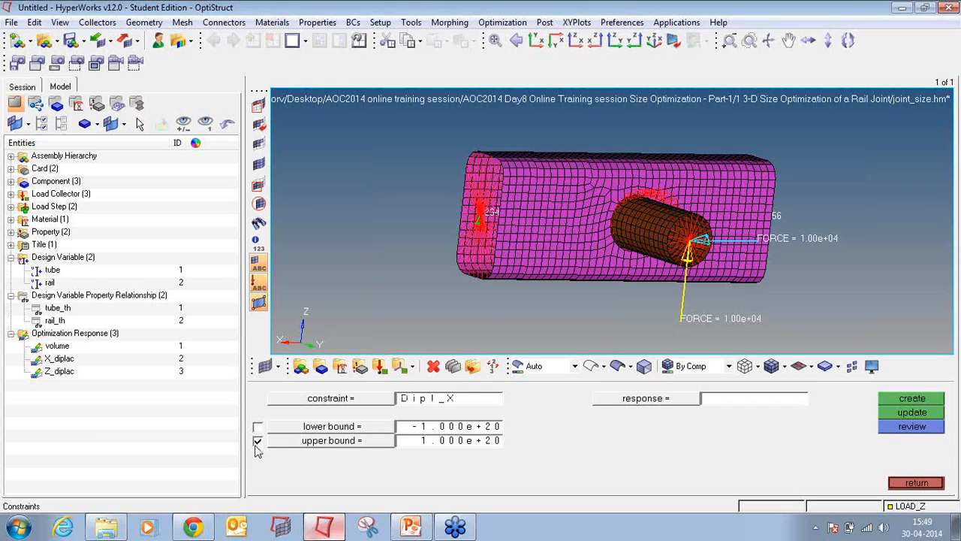
click(416, 451)
text(0.8)
text(900)
click(645, 399)
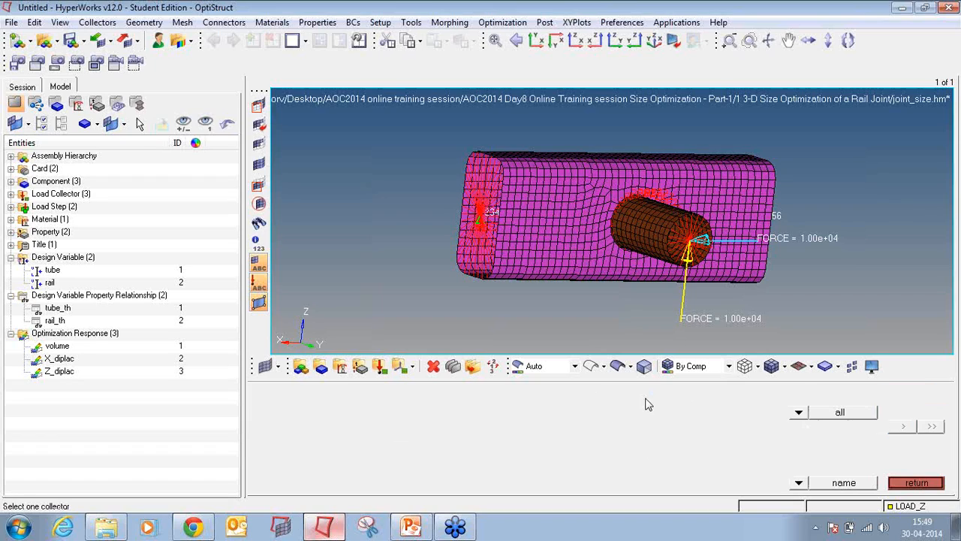
click(310, 412)
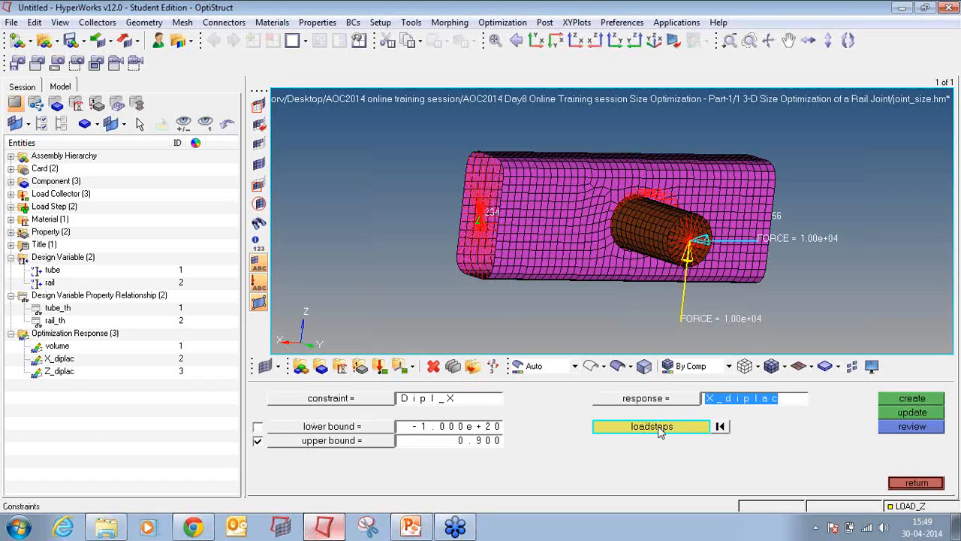
click(652, 426)
click(293, 400)
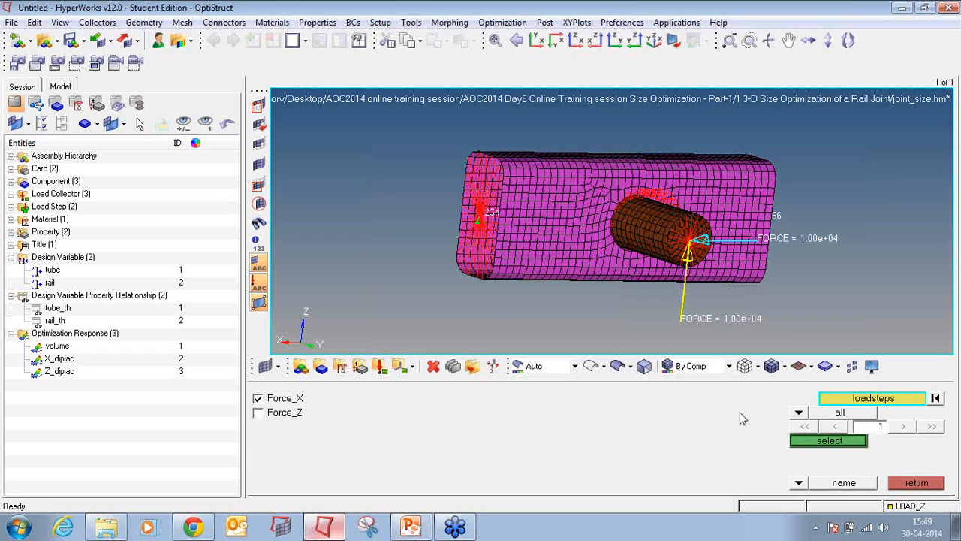
click(811, 443)
click(904, 405)
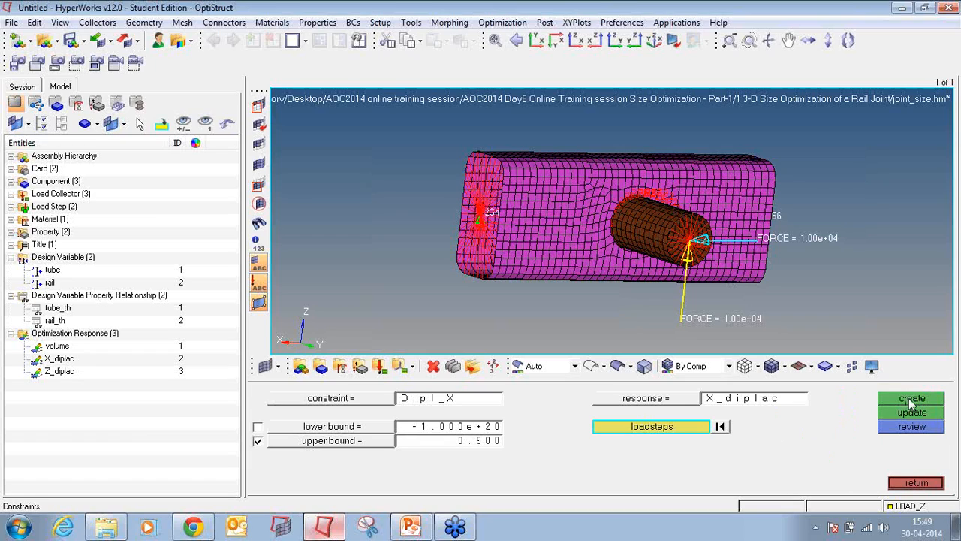
click(11, 384)
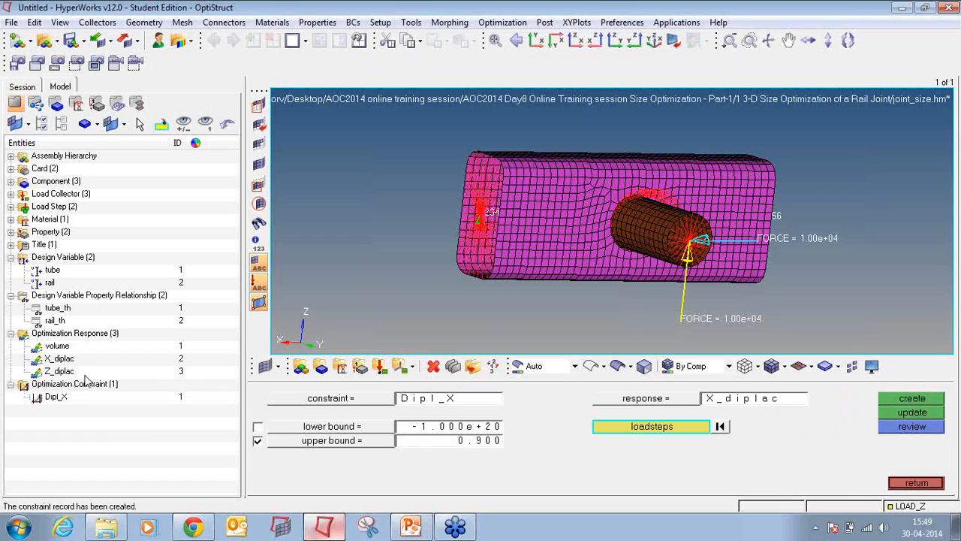
Create the constraint Dipl_Z on response Z_diplac with upper bound 1.600 for load step Force_Z, and finish the constraint setup.
click(416, 402)
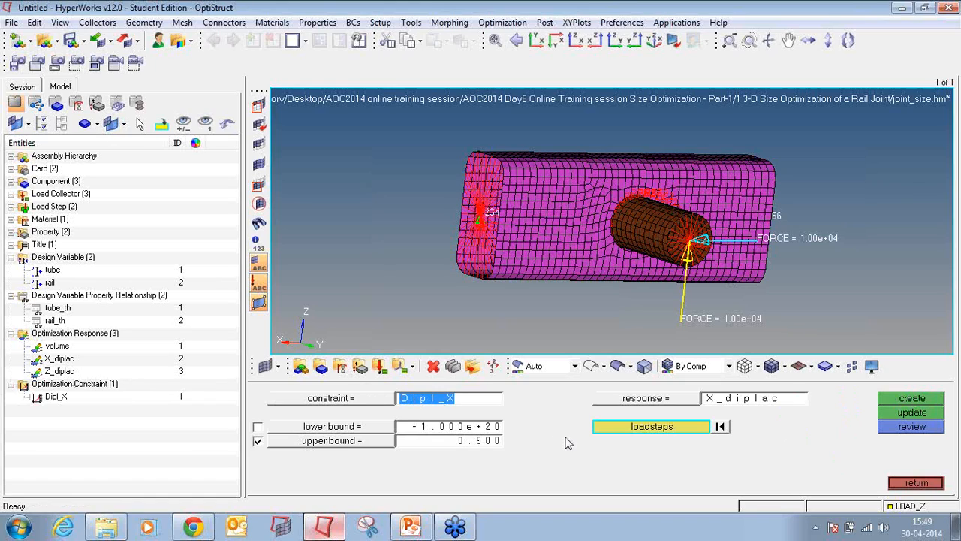
key(Right)
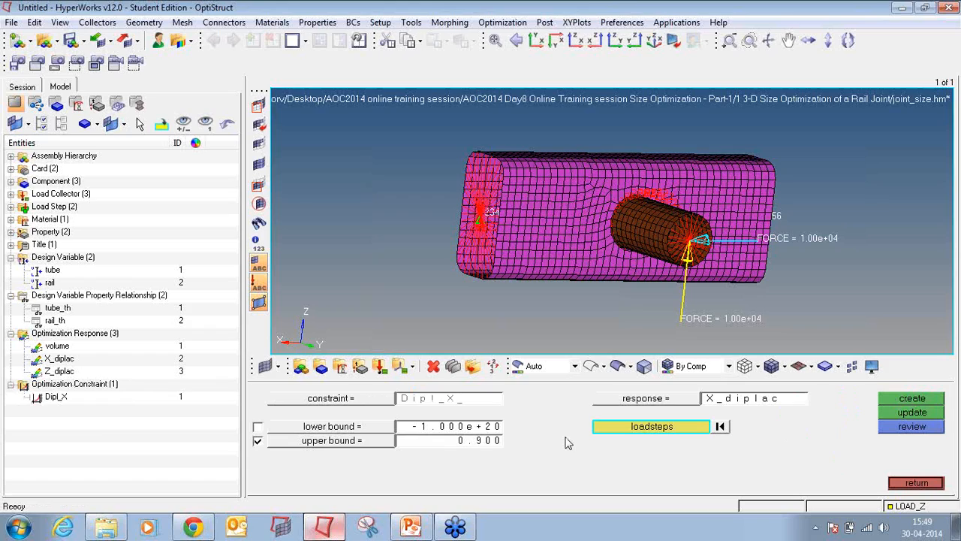
key(BackSpace)
text(Z)
click(482, 445)
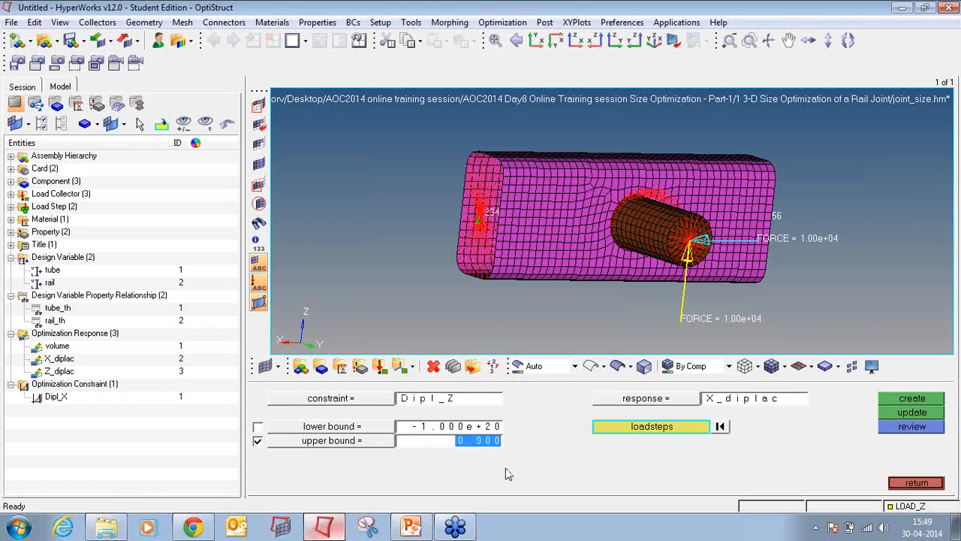
text(1.600)
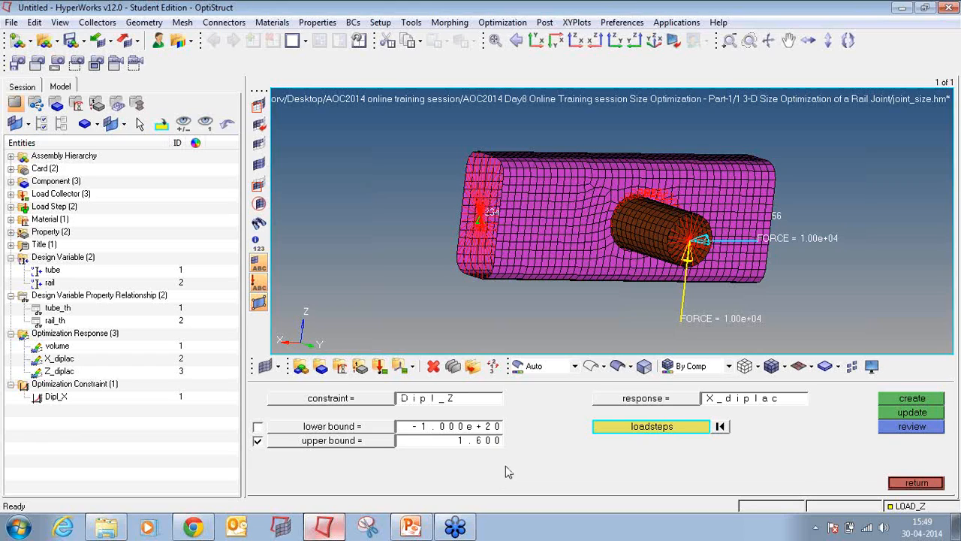
click(642, 399)
click(311, 426)
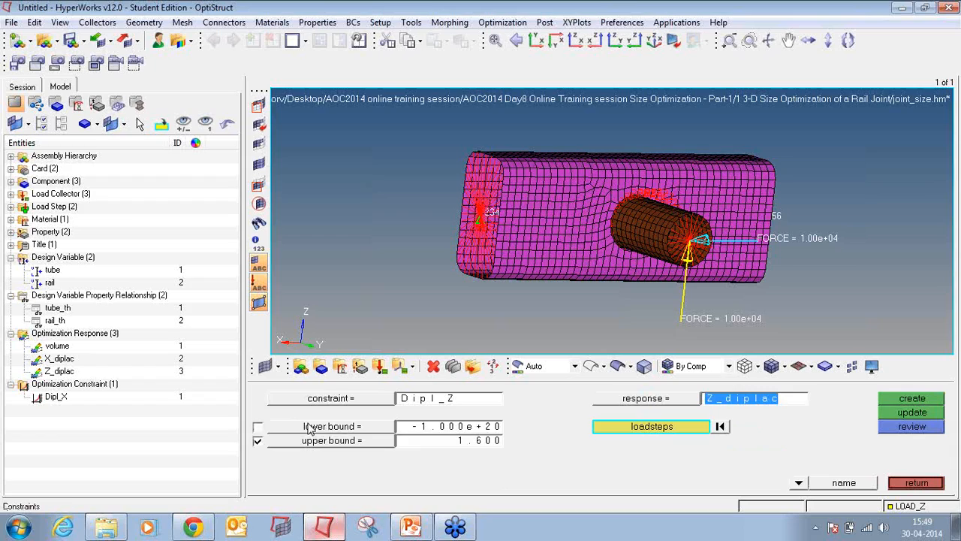
click(607, 426)
click(286, 414)
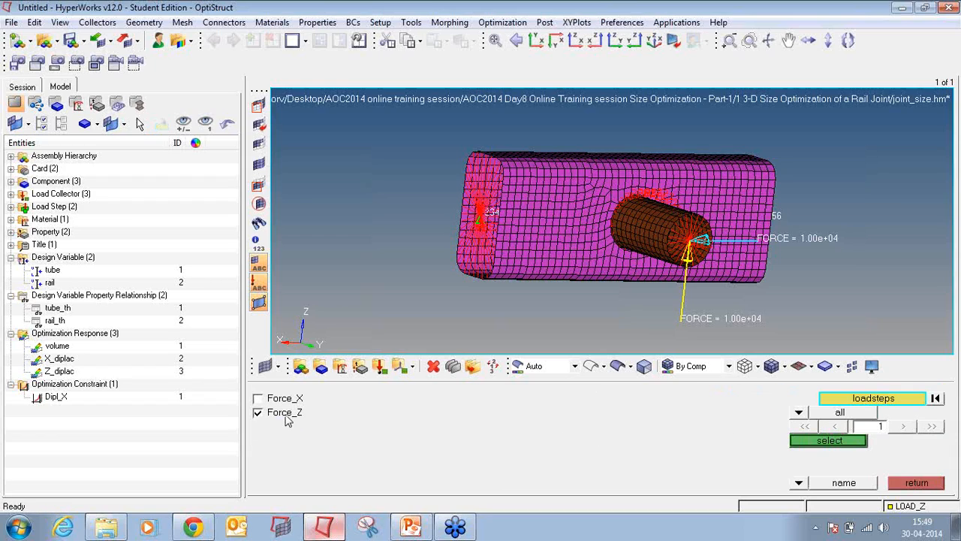
click(799, 441)
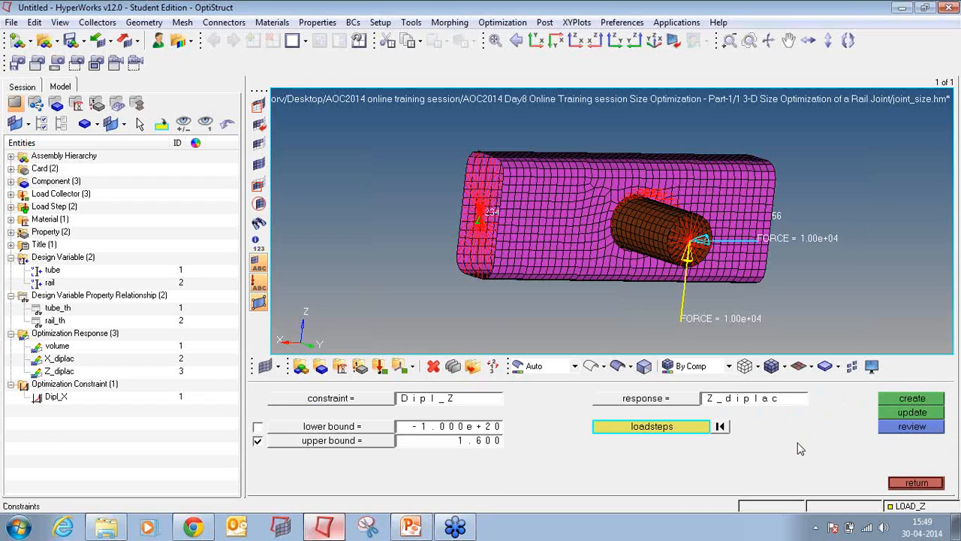
click(910, 403)
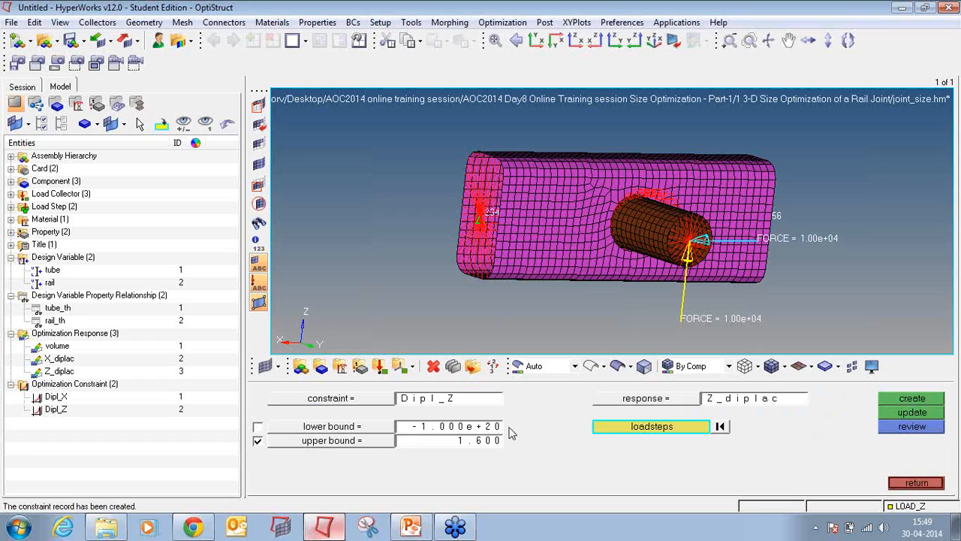
click(910, 484)
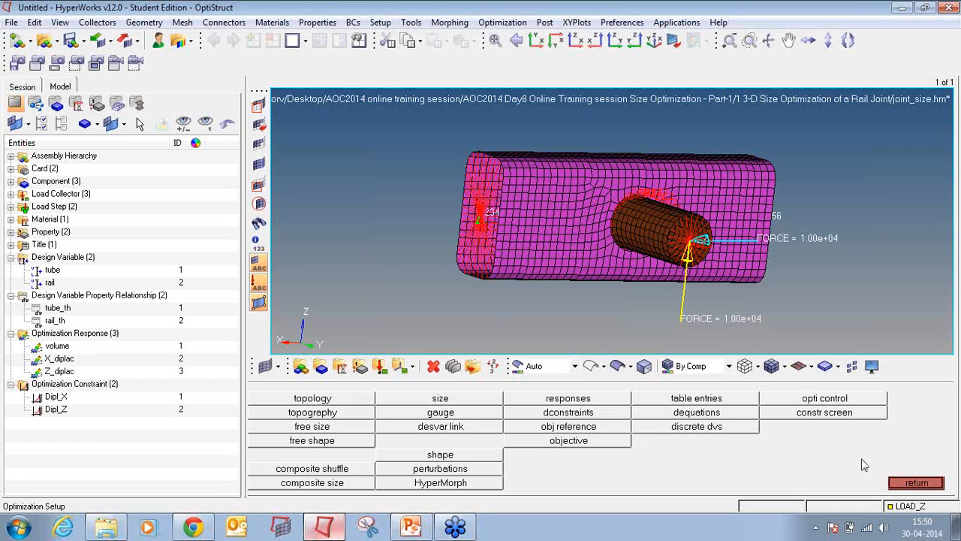
Create an objective that minimizes the volume response, and leave the optimization setup.
click(605, 443)
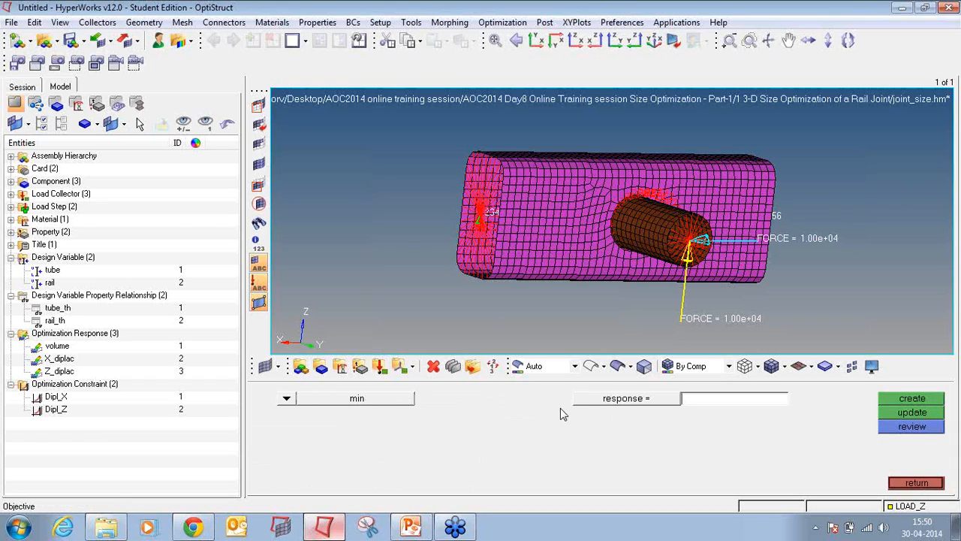
click(595, 399)
click(315, 399)
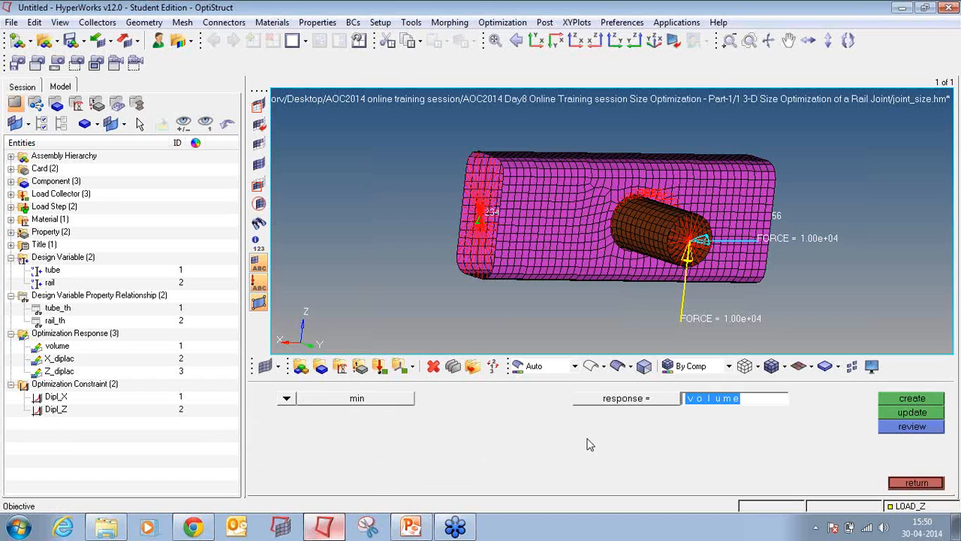
click(914, 400)
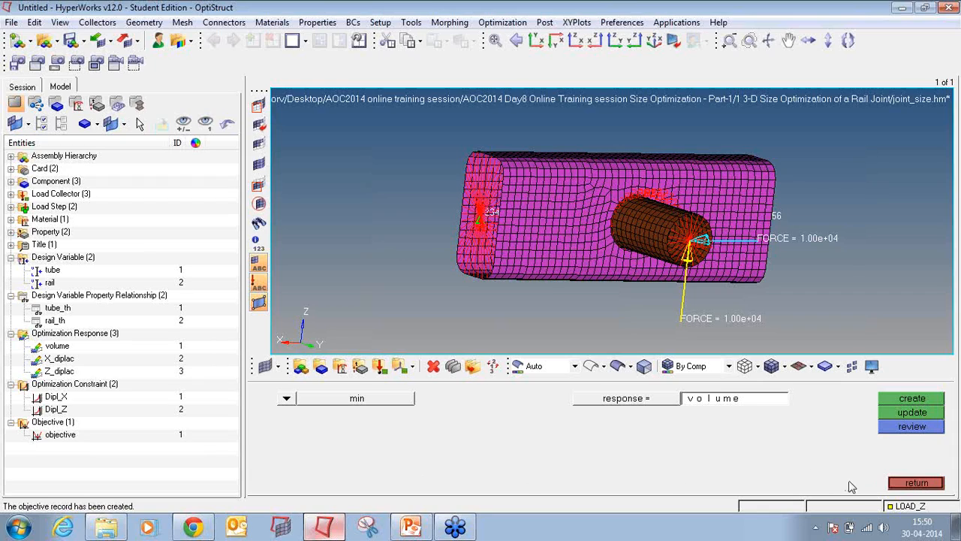
click(903, 485)
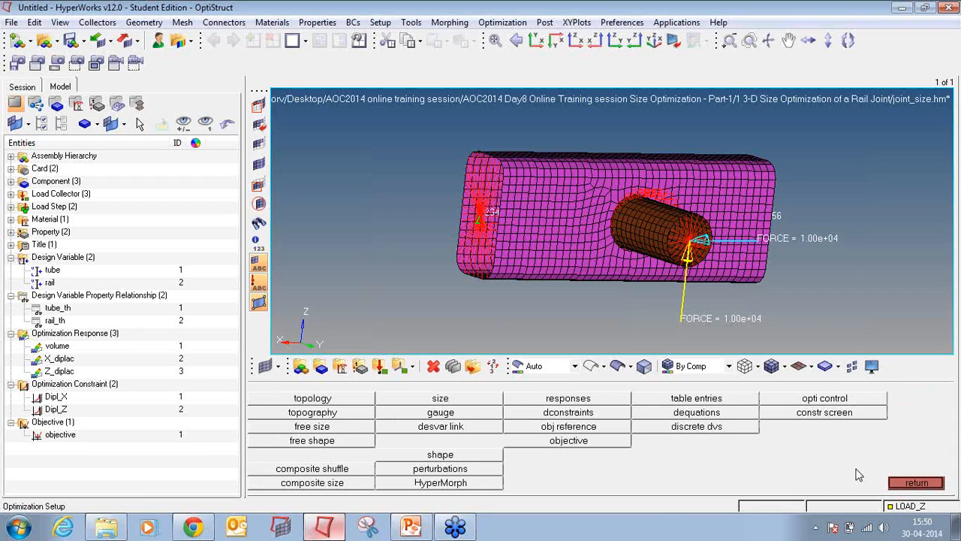
click(923, 485)
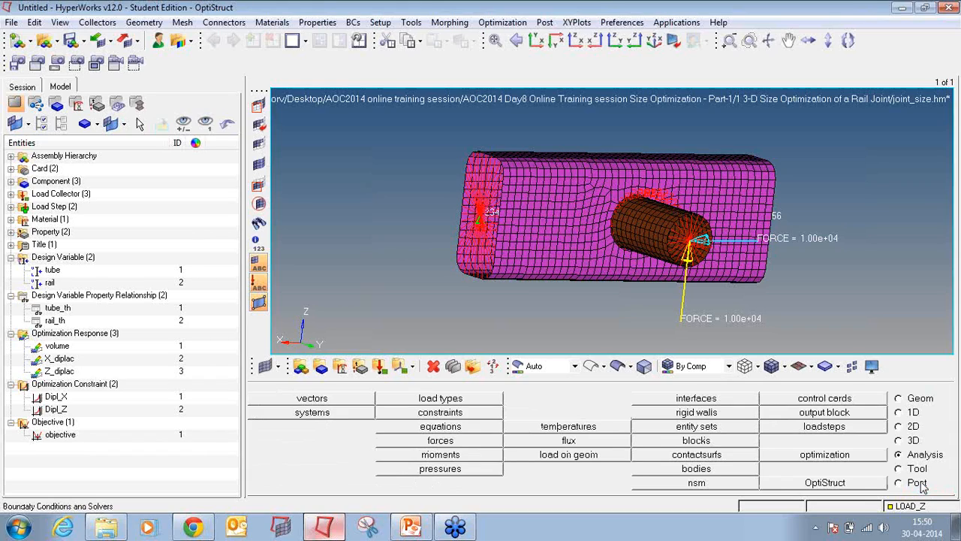
Save the model as joint_size.hm in a new folder named tutorial 6 inside new folder 2 on the Desktop.
click(10, 22)
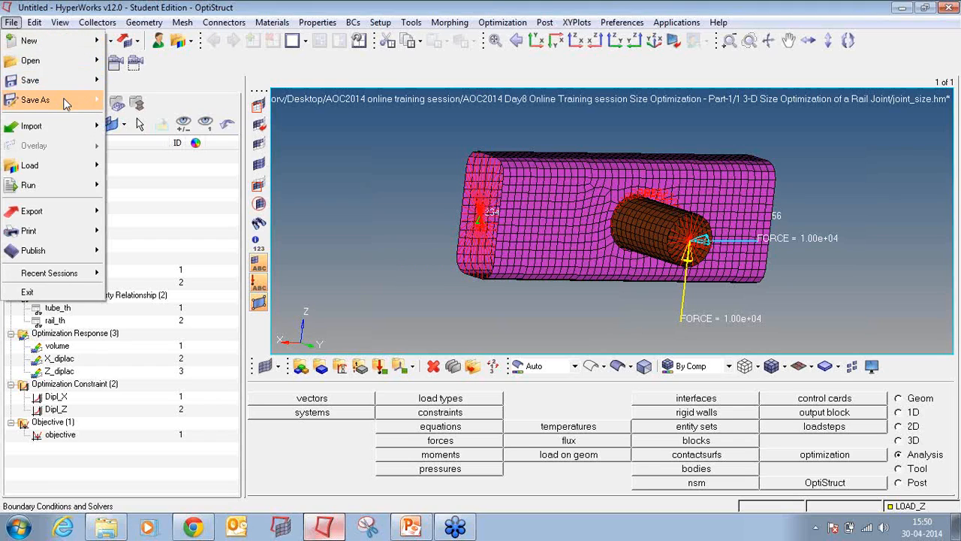
mouse_move(83, 100)
click(159, 139)
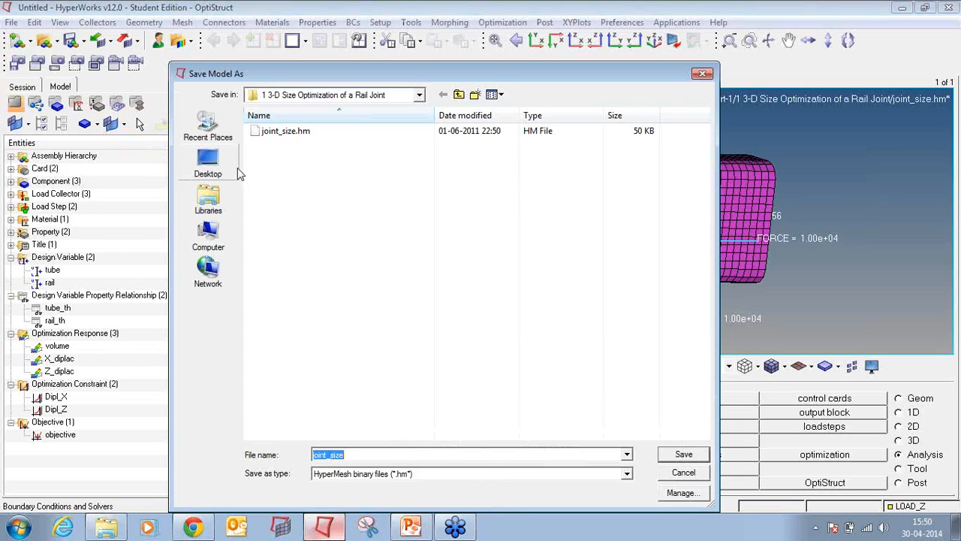
click(209, 160)
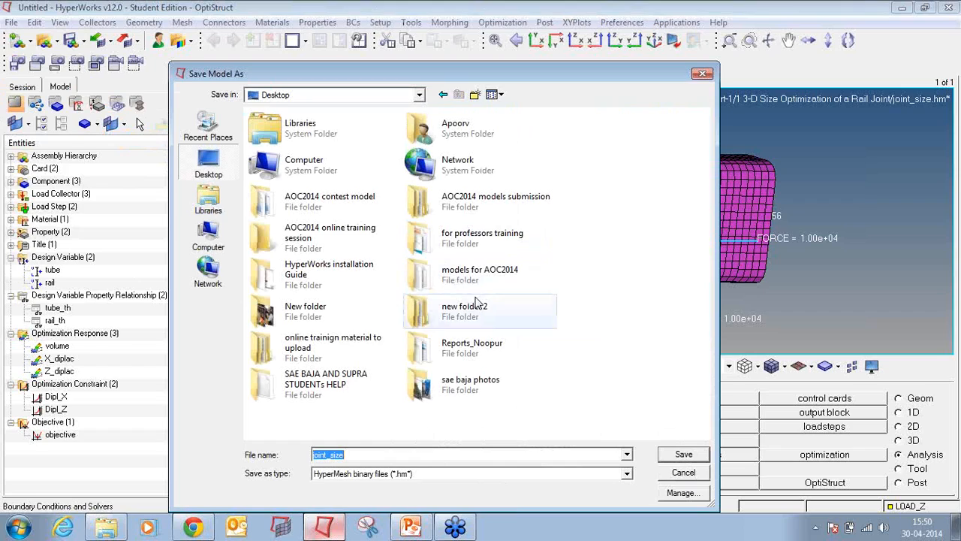
click(478, 308)
double_click(478, 308)
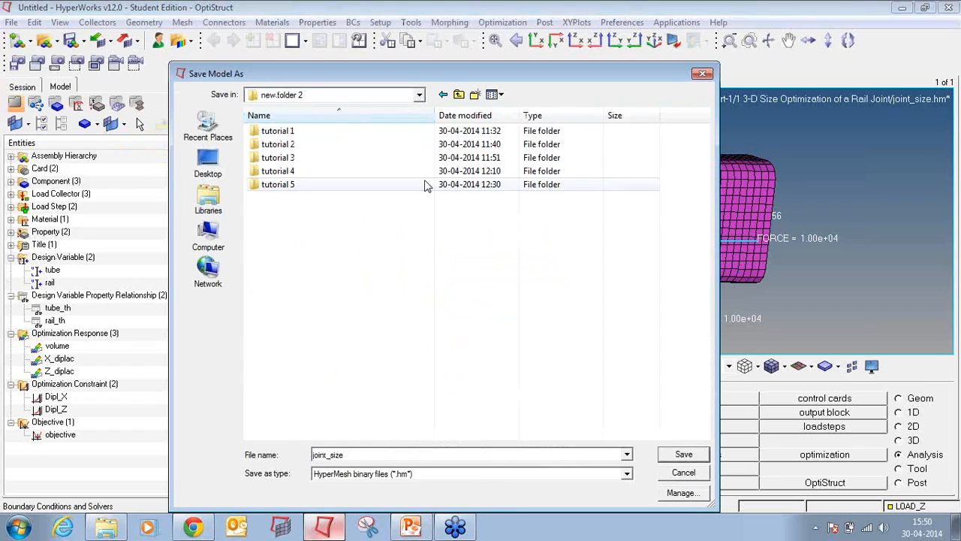
click(474, 95)
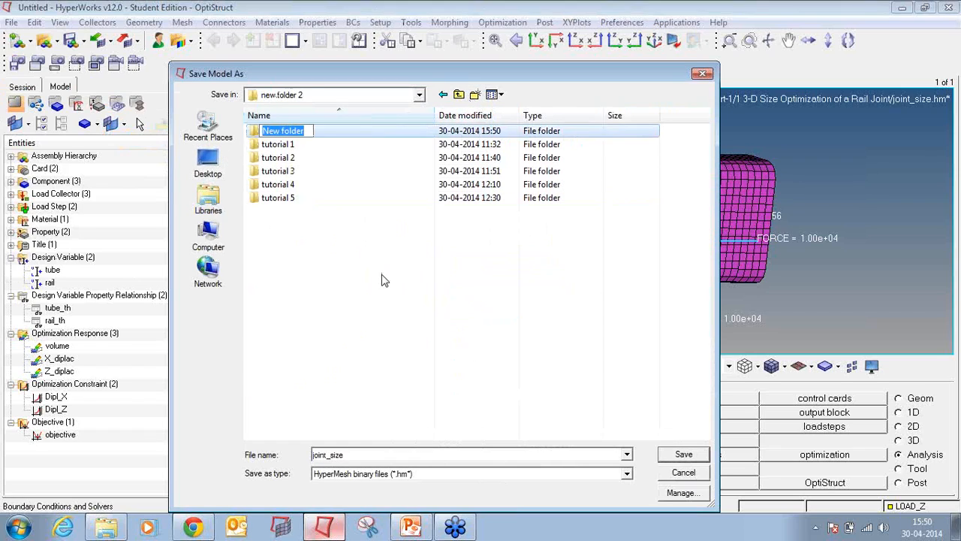
text(tutorial )
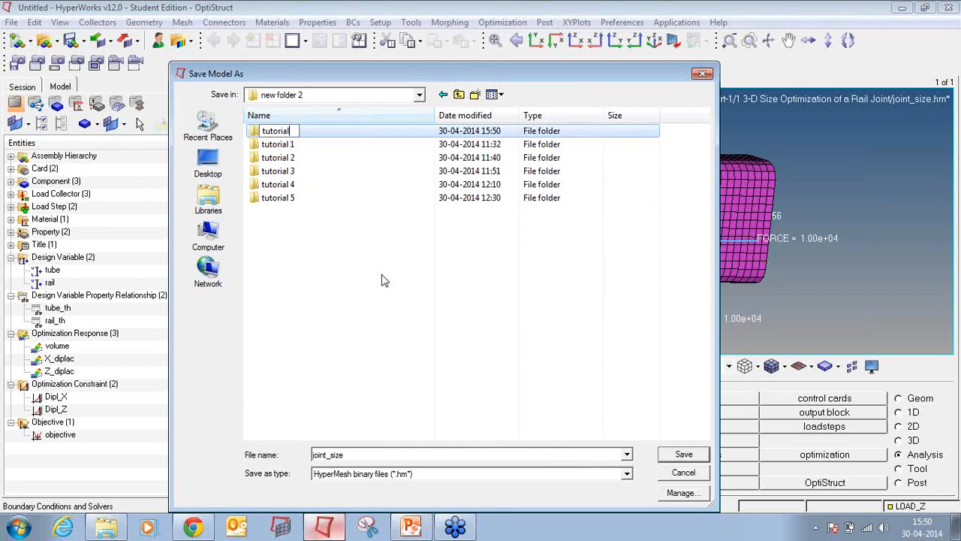
text(6)
key(Return)
key(Return)
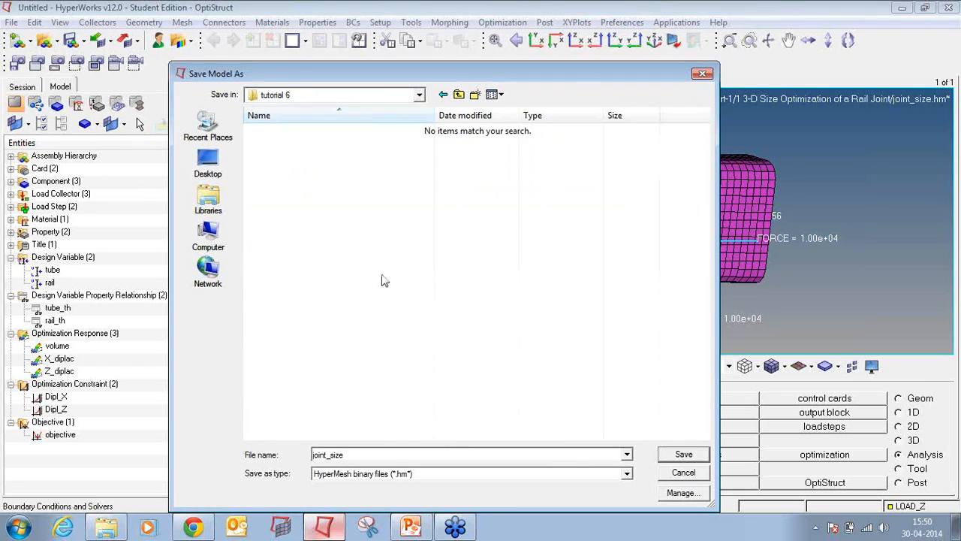
click(683, 454)
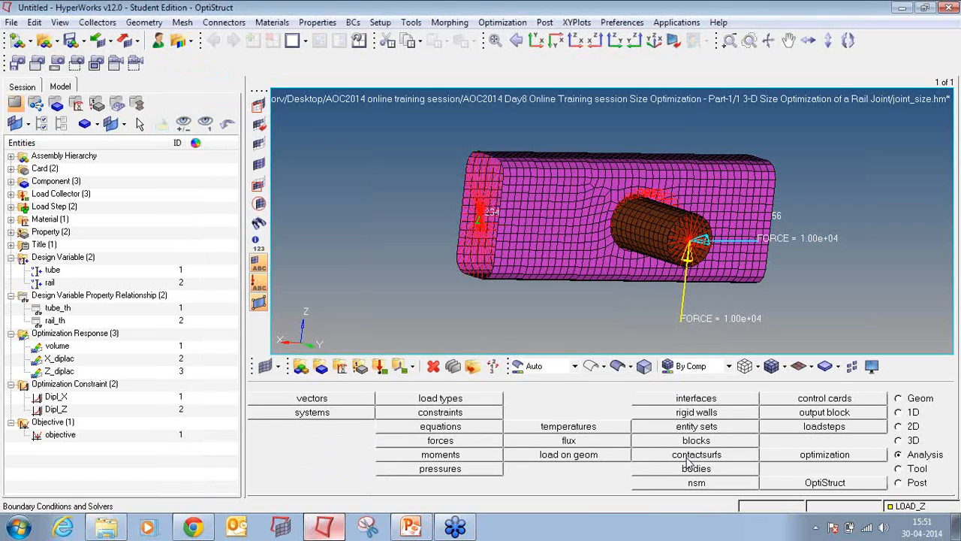
Run the OptiStruct optimization on joint_size.fem with all entities exported and an upper memory limit of 1000 Mb.
click(871, 483)
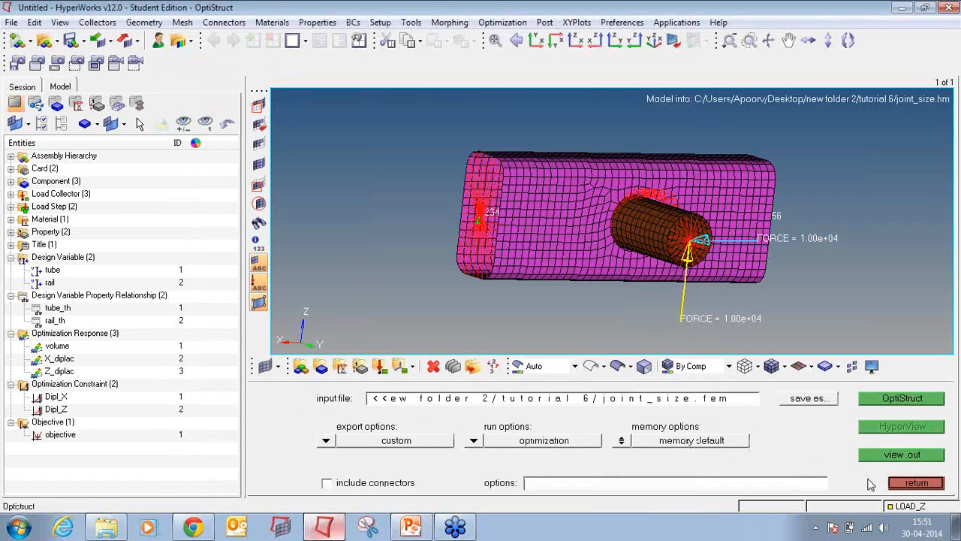
click(328, 441)
click(334, 441)
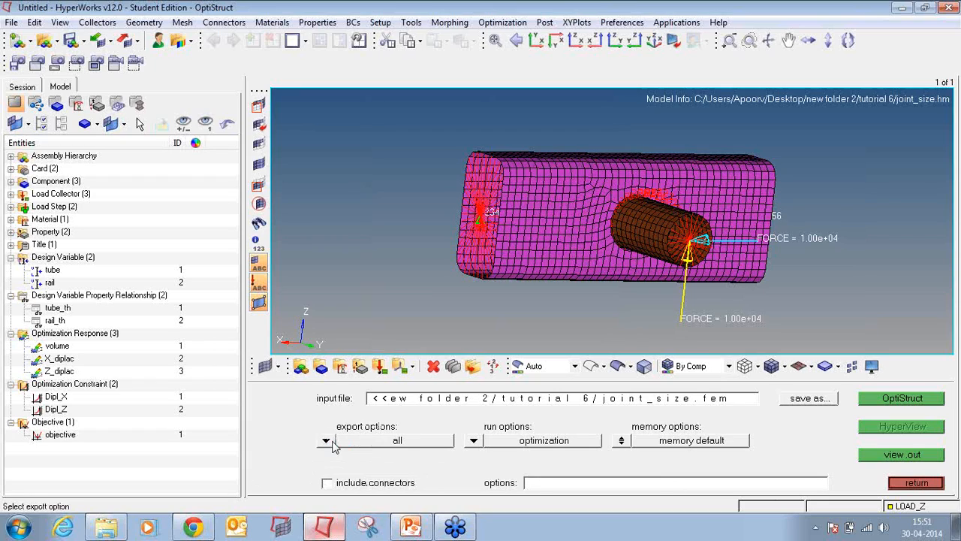
click(474, 442)
click(475, 409)
click(622, 442)
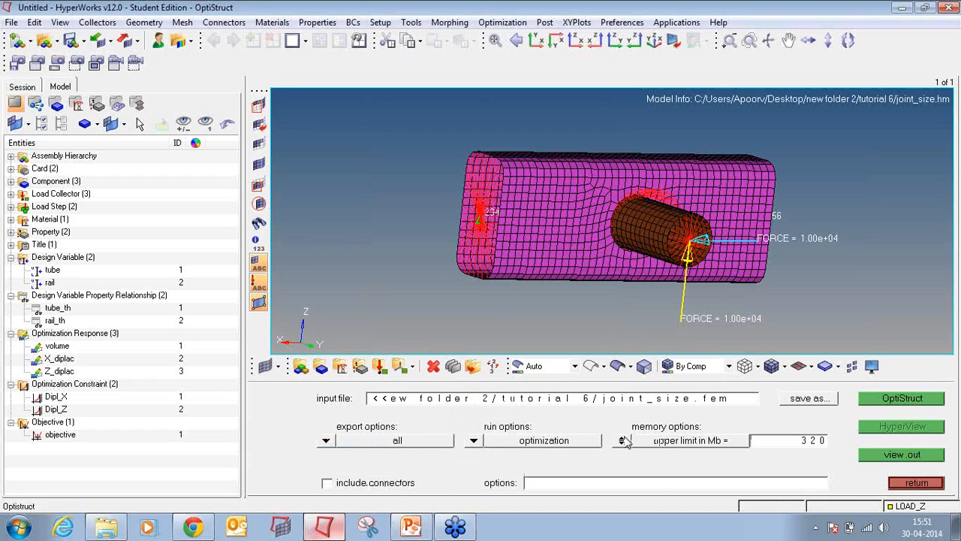
double_click(781, 441)
text(1000)
click(888, 399)
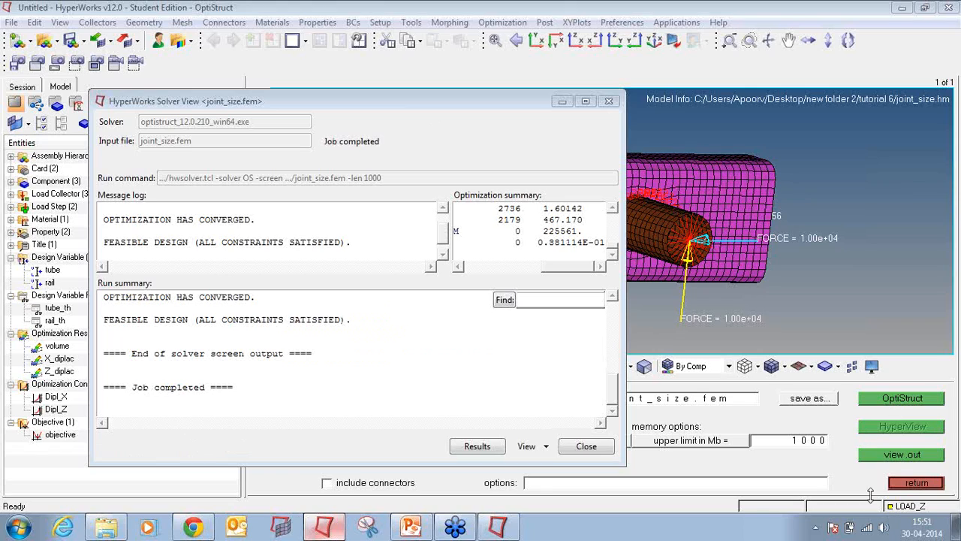
Open the optimization results in HyperView, and close the solver window and the message log.
click(480, 448)
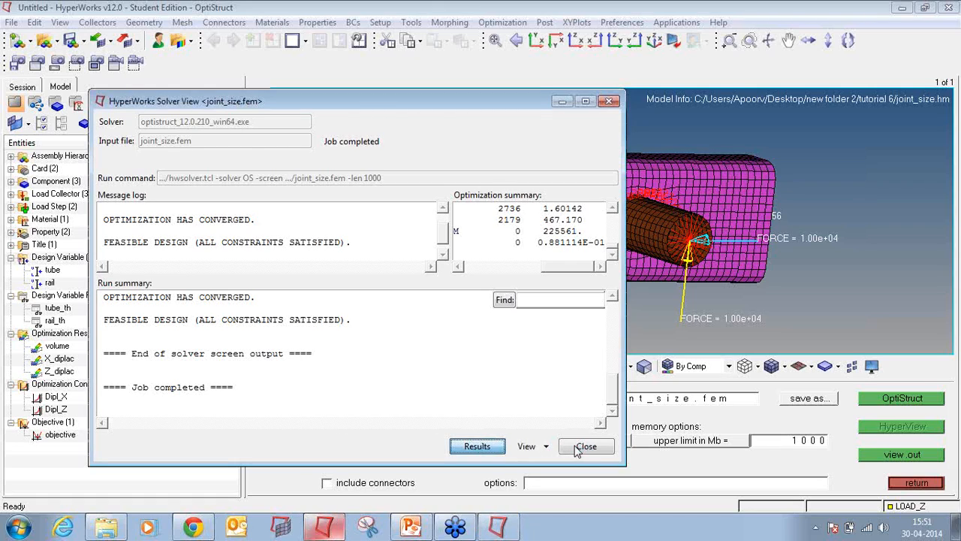
click(586, 447)
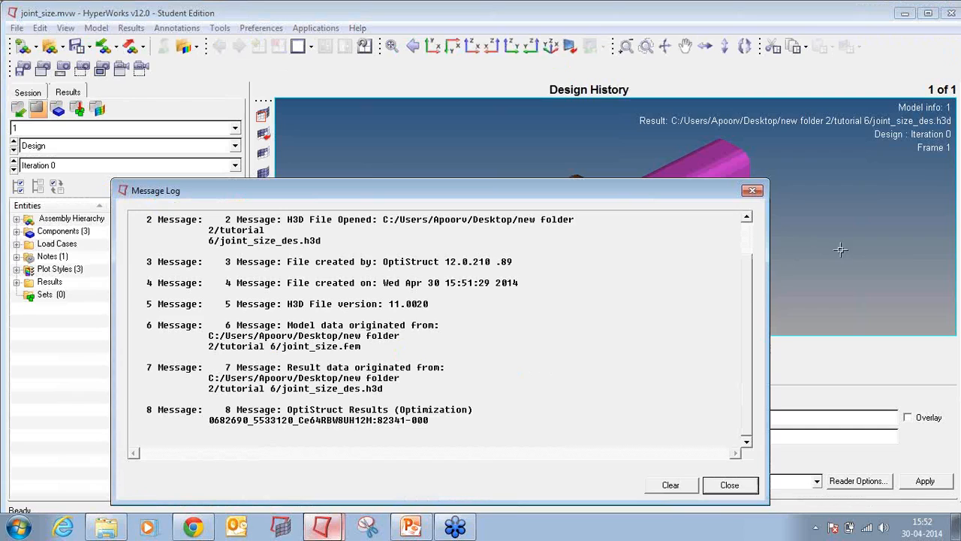
click(753, 190)
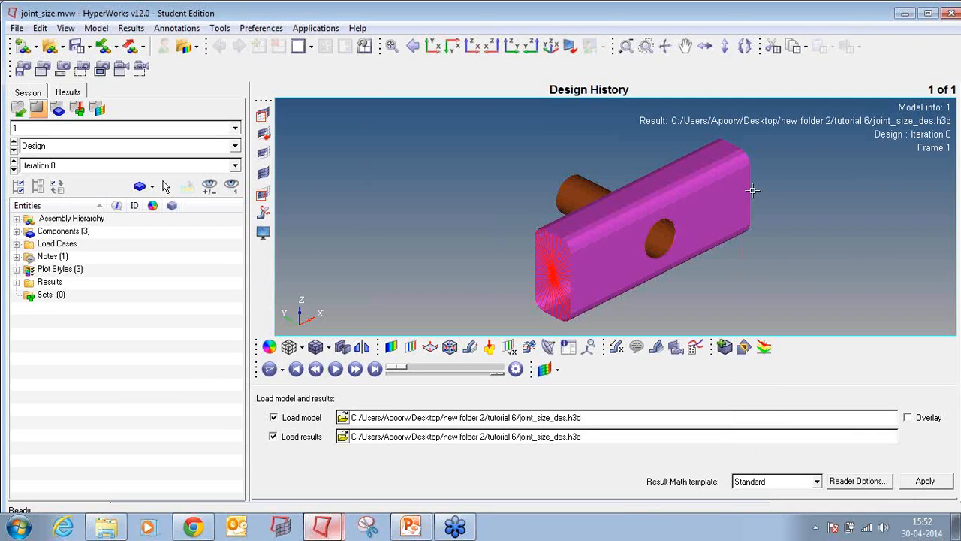
Contour the element thicknesses of the design at Iteration 4 using simple averaging.
click(52, 165)
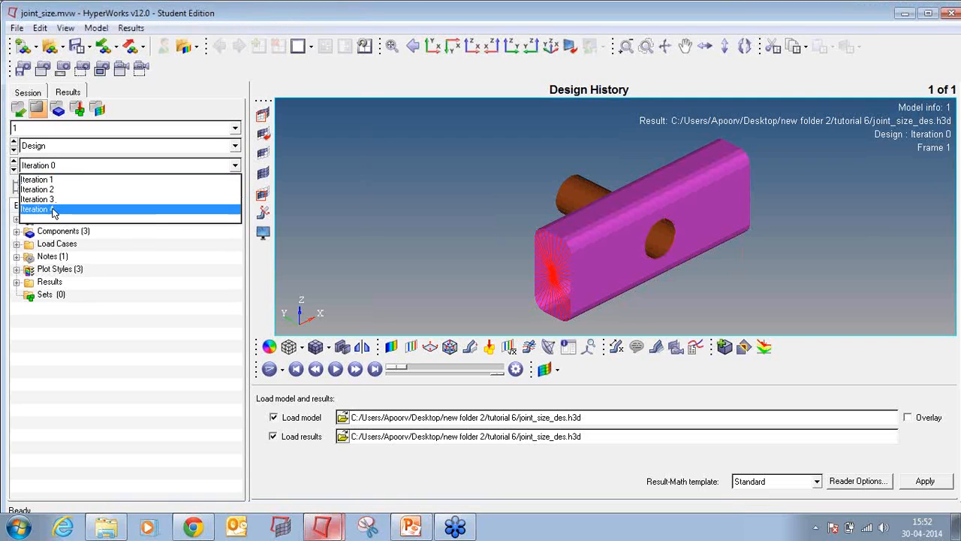
click(52, 210)
click(390, 346)
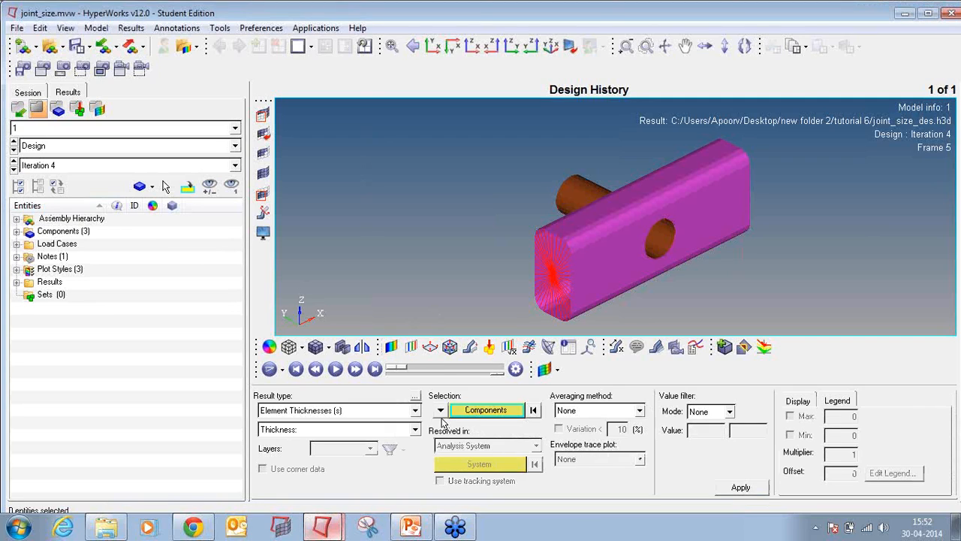
click(574, 411)
click(588, 434)
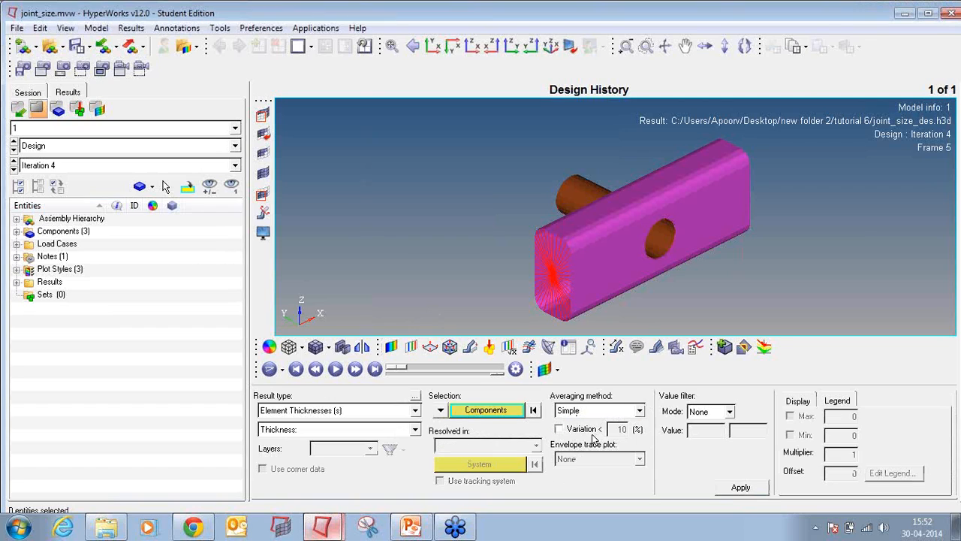
click(739, 486)
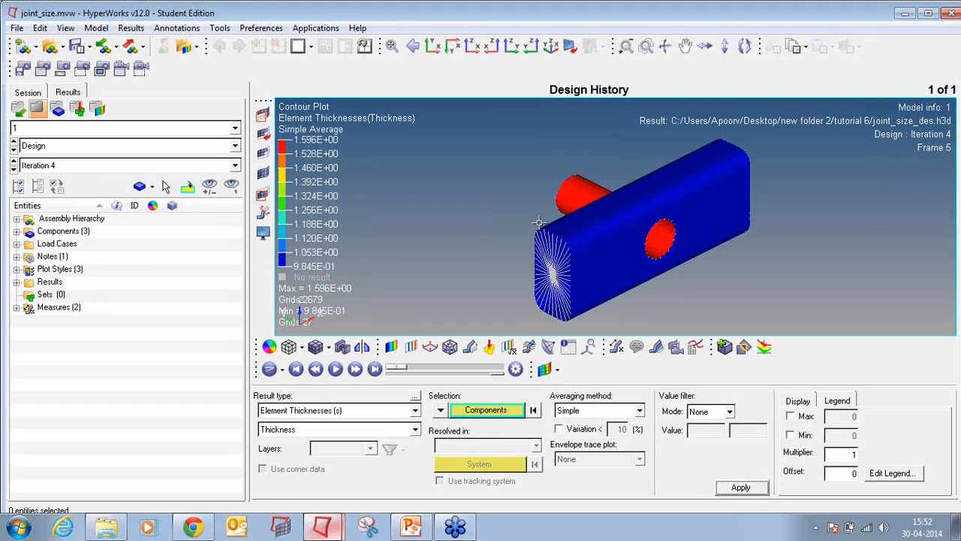
Examine the thickness contour on the rail and tube from several angles.
mouse_move(539, 223)
ctrl+mouse_down()
mouse_move(584, 217)
mouse_move(682, 241)
mouse_move(756, 220)
mouse_move(725, 226)
ctrl+mouse_up()
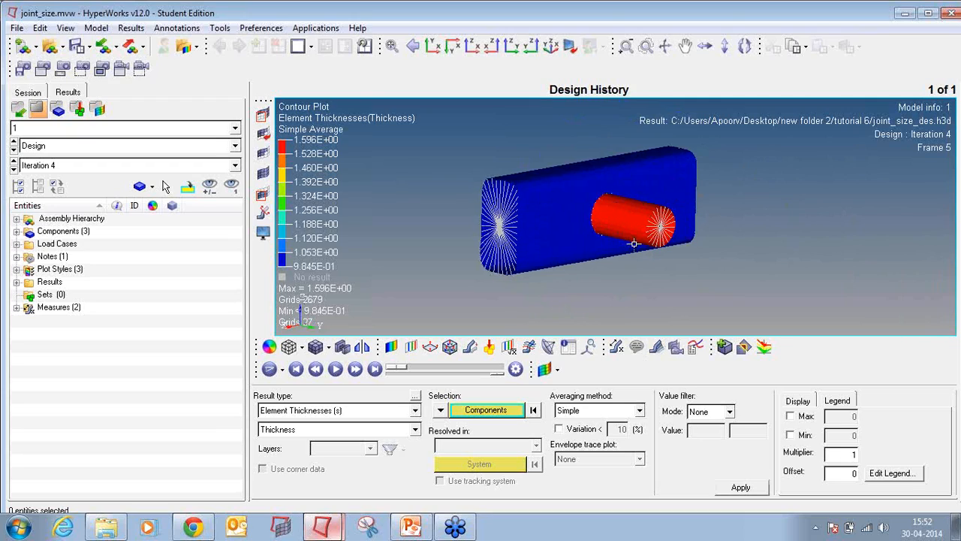
click(341, 412)
click(345, 413)
ctrl+drag(625, 228, 605, 211)
ctrl+scroll(599, 210, up, 5)
ctrl+scroll(599, 210, down, 6)
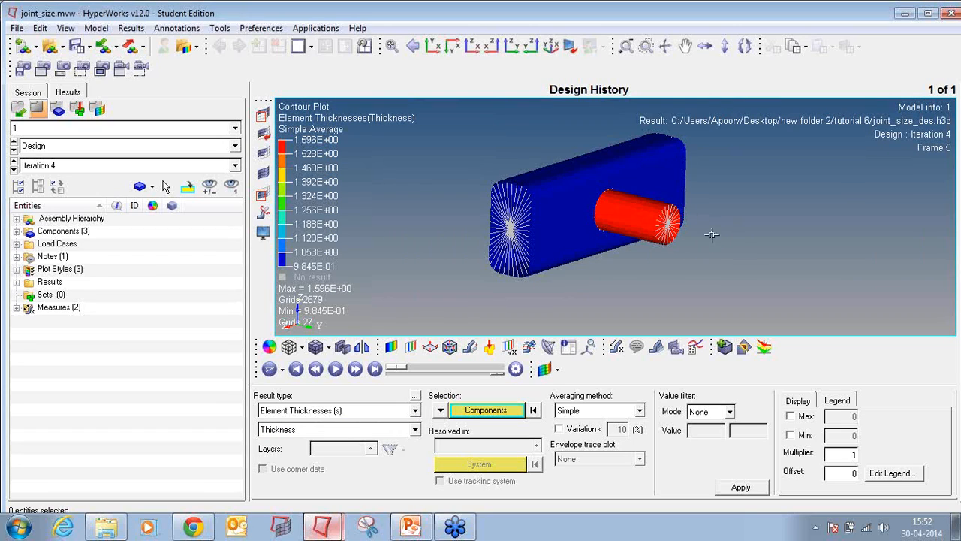
ctrl+drag(710, 234, 608, 229)
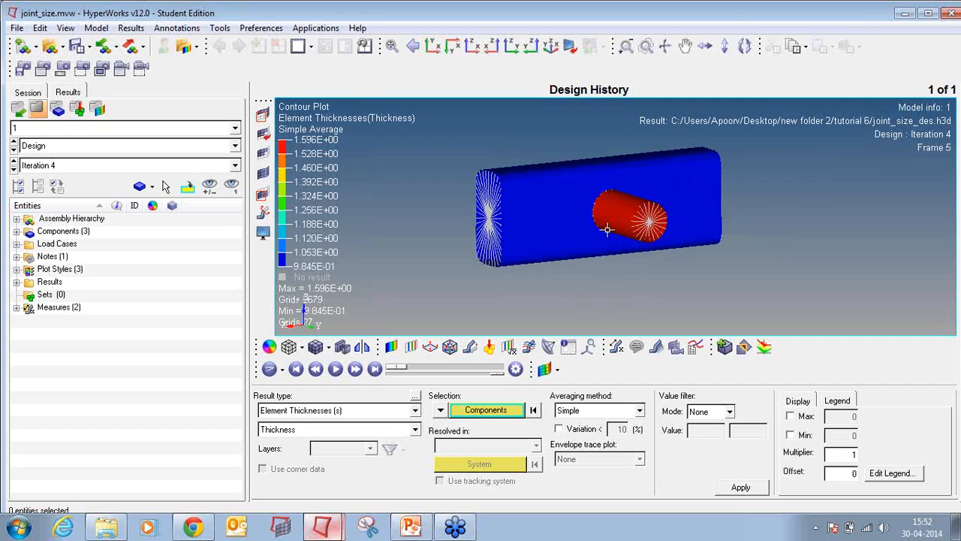
Split the page into two side-by-side windows and load joint_size_s1.h3d as model and results in the empty one.
click(309, 46)
click(344, 69)
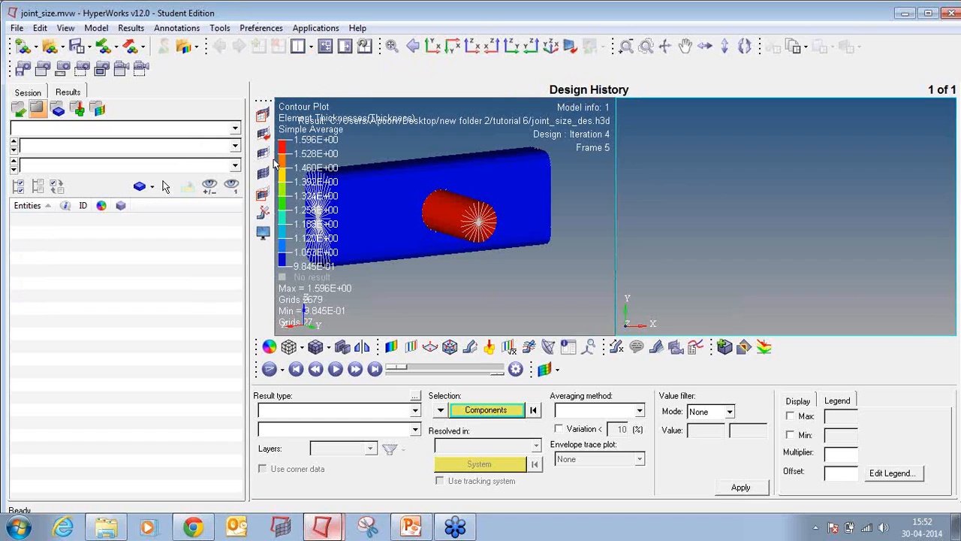
click(51, 46)
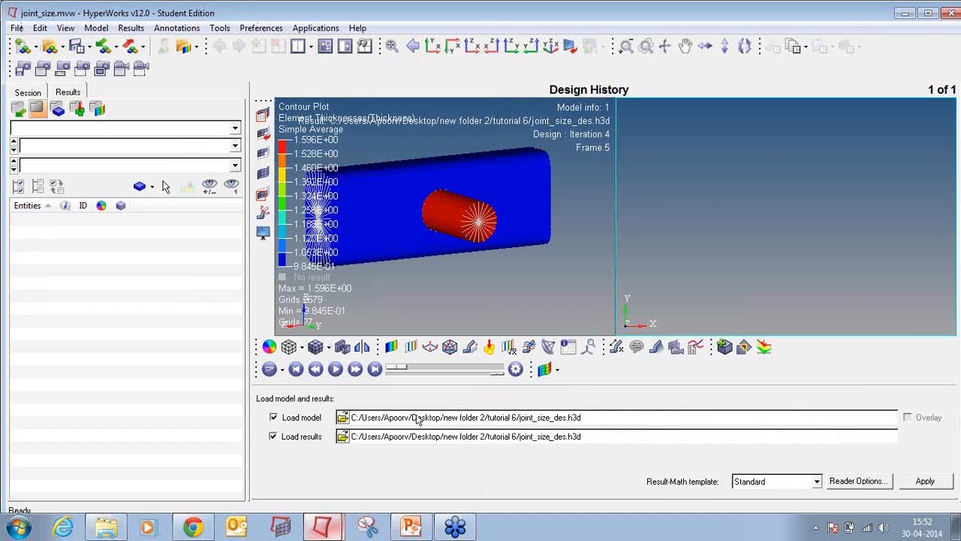
click(343, 417)
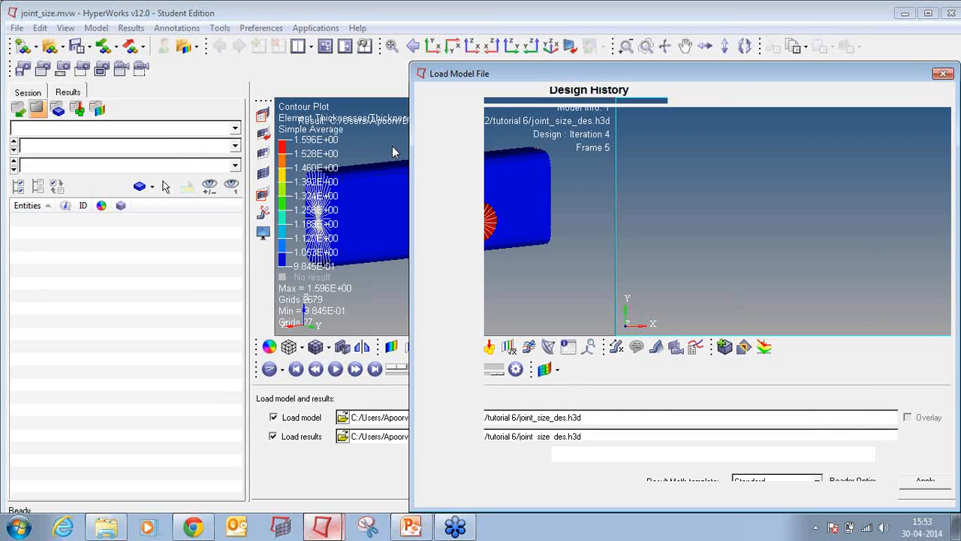
click(800, 114)
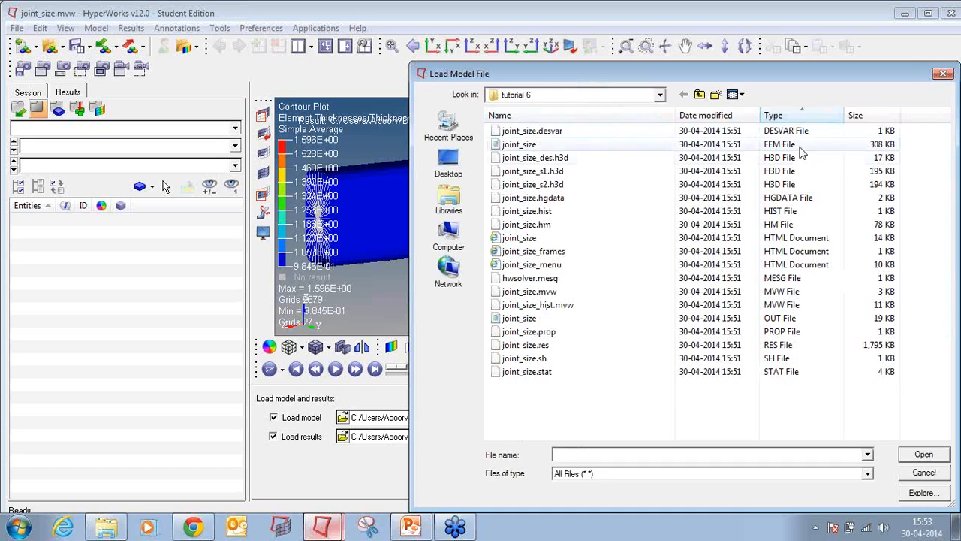
double_click(607, 171)
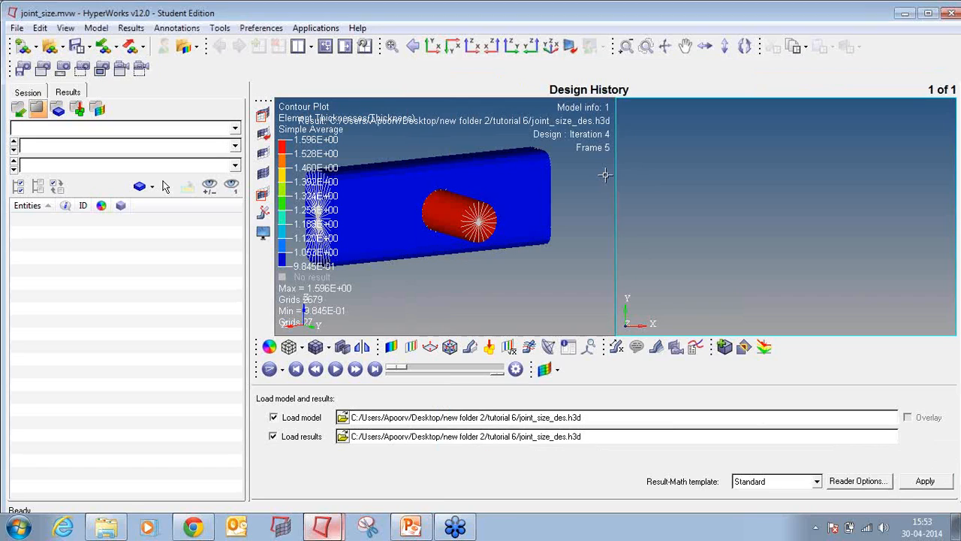
click(925, 481)
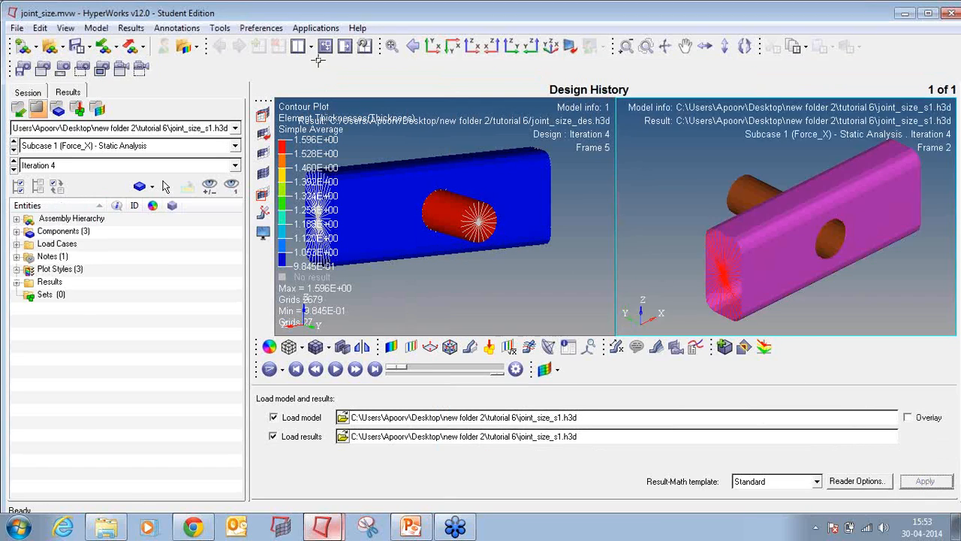
Split the page into three side-by-side windows and load joint_size_s2.h3d as model and results in the empty one.
click(299, 46)
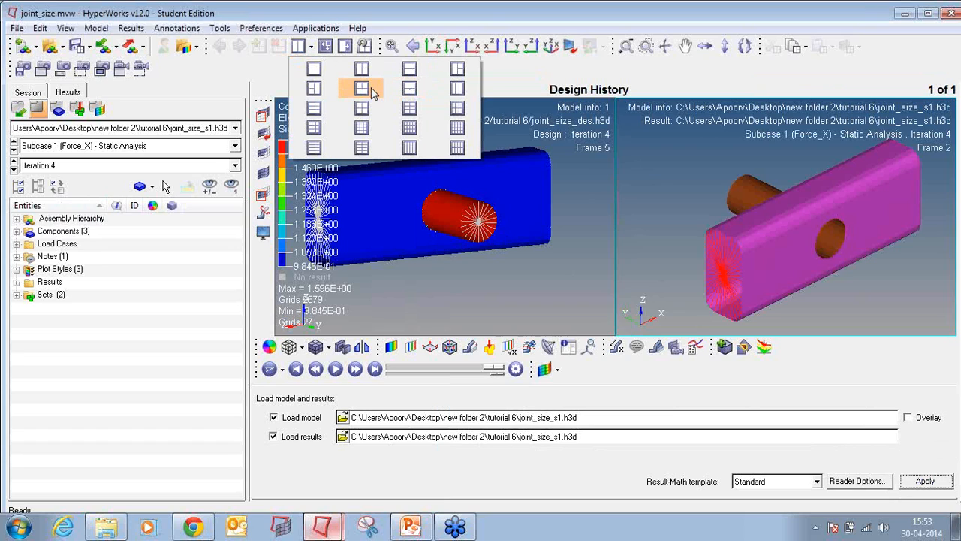
click(457, 89)
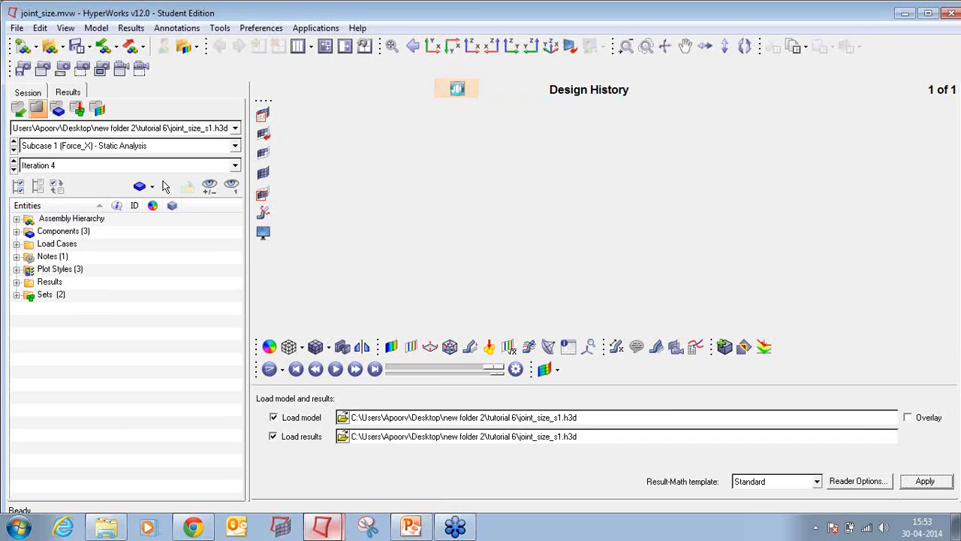
click(343, 417)
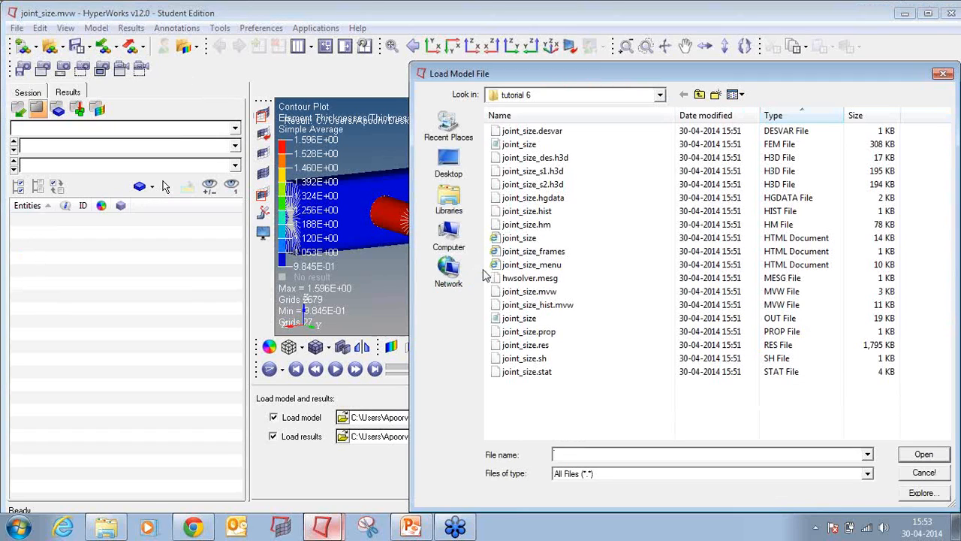
double_click(549, 186)
click(905, 485)
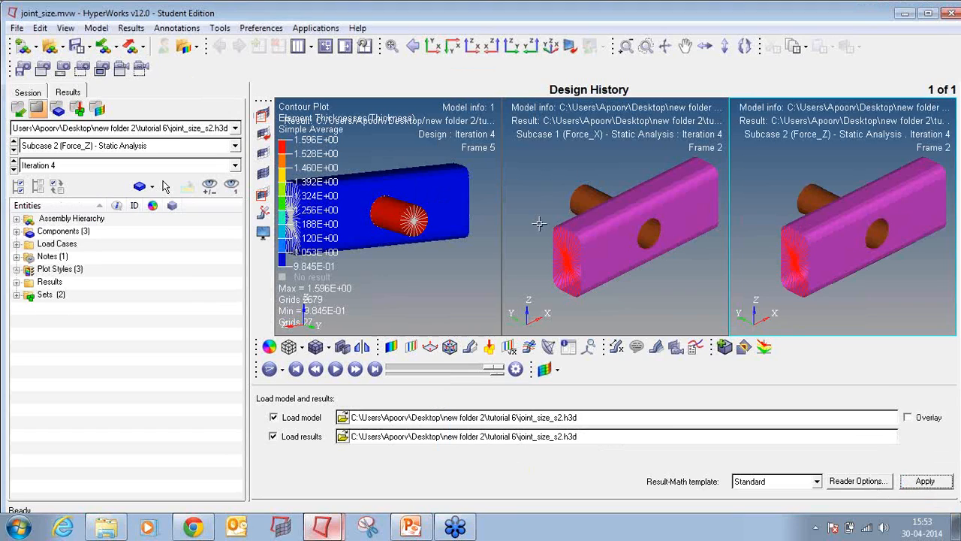
Contour the displacement magnitude at Iteration 4 in the Force_X window and in the Force_Z window.
click(581, 255)
ctrl+drag(618, 236, 593, 212)
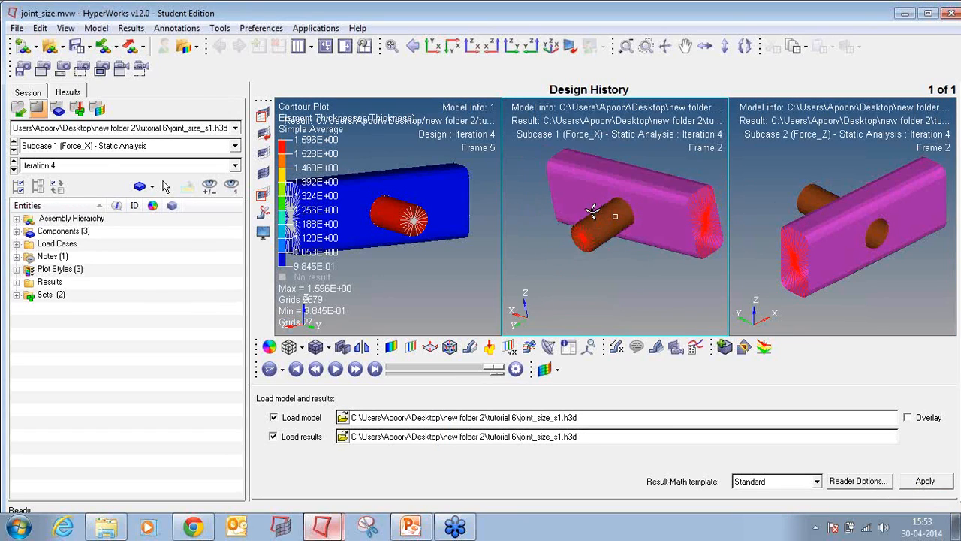
click(390, 347)
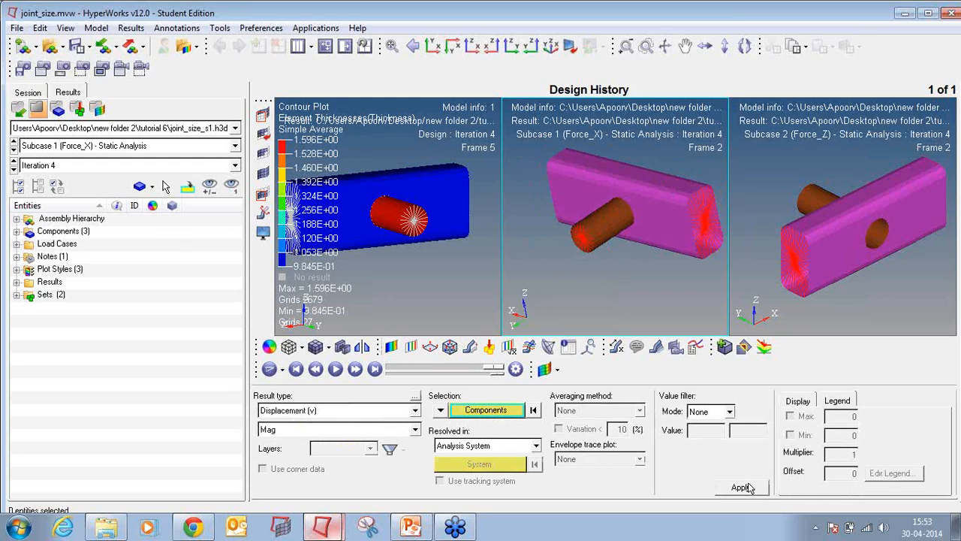
click(740, 486)
click(742, 329)
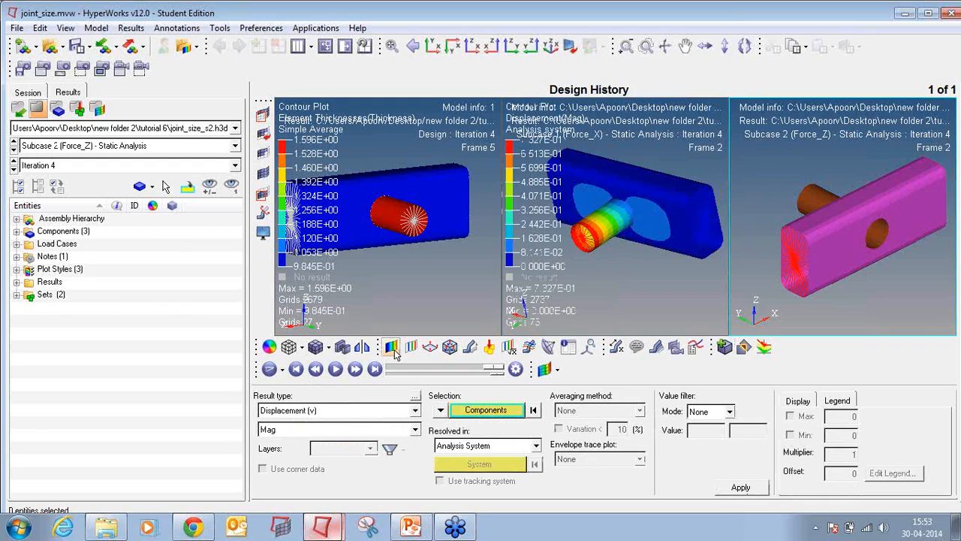
click(740, 486)
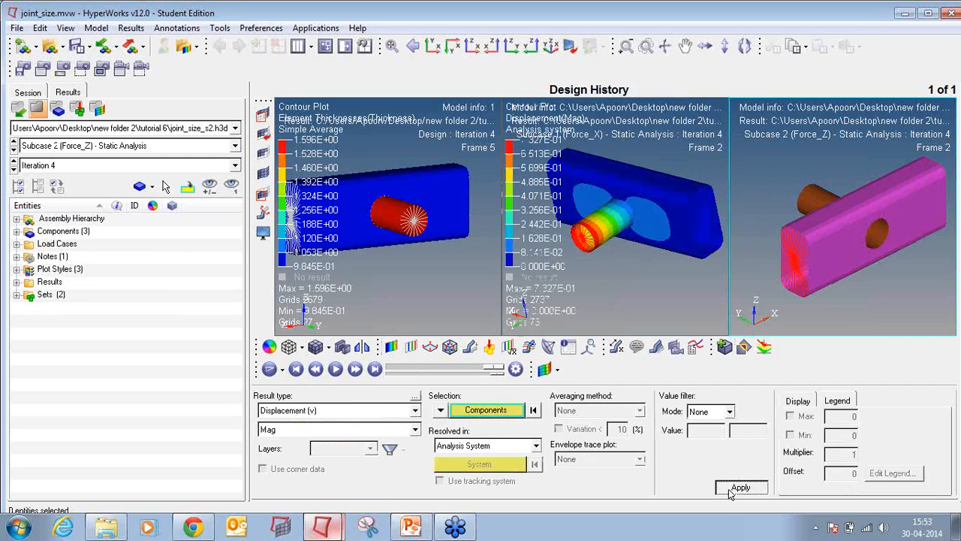
ctrl+drag(813, 241, 784, 254)
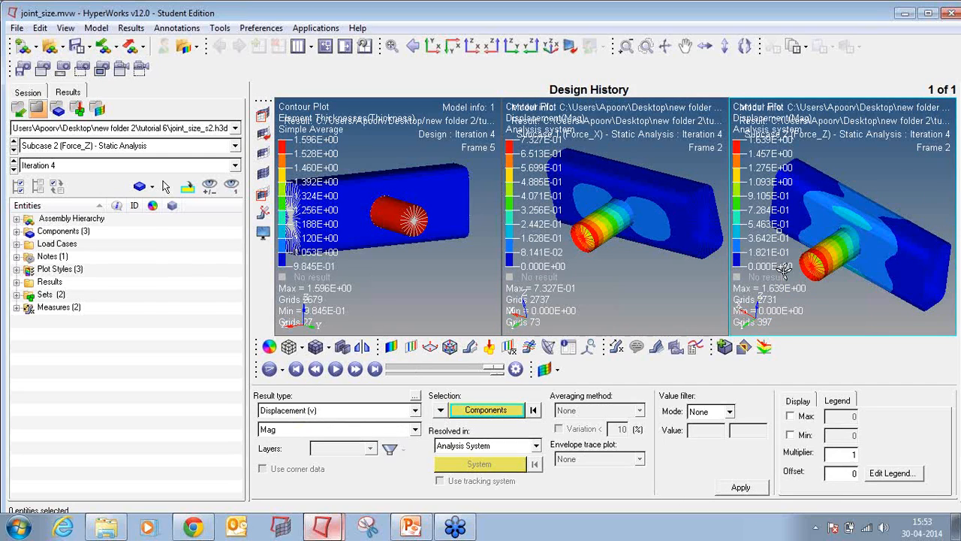
ctrl+right_drag(784, 254, 829, 228)
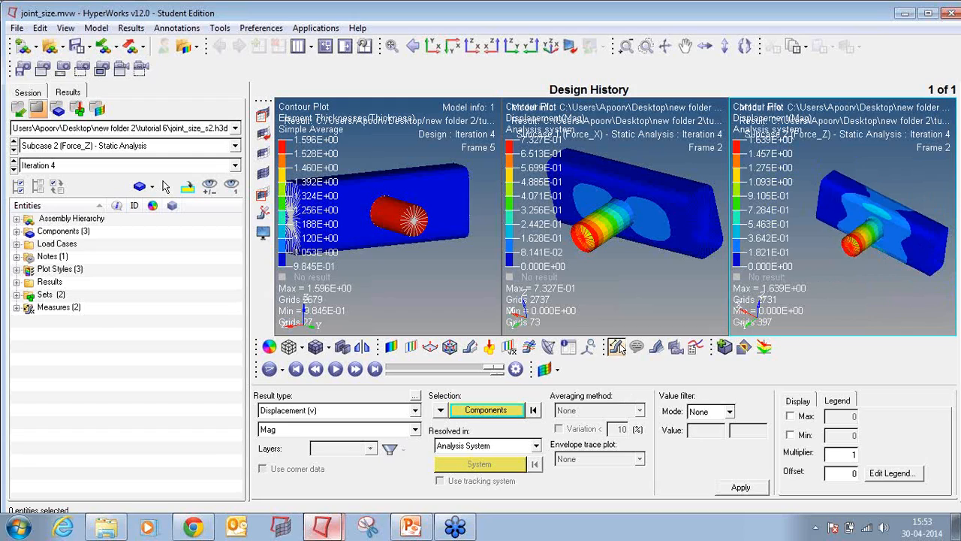
Display only the maximum of the Static MinMax Result measure in the Force_Z and Force_X windows.
click(429, 347)
click(261, 414)
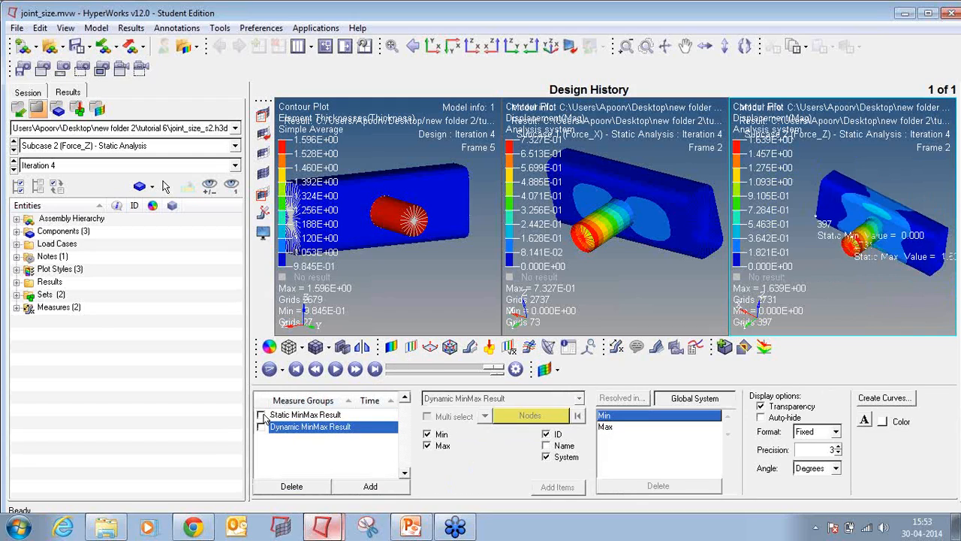
click(428, 434)
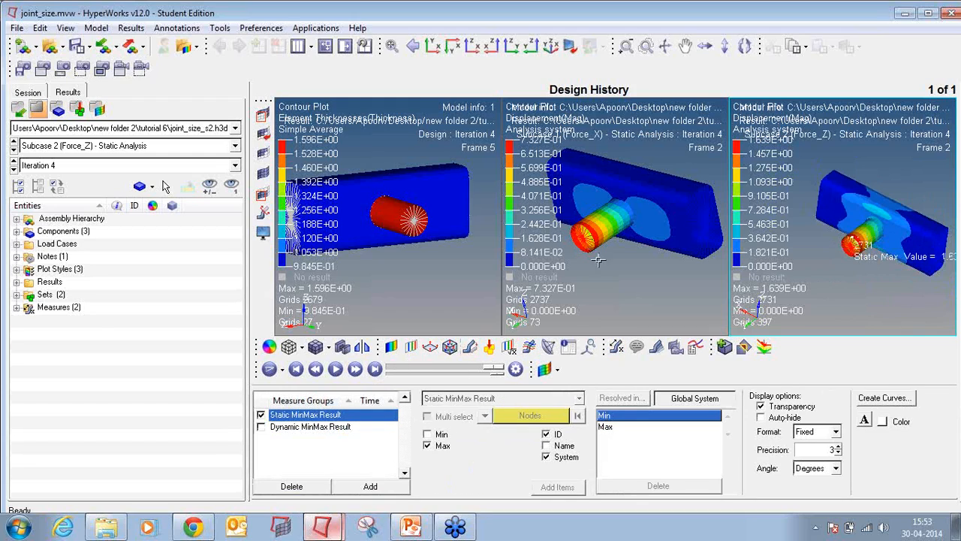
click(638, 282)
click(261, 416)
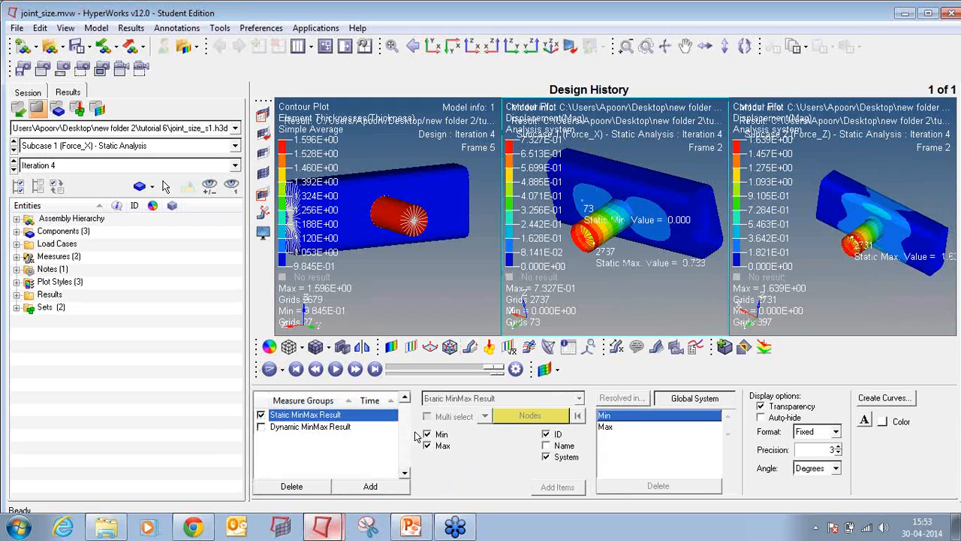
click(428, 435)
click(782, 215)
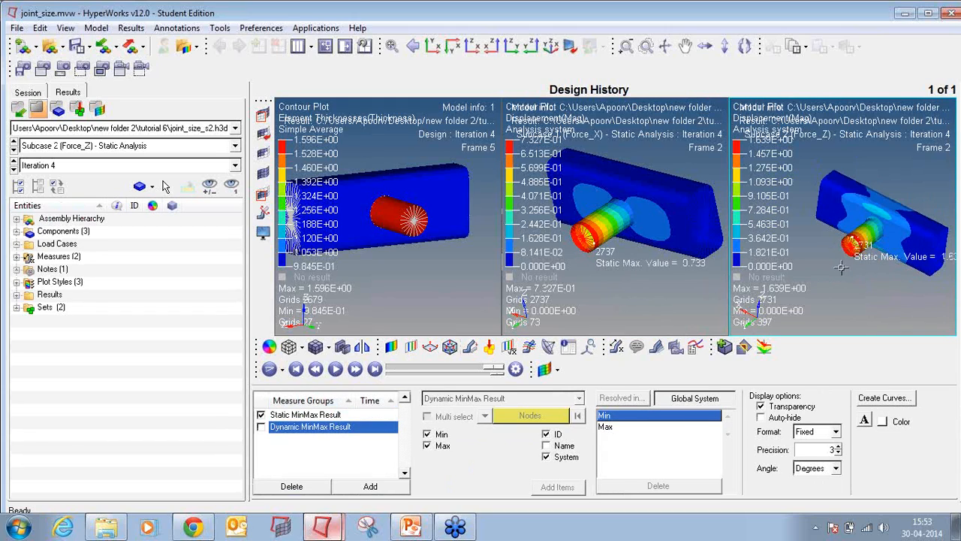
ctrl+right_drag(842, 268, 831, 261)
ctrl+scroll(831, 260, down, 2)
ctrl+right_drag(898, 270, 885, 266)
click(663, 249)
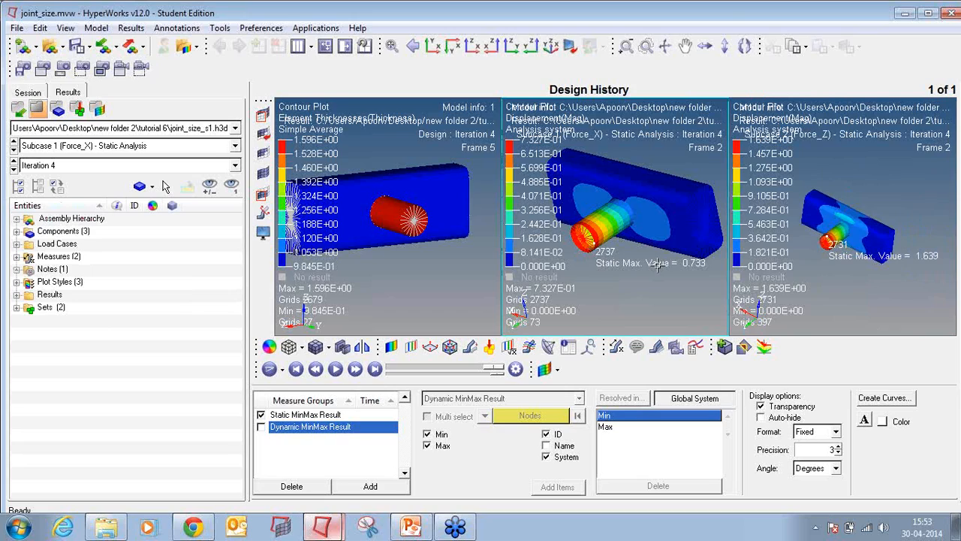
ctrl+scroll(667, 266, down, 2)
ctrl+right_drag(657, 263, 635, 244)
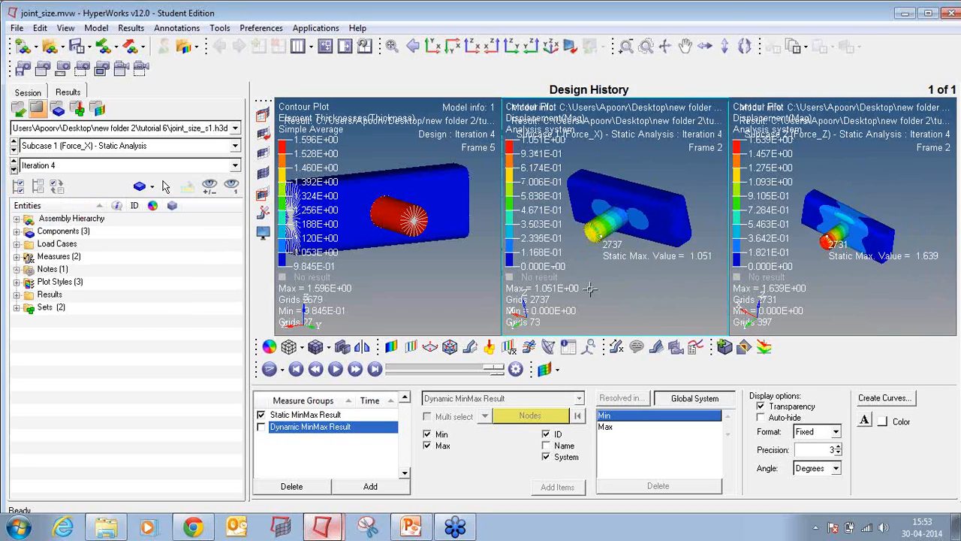
Switch the results to Iteration 0 and reapply the displacement magnitude contour in the Force_X window.
click(234, 165)
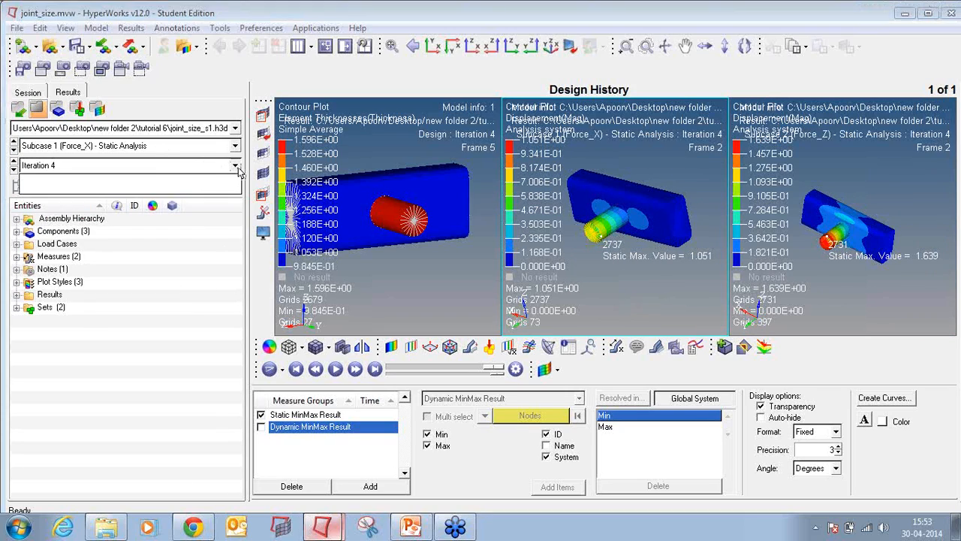
click(184, 187)
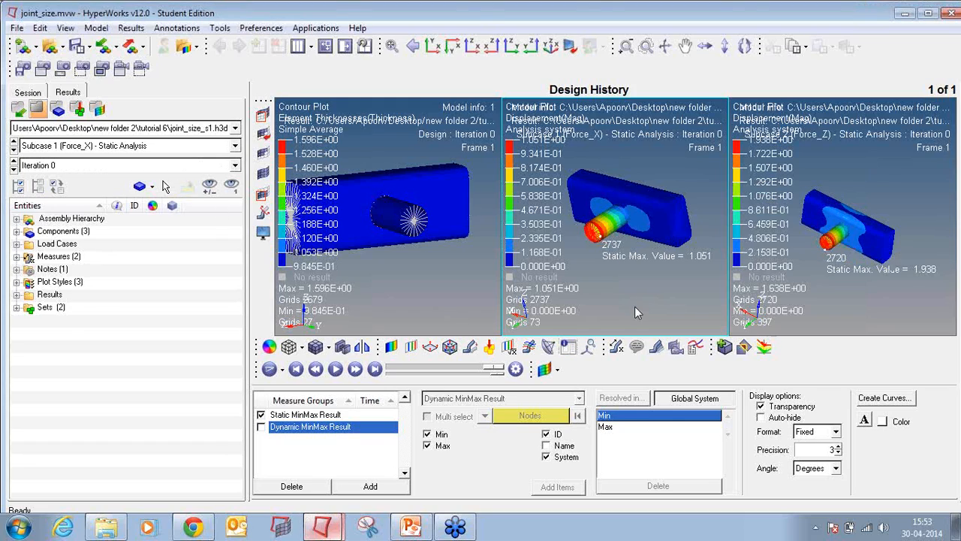
click(390, 346)
click(723, 487)
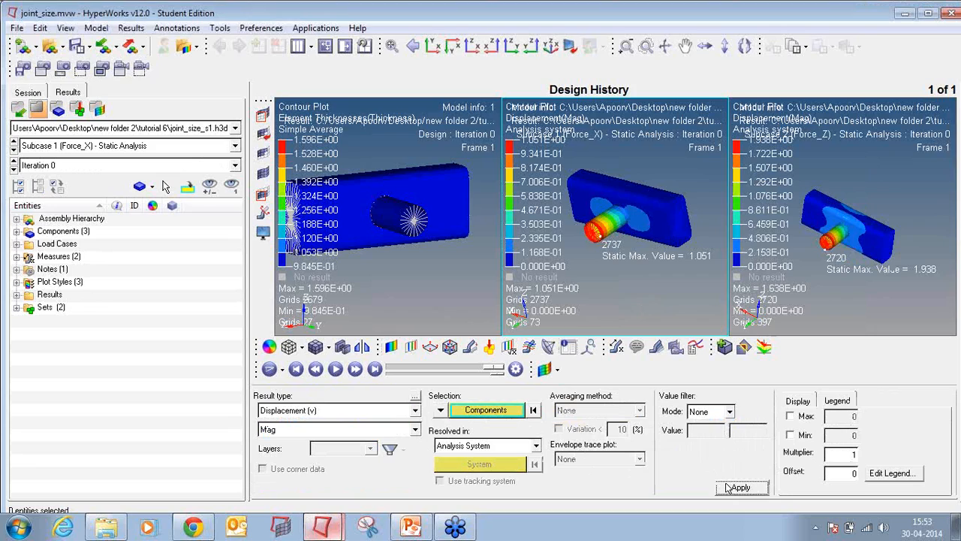
Return the results to Iteration 4 and reapply the displacement contour in the Force_Z and Force_X windows.
click(803, 269)
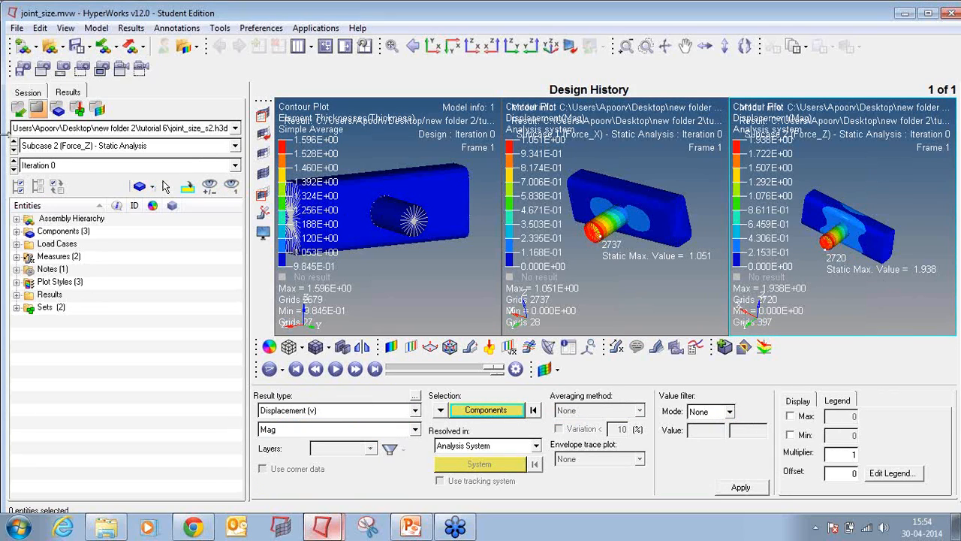
click(49, 165)
click(60, 187)
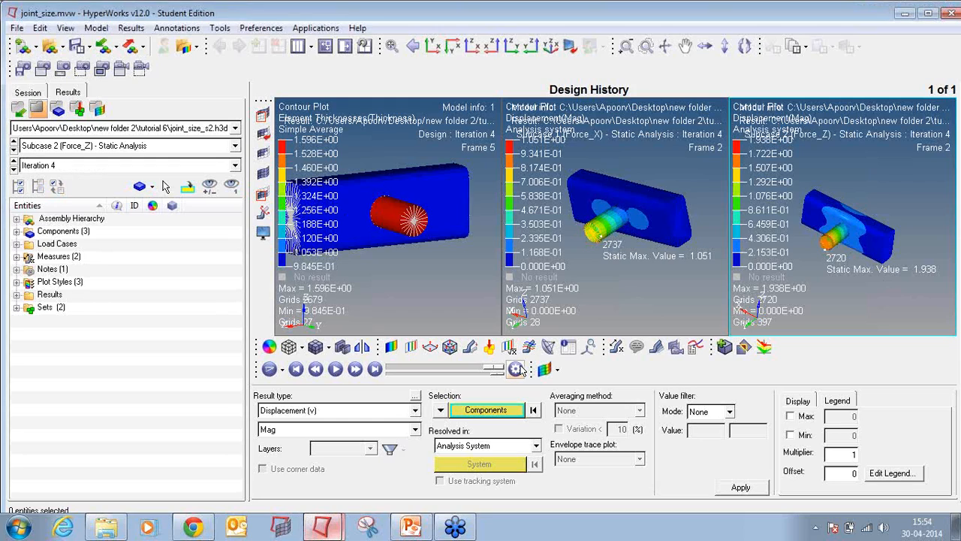
click(727, 484)
click(685, 328)
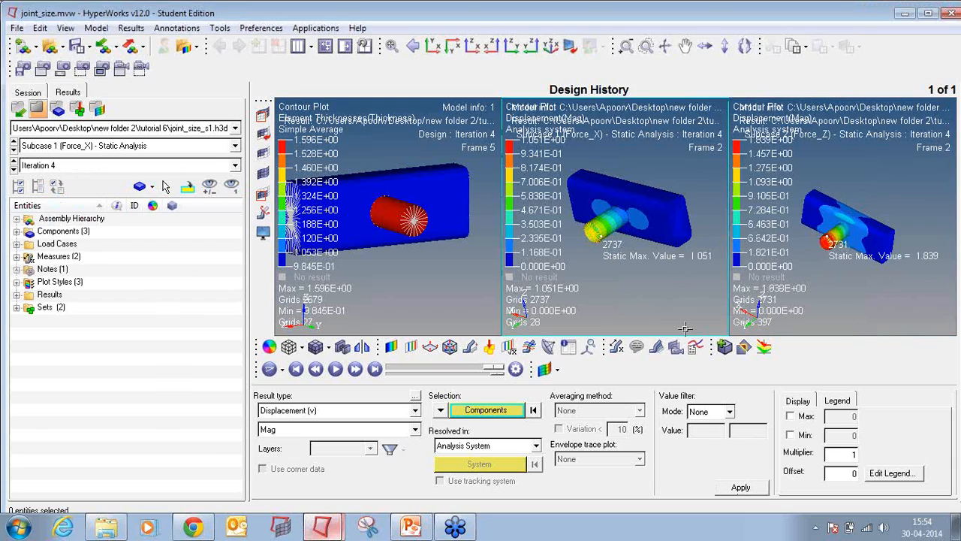
click(740, 487)
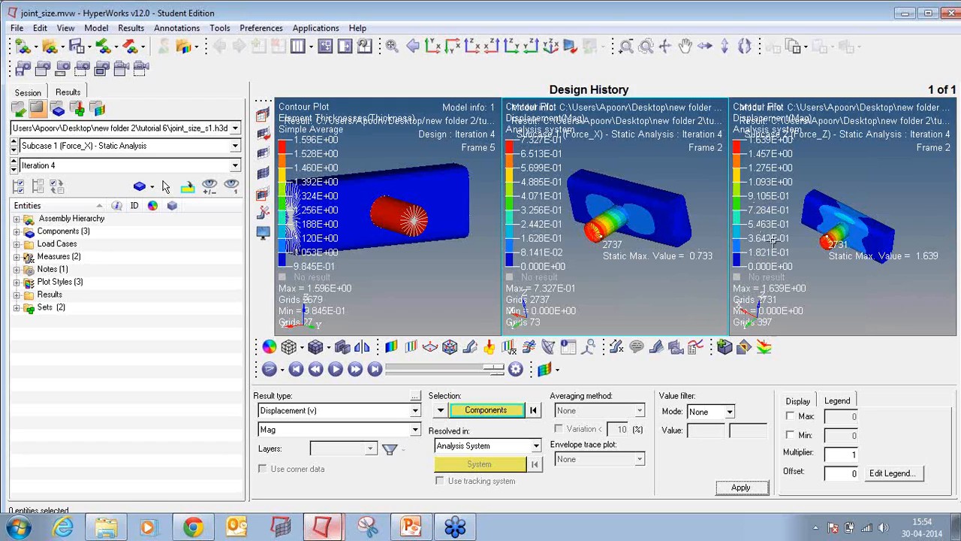
Examine the Force_Z displacement contour and the element thickness contour of the joint at Iteration 4.
click(811, 264)
ctrl+right_drag(829, 241, 838, 243)
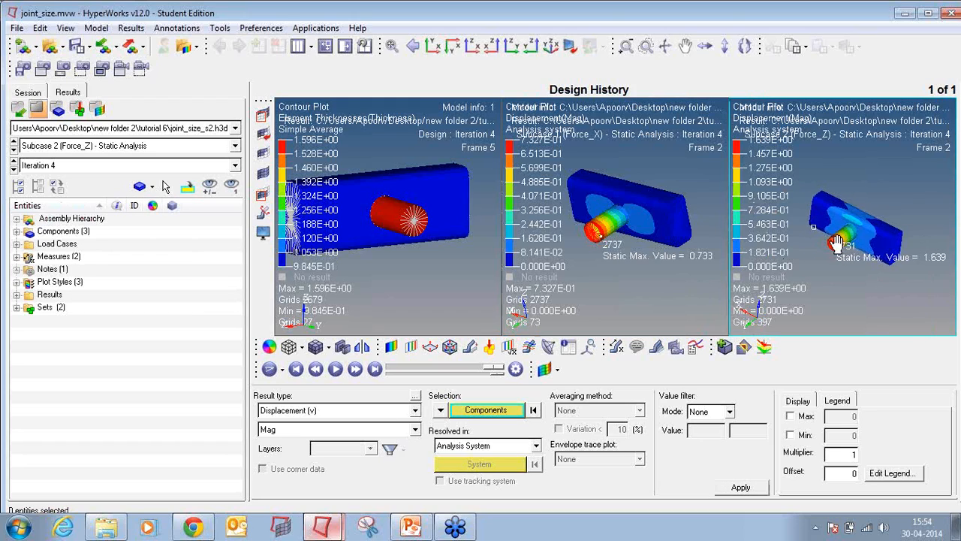
click(647, 287)
click(357, 225)
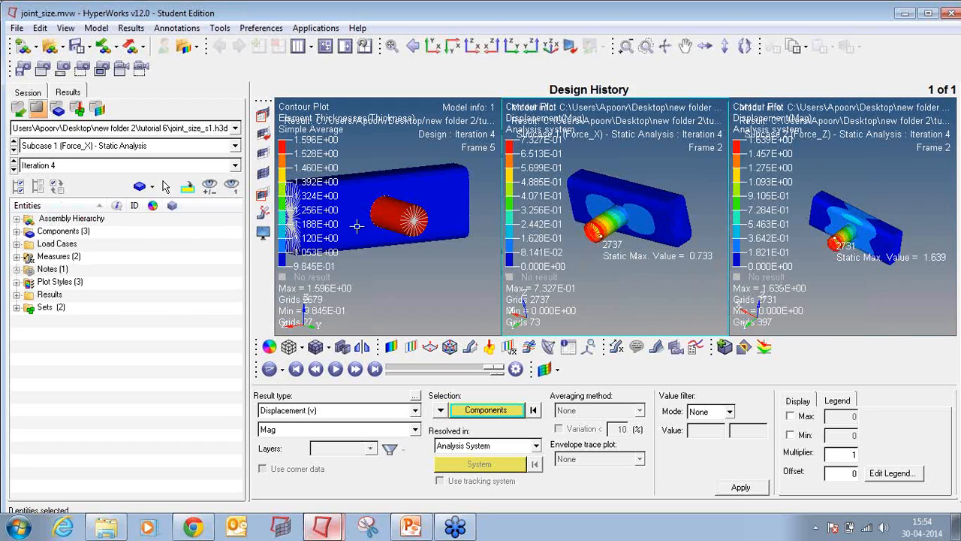
click(439, 245)
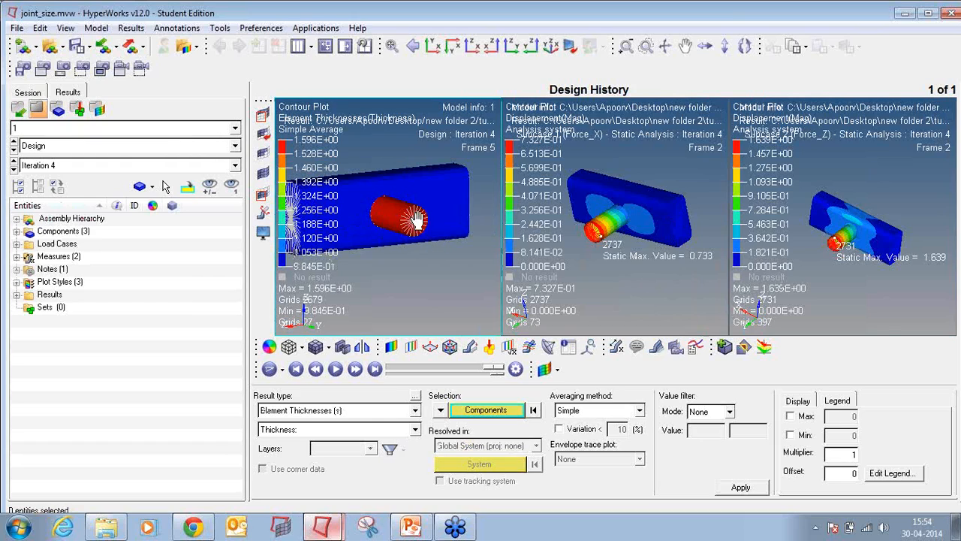
ctrl+right_drag(416, 220, 448, 217)
ctrl+scroll(447, 218, down, 3)
ctrl+drag(500, 244, 370, 269)
ctrl+right_drag(369, 269, 429, 271)
Switch to HyperMesh and open the PSHELL card of the tube2 property to check its initial thickness.
mouse_move(323, 526)
click(281, 470)
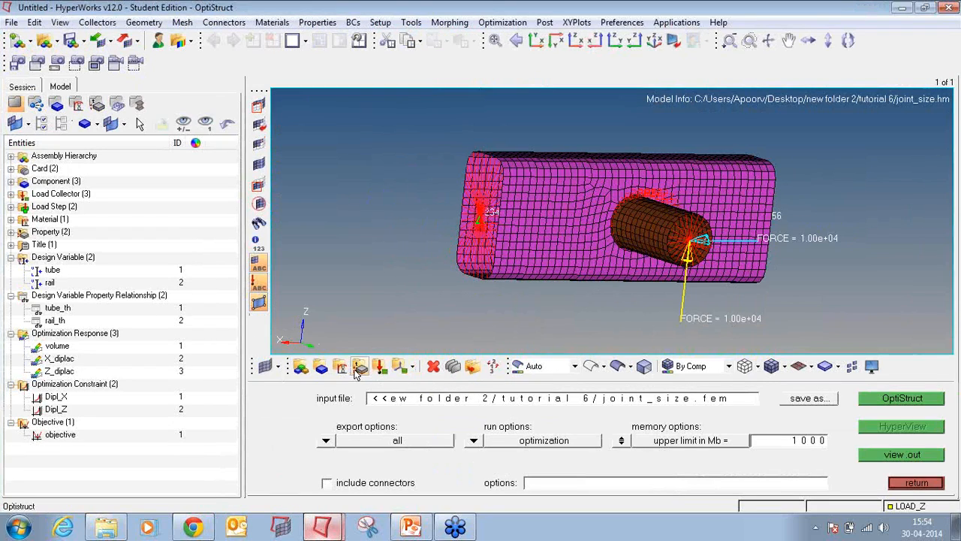
click(358, 369)
click(259, 413)
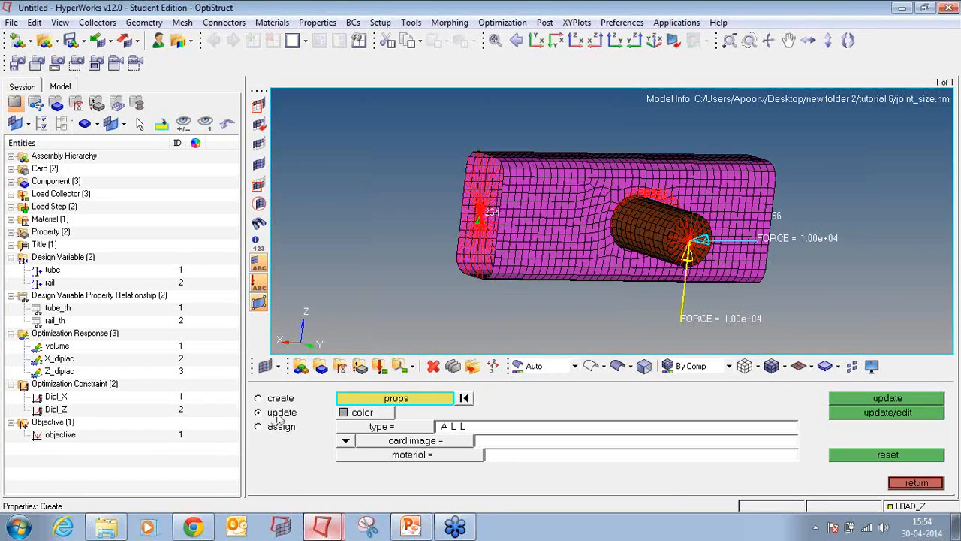
click(364, 398)
click(289, 413)
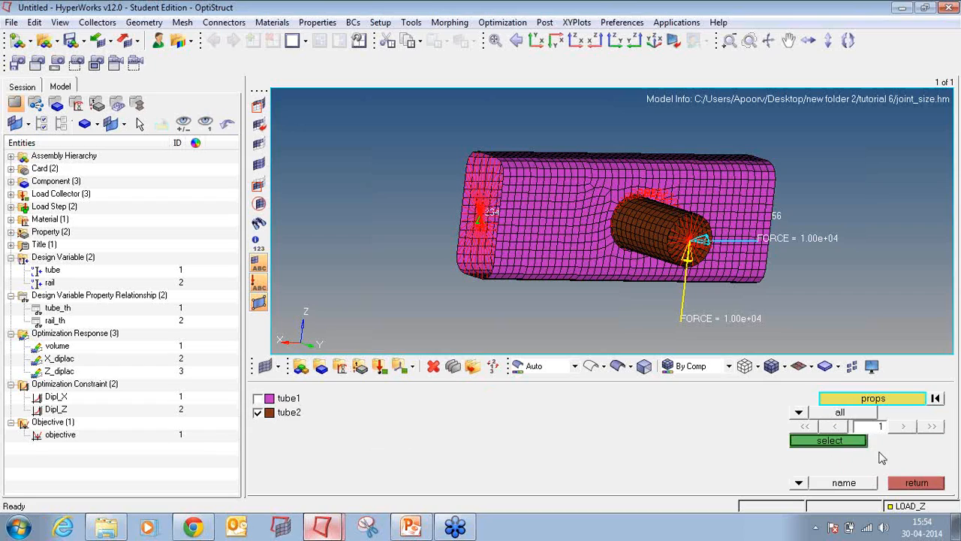
click(830, 441)
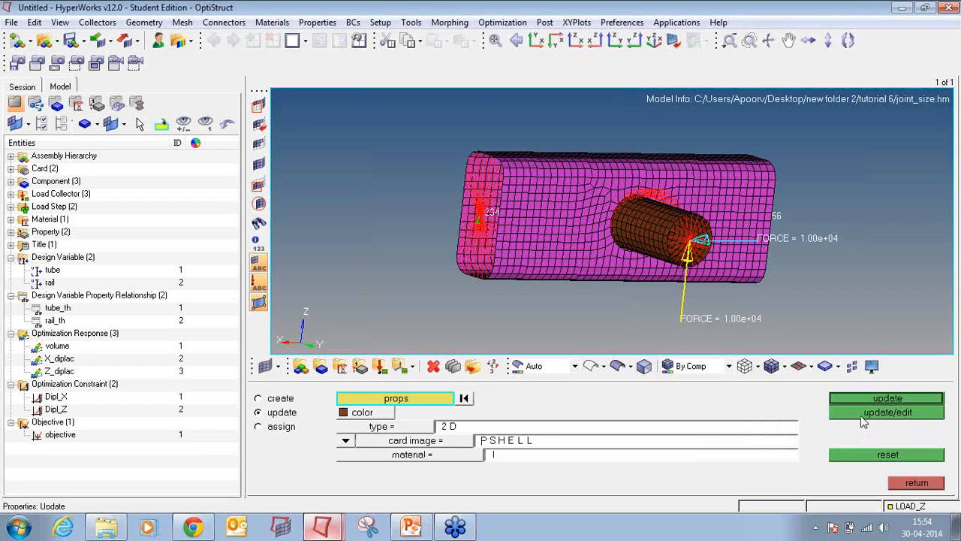
click(886, 412)
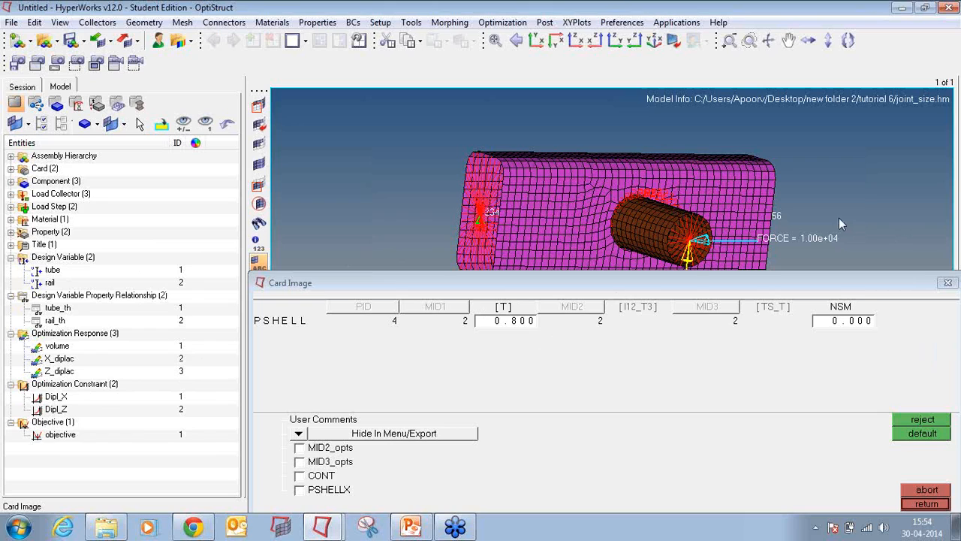
ctrl+drag(838, 224, 614, 176)
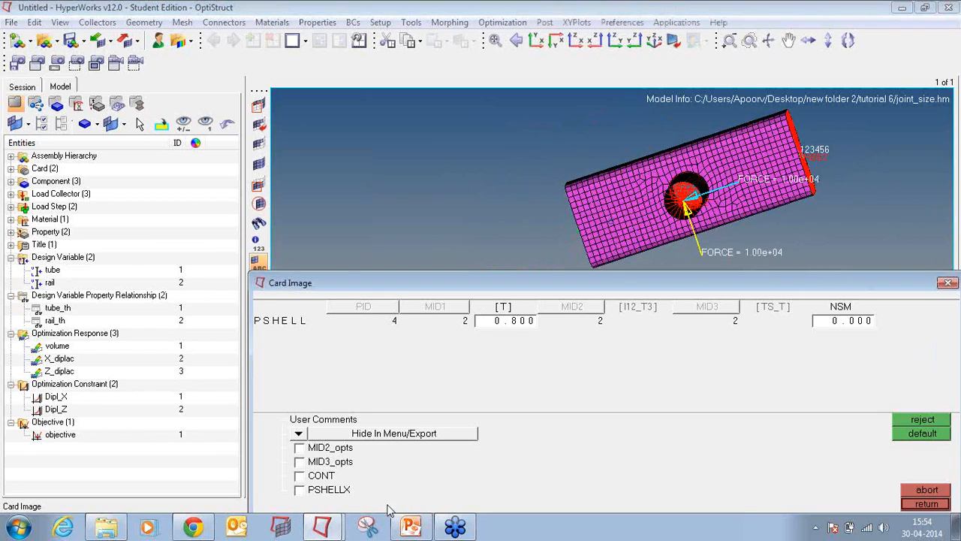
Close the joint_size results session in HyperView, and close the tube2 property card in HyperMesh.
click(334, 524)
click(331, 429)
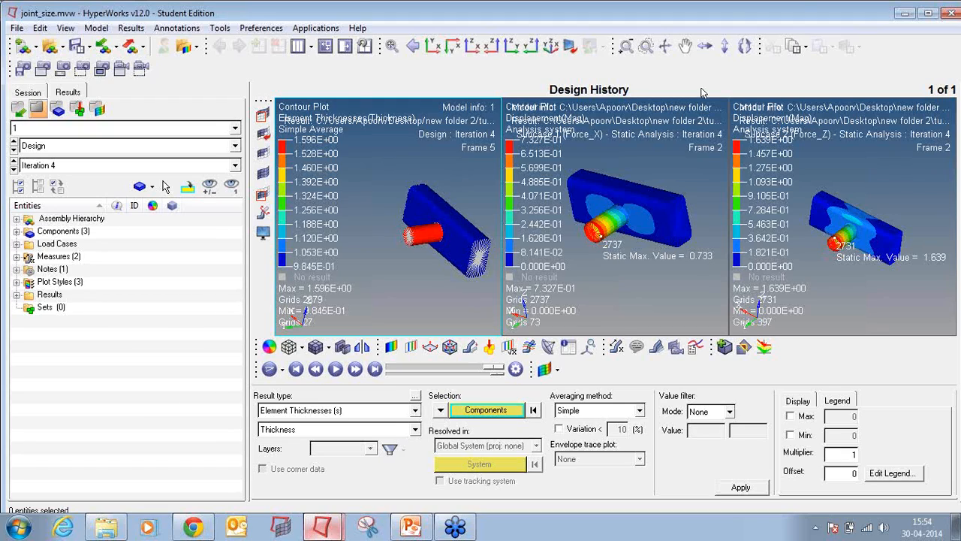
click(952, 14)
click(493, 310)
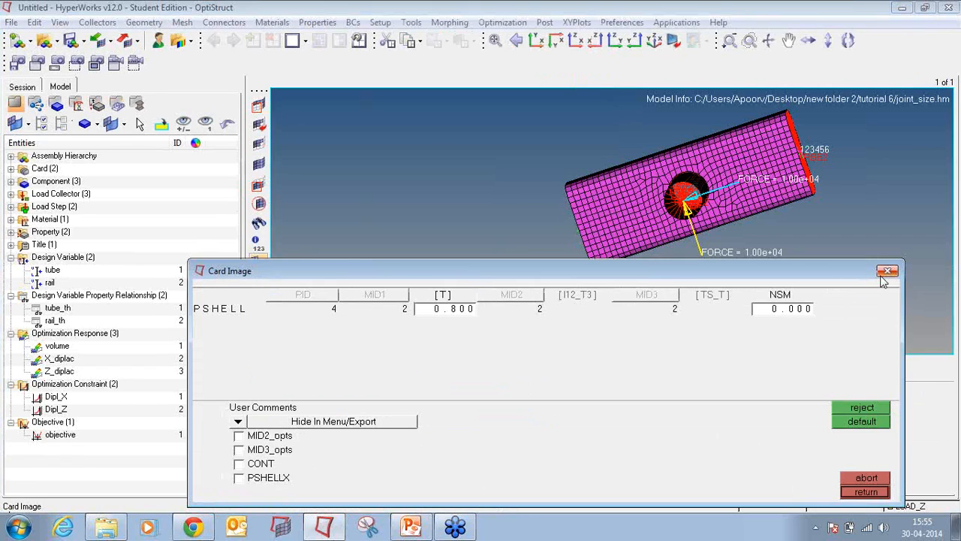
click(886, 271)
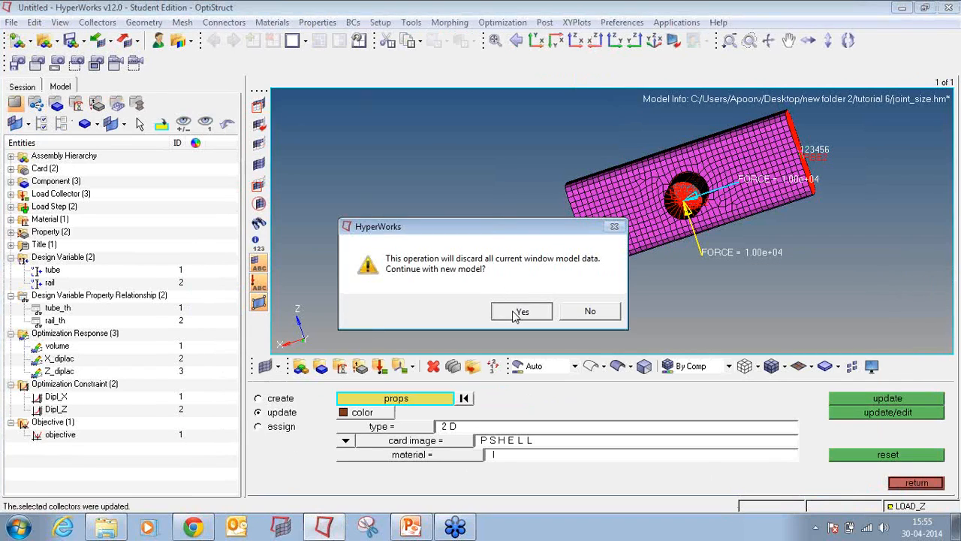
Clear the rail joint model from the session, and switch to PowerPoint to present the OS-4010 welded bracket slide full screen.
click(520, 311)
mouse_move(411, 525)
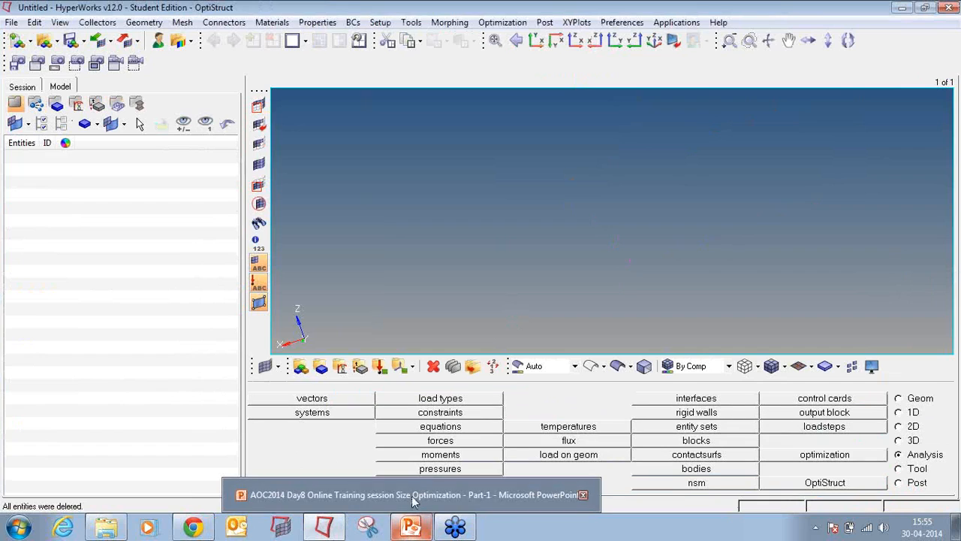
click(411, 496)
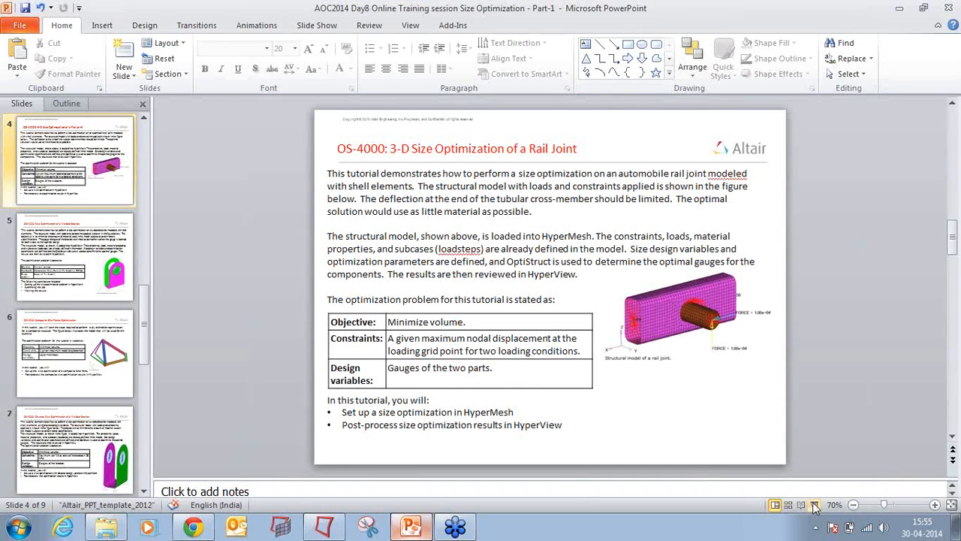
click(815, 505)
click(819, 496)
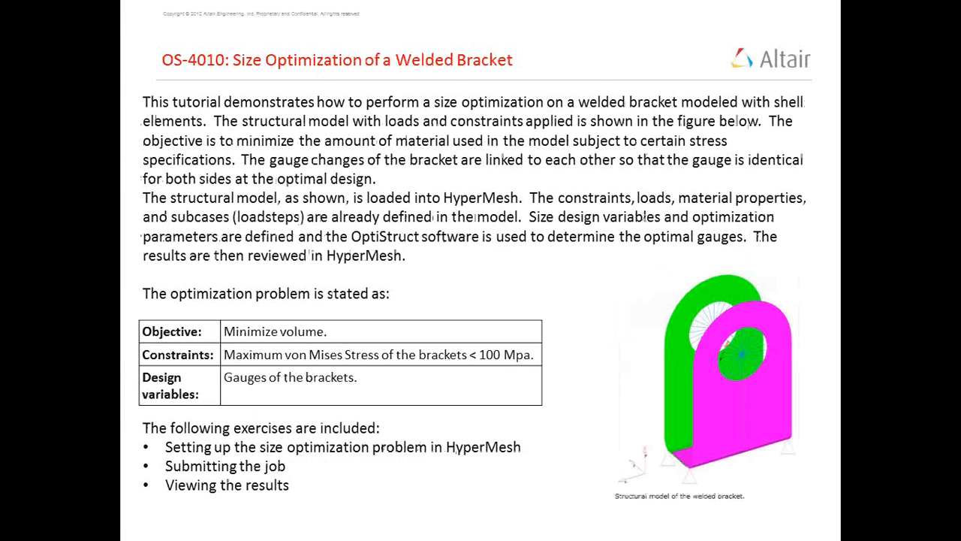
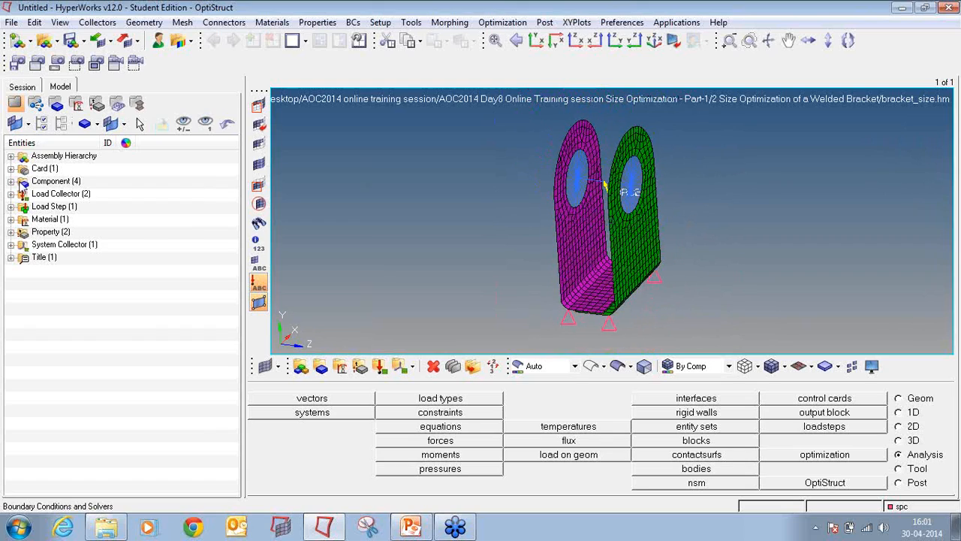
Examine the components, load collectors, load step, material, properties and system collector of the bracket_size model in the entity tree.
click(10, 181)
click(10, 244)
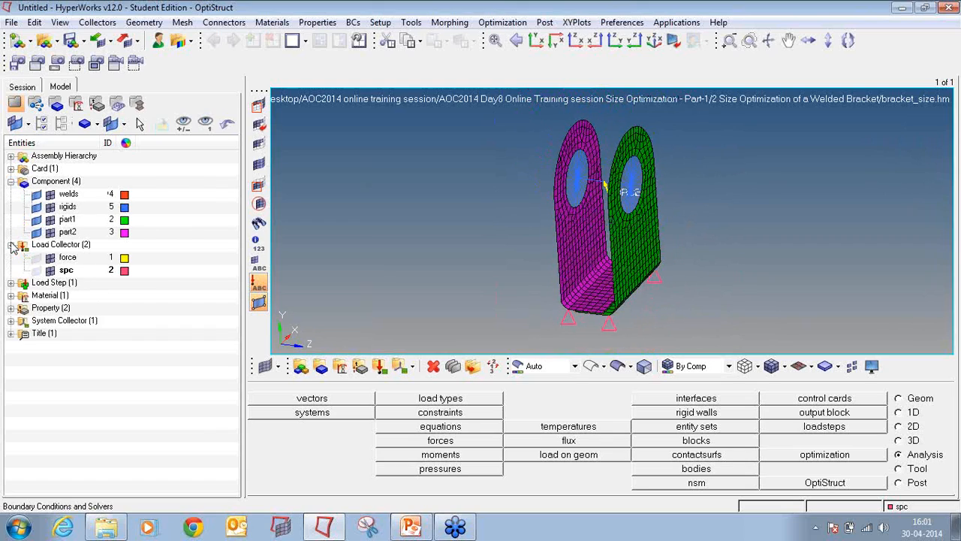
click(11, 282)
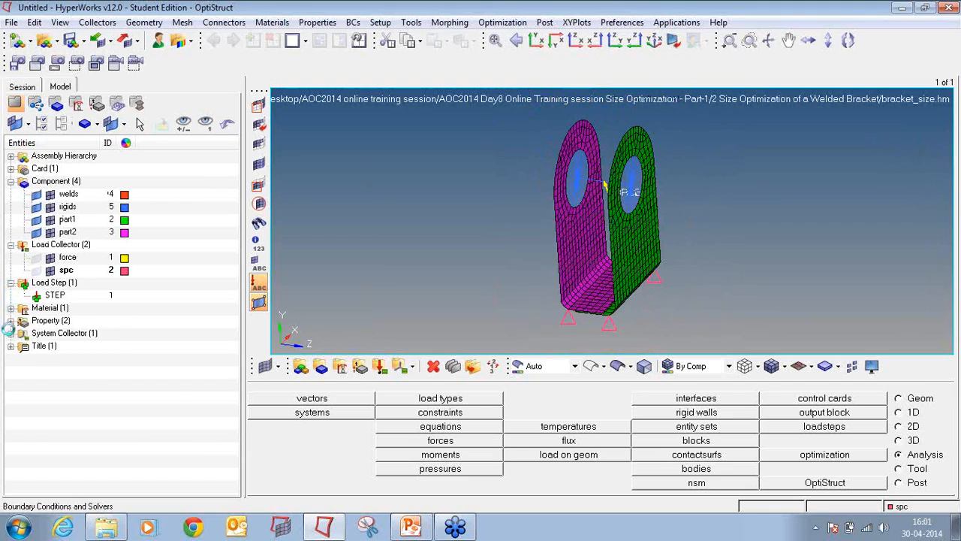
click(11, 333)
click(10, 283)
click(11, 308)
click(11, 295)
click(10, 283)
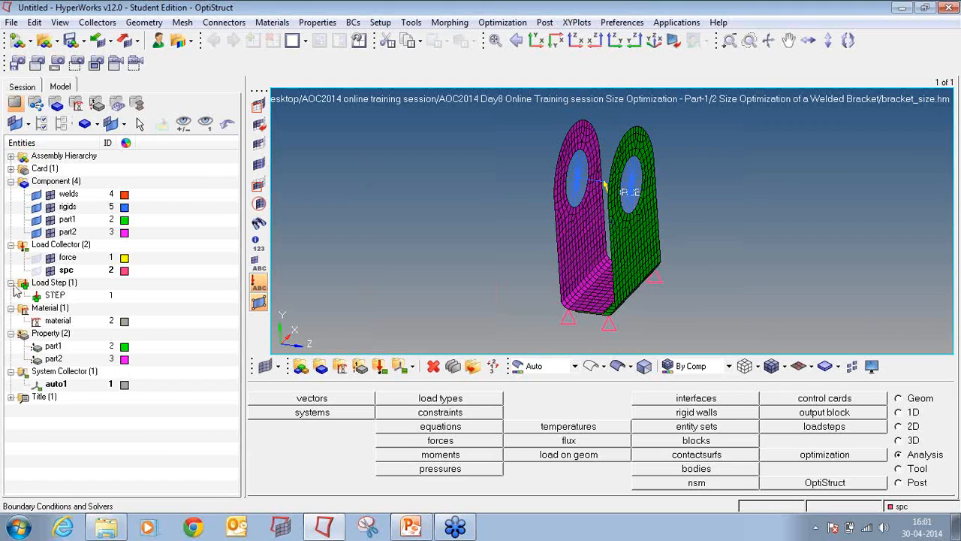
click(11, 181)
click(10, 193)
click(10, 206)
click(10, 218)
click(11, 232)
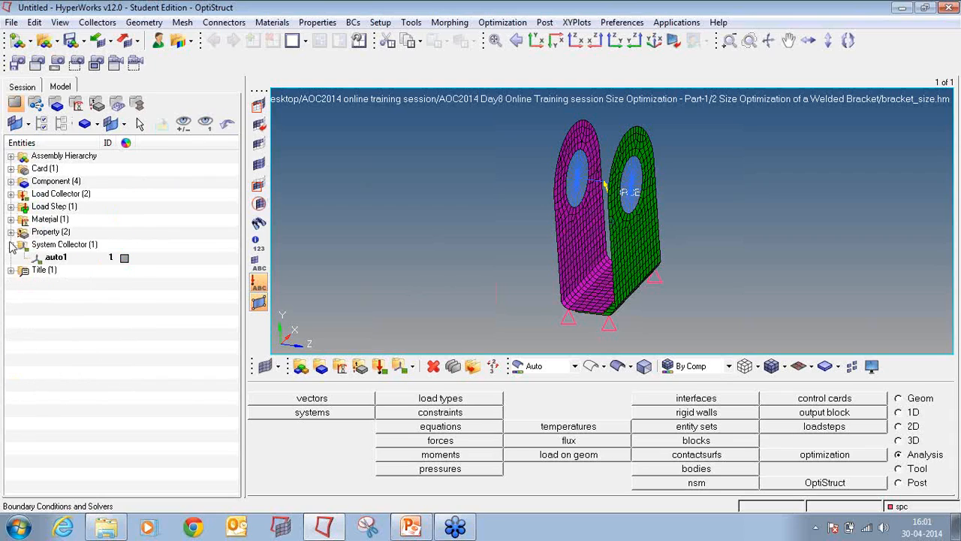
click(10, 243)
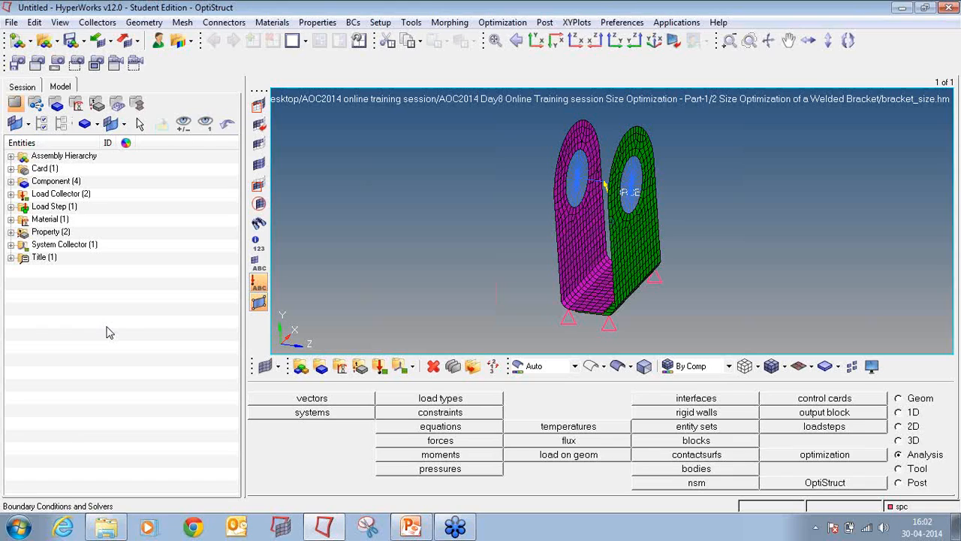
Create a size design variable named part1 with initial value 2.5, lower bound 1 and upper bound 2.5.
click(854, 455)
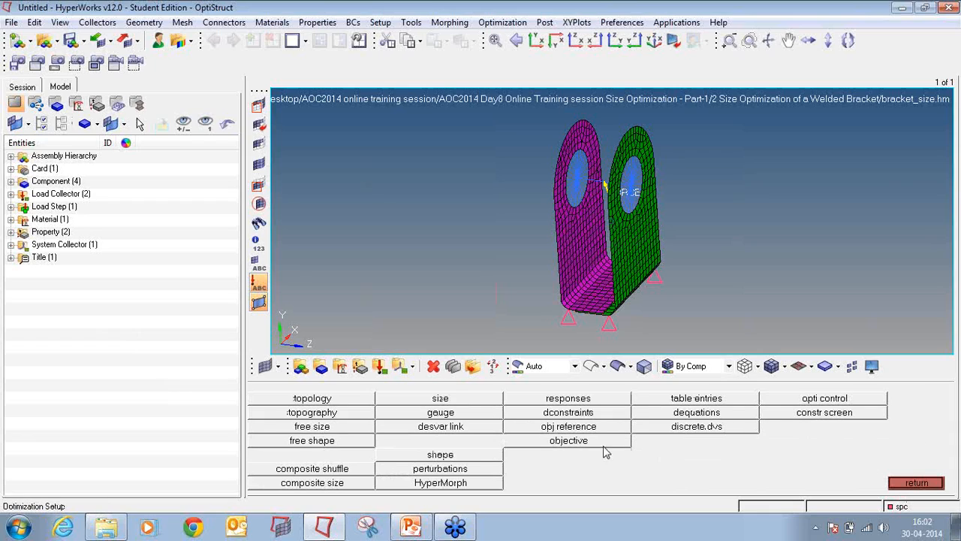
click(456, 402)
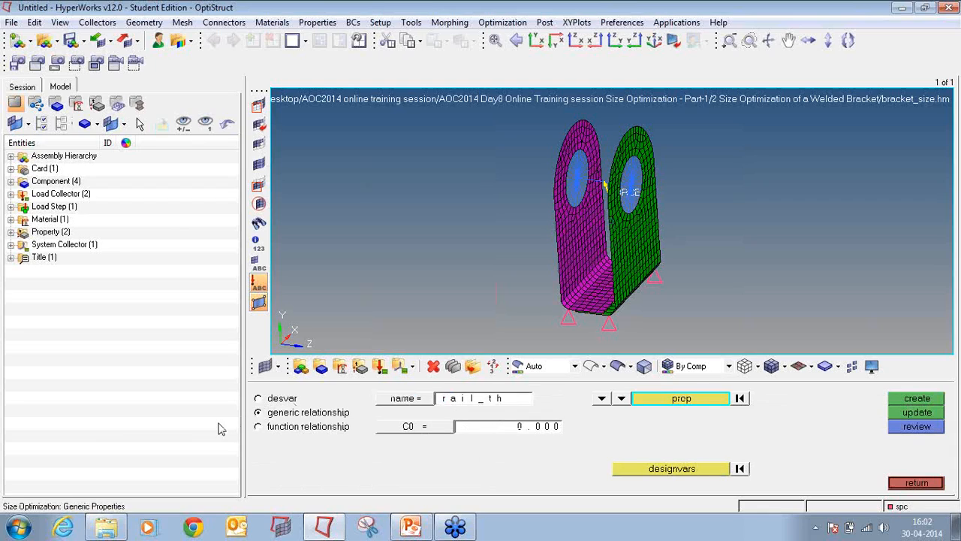
click(284, 399)
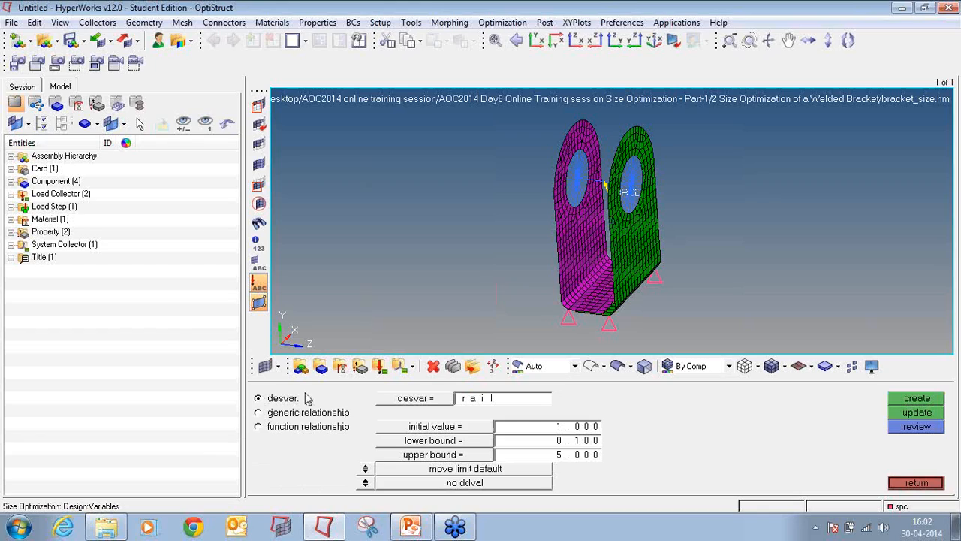
click(525, 398)
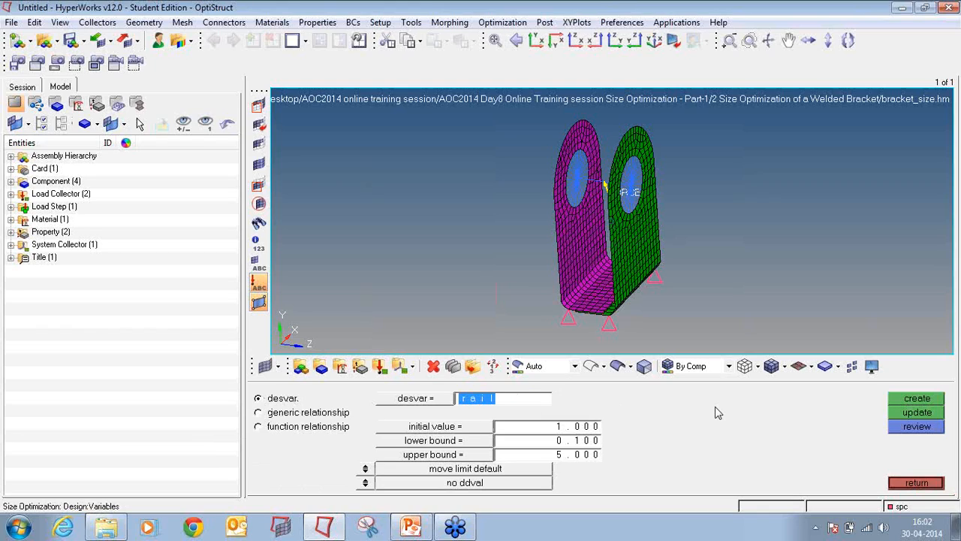
text(part1)
click(599, 428)
text(2.)
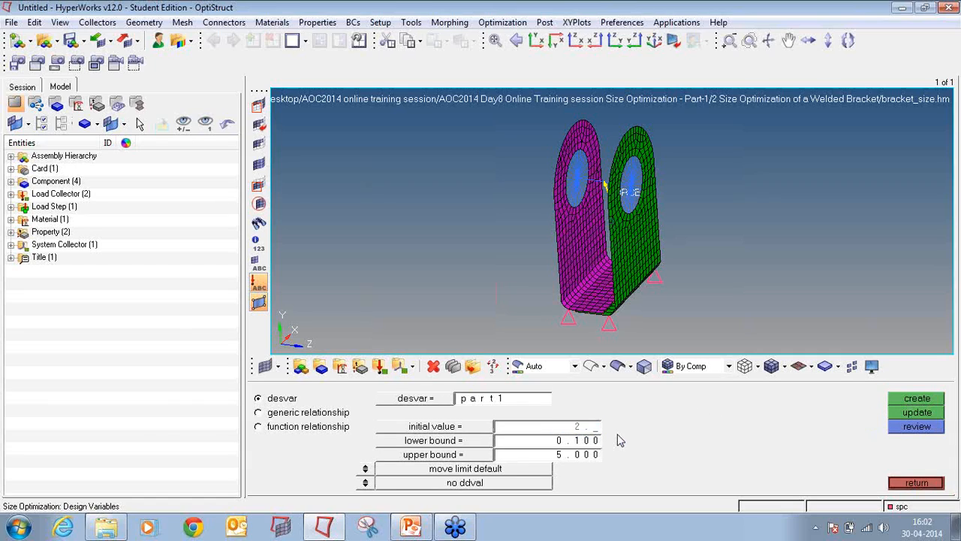
text(5)
key(Return)
click(581, 441)
text(1)
key(Return)
click(591, 456)
text(2.5)
key(Return)
click(901, 400)
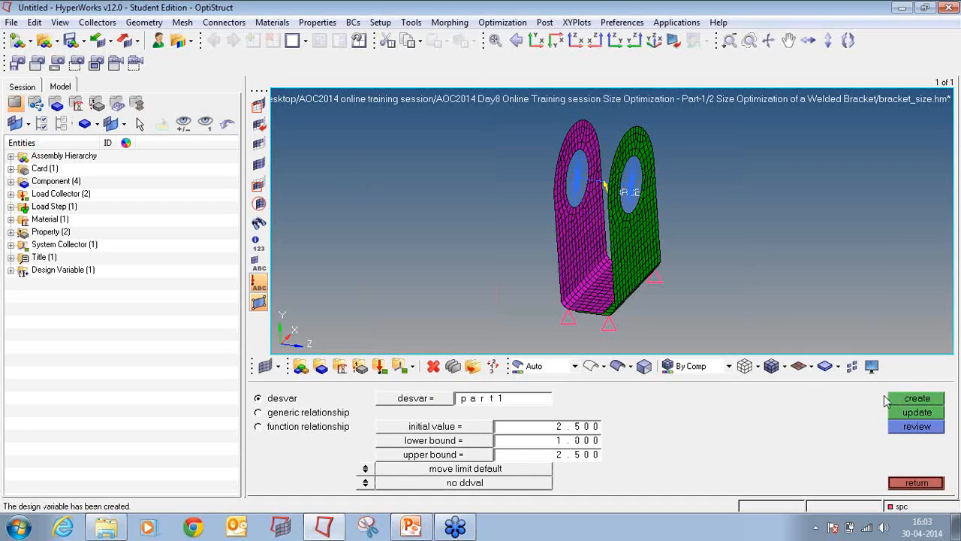
Create a second design variable named part2 with the same initial value and bounds, and list both variables in the entity tree.
click(546, 399)
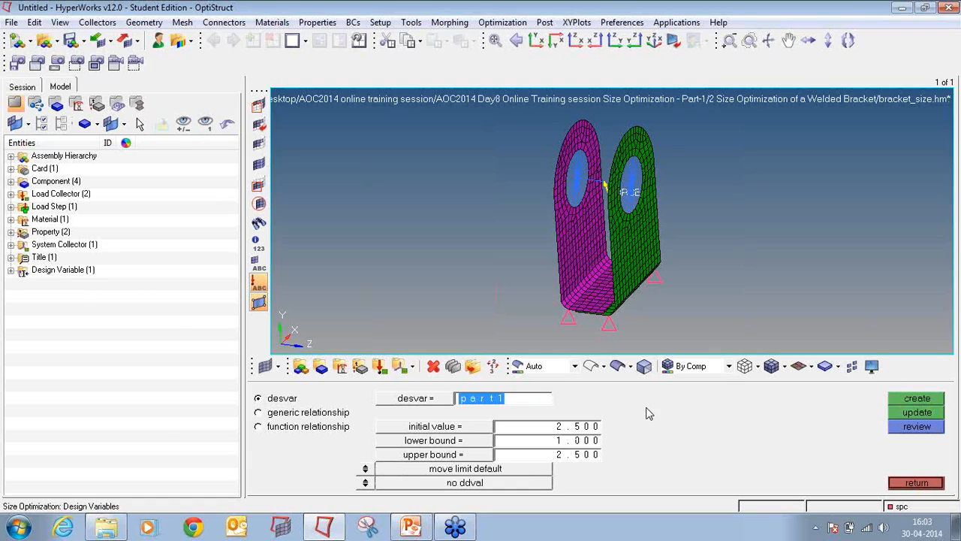
key(Right)
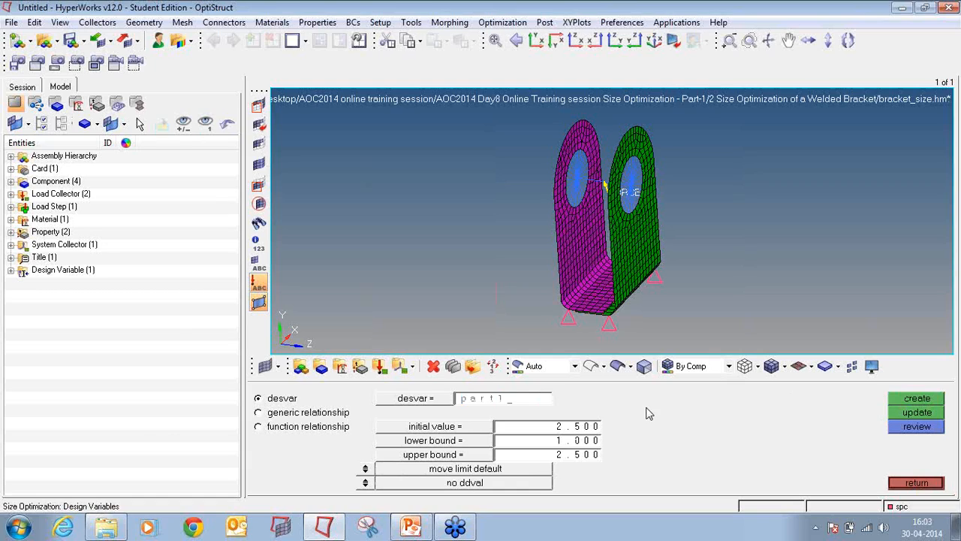
key(BackSpace)
text(2)
click(906, 399)
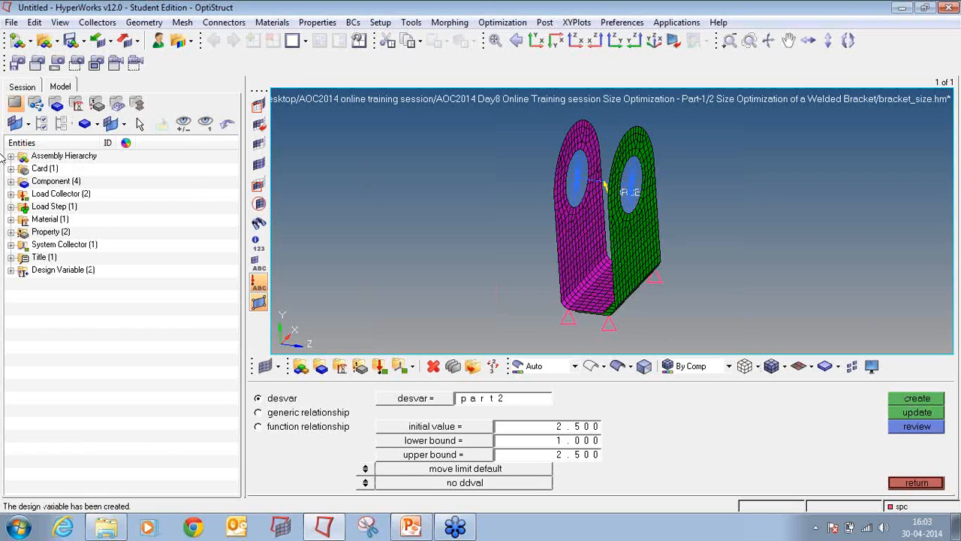
click(10, 270)
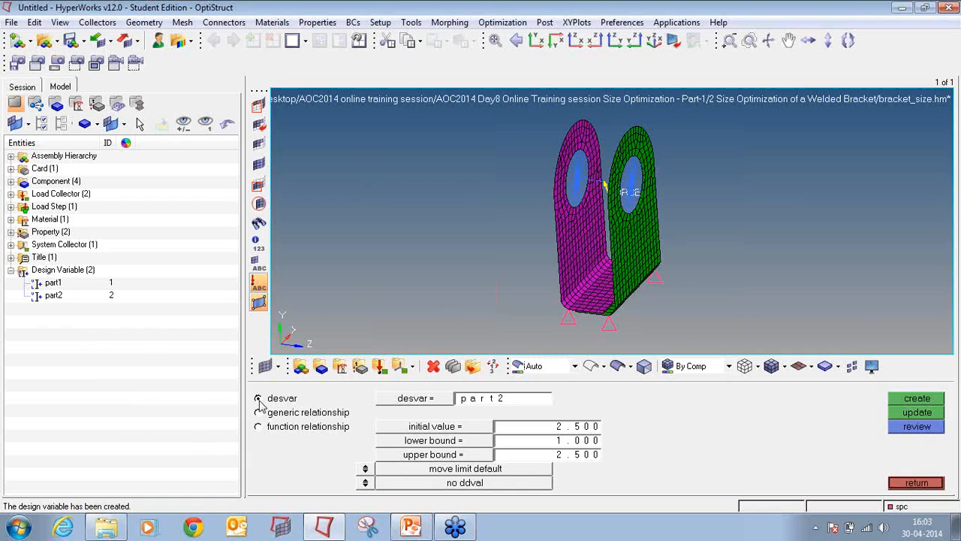
Create a generic relationship named part1_th that links Thickness T of the part1 property to the part1 design variable.
click(280, 418)
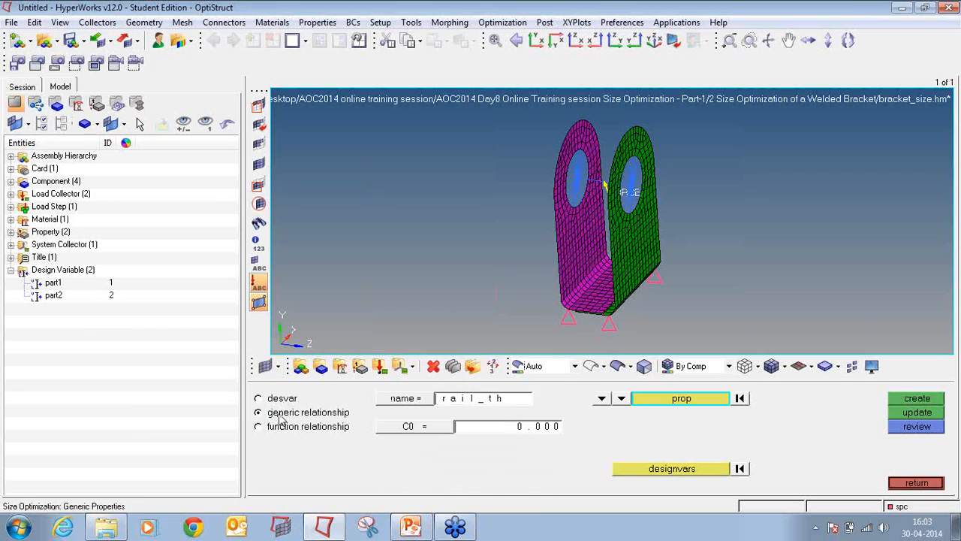
click(452, 404)
text(part_)
click(621, 399)
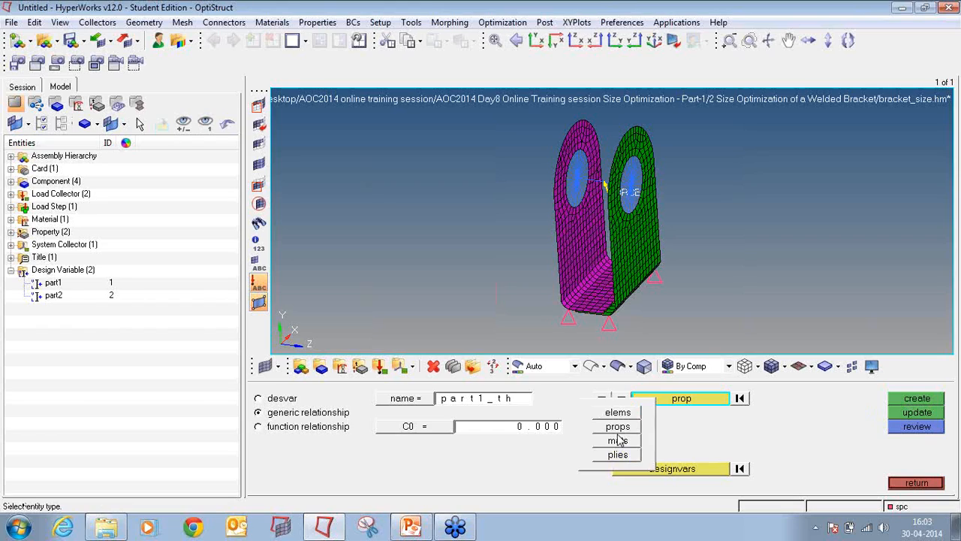
click(646, 426)
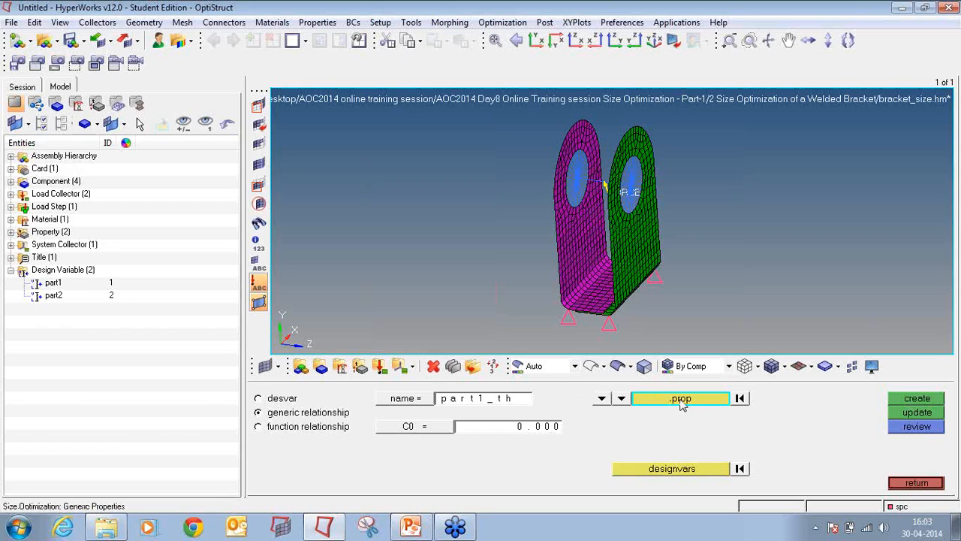
click(681, 403)
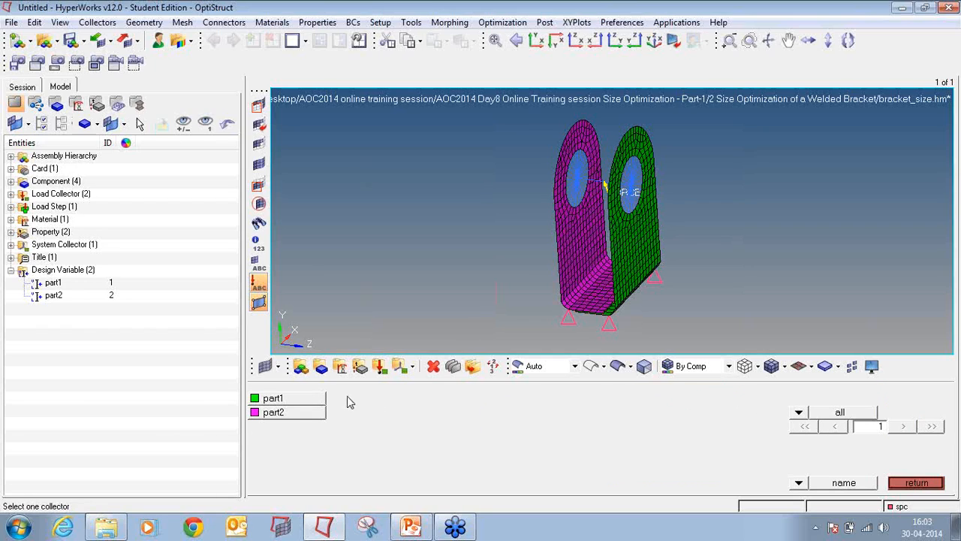
click(308, 404)
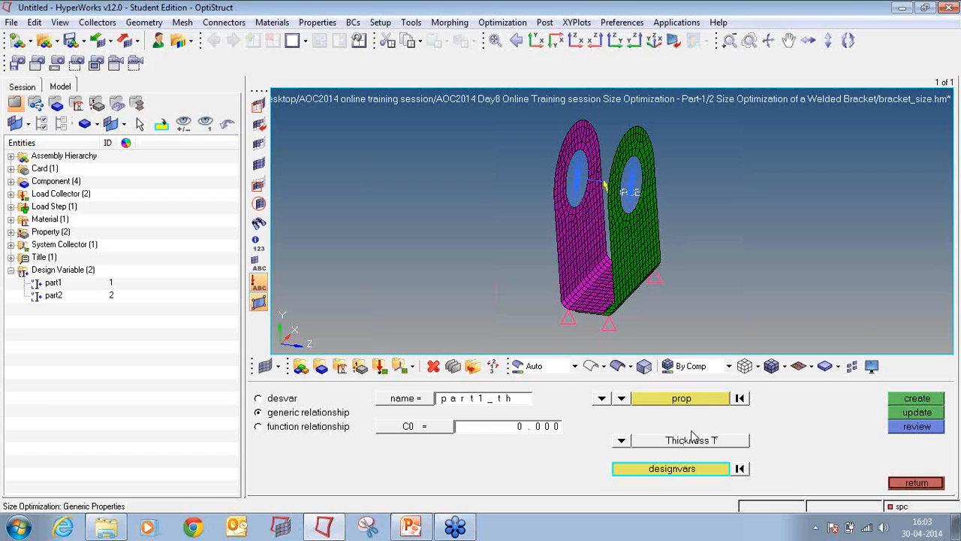
click(683, 468)
click(258, 398)
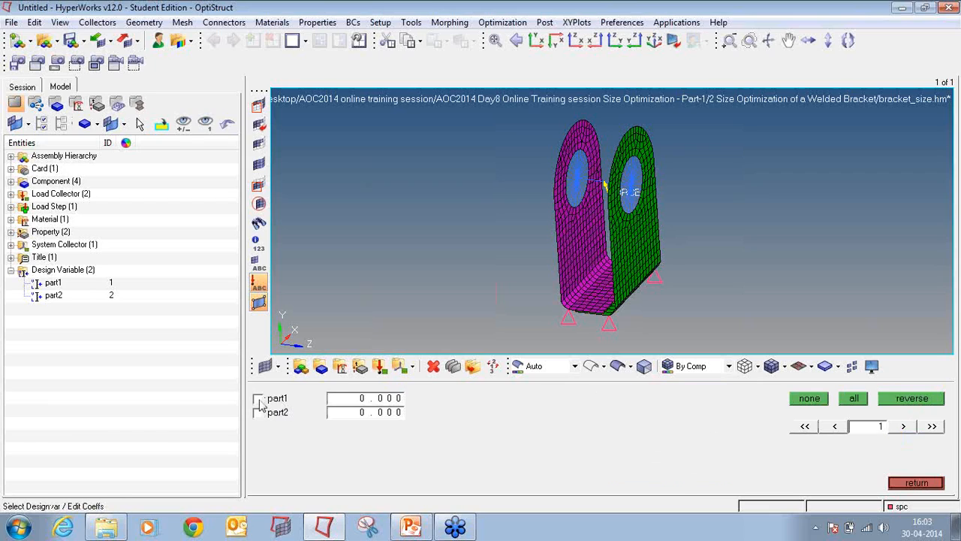
click(909, 484)
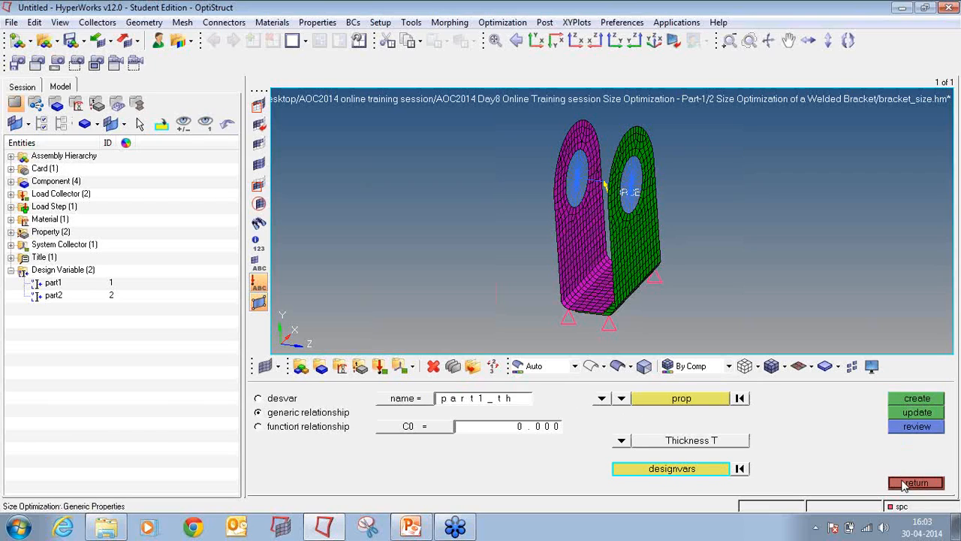
click(901, 398)
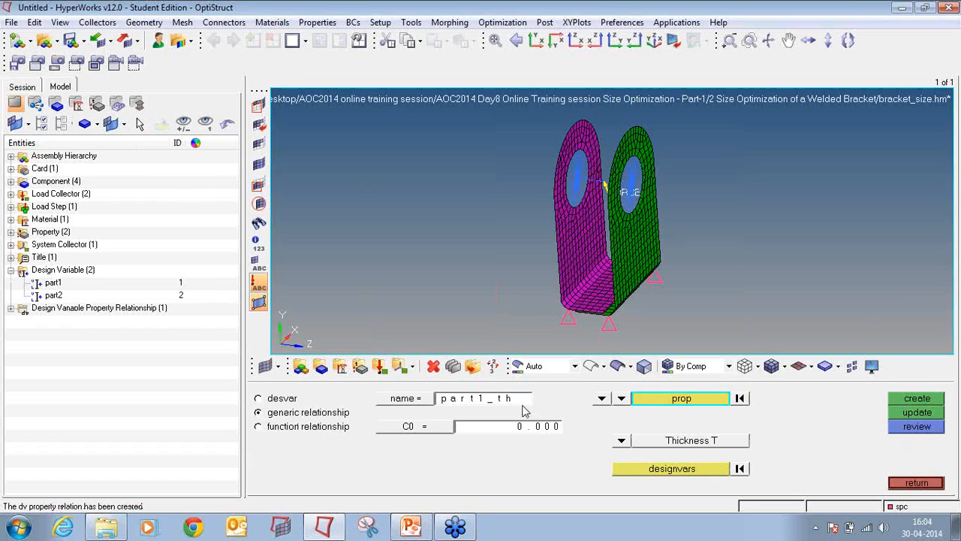
Create a generic relationship named part2_th linking Thickness T of the part2 property to the part2 design variable, and leave the size setup.
click(494, 403)
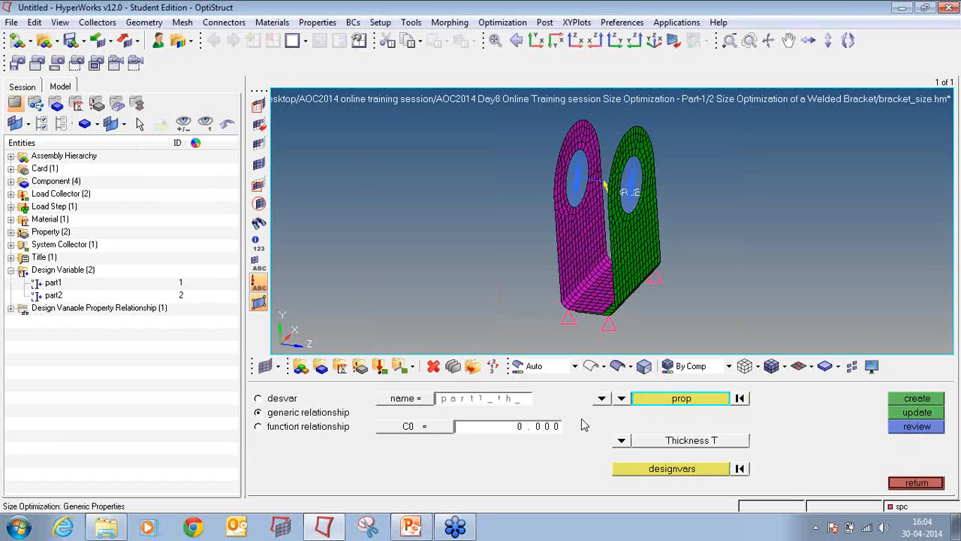
key(BackSpace)
text(2)
click(722, 399)
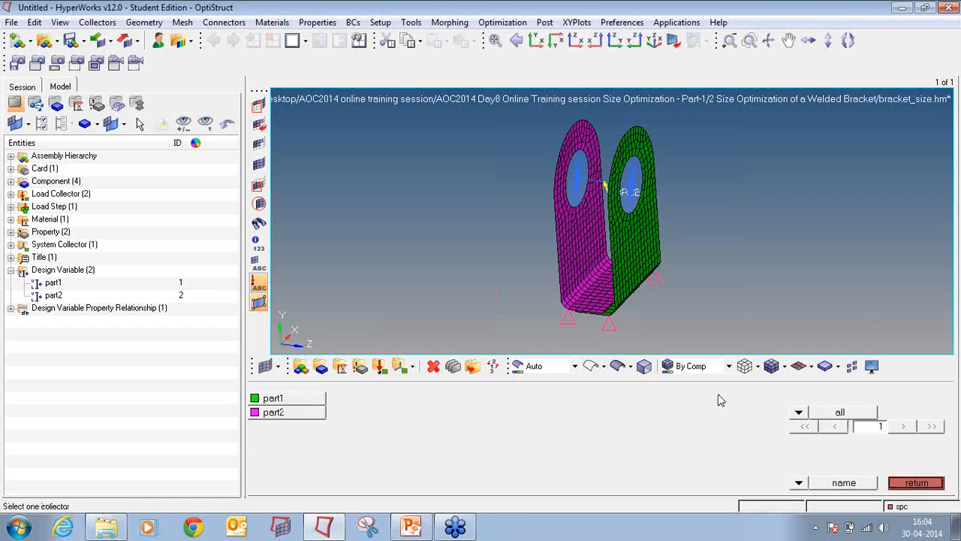
click(319, 418)
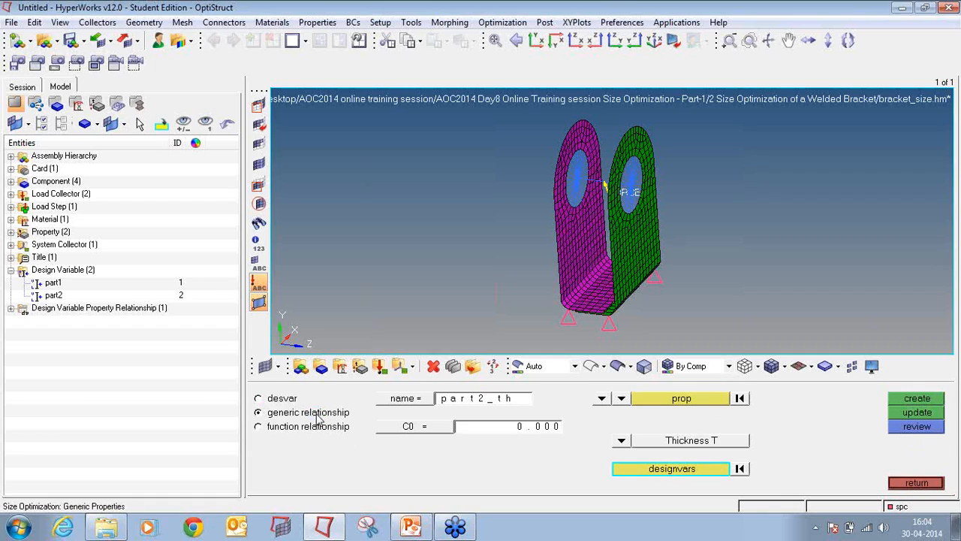
click(631, 471)
click(268, 413)
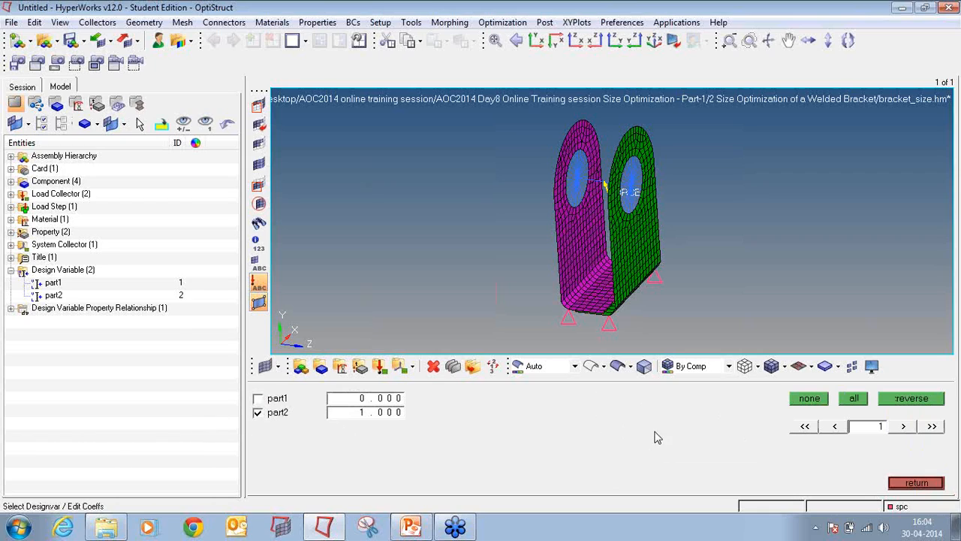
click(907, 484)
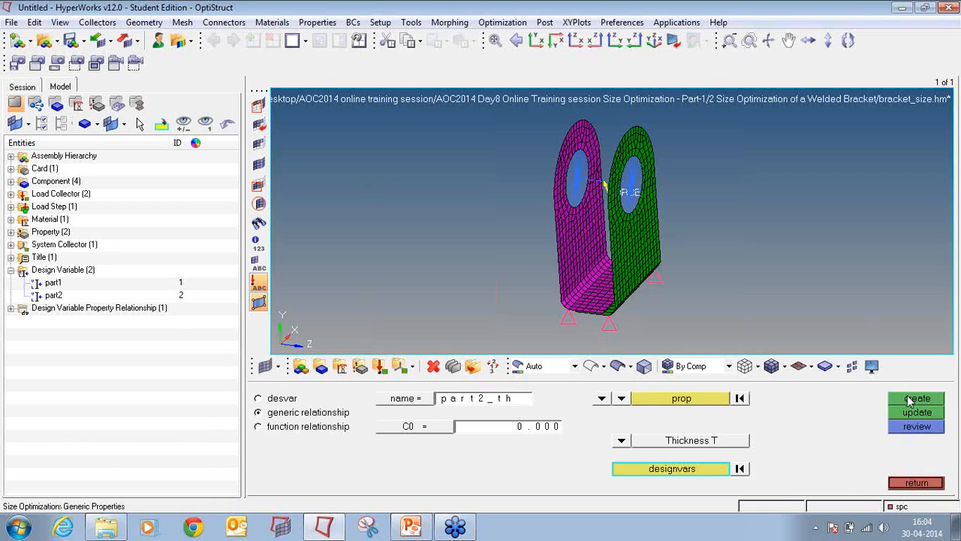
click(912, 399)
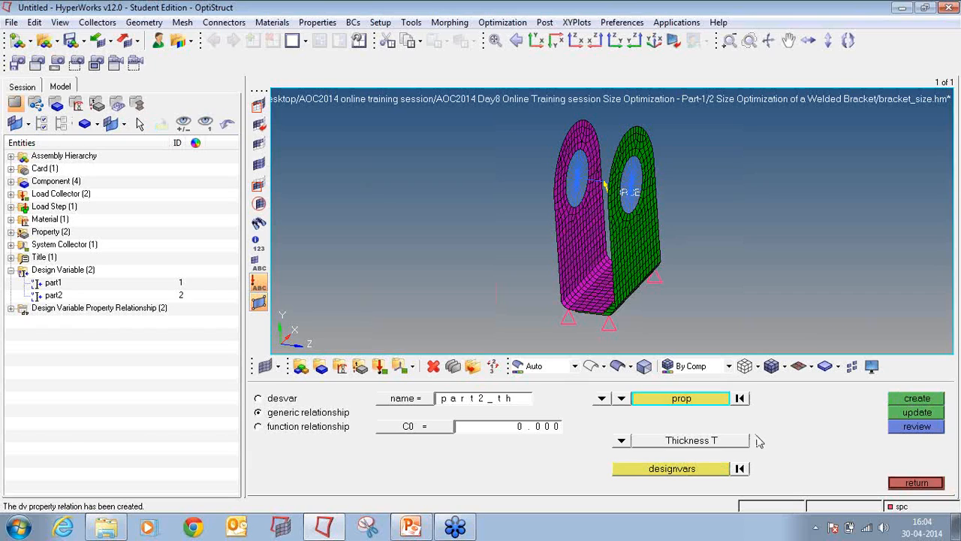
click(916, 483)
Examine the PSHELL card of the part1 property to check its thickness T.
click(360, 365)
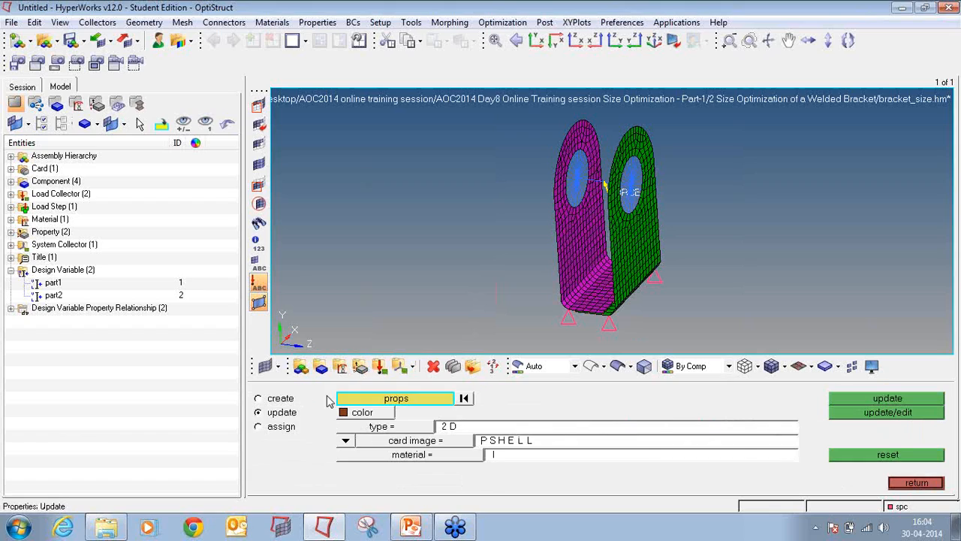
click(360, 398)
click(283, 399)
click(798, 440)
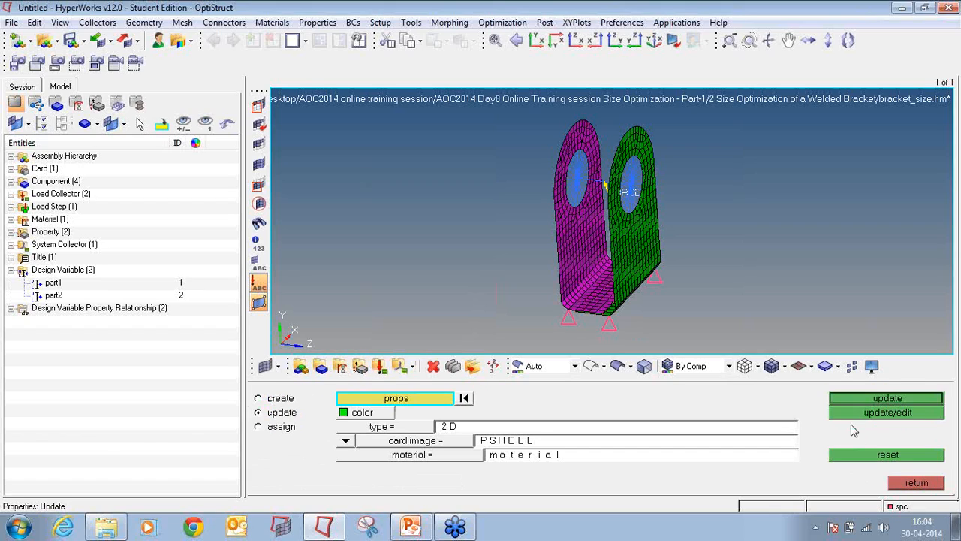
click(869, 413)
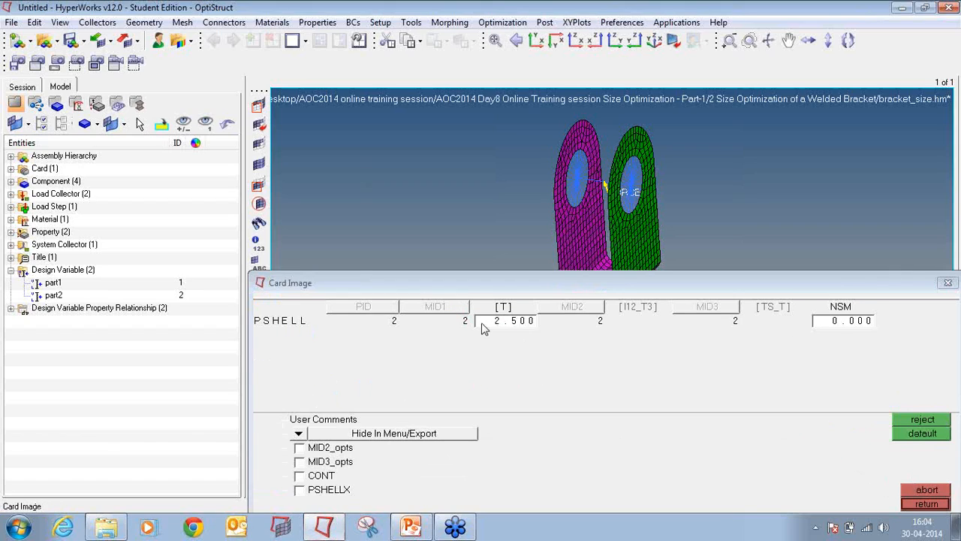
click(931, 503)
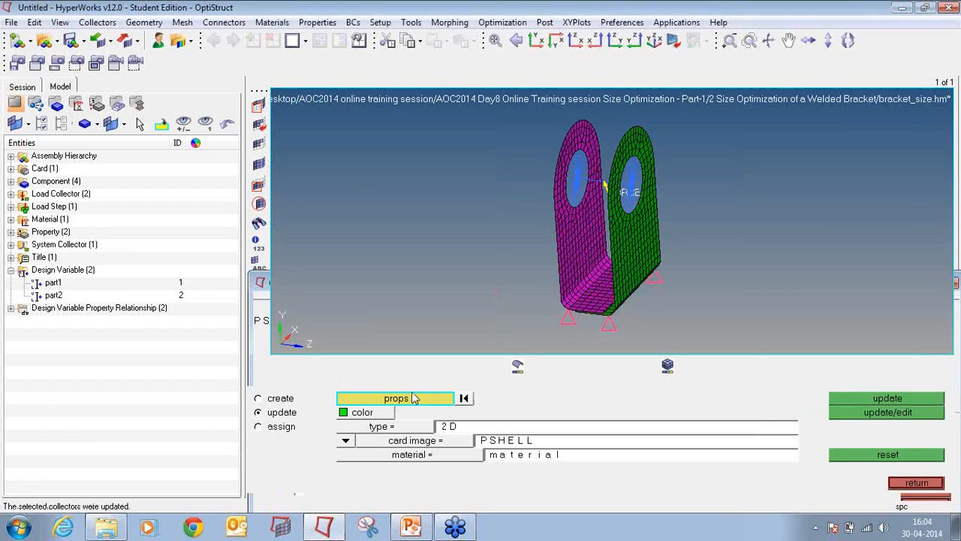
Examine the PSHELL card of the part2 property for its thickness T, and leave the property setup.
click(413, 398)
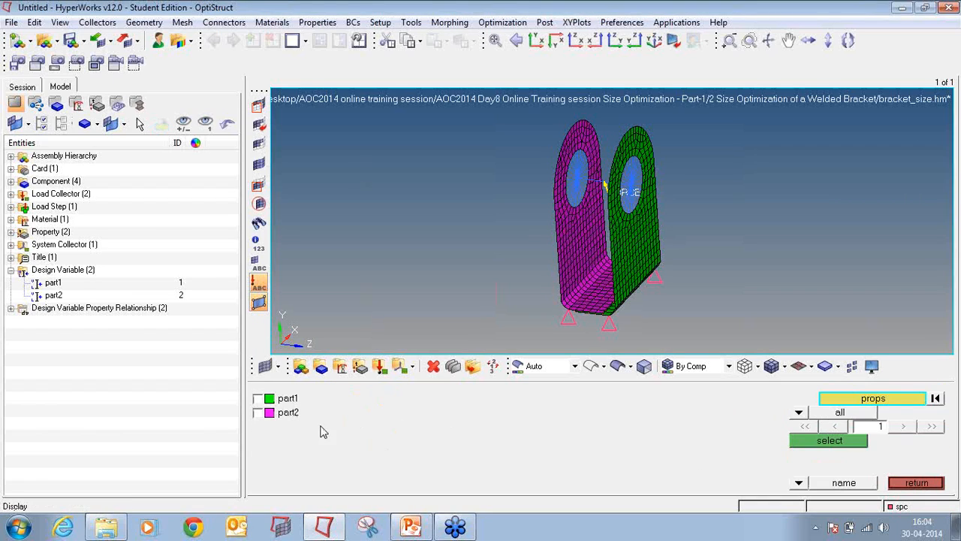
click(288, 412)
click(831, 442)
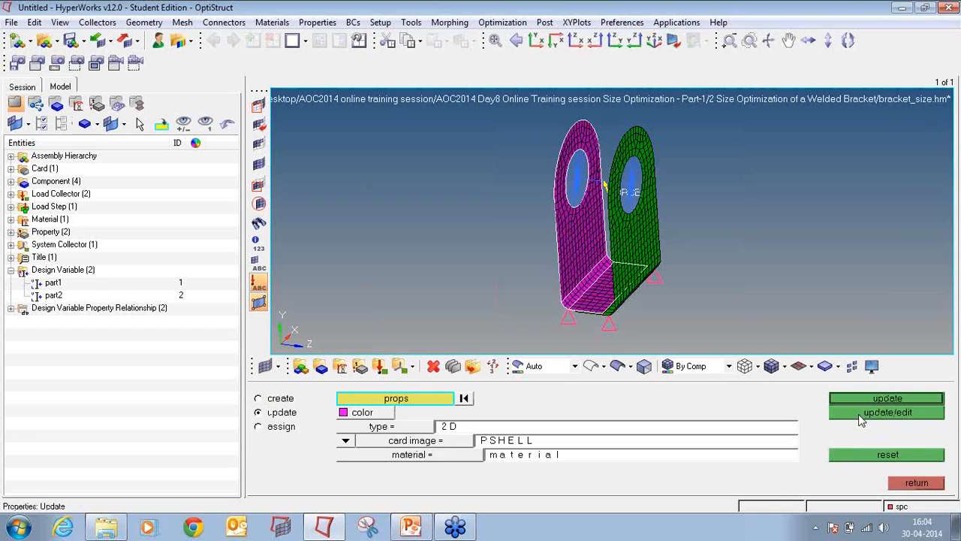
click(861, 416)
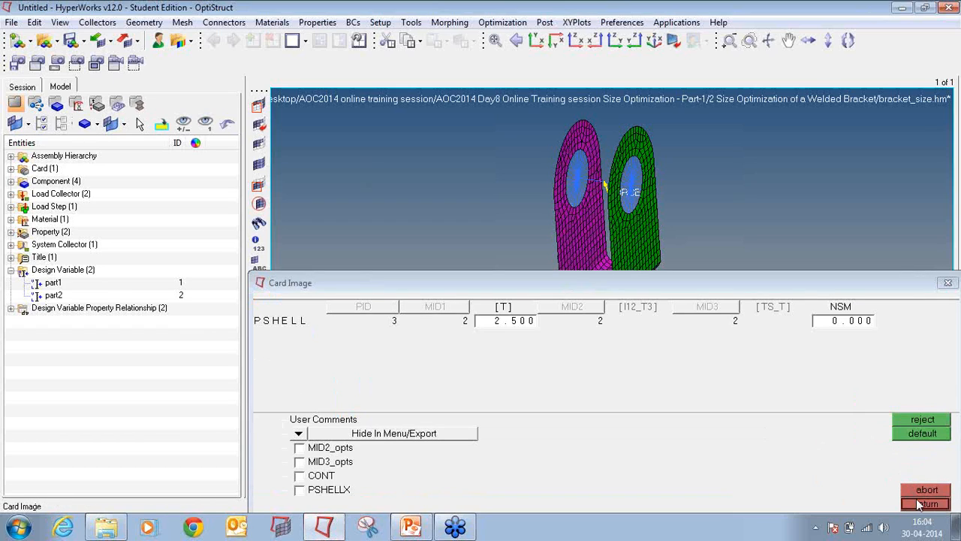
click(919, 504)
click(916, 484)
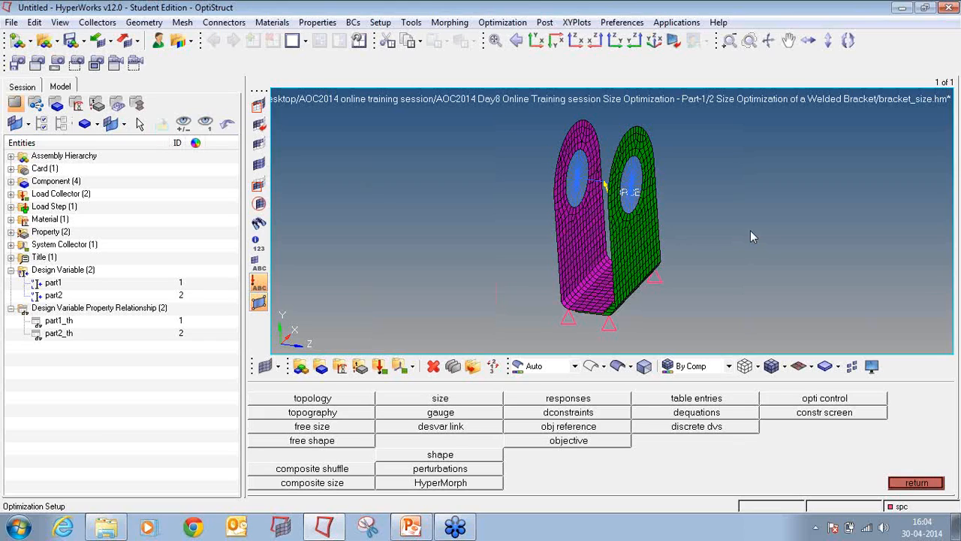
Create a design variable link named link1 with part2 as the dependent and part1 as the independent variable, and list it in the entity tree.
click(476, 428)
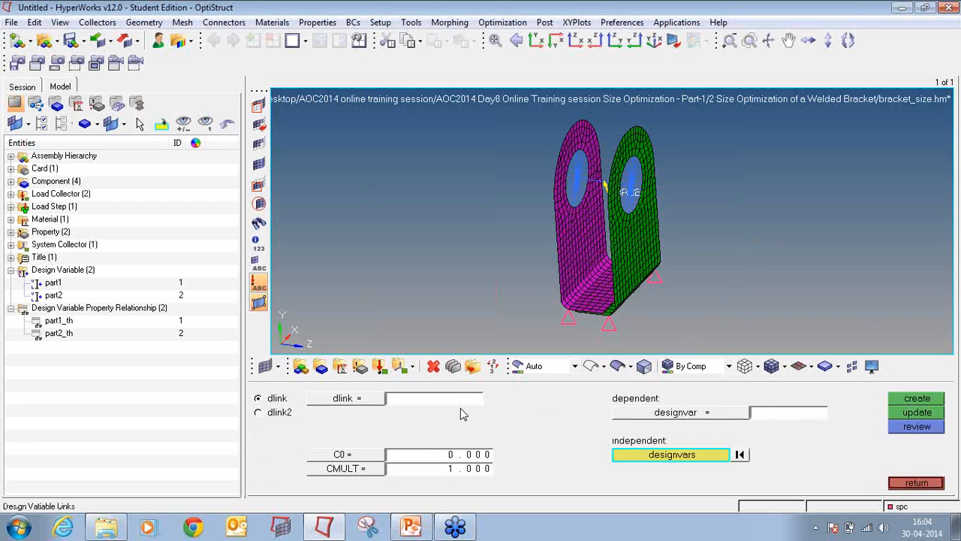
click(459, 401)
text(link1)
click(694, 417)
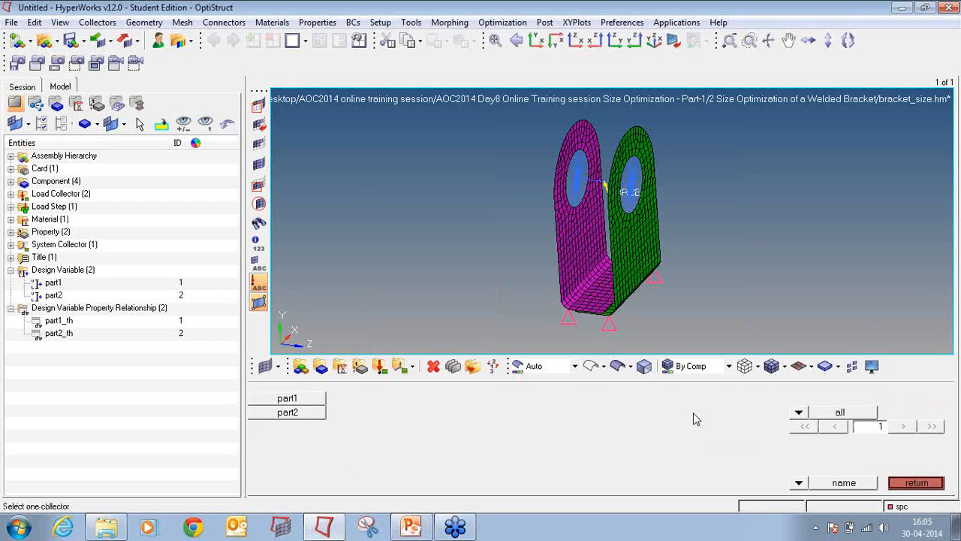
click(319, 415)
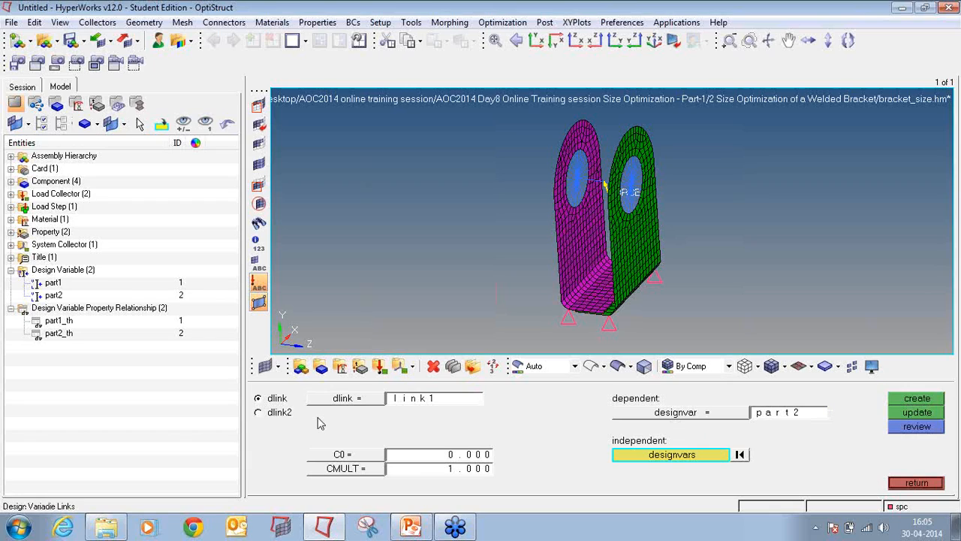
click(644, 456)
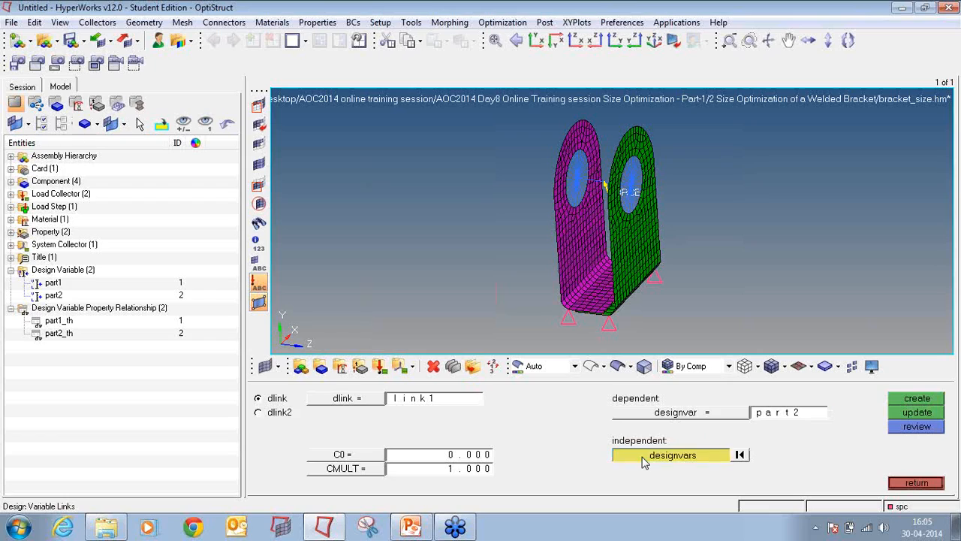
click(259, 399)
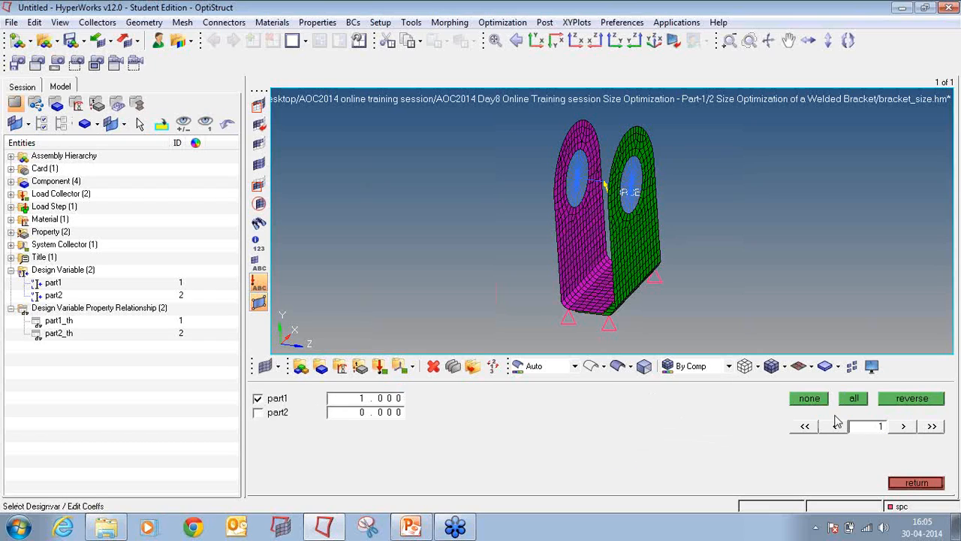
click(913, 482)
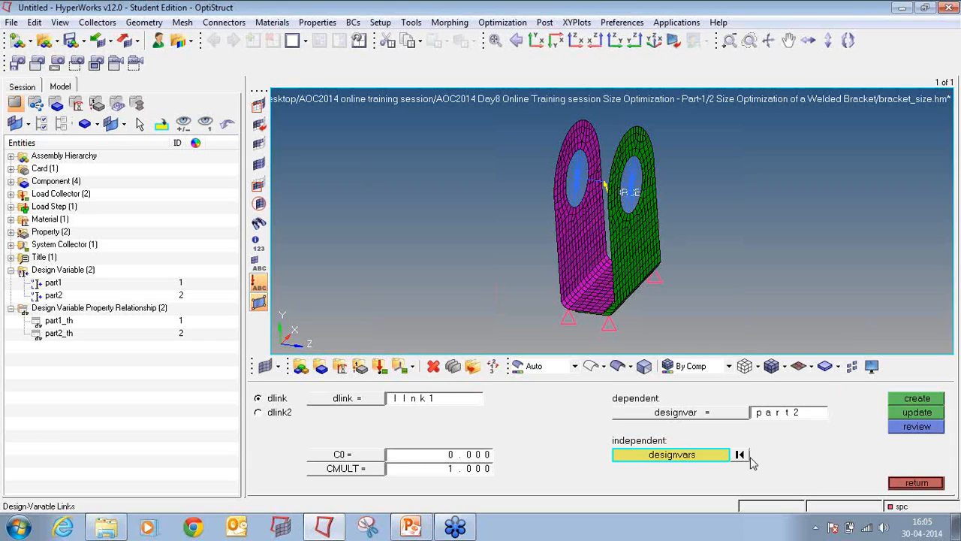
click(903, 402)
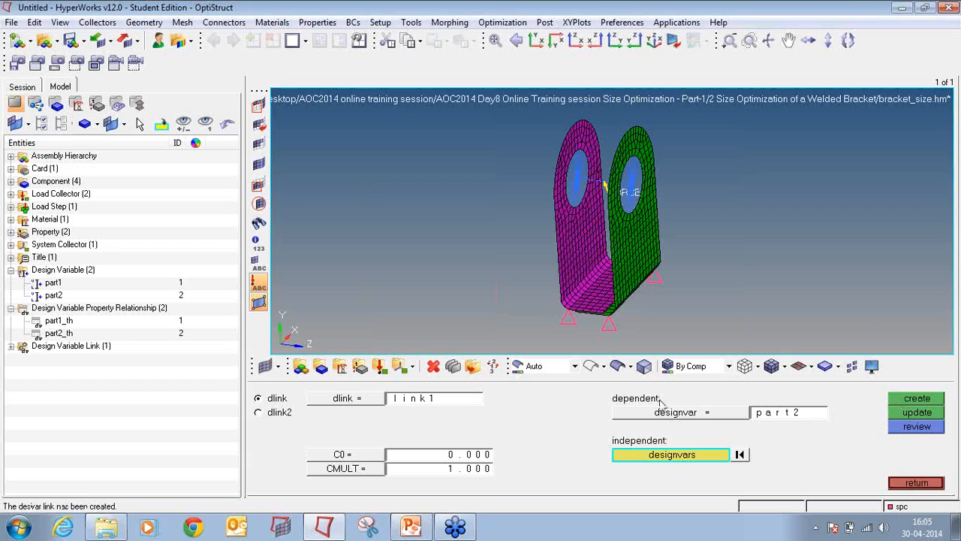
click(10, 346)
click(906, 483)
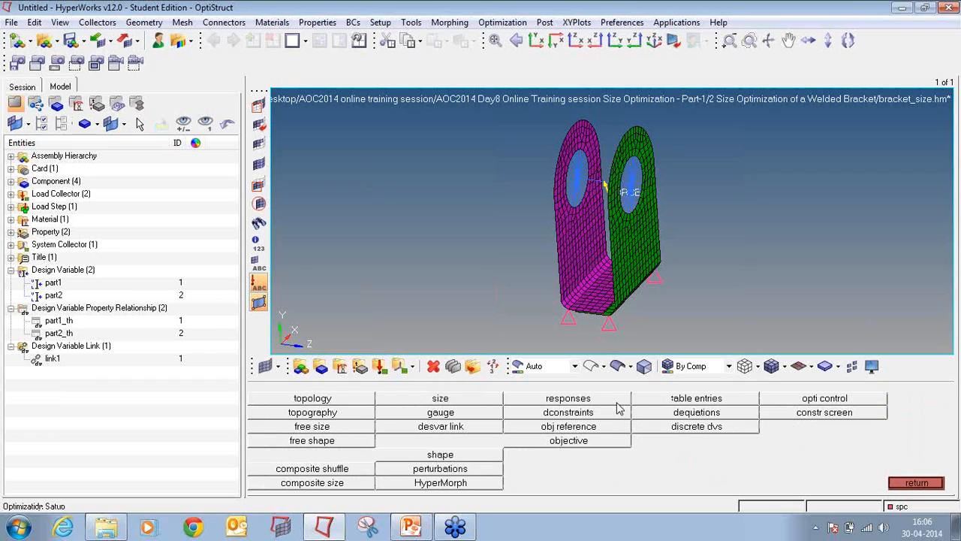
Create an optimization response named volume of type volume for the total model, and list it in the entity tree.
click(617, 403)
click(462, 404)
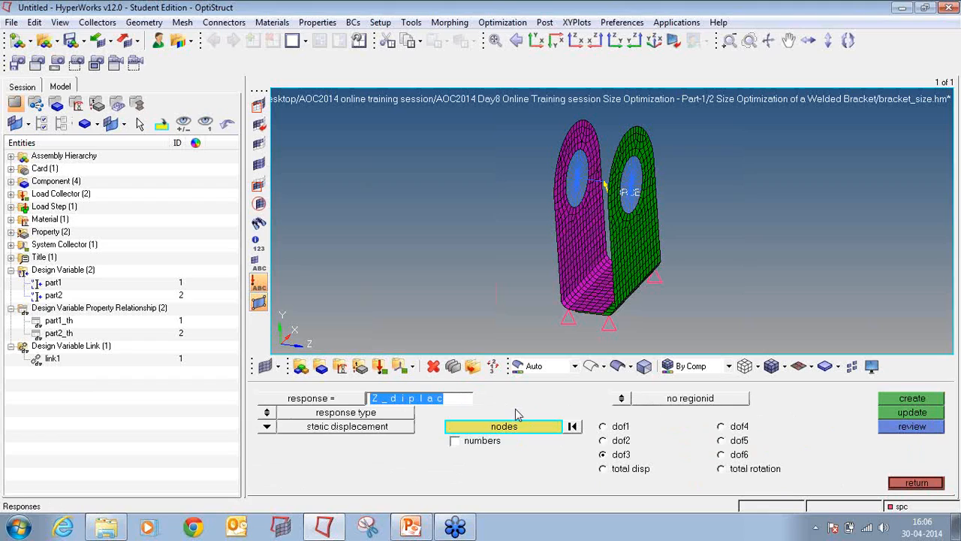
text(volume)
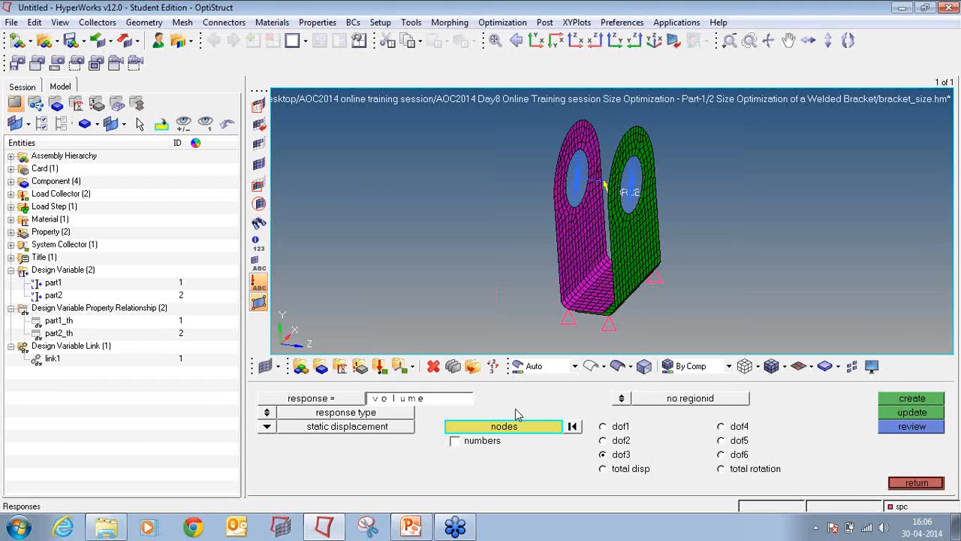
click(266, 426)
click(357, 443)
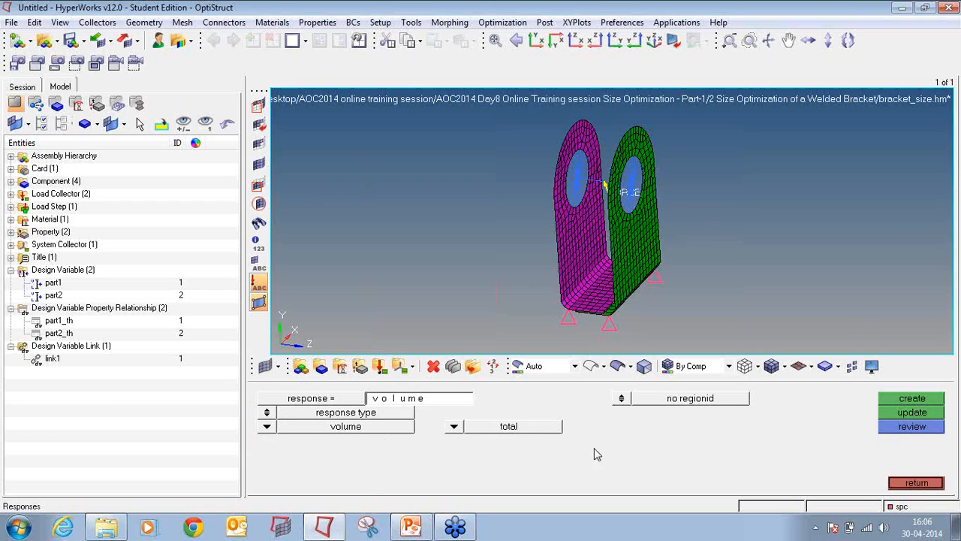
click(896, 401)
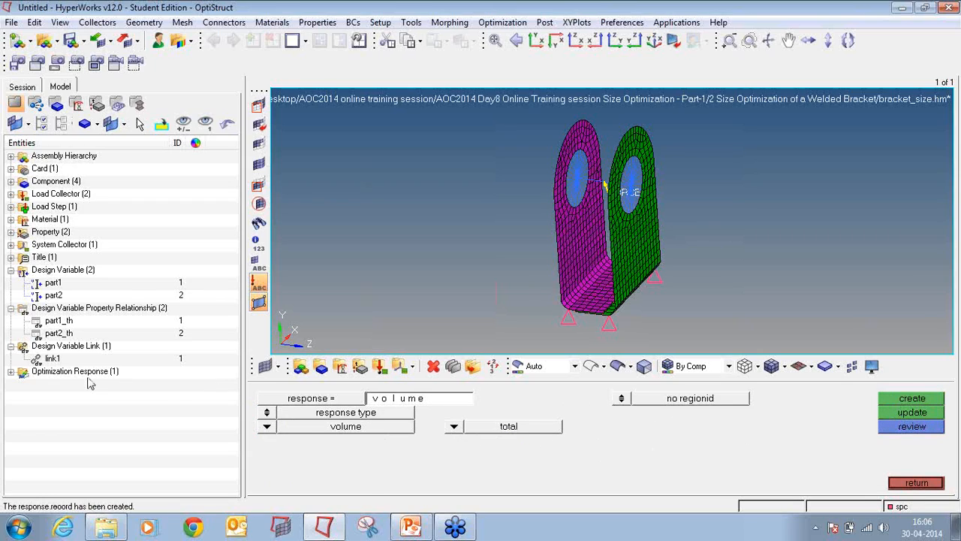
click(10, 371)
Create a static stress response named stress for the part1 property, using von Mises stress on both surfaces.
click(419, 399)
text(s)
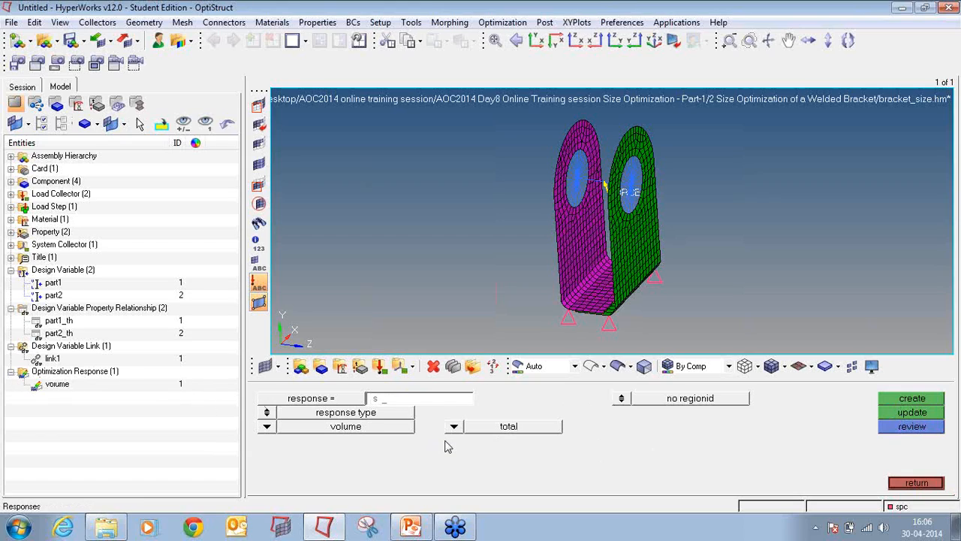
text(tress)
click(272, 428)
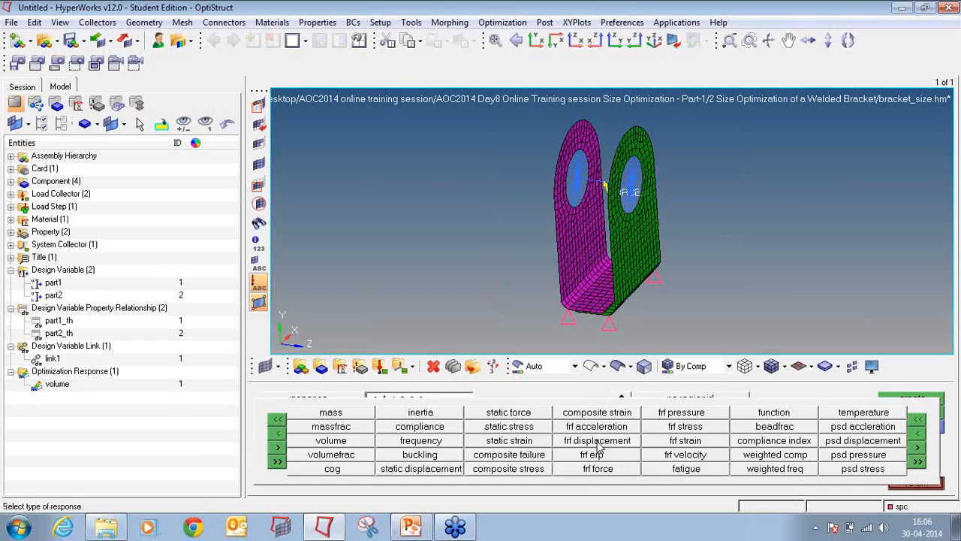
click(540, 427)
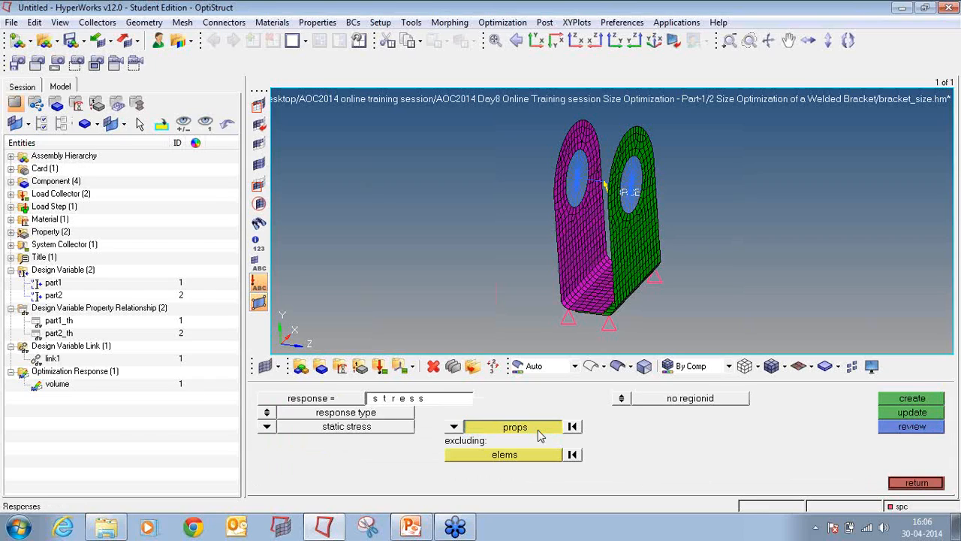
click(539, 430)
click(258, 399)
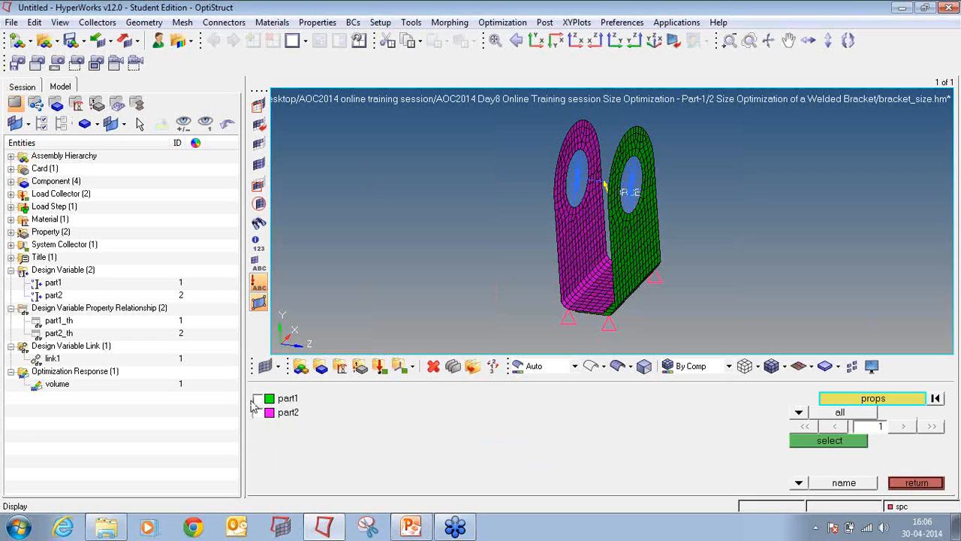
click(796, 446)
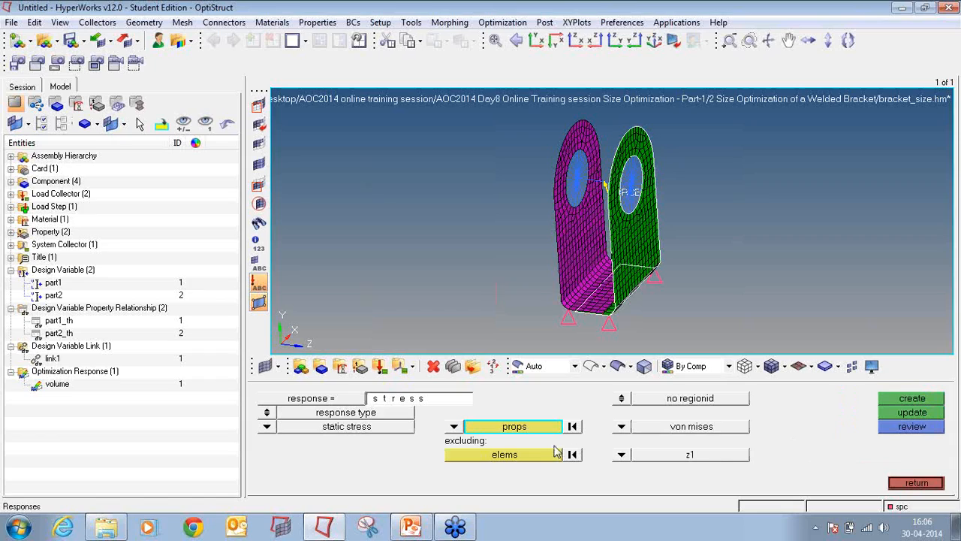
click(622, 427)
click(621, 454)
click(614, 469)
click(900, 402)
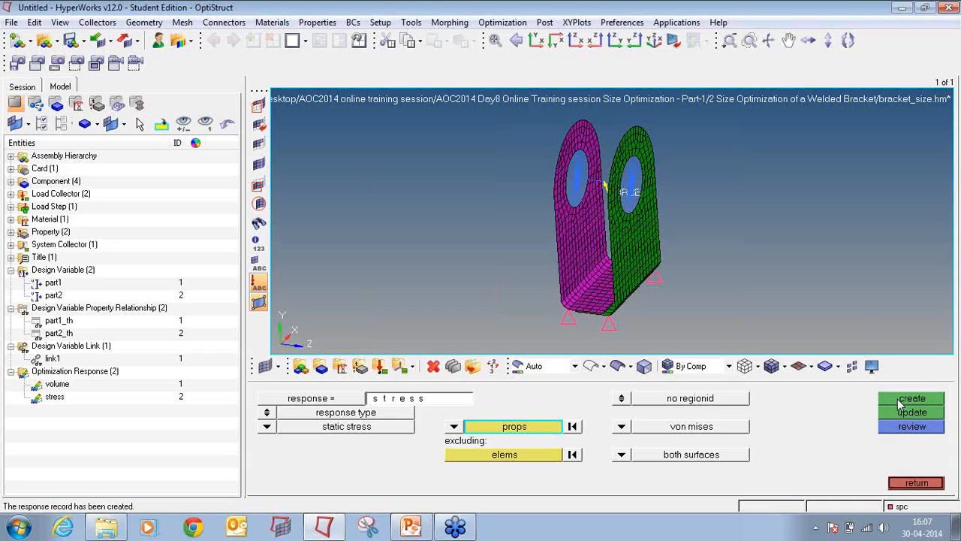
Create a second static stress response named stress2 for the part2 property with the same von Mises, both surfaces settings.
click(432, 400)
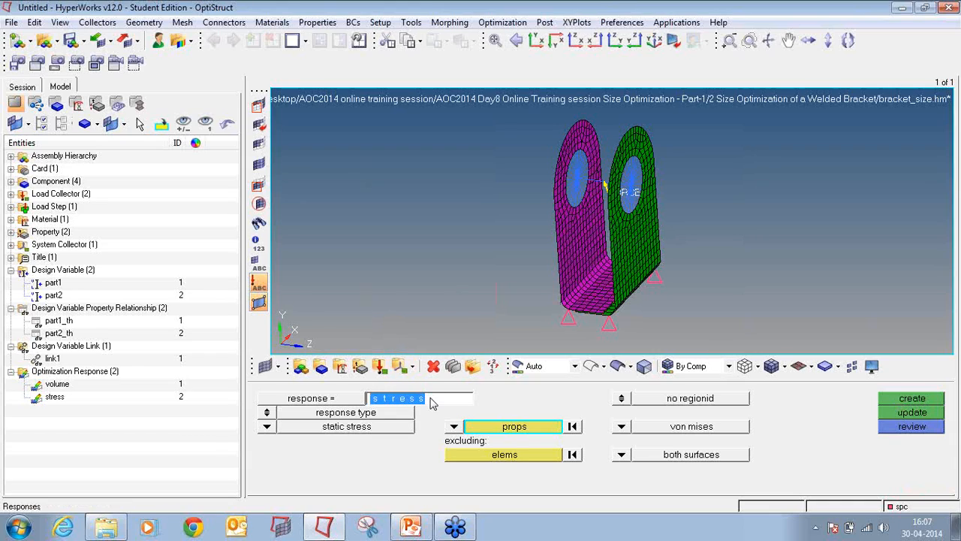
click(431, 401)
text(2)
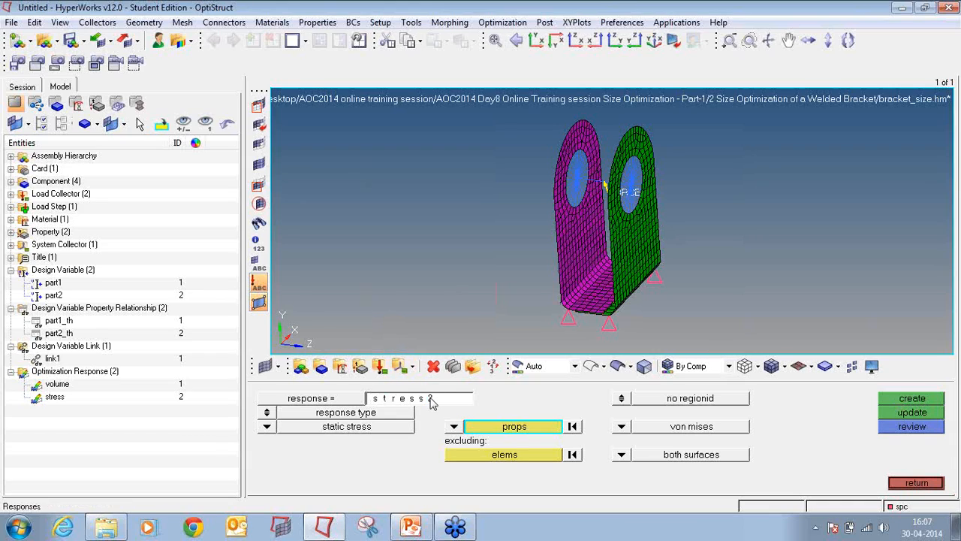
click(477, 426)
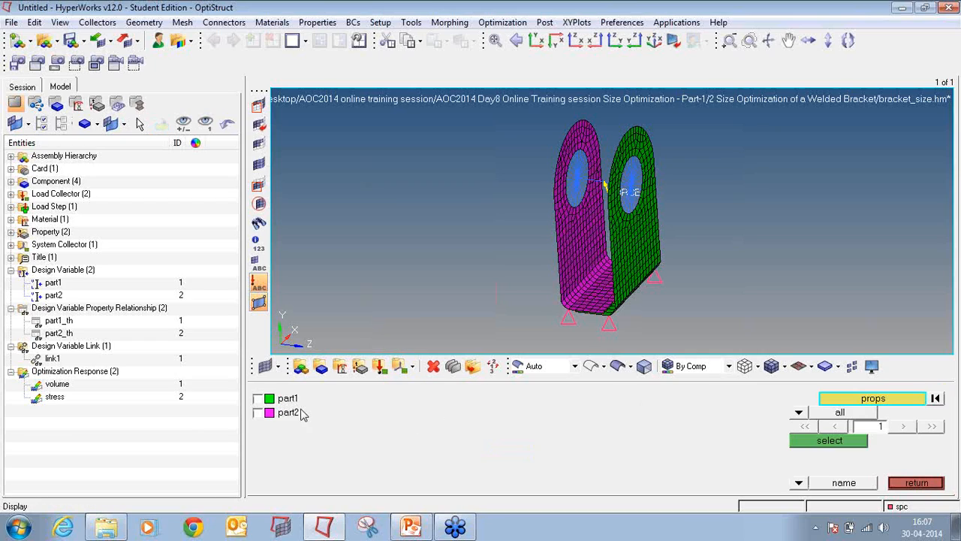
click(288, 412)
click(796, 442)
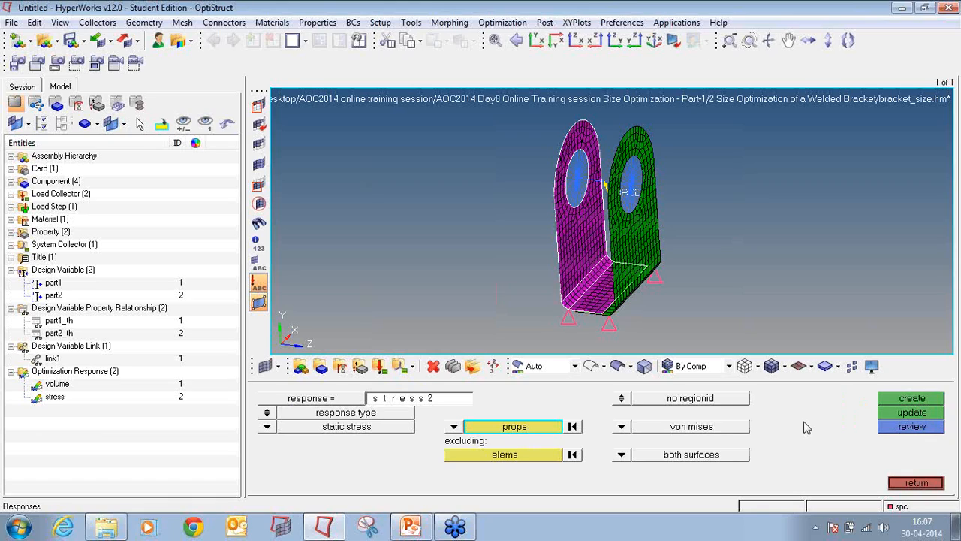
click(924, 399)
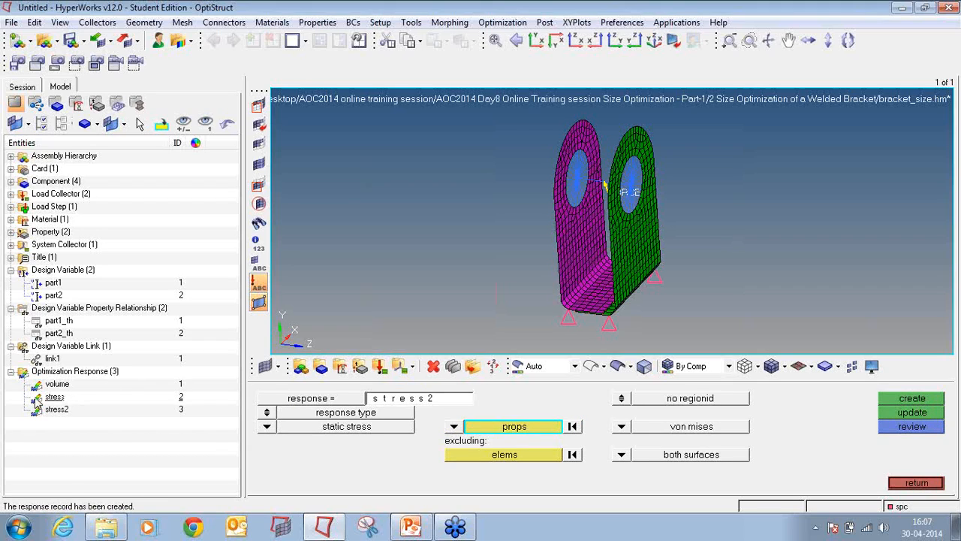
Rename the response stress as stress1 in the entity tree, and leave the responses setup.
right_click(54, 397)
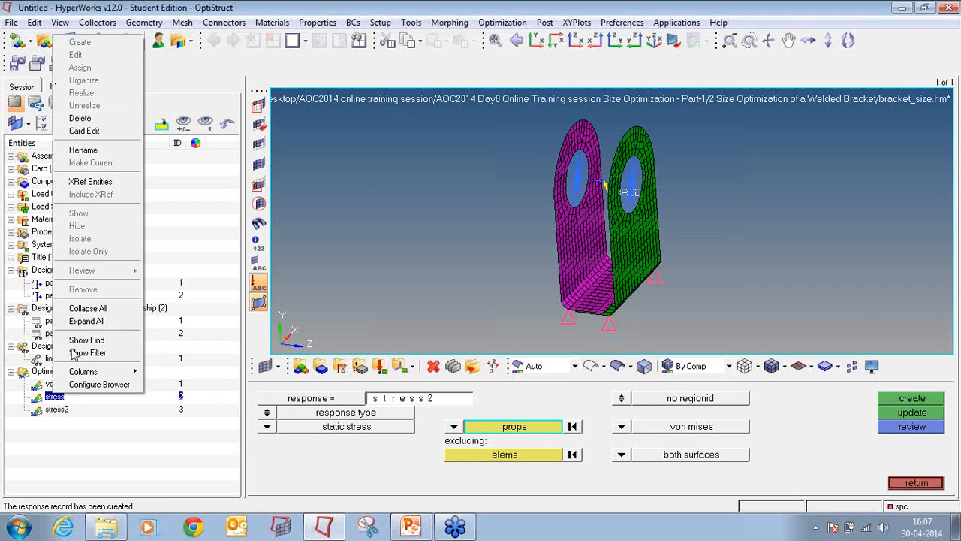
click(126, 150)
text(1)
key(Return)
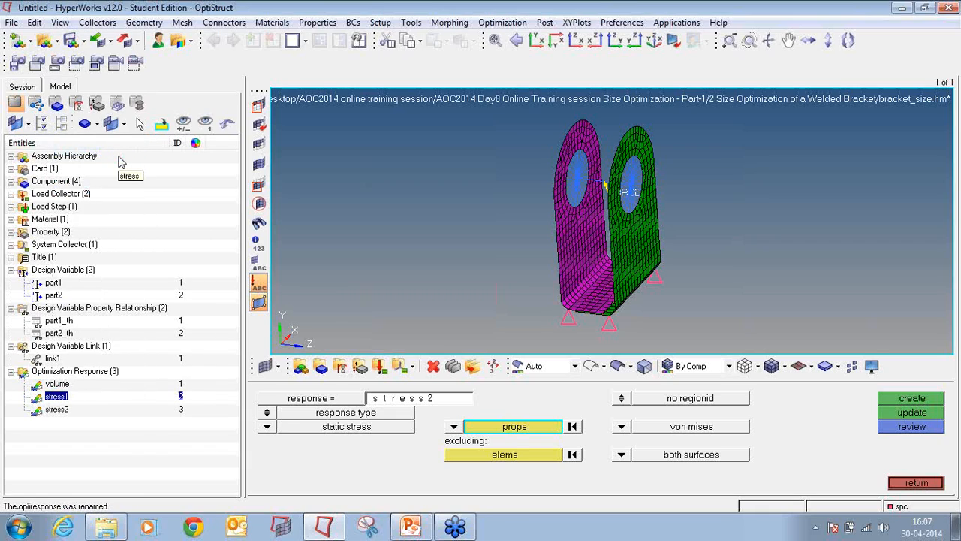
click(161, 451)
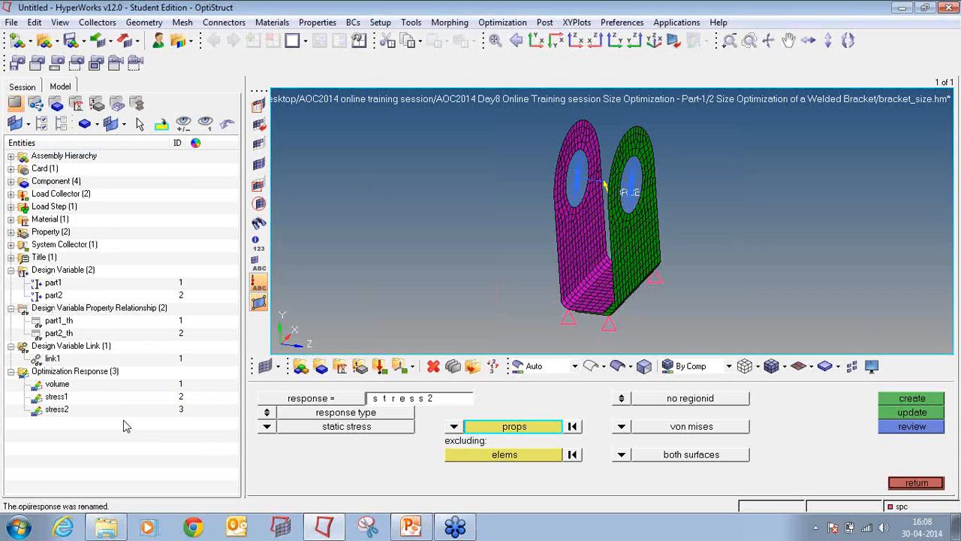
click(909, 484)
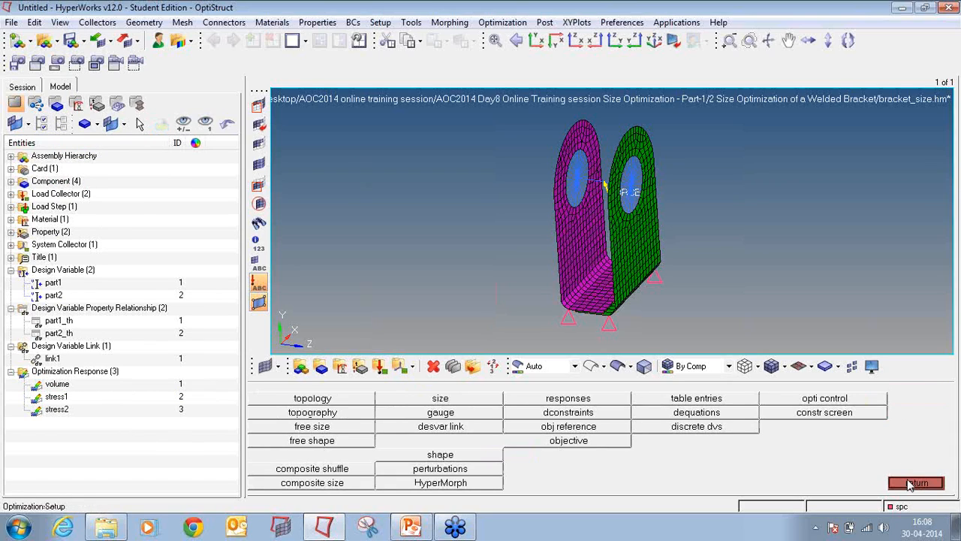
Create an optimization objective that minimizes the volume response, and list it in the entity tree.
click(598, 442)
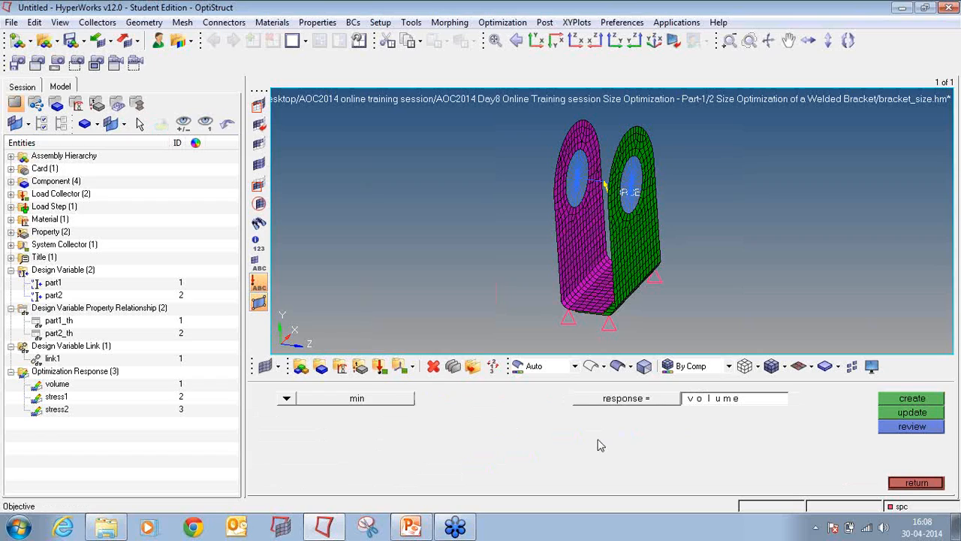
click(609, 398)
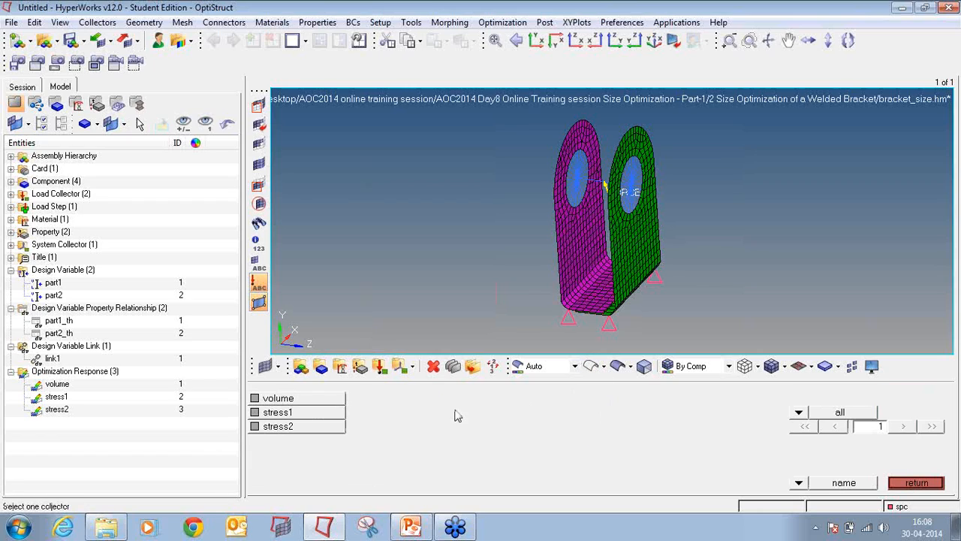
click(330, 399)
click(901, 400)
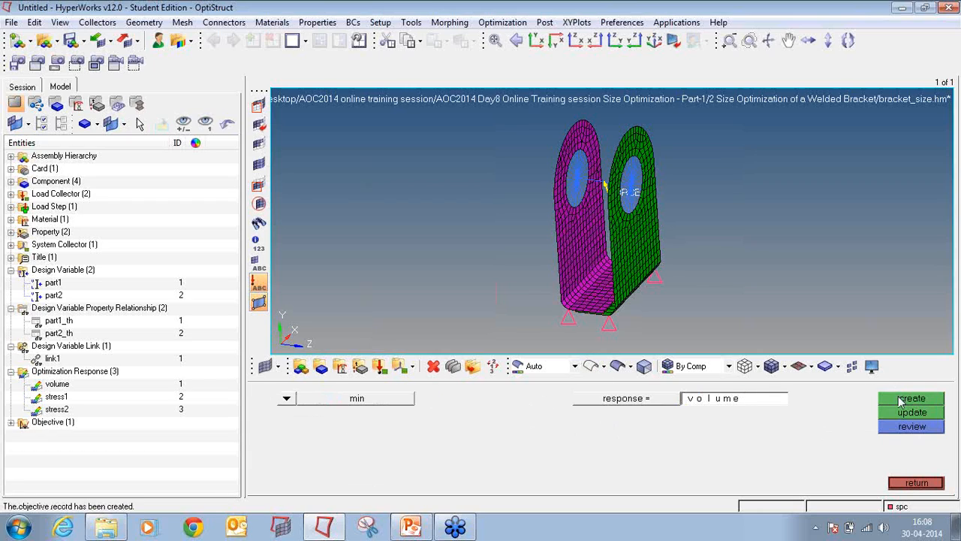
click(11, 421)
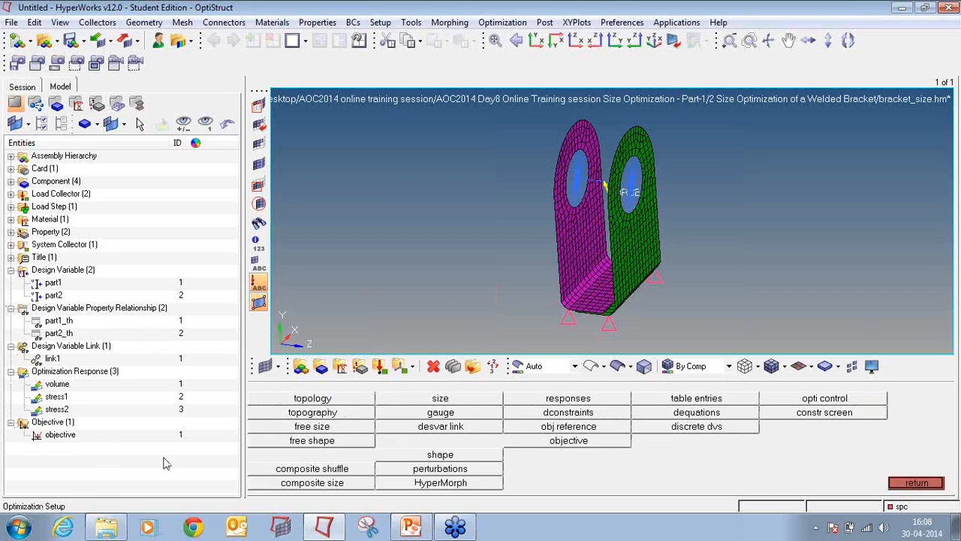
Create a constraint named Stress1 on the stress1 response for the STEP load step with an upper bound of 100.
click(597, 416)
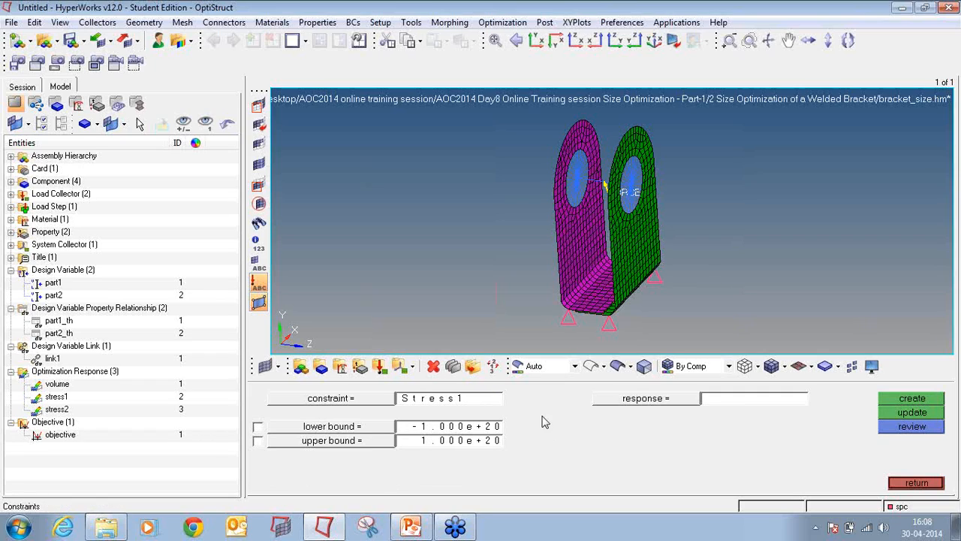
click(657, 399)
click(342, 413)
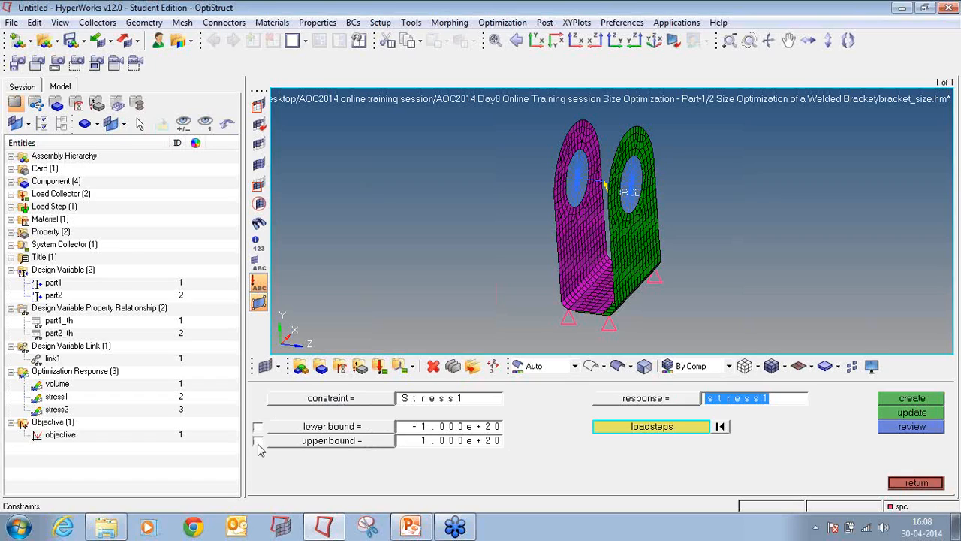
click(624, 428)
click(269, 399)
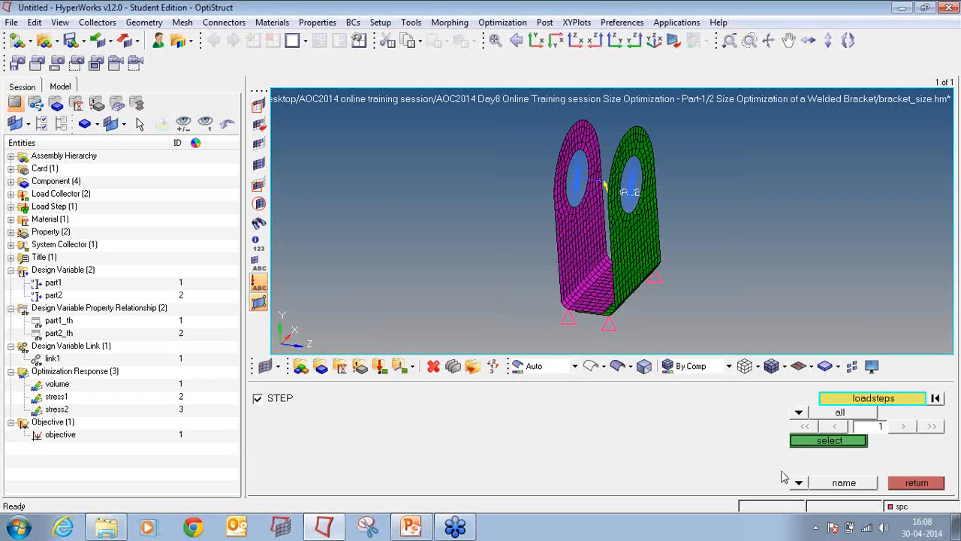
click(861, 445)
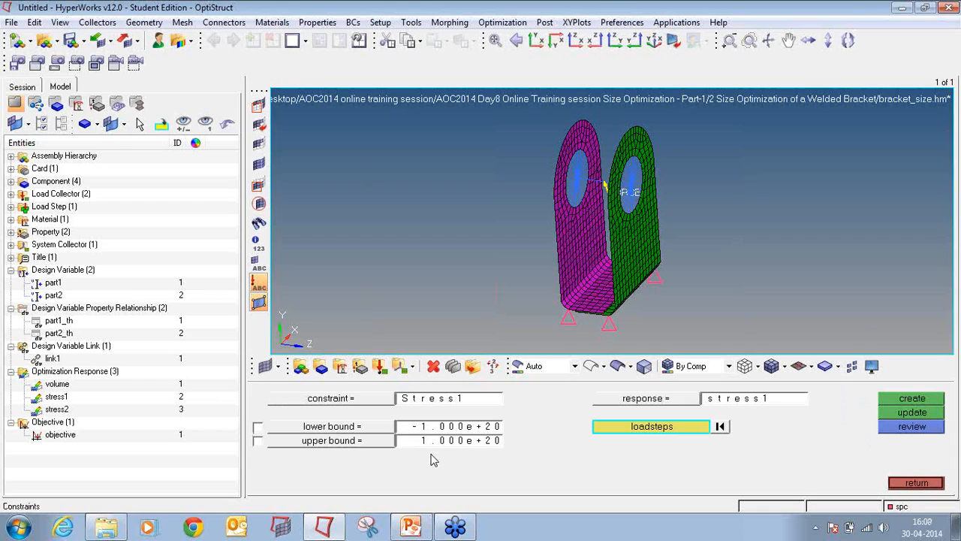
click(259, 443)
click(411, 443)
text(100)
key(Return)
click(912, 400)
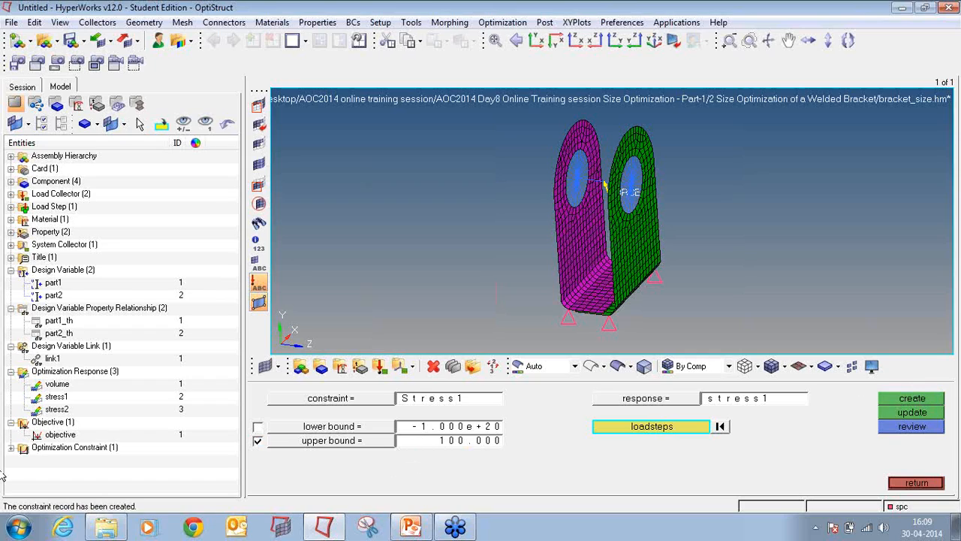
click(10, 447)
Create a second constraint named Stress2 on the stress2 response for the STEP load step with an upper bound of 100.
click(494, 400)
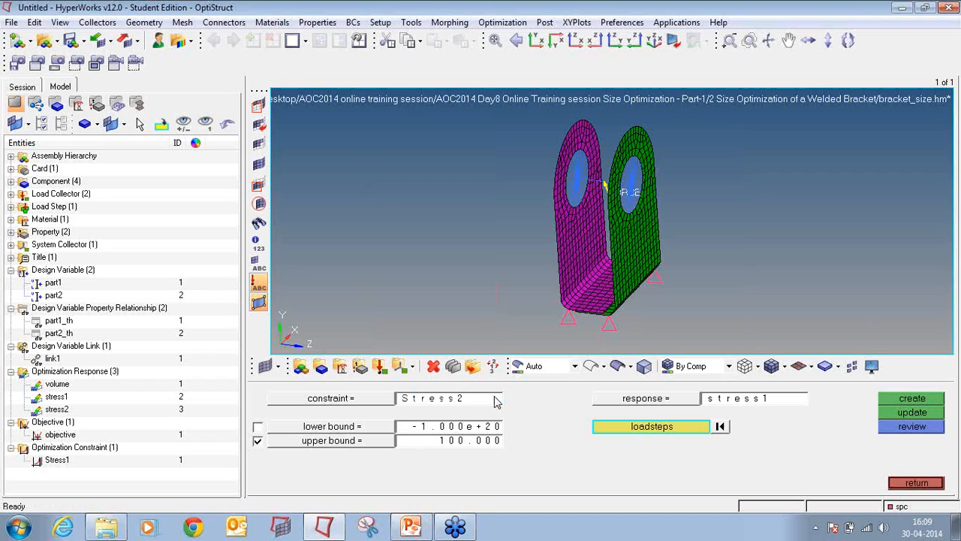
click(650, 397)
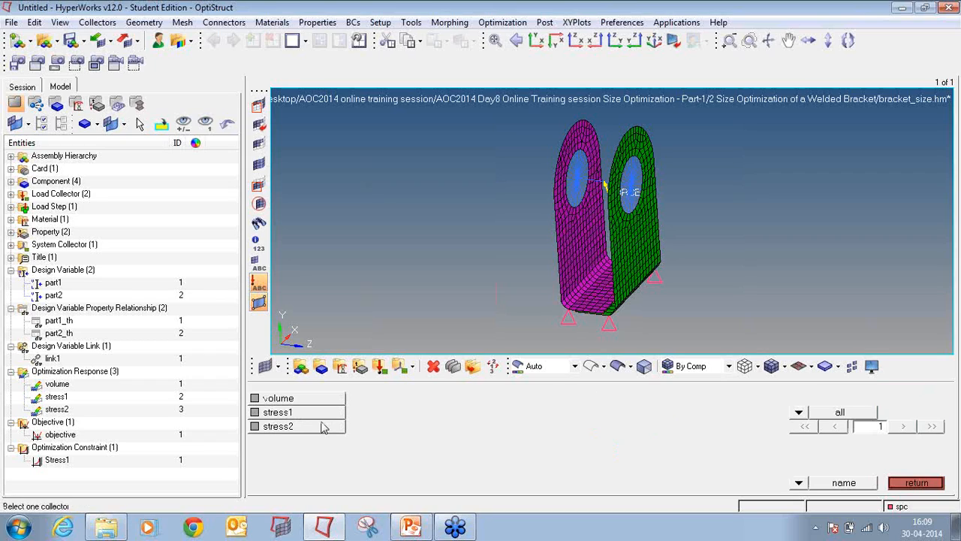
click(316, 427)
click(642, 431)
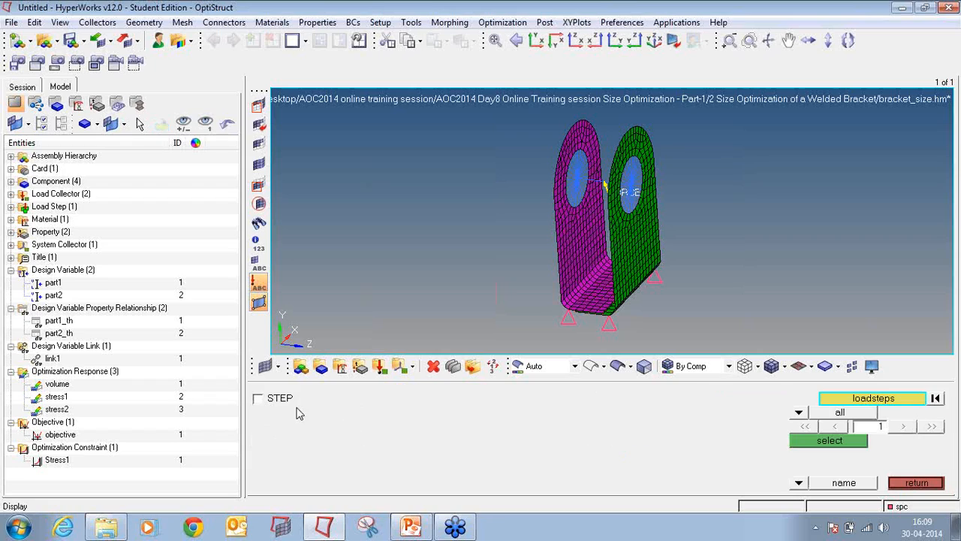
click(284, 401)
click(856, 441)
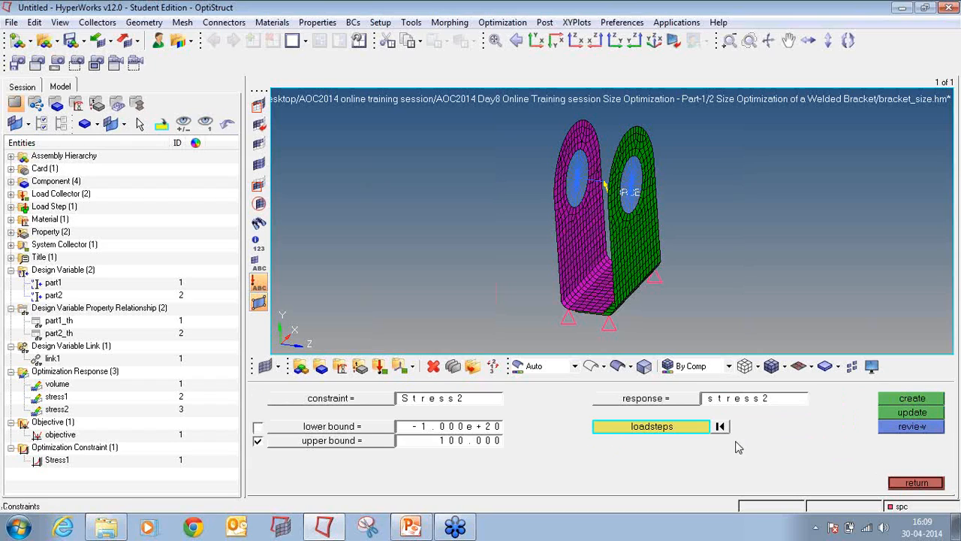
click(492, 442)
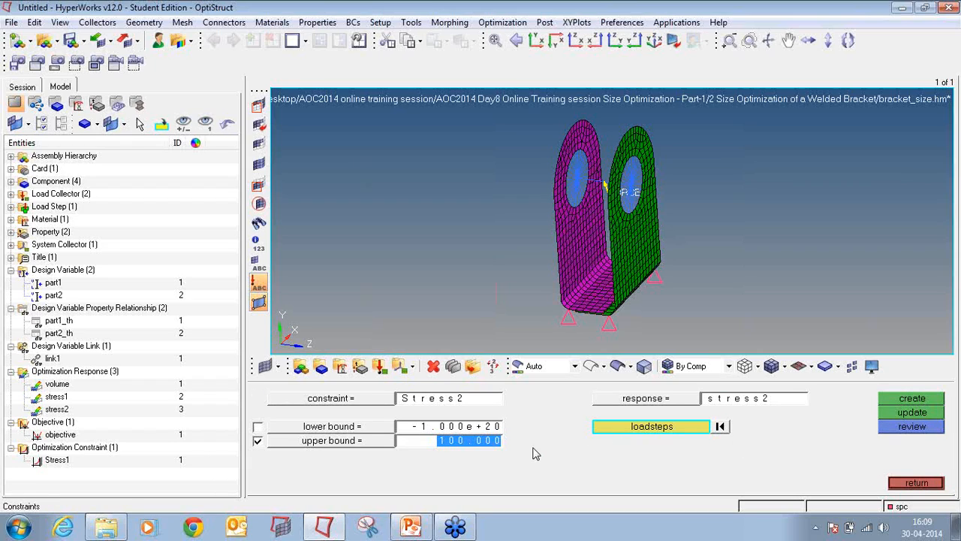
click(910, 400)
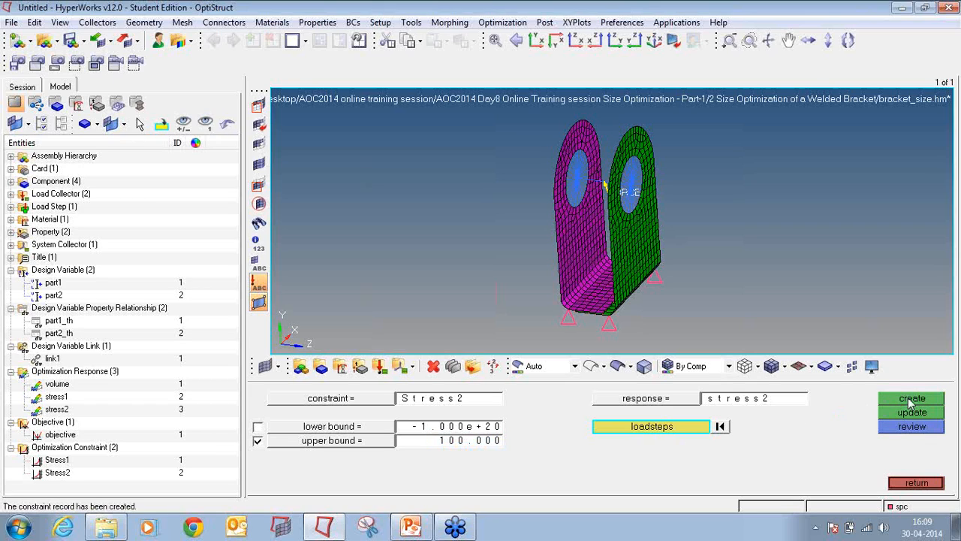
Switch to the PowerPoint slide to check the stated stress constraint of the brackets, and return to HyperMesh.
click(405, 529)
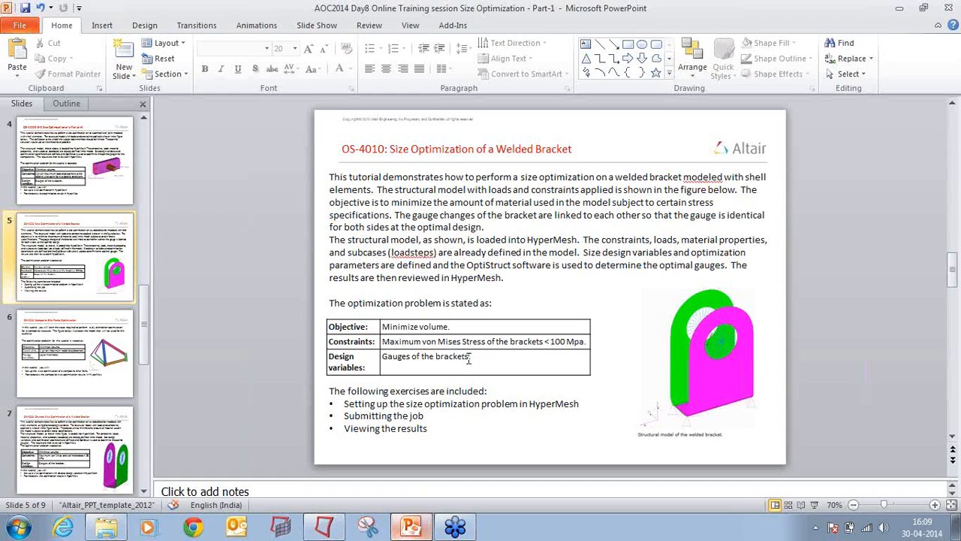
drag(407, 340, 583, 343)
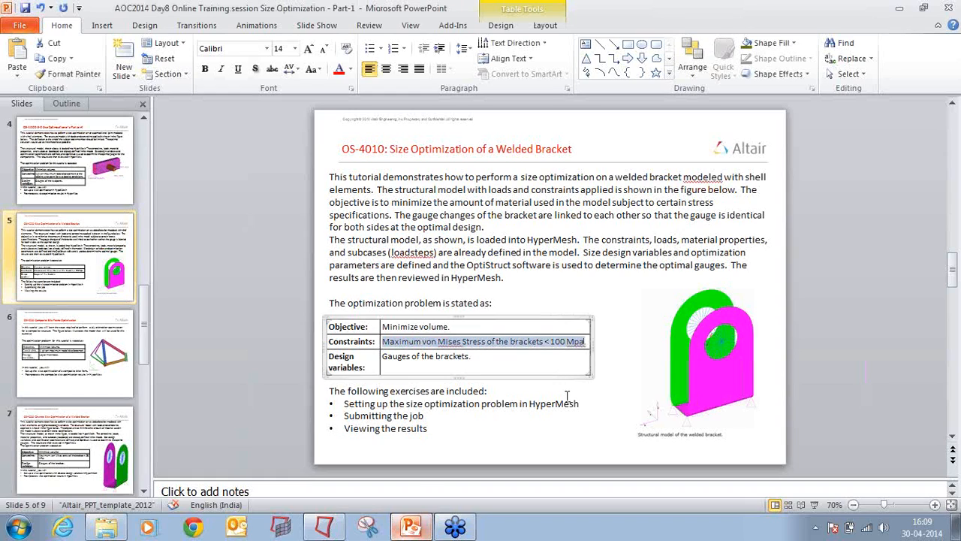
click(333, 528)
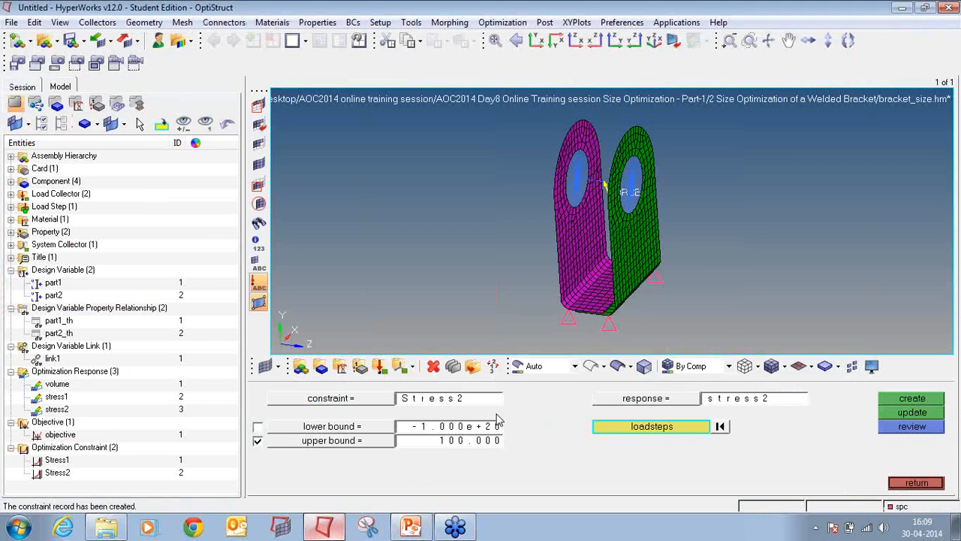
Leave the optimization setup and start saving the model under a new location in the desktop folder new folder 2.
click(916, 484)
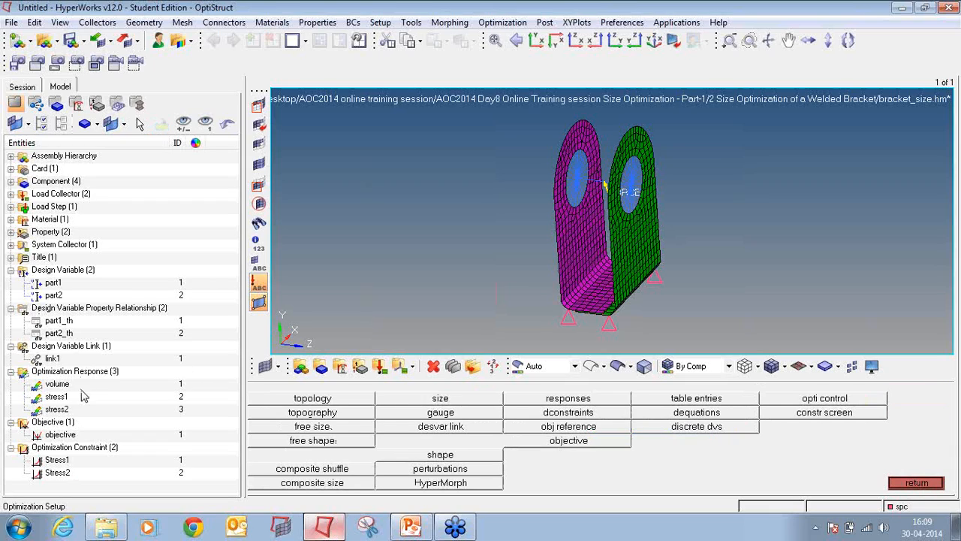
click(918, 482)
click(11, 22)
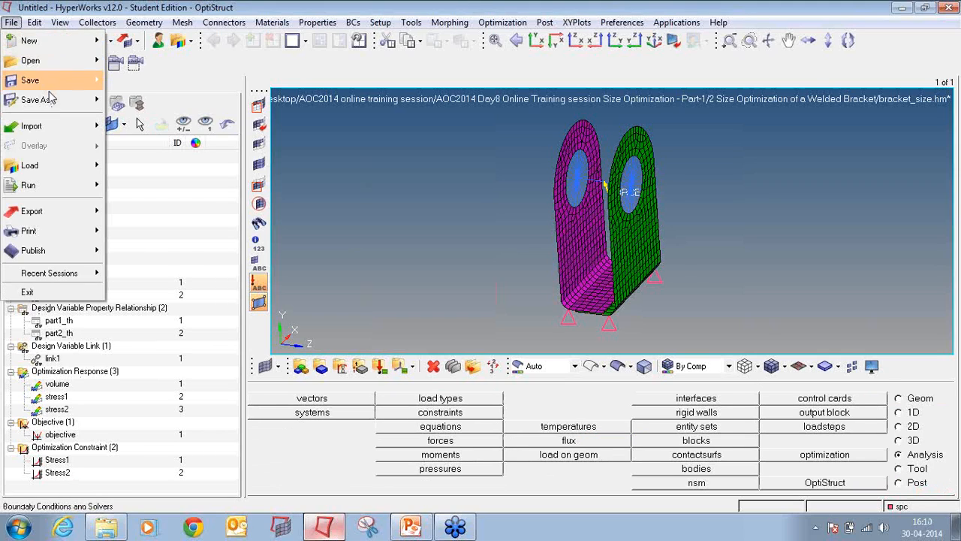
mouse_move(60, 99)
click(133, 137)
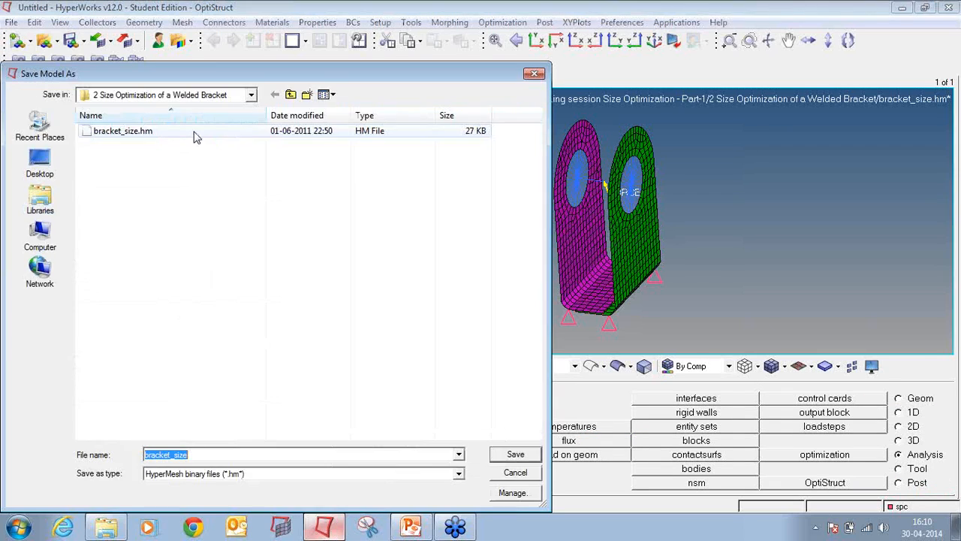
click(40, 160)
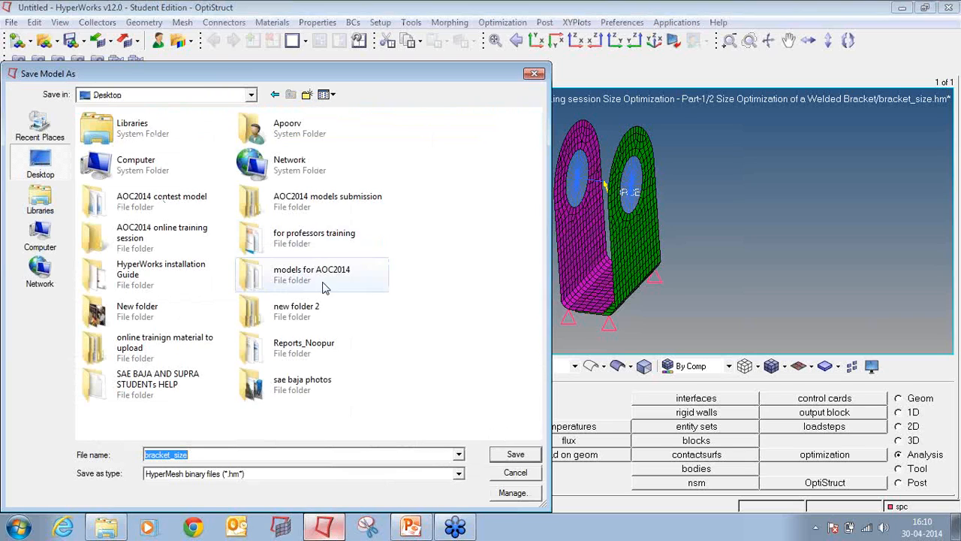
double_click(338, 310)
Create a folder named tutorial 7 and save the model in it as bracket_size.
click(306, 95)
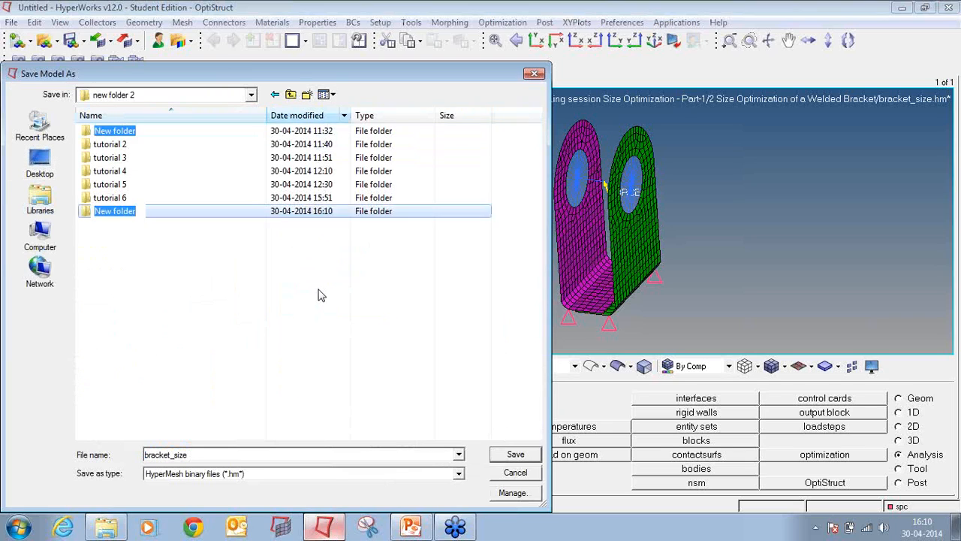
text(tutoria)
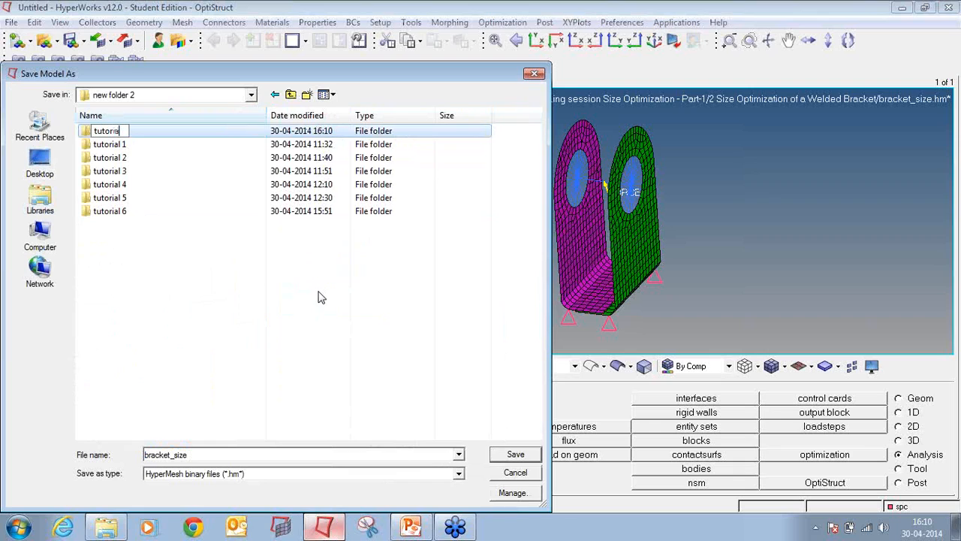
text(l 7)
key(Return)
key(Return)
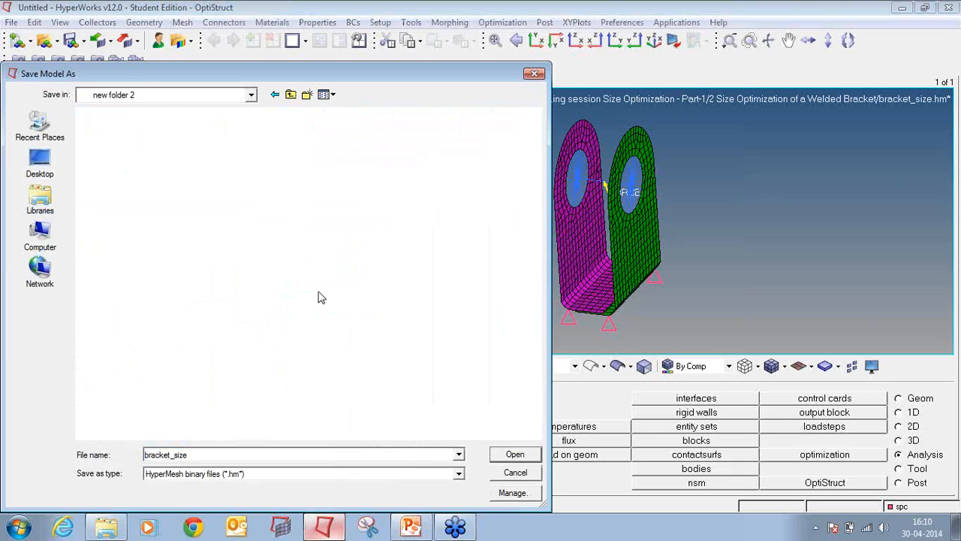
click(536, 455)
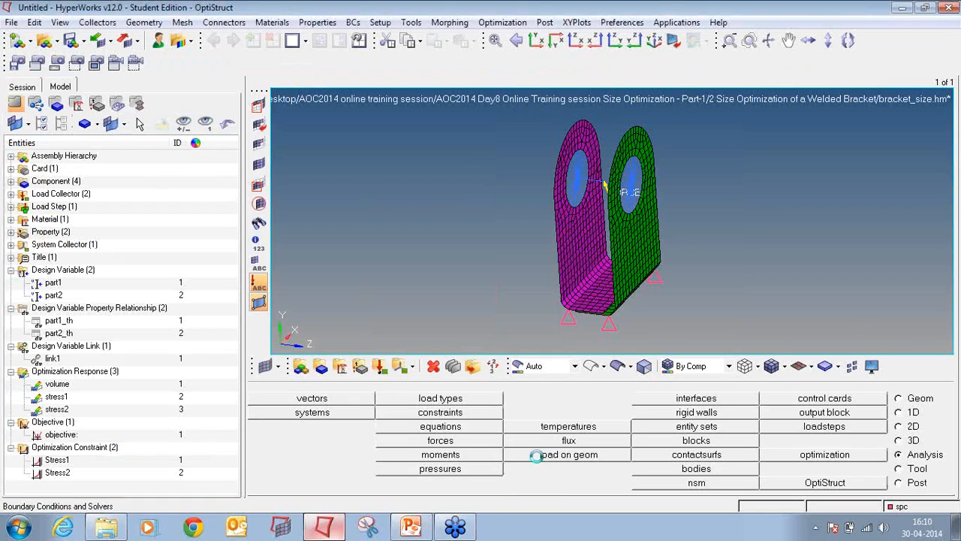
Run the OptiStruct optimization of bracket_size.fem, load its results in HyperView, and close the solver window and message log.
click(857, 483)
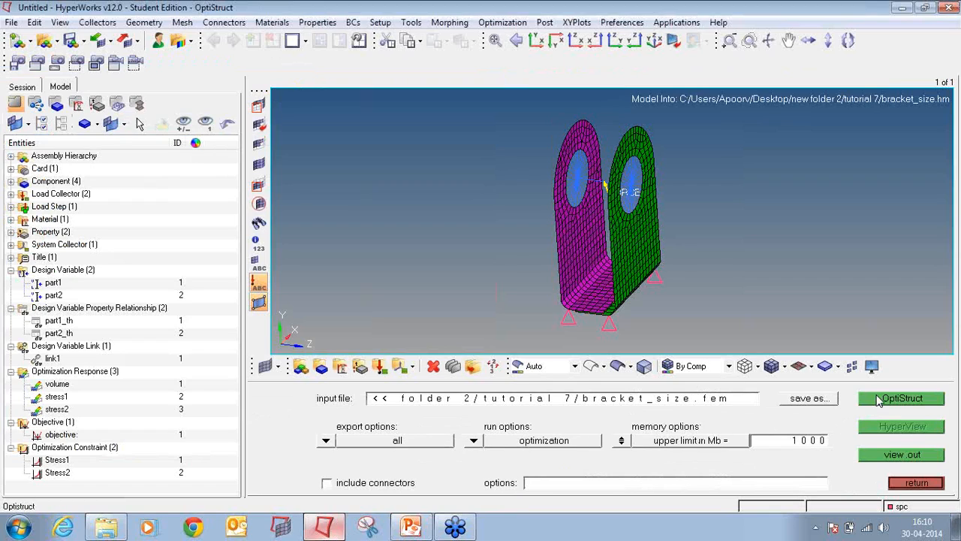
click(879, 400)
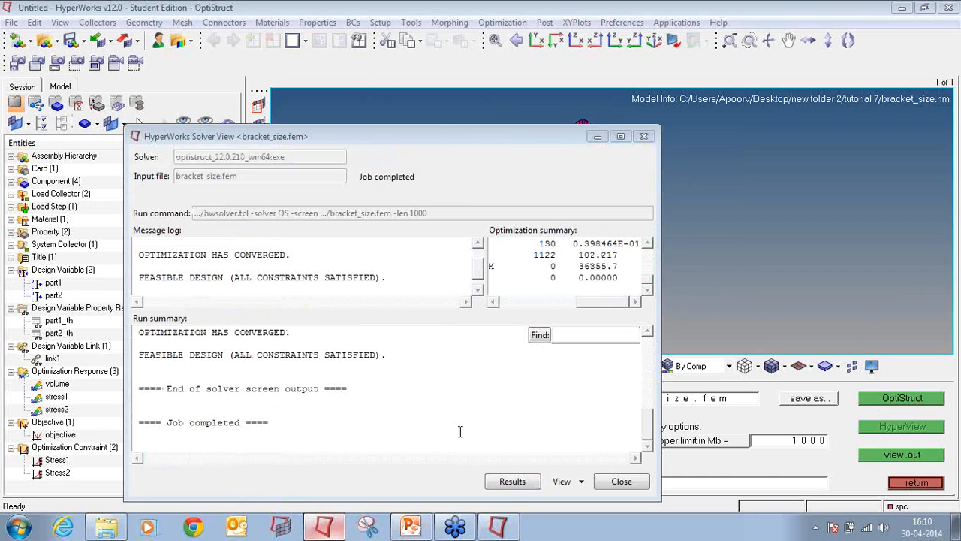
click(510, 481)
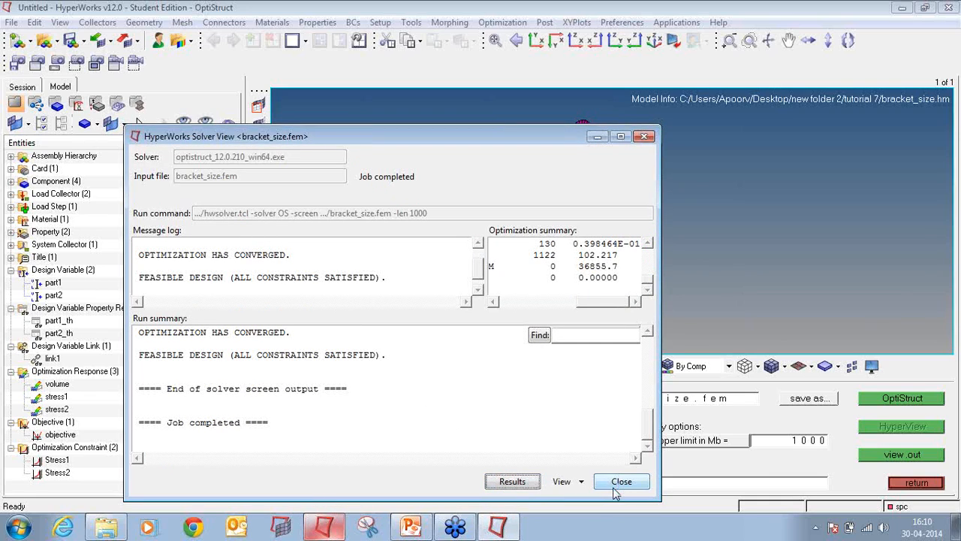
click(613, 487)
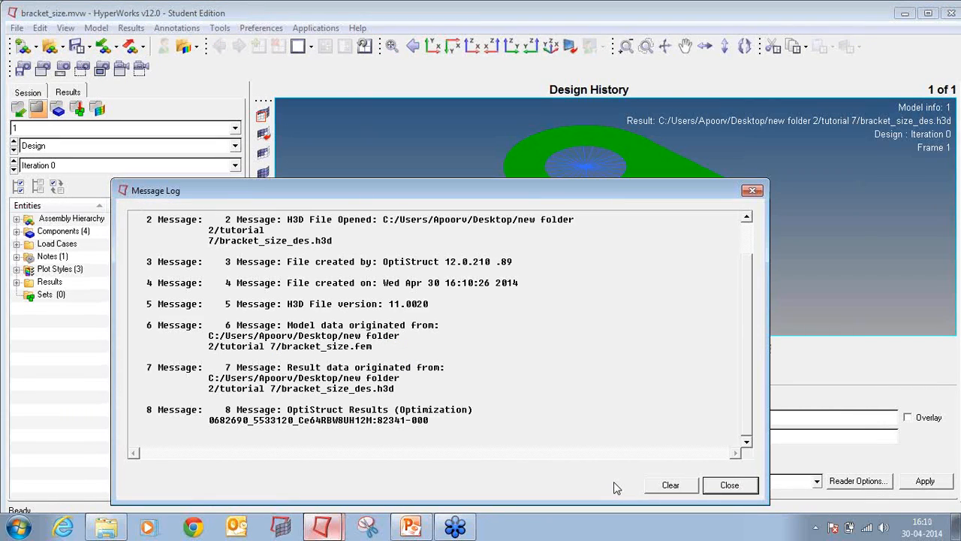
click(754, 191)
Contour the element thicknesses of the bracket for design Iteration 3 with simple averaging.
click(186, 167)
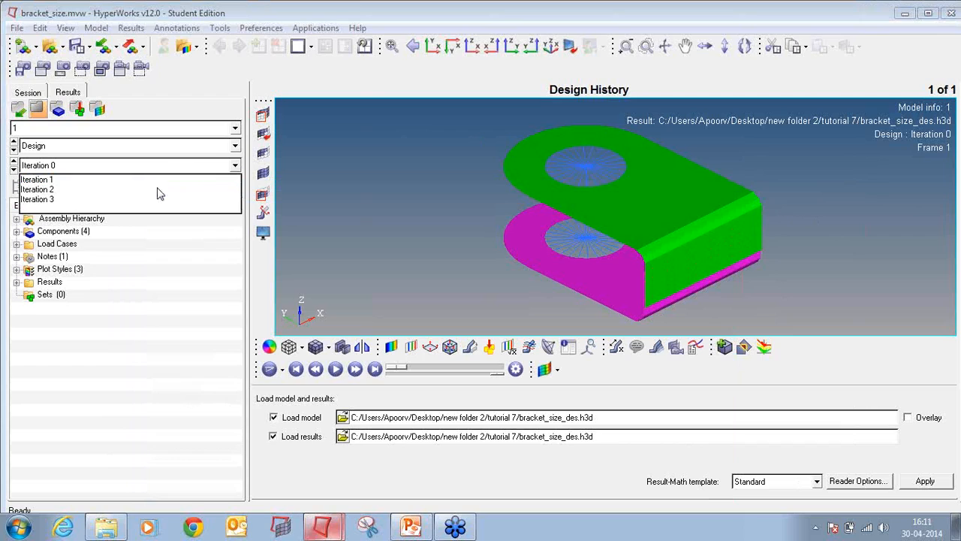
click(98, 199)
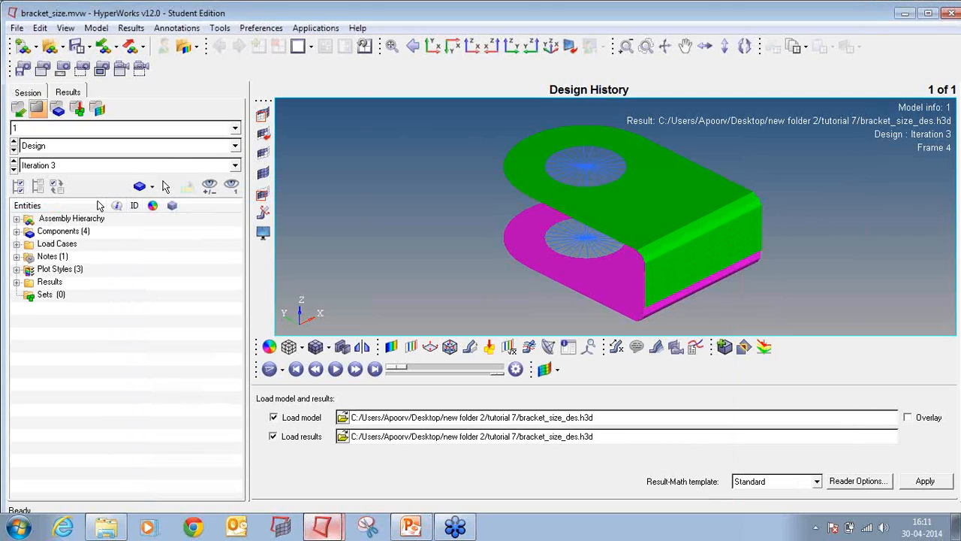
click(391, 346)
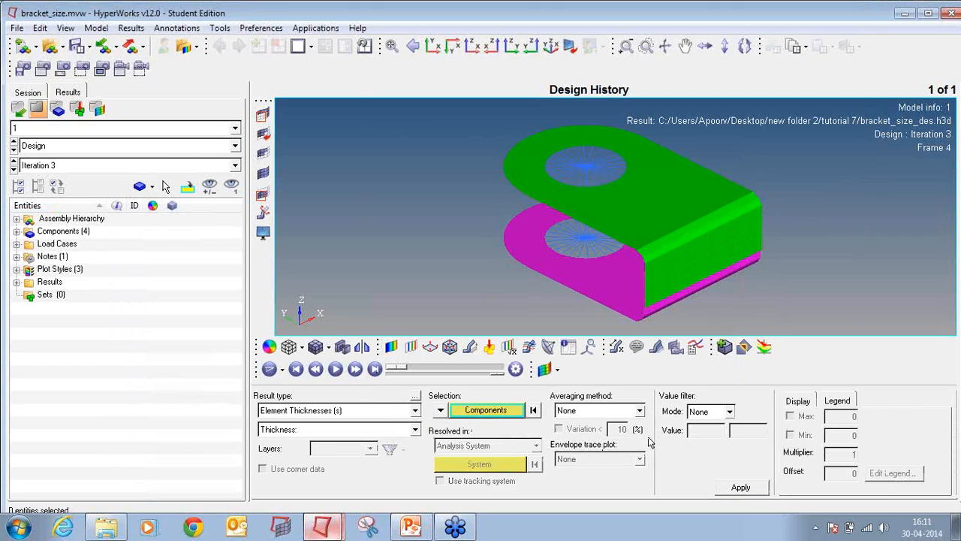
click(638, 411)
click(600, 428)
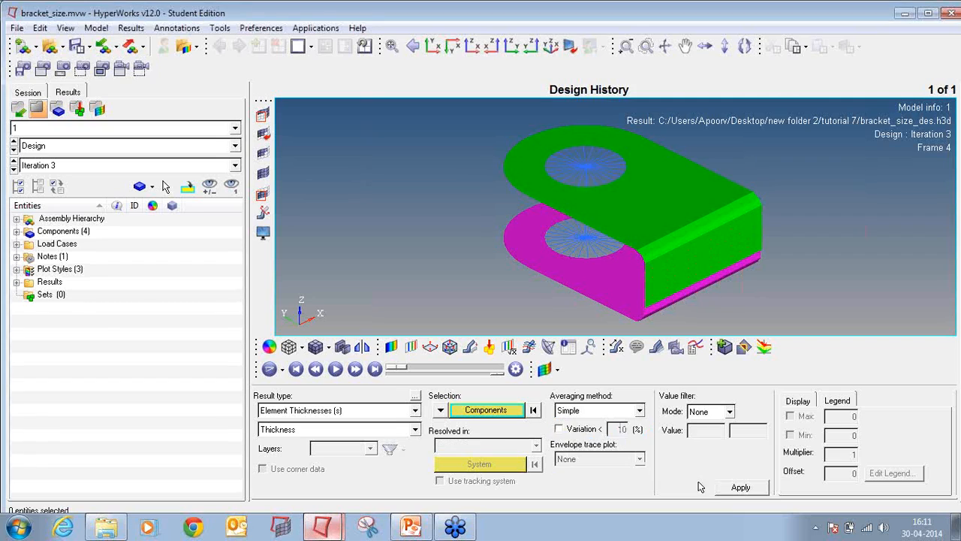
click(739, 488)
ctrl+drag(585, 178, 666, 257)
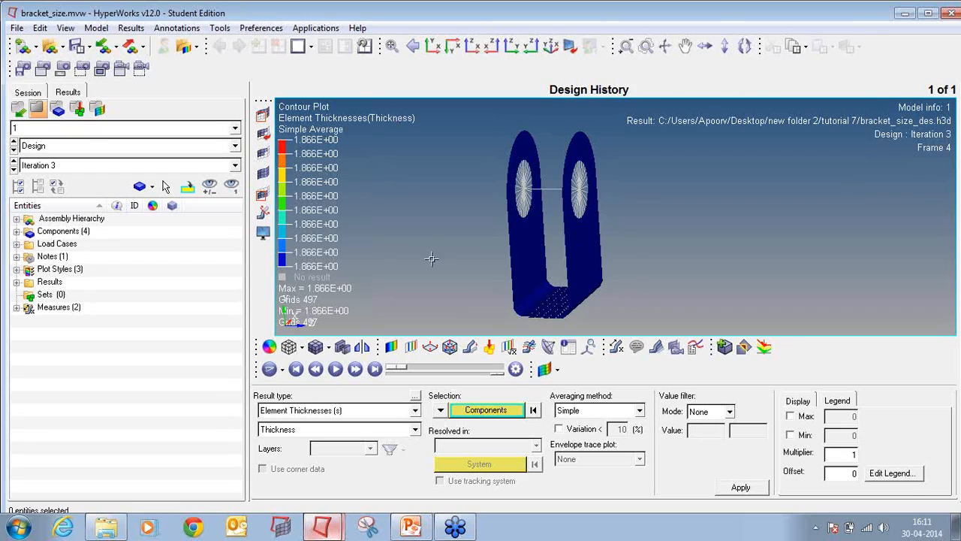
Browse the bracket's thickness contour through the design iterations and reapply it at Iteration 1.
click(13, 162)
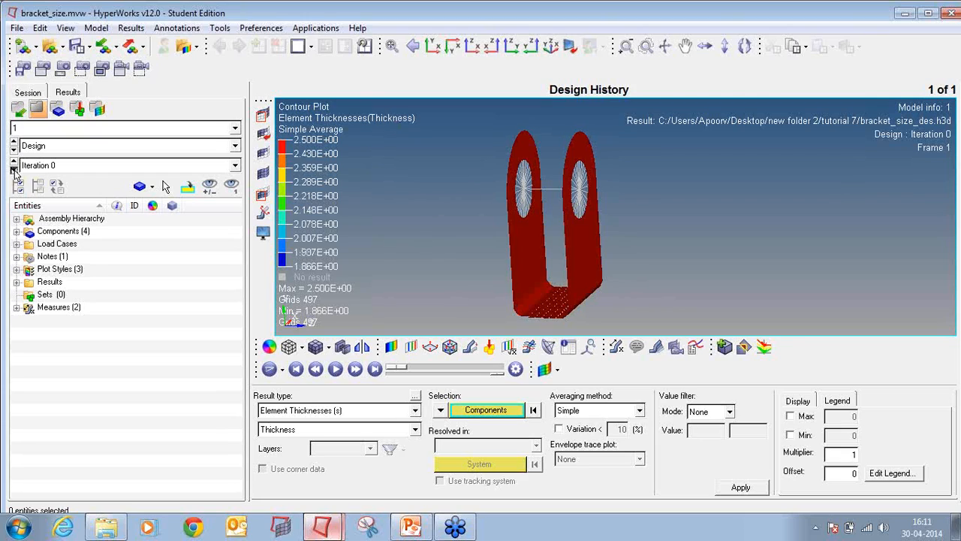
click(13, 170)
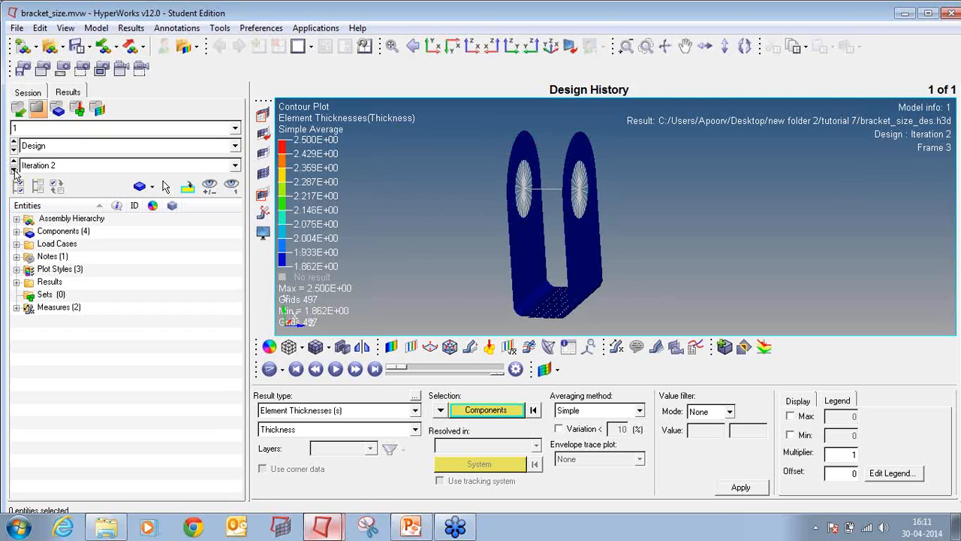
click(15, 171)
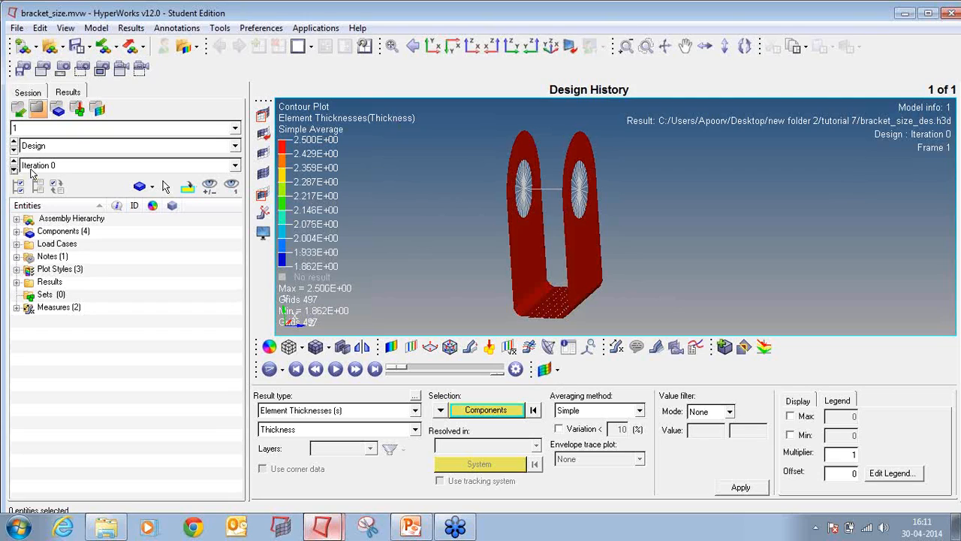
click(13, 171)
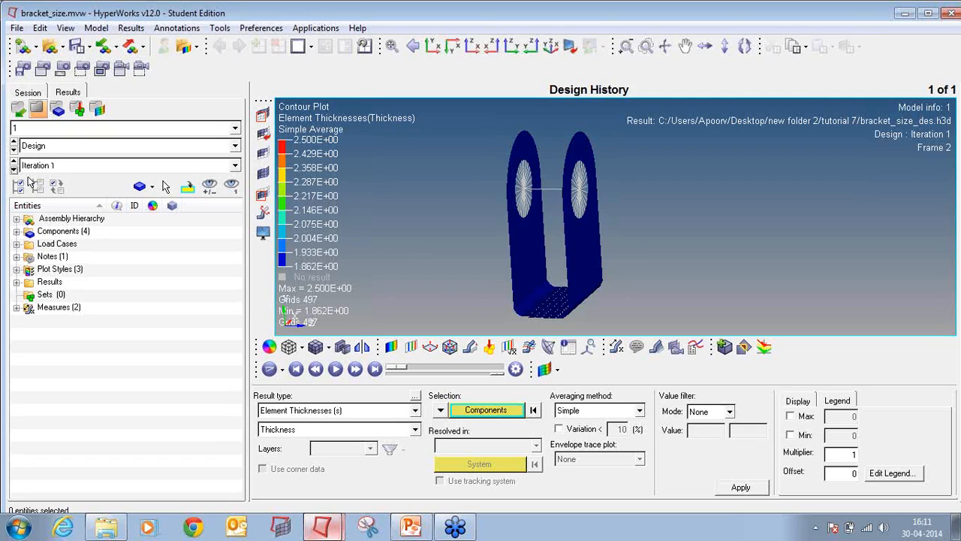
click(755, 488)
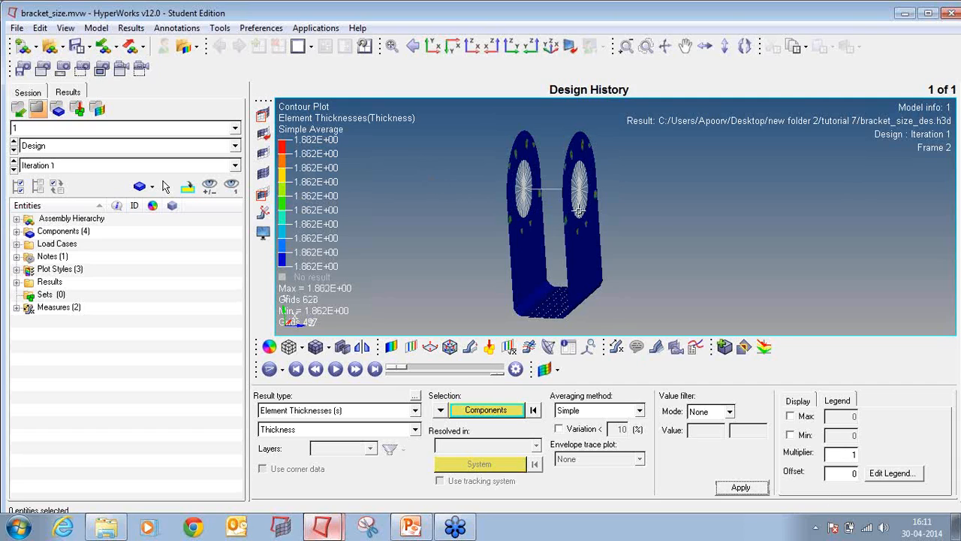
ctrl+drag(635, 225, 511, 238)
click(740, 487)
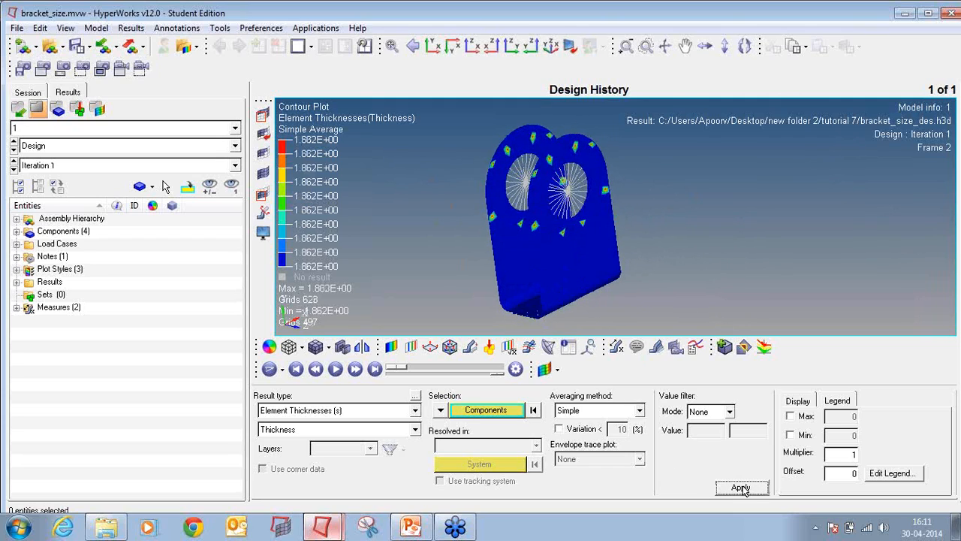
Return the design history to Iteration 3 and reapply the element thickness contour.
click(235, 165)
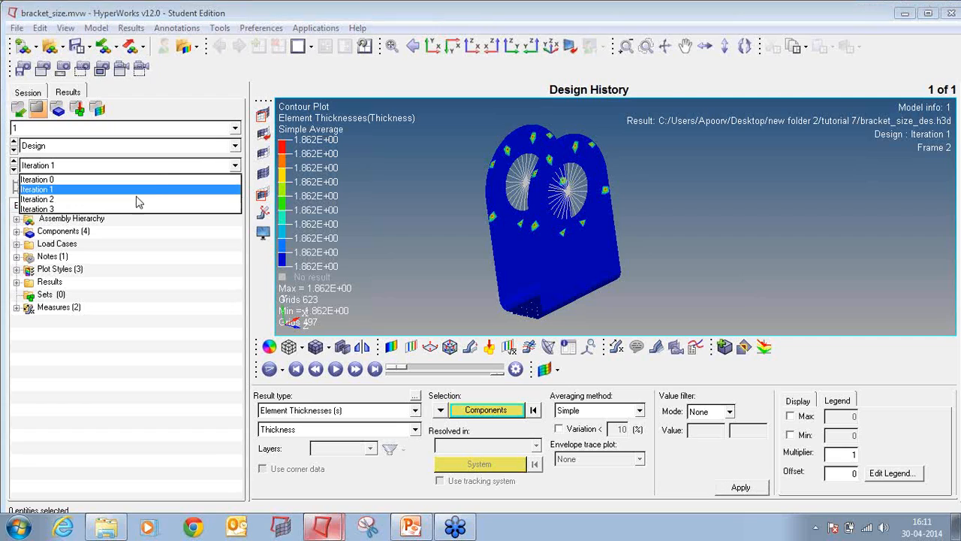
click(118, 209)
click(735, 488)
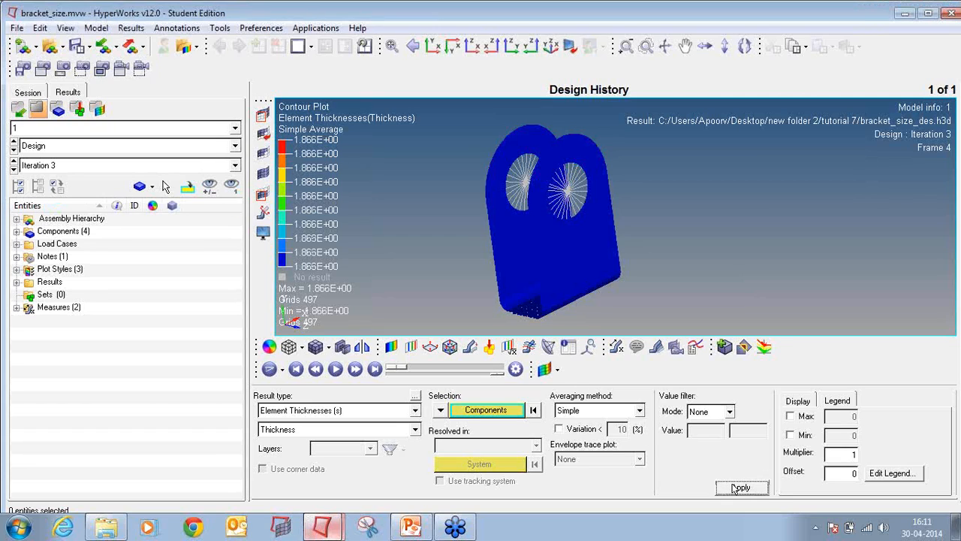
ctrl+drag(560, 238, 650, 217)
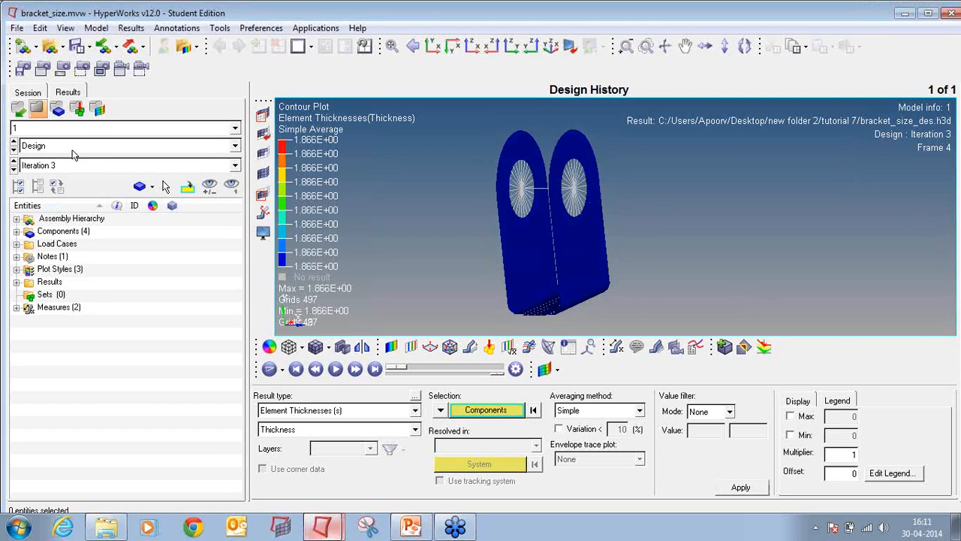
click(314, 45)
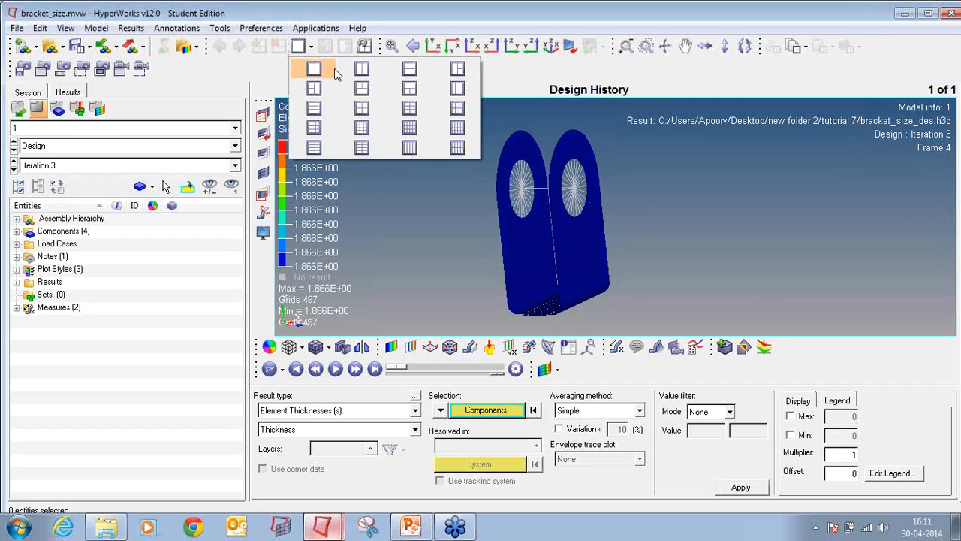
click(448, 91)
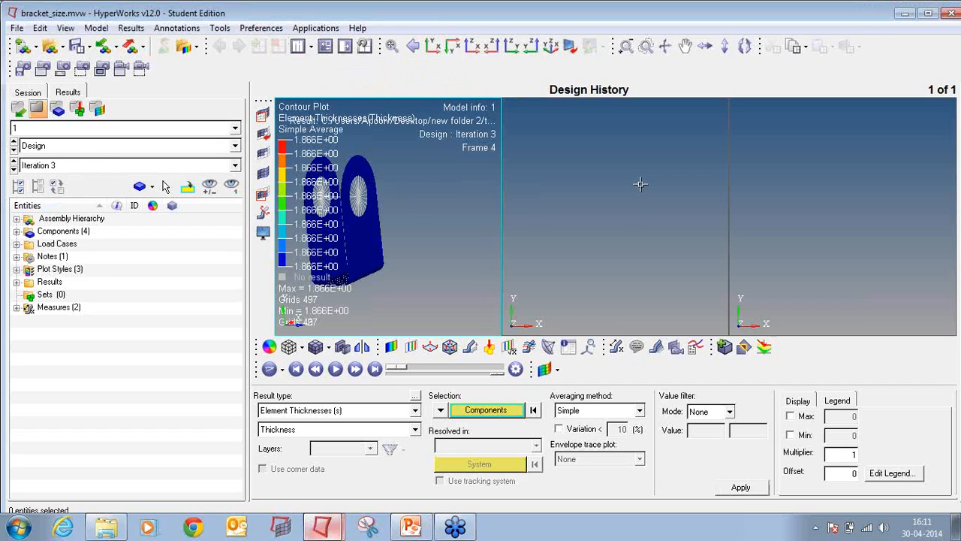
ctrl+right_drag(386, 200, 444, 197)
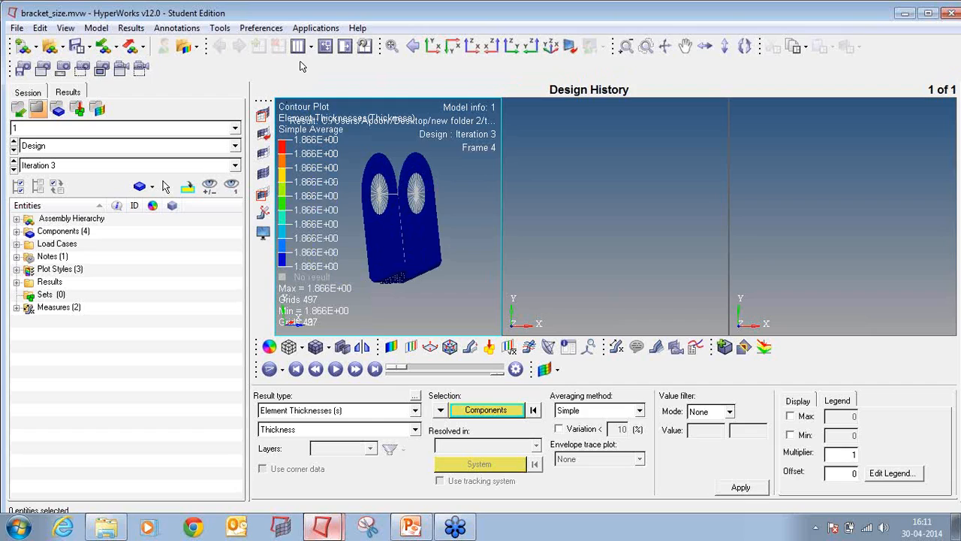
Split the page into two side-by-side windows and load the model and results from bracket_size_s1.h3d in the empty one.
click(312, 46)
click(362, 67)
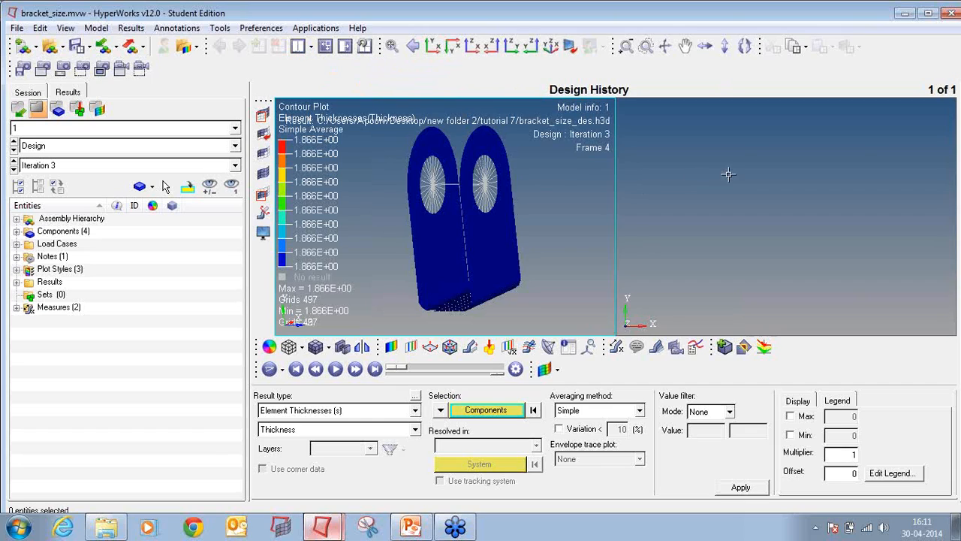
click(49, 46)
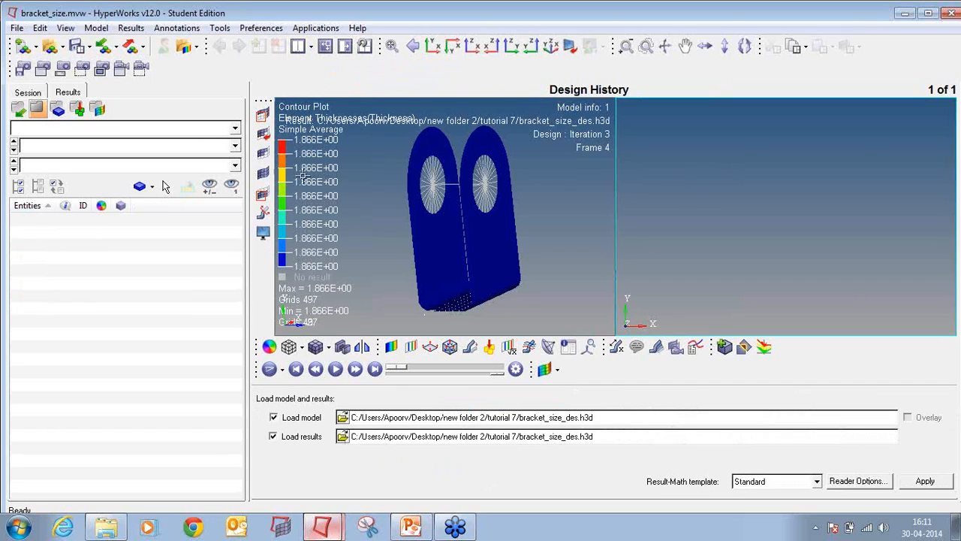
click(343, 417)
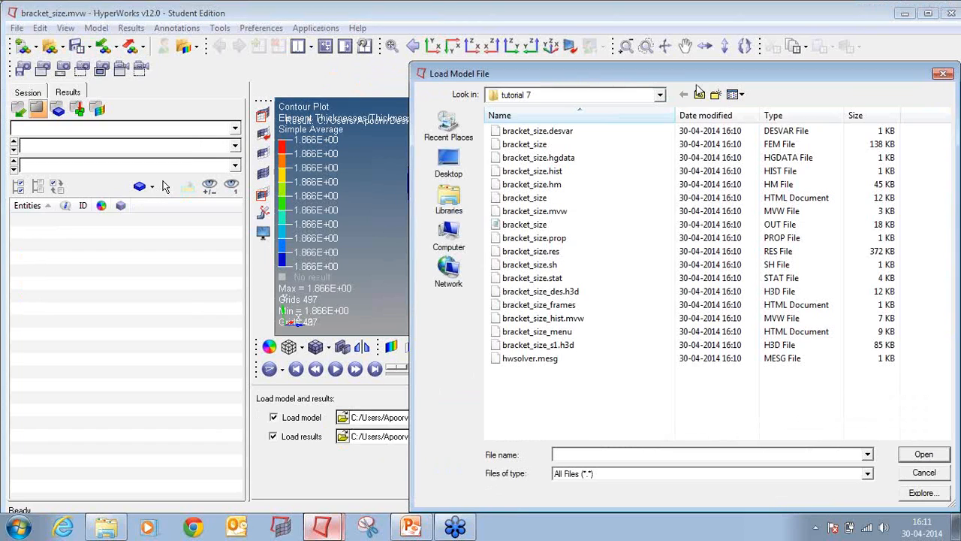
click(795, 115)
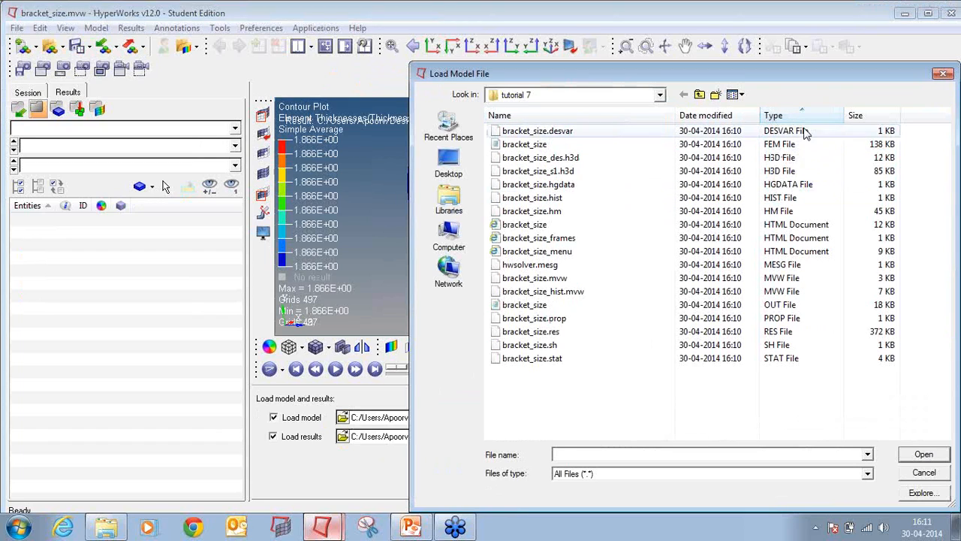
double_click(650, 172)
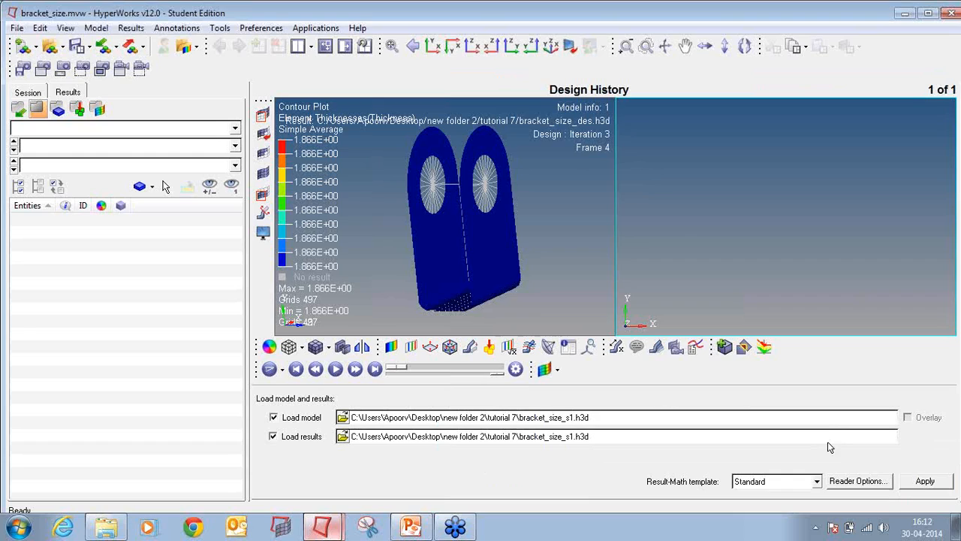
click(925, 480)
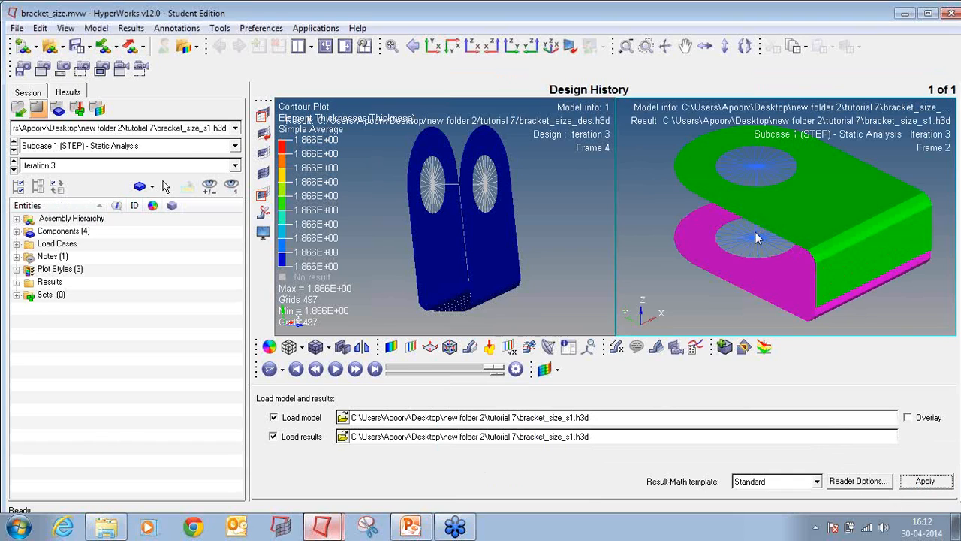
Contour the von Mises element stresses (2D & 3D) of the bracket_size_s1.h3d model with simple averaging.
ctrl+drag(854, 192, 856, 223)
ctrl+scroll(803, 234, down, 3)
ctrl+drag(834, 277, 735, 261)
click(391, 349)
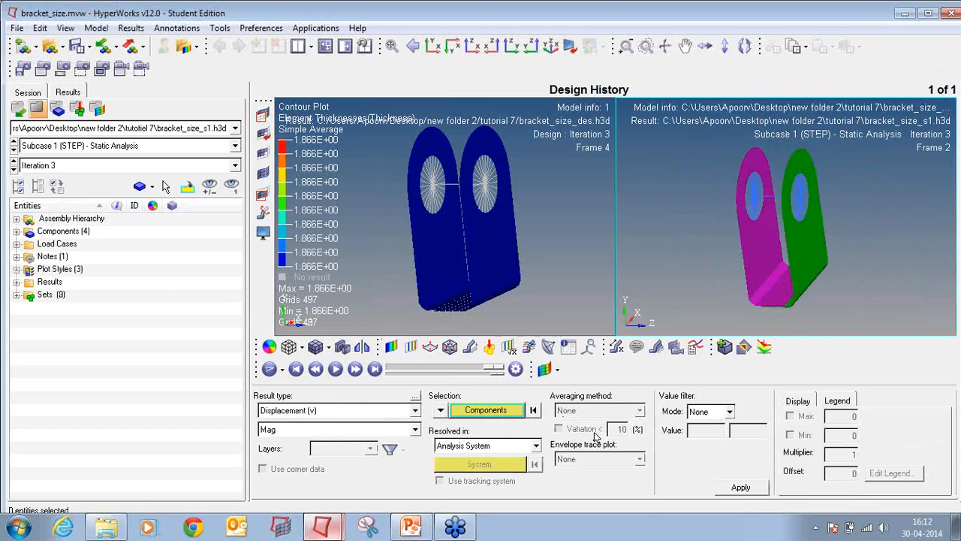
click(406, 410)
click(328, 434)
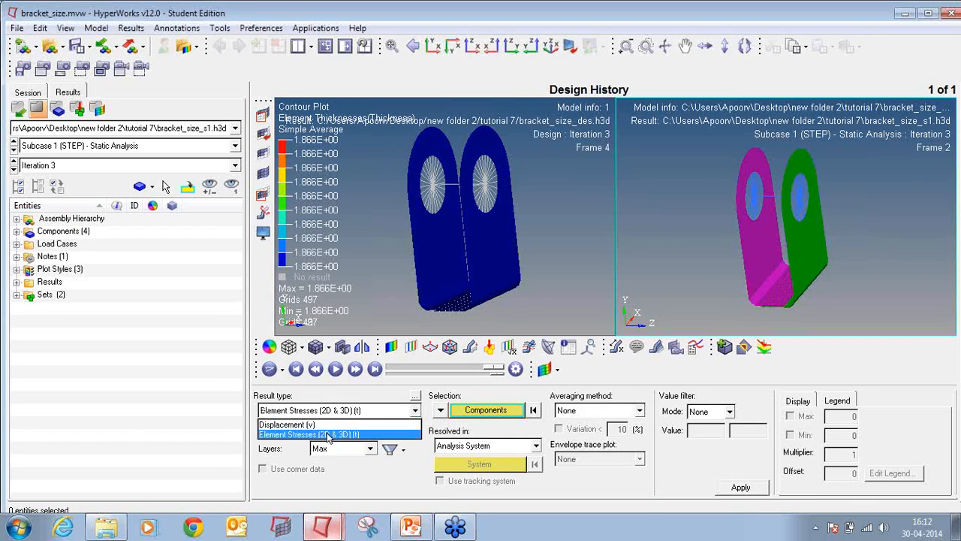
click(605, 410)
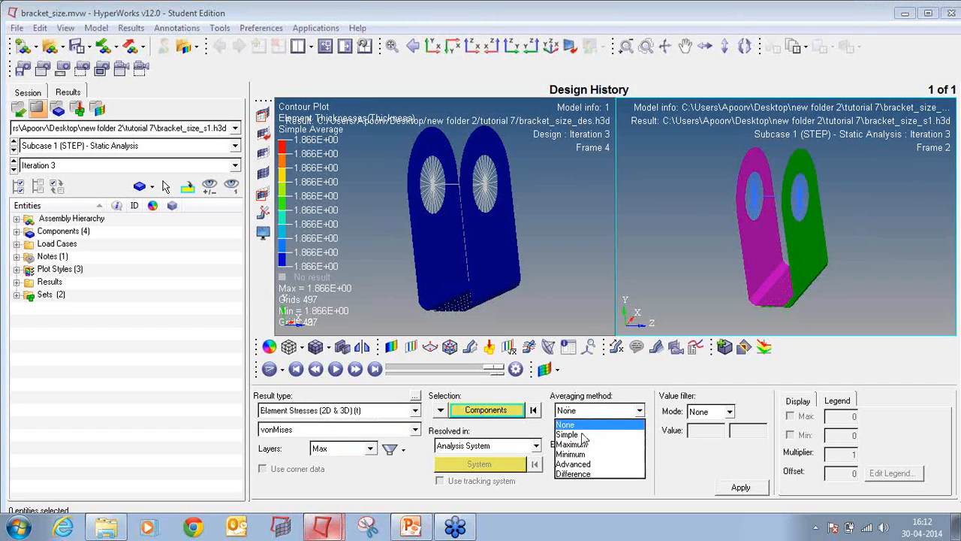
click(584, 435)
click(740, 487)
mouse_move(825, 208)
ctrl+mouse_down()
mouse_move(822, 239)
mouse_move(808, 243)
mouse_move(888, 236)
mouse_move(818, 241)
ctrl+mouse_up()
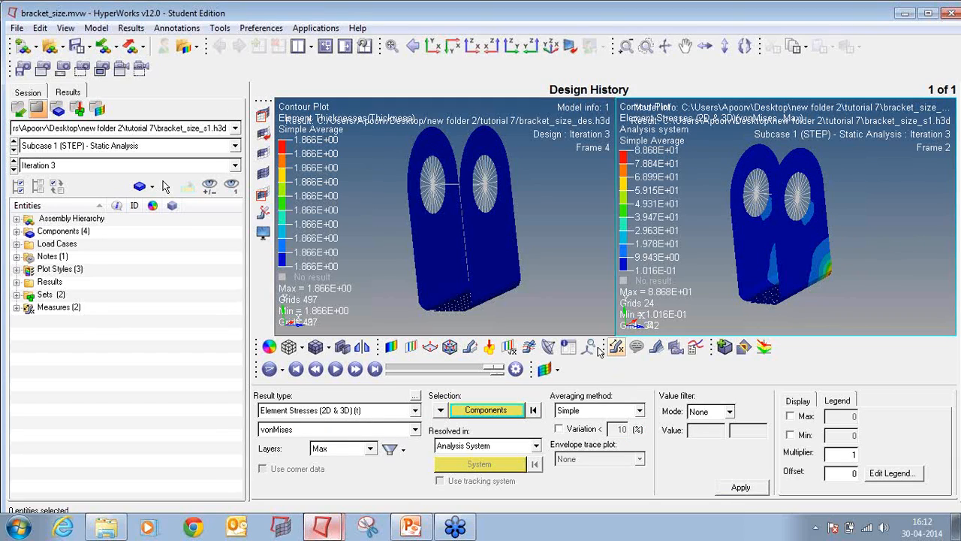
Display the Static MinMax Result measure on the stress plot, showing only the maximum value.
click(615, 346)
click(263, 415)
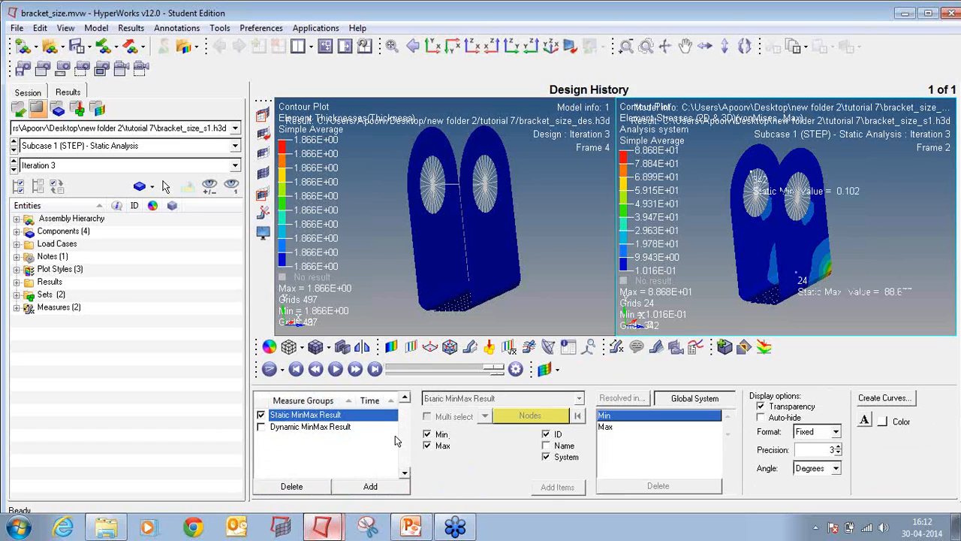
click(427, 435)
ctrl+drag(835, 235, 835, 212)
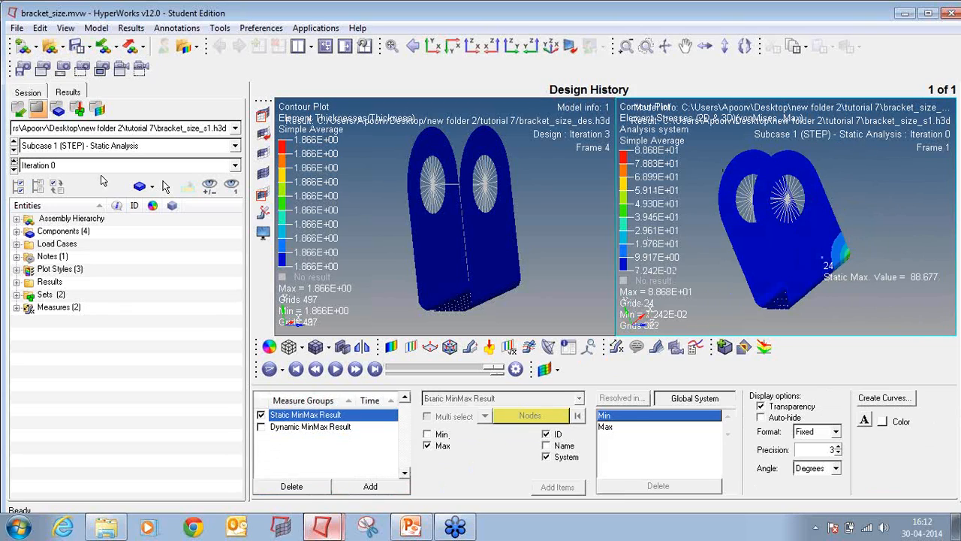
Reapply the von Mises stress contour at Iteration 0 and examine the initial design's maximum stress location.
click(390, 346)
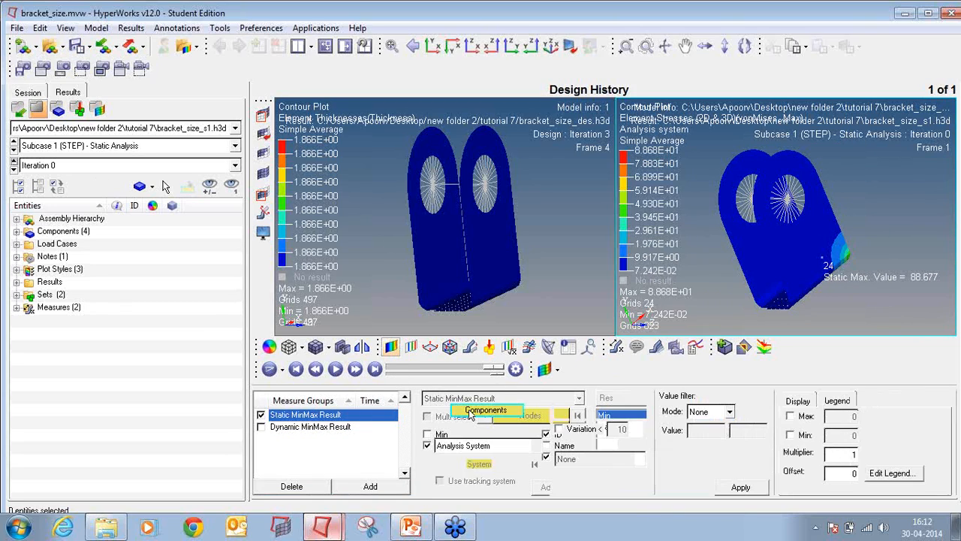
click(740, 487)
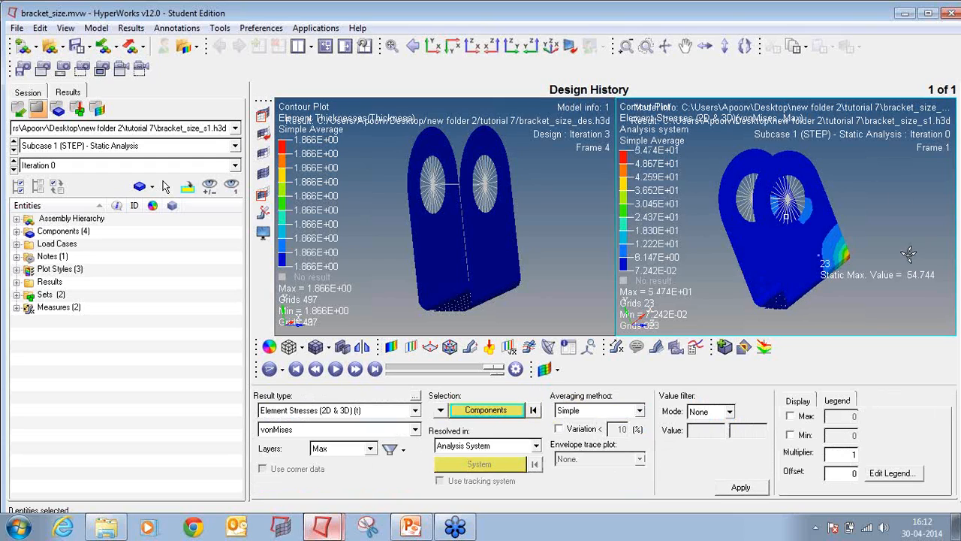
mouse_move(781, 225)
ctrl+mouse_down()
mouse_move(777, 266)
mouse_move(771, 239)
mouse_move(786, 211)
mouse_move(863, 199)
ctrl+mouse_up()
ctrl+scroll(771, 239, down, 3)
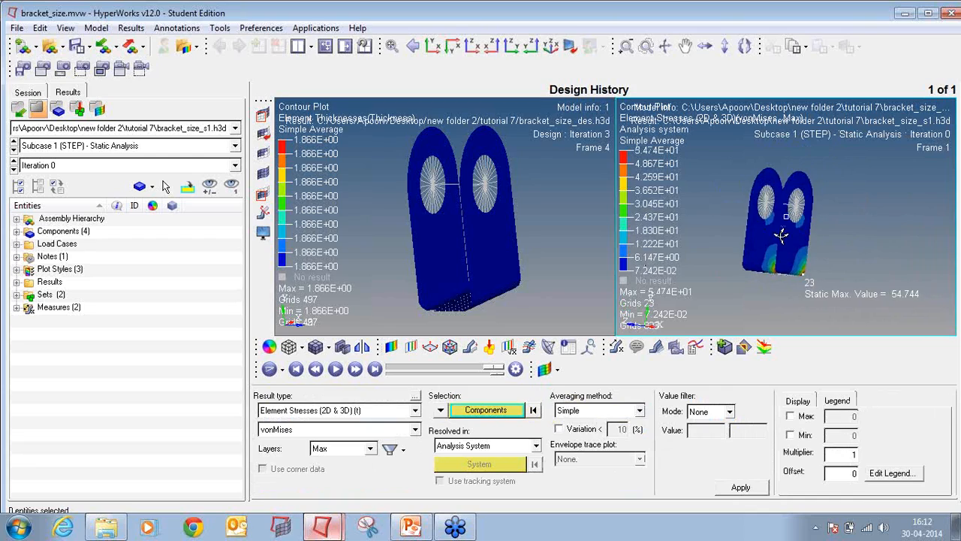
ctrl+drag(781, 235, 762, 253)
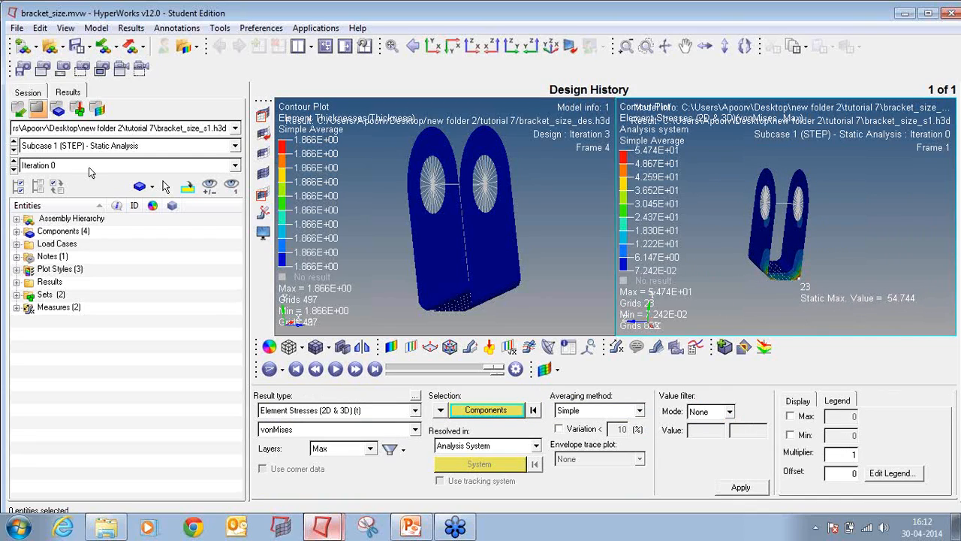
Set the stress results to Iteration 3 and reapply the von Mises contour.
click(92, 165)
click(88, 190)
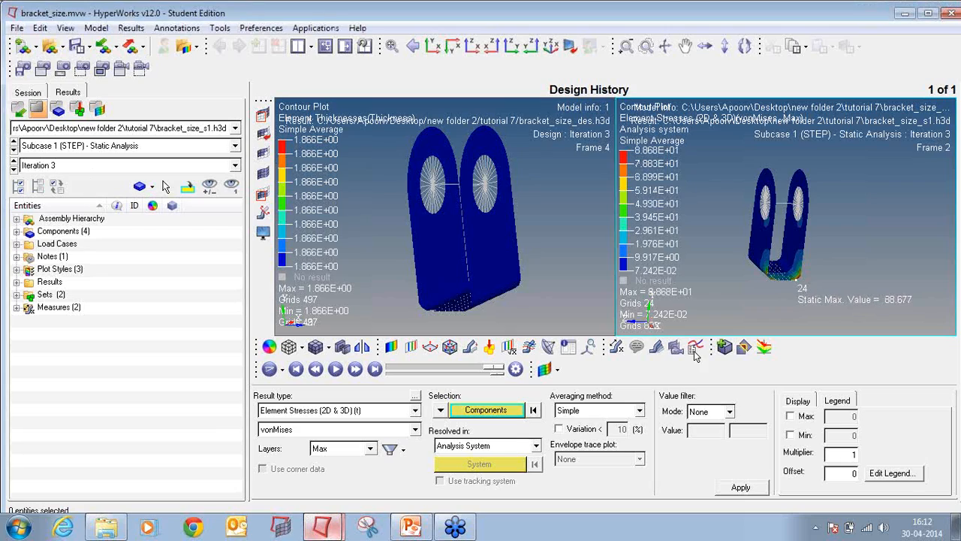
click(741, 487)
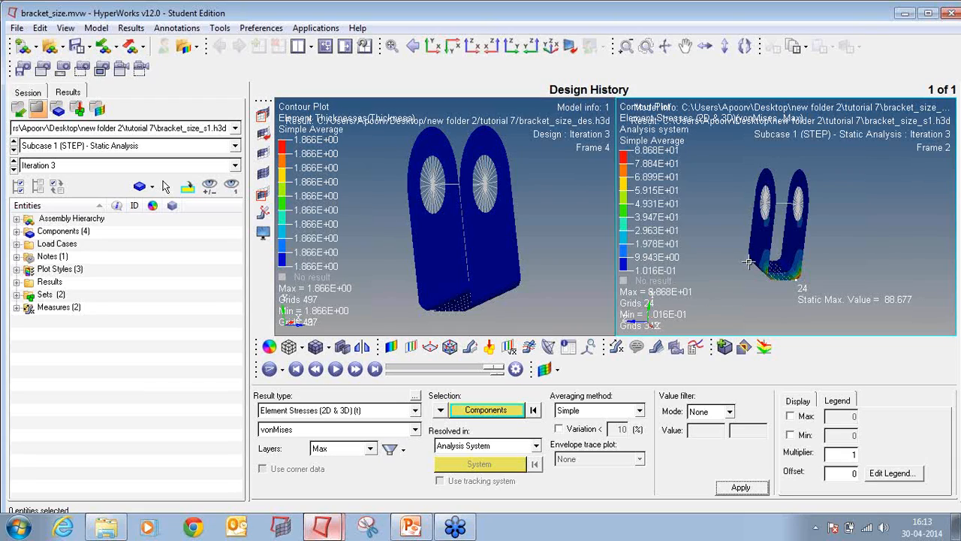
Close the HyperView results window without saving the session.
click(952, 13)
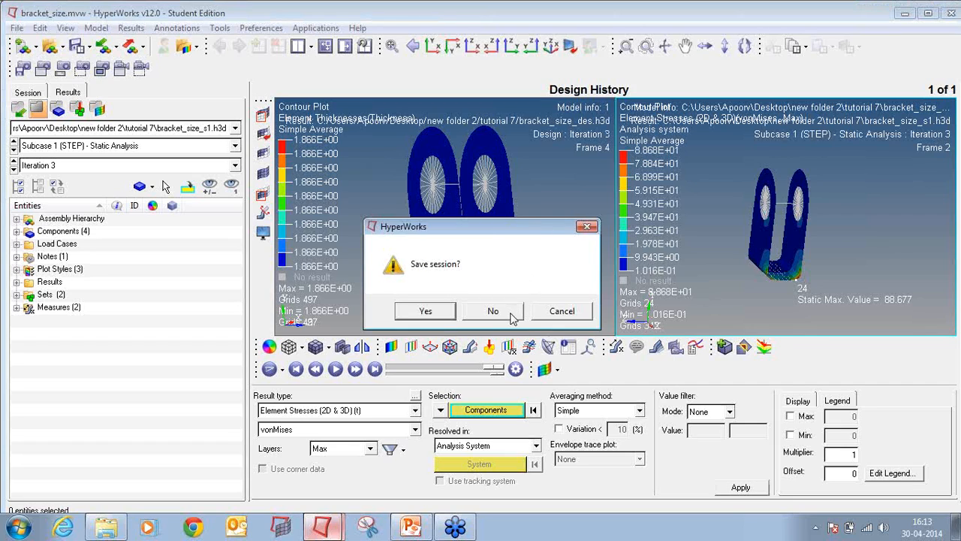
click(511, 315)
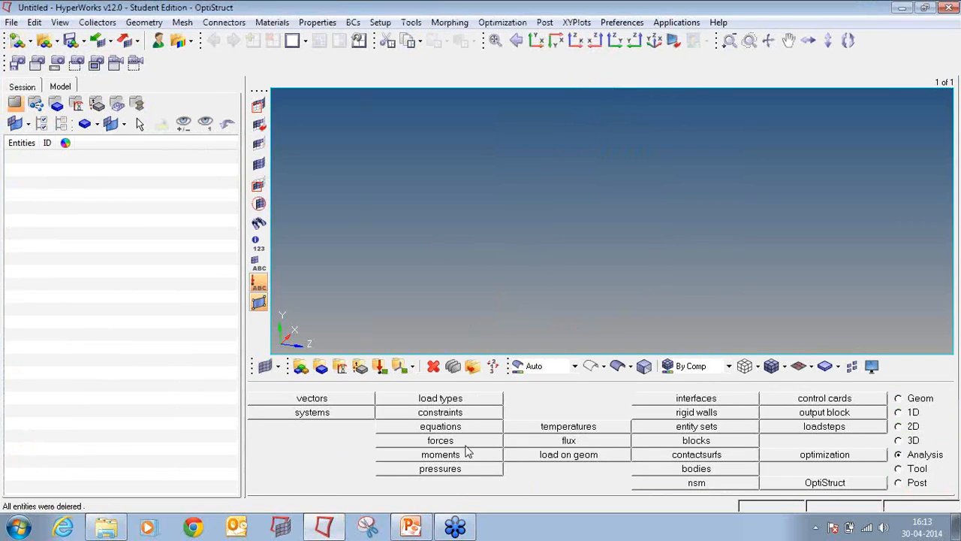
Switch to the PowerPoint training presentation, start the slide show and advance to the OS-4020: Composite Bike Frame Optimization slide.
click(429, 529)
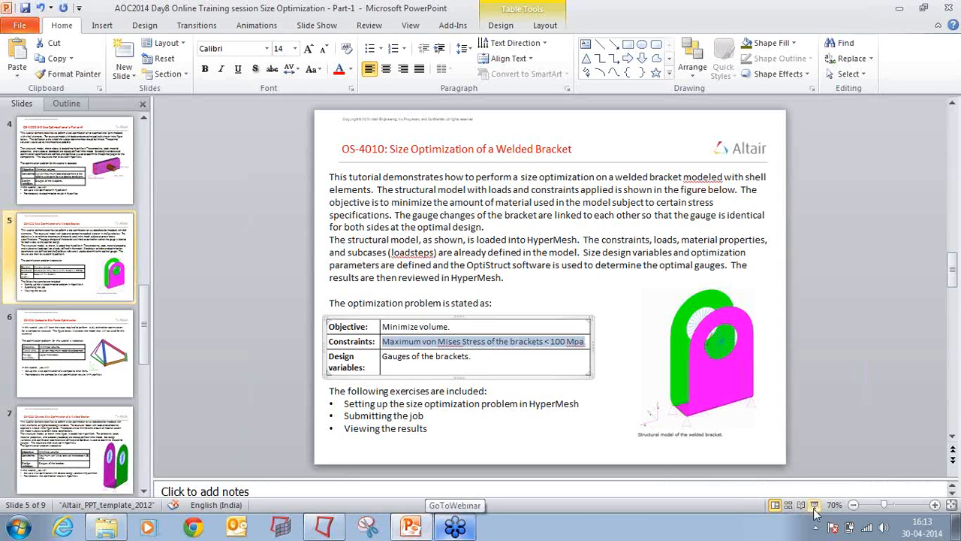
click(814, 513)
key(Right)
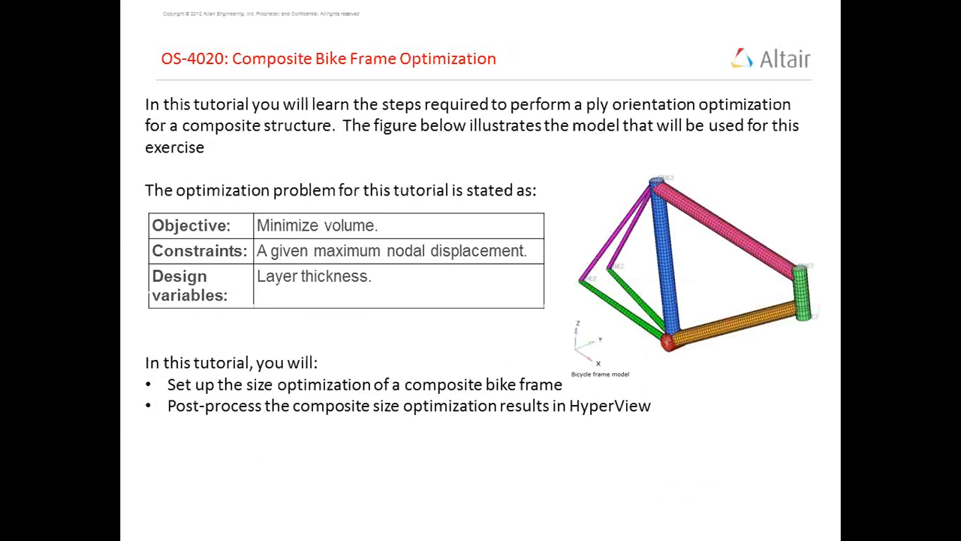
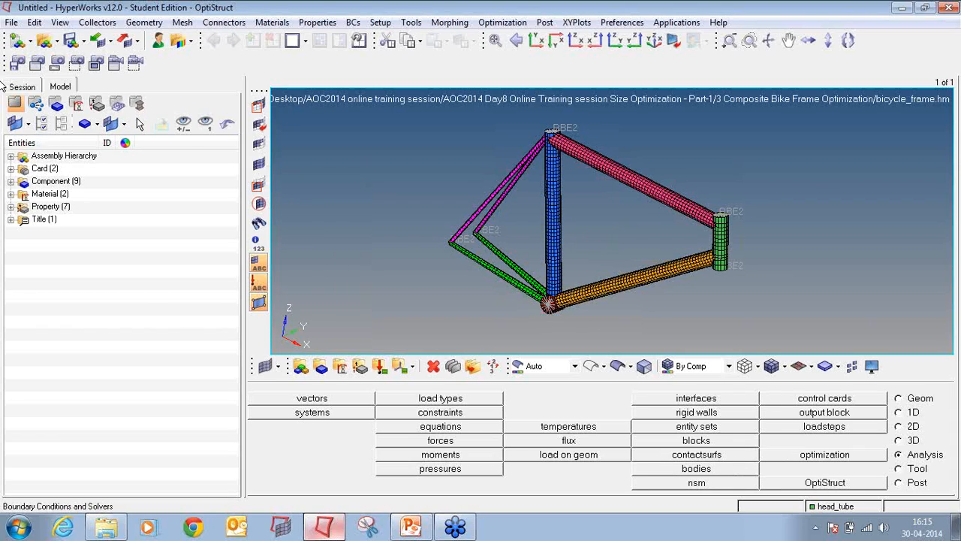
Examine the components, materials and properties contained in the bicycle frame model.
click(10, 181)
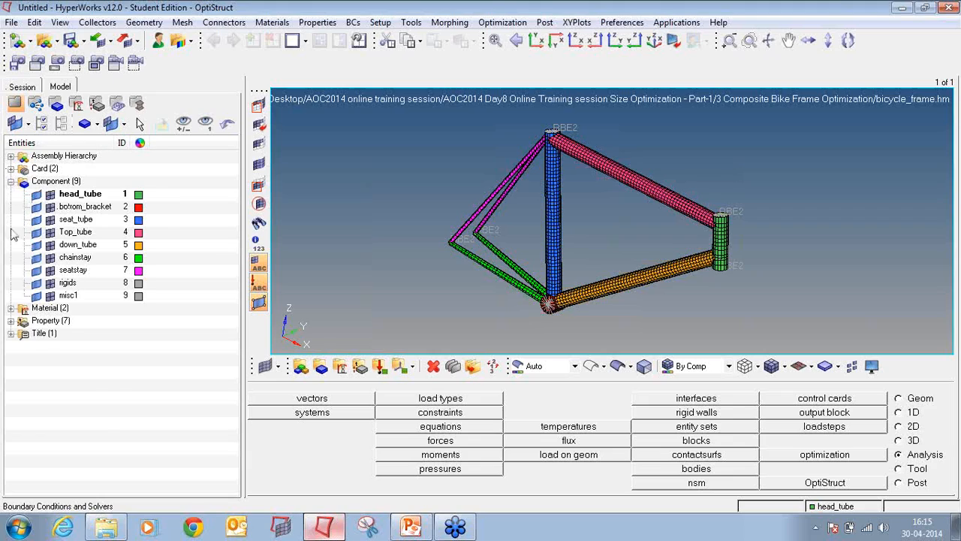
click(11, 308)
click(10, 346)
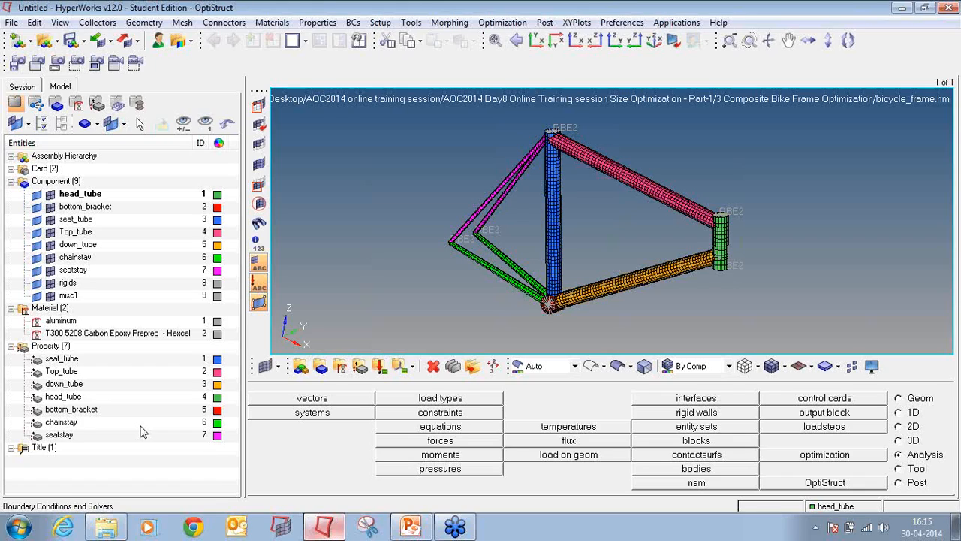
click(948, 39)
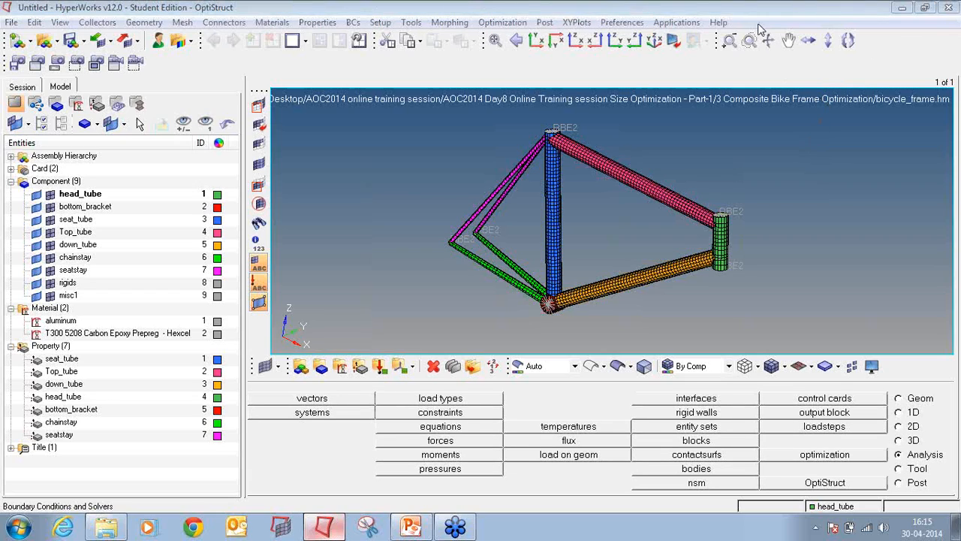
Create a load collector named crank with a crimson colour and no card image.
click(380, 366)
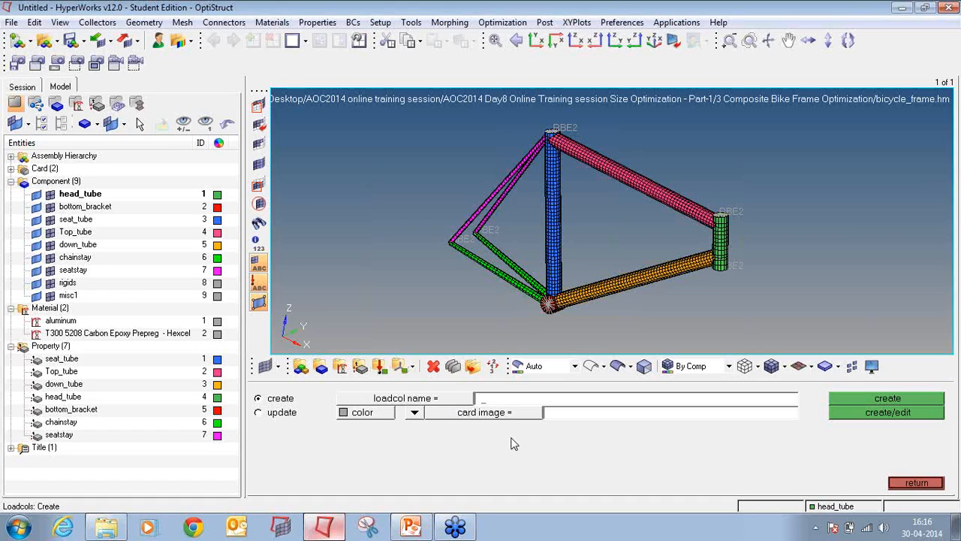
text(crank)
click(362, 415)
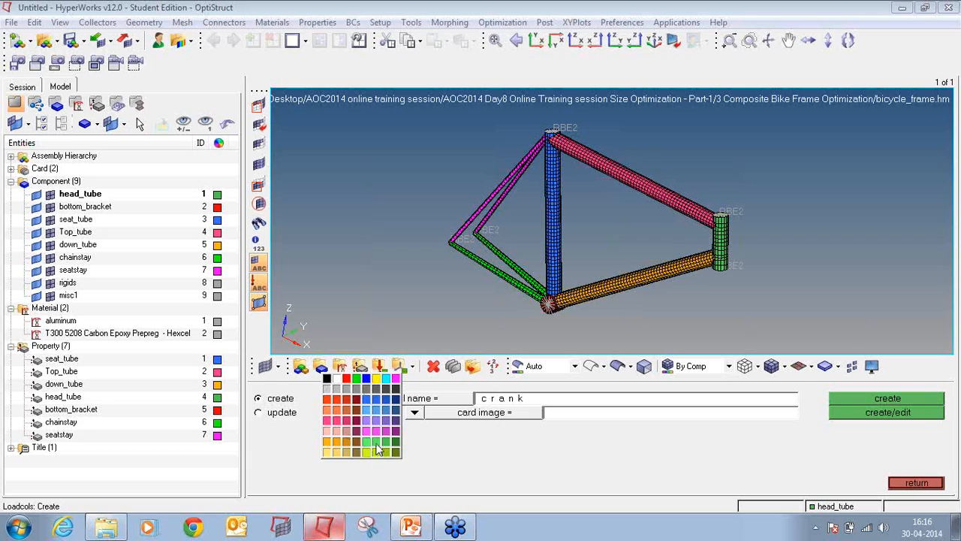
click(348, 422)
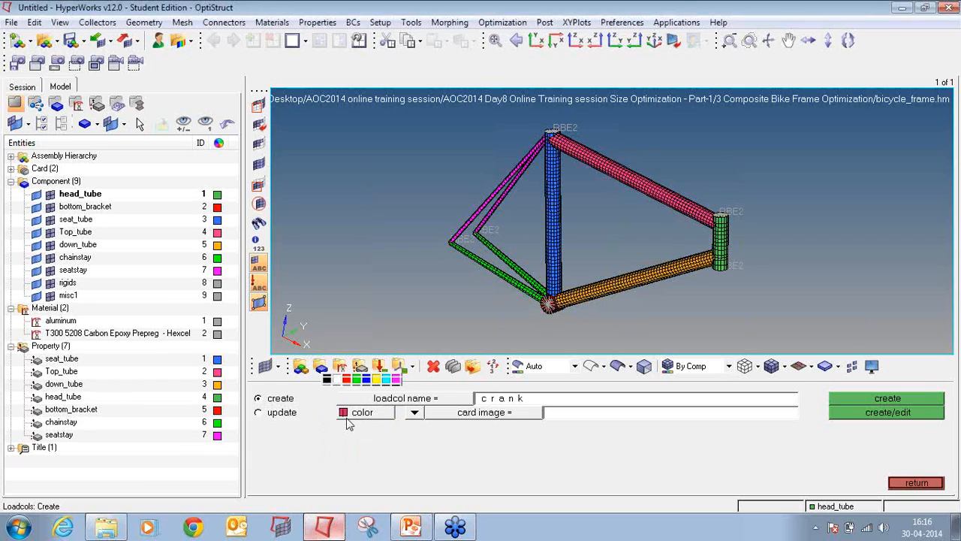
click(414, 413)
click(411, 417)
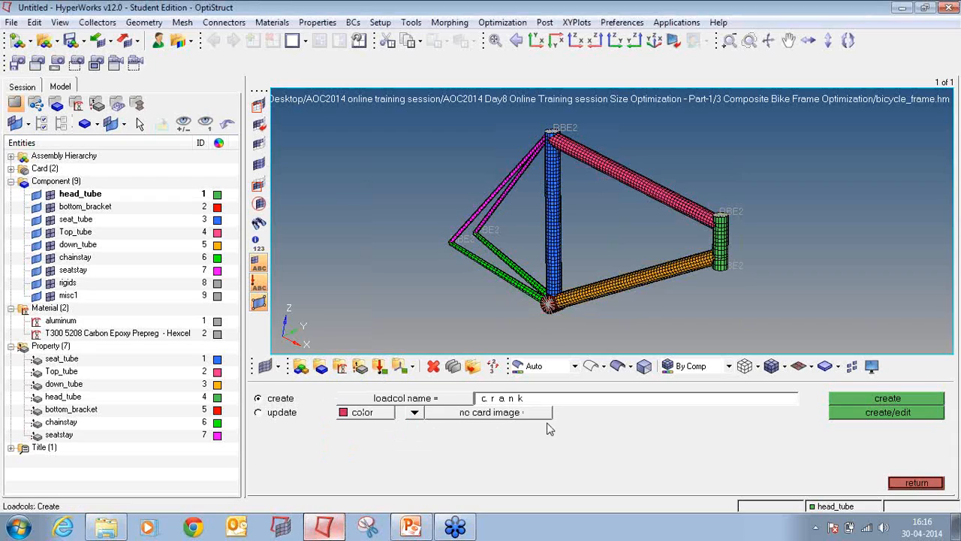
click(865, 394)
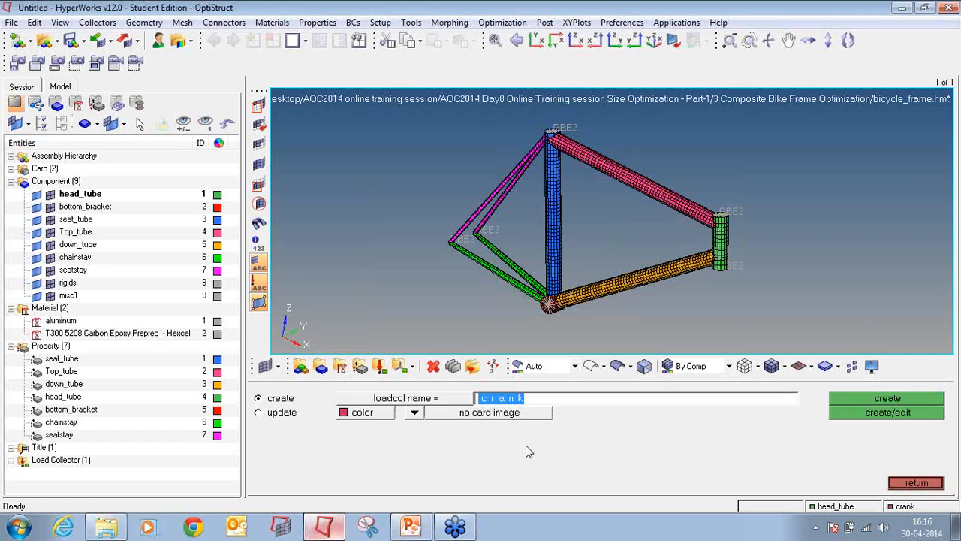
Create a second load collector named spcs in cyan, without a card image.
text(spcs)
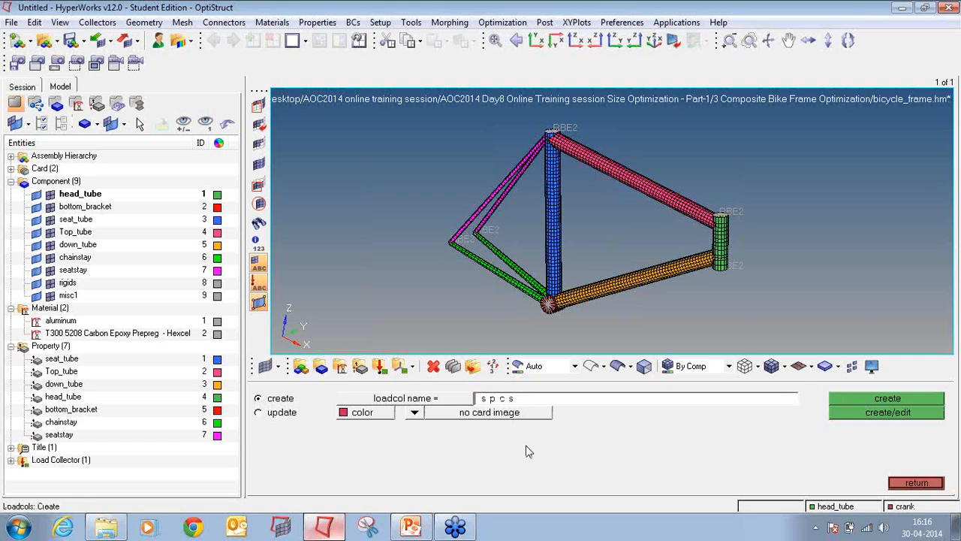
click(381, 413)
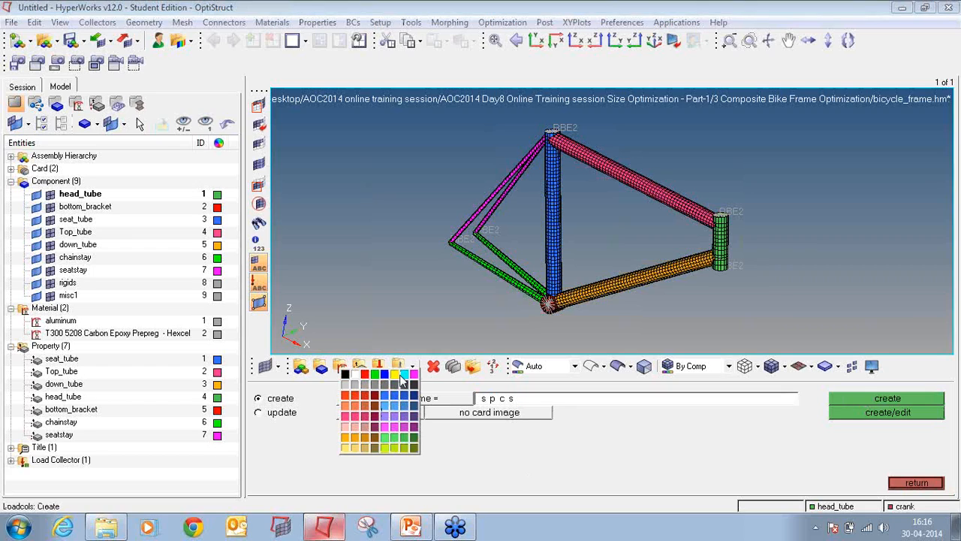
click(404, 375)
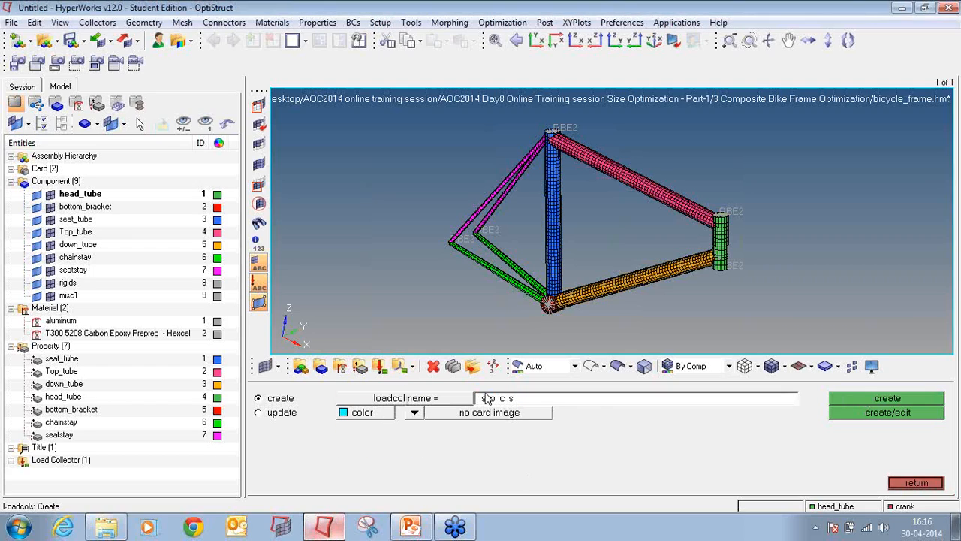
click(876, 399)
Expand the load collectors in the model tree and collapse the properties, materials and components.
click(12, 460)
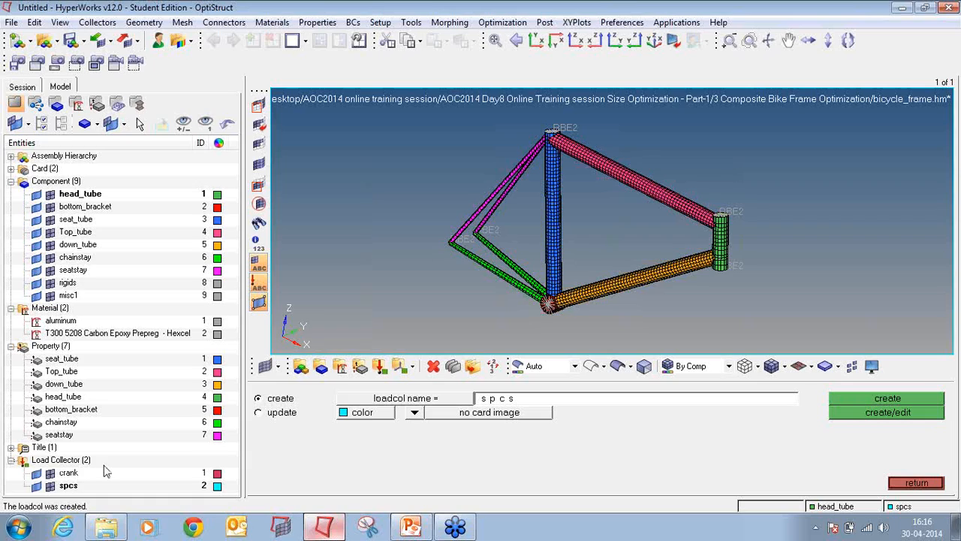
click(12, 346)
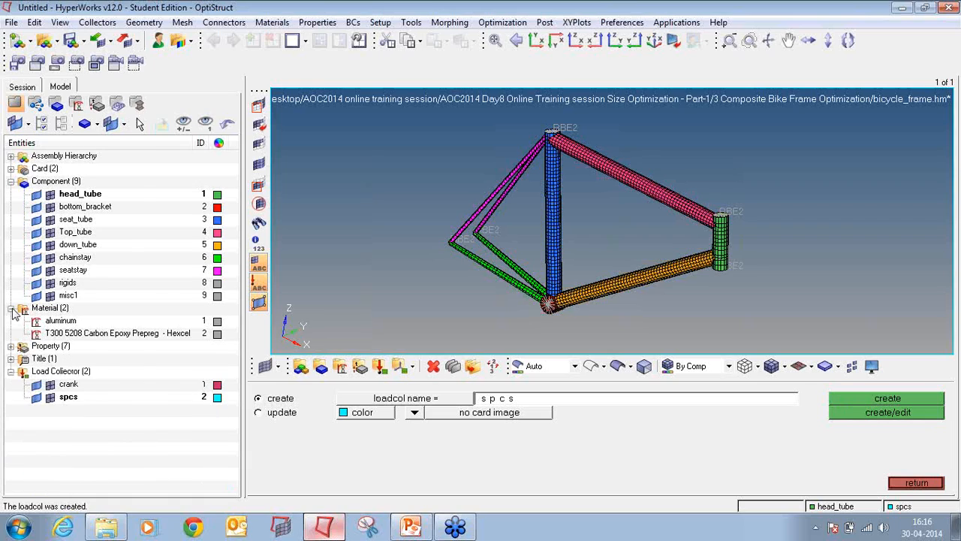
click(12, 308)
click(12, 181)
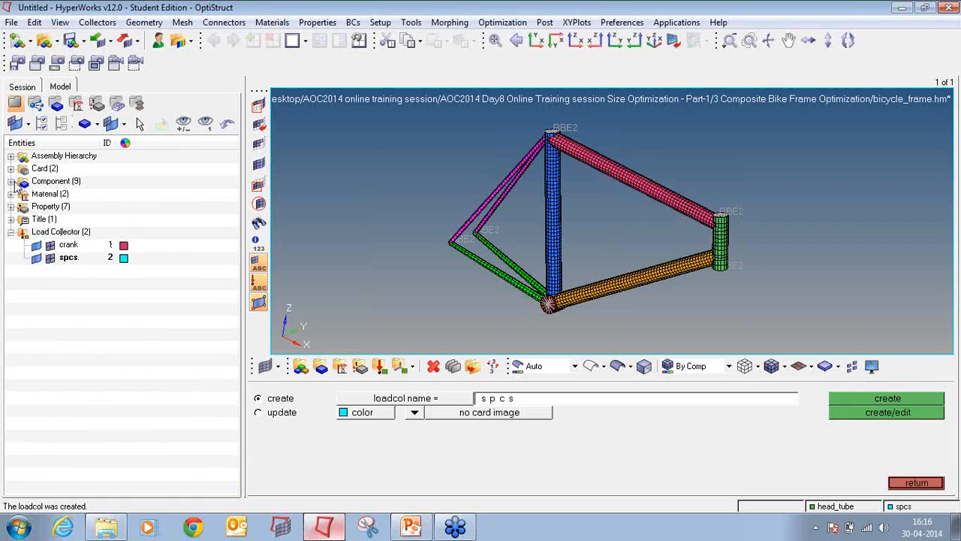
Start creating forces and make the crank load collector current.
click(917, 483)
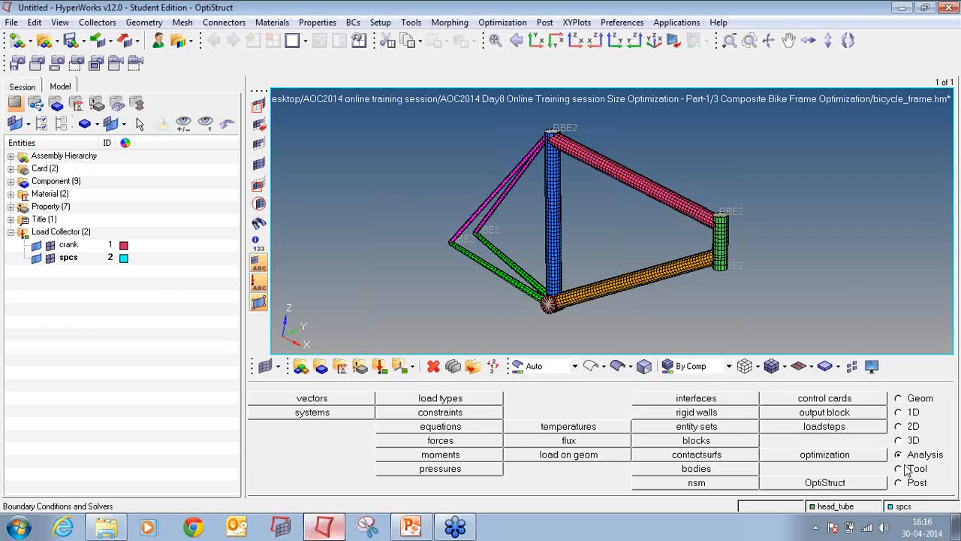
click(443, 440)
right_click(65, 245)
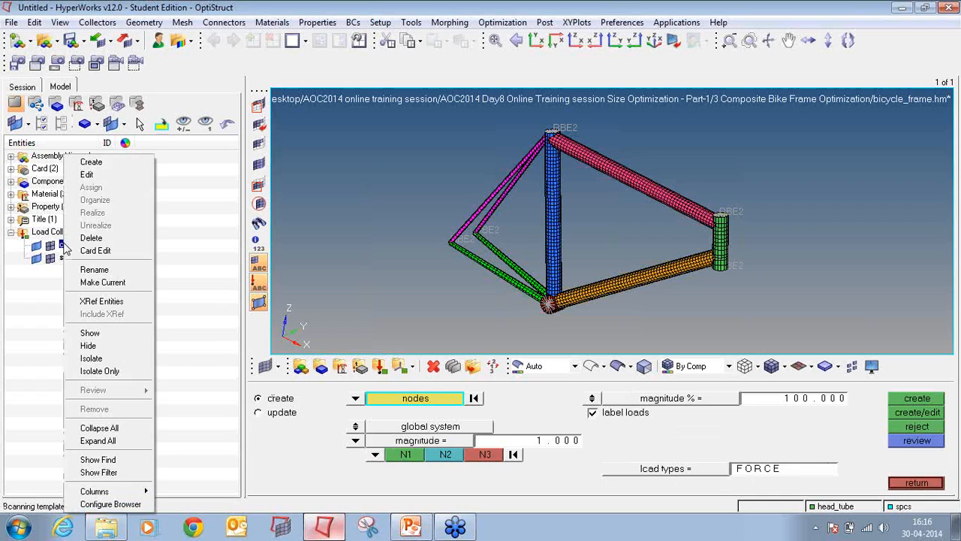
click(120, 283)
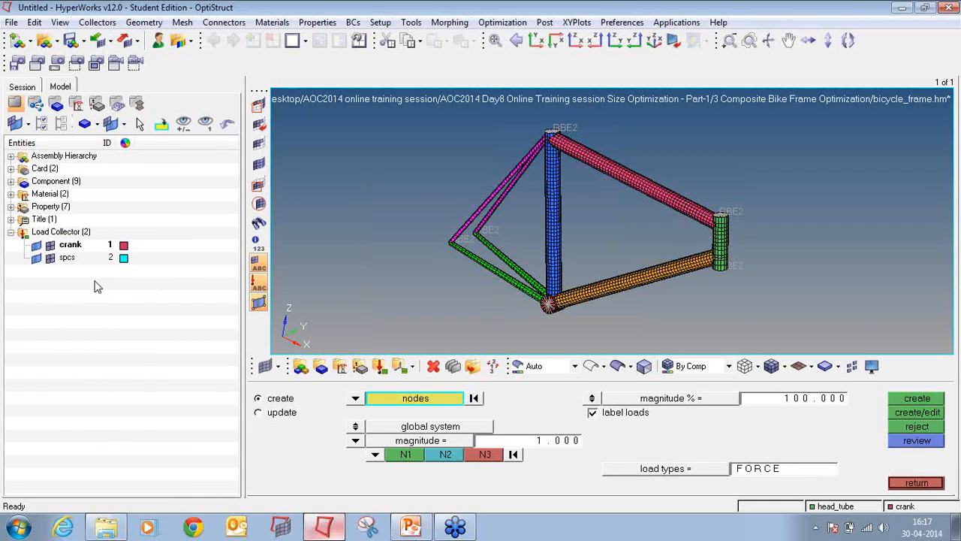
right_click(66, 244)
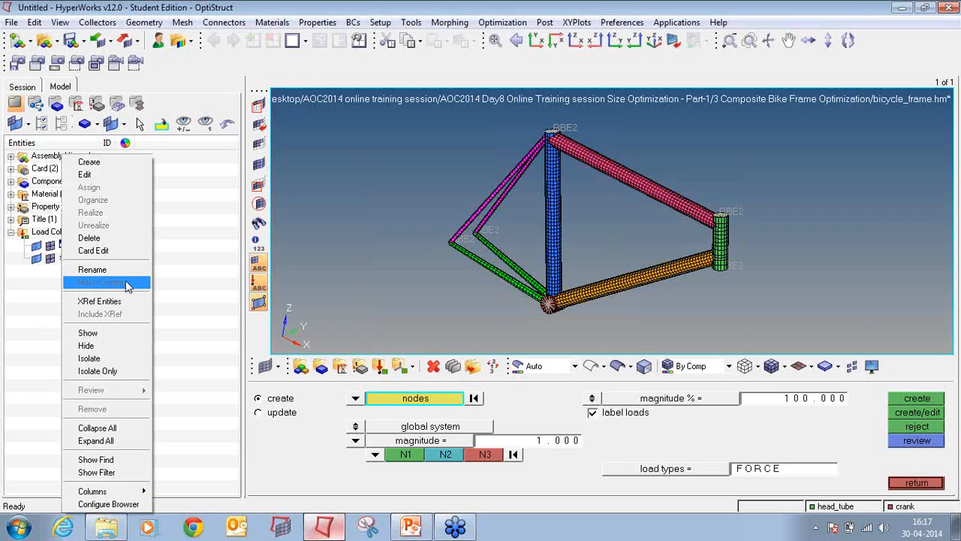
click(200, 300)
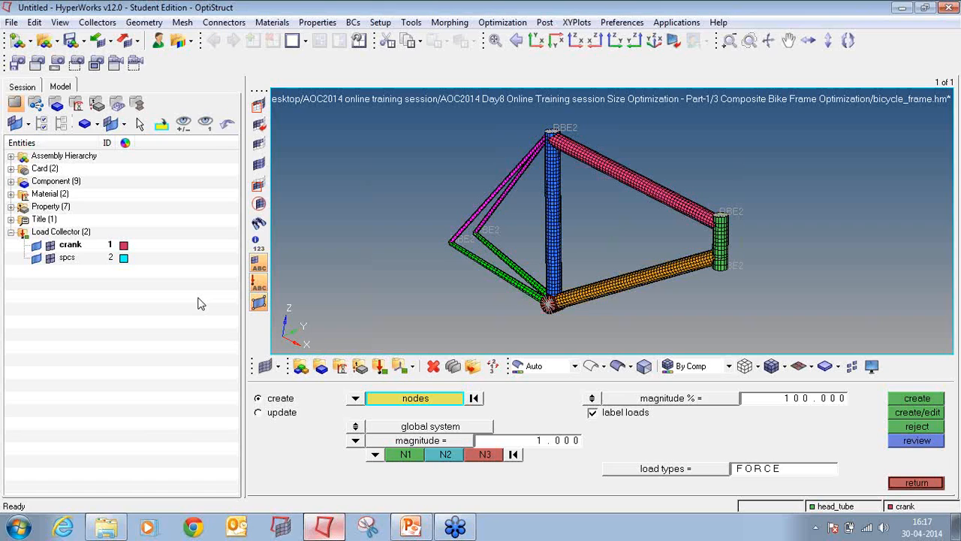
Pick the centre node of the rigid spider on the bottom bracket's near end and set the force magnitude to -100 along the z-axis.
ctrl+right_drag(609, 299, 636, 272)
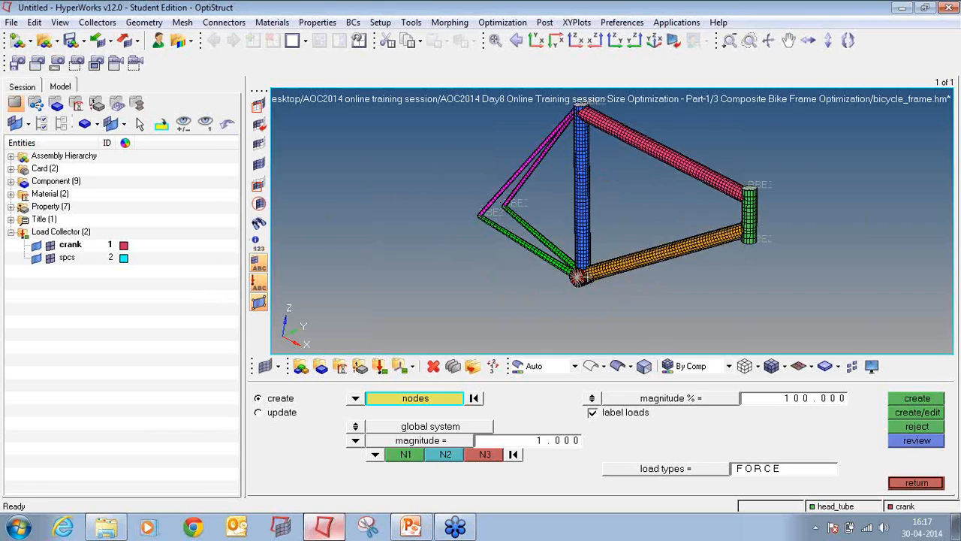
ctrl+scroll(578, 279, up, 10)
click(559, 262)
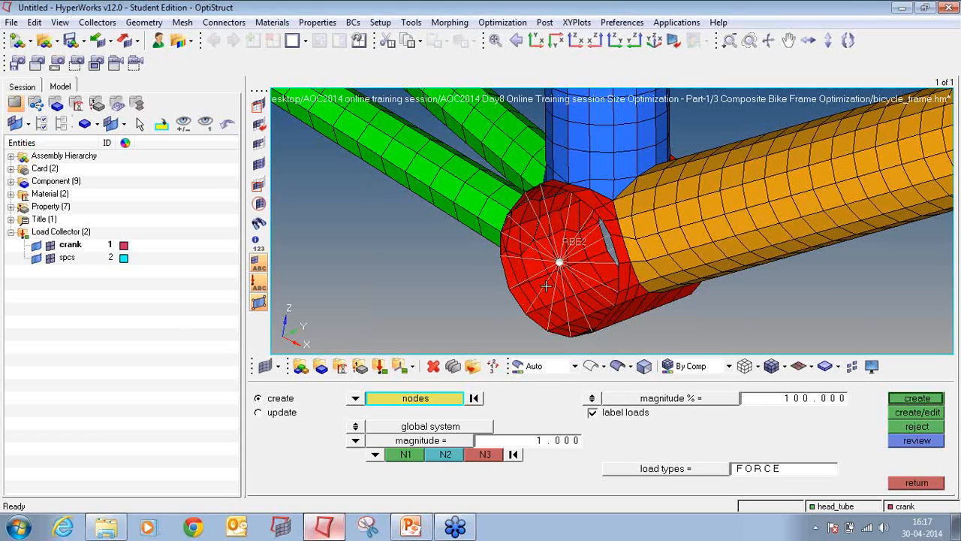
click(569, 444)
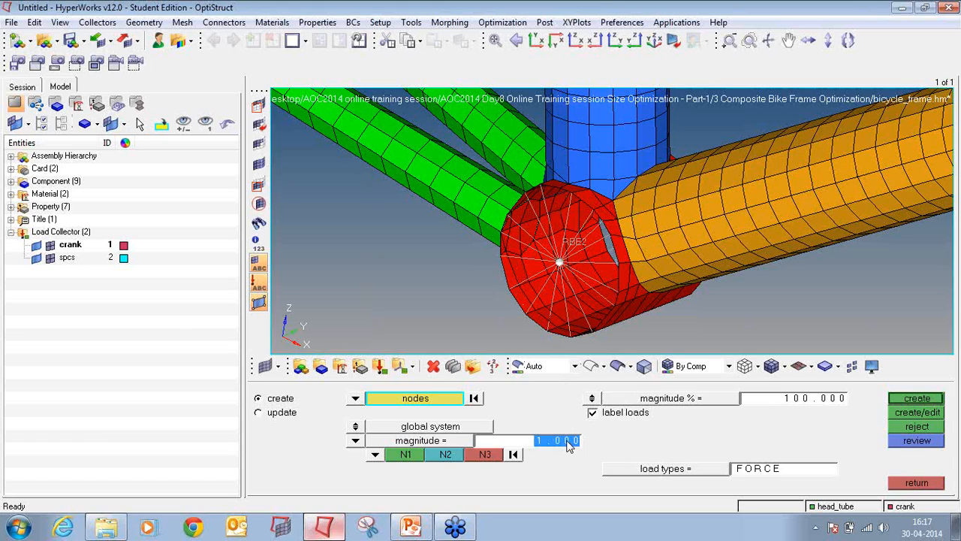
key(BackSpace)
text(-100.000)
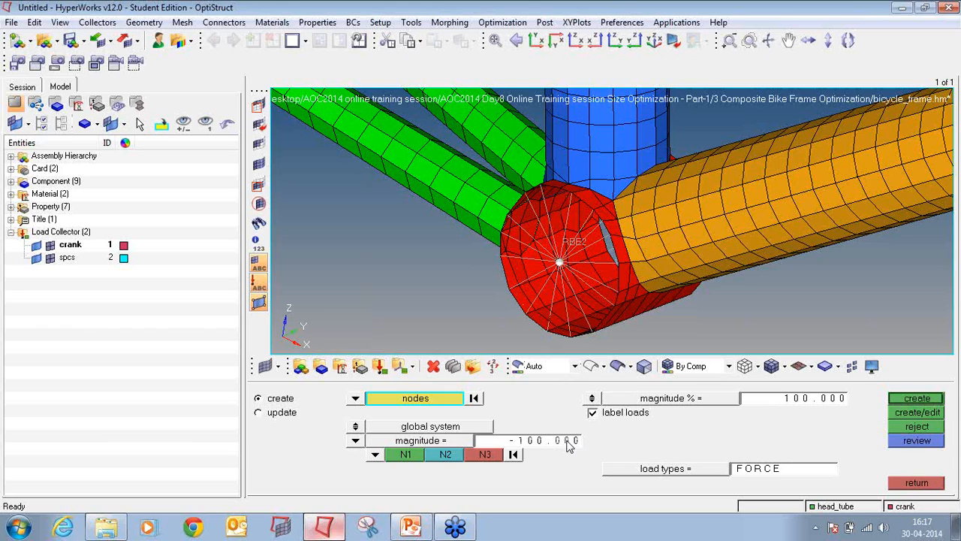
click(374, 455)
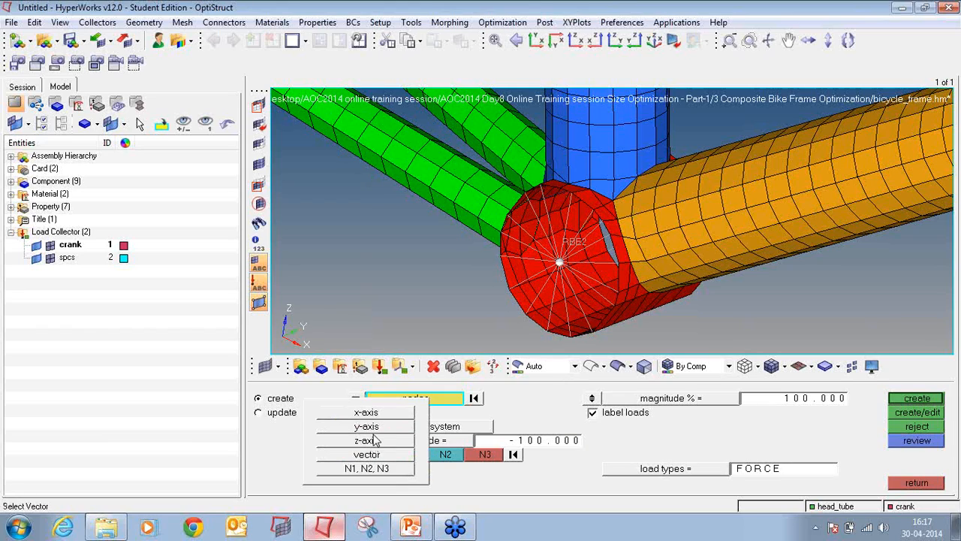
click(376, 441)
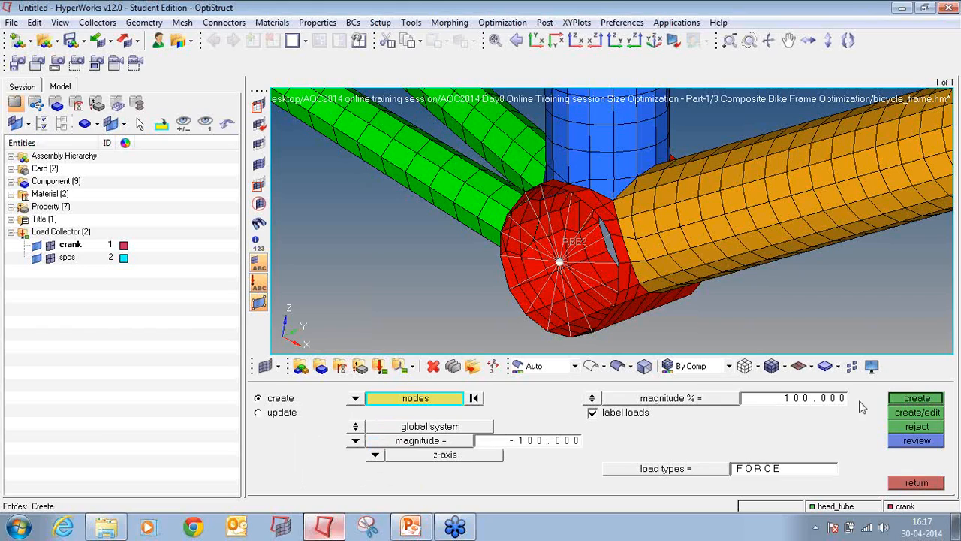
Try the force on the bottom bracket's near-end centre node, inspect it on the frame, and reject it.
click(903, 401)
scroll(639, 250, down, 4)
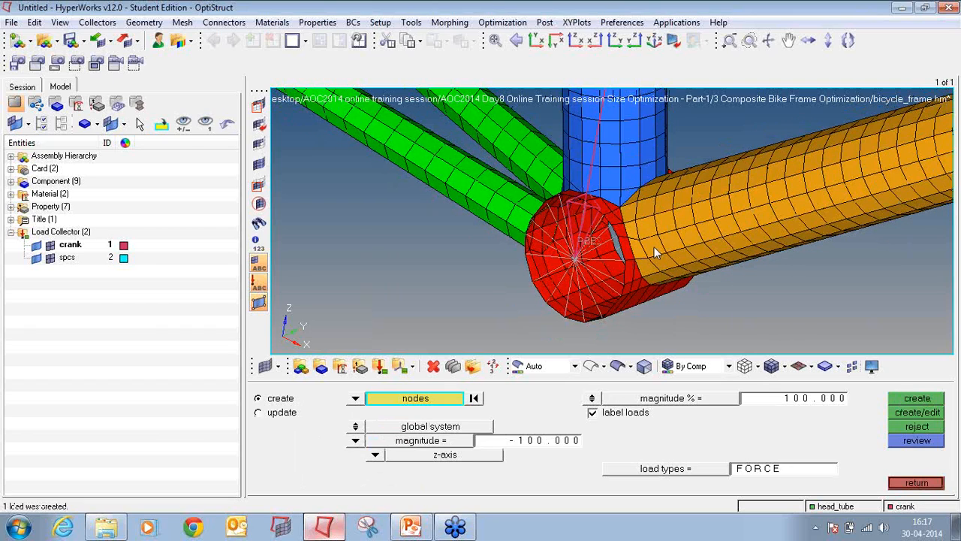
scroll(618, 257, down, 4)
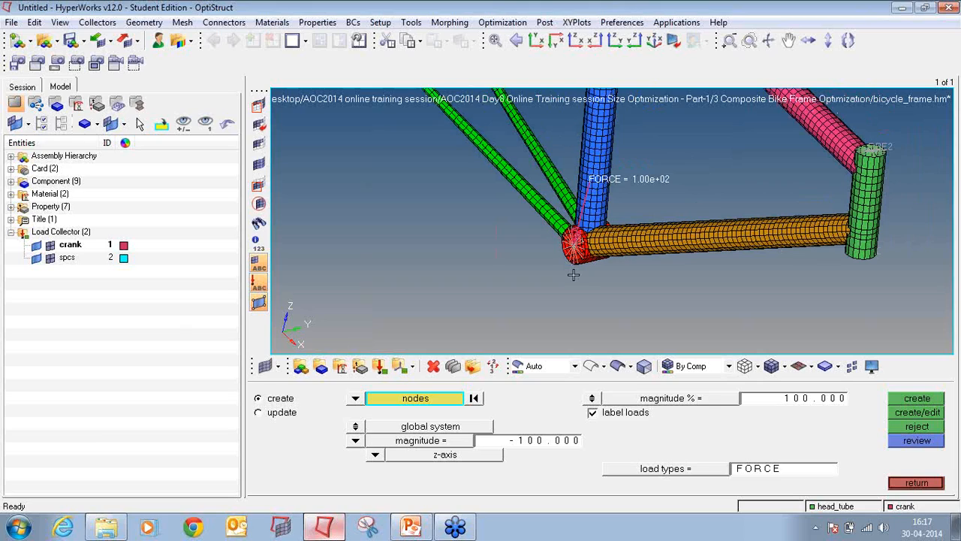
click(902, 427)
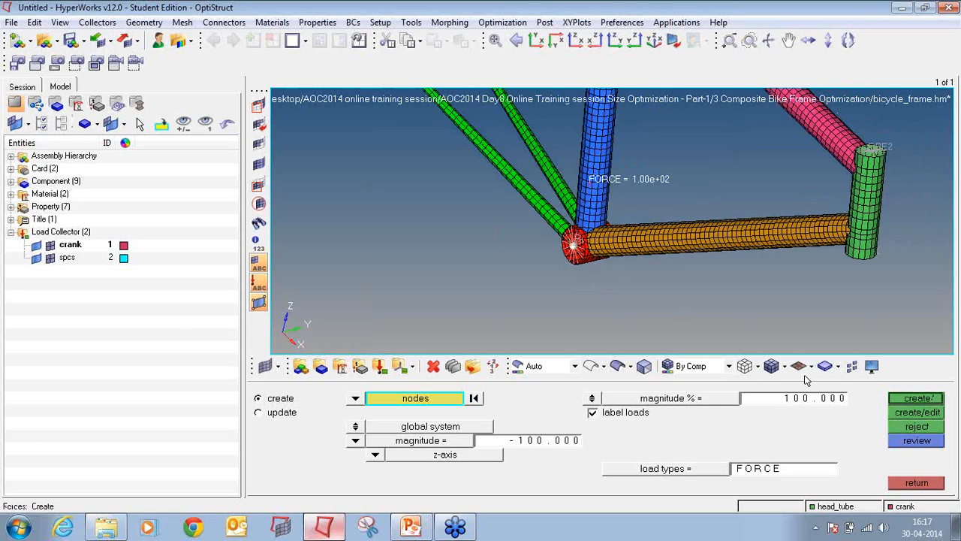
Apply the -100 z-axis force to the centre node of the rigid spider on the bottom bracket's opposite end.
click(481, 399)
ctrl+drag(682, 247, 500, 256)
ctrl+scroll(754, 211, up, 5)
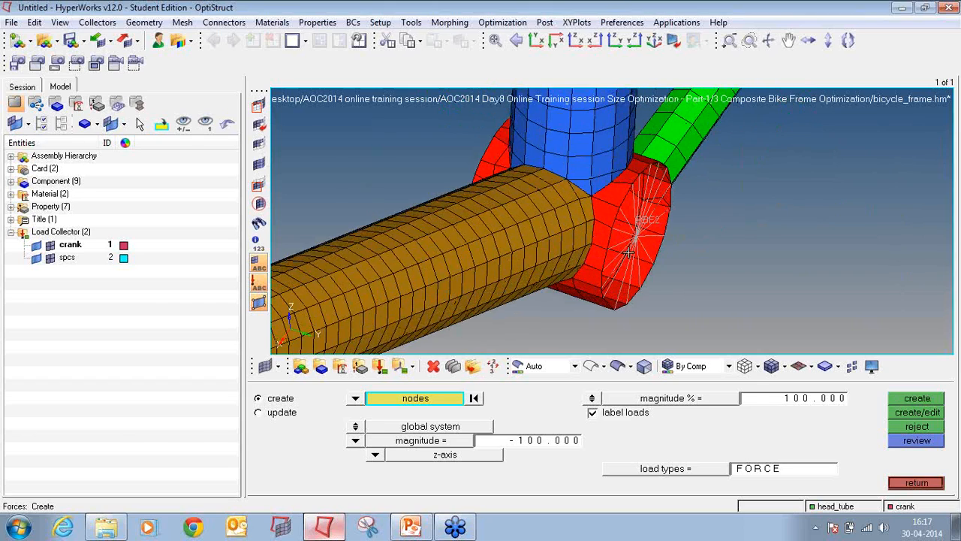
click(636, 237)
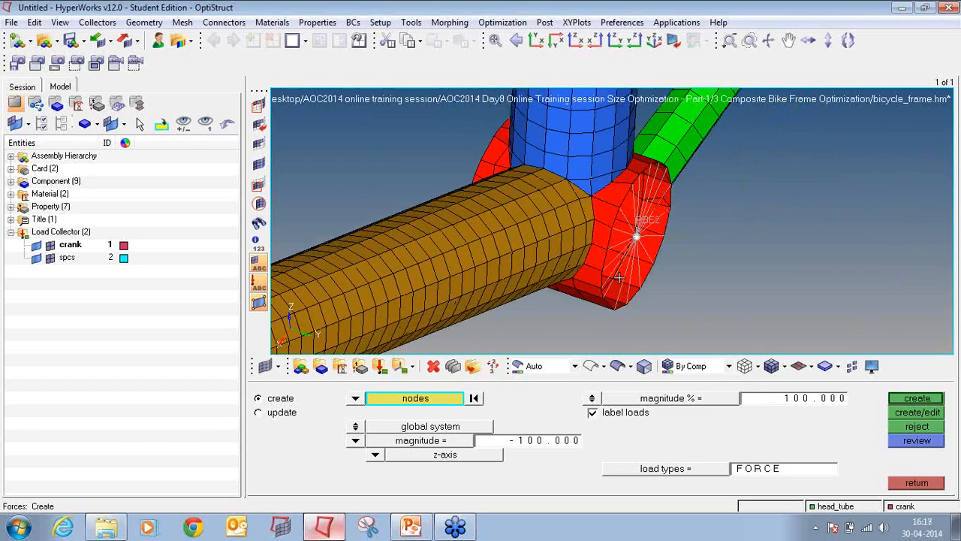
click(916, 399)
ctrl+drag(764, 282, 584, 239)
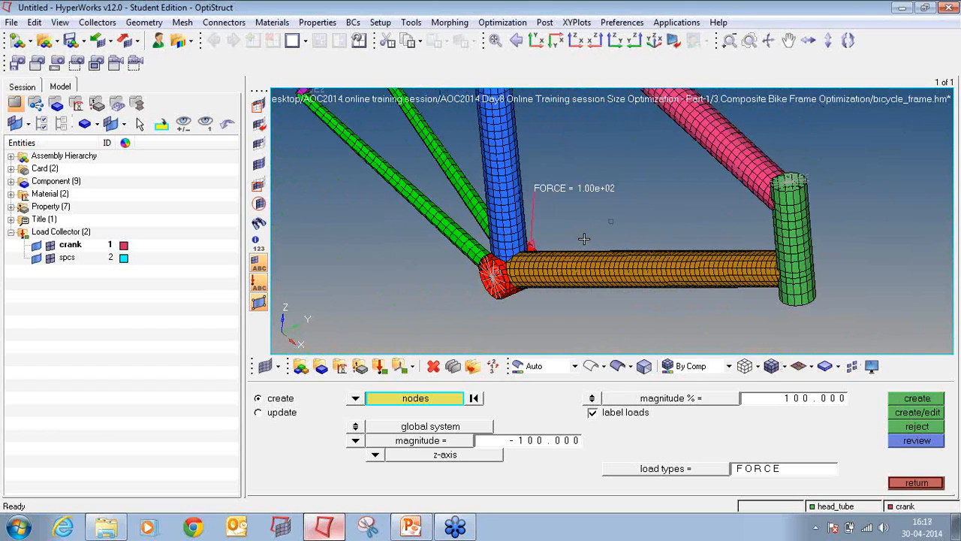
click(916, 482)
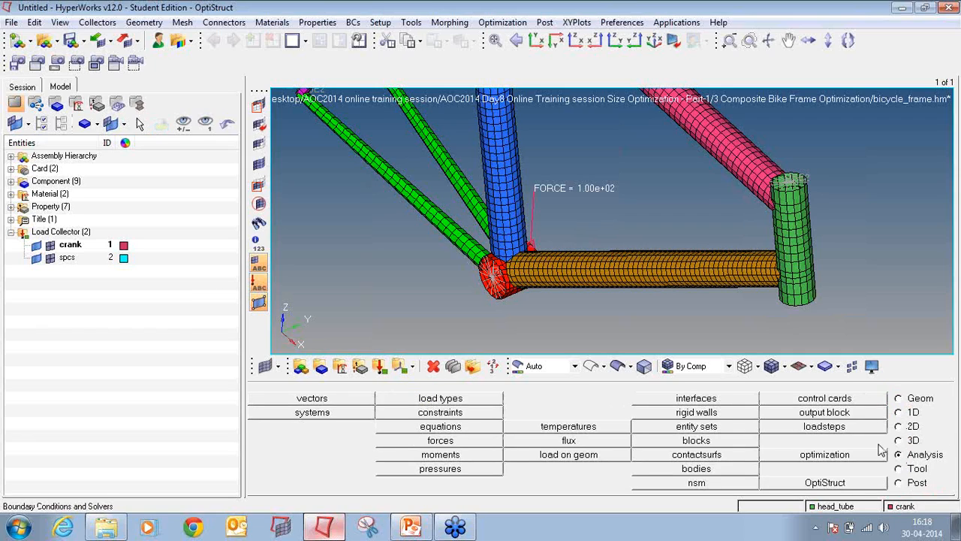
Apply a moment of magnitude 100 about the x-axis to the centre node of the rigid spider on the bottom bracket's near end.
click(470, 455)
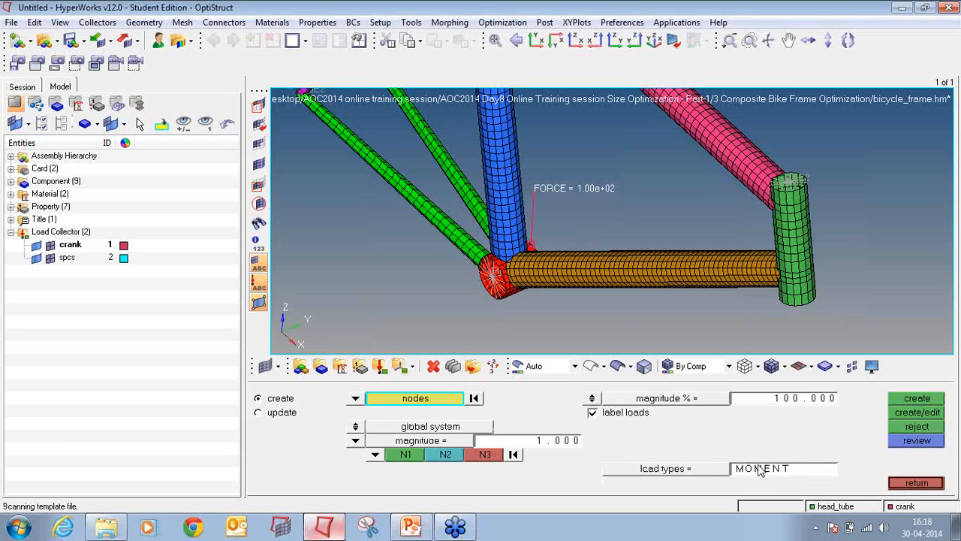
click(937, 484)
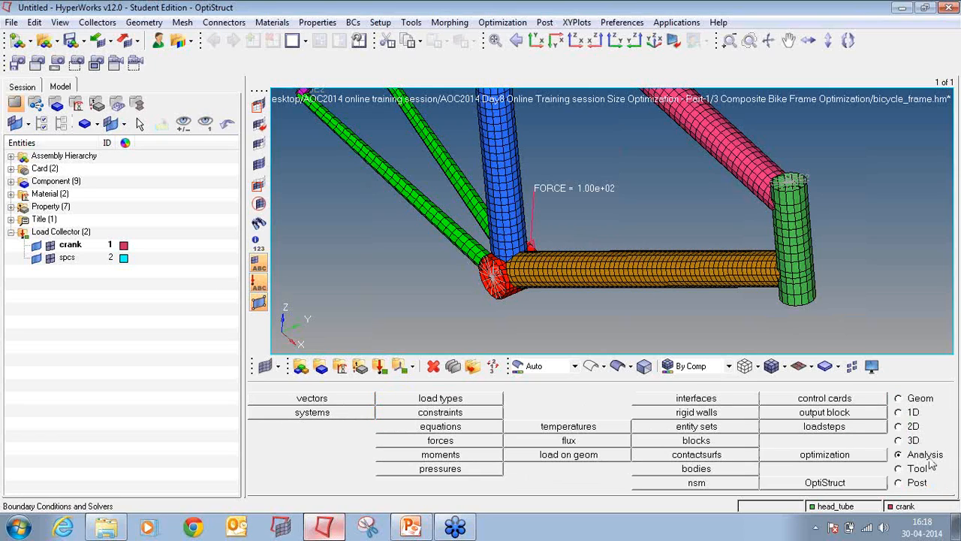
click(425, 455)
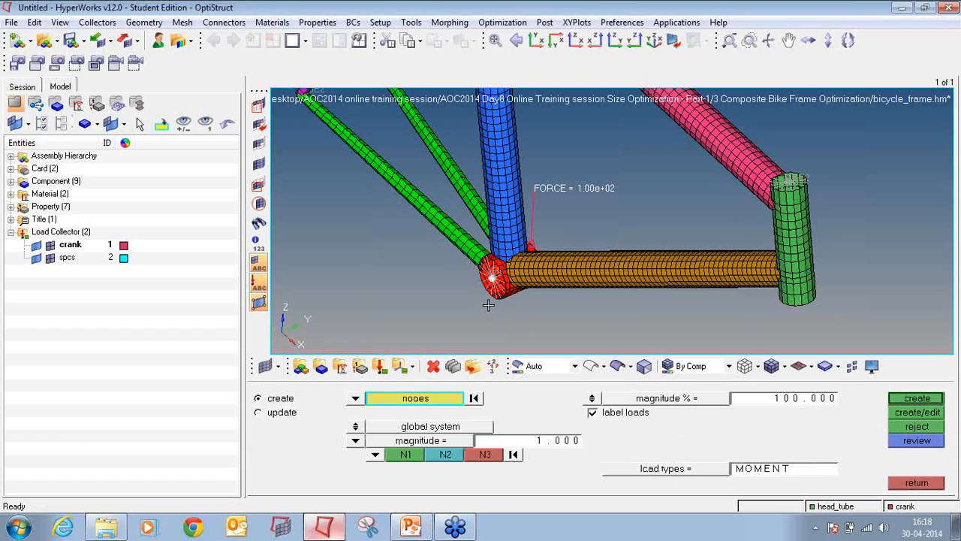
click(541, 440)
text(100)
key(Return)
click(375, 456)
click(373, 409)
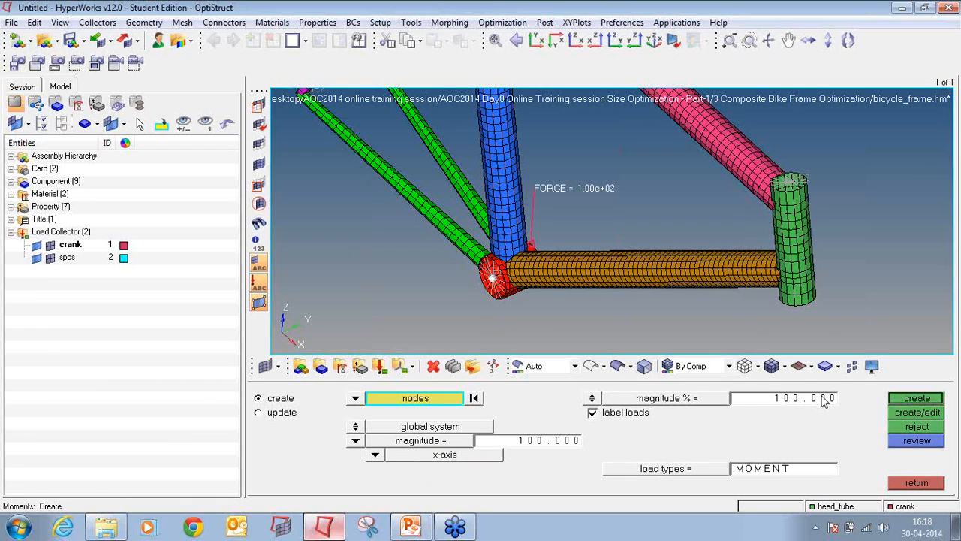
click(902, 401)
scroll(522, 219, down, 3)
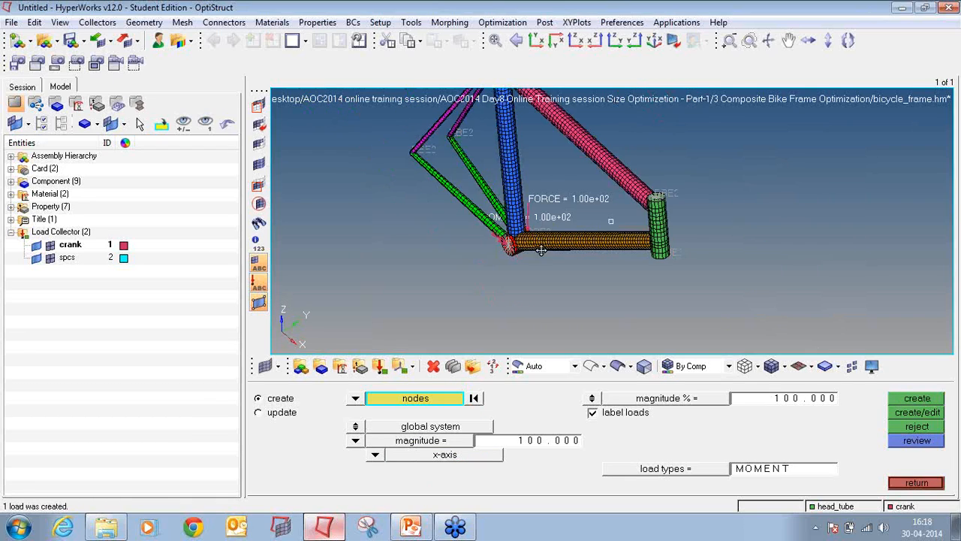
ctrl+drag(540, 248, 579, 225)
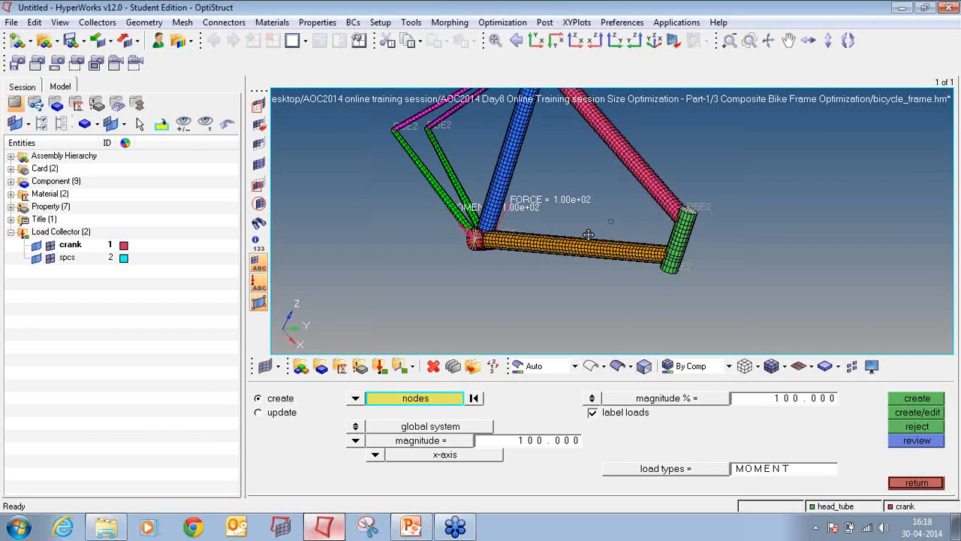
mouse_move(588, 235)
ctrl+mouse_down()
mouse_move(471, 207)
mouse_move(458, 240)
mouse_move(511, 219)
mouse_move(489, 203)
mouse_move(588, 236)
ctrl+mouse_up()
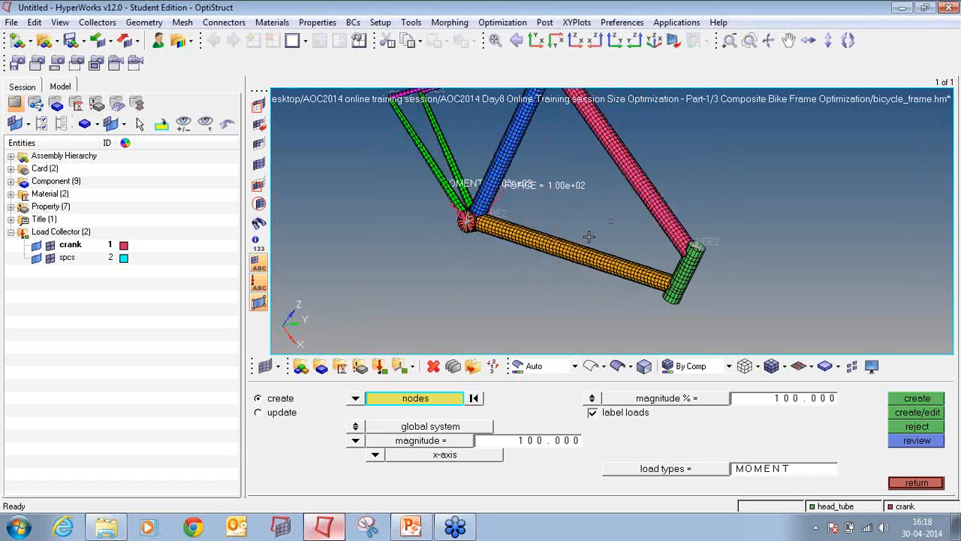
click(936, 487)
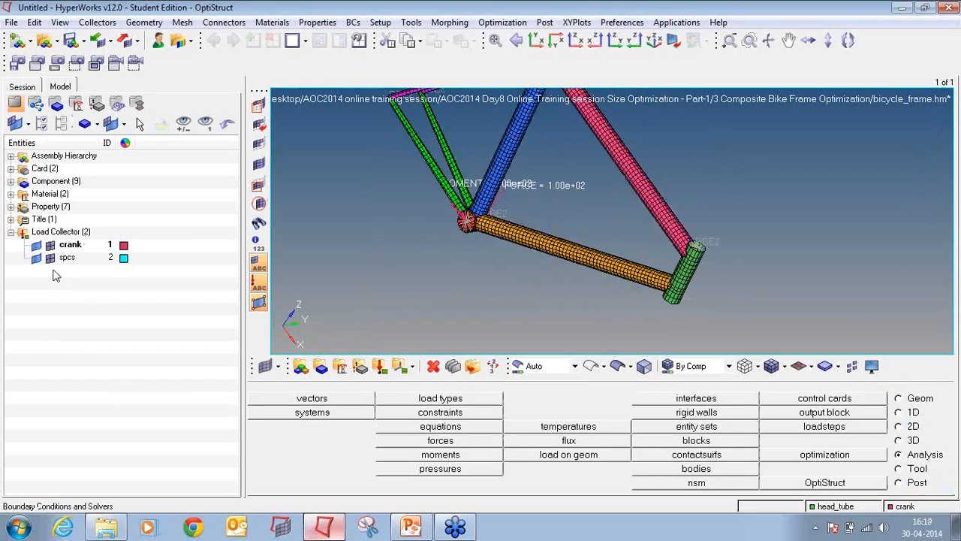
Make the spcs load collector current and start creating constraints.
right_click(66, 259)
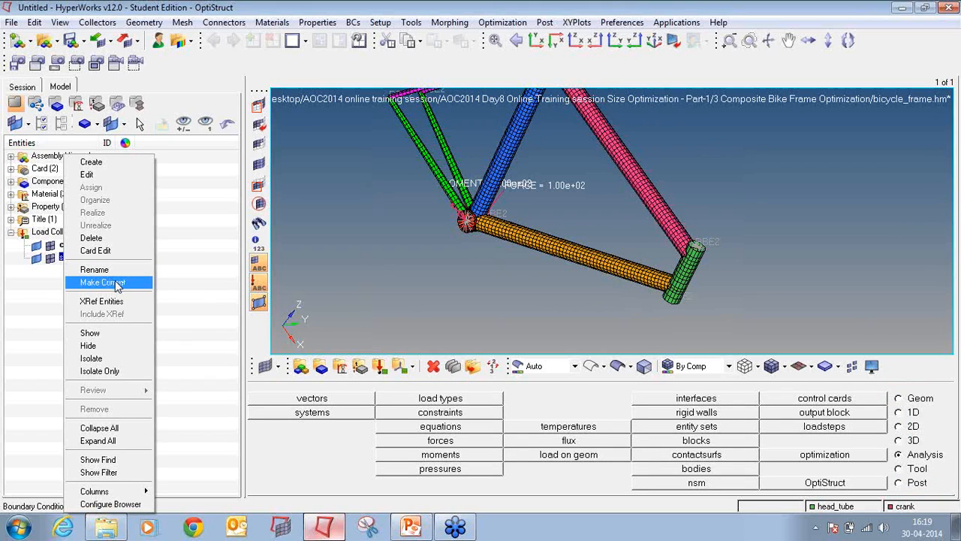
click(116, 283)
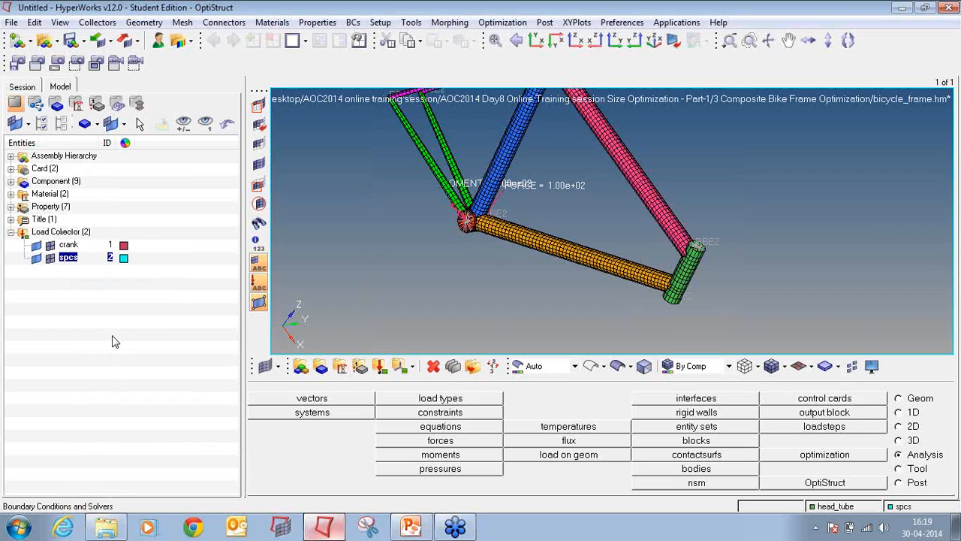
click(445, 416)
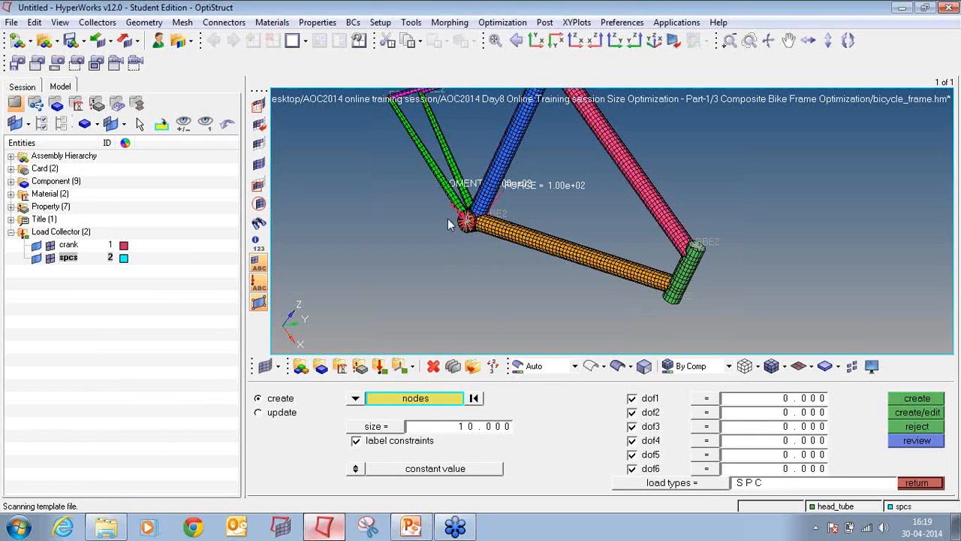
Pick the centre nodes of the rigid spiders at the head tube's upper and lower ends for the constraints.
scroll(700, 255, up, 1)
scroll(700, 254, up, 4)
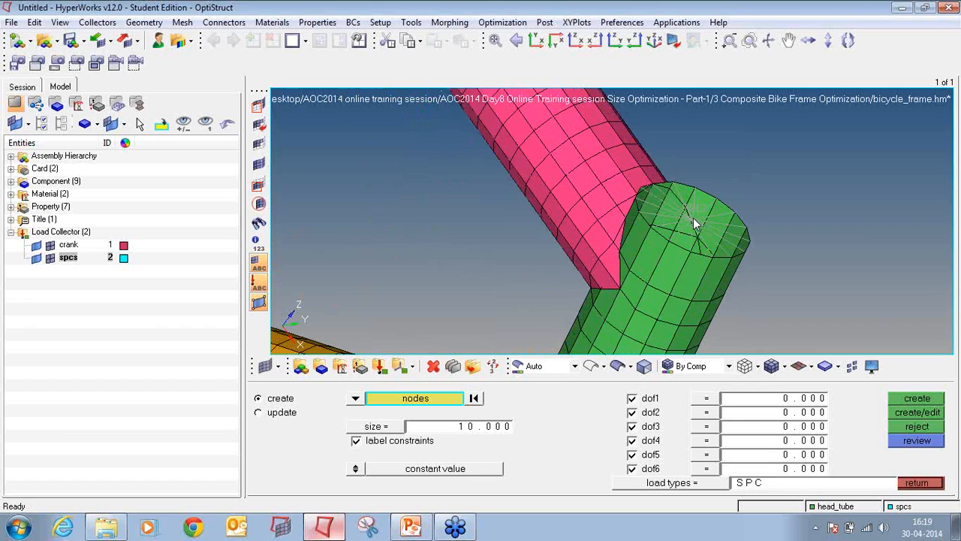
click(693, 219)
scroll(638, 192, down, 3)
ctrl+click(610, 307)
ctrl+drag(610, 308, 665, 247)
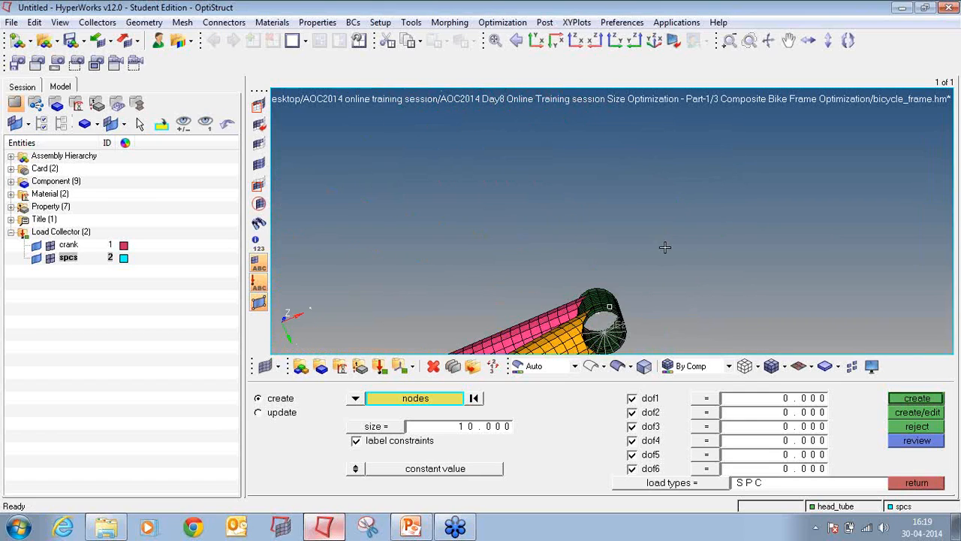
scroll(604, 323, up, 3)
click(610, 339)
scroll(609, 293, down, 5)
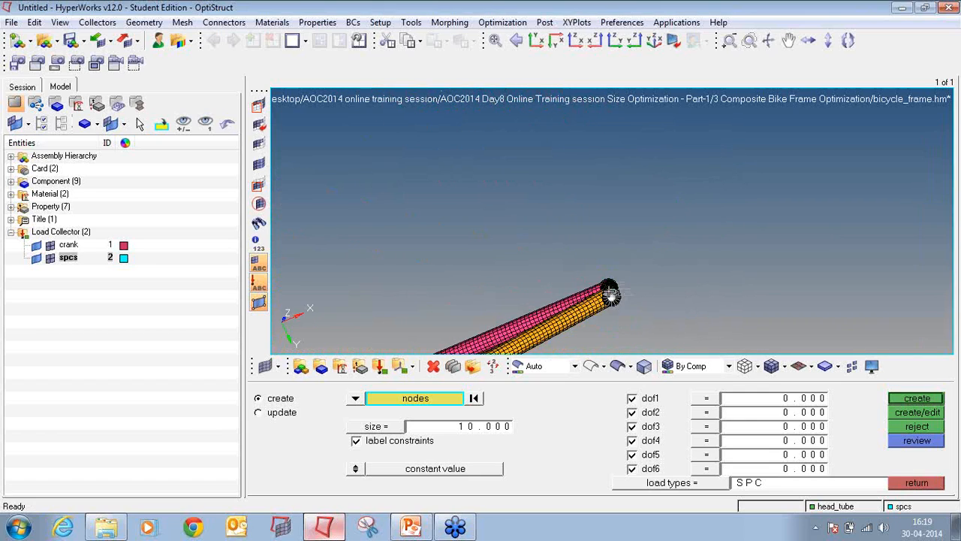
Add the centre nodes of the rigid spiders at both rear dropouts to the constraint selection.
ctrl+drag(623, 235, 572, 317)
scroll(549, 229, up, 5)
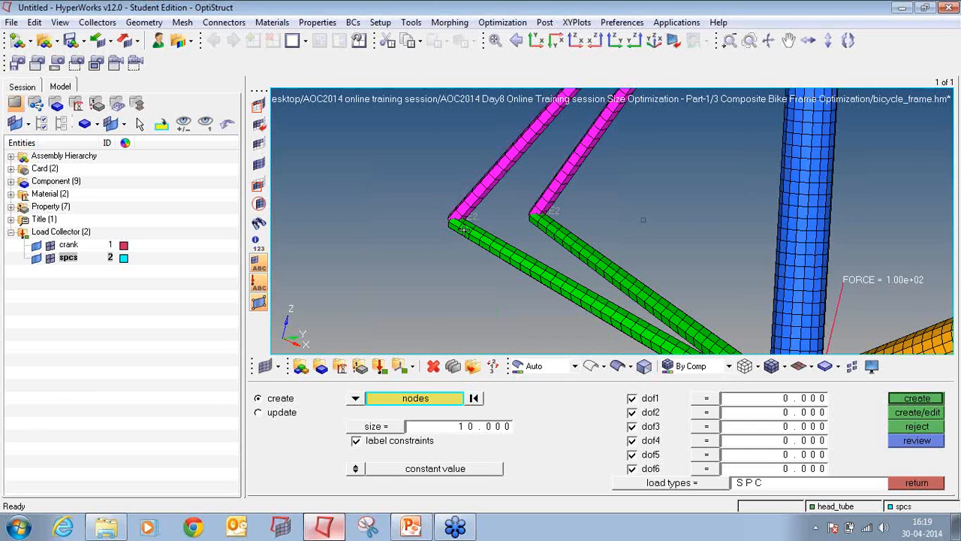
scroll(470, 239, up, 5)
scroll(420, 192, up, 5)
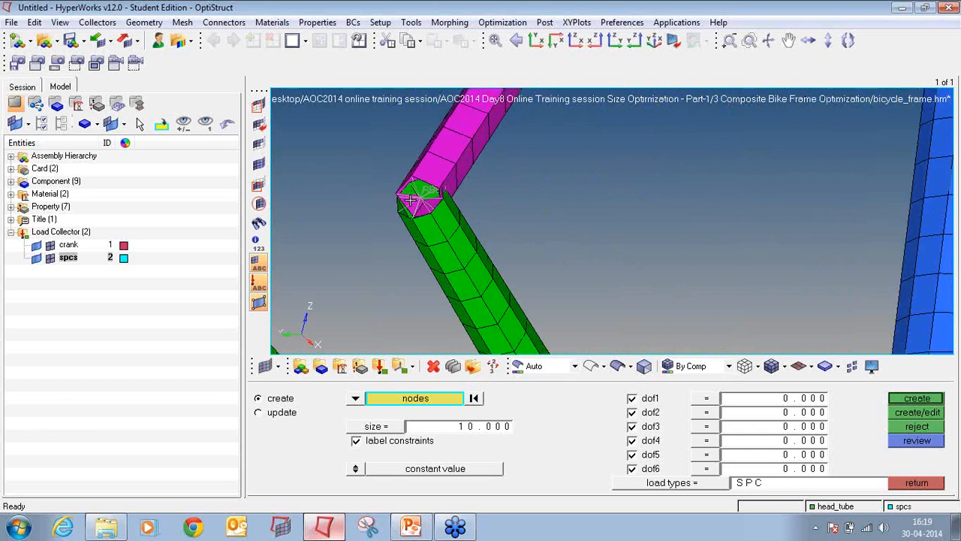
scroll(420, 192, down, 8)
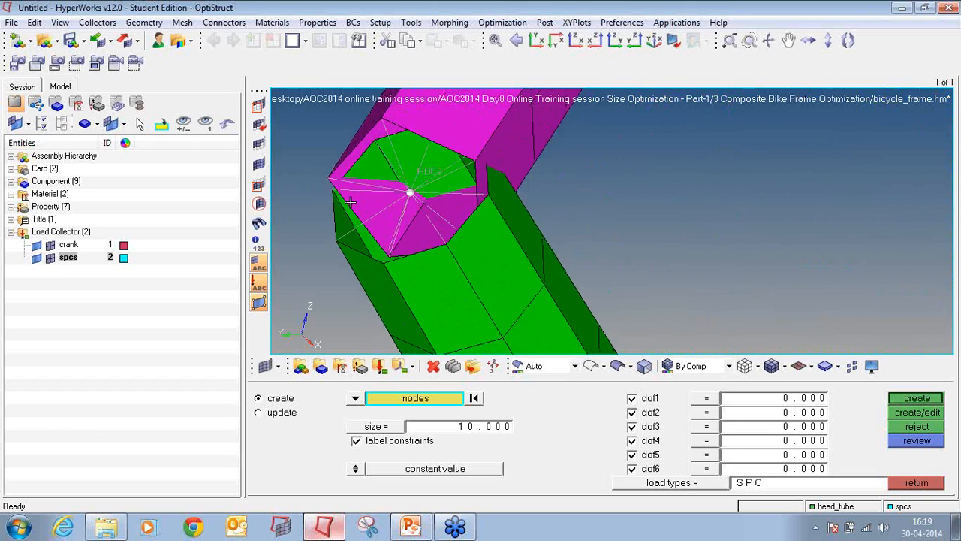
scroll(420, 197, up, 6)
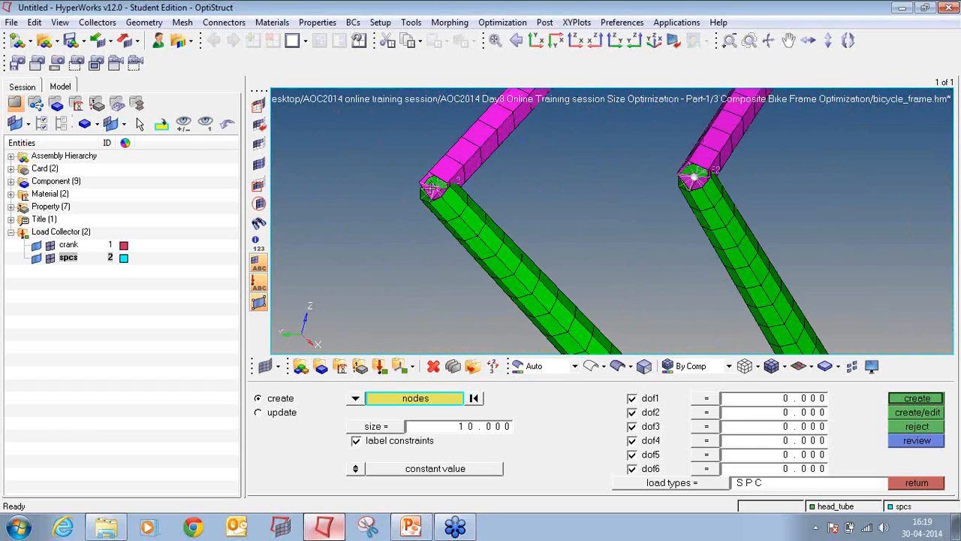
scroll(439, 180, down, 7)
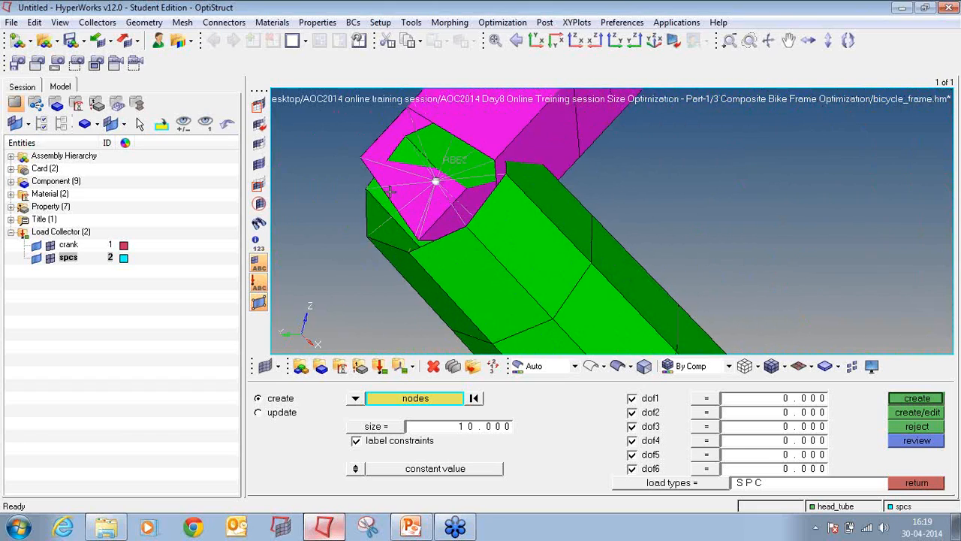
scroll(400, 193, down, 5)
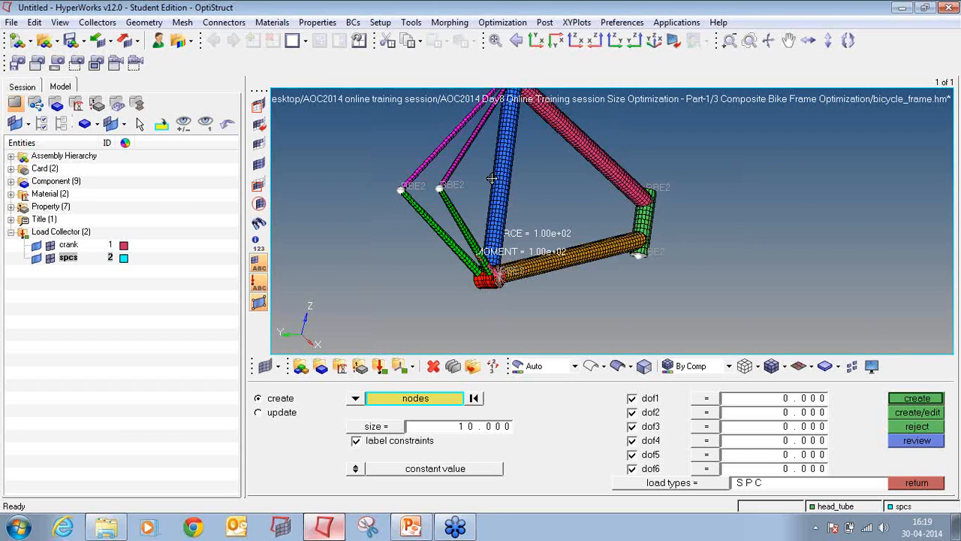
Check the picked nodes on the frame and create SPC constraints on them with dof1 to dof6 fixed at 0.
ctrl+drag(492, 178, 352, 215)
scroll(353, 215, down, 3)
ctrl+right_drag(432, 188, 459, 300)
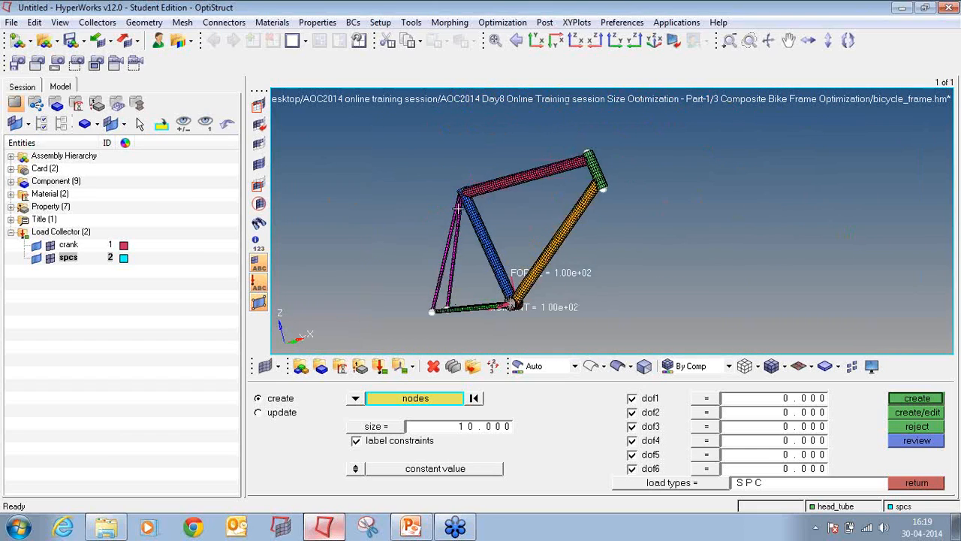
scroll(460, 178, up, 3)
scroll(460, 177, down, 3)
scroll(460, 177, up, 3)
scroll(460, 177, down, 4)
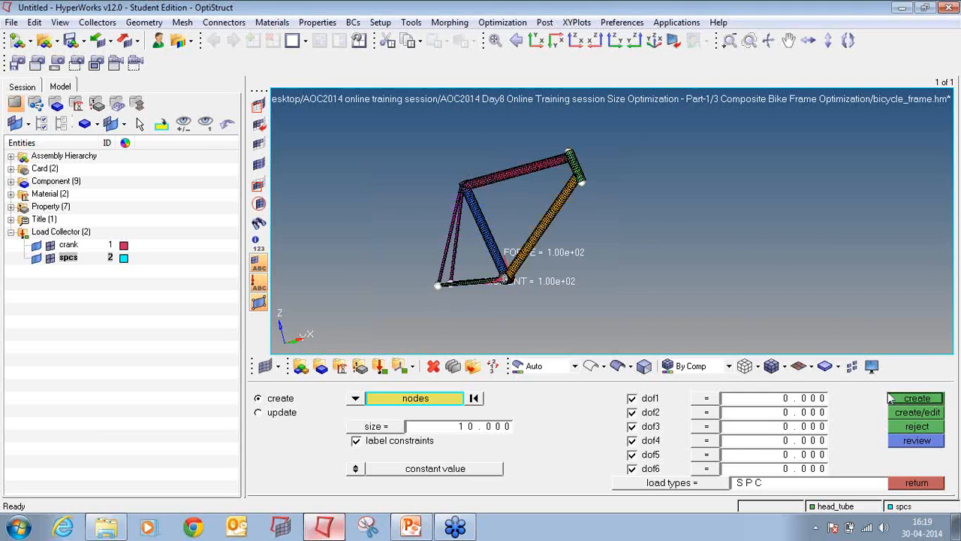
click(911, 402)
ctrl+drag(719, 206, 600, 278)
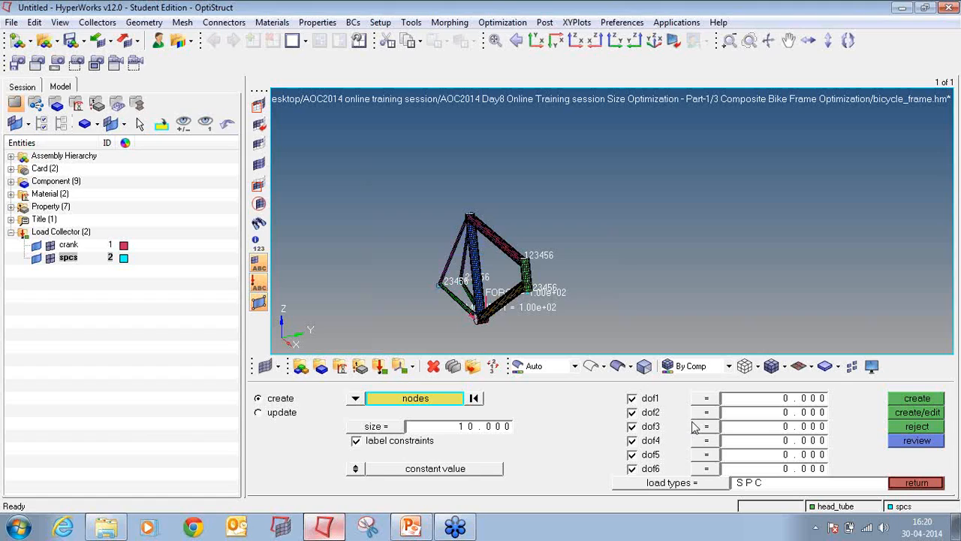
click(916, 482)
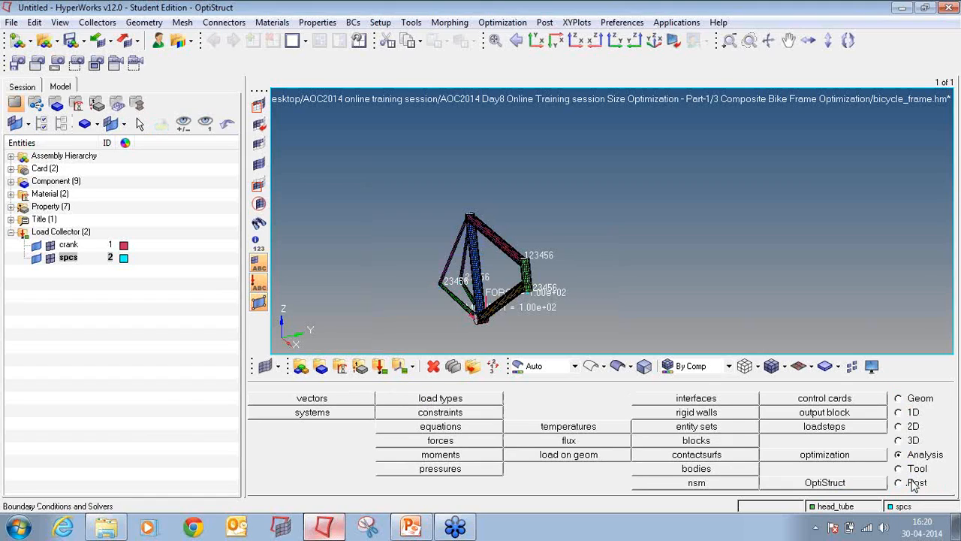
Start a load step named crank with the linear static type.
click(864, 430)
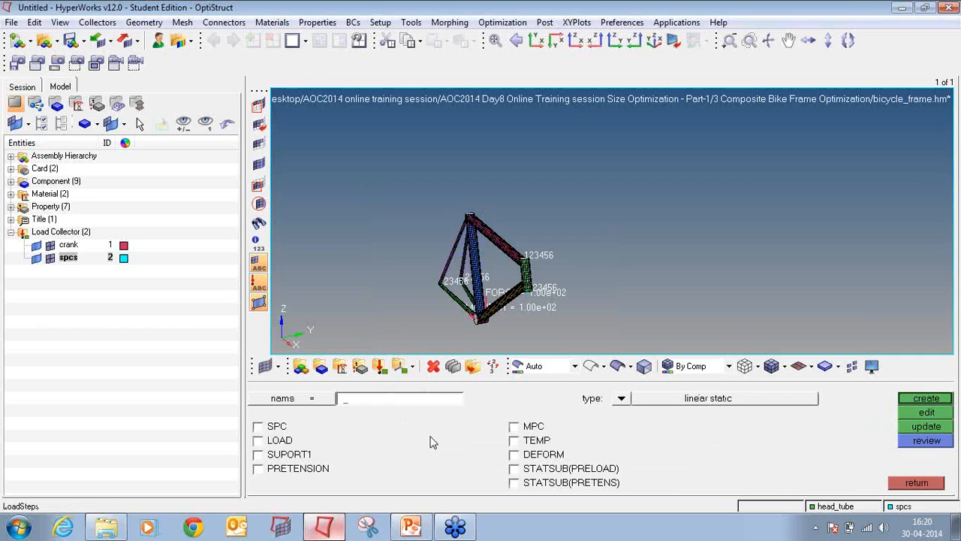
text(crank)
click(621, 398)
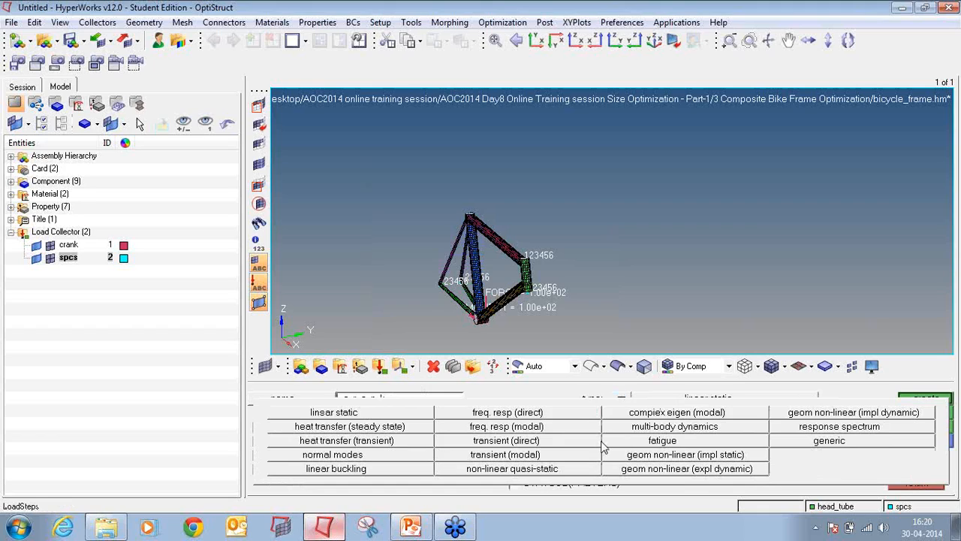
click(344, 418)
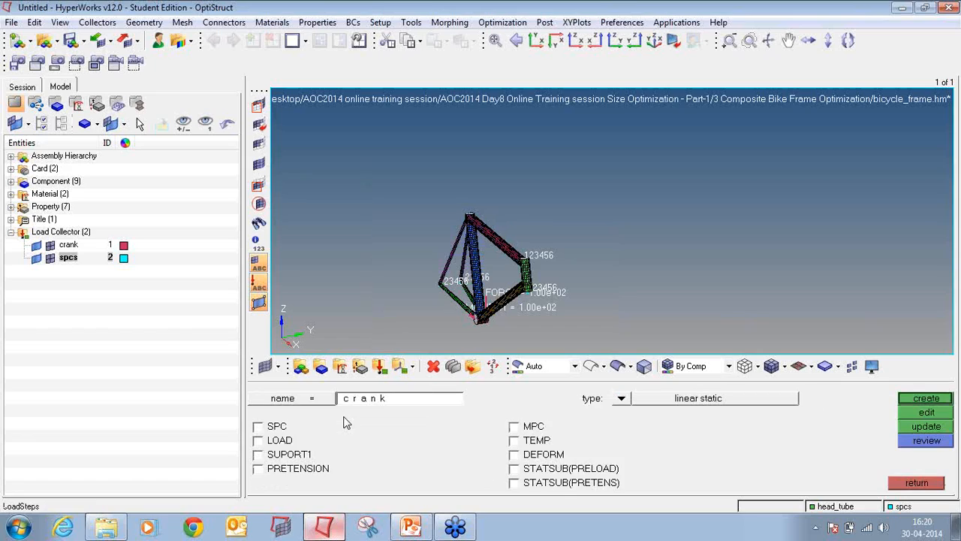
Assign the spcs collector as SPC and the crank collector as LOAD, and create the load step.
click(277, 431)
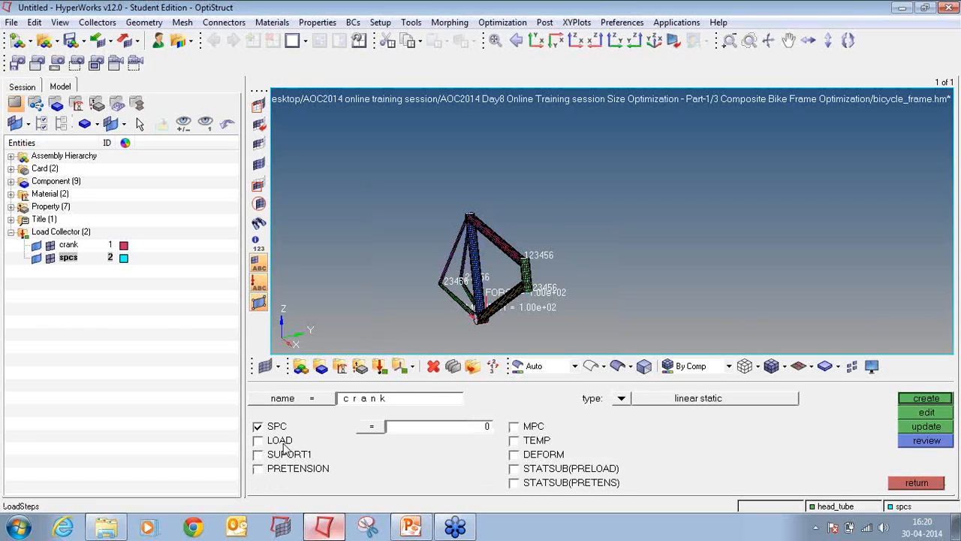
click(284, 444)
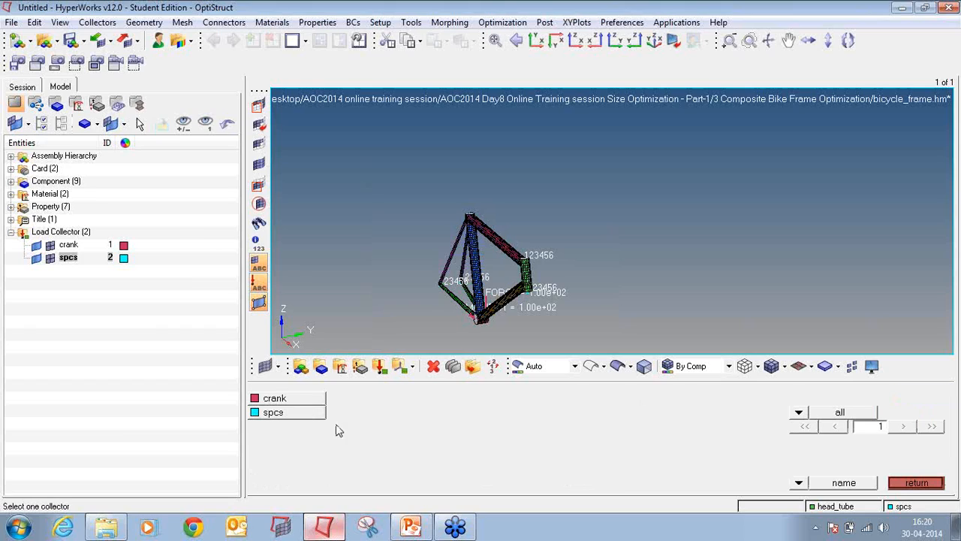
click(414, 440)
click(310, 412)
click(415, 443)
click(283, 398)
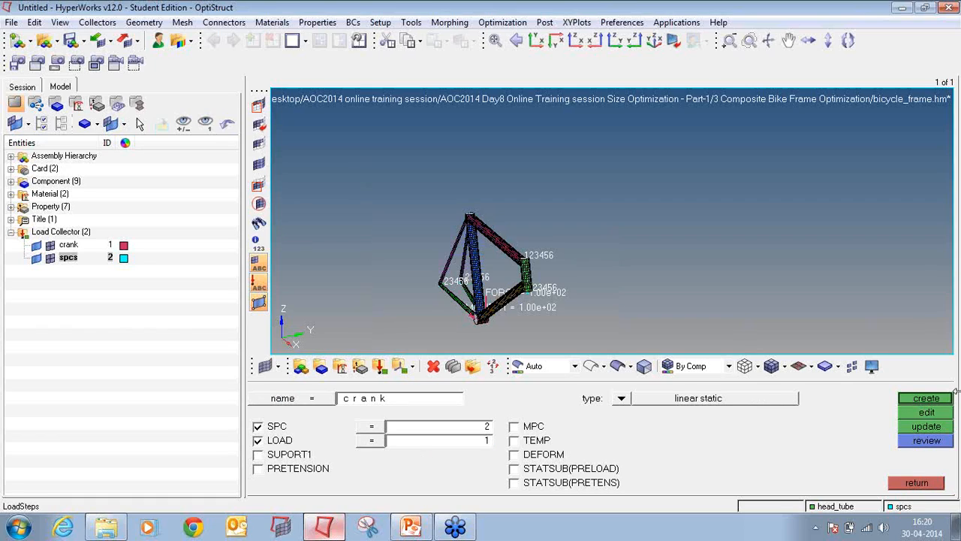
click(948, 403)
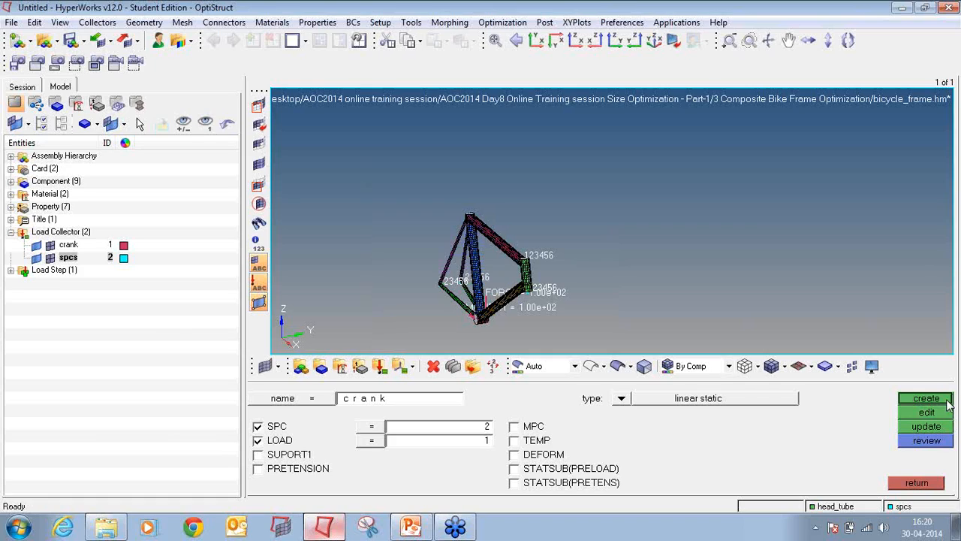
click(10, 269)
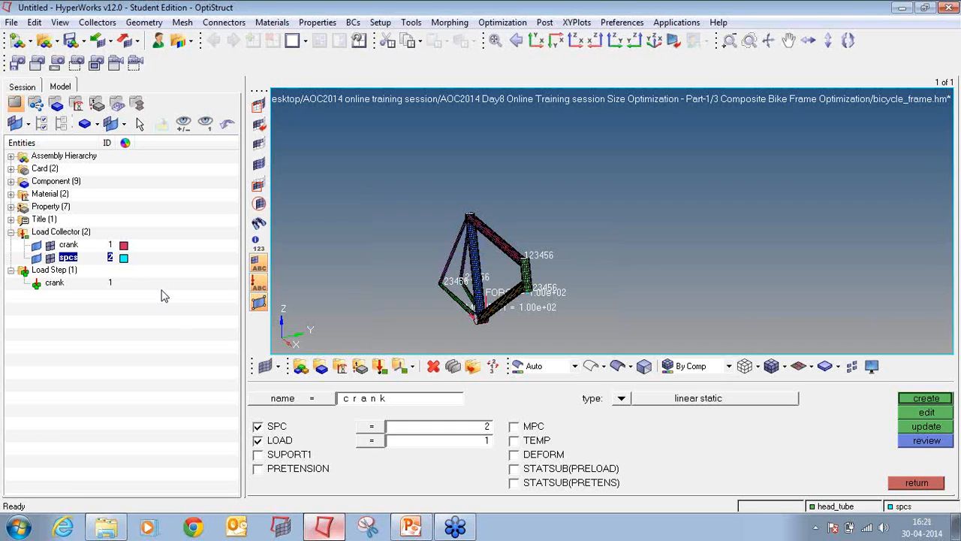
click(929, 483)
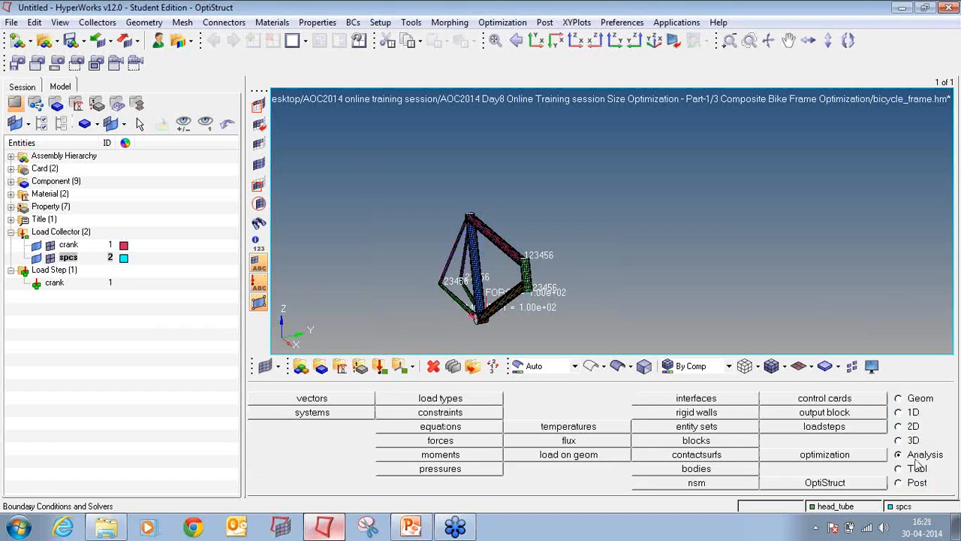
click(828, 455)
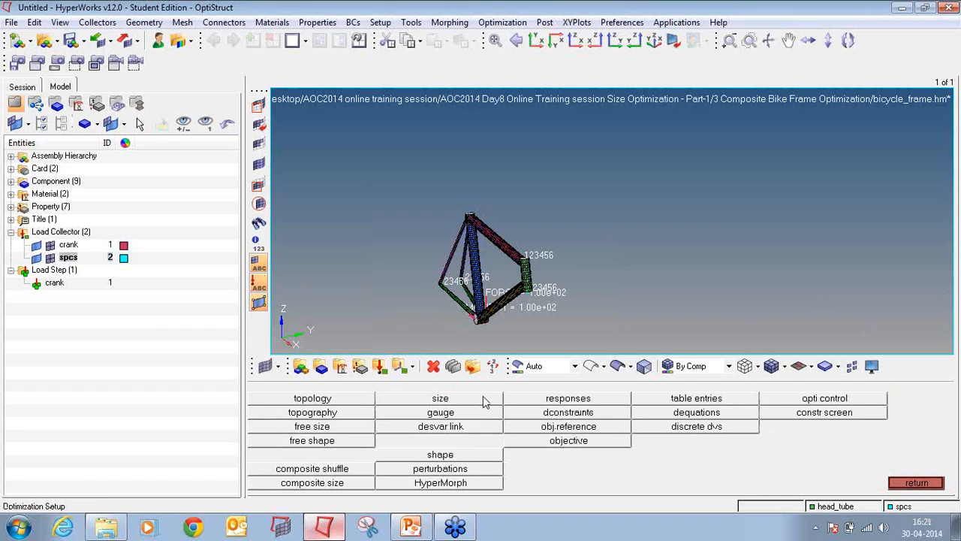
click(916, 483)
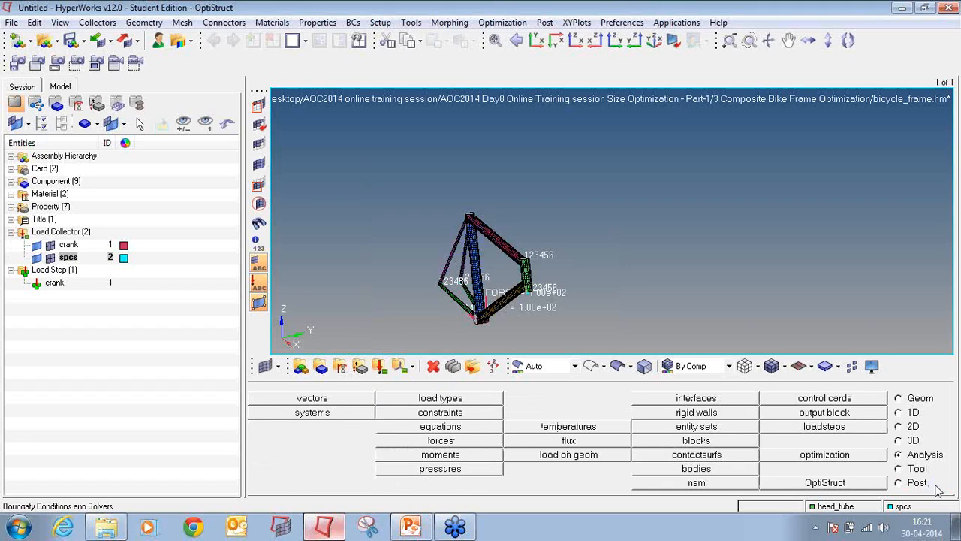
Open HyperLaminate from the 2D tools and add a new DESVAR design variable.
click(911, 429)
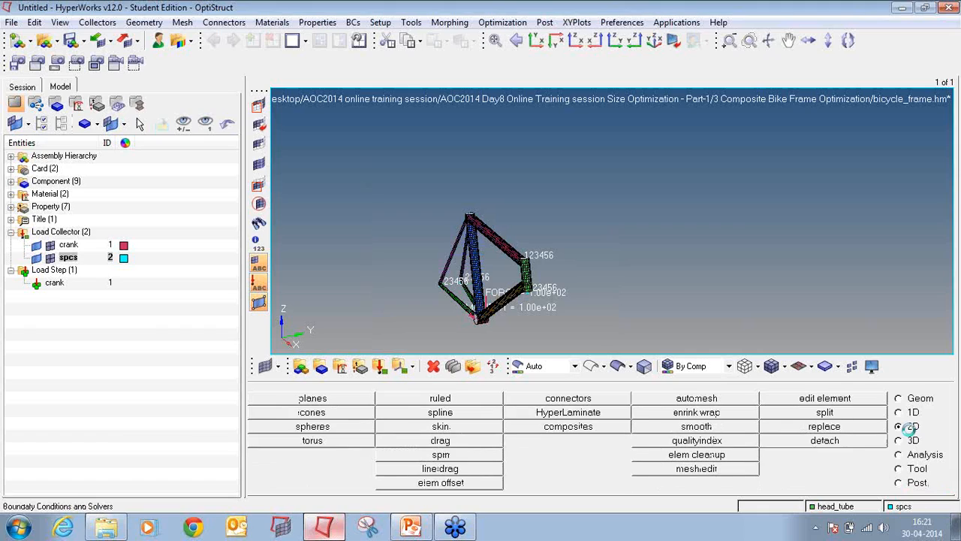
click(607, 418)
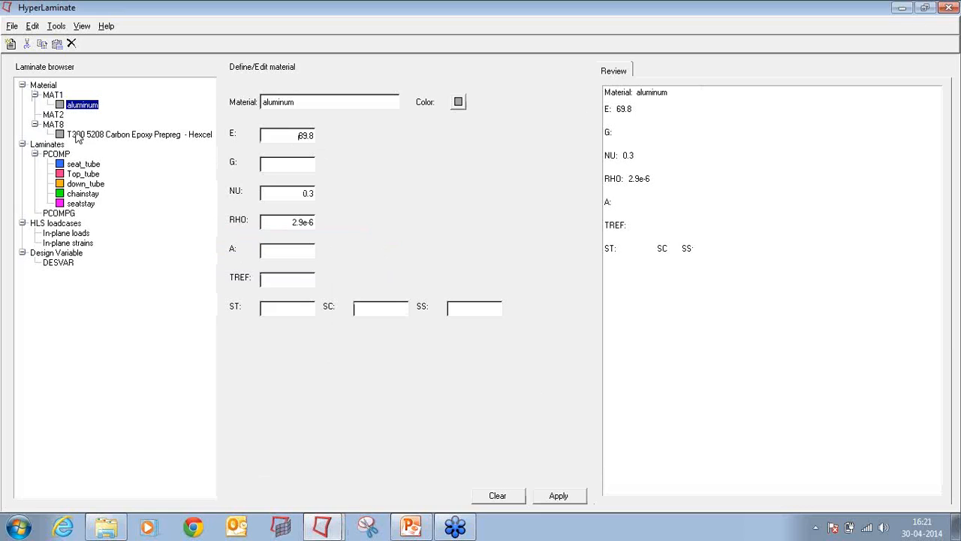
click(67, 268)
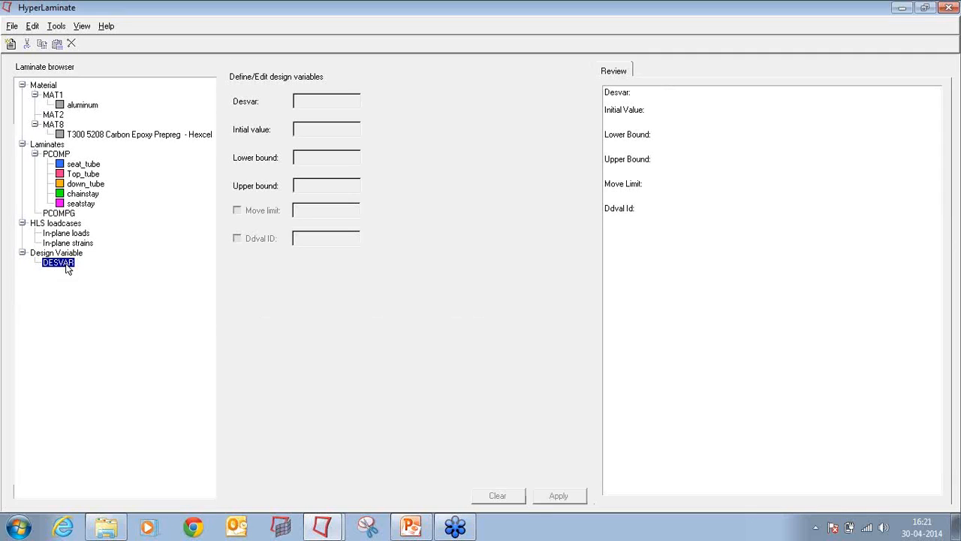
right_click(67, 268)
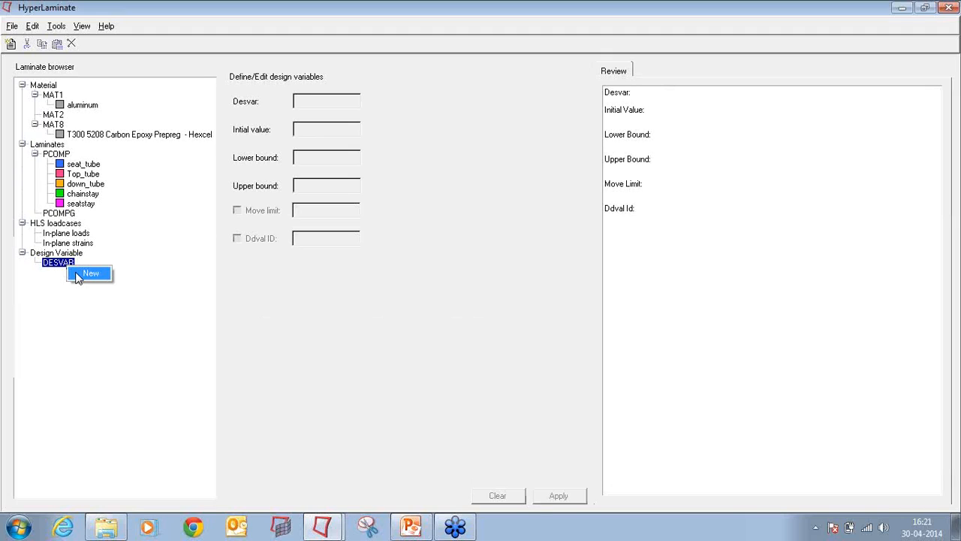
click(90, 273)
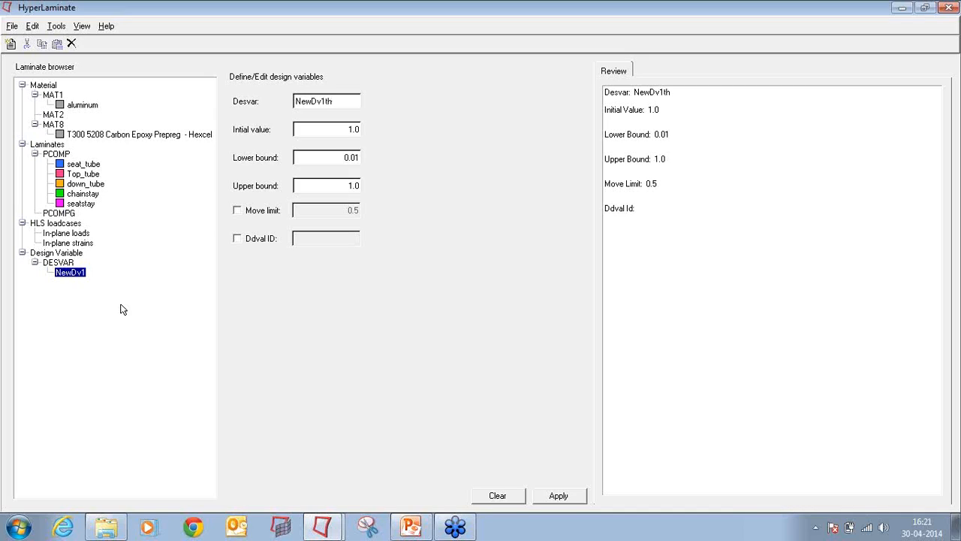
Rename the new design variable as thk1.
key(BackSpace)
key(BackSpace)
key(BackSpace)
key(BackSpace)
key(BackSpace)
key(BackSpace)
text(thk1)
Set thk1's lower bound to 0.0 and upper bound to 2.0, and apply the definition.
click(352, 159)
key(Delete)
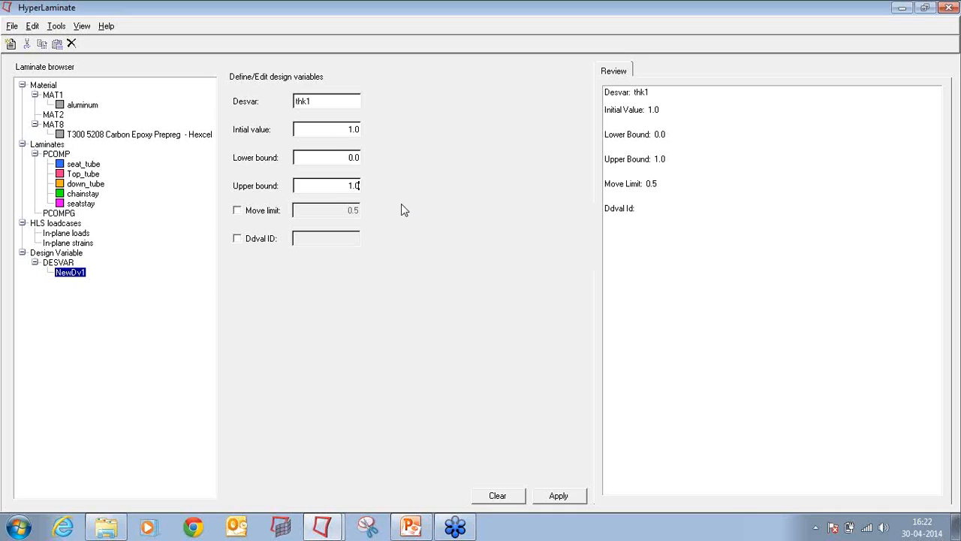
key(BackSpace)
key(BackSpace)
key(BackSpace)
text(2.0)
click(560, 497)
Add a second DESVAR design variable and name it thk2.
click(64, 263)
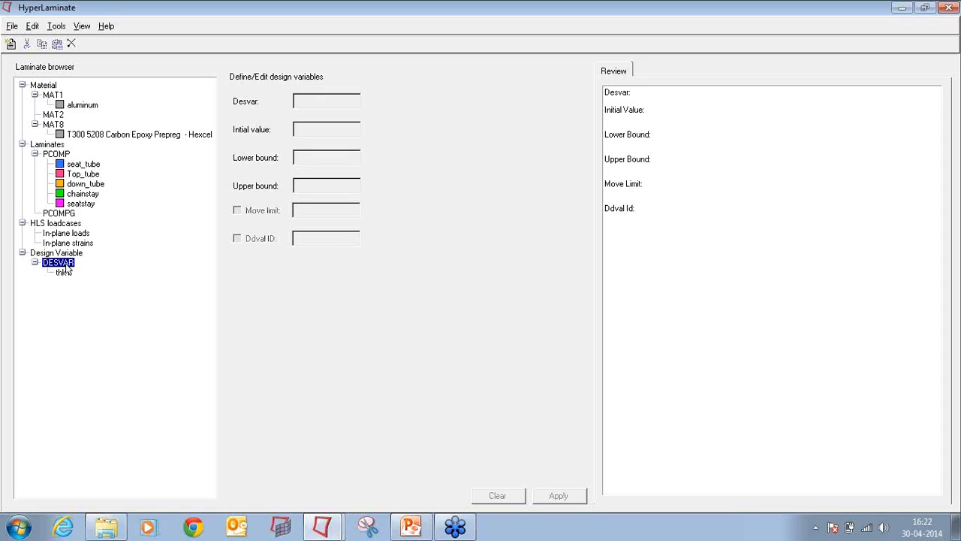
right_click(67, 267)
click(90, 273)
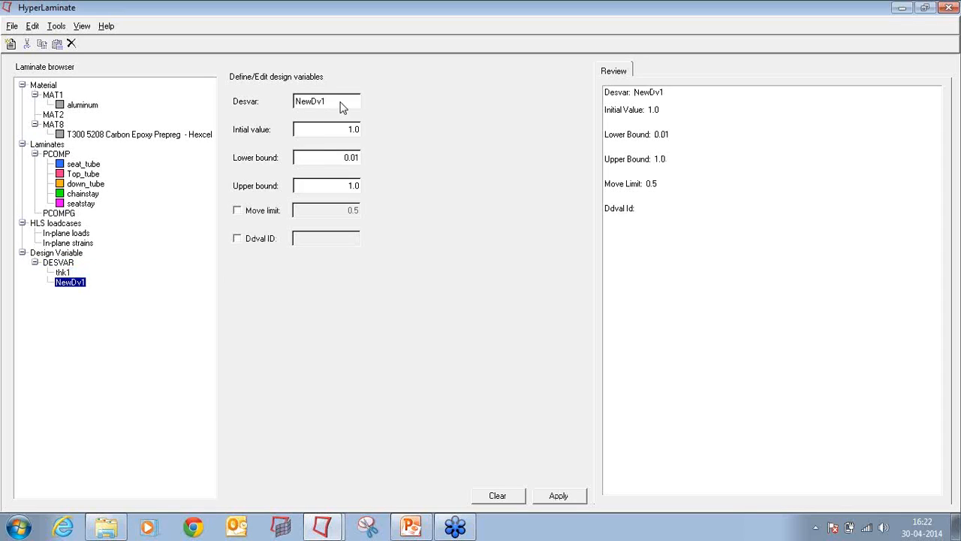
key(BackSpace)
key(BackSpace)
key(BackSpace)
key(BackSpace)
key(BackSpace)
key(BackSpace)
text(thk2)
Give thk2 a lower bound of 0 and an upper bound of 2.0, and apply the definition.
click(356, 129)
key(Tab)
text(0)
key(Tab)
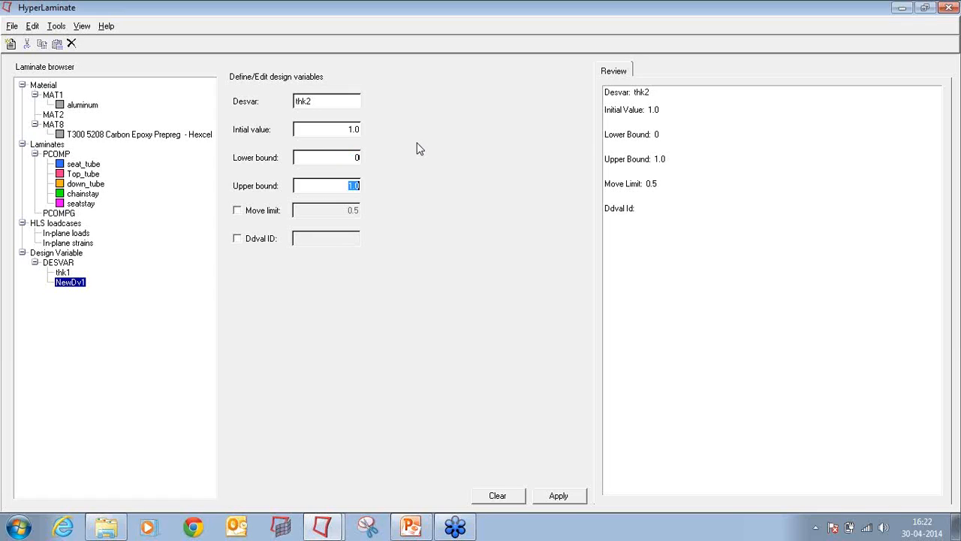
text(2.0)
click(560, 497)
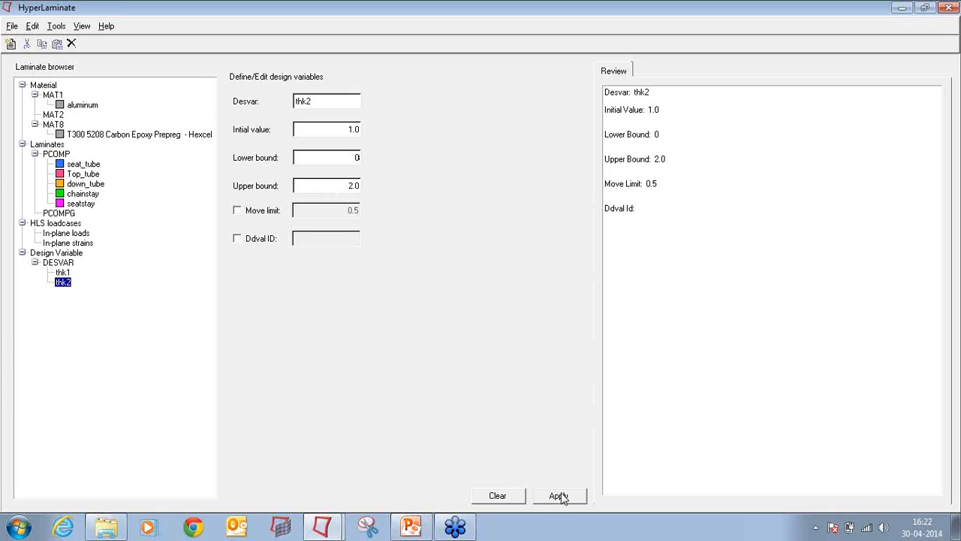
Add a third DESVAR design variable and name it thk3.
click(66, 264)
right_click(66, 264)
click(87, 270)
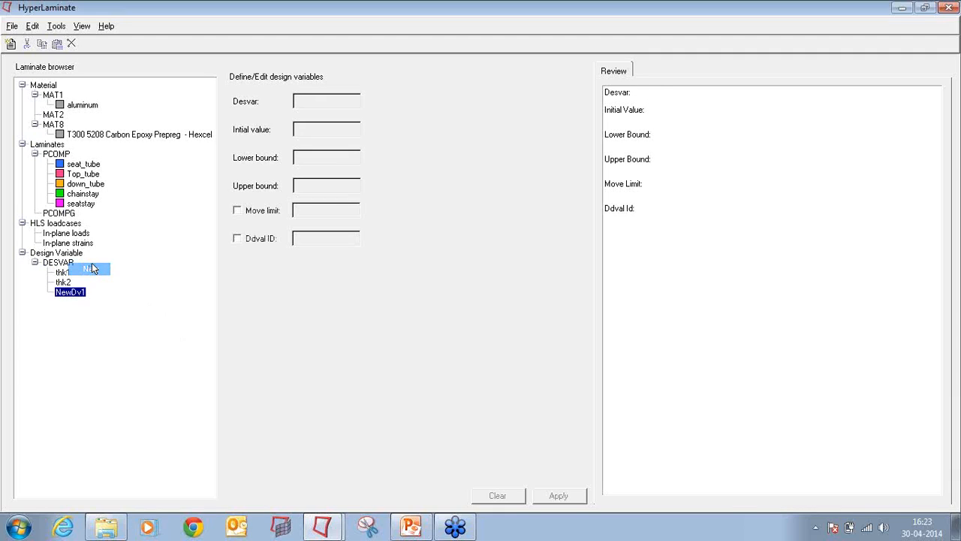
key(BackSpace)
key(BackSpace)
key(BackSpace)
key(BackSpace)
key(BackSpace)
key(BackSpace)
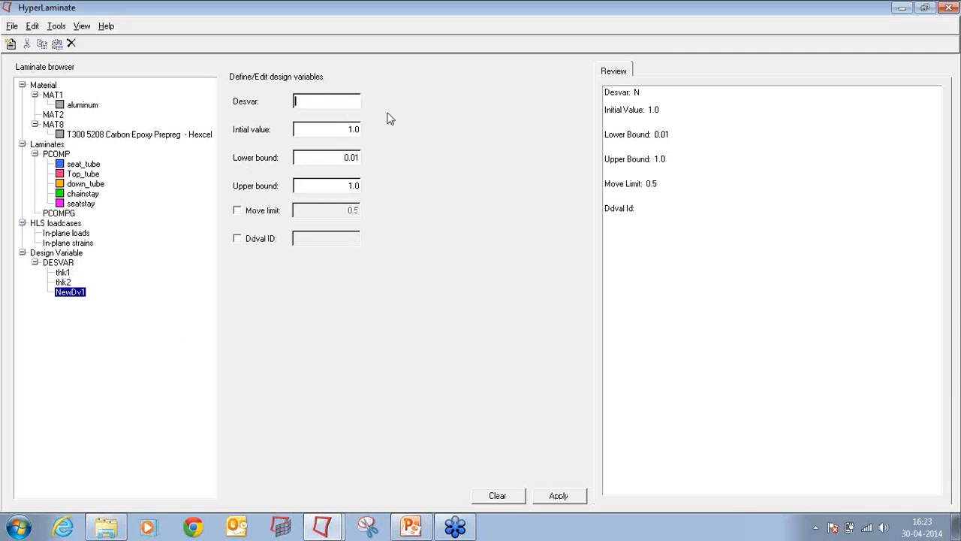
text(thk3)
Set thk3's bounds to 0.0 lower and 2.0 upper, and apply the definition.
key(Tab)
key(Tab)
text(0.0)
key(Tab)
text(2.0)
click(559, 496)
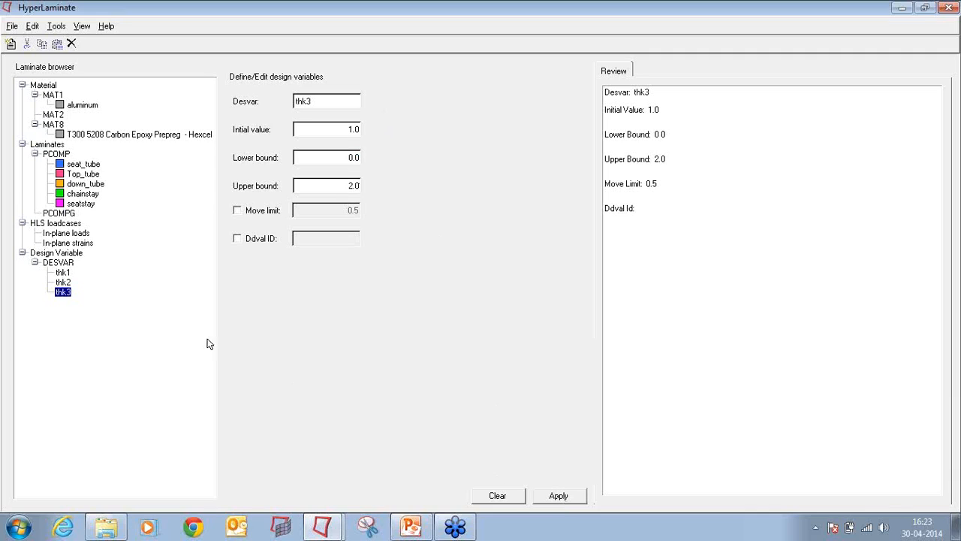
Add a fourth DESVAR design variable and name it rhk4.
click(60, 263)
right_click(68, 264)
click(81, 267)
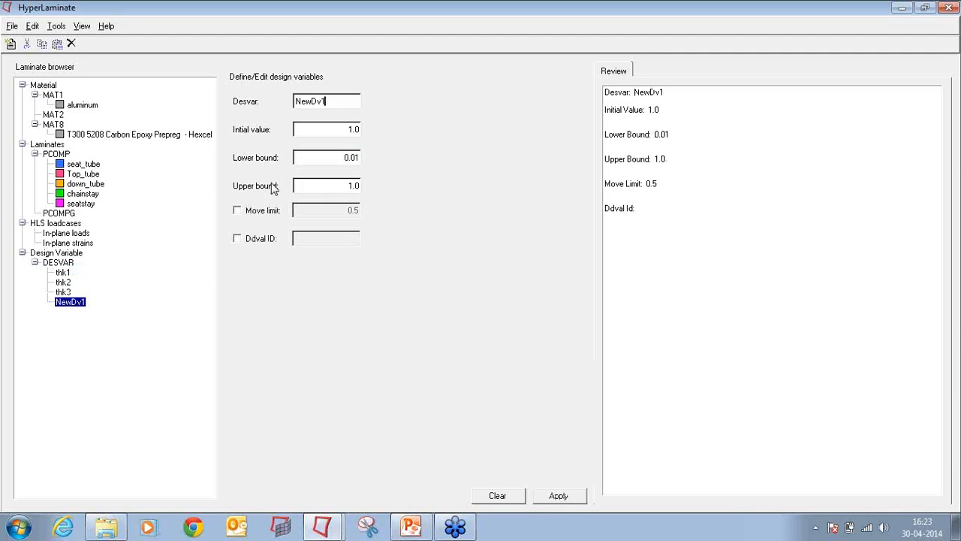
click(356, 108)
key(BackSpace)
key(BackSpace)
key(BackSpace)
key(BackSpace)
key(BackSpace)
key(BackSpace)
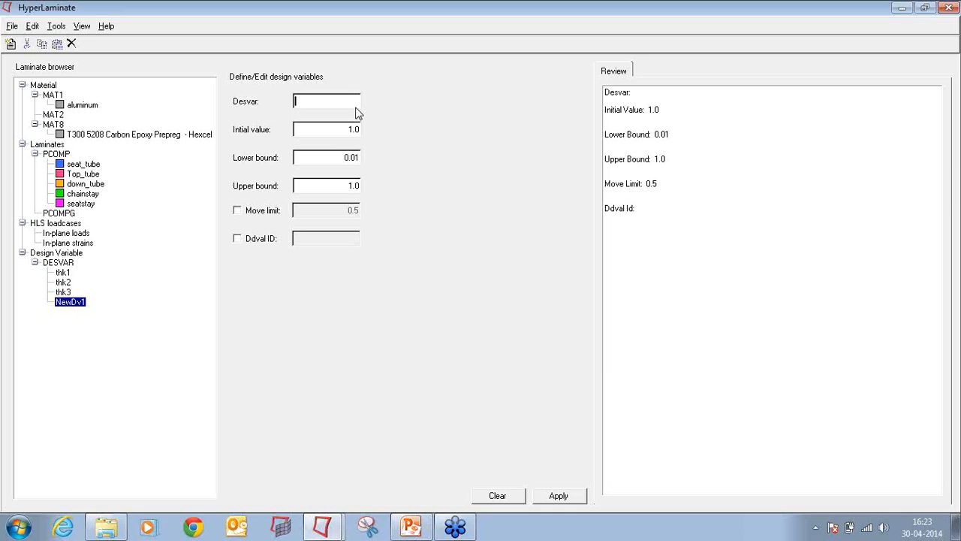
text(rhk4)
Set rhk4's lower bound to 0.0 and upper bound to 2.0, and apply the definition.
key(Tab)
key(Tab)
text(0.0)
key(Tab)
text(2.0)
click(560, 496)
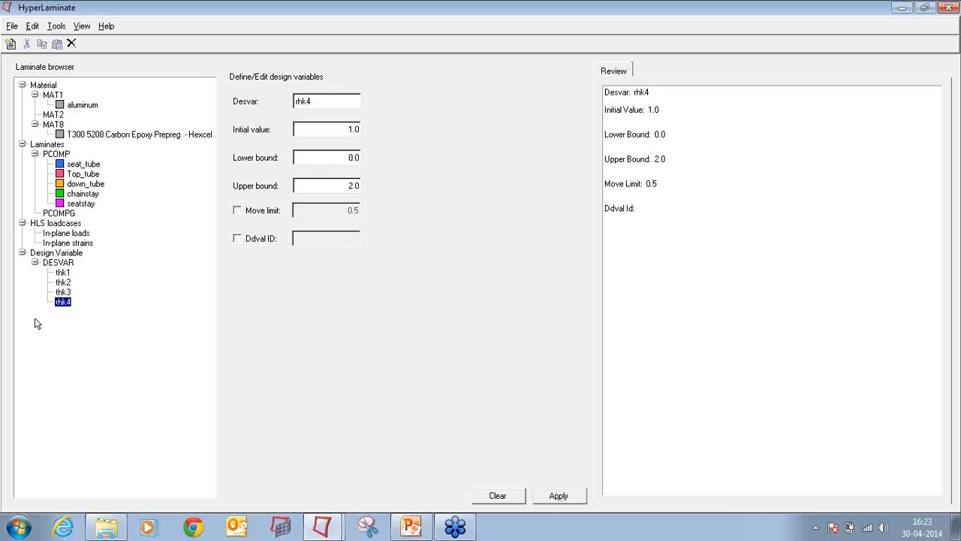
Add a fifth DESVAR design variable and name it thk5.
click(59, 262)
right_click(65, 266)
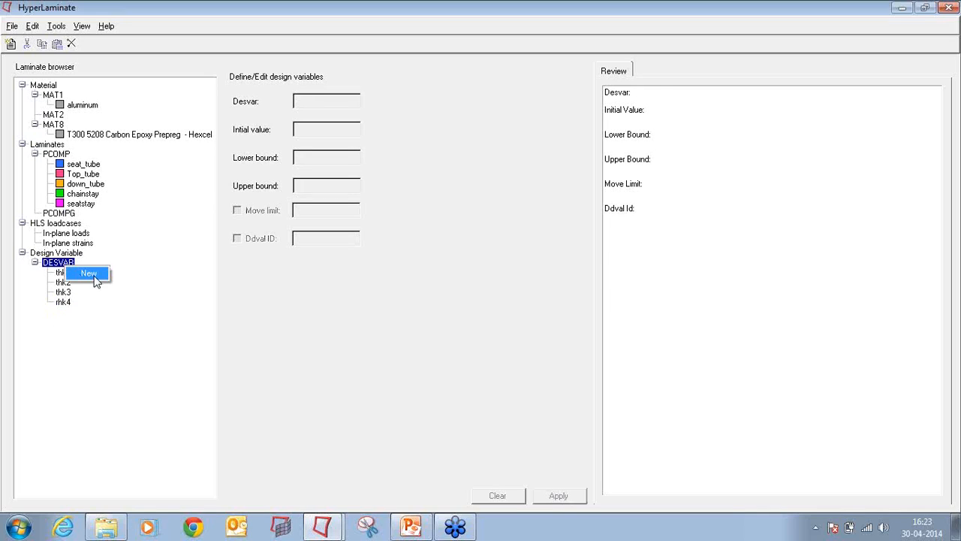
click(94, 275)
key(BackSpace)
key(BackSpace)
key(BackSpace)
key(BackSpace)
key(BackSpace)
key(BackSpace)
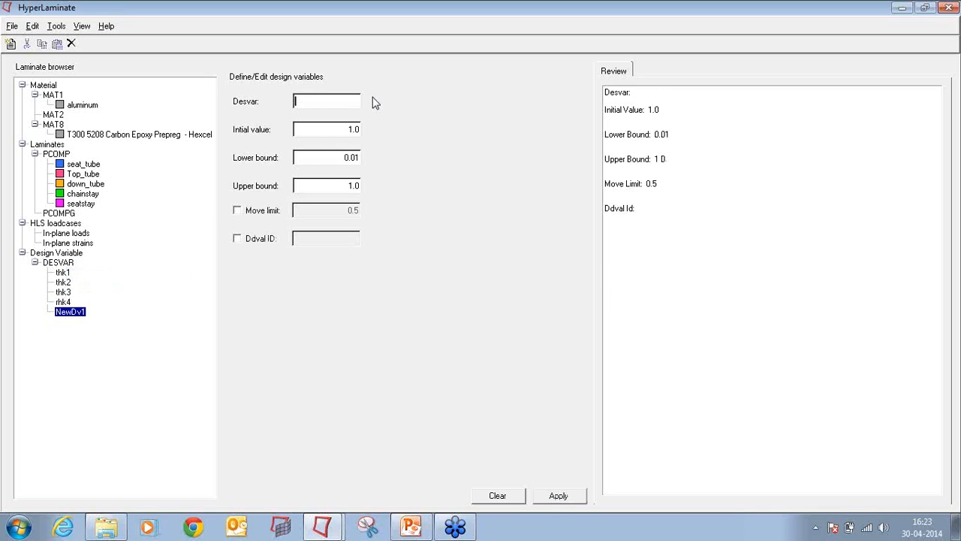
text(thk5)
Give thk5 a lower bound of 0.0 and an upper bound of 2.0, and apply the definition.
key(Tab)
key(Tab)
text(0.0)
key(Tab)
text(2.0)
click(573, 498)
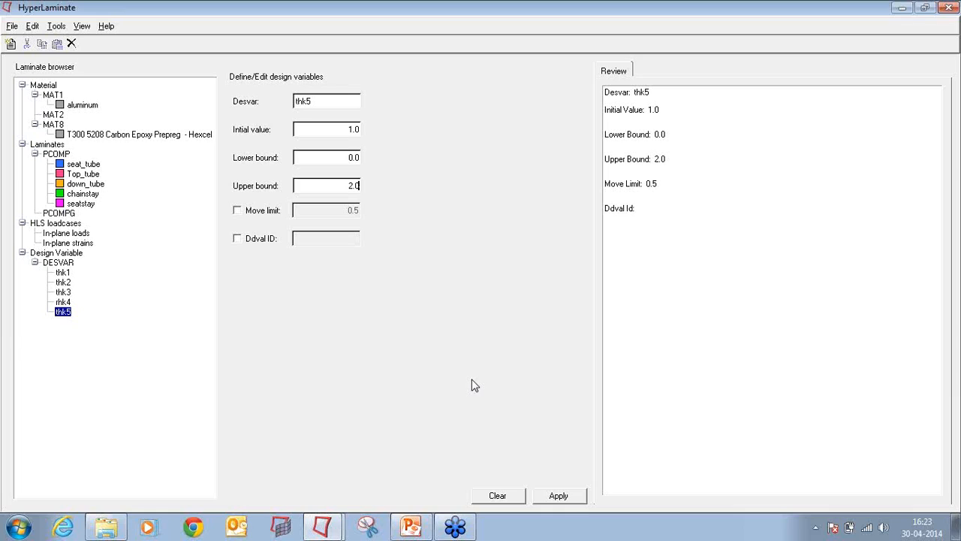
click(64, 282)
right_click(66, 282)
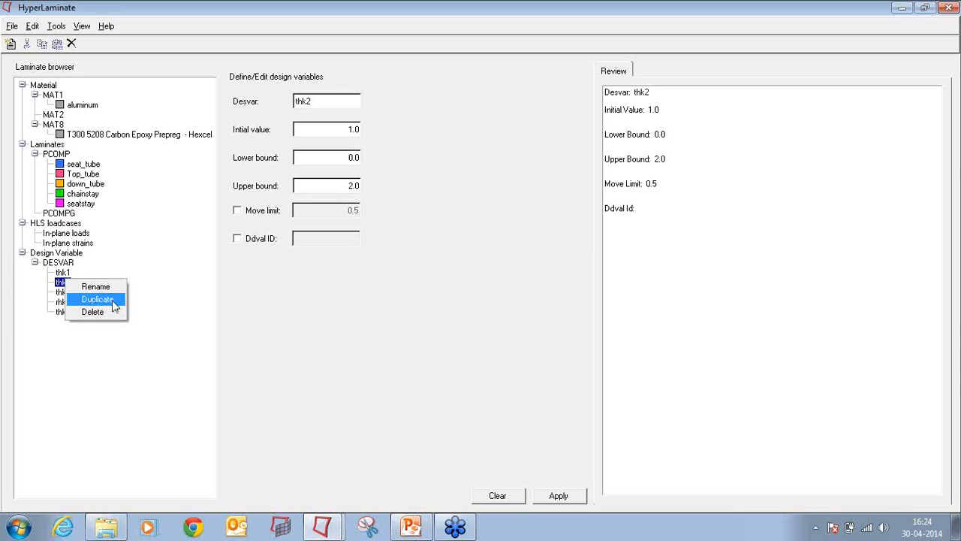
click(182, 312)
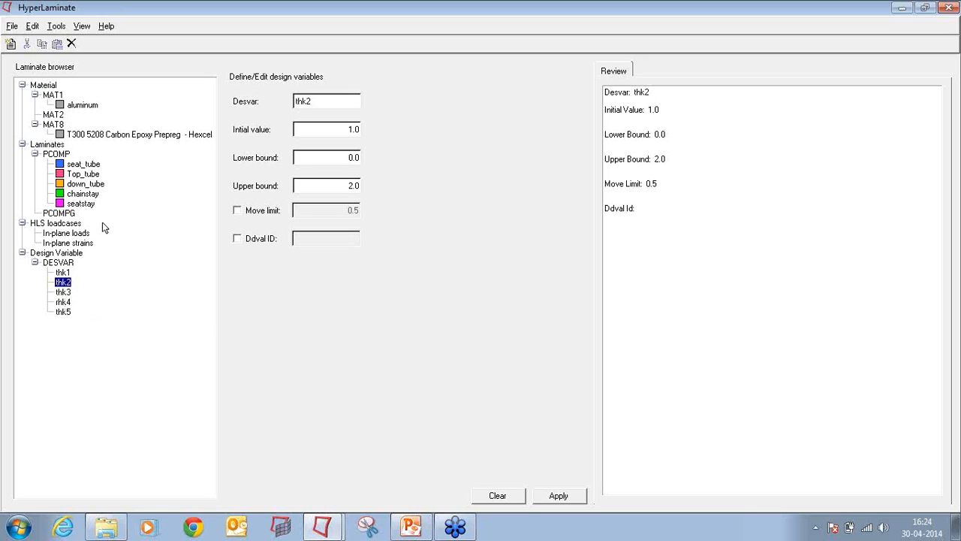
Enable optimization for the seat_tube laminate and assign thk1 as the thickness design variable of ply 1.
click(64, 215)
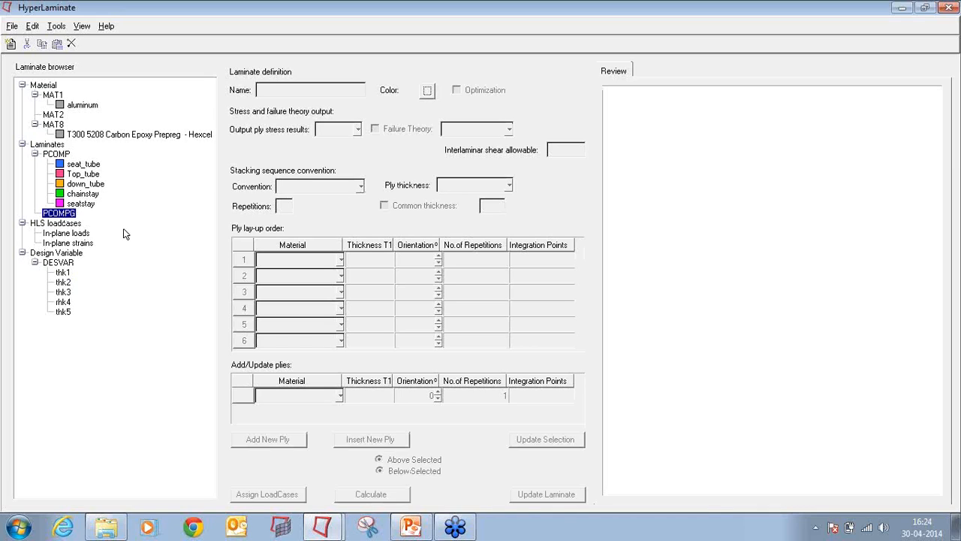
click(78, 165)
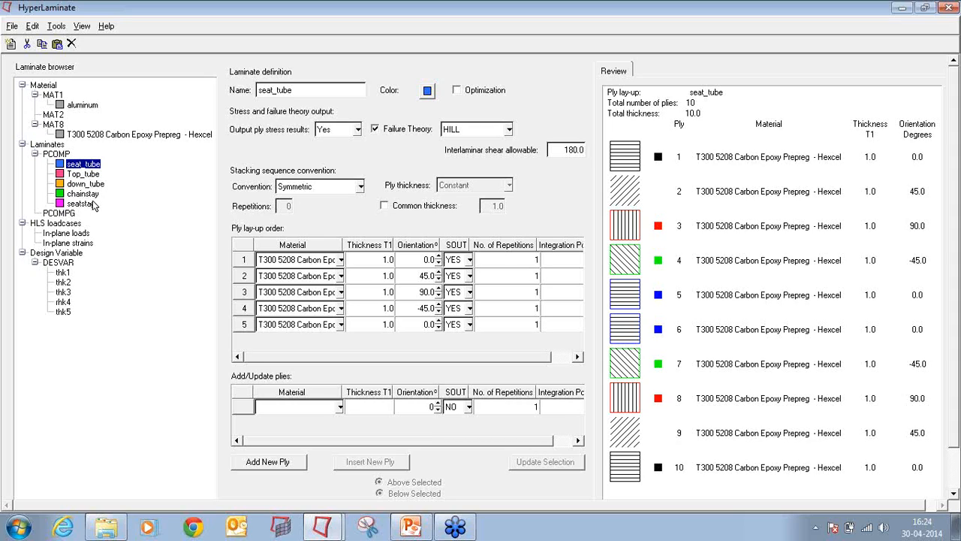
click(457, 90)
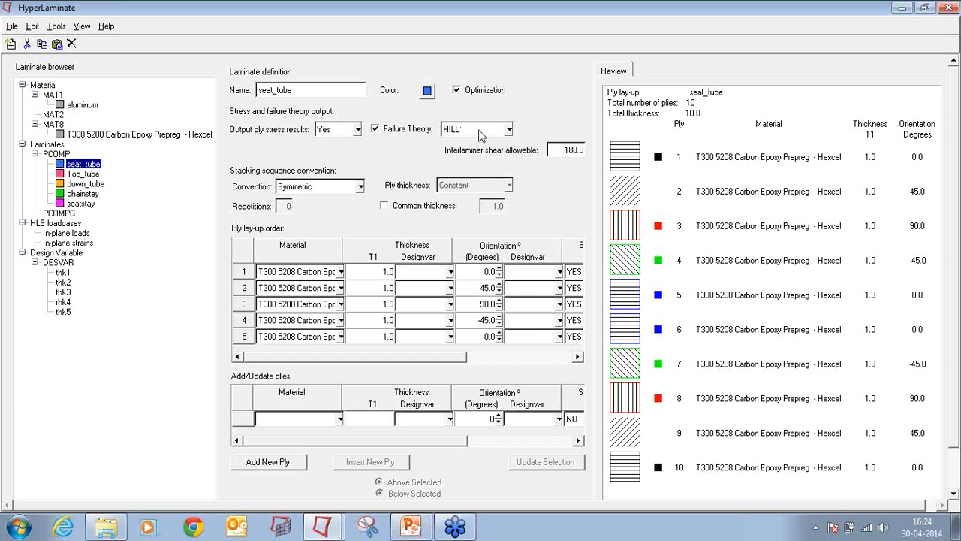
click(457, 91)
click(451, 272)
click(441, 289)
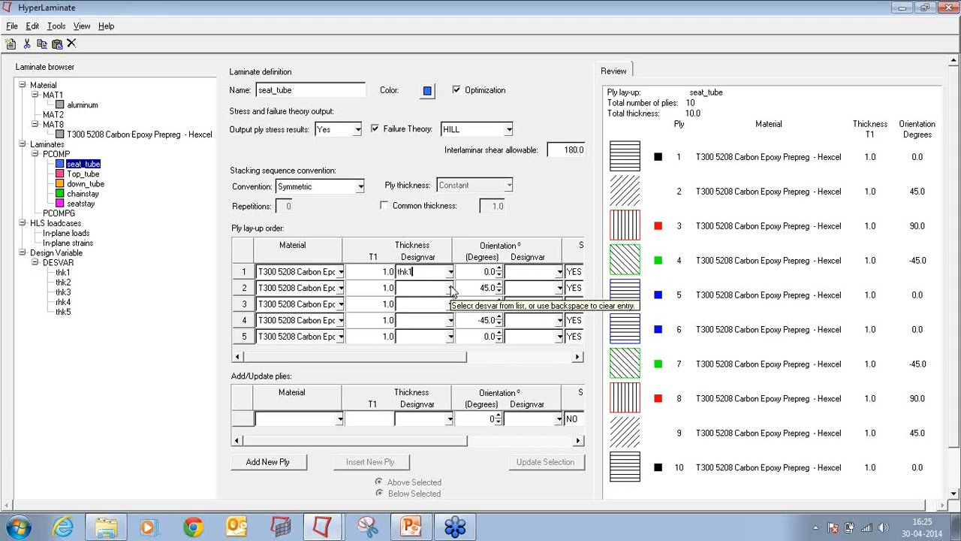
Assign thk2, thk3, rhk4 and thk5 as thickness design variables of seat_tube plies 2 to 5.
click(451, 288)
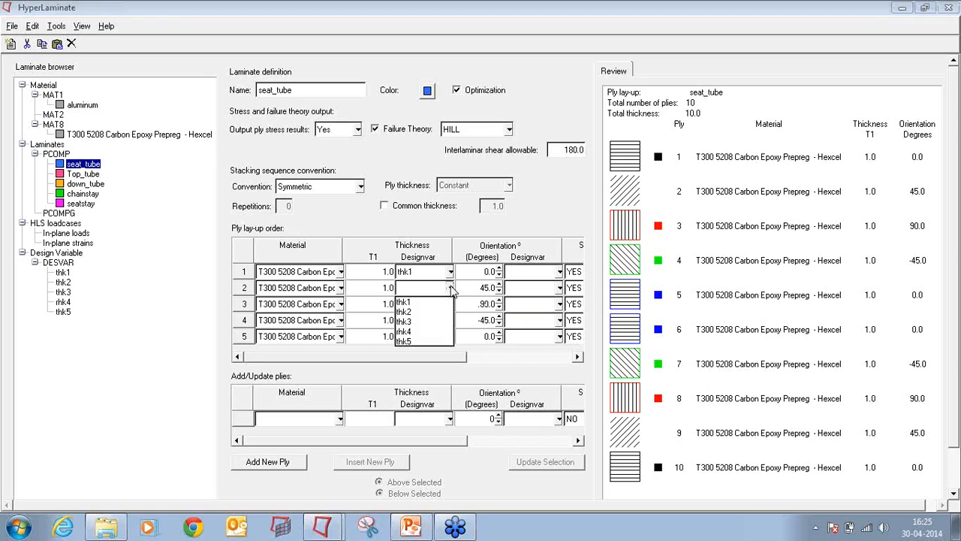
click(437, 315)
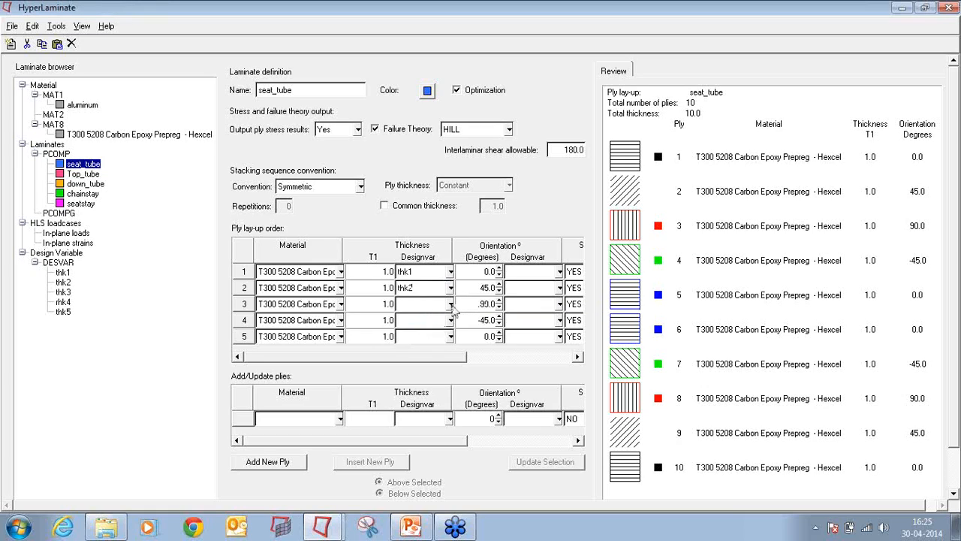
click(451, 304)
click(432, 340)
click(451, 320)
click(424, 364)
click(449, 339)
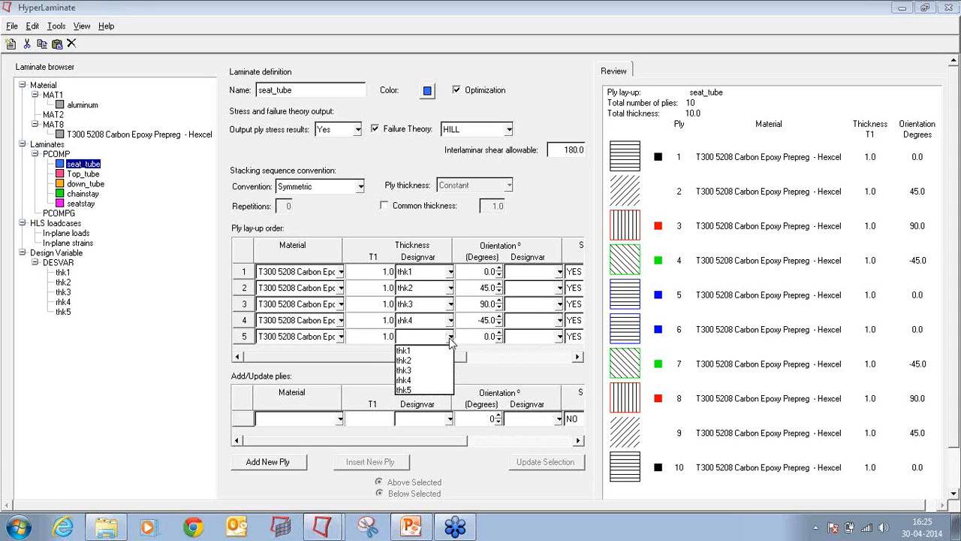
click(417, 387)
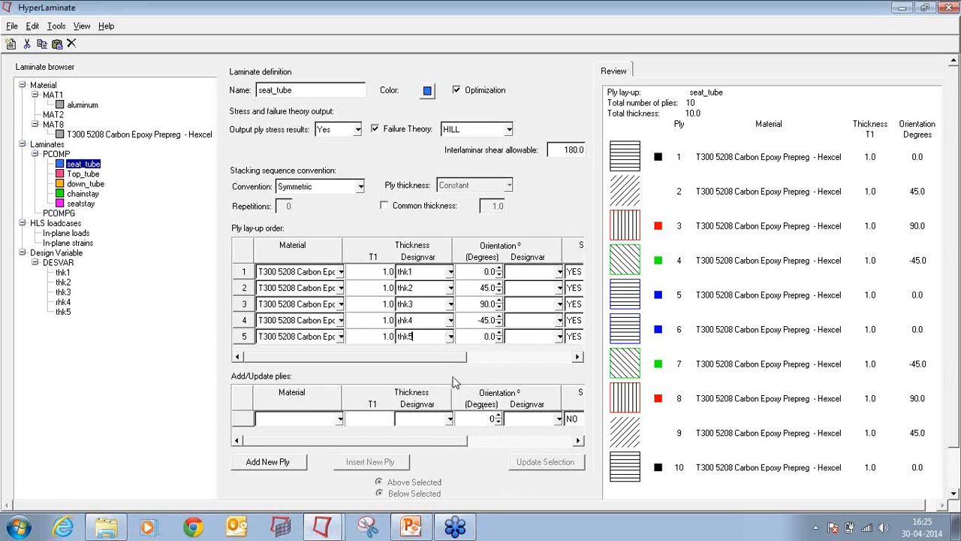
Update the seat_tube laminate with the assigned ply design variables.
mouse_move(444, 358)
mouse_down()
mouse_move(555, 361)
mouse_move(426, 364)
mouse_up()
drag(427, 363, 373, 363)
scroll(953, 479, down, 2)
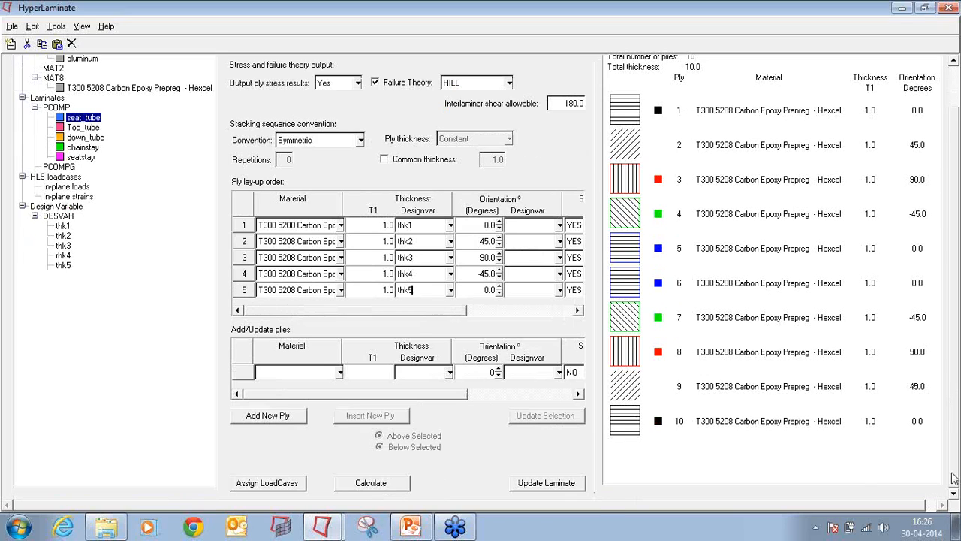
click(528, 490)
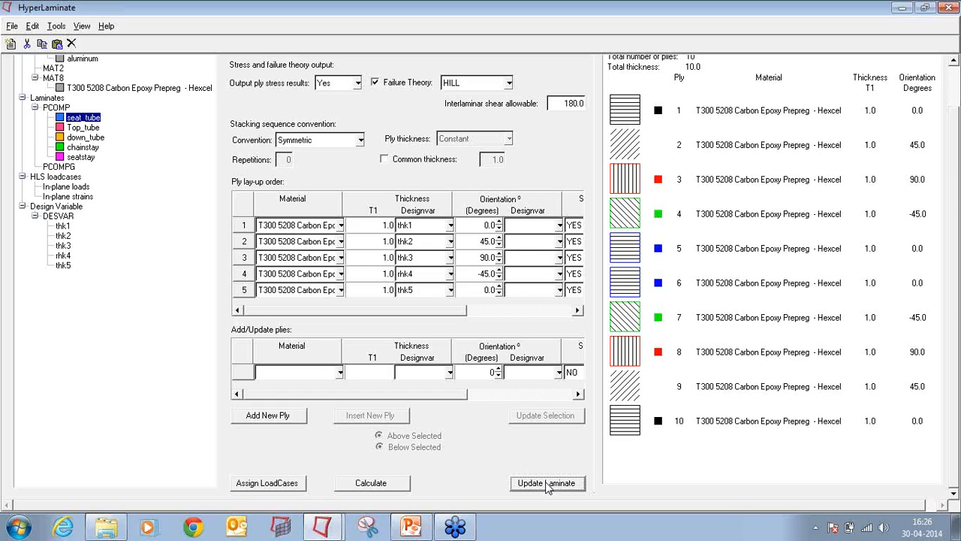
Enable optimization for the Top_tube laminate and assign thk1 as the thickness design variable of ply 1.
click(81, 129)
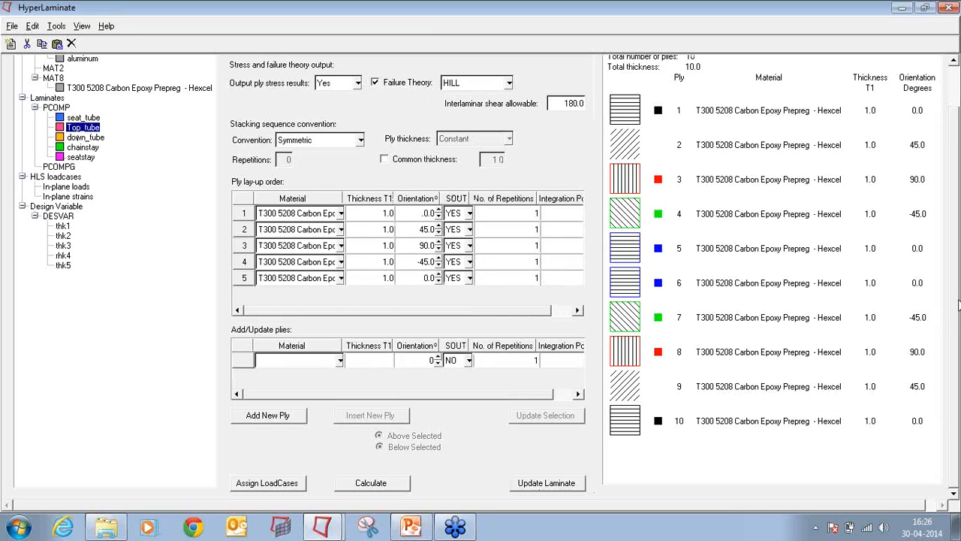
scroll(958, 327, up, 2)
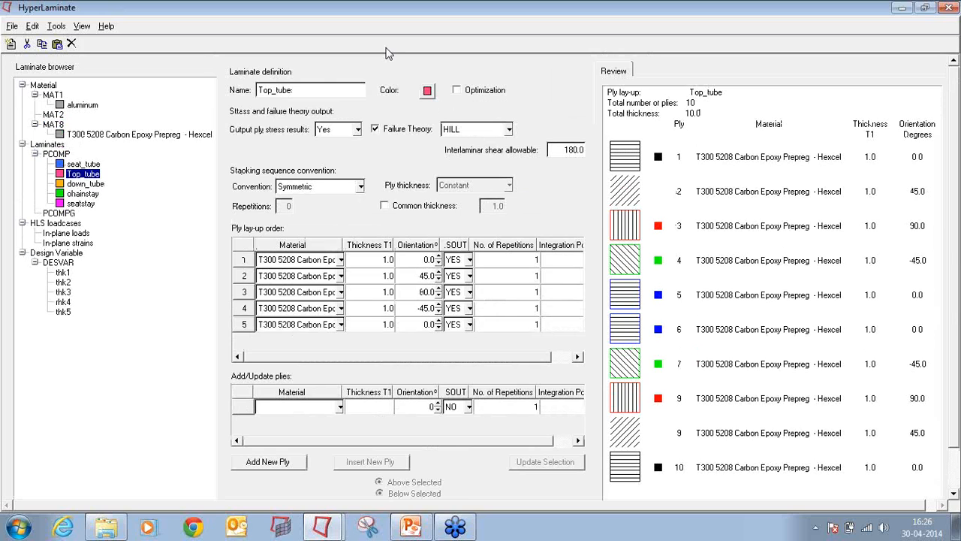
click(456, 90)
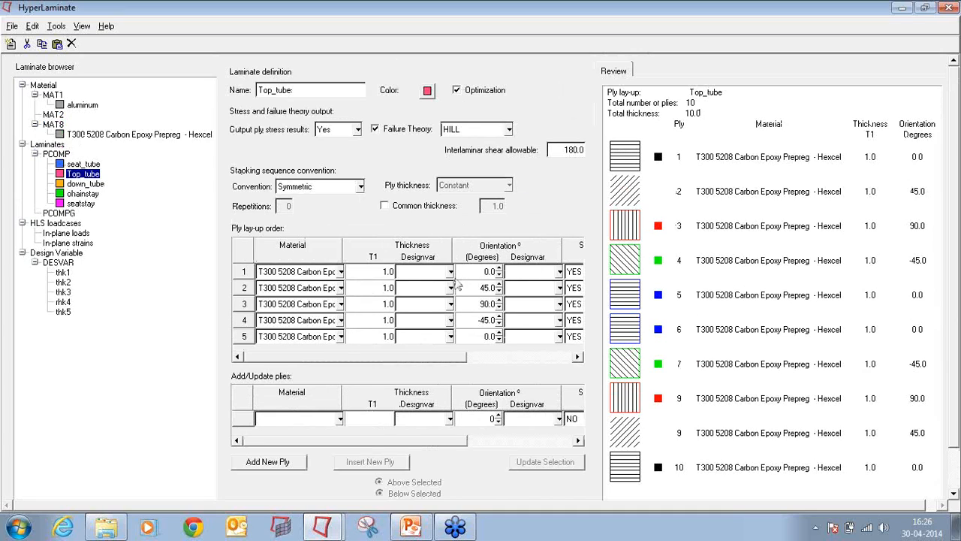
click(450, 273)
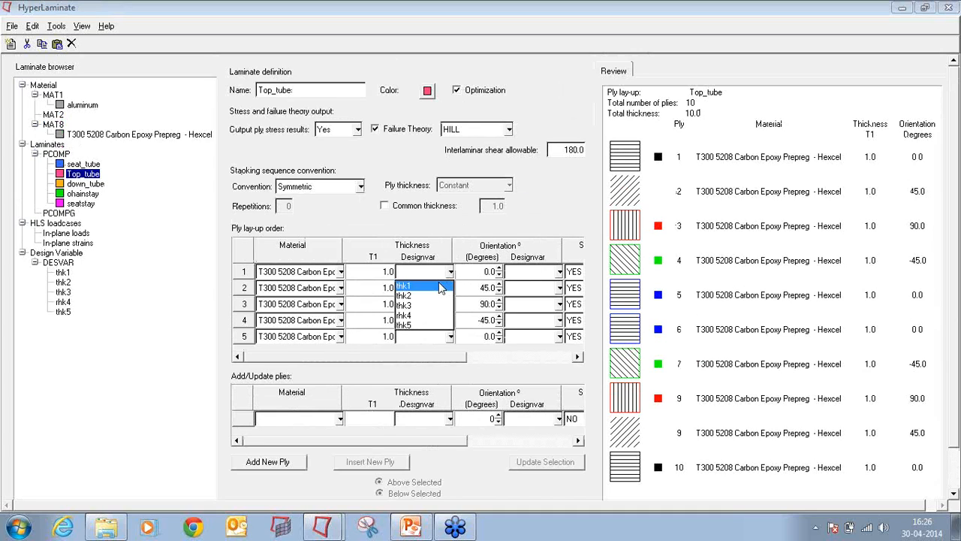
click(444, 286)
Assign design variables thk2 through thk5 to Top_tube ply thicknesses 2 to 5 in matching order, and update the laminate.
click(450, 289)
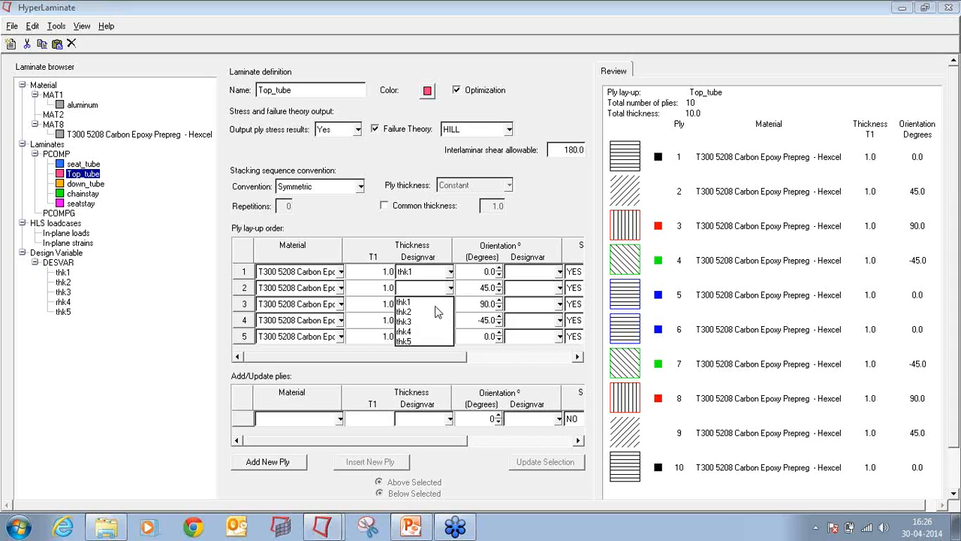
click(433, 311)
click(453, 307)
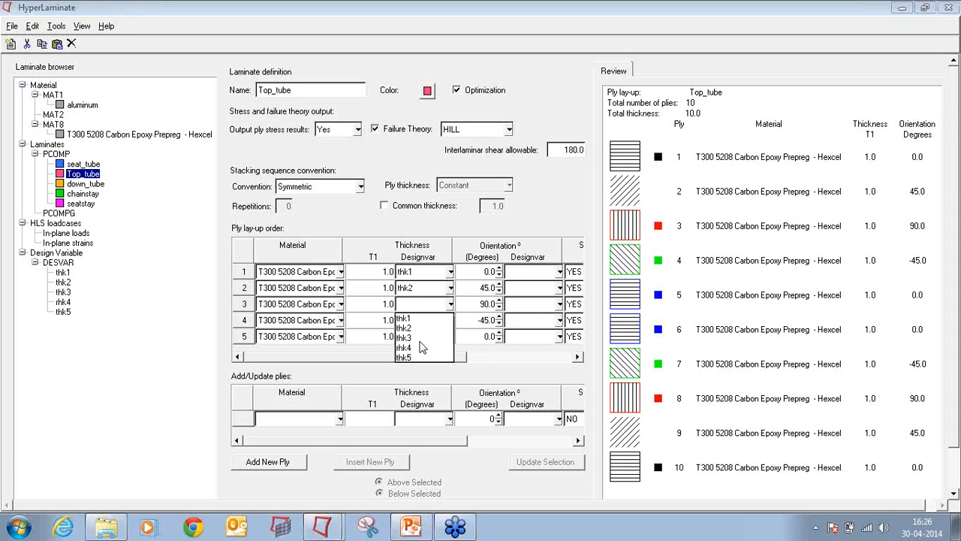
click(430, 334)
click(450, 322)
click(430, 363)
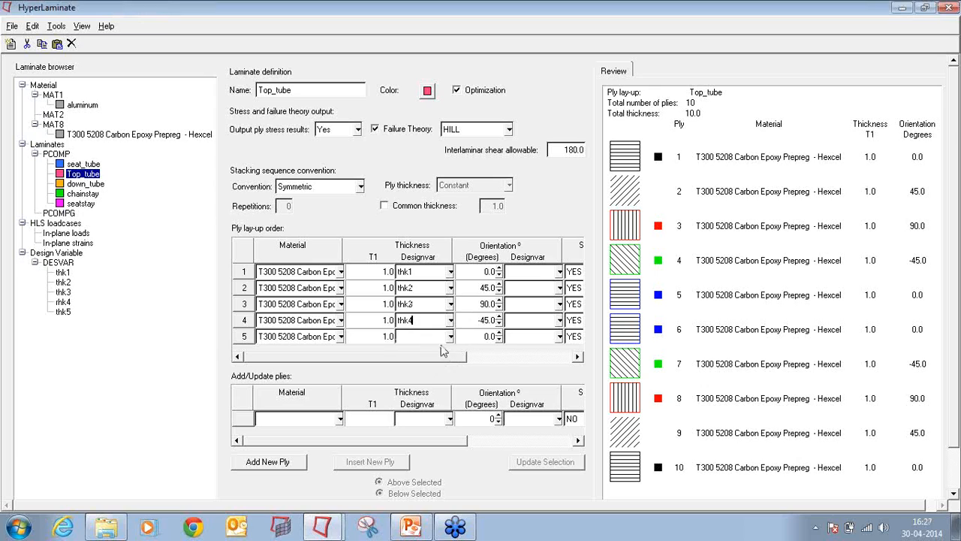
click(450, 336)
click(423, 391)
scroll(593, 455, down, 2)
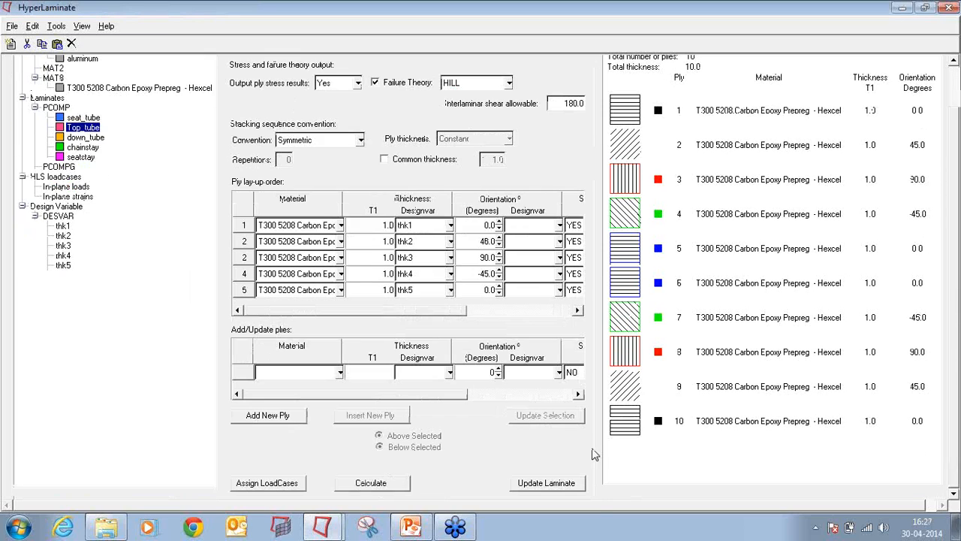
click(555, 483)
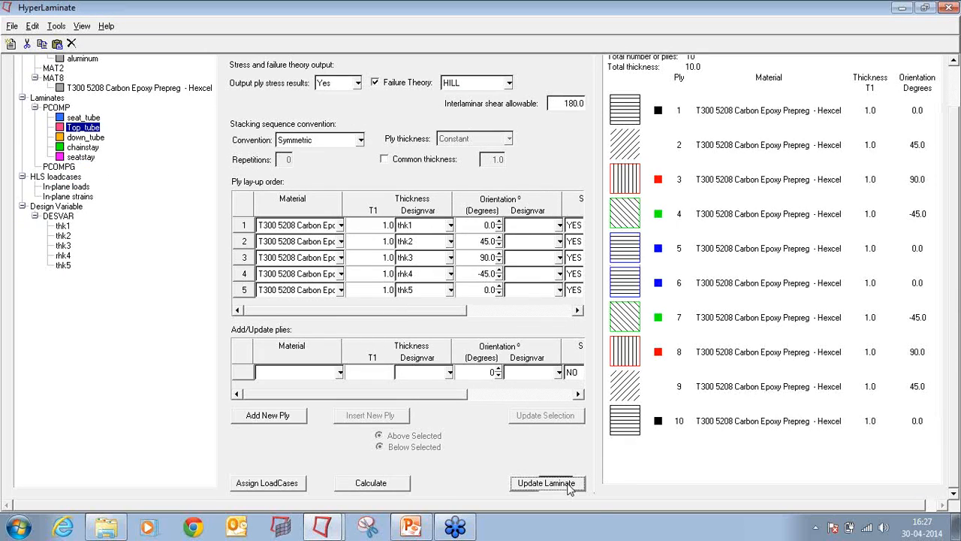
Enable optimization for the down_tube laminate and assign thk1 as the thickness design variable of ply 1.
click(94, 138)
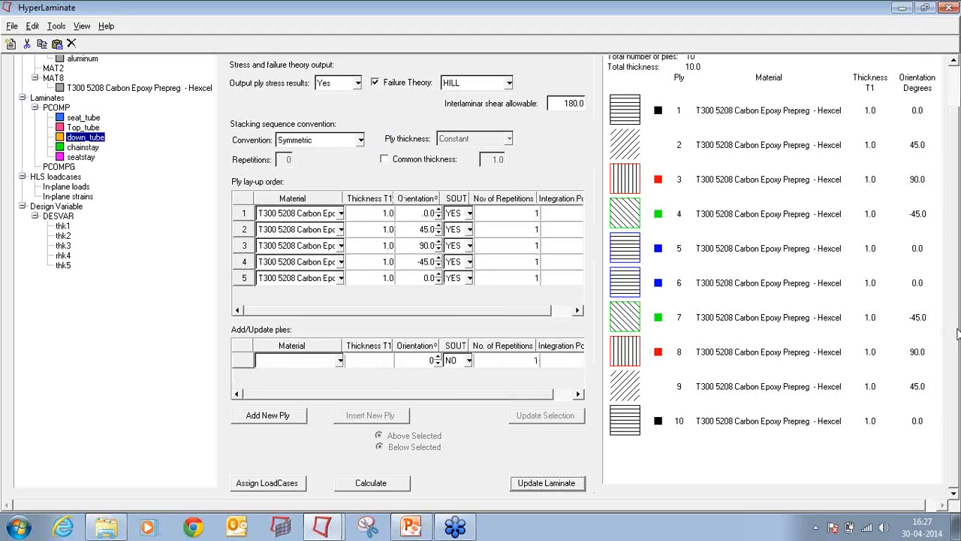
scroll(957, 336, up, 2)
click(457, 90)
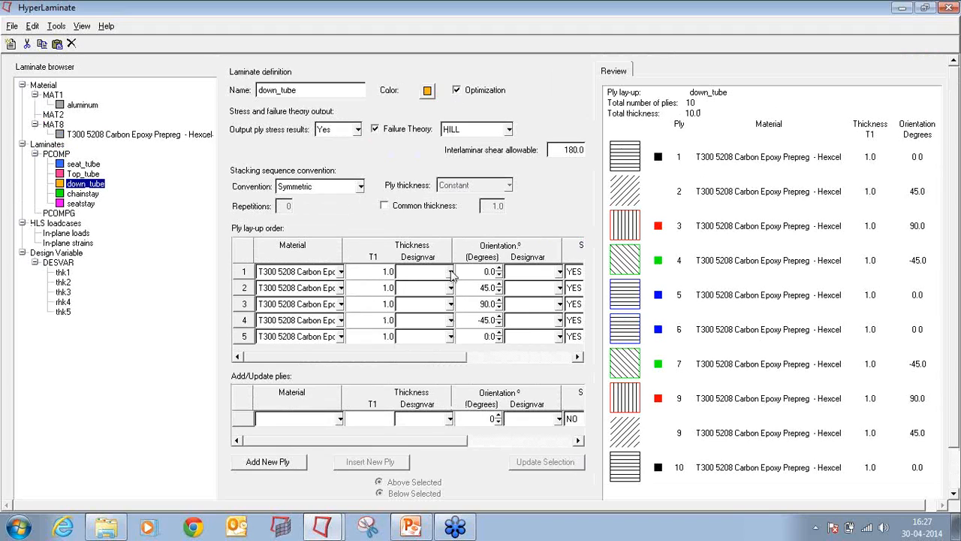
click(450, 272)
click(439, 289)
Assign design variables thk2 through thk5 to down_tube ply thicknesses 2 to 5 in matching order, and update the laminate.
click(449, 288)
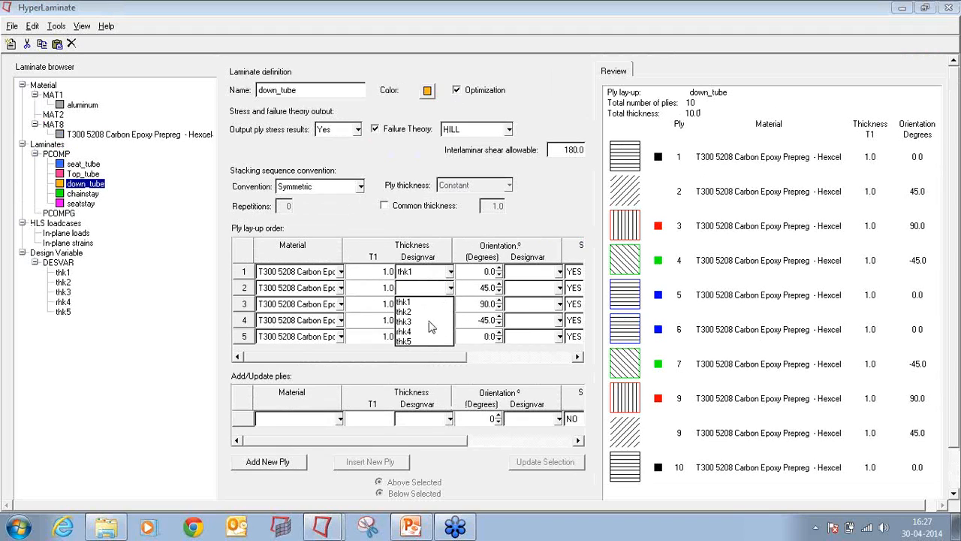
click(430, 312)
click(450, 304)
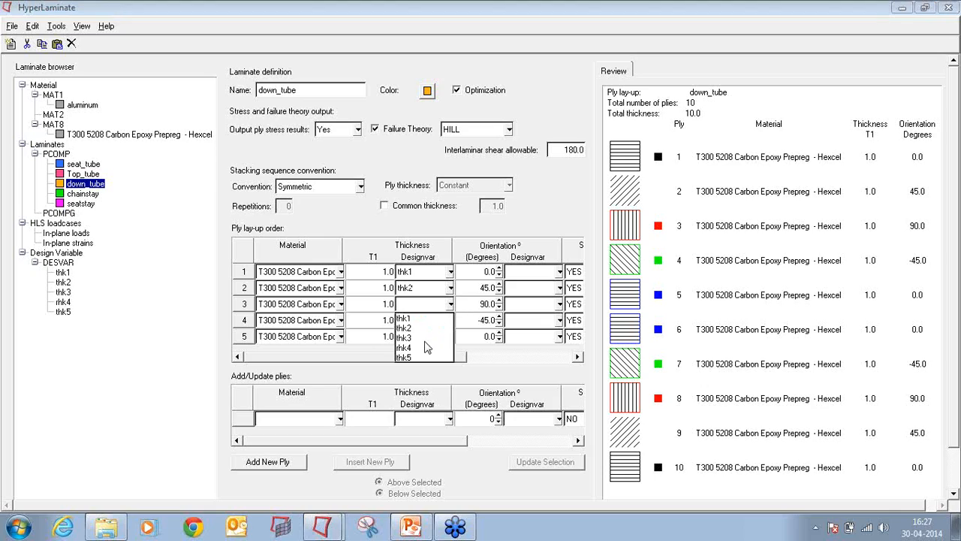
click(429, 338)
click(450, 319)
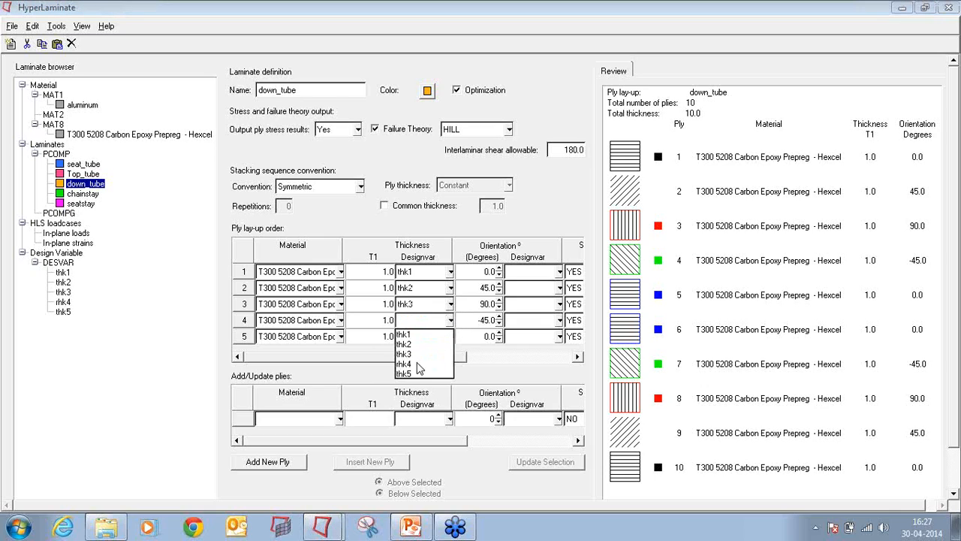
click(421, 364)
click(449, 336)
click(423, 390)
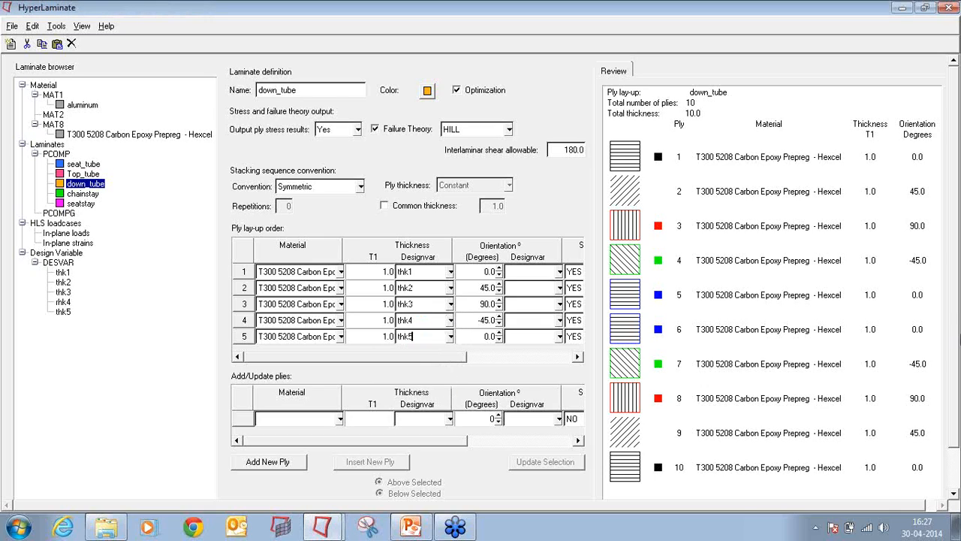
scroll(958, 310, down, 1)
click(523, 485)
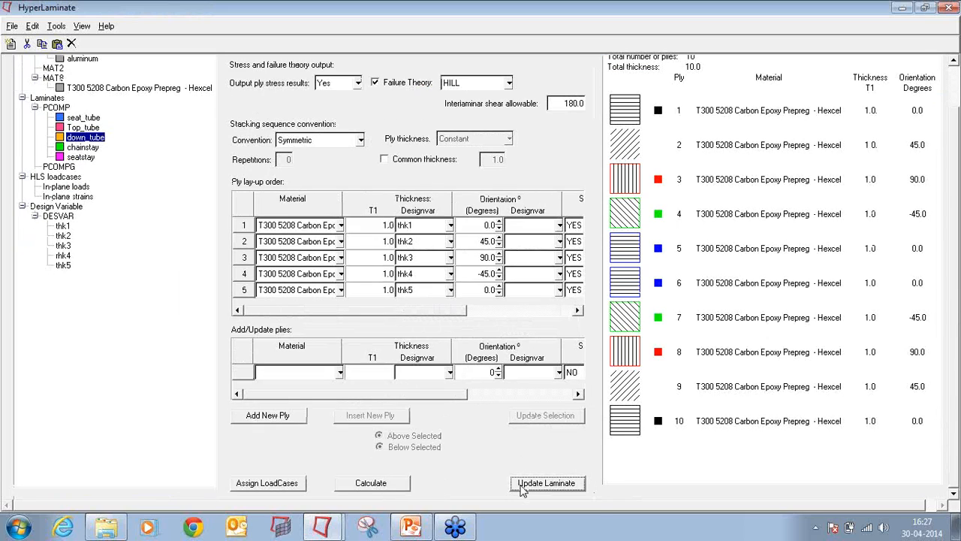
Exit HyperLaminate and return to the bicycle frame model in HyperWorks.
click(12, 27)
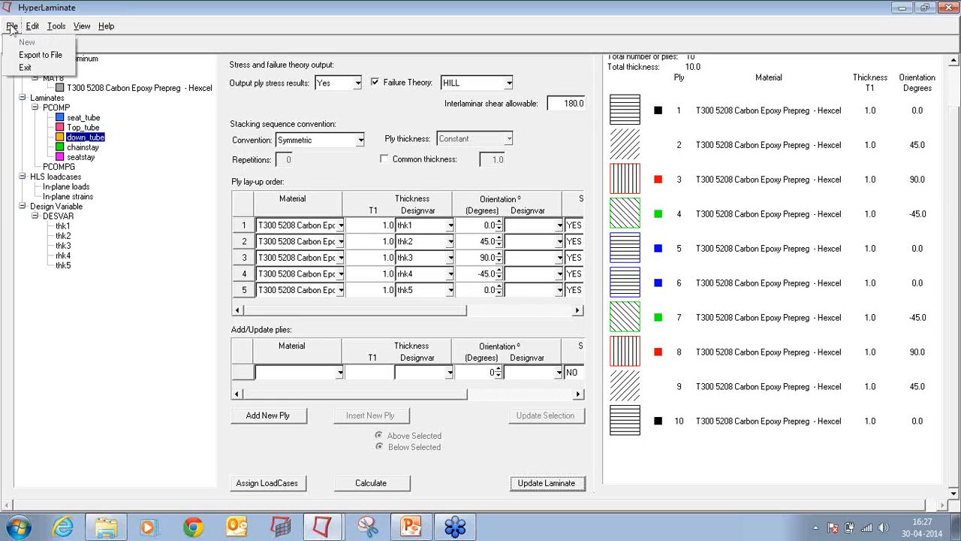
click(33, 69)
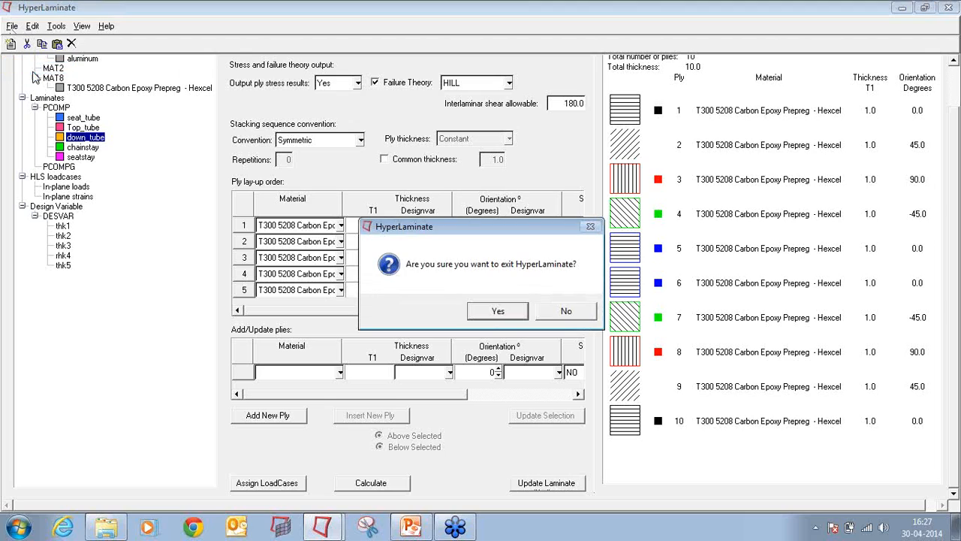
click(498, 311)
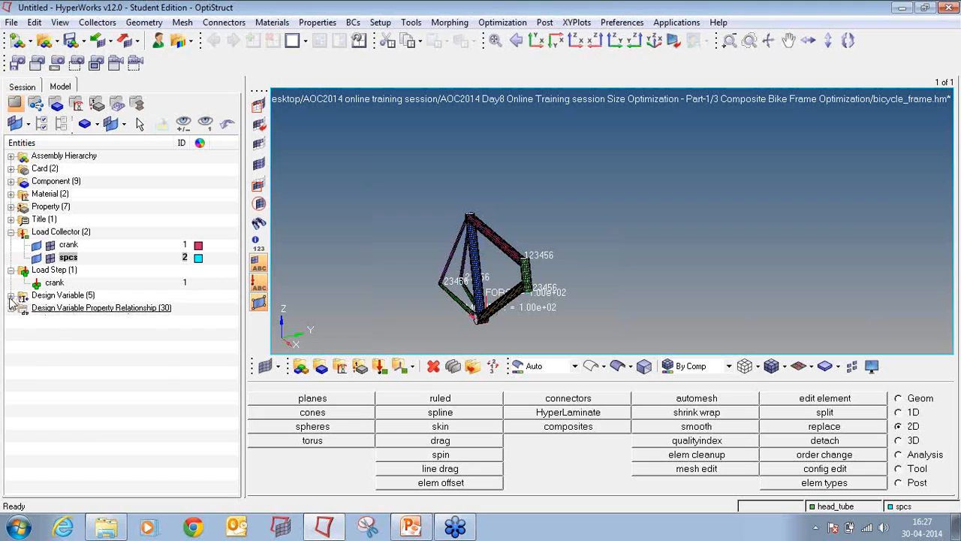
Review the model's design variables and the design variable property relationships for down_tube, Top_tube and seat_tube.
click(11, 296)
click(11, 371)
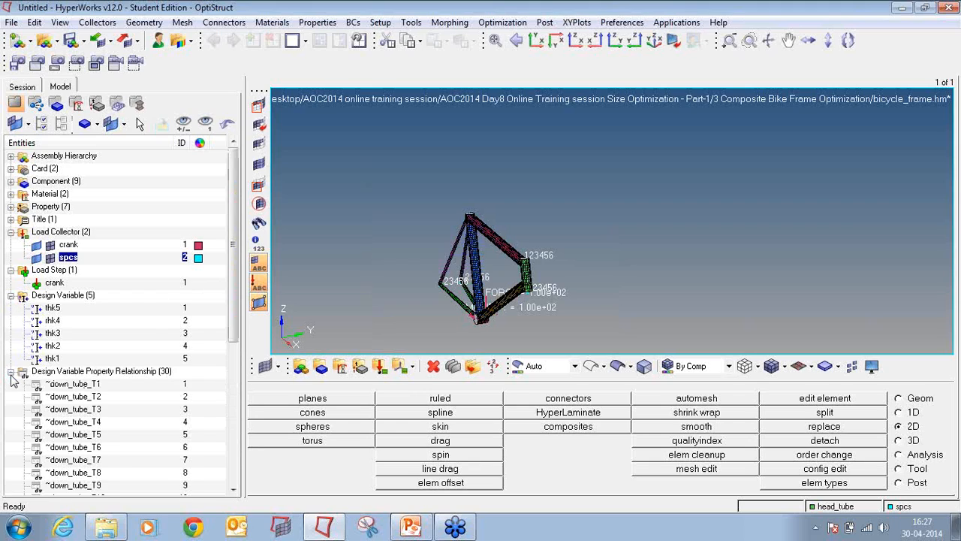
scroll(120, 390, down, 4)
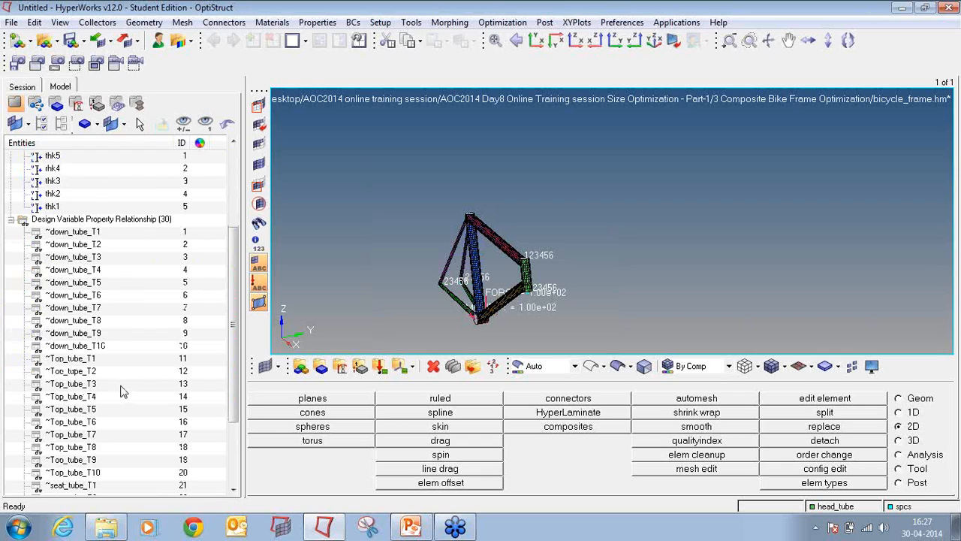
scroll(123, 390, down, 3)
scroll(124, 390, up, 5)
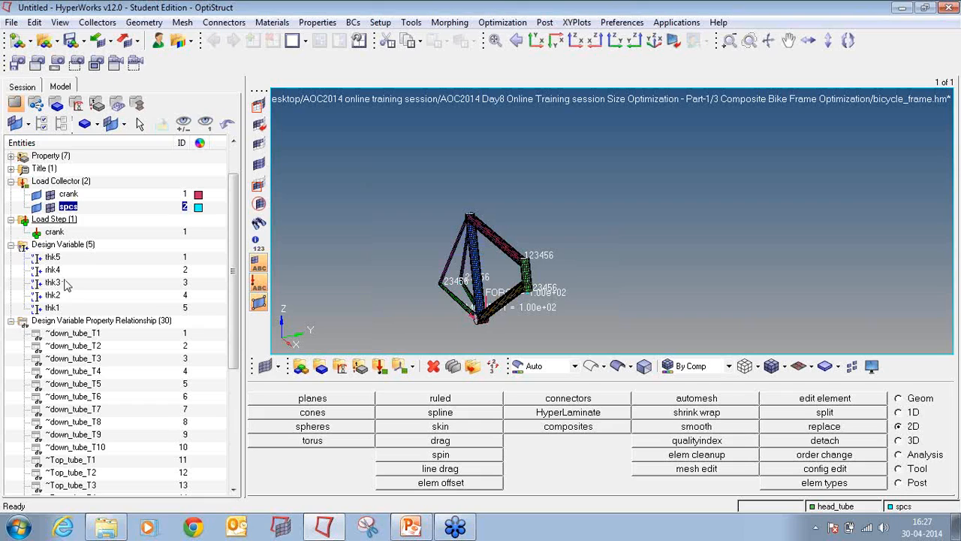
scroll(117, 381, down, 6)
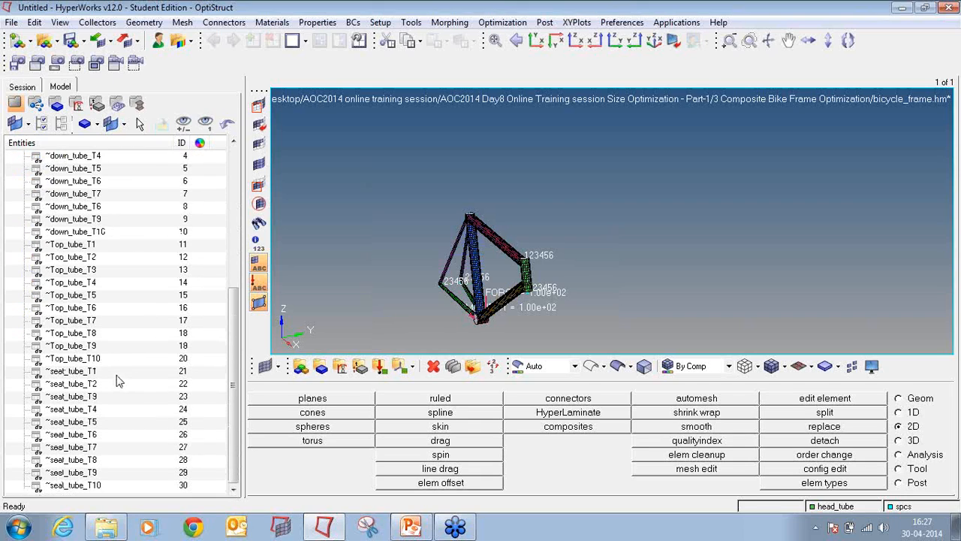
scroll(116, 382, up, 4)
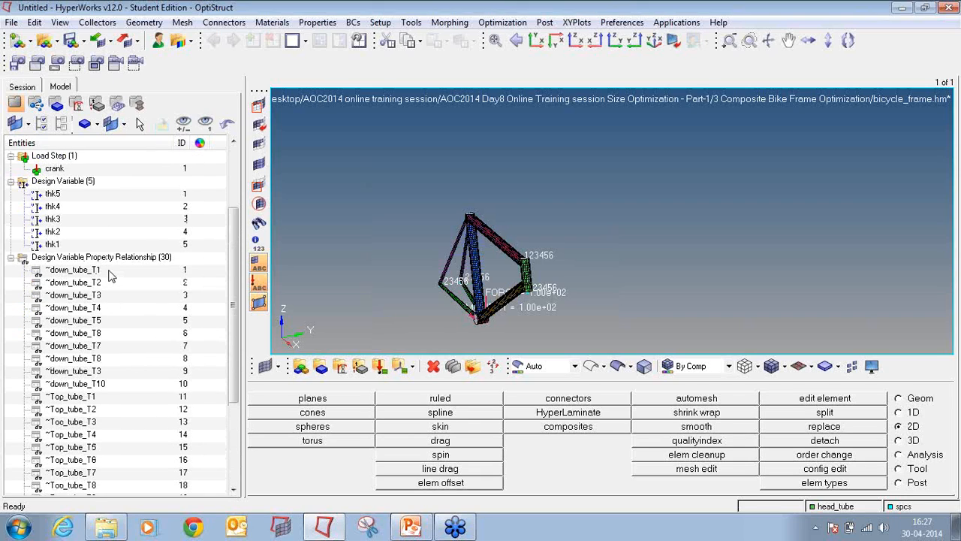
scroll(110, 278, down, 4)
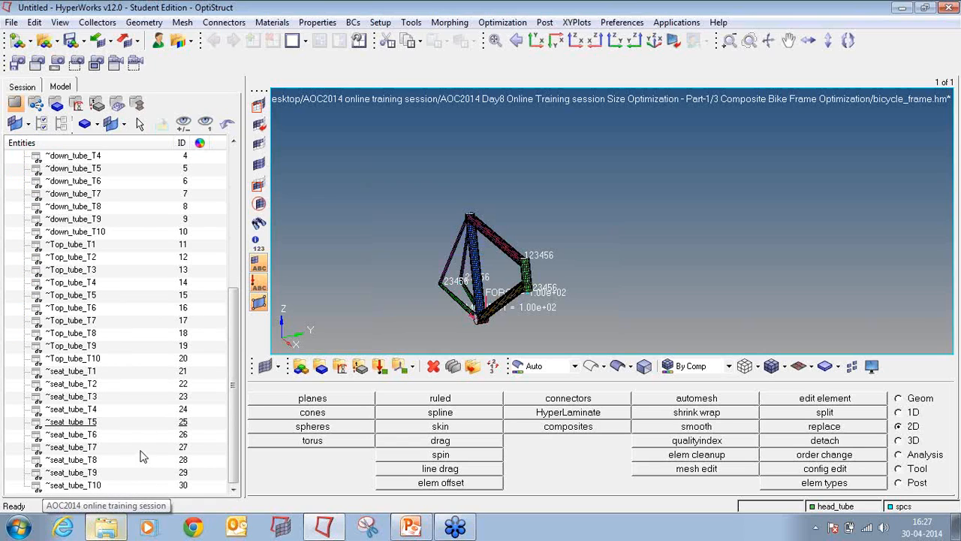
scroll(143, 456, up, 5)
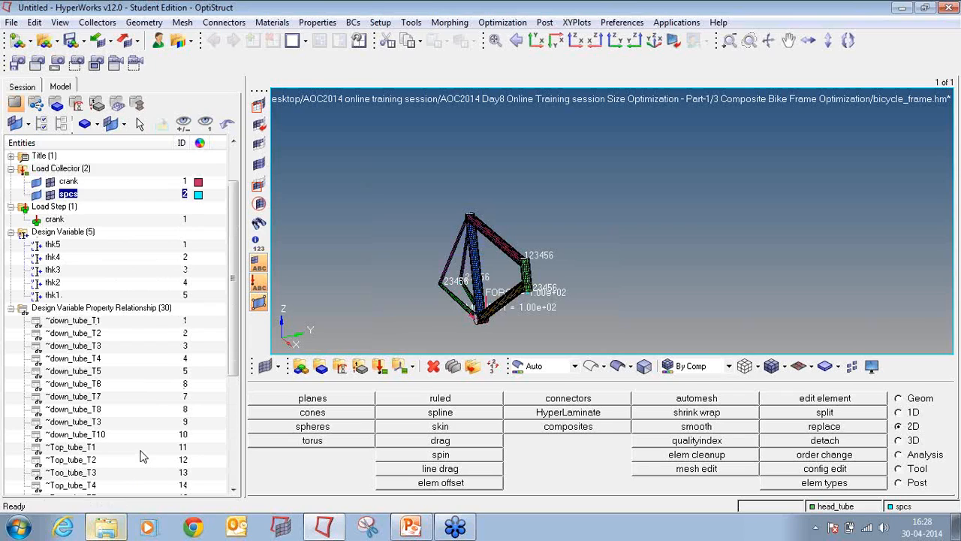
Open the optimization response definition and name the new response dipl.
click(951, 32)
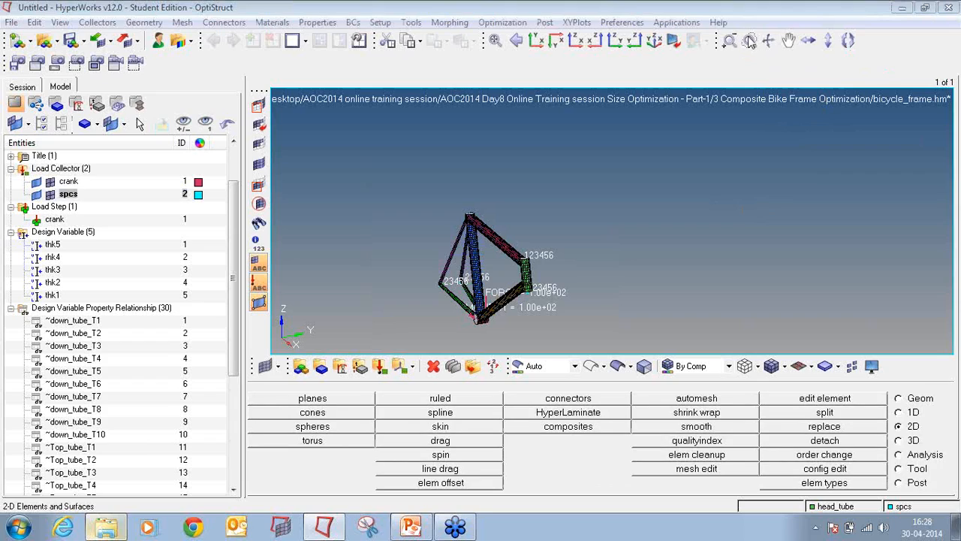
click(918, 457)
click(824, 455)
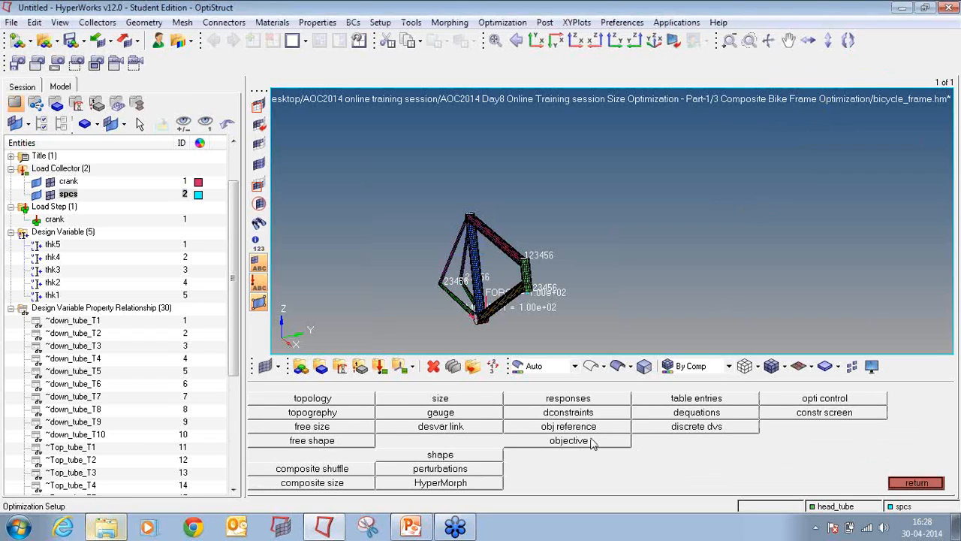
click(557, 402)
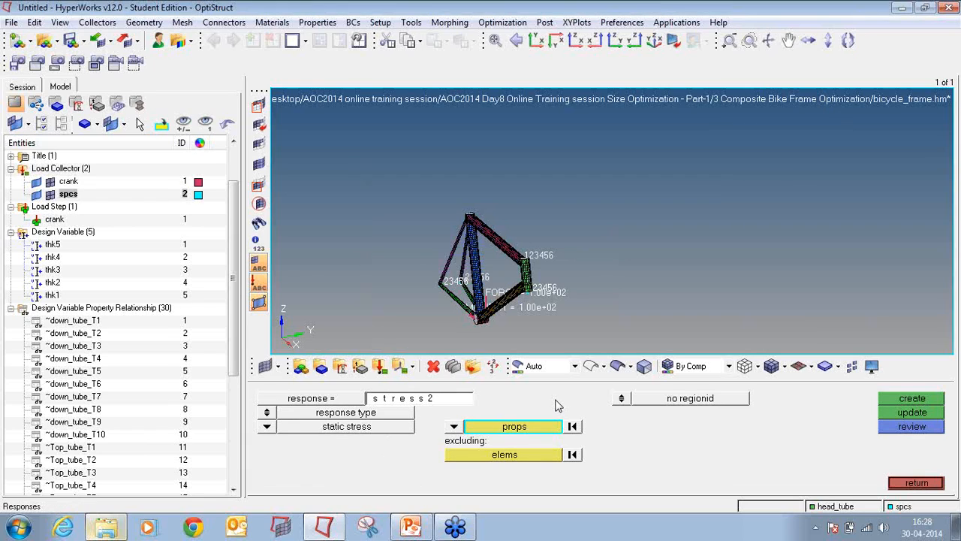
key(d)
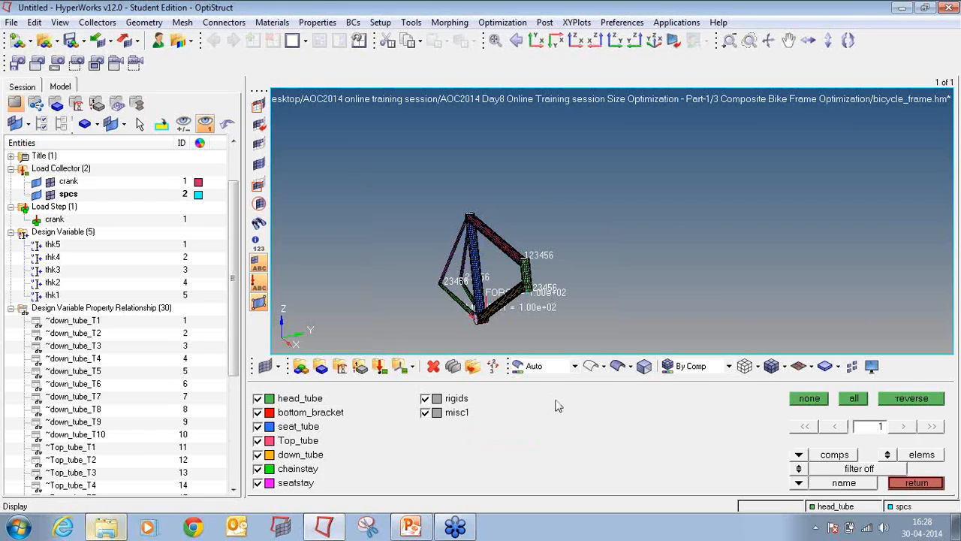
key(d)
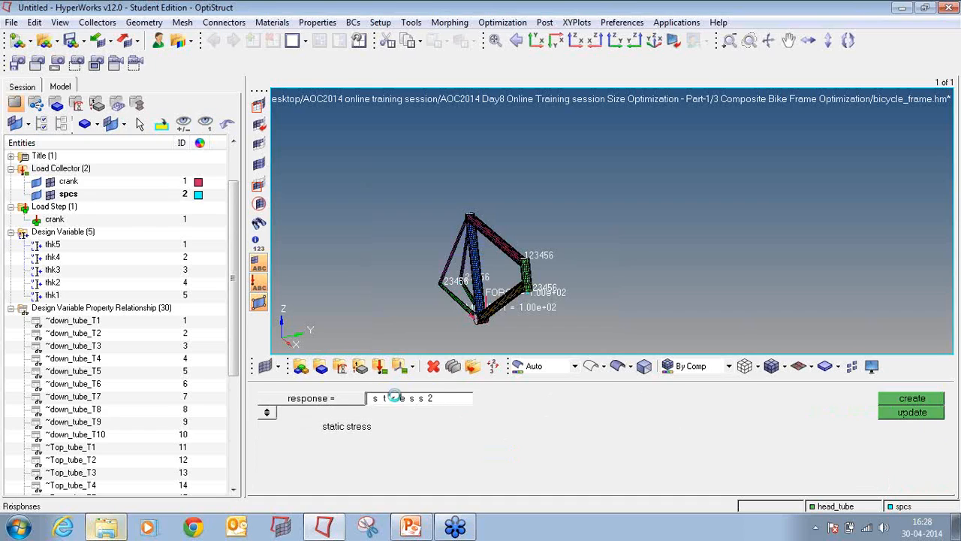
text(dipla)
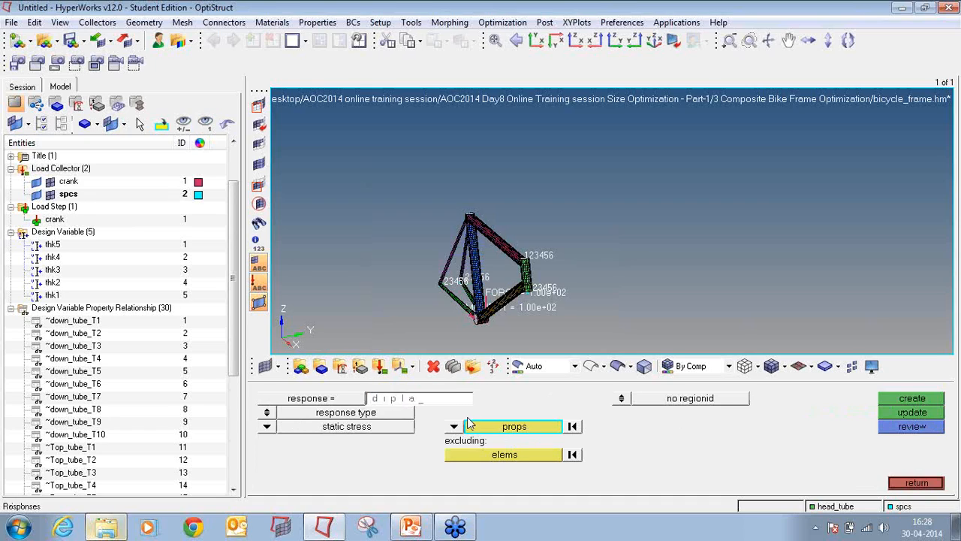
key(BackSpace)
Set the type of response dipl to static displacement, keeping the no regionid option.
click(269, 427)
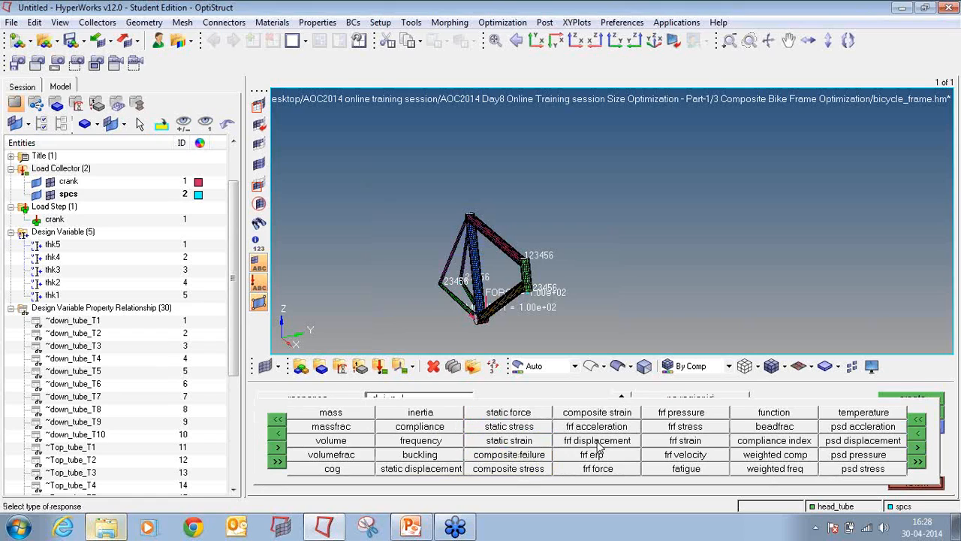
click(453, 474)
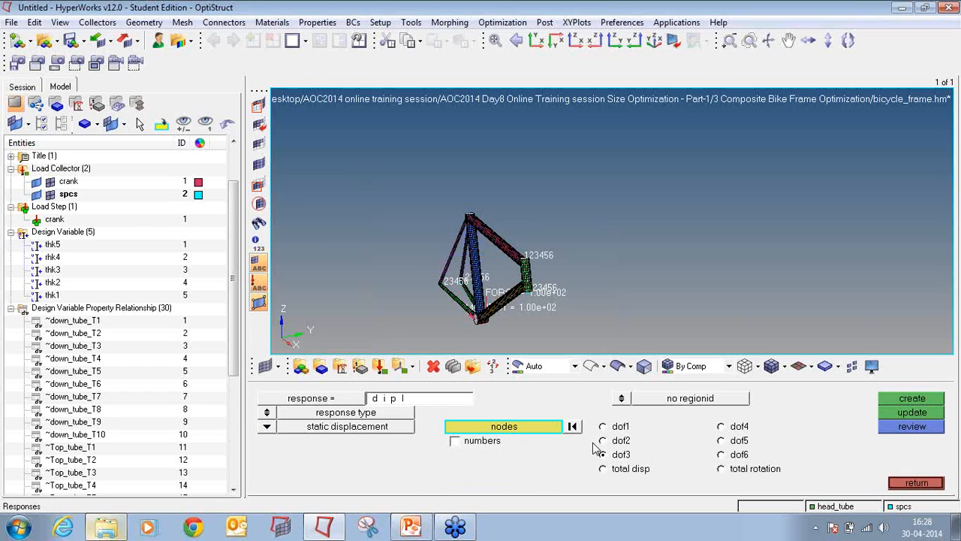
click(621, 399)
click(621, 399)
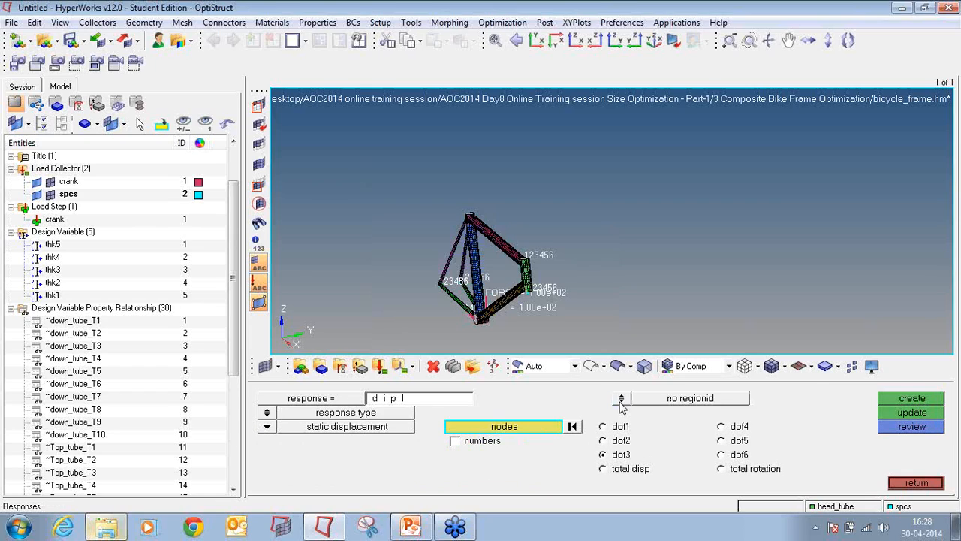
Create the response dipl as total displacement of the RBE2 center node at the bottom bracket.
click(548, 426)
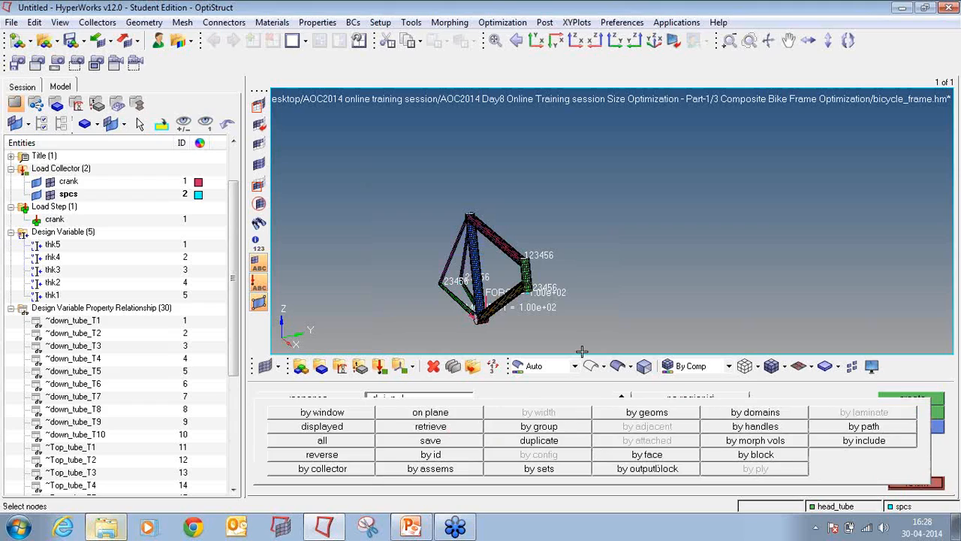
click(617, 468)
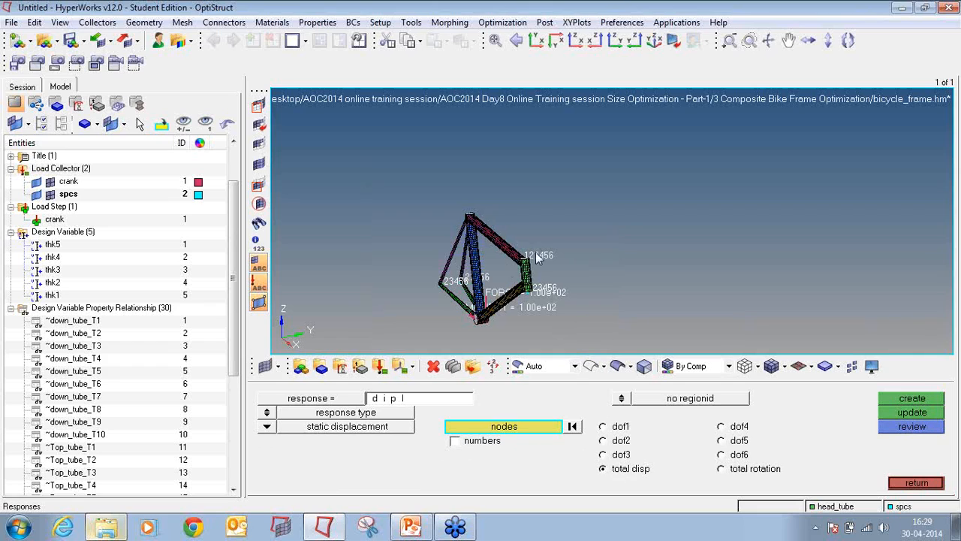
scroll(481, 321, up, 5)
scroll(481, 322, up, 5)
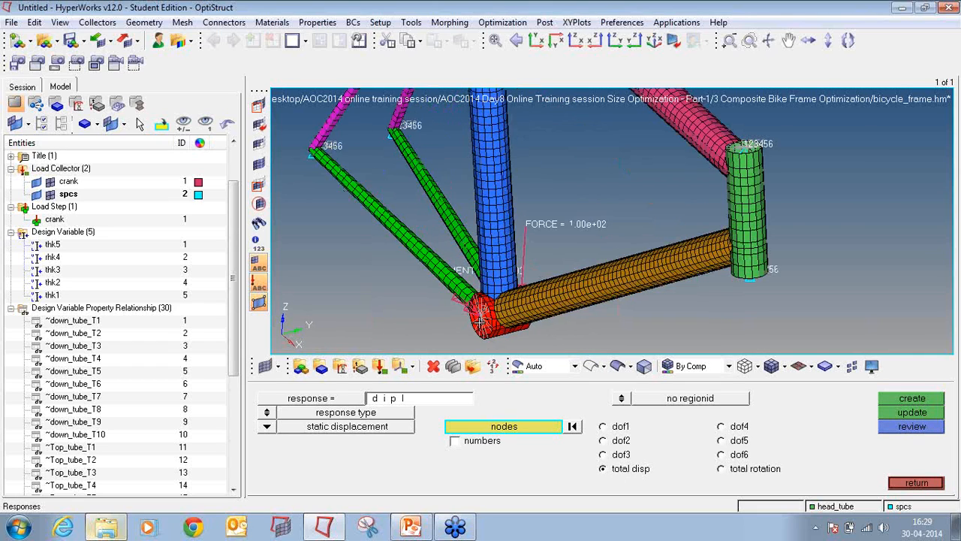
ctrl+drag(522, 304, 656, 275)
ctrl+right_drag(656, 275, 648, 171)
ctrl+drag(648, 172, 611, 267)
scroll(611, 267, up, 2)
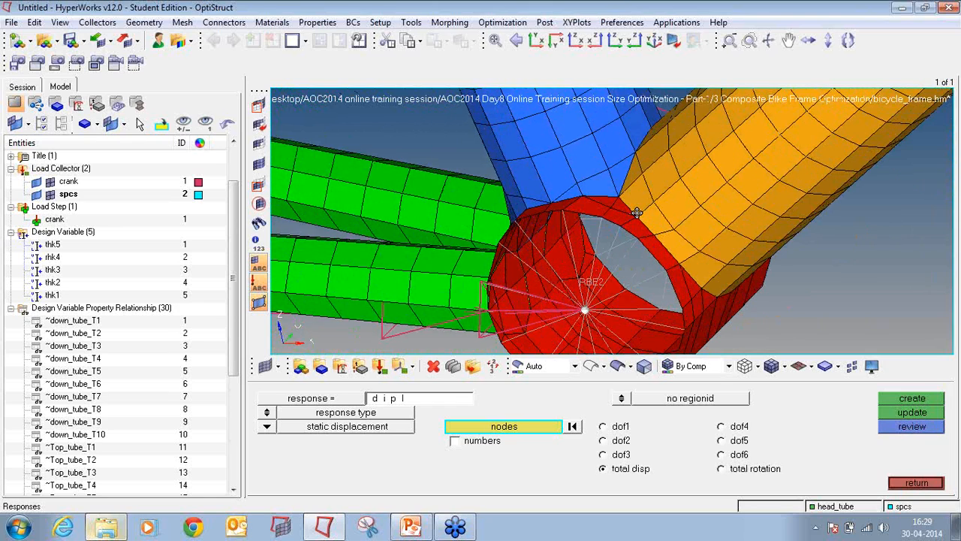
ctrl+drag(637, 212, 708, 143)
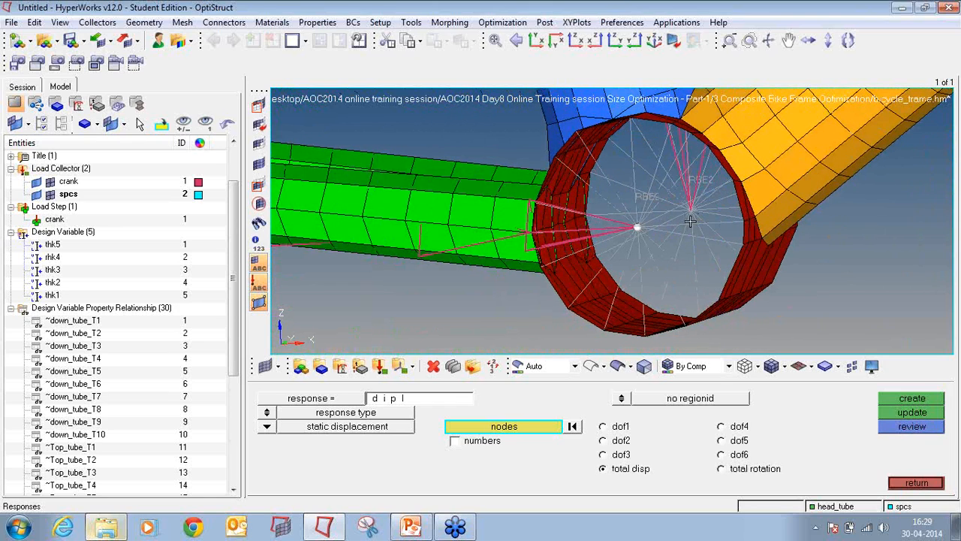
scroll(668, 227, down, 4)
ctrl+drag(668, 226, 780, 331)
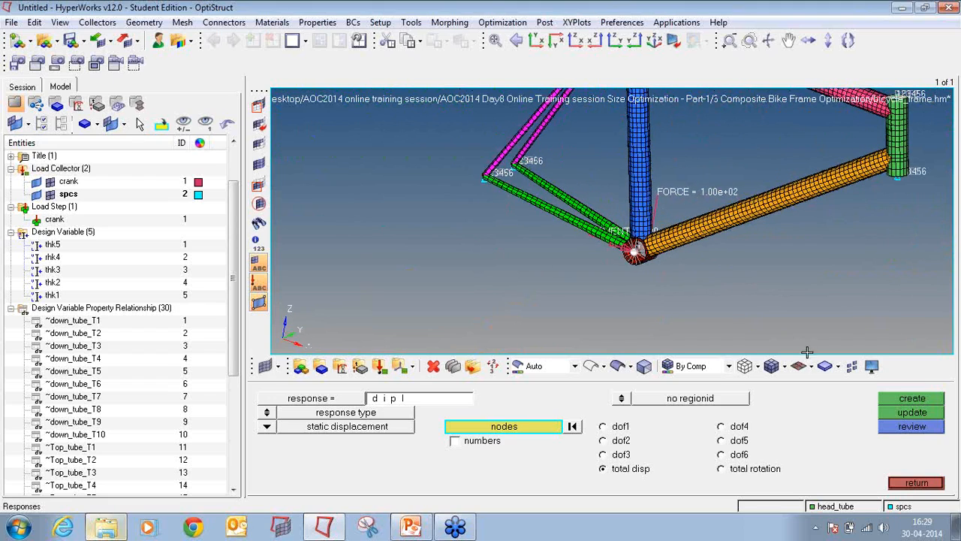
click(894, 401)
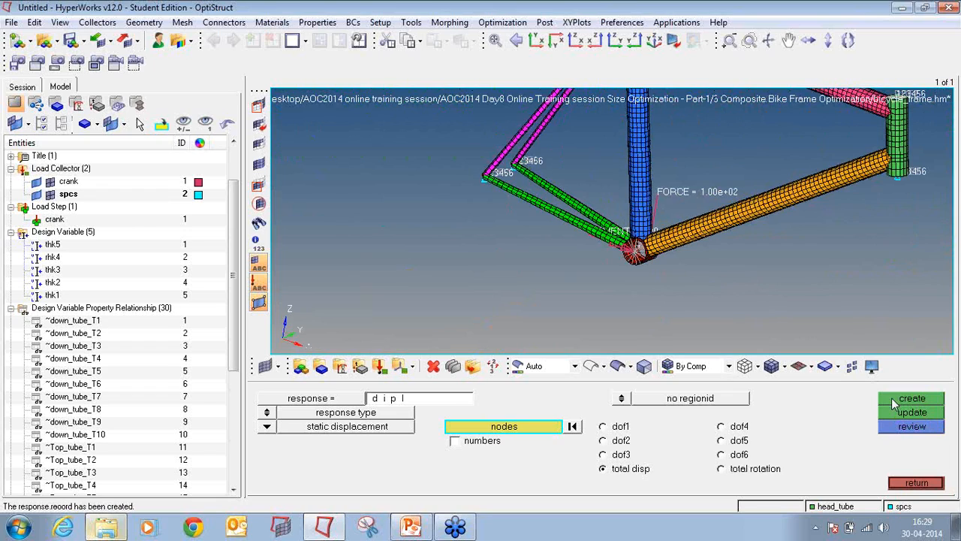
Create a second response named volume with type volume, set to total, and list the model's optimization responses.
click(460, 401)
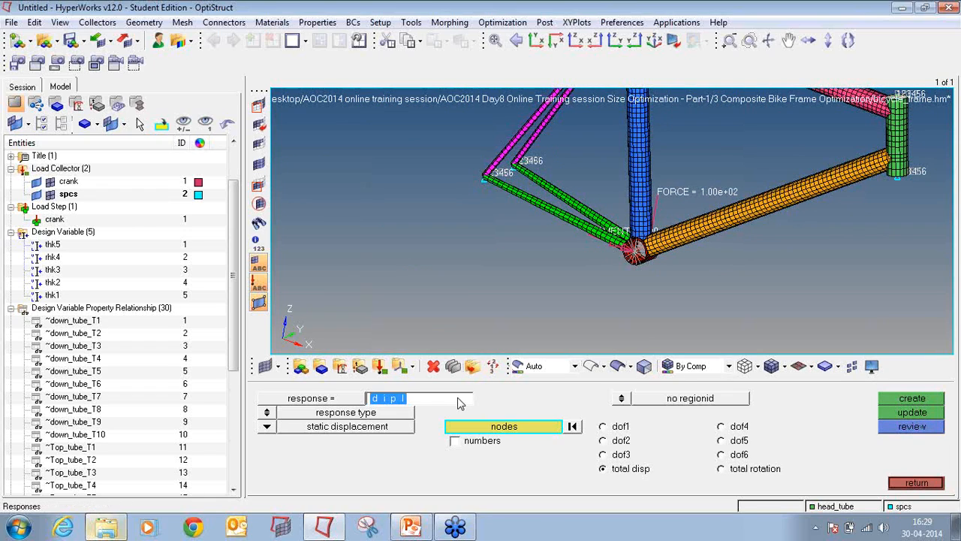
text(volume)
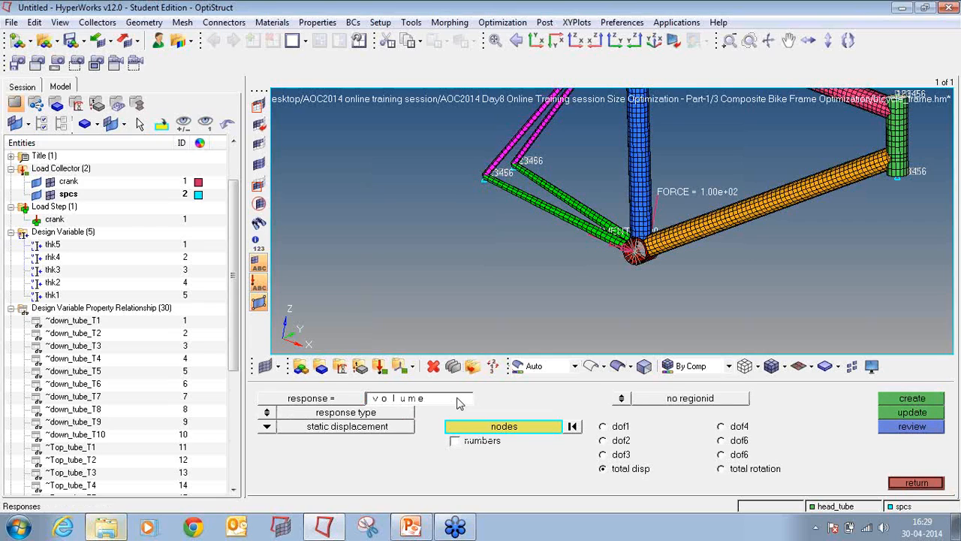
click(268, 427)
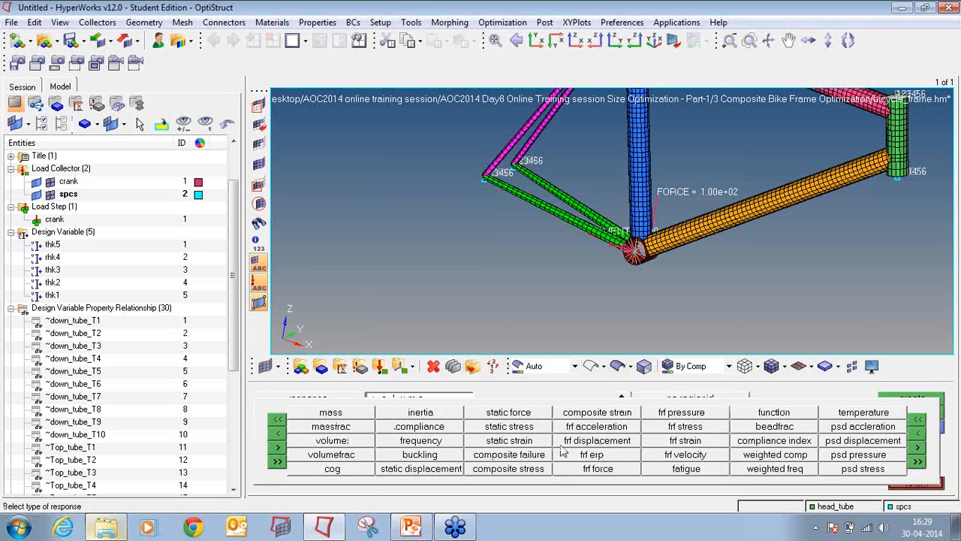
click(371, 443)
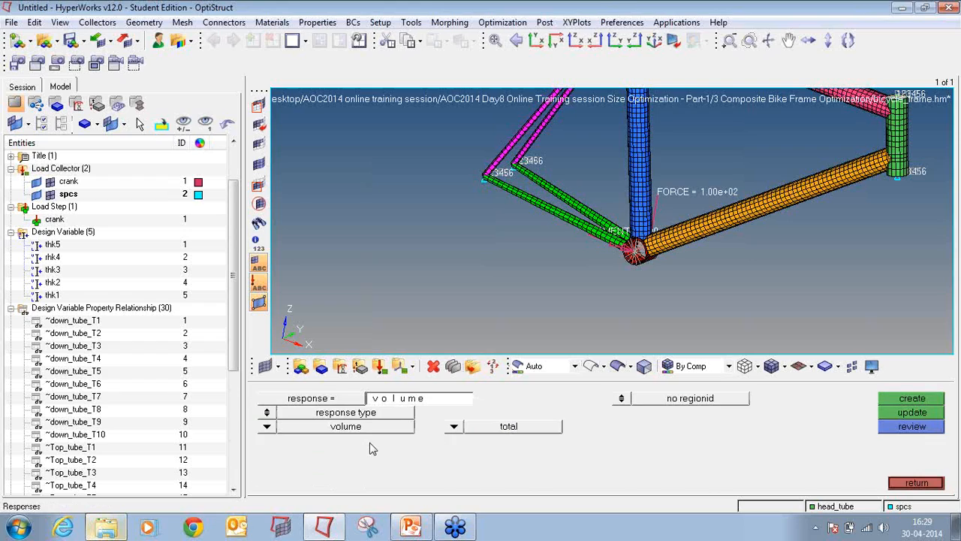
click(912, 405)
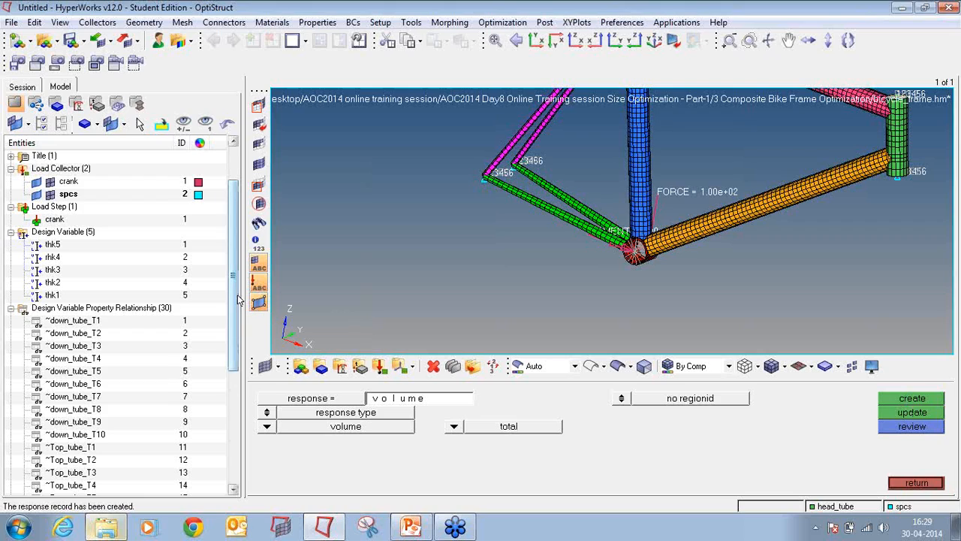
drag(233, 313, 247, 452)
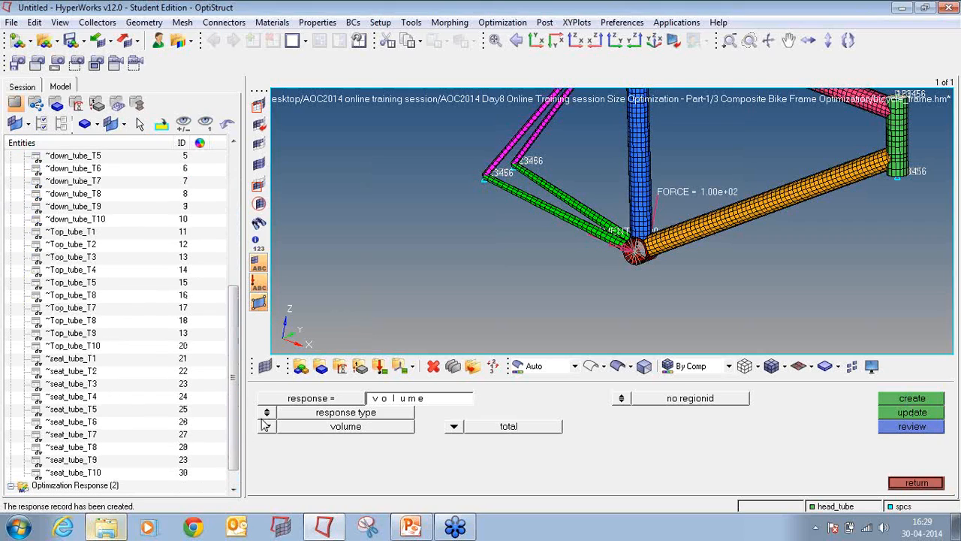
click(10, 485)
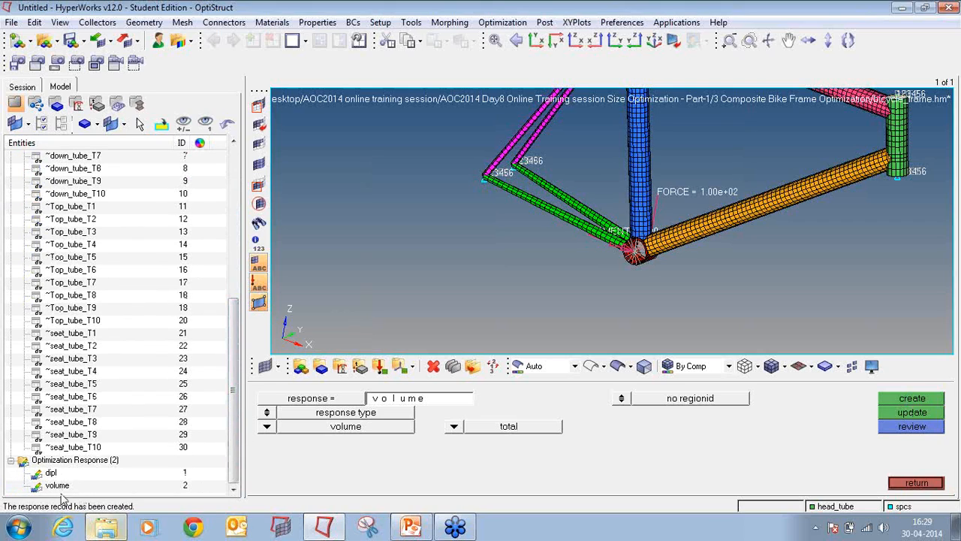
click(916, 483)
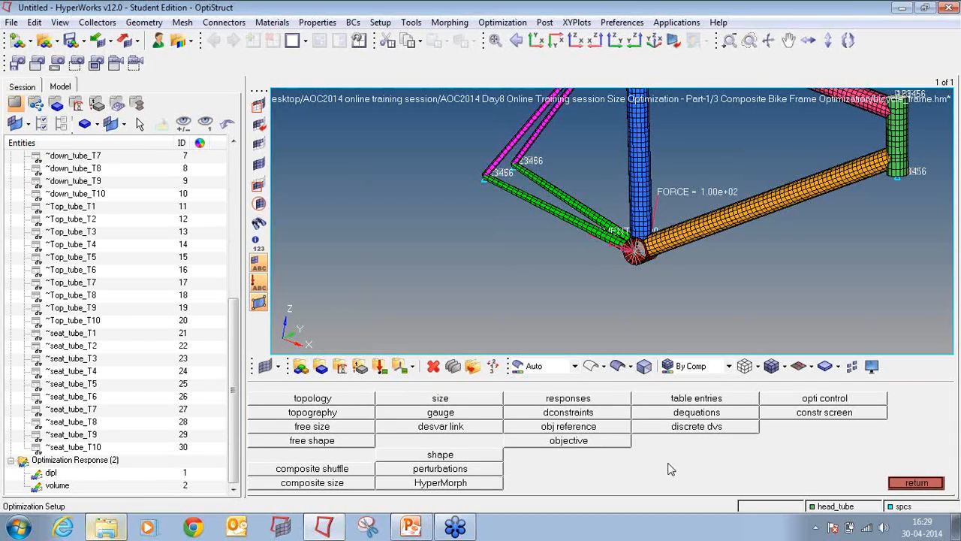
Start a design constraint named dipl on the dipl response and assign the crank loadstep to it.
click(597, 415)
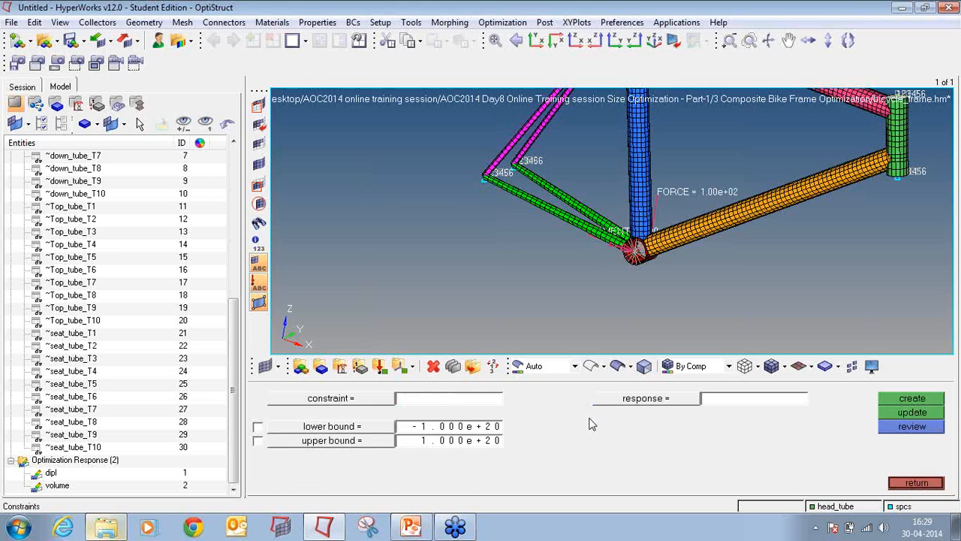
text(dipl)
click(644, 399)
click(304, 399)
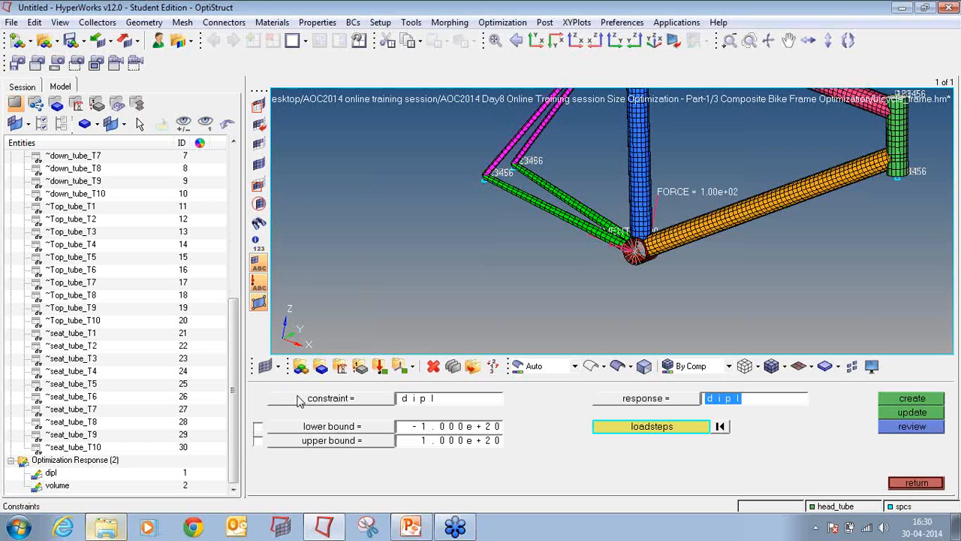
click(595, 430)
click(268, 405)
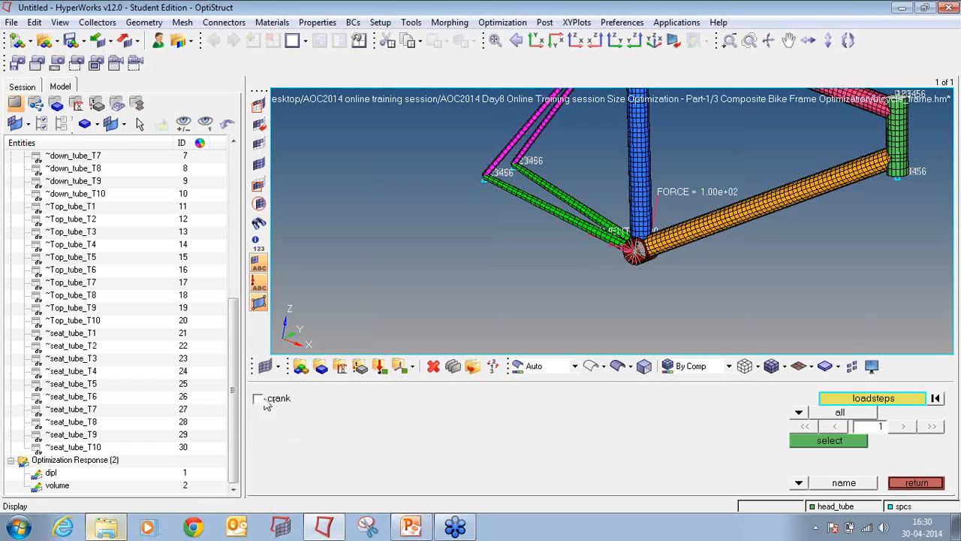
click(830, 443)
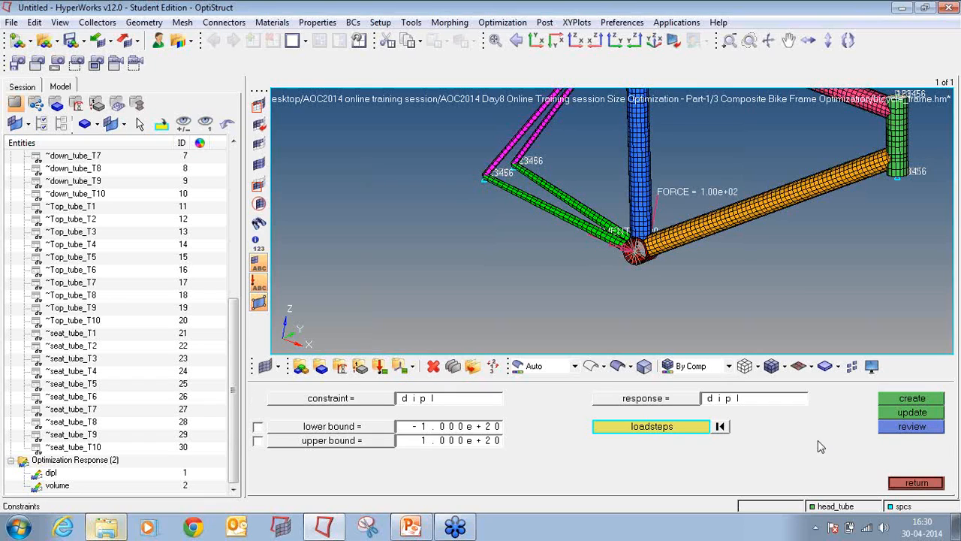
Enable an upper bound of 1.8 for the dipl constraint, create it, and list the model's optimization constraints.
click(258, 442)
click(479, 449)
text(1.800)
click(929, 401)
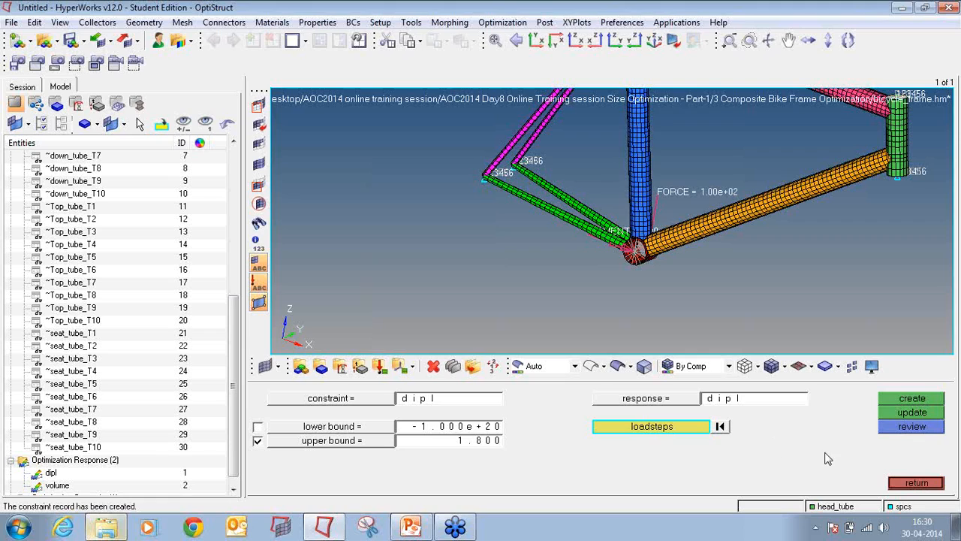
click(895, 485)
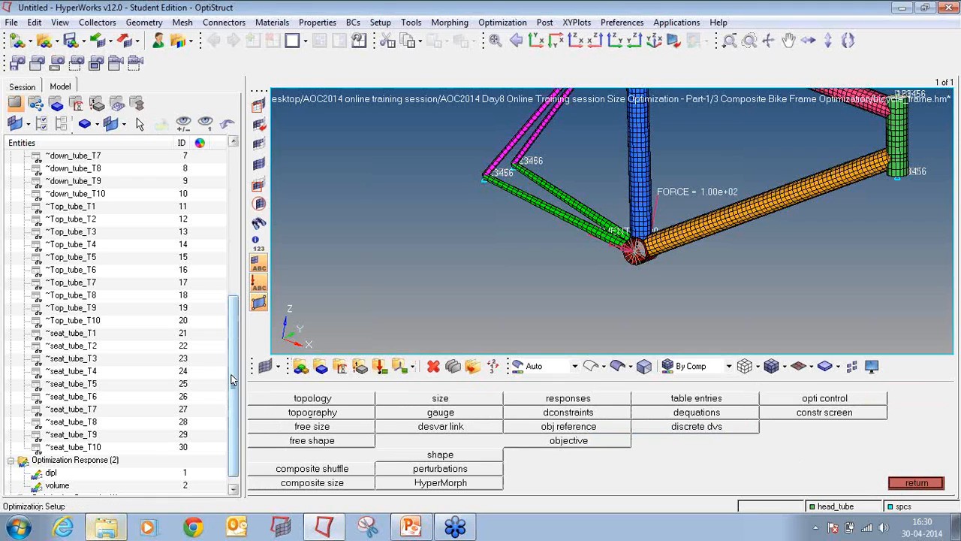
click(234, 489)
click(12, 489)
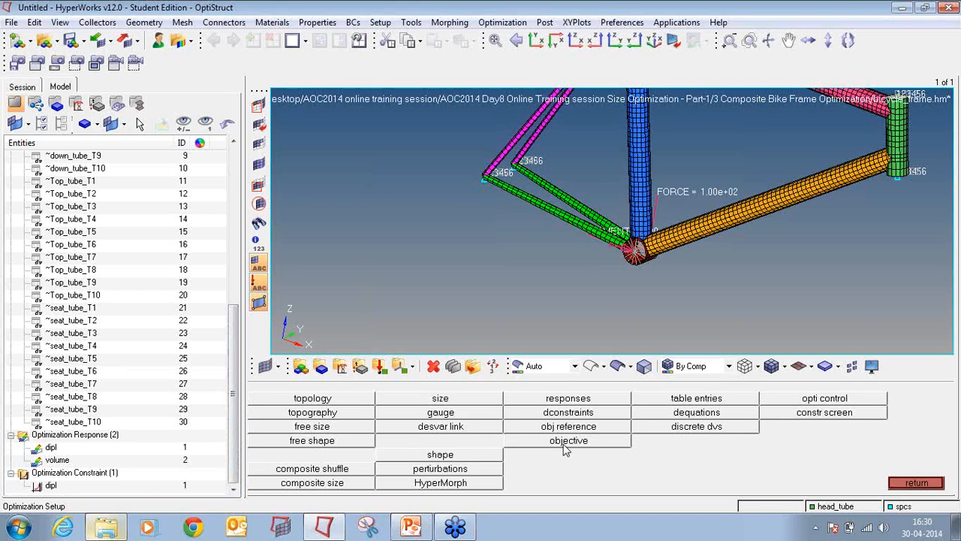
Create an objective that minimizes the volume response and leave the optimization setup.
click(564, 444)
click(593, 406)
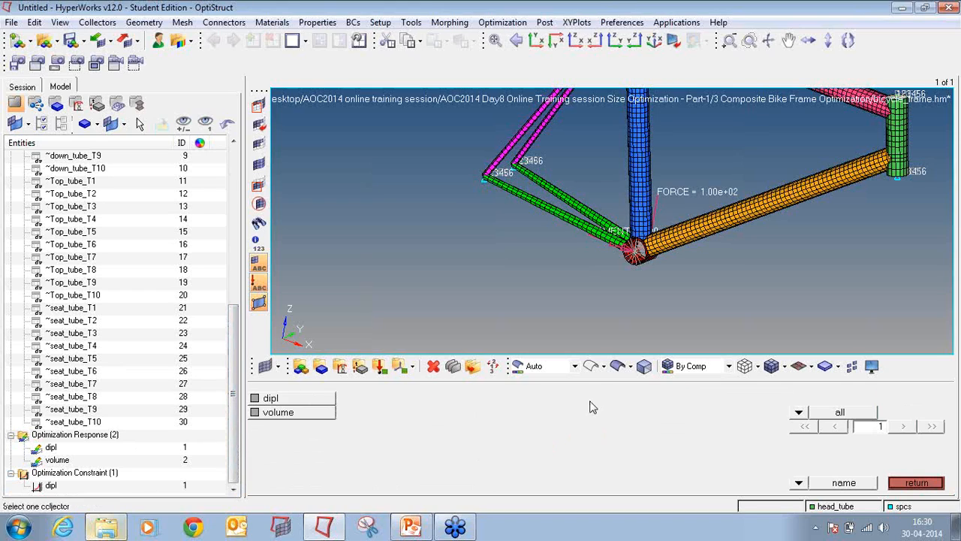
click(322, 412)
click(890, 404)
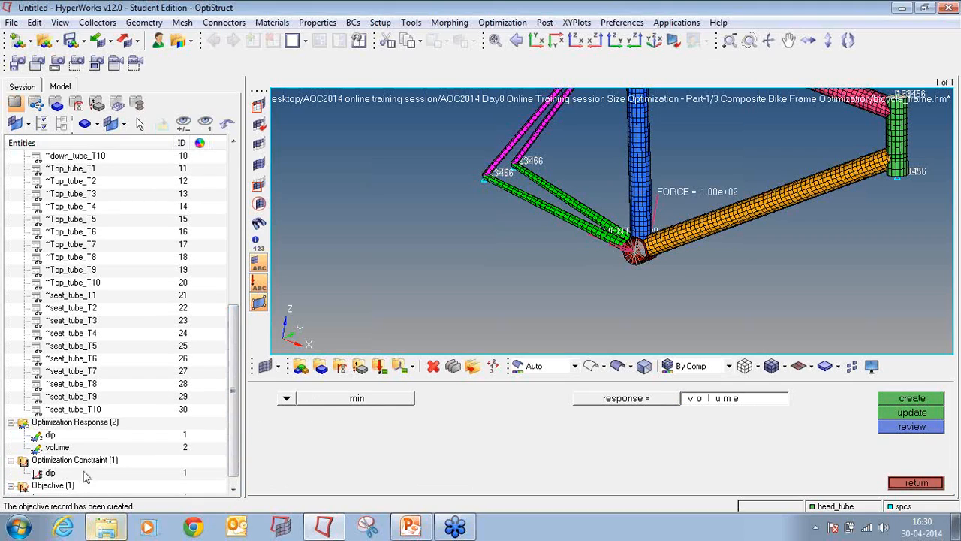
scroll(218, 435, down, 1)
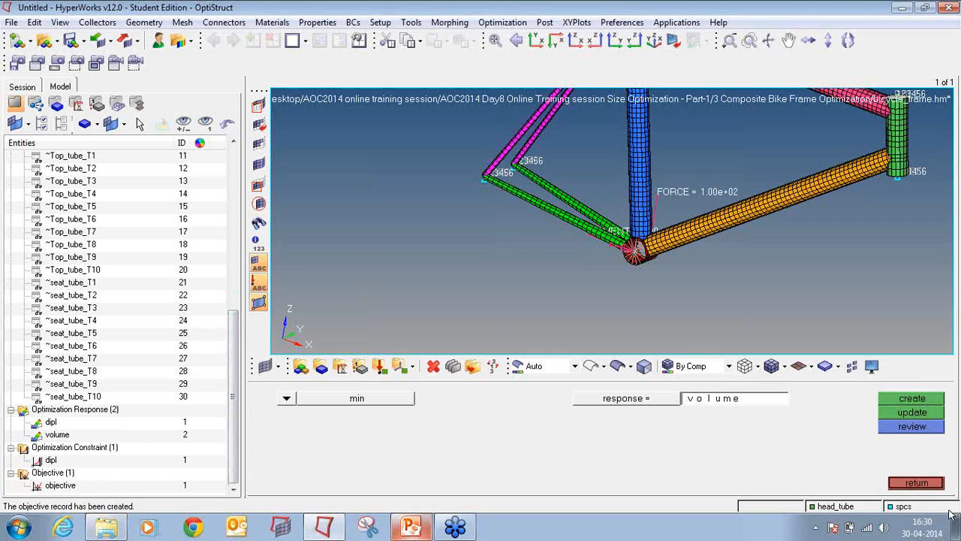
click(927, 484)
click(931, 487)
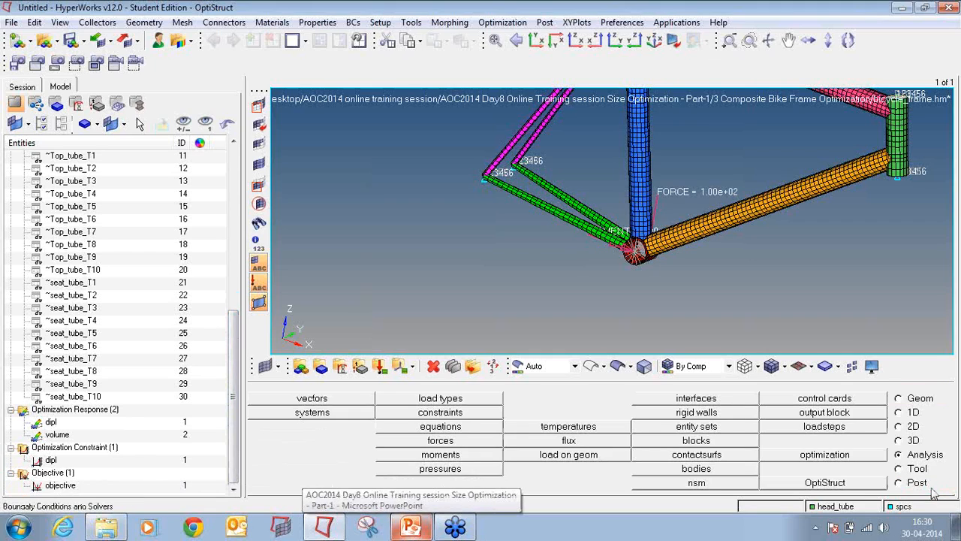
Begin saving the model under a new location and go to new folder 2 on the Desktop.
click(11, 23)
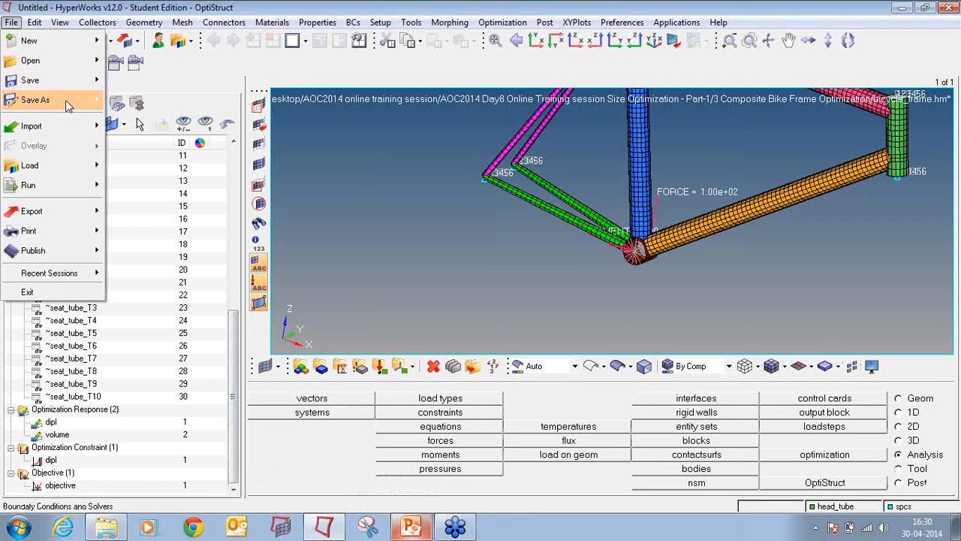
mouse_move(66, 100)
click(132, 137)
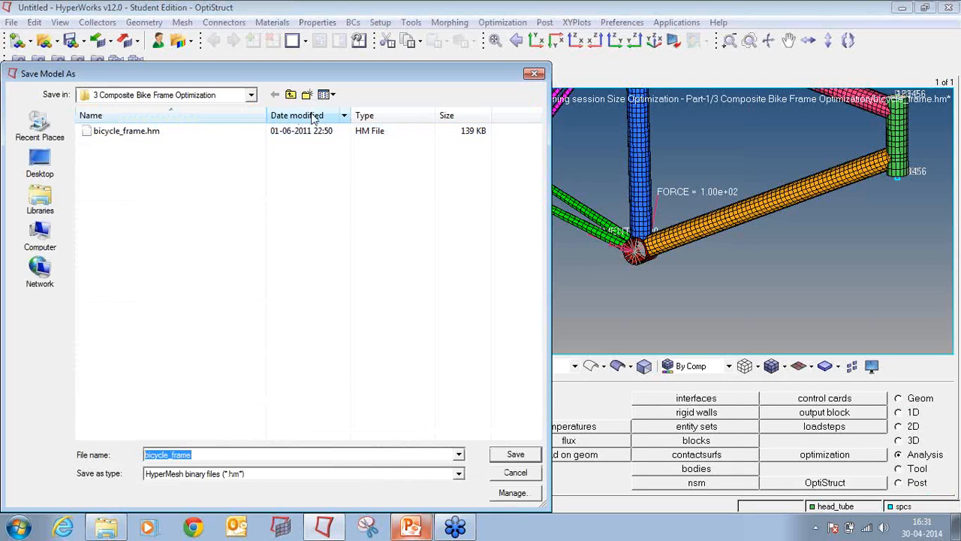
click(290, 95)
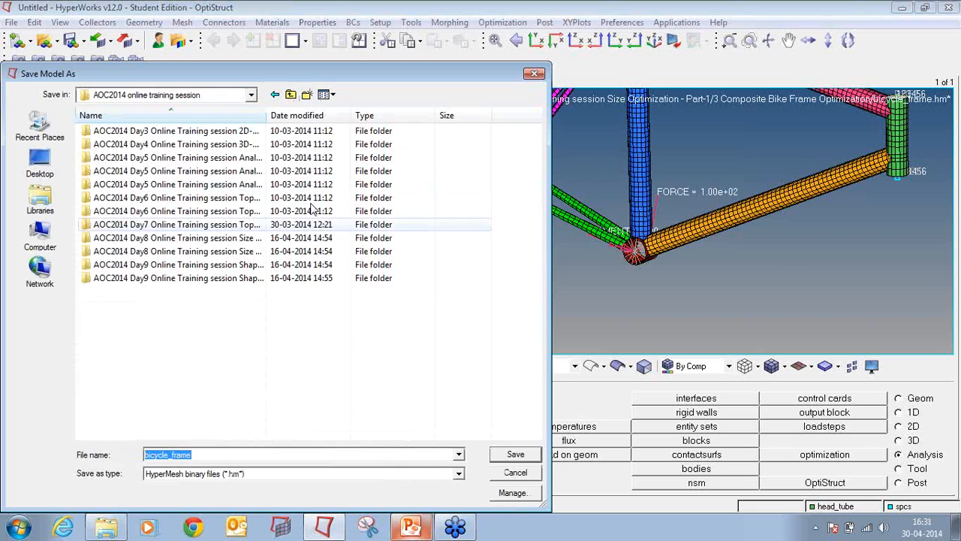
click(290, 95)
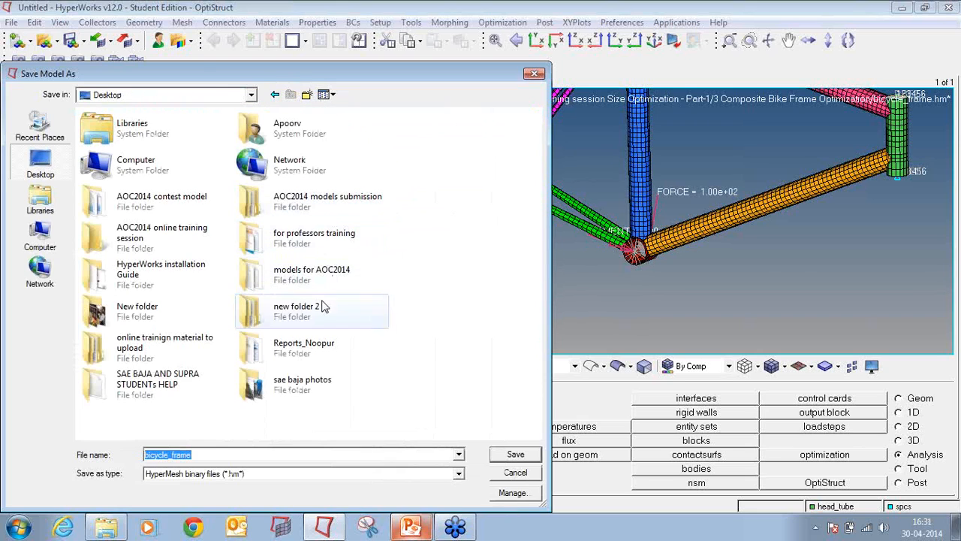
double_click(323, 306)
Create a folder named tutorial 8 and save the model in it as bicycle_frame.
click(307, 94)
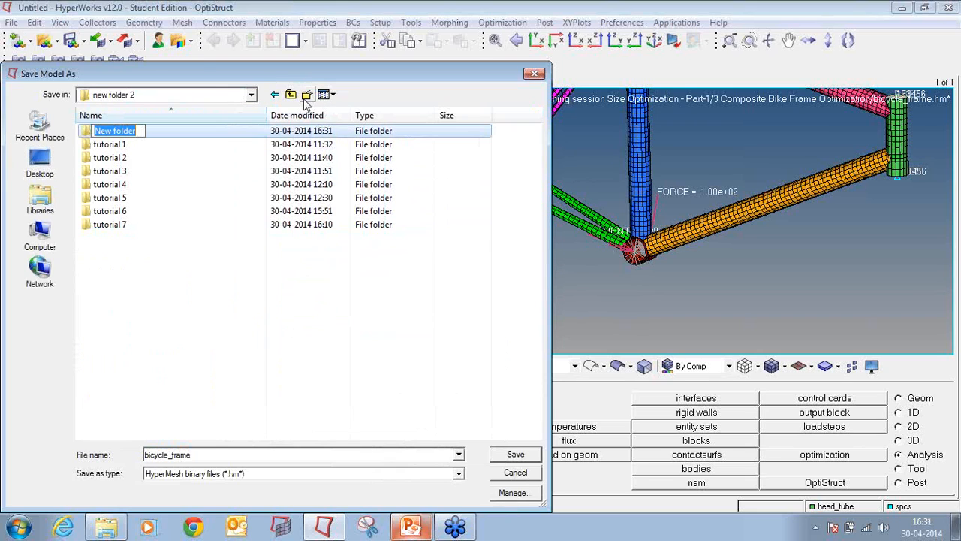
text(tutorial )
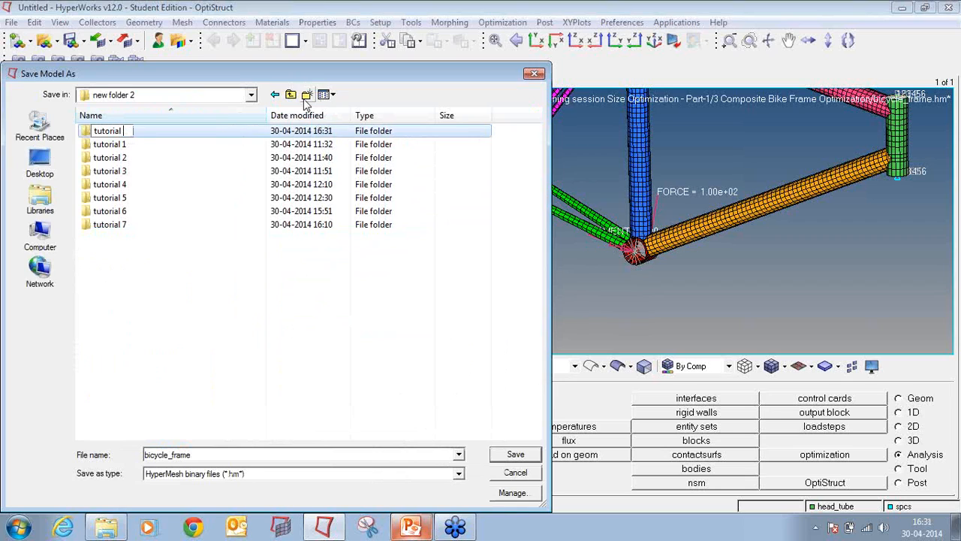
text(8)
key(Return)
key(Return)
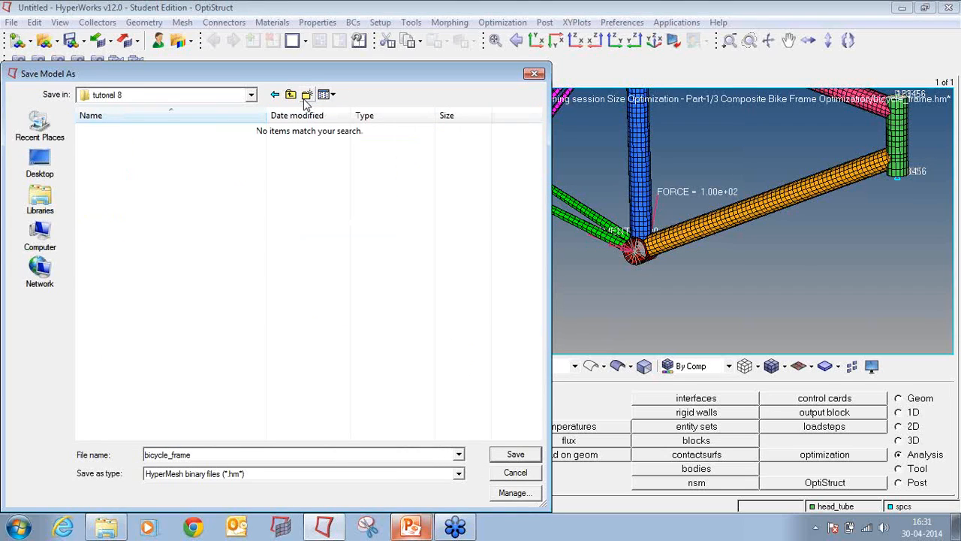
click(516, 455)
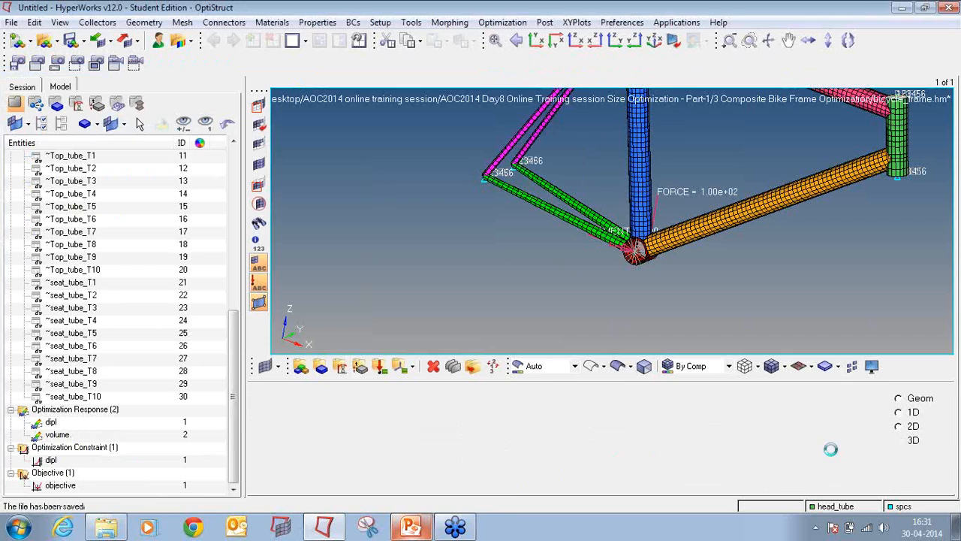
Run the OptiStruct optimization on bicycle_frame.fem.
click(859, 482)
click(875, 399)
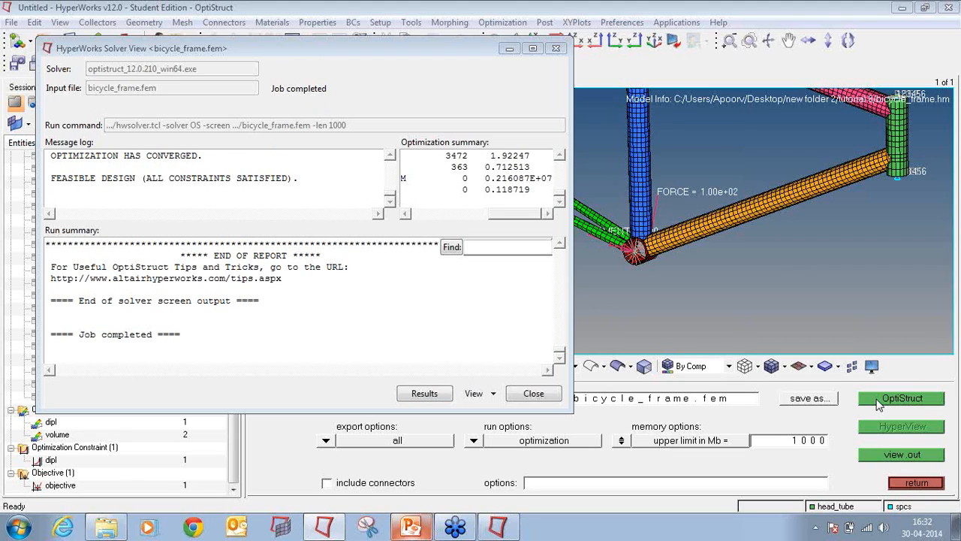
Open the bicycle_frame optimization results in HyperView and dismiss the solver view and message log.
click(433, 395)
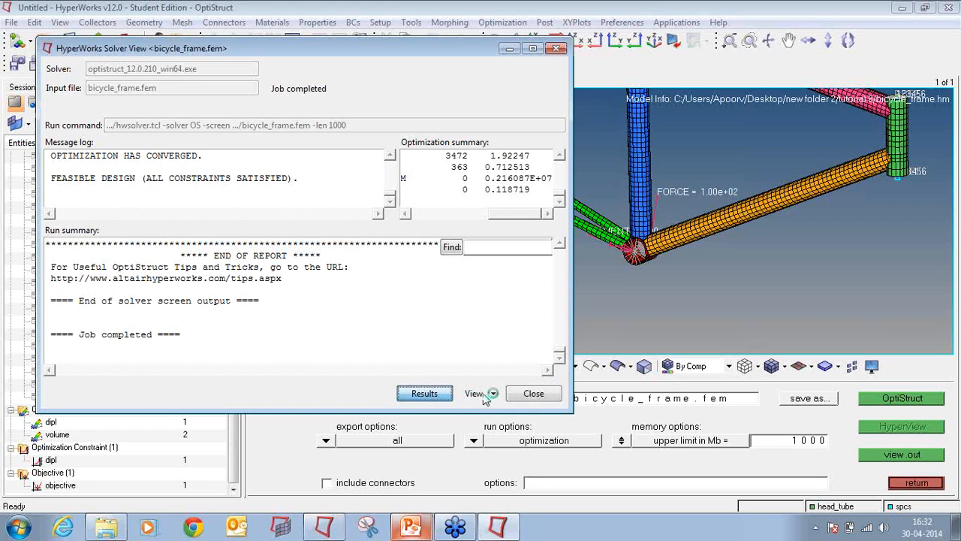
click(526, 394)
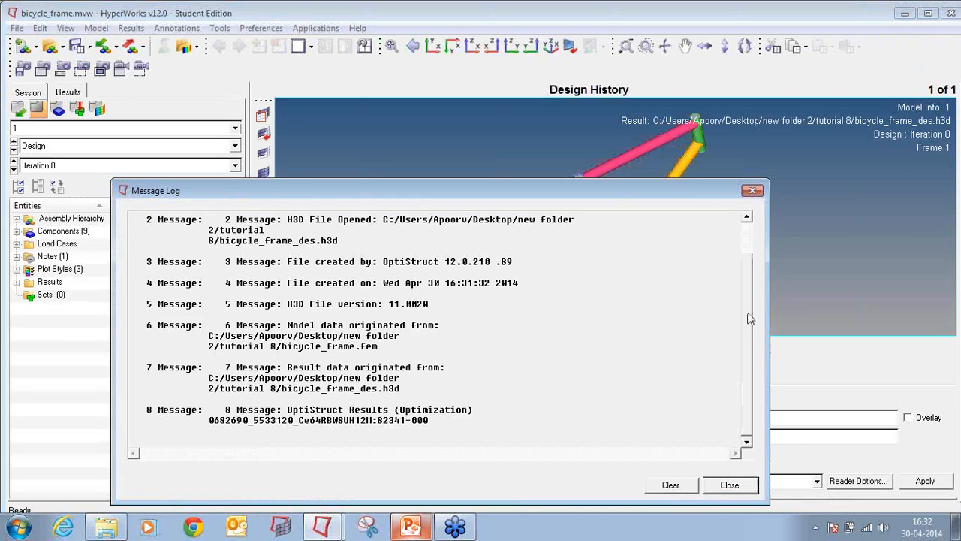
click(752, 190)
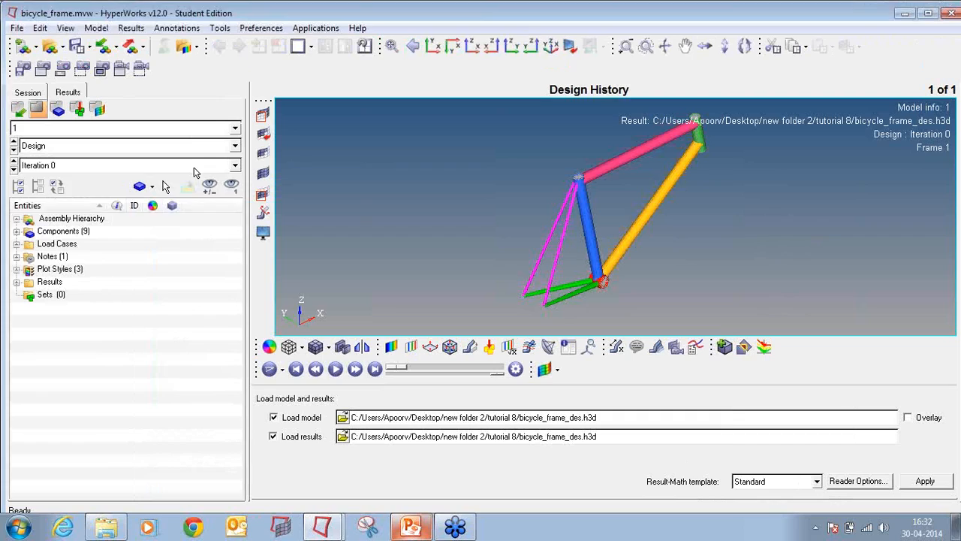
Contour the element thicknesses for Iteration 5 of the design results and inspect the frame from several angles.
click(194, 166)
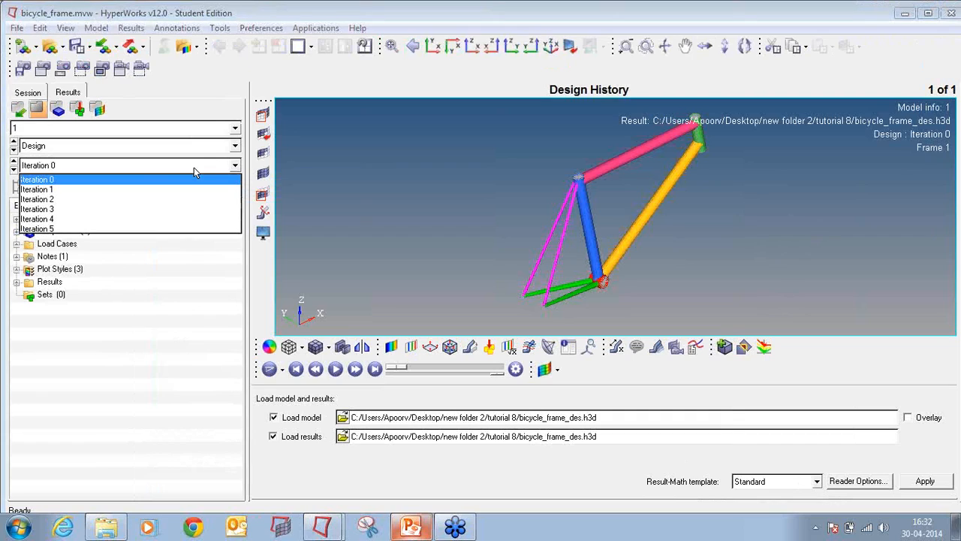
click(84, 229)
click(390, 347)
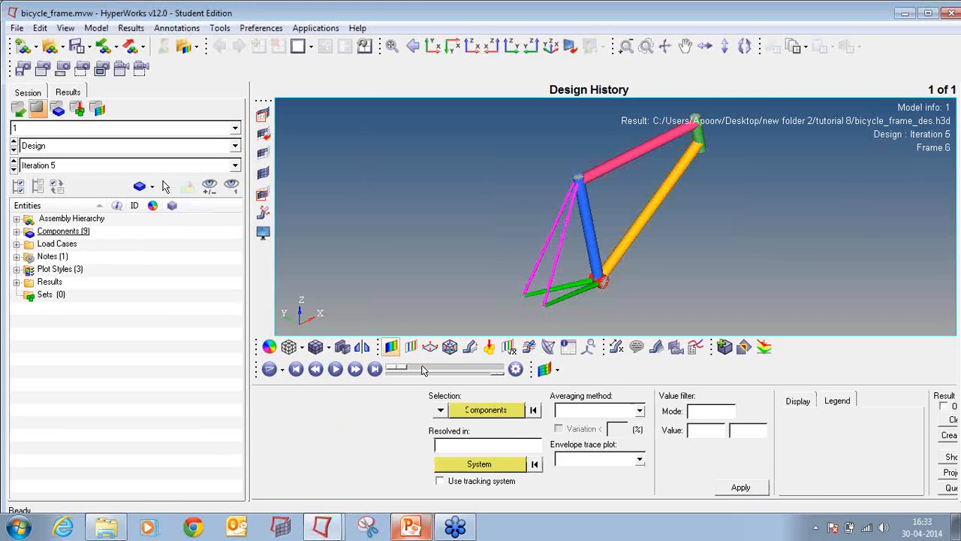
click(740, 487)
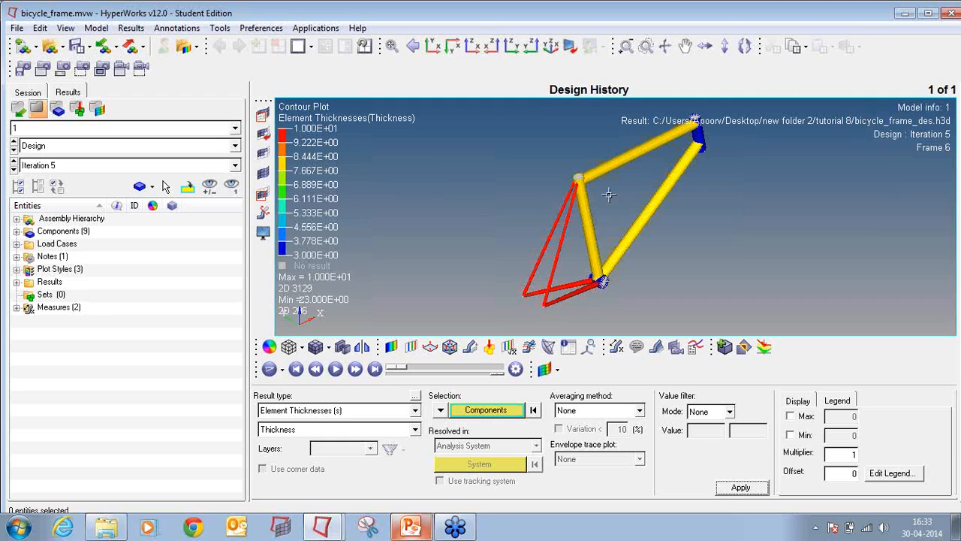
ctrl+drag(717, 196, 637, 155)
ctrl+drag(617, 190, 593, 194)
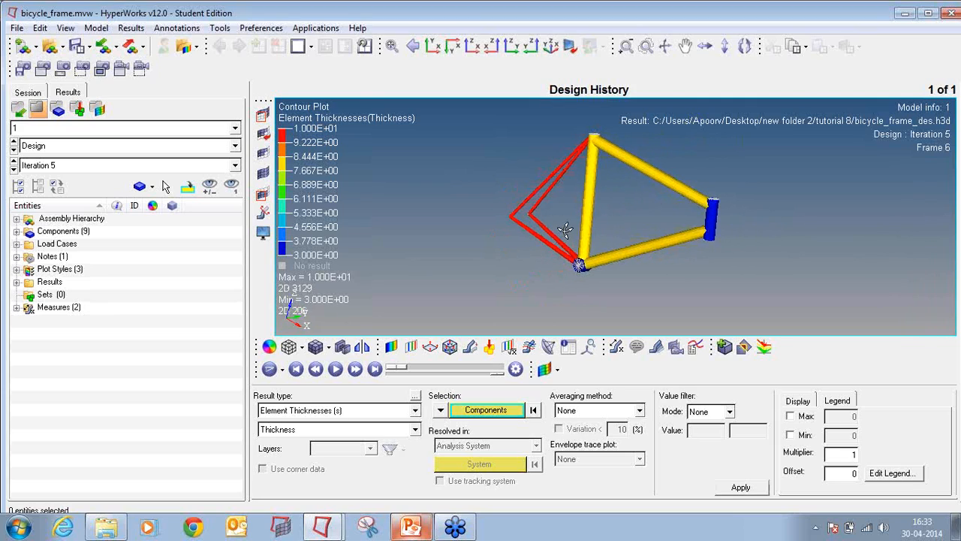
ctrl+drag(565, 229, 630, 237)
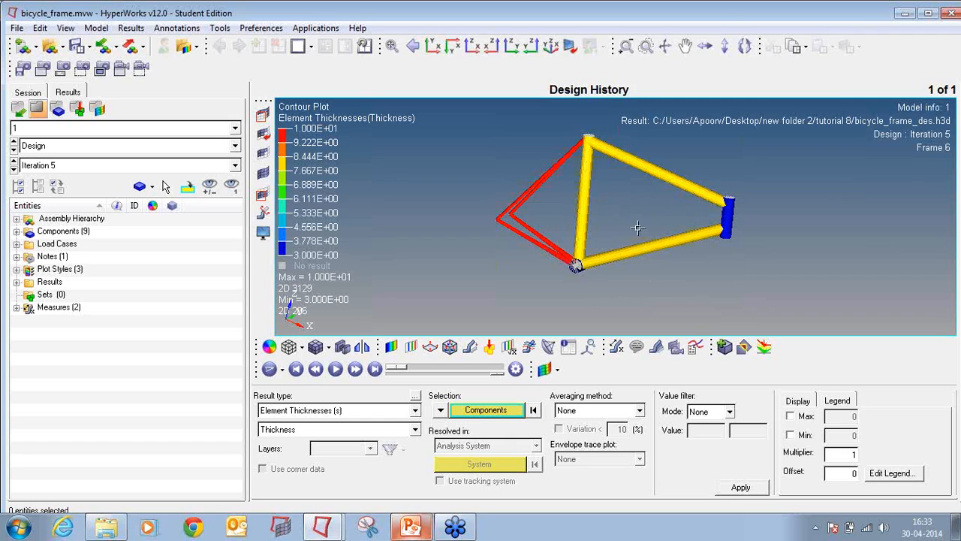
ctrl+drag(684, 179, 548, 198)
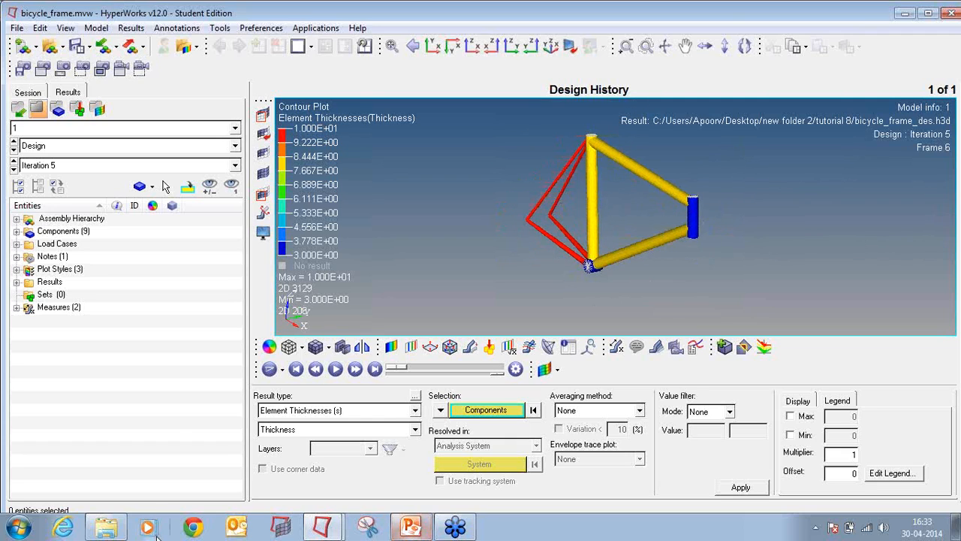
Switch to the tutorial 8 folder inside new folder 2 on the Desktop and sort its files by type.
click(109, 527)
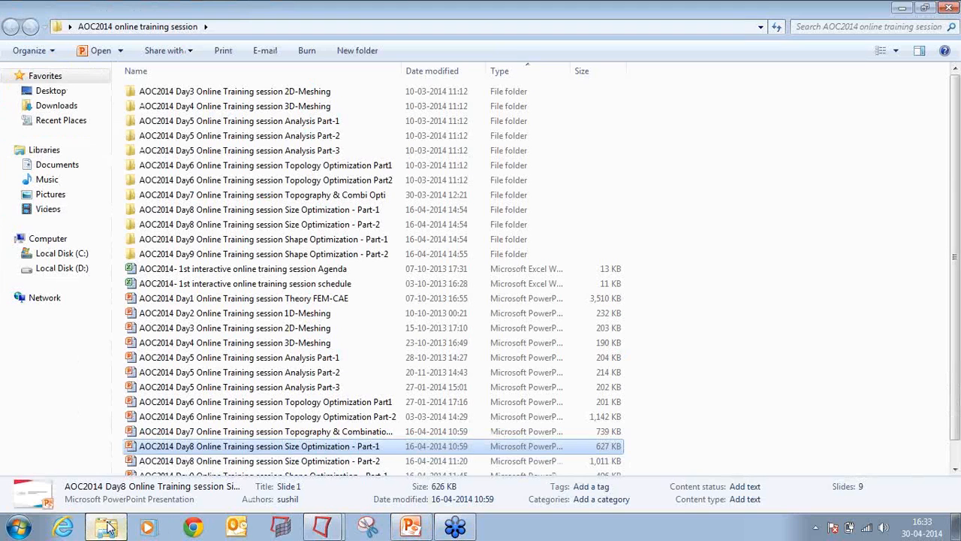
click(907, 10)
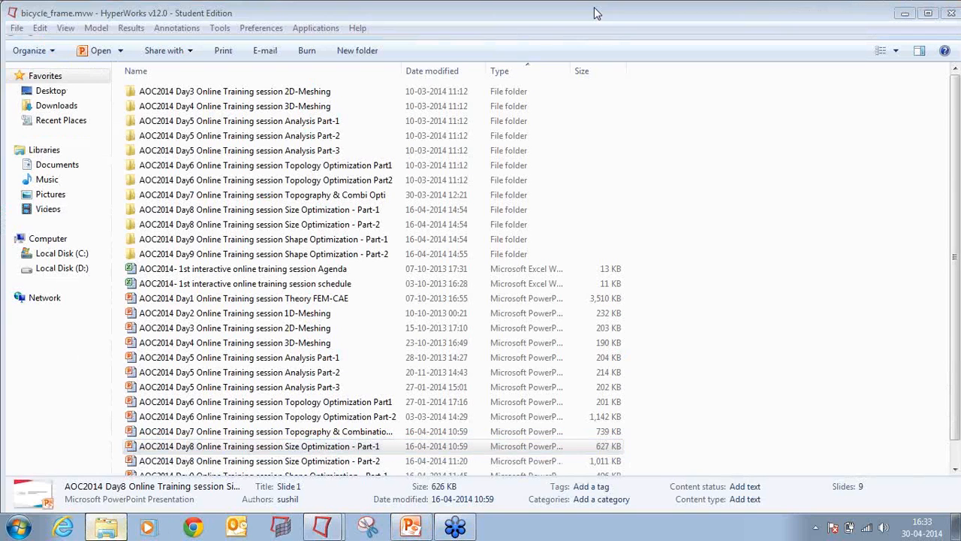
click(905, 11)
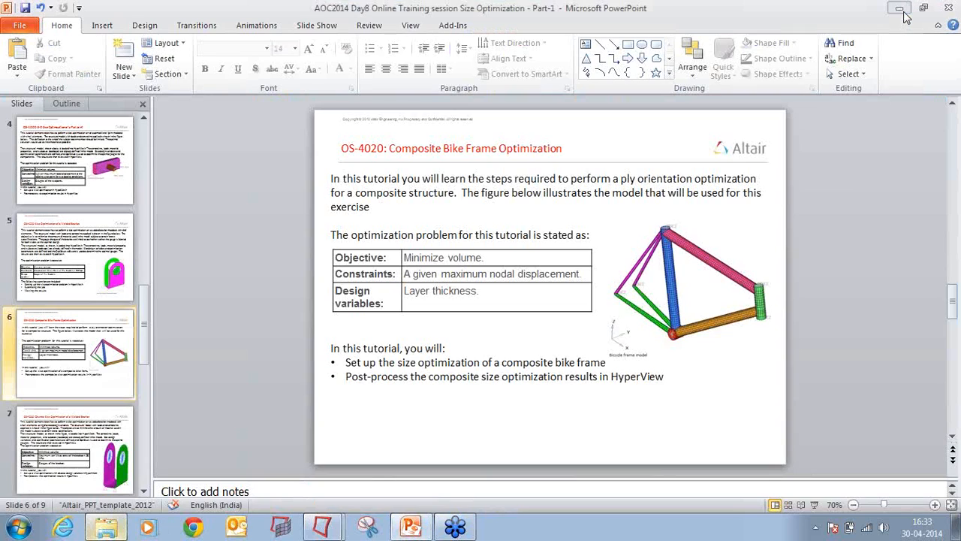
click(900, 9)
double_click(183, 154)
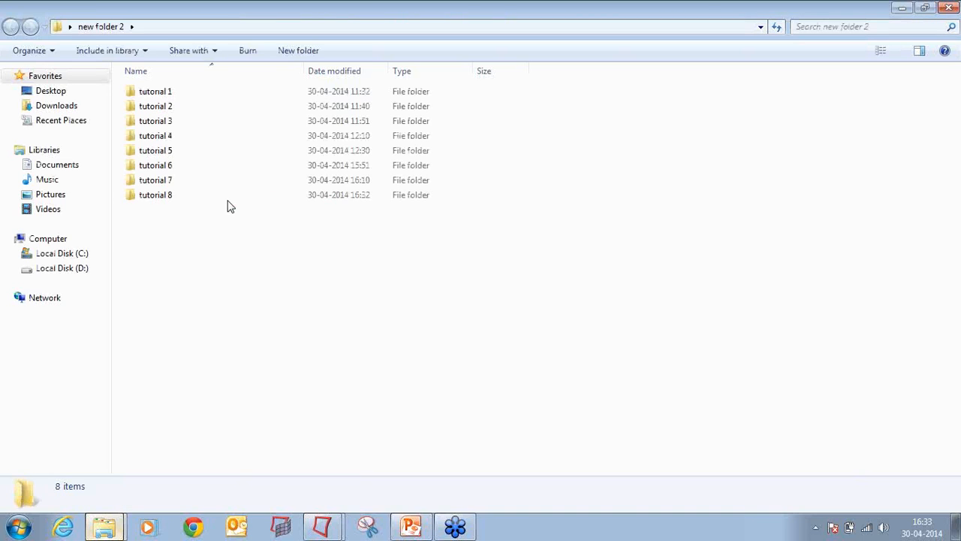
double_click(224, 197)
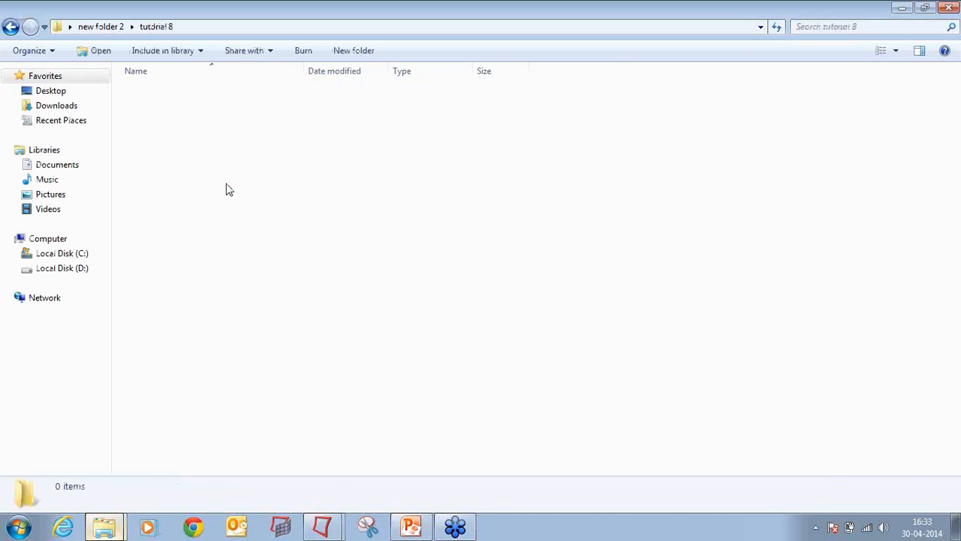
click(420, 69)
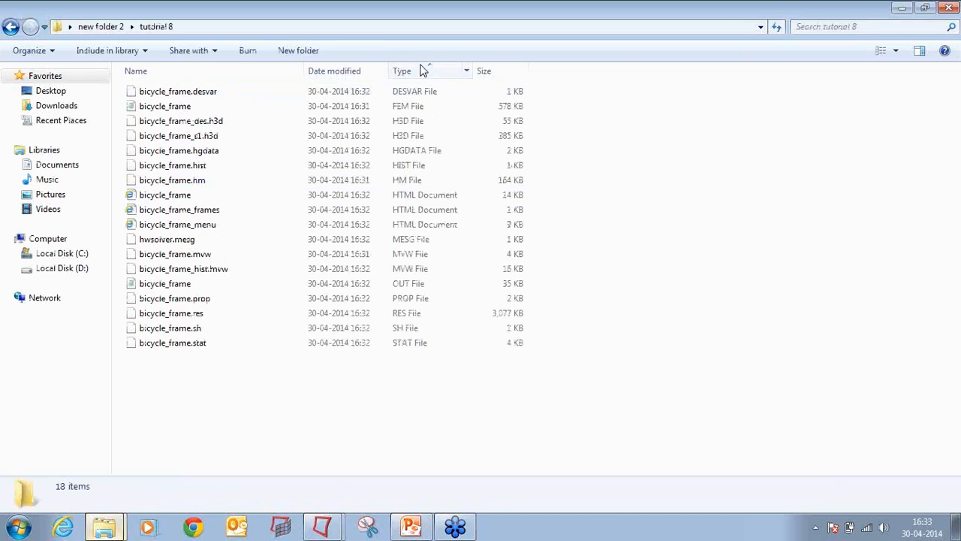
Review the bicycle_frame HTML report from the problem summary through the last-iteration results summary, and close it.
double_click(442, 199)
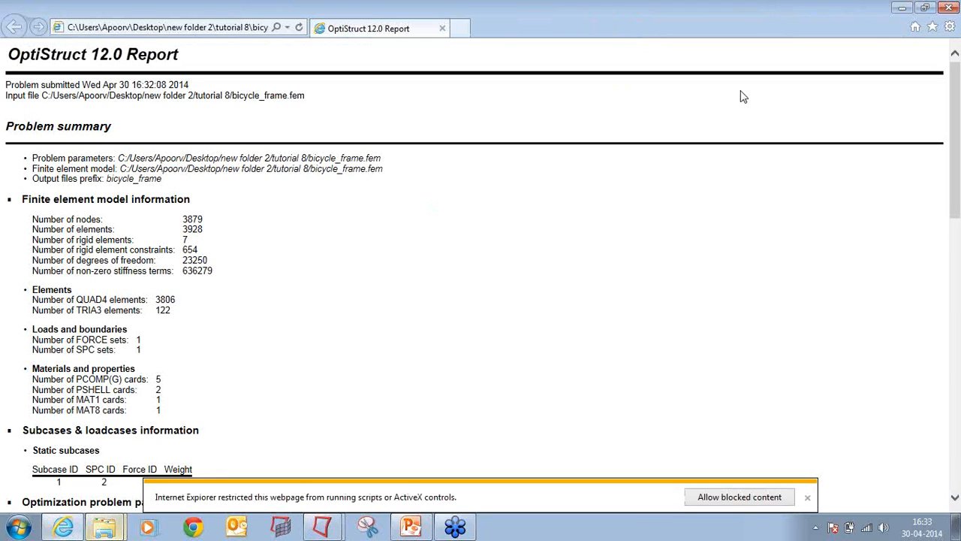
scroll(671, 219, down, 5)
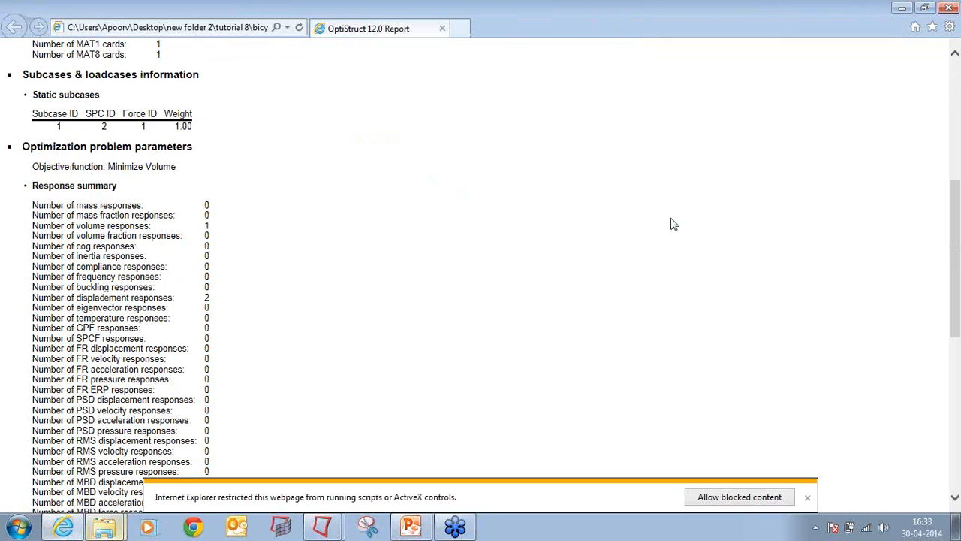
scroll(671, 221, down, 2)
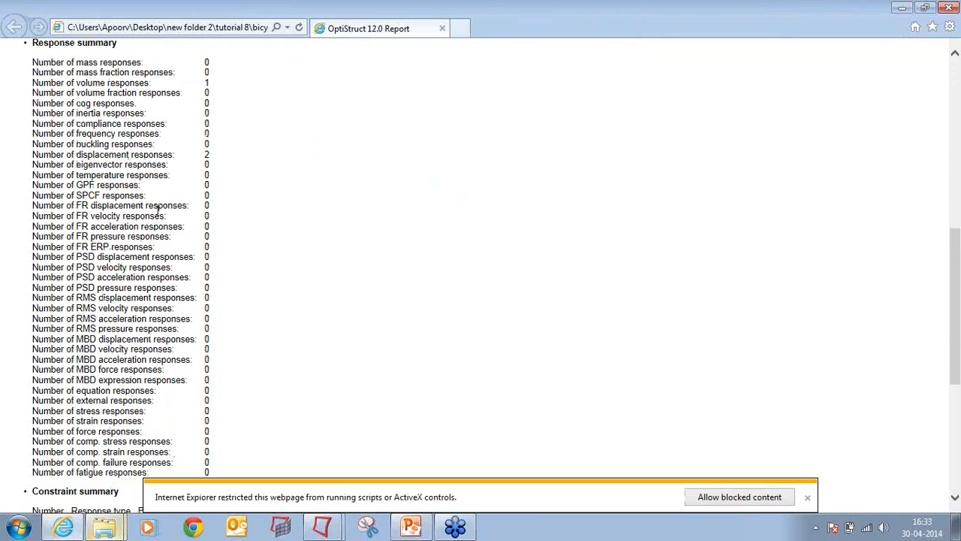
scroll(184, 143, down, 4)
scroll(184, 143, down, 1)
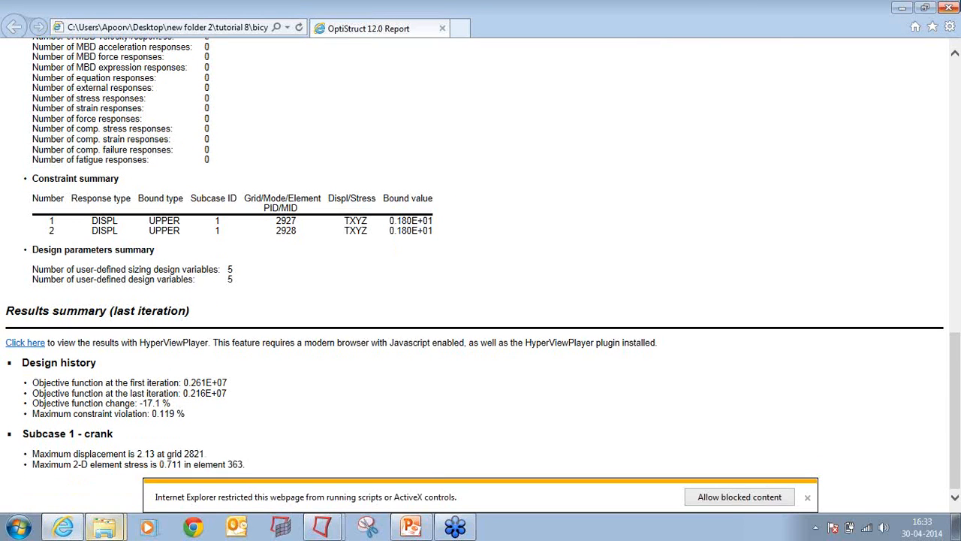
click(949, 6)
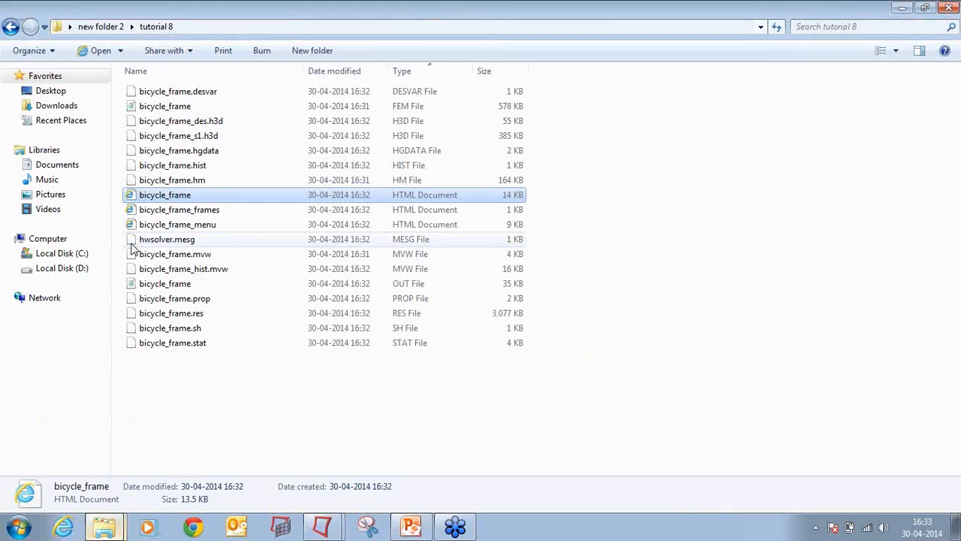
Open the bicycle_frame_frames HTML report and allow its blocked content.
click(210, 215)
double_click(210, 213)
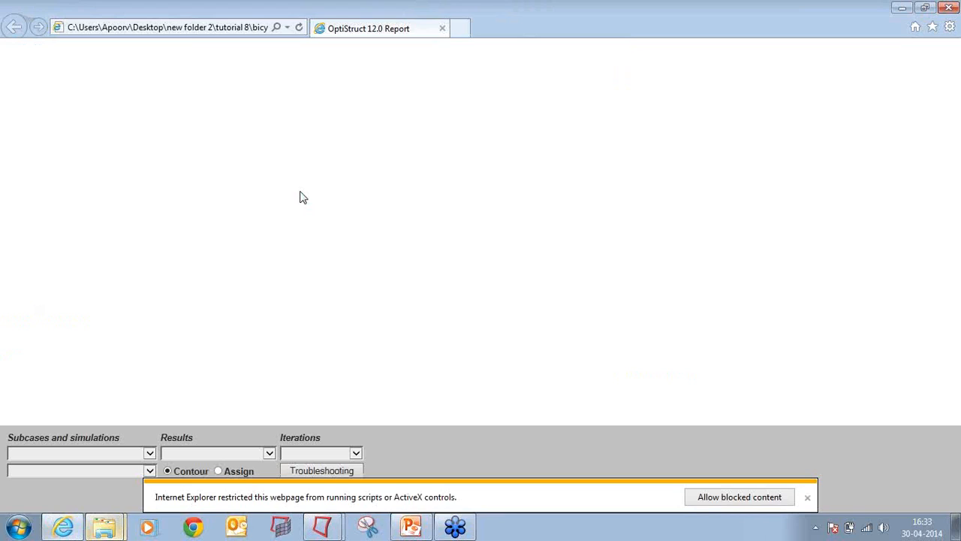
click(149, 454)
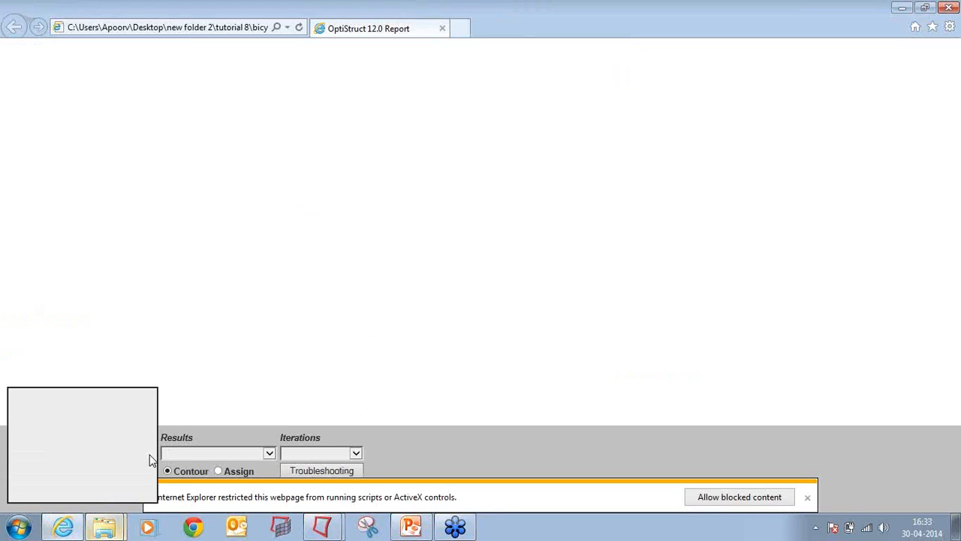
click(729, 497)
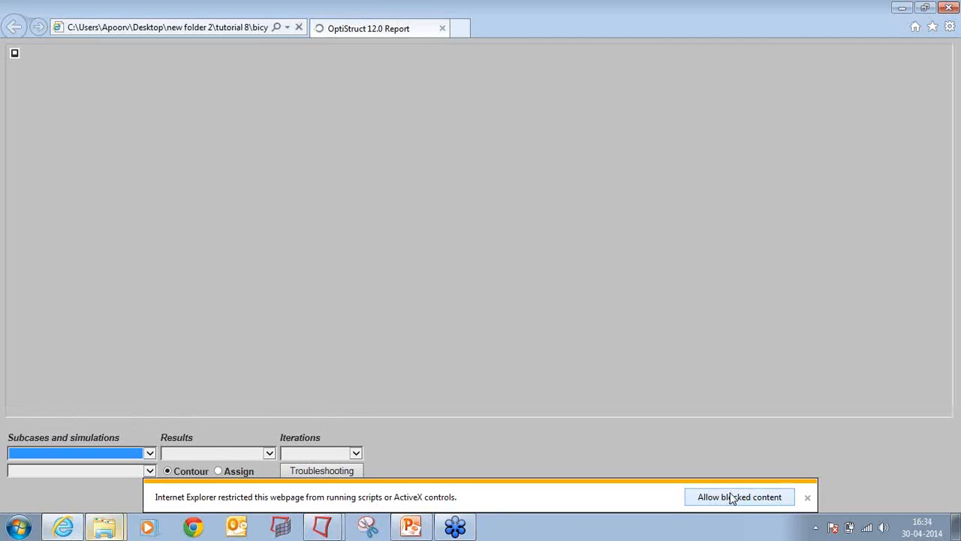
Set the report to Design History with Element Thicknesses results at iteration ITER 5.
click(150, 453)
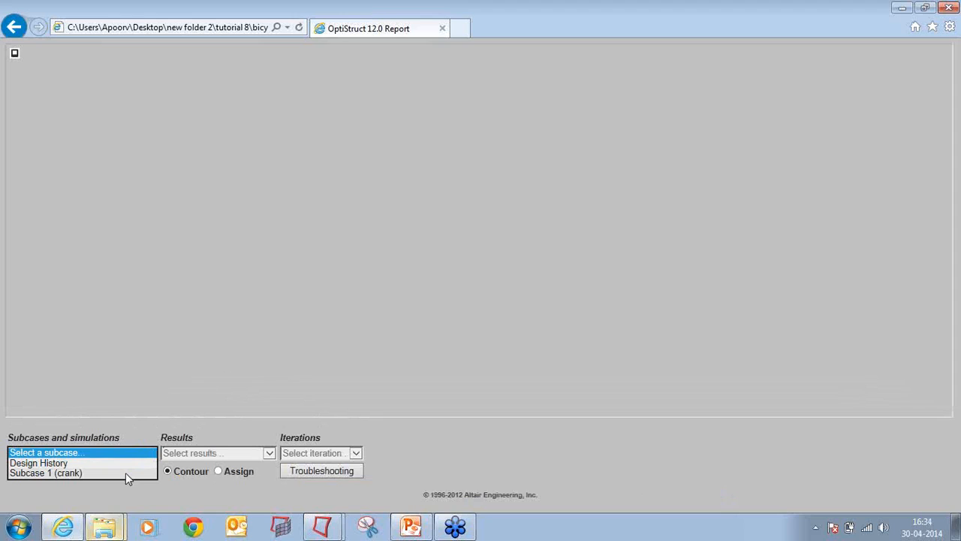
click(127, 465)
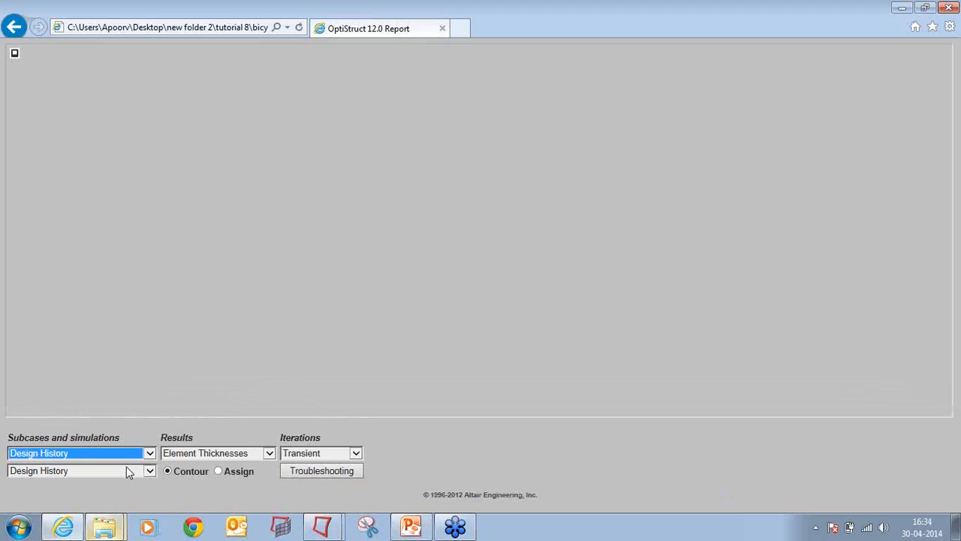
click(234, 452)
click(328, 453)
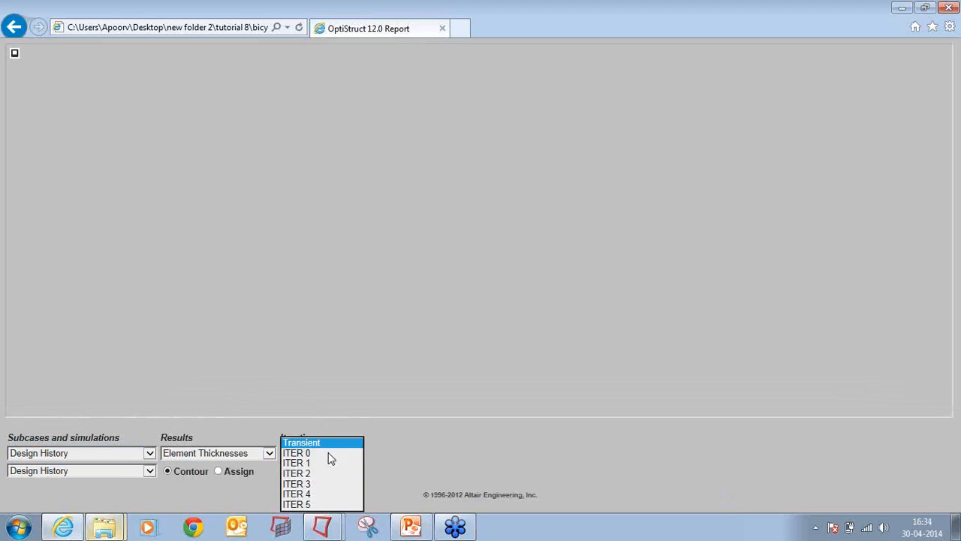
click(315, 502)
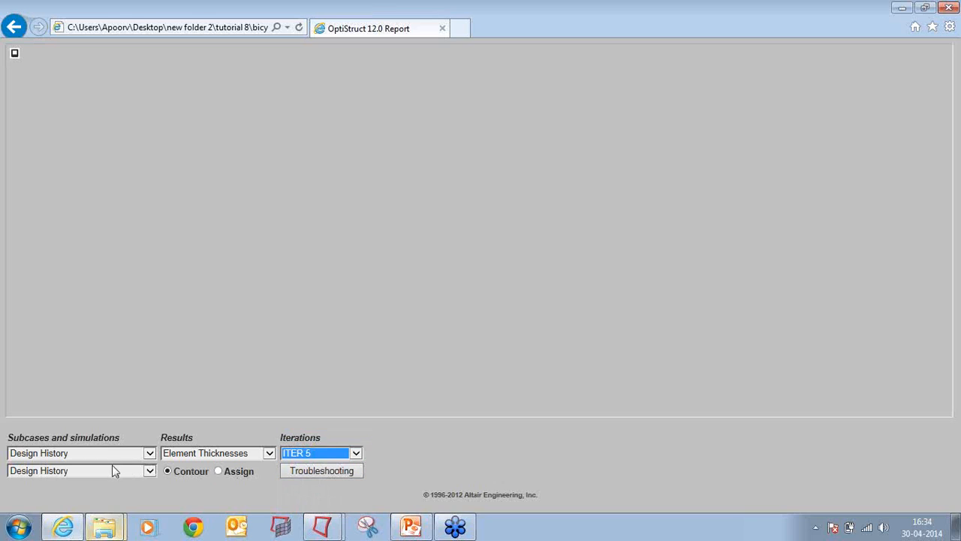
Try the Assign display mode, read the report's troubleshooting notes, and close the report.
click(144, 471)
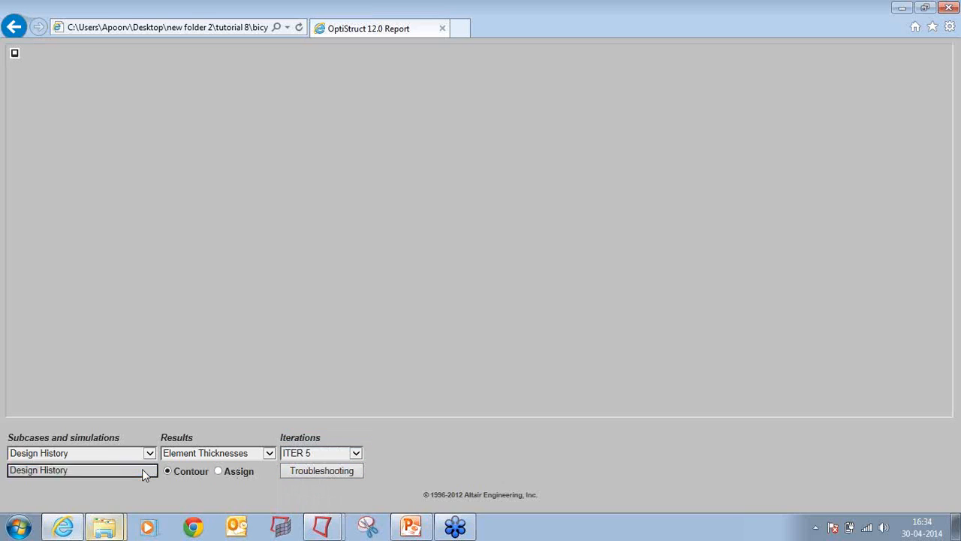
click(218, 472)
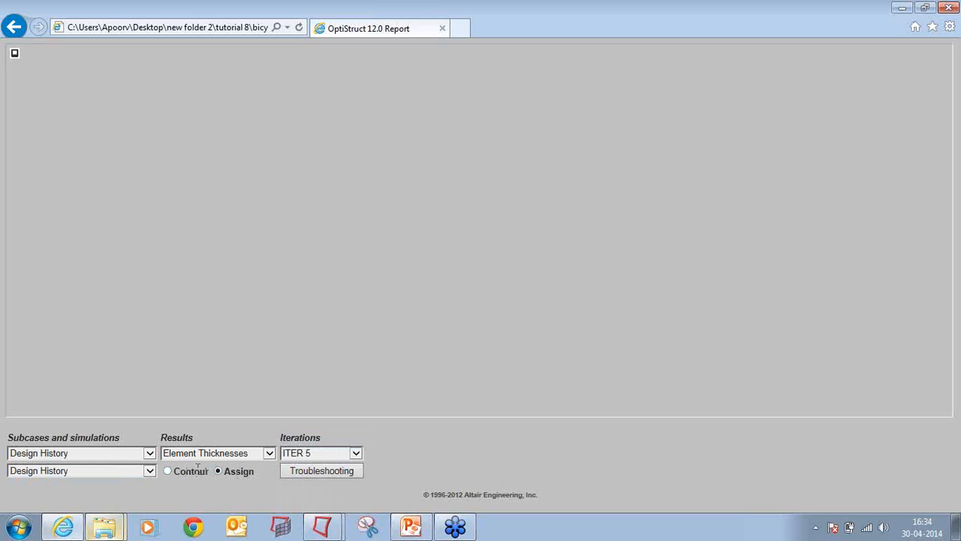
click(320, 476)
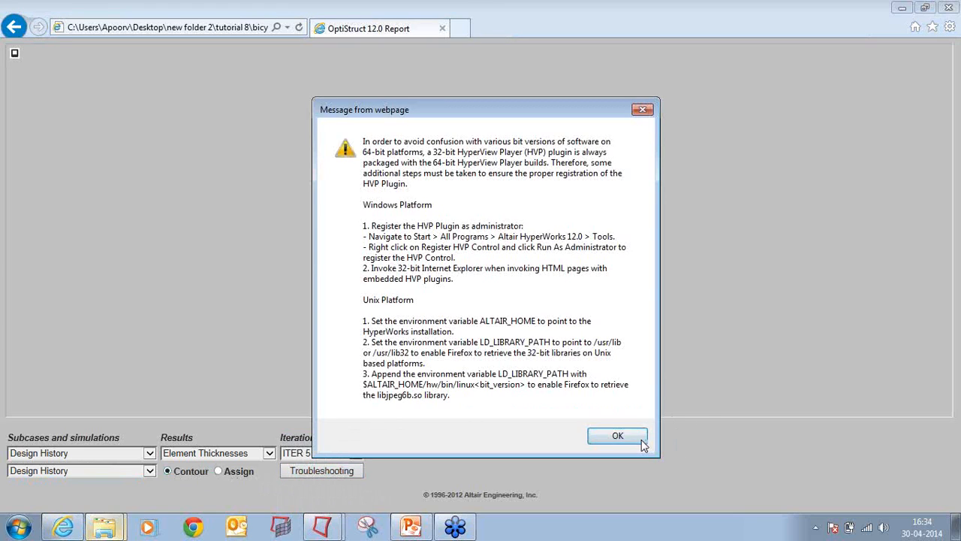
click(617, 436)
click(949, 7)
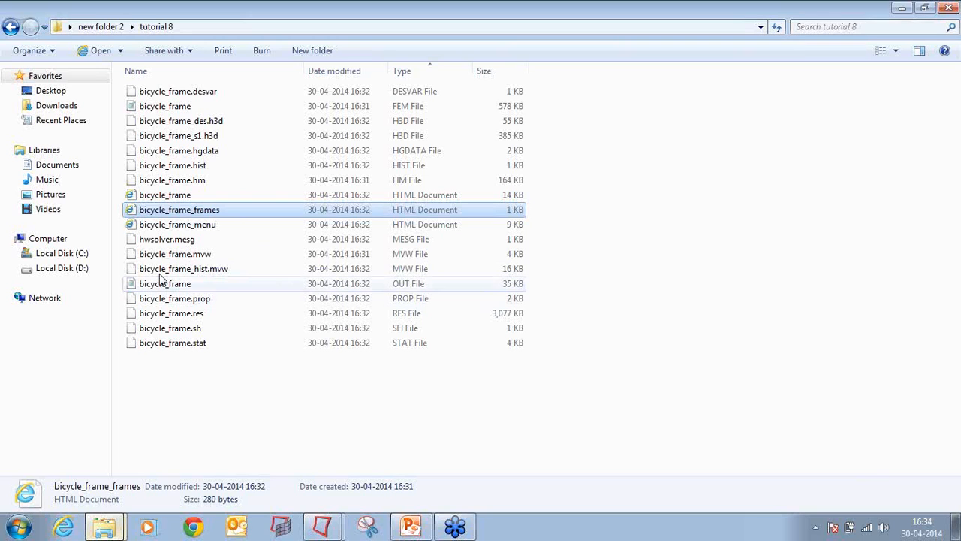
Open the bicycle_frame_menu HTML report, allow its blocked content, and set it to Subcase 1 (crank), Element Stresses and ITER 5.
double_click(167, 224)
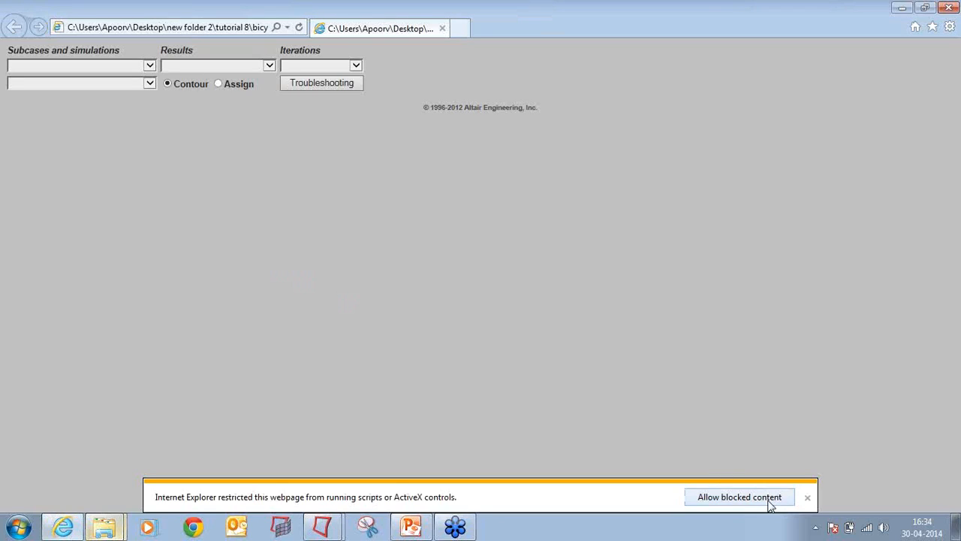
click(769, 502)
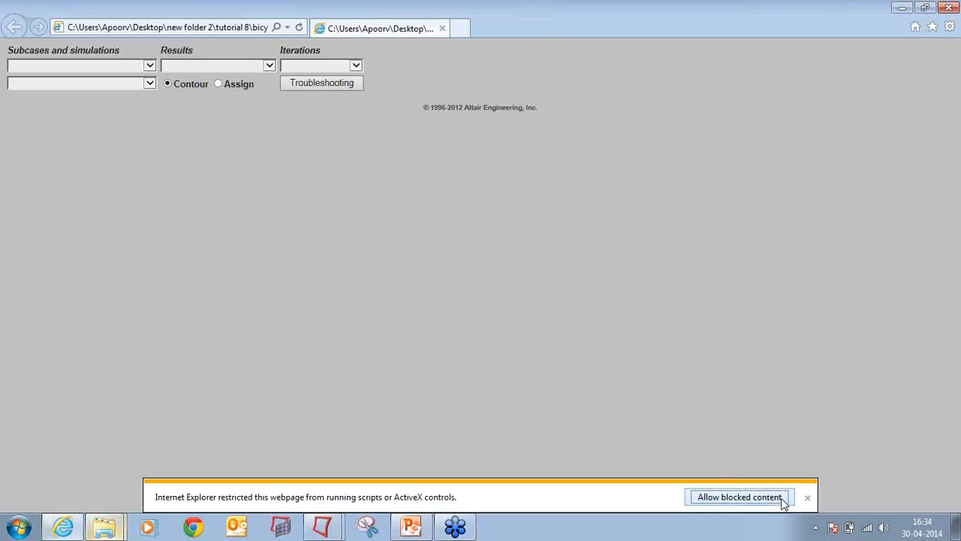
click(150, 66)
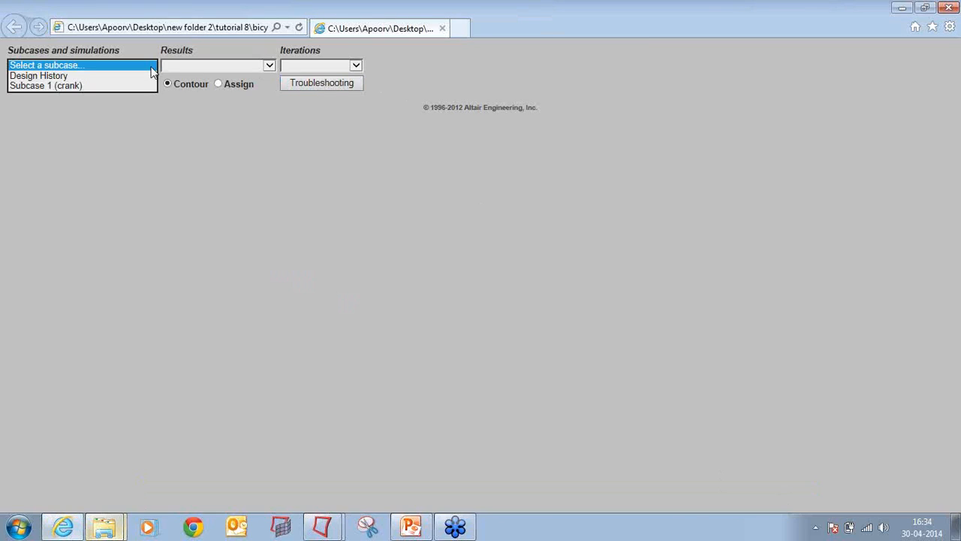
click(122, 85)
click(210, 66)
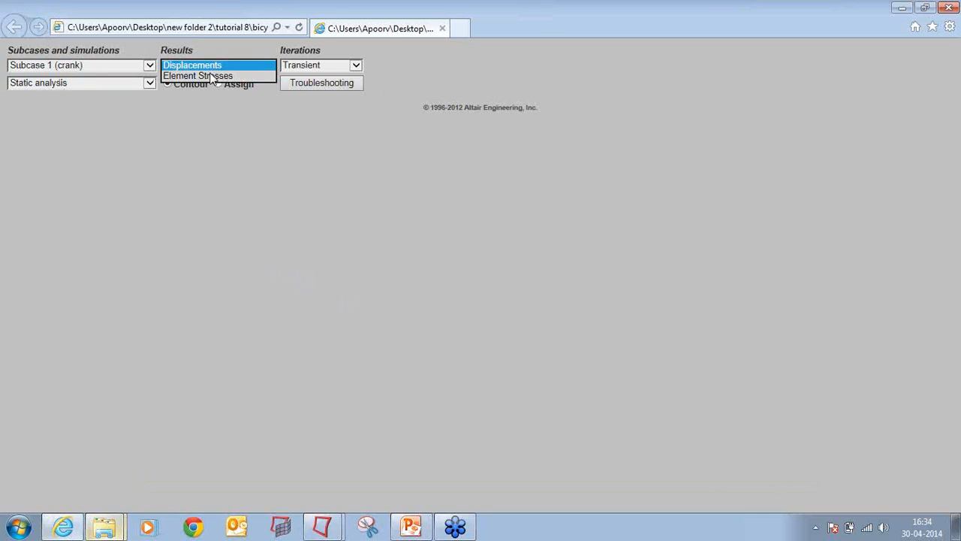
click(197, 76)
click(303, 67)
click(304, 86)
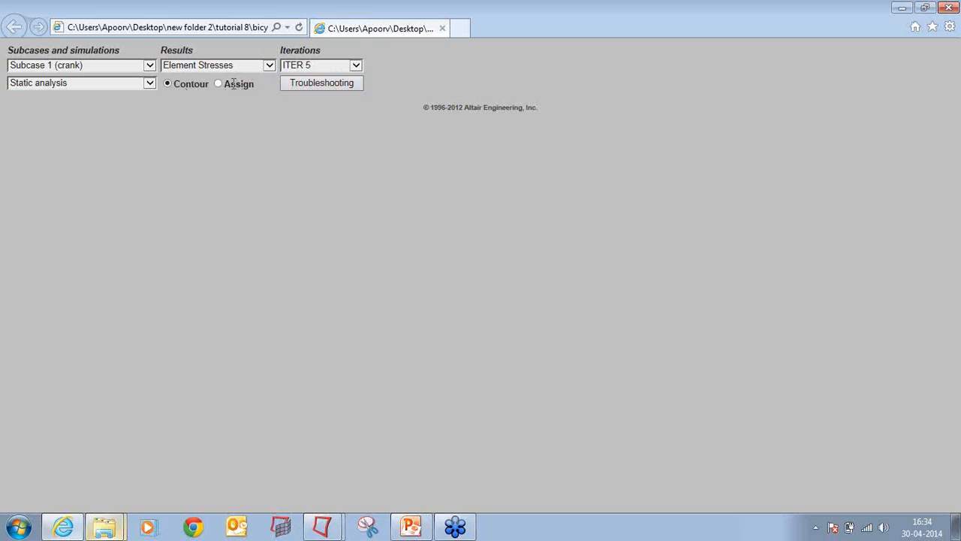
Try the Assign display for the element stresses, read the troubleshooting message, and close the bicycle_frame_menu report.
click(219, 85)
click(319, 88)
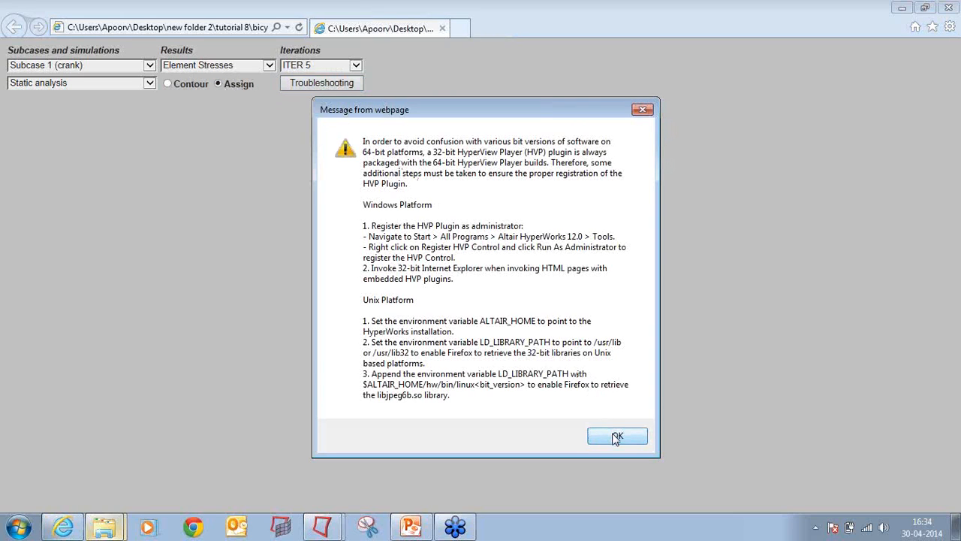
click(616, 438)
click(956, 6)
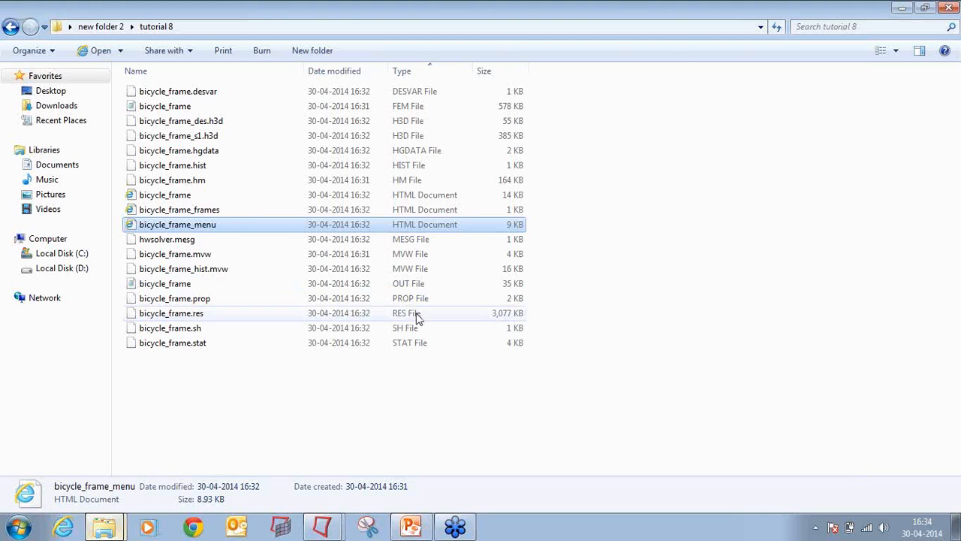
Switch to the HyperWorks results window, split the page into two windows, and open the bicycle_frame_hist.mvw session, discarding the current session data.
click(322, 526)
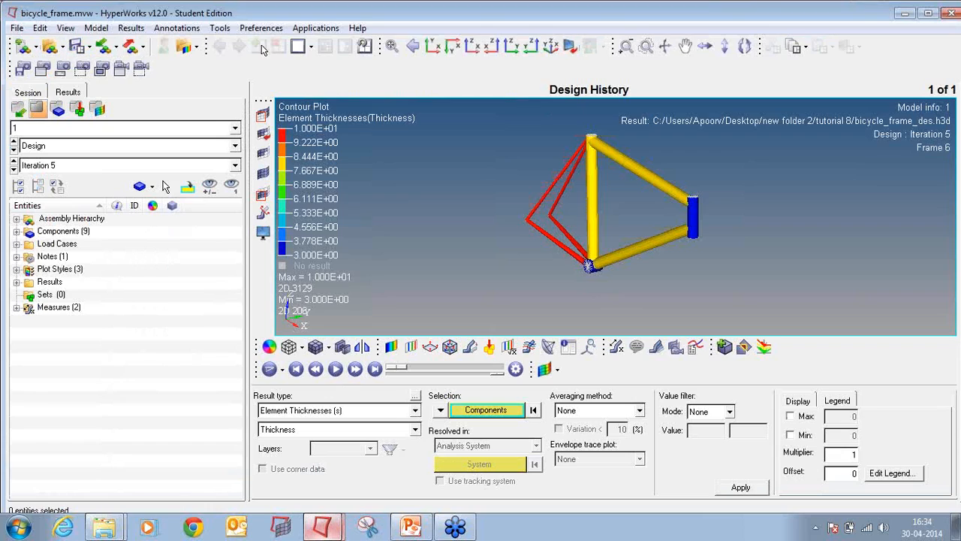
click(309, 46)
click(363, 69)
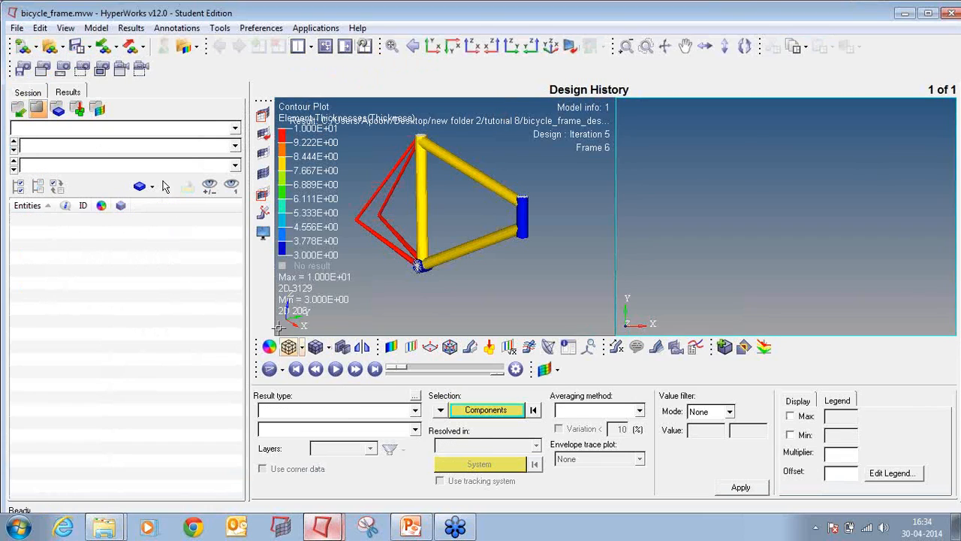
click(17, 30)
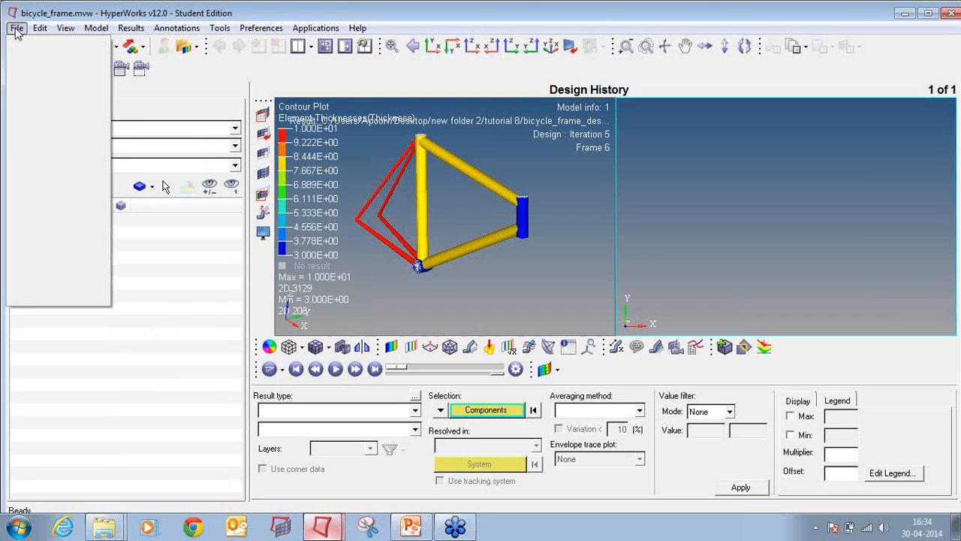
mouse_move(36, 66)
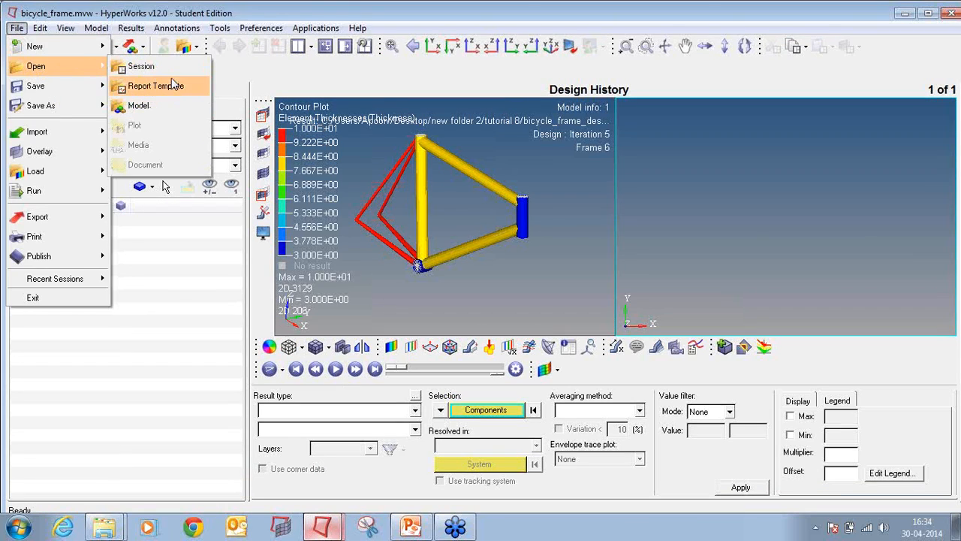
click(141, 66)
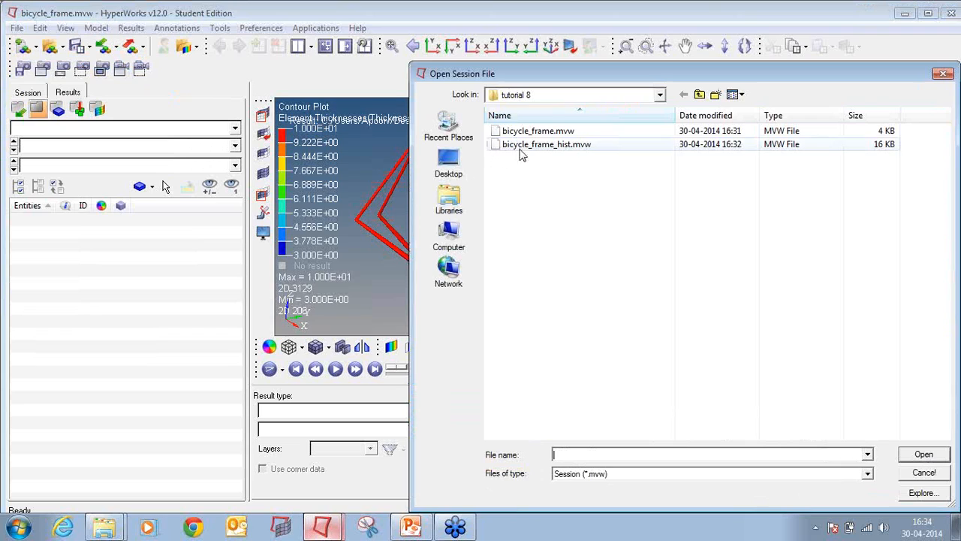
double_click(525, 145)
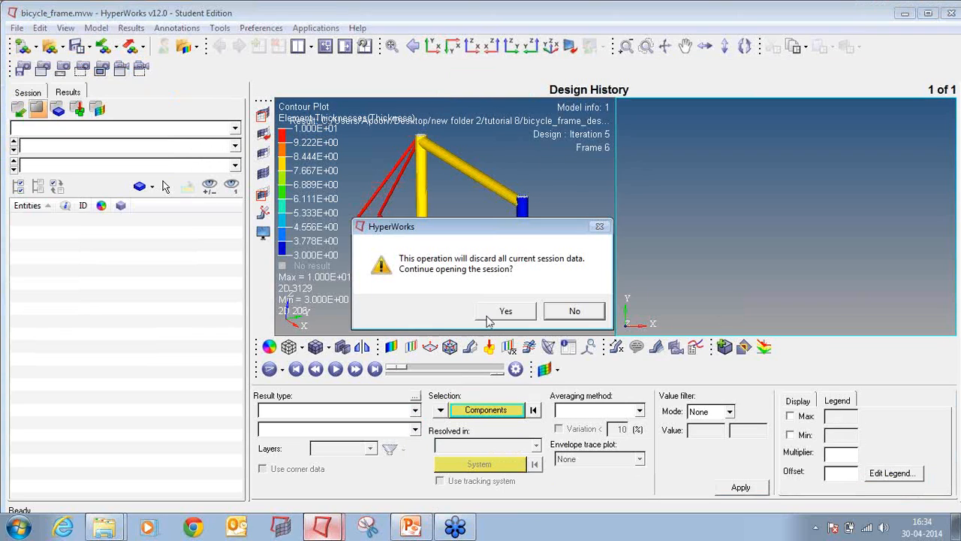
click(489, 314)
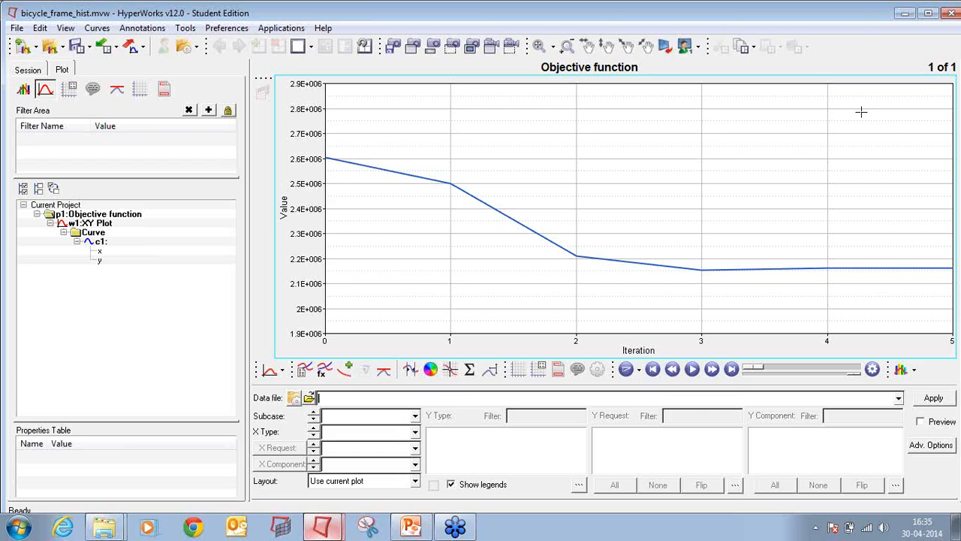
Close the bicycle_frame_hist session window without saving it.
click(948, 15)
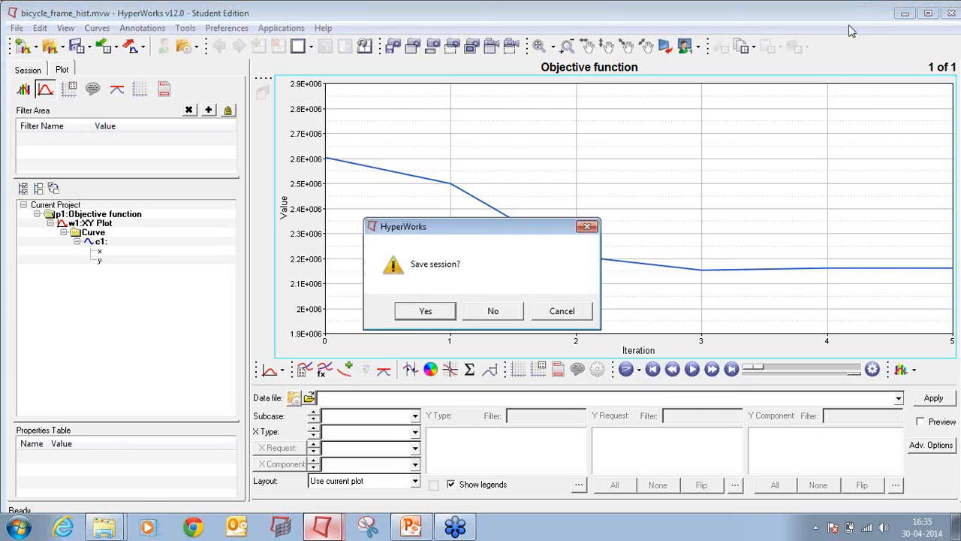
click(488, 308)
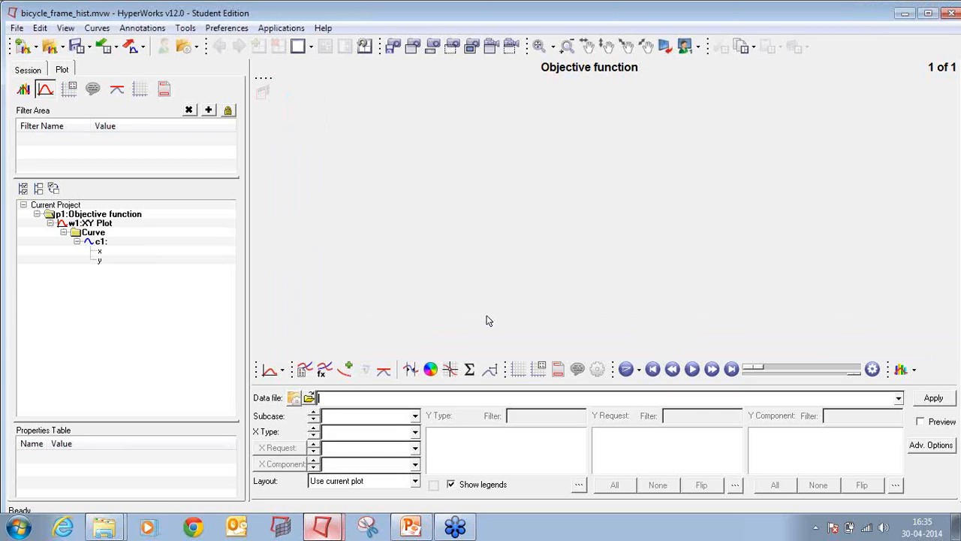
click(951, 12)
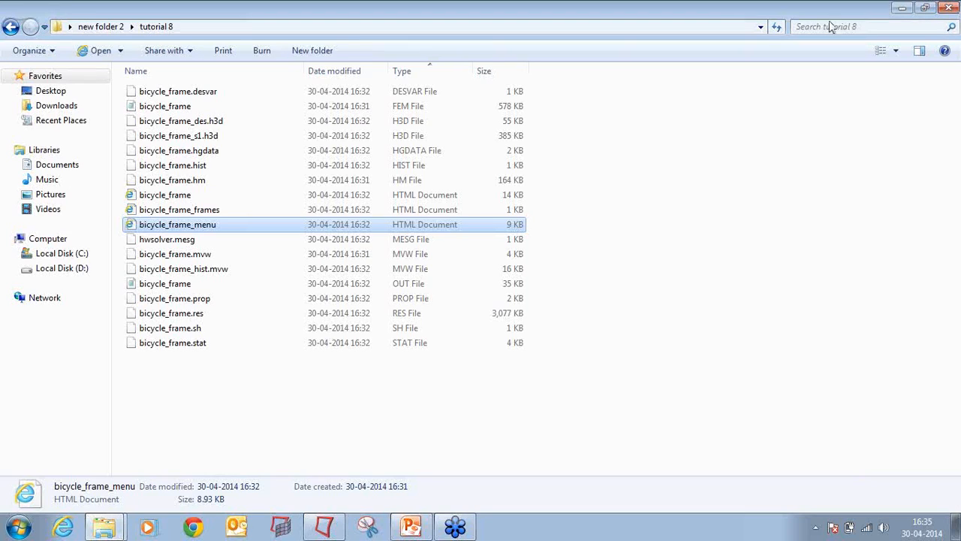
Switch to the PowerPoint training presentation, start the slide show, and advance to the OS-4030 welded bracket discrete size optimization slide.
click(324, 527)
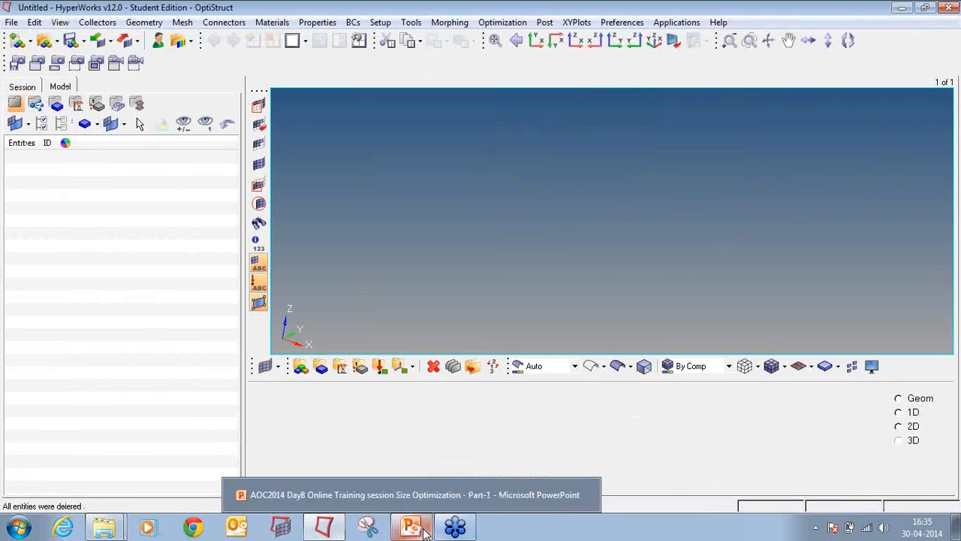
click(424, 532)
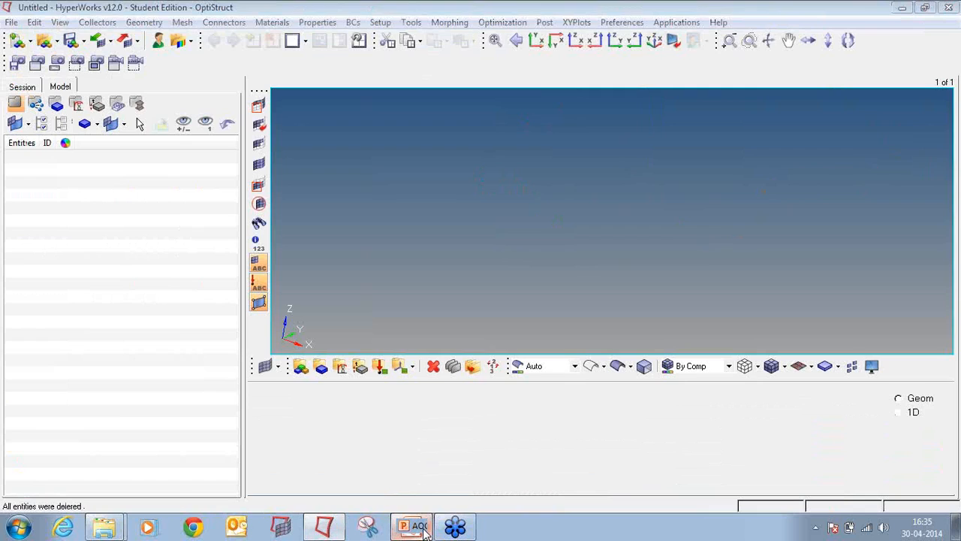
click(823, 517)
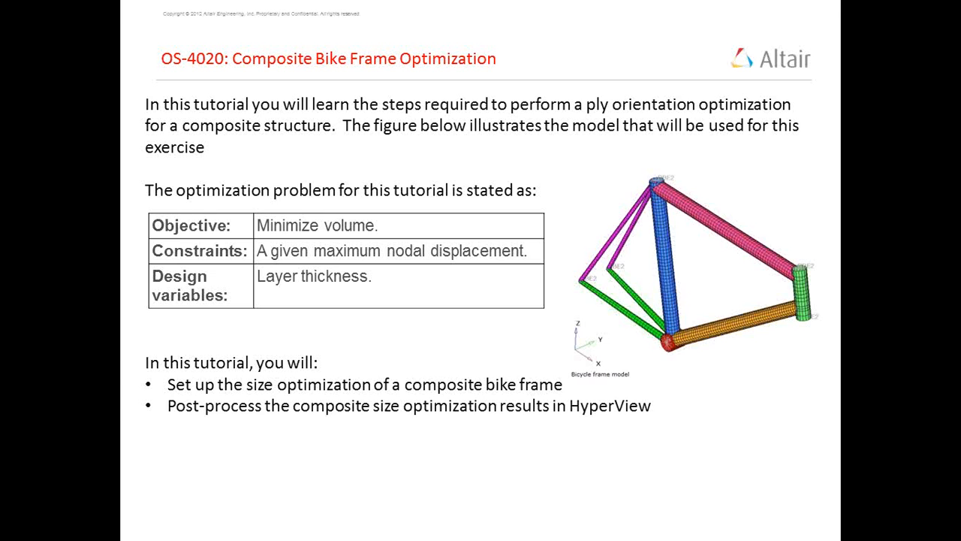
key(Right)
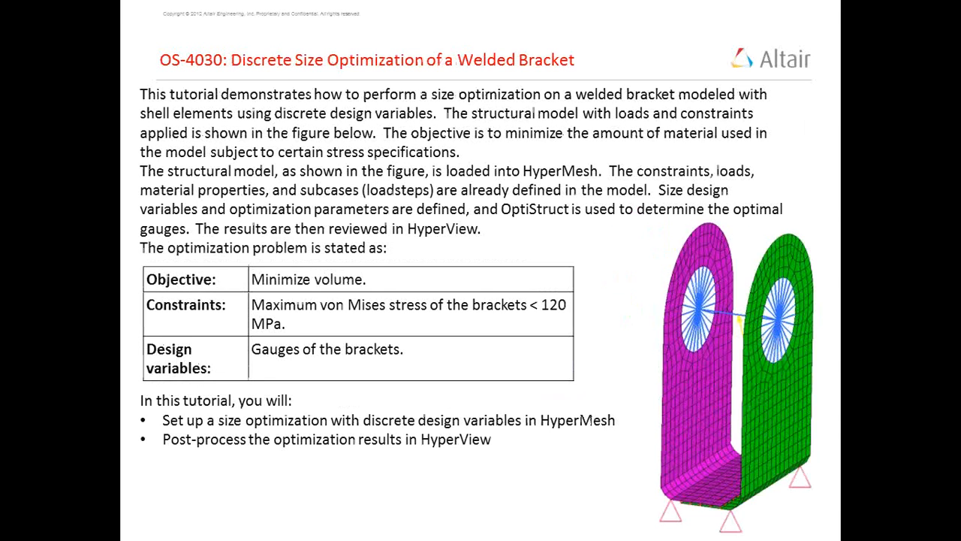
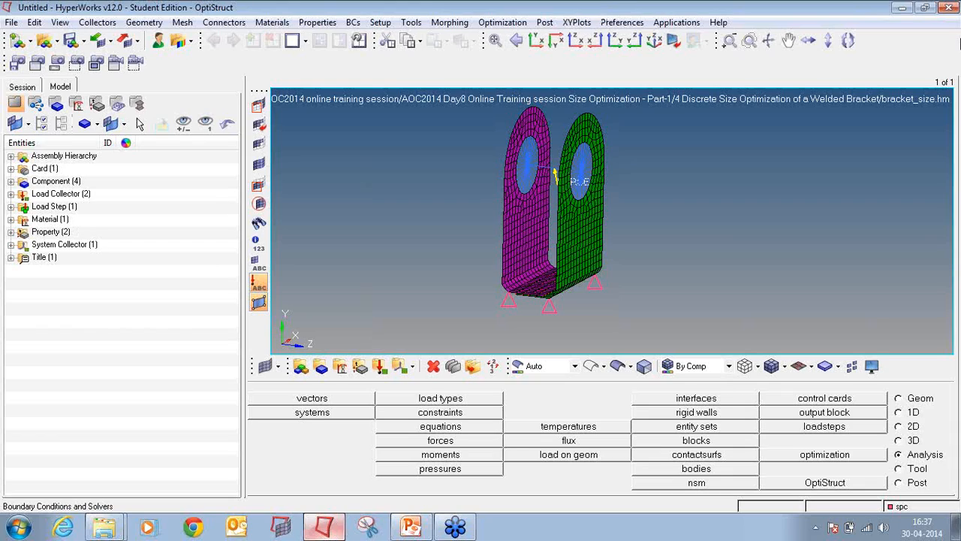
Create the discrete design value set DDV1 for the bracket optimization, ranging from 0.5 to 3.0 with an increment of 0.1.
ctrl+drag(796, 131, 746, 130)
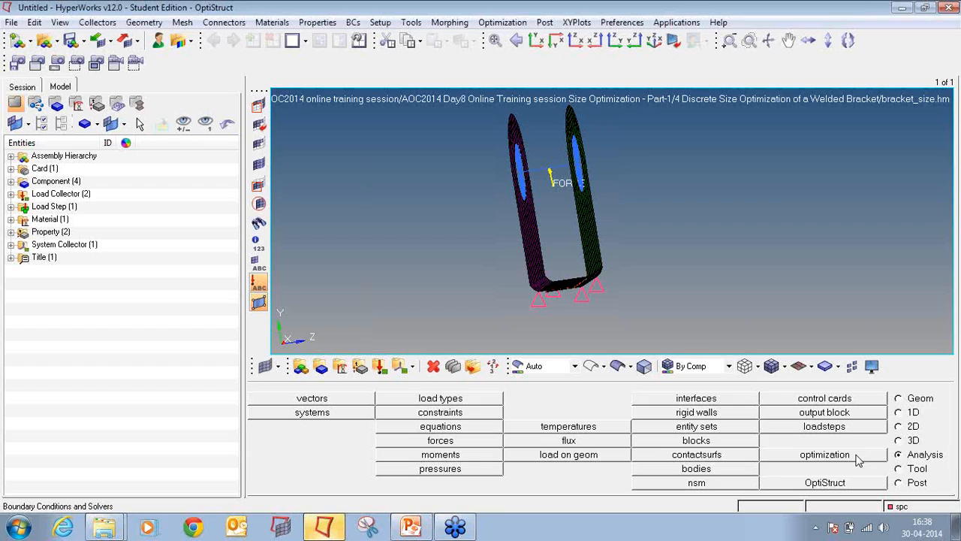
click(824, 455)
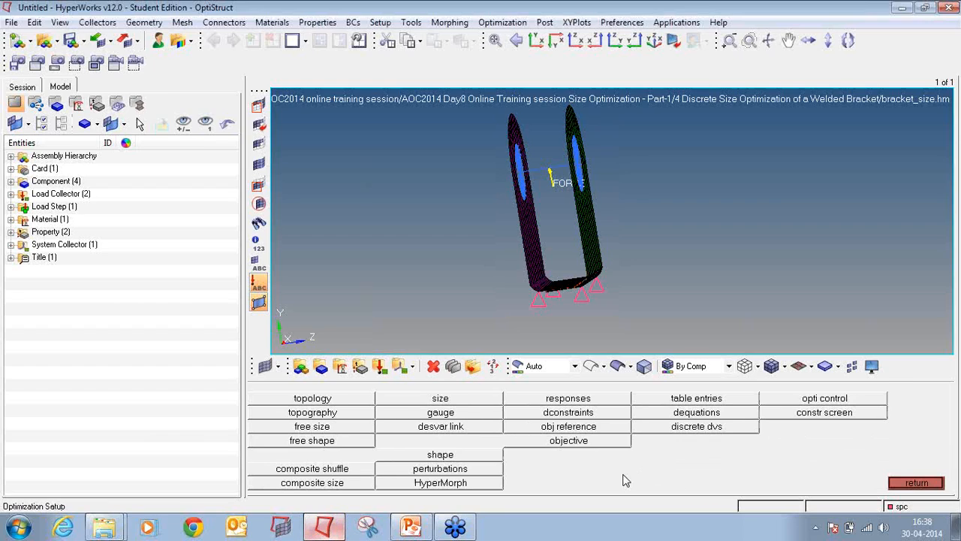
click(685, 434)
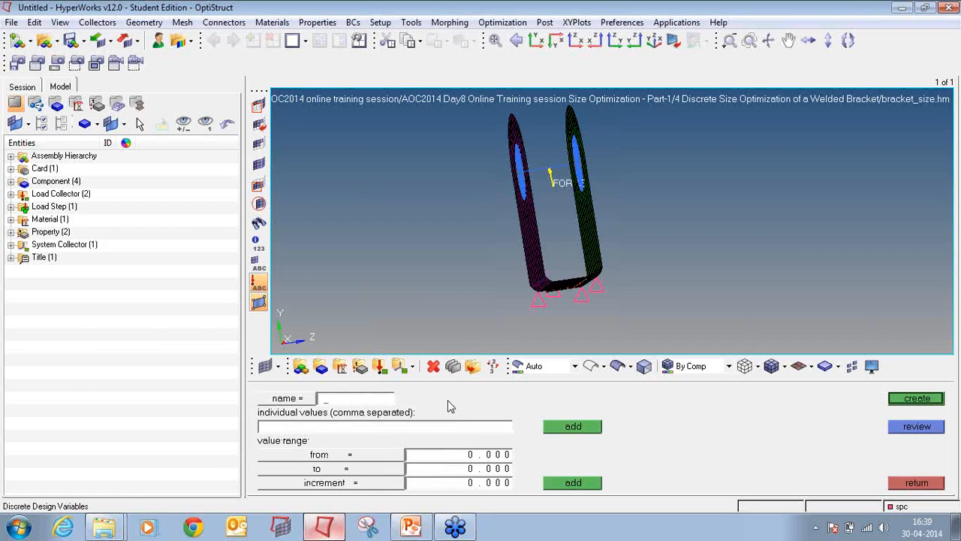
text(DDV1)
click(446, 460)
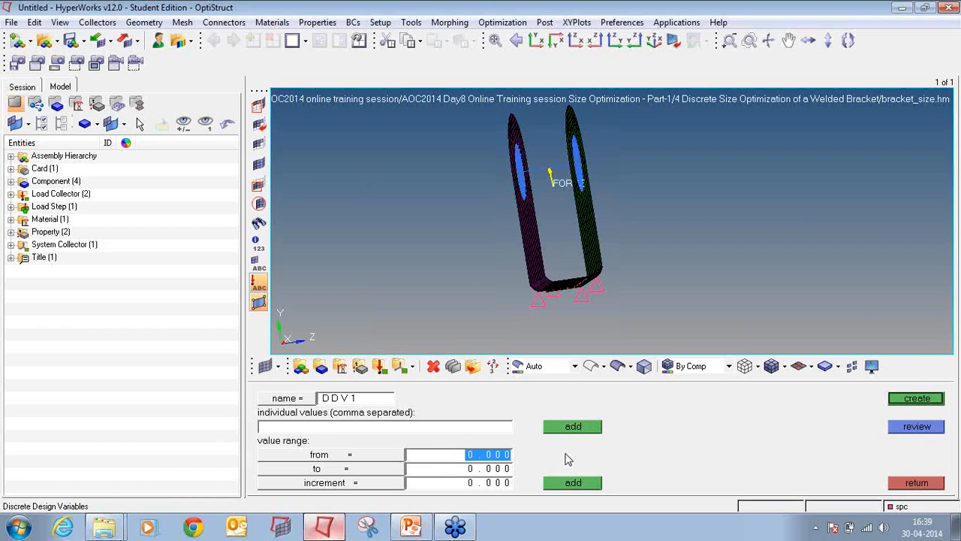
text(0.5)
key(Return)
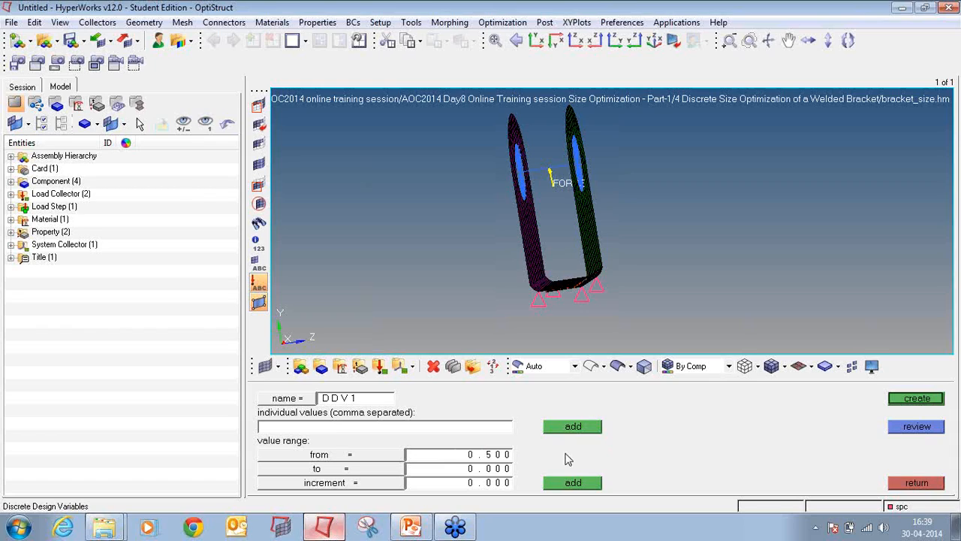
click(500, 470)
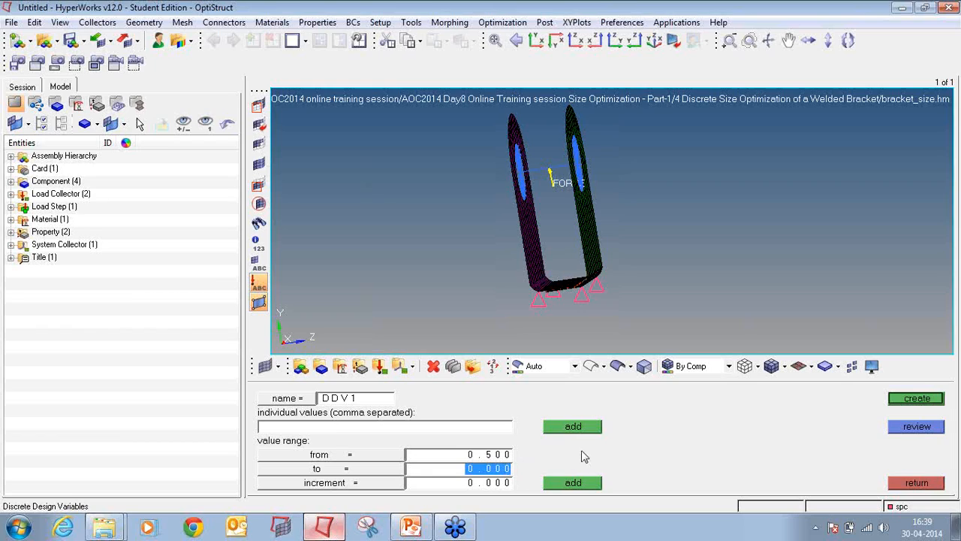
text(3)
key(Return)
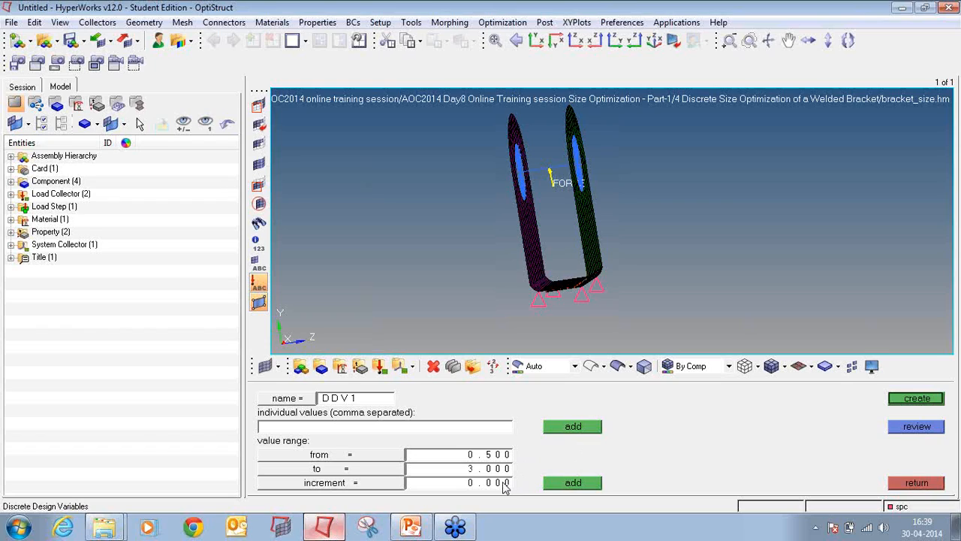
click(505, 486)
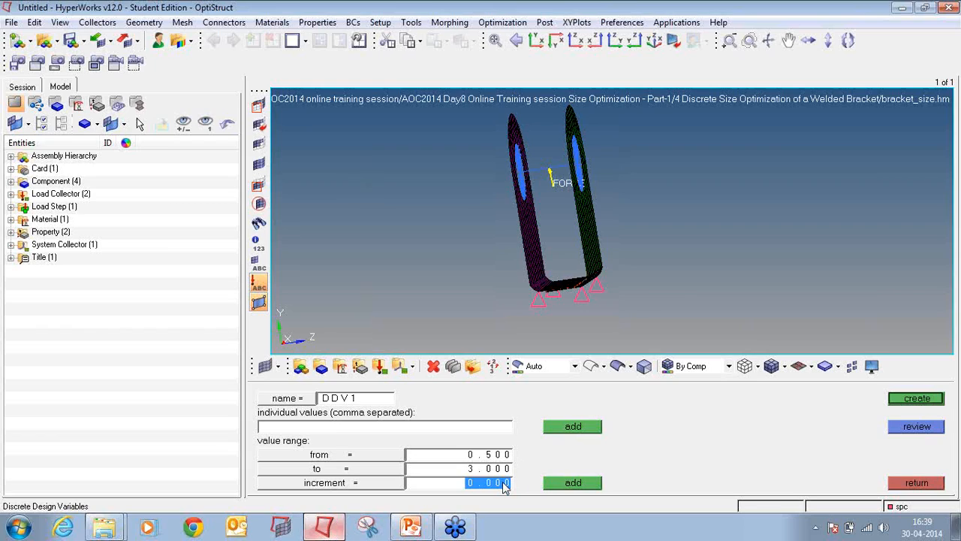
text(0.100)
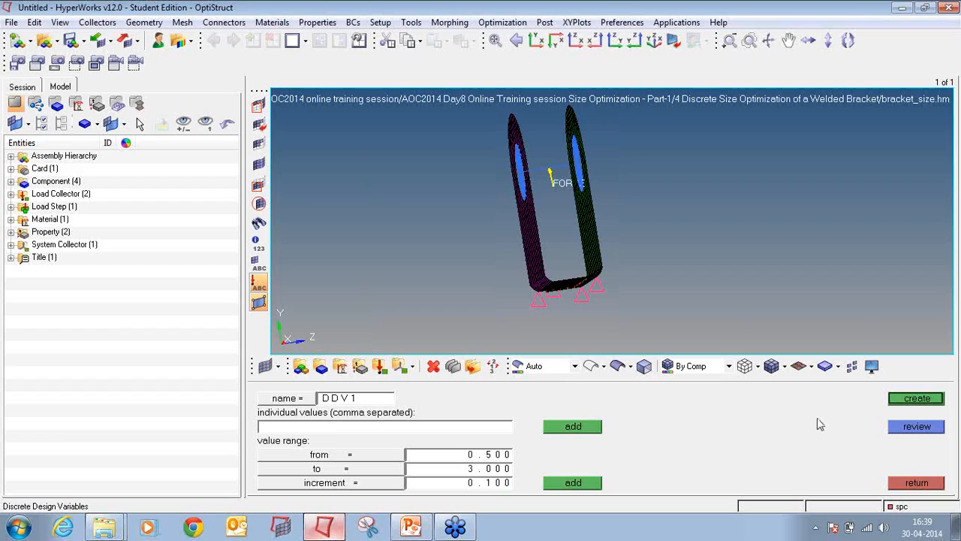
click(926, 403)
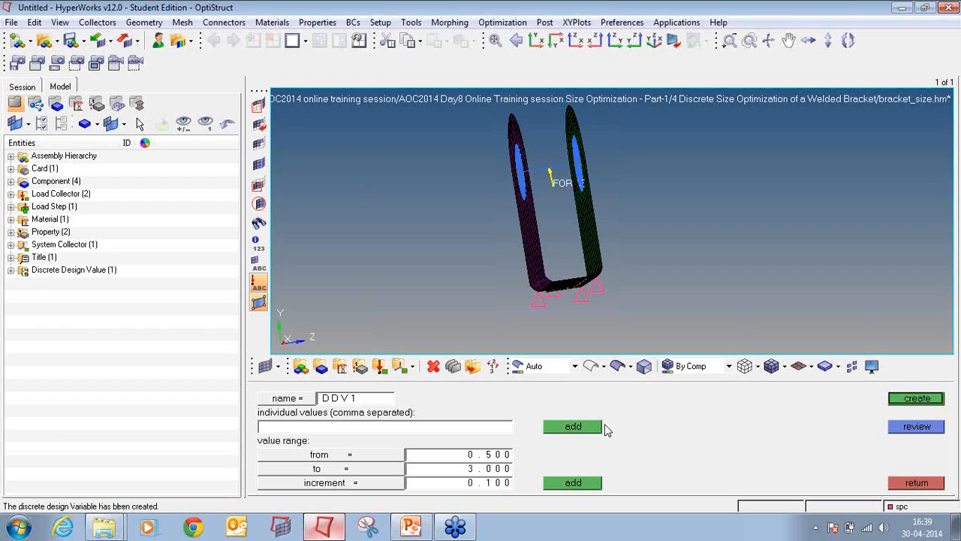
Expand the discrete design values in the model tree and create a second set named DDV2 with the same range settings.
click(11, 270)
click(380, 402)
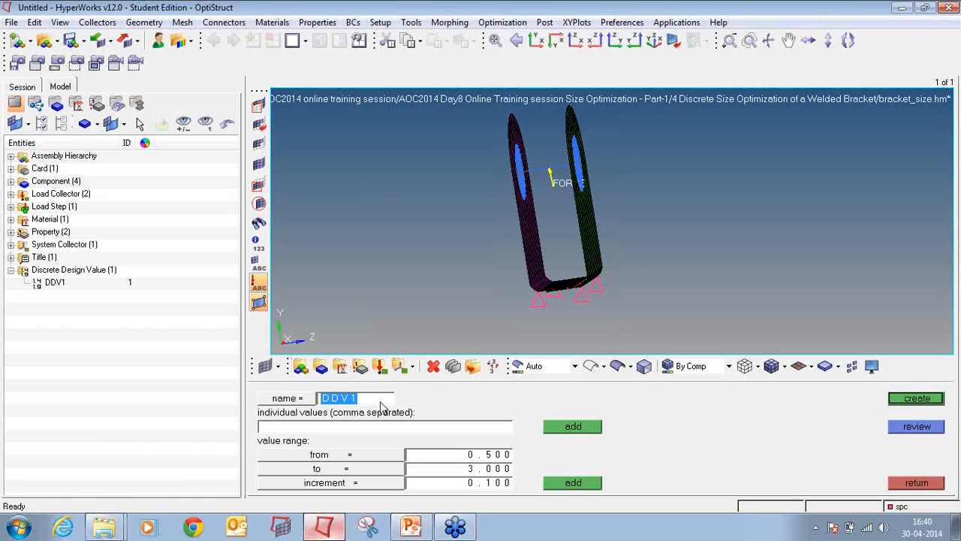
text(DDV2)
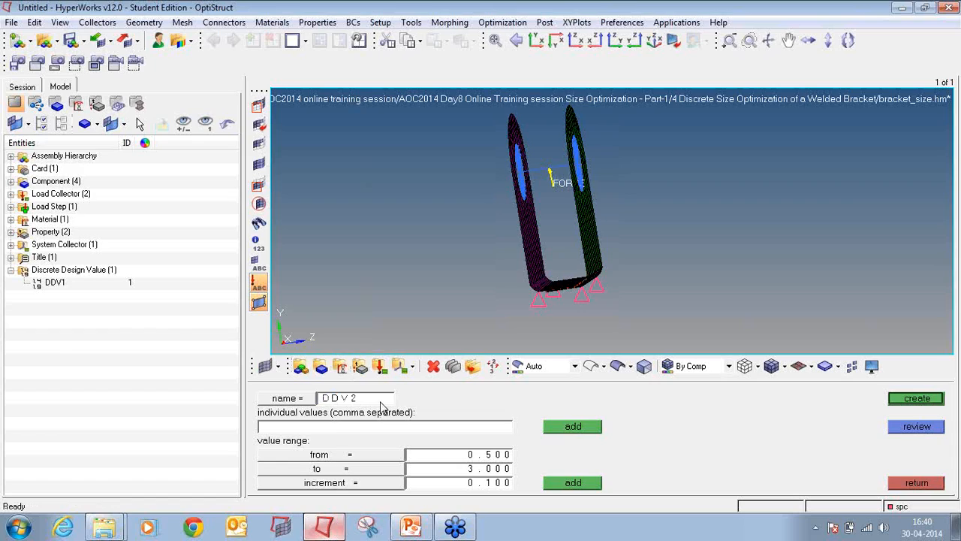
click(900, 404)
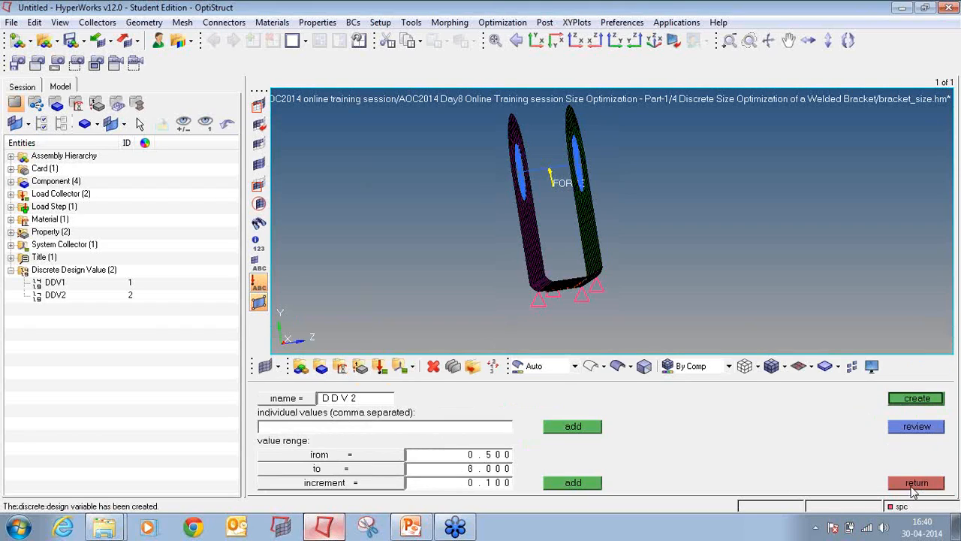
Define a size design variable named part1 with a lower bound of 0.5 and an upper bound of 3.0.
click(914, 482)
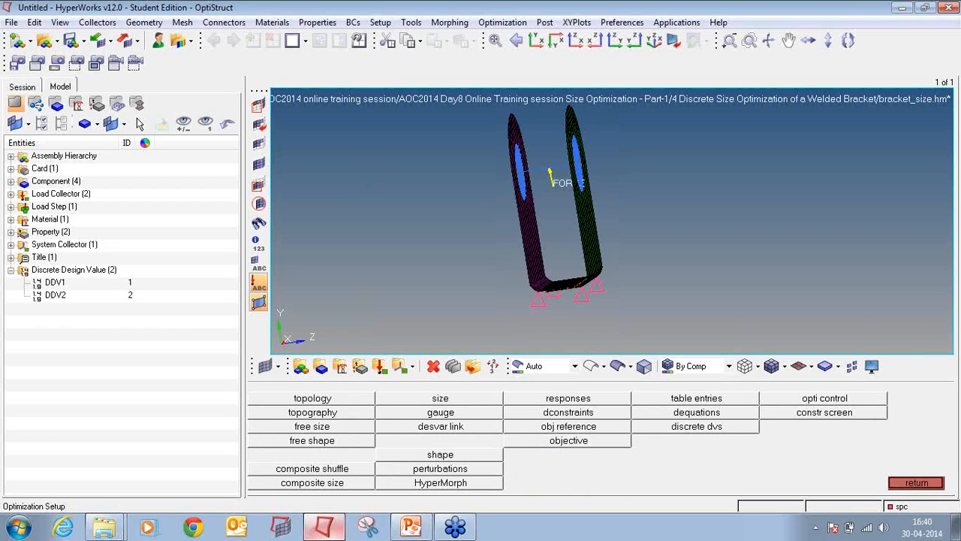
click(449, 401)
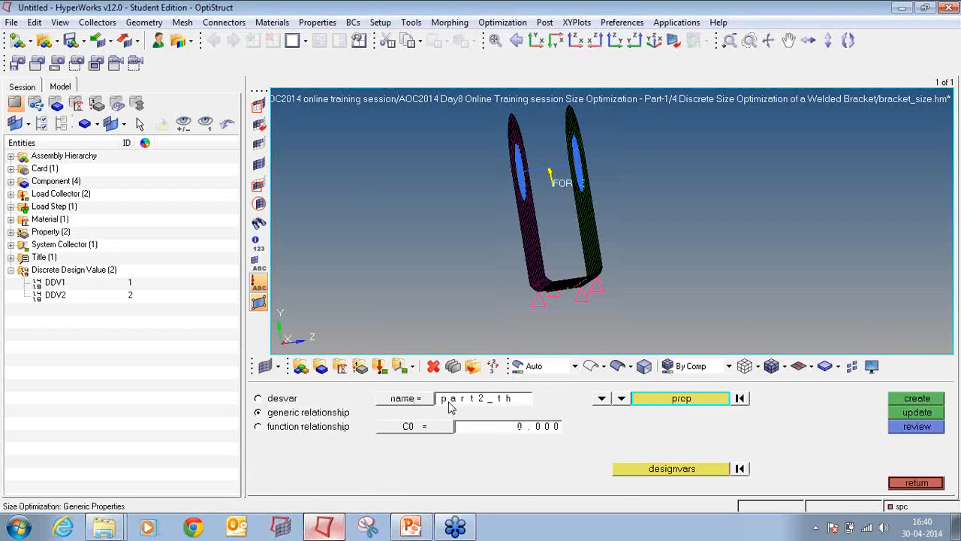
click(259, 399)
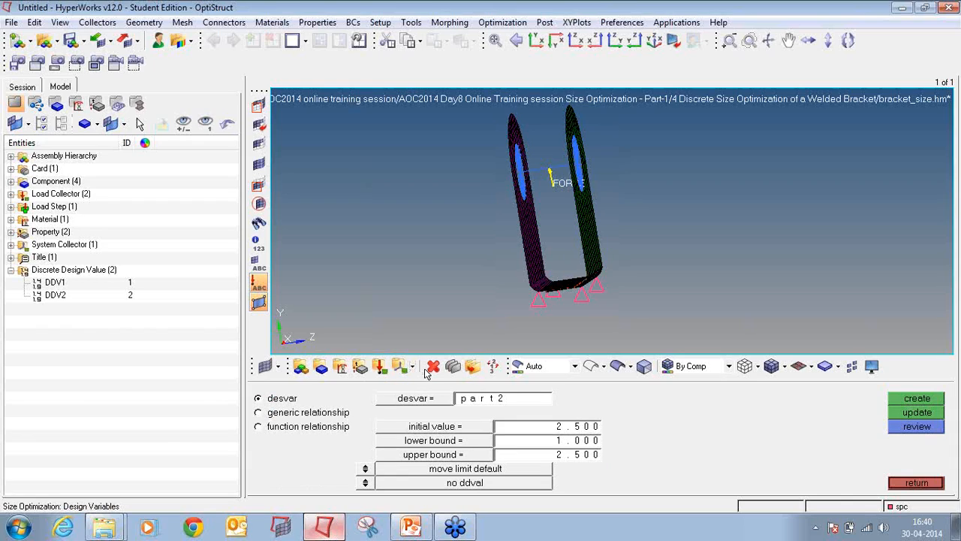
click(482, 402)
text(pert1)
click(597, 430)
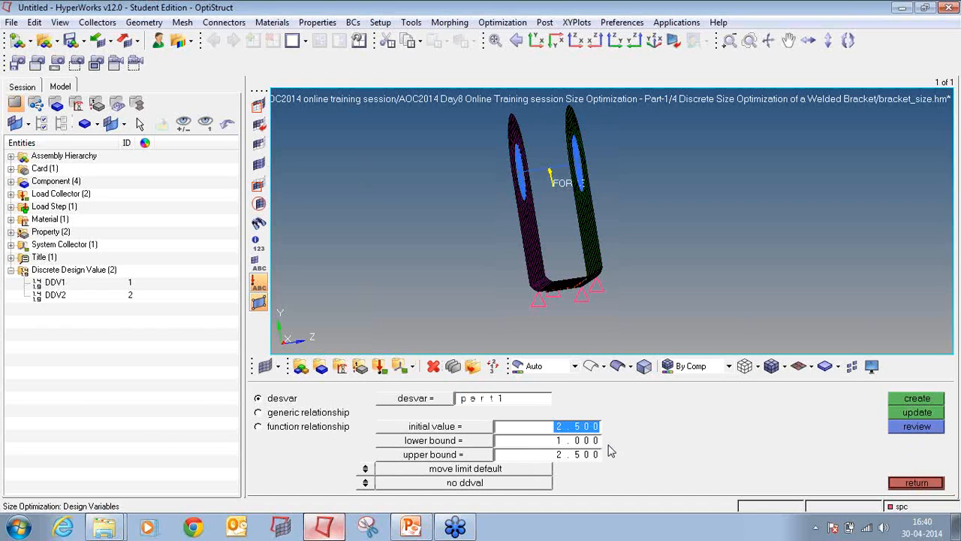
key(Tab)
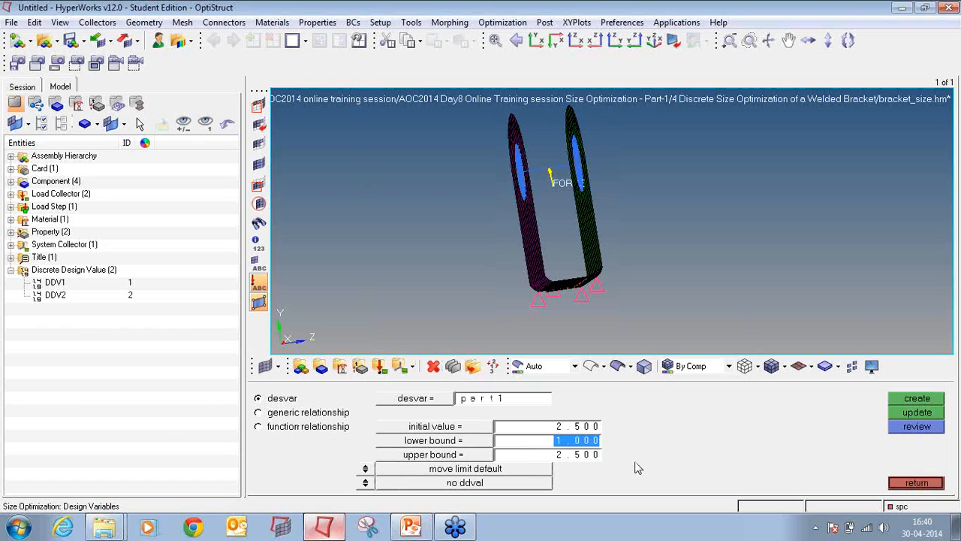
text(0.500)
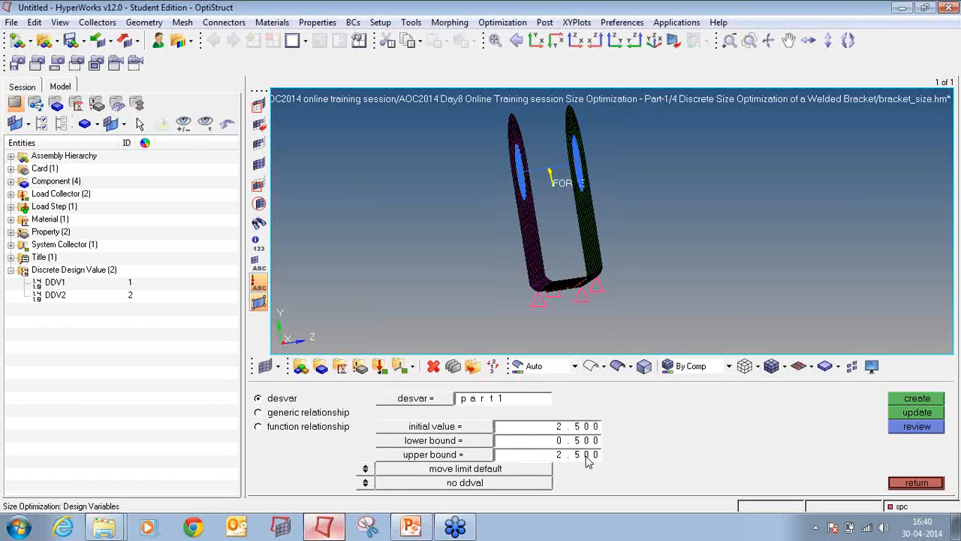
click(587, 456)
text(8.000)
Assign the discrete value set DDV1 to design variable part1 and create the variable.
click(365, 483)
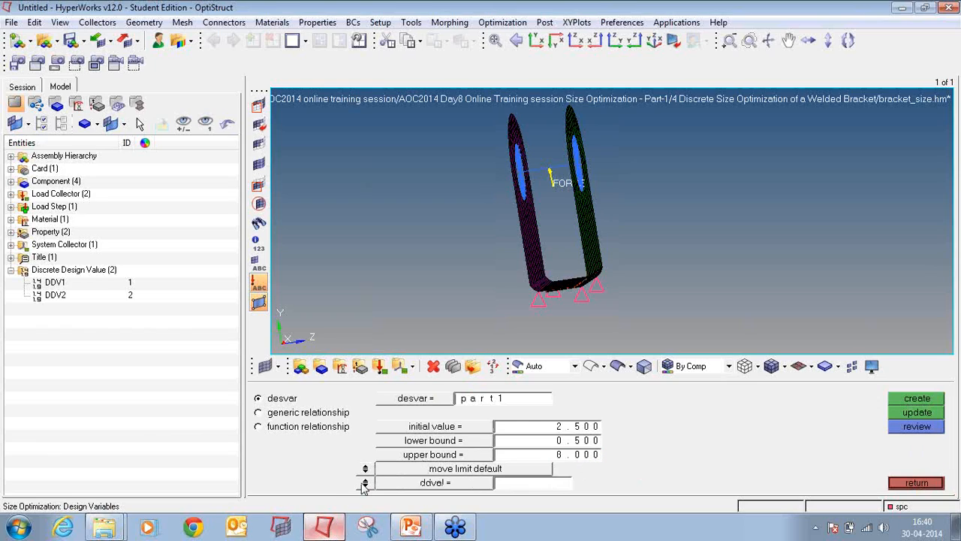
click(465, 487)
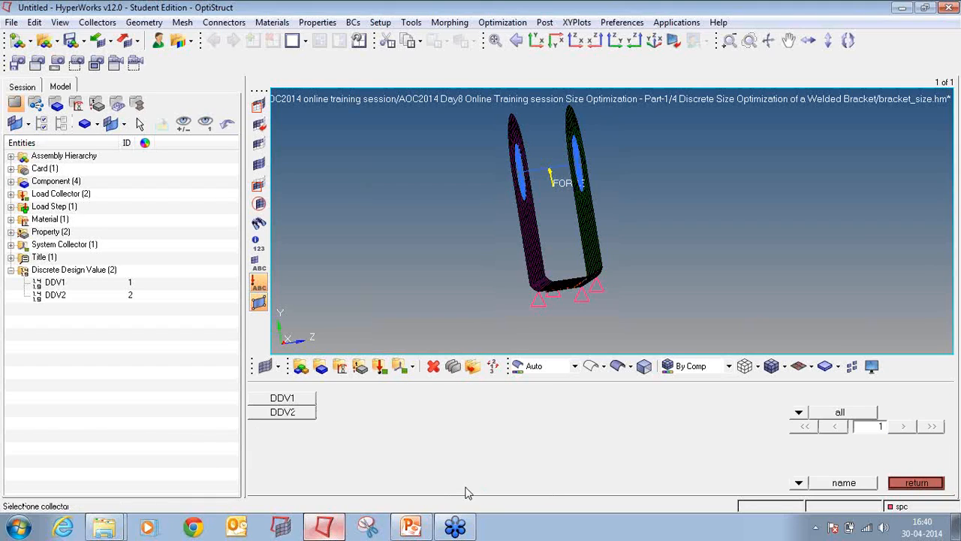
click(308, 399)
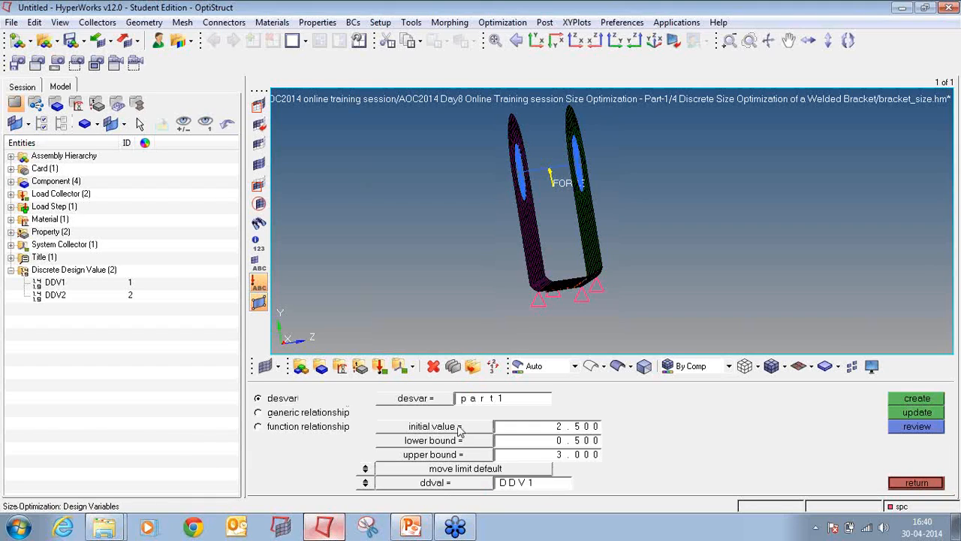
click(907, 402)
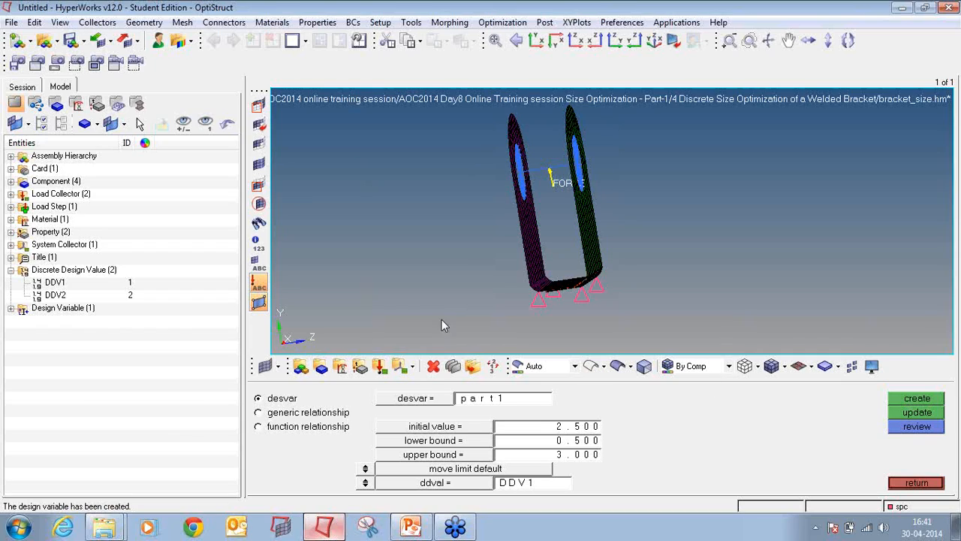
Create a second size design variable named part2 with the same bounds, linked to the discrete value set DDV2.
click(536, 403)
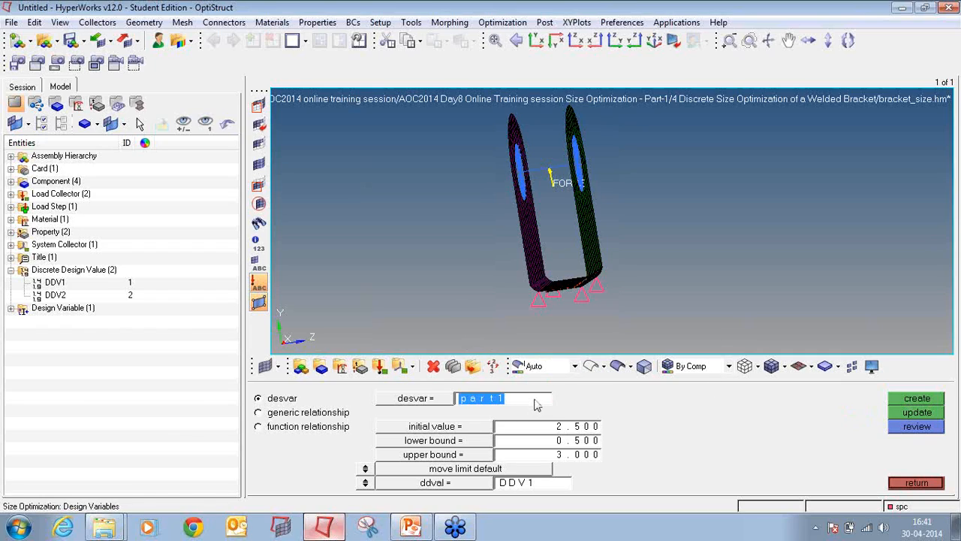
click(536, 404)
key(BackSpace)
text(2)
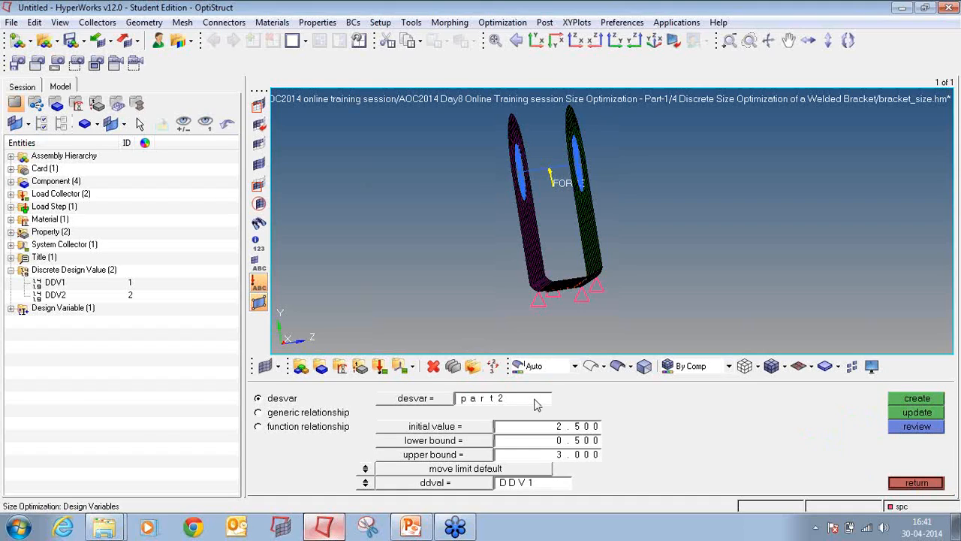
click(437, 485)
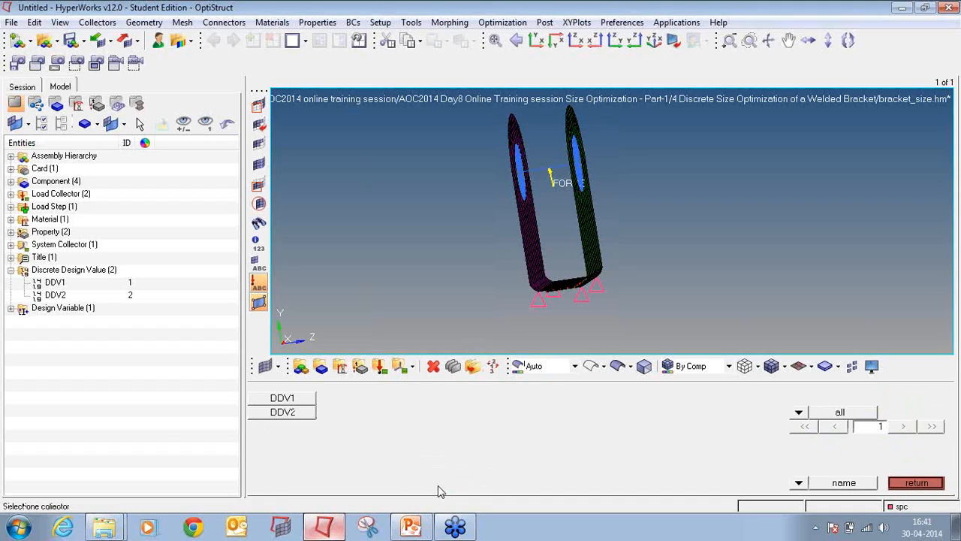
click(304, 413)
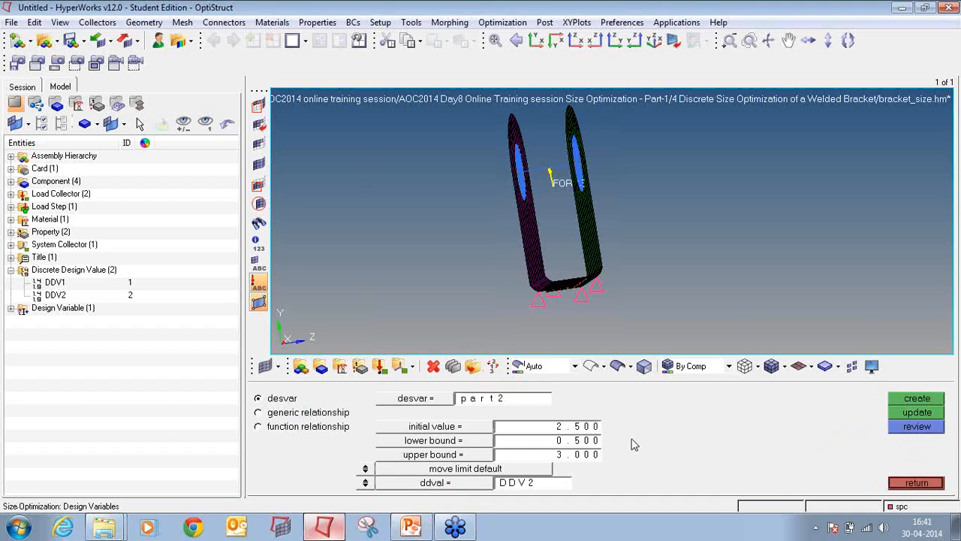
click(920, 401)
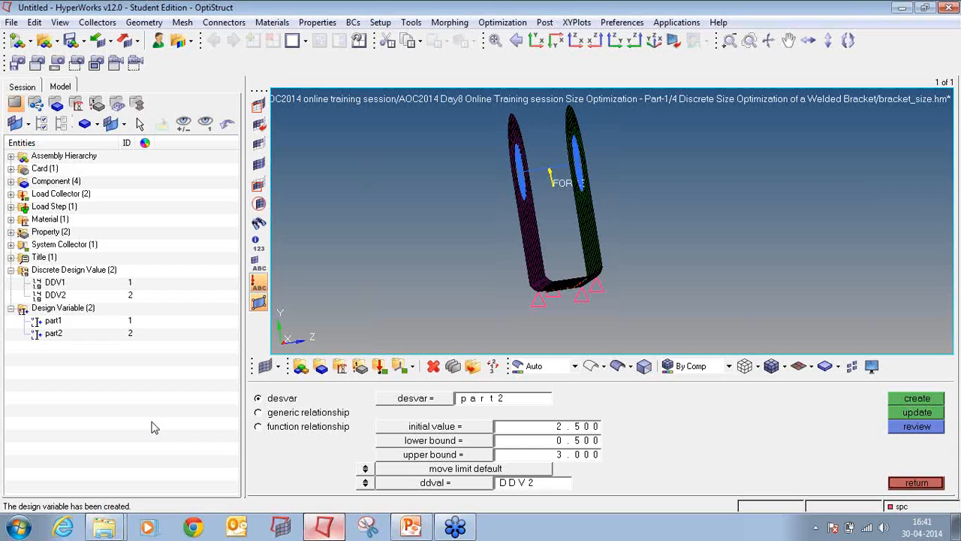
Create the generic property relationship part1_th, linking the first property's Thickness T to design variable part1.
click(263, 415)
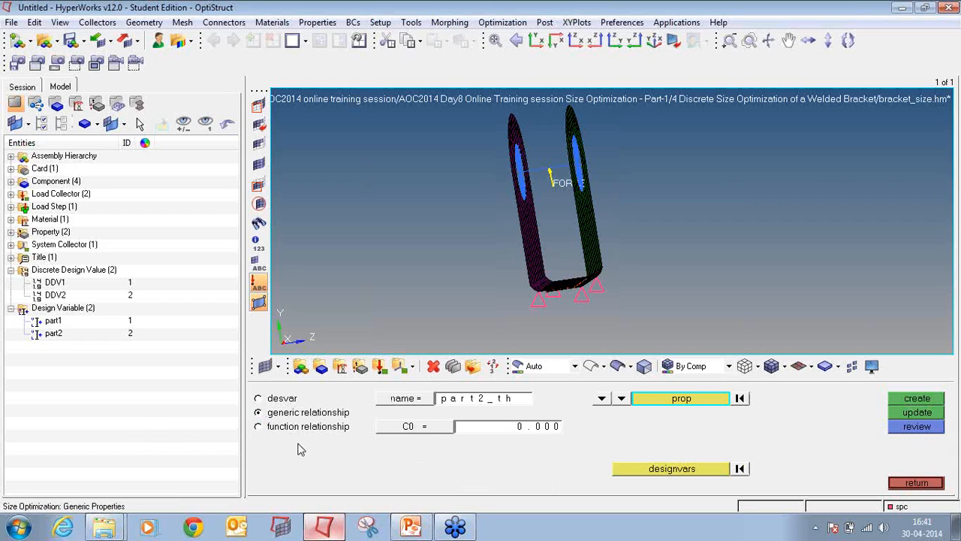
click(463, 407)
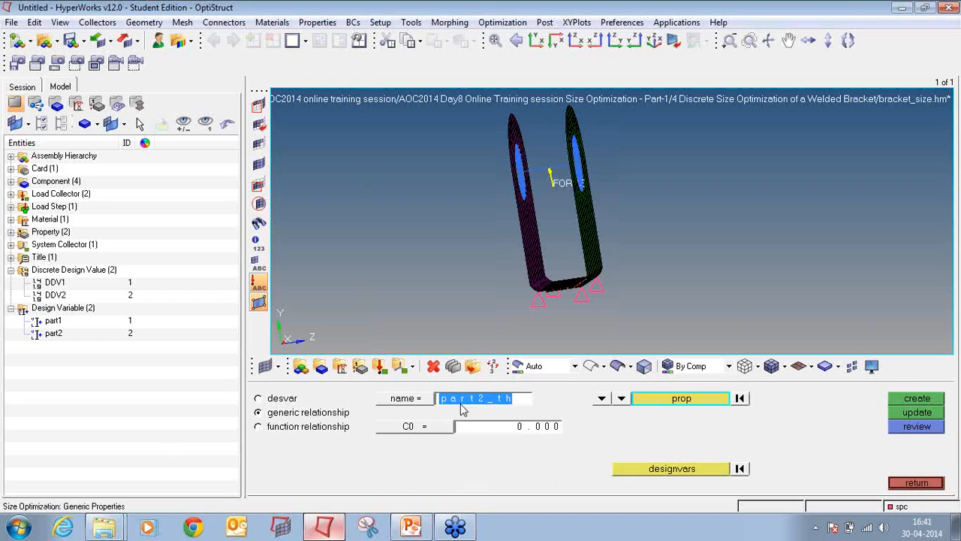
text(par)
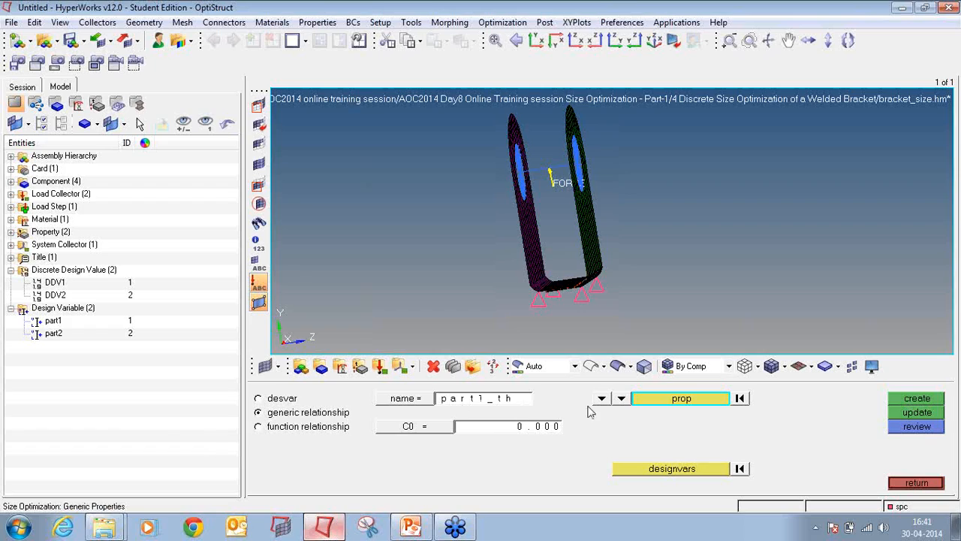
click(675, 405)
click(318, 396)
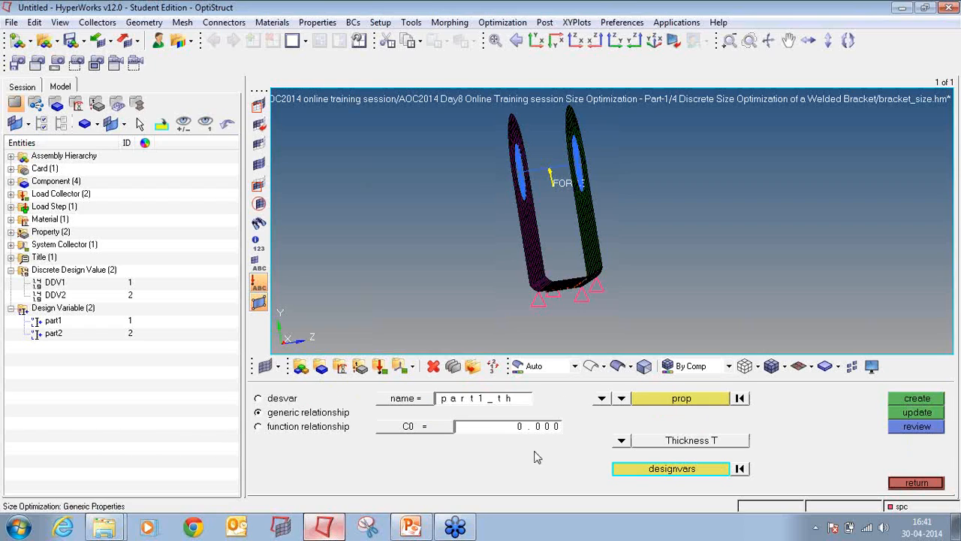
click(649, 467)
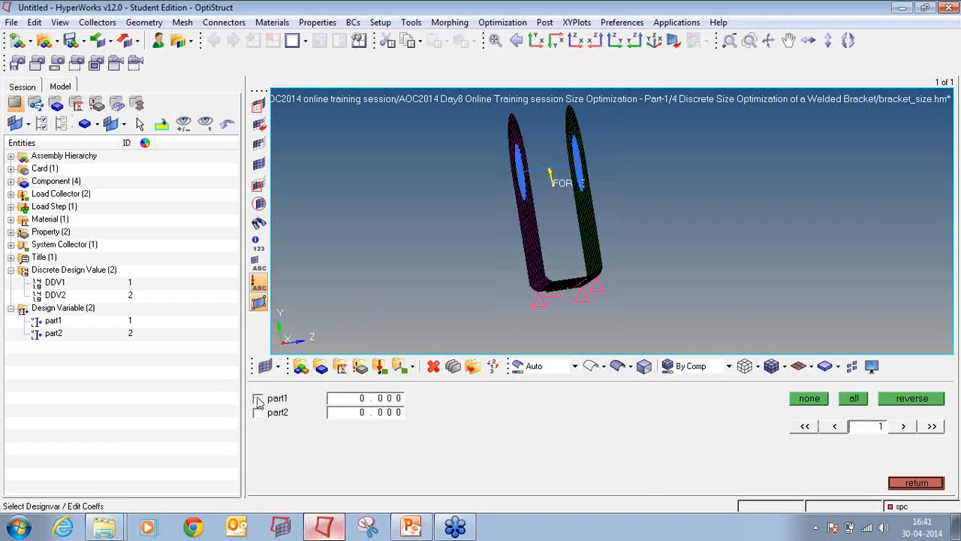
click(258, 398)
click(908, 482)
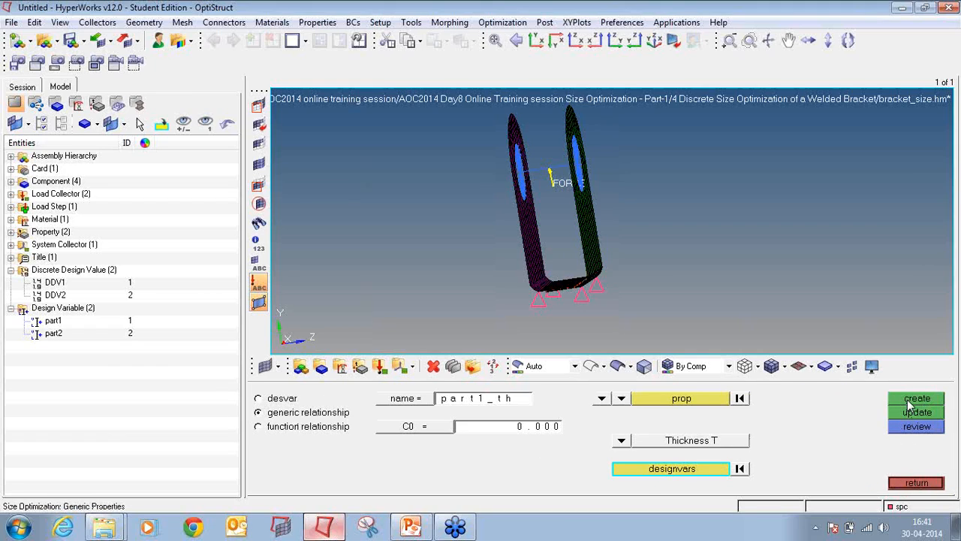
click(910, 403)
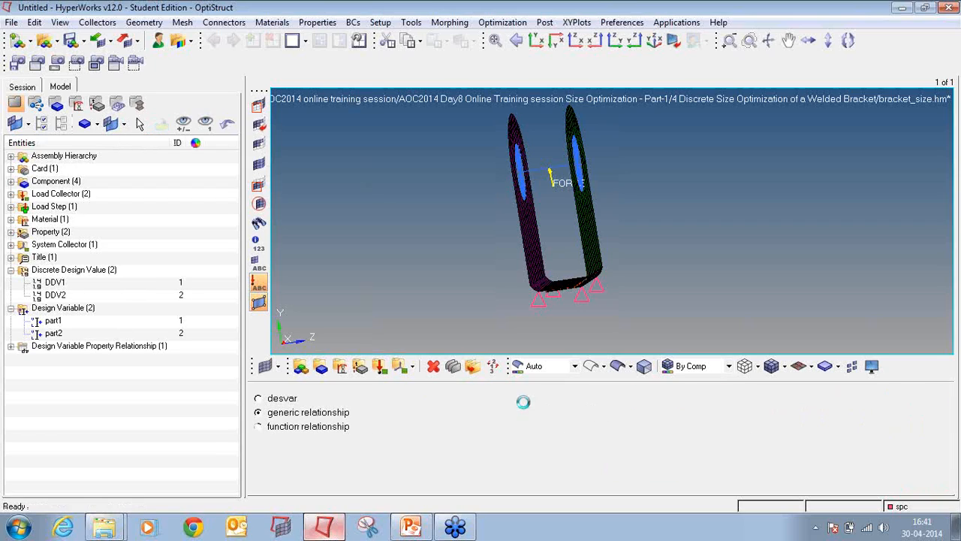
Create the generic relationship part2_th linking the second property's Thickness T to design variable part2, and expand the relationships in the model tree.
click(523, 401)
key(Left)
key(Left)
key(Left)
key(BackSpace)
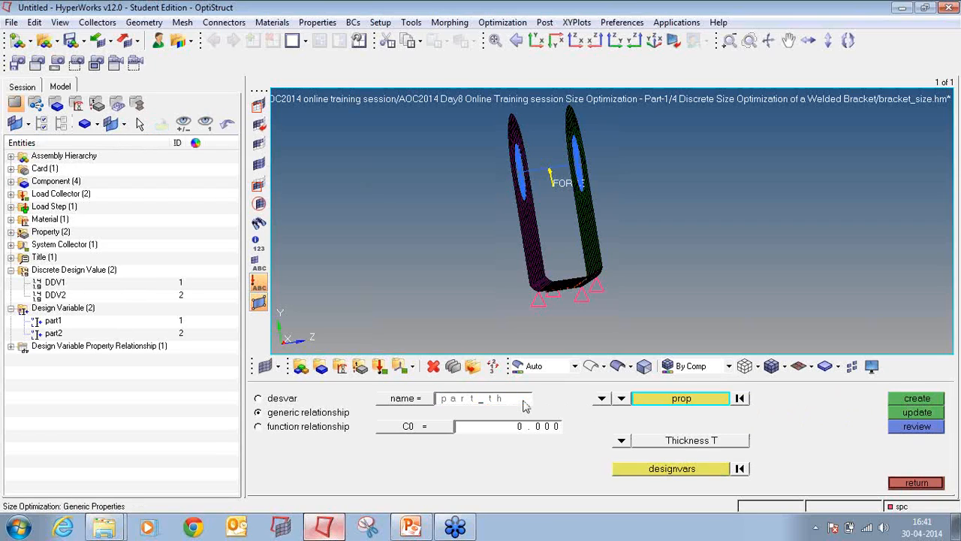
text(2)
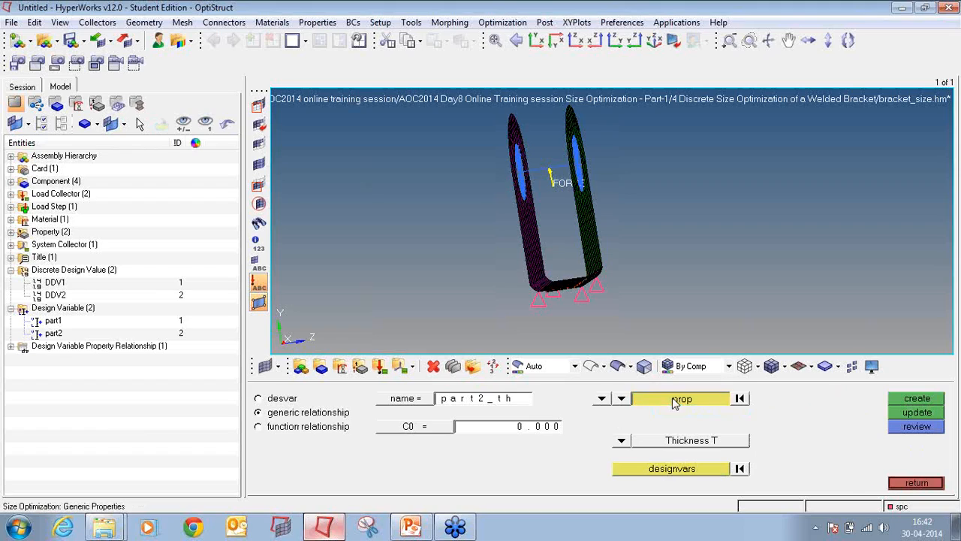
click(676, 398)
click(308, 417)
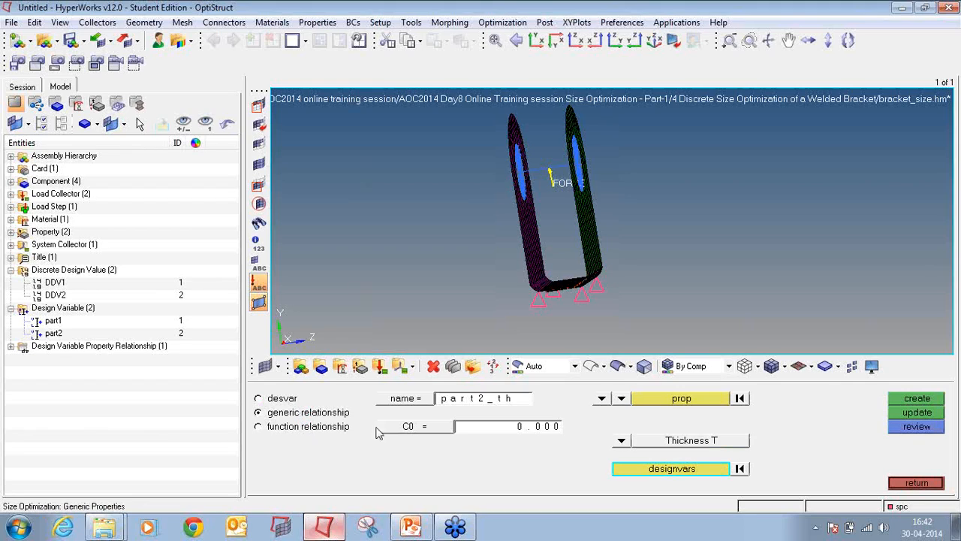
click(650, 471)
click(258, 412)
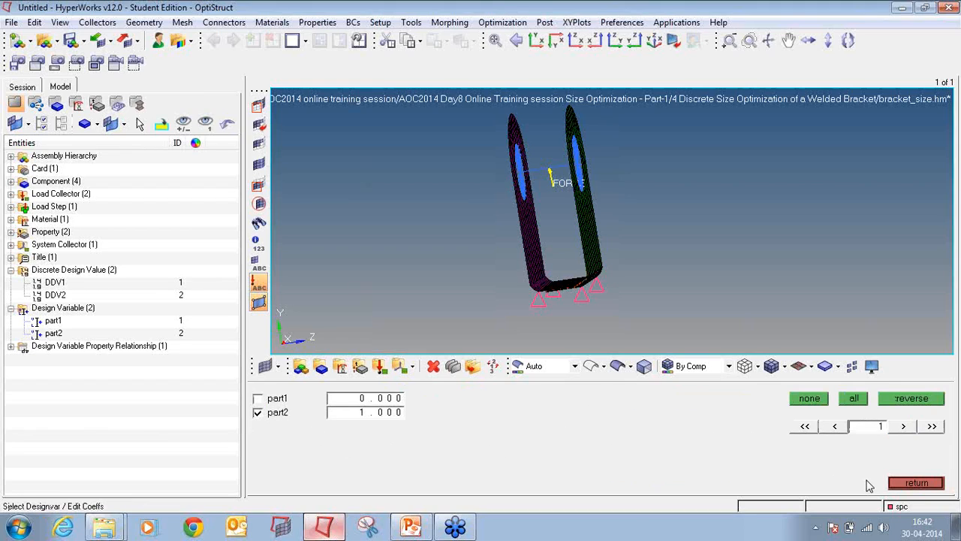
click(909, 482)
click(905, 403)
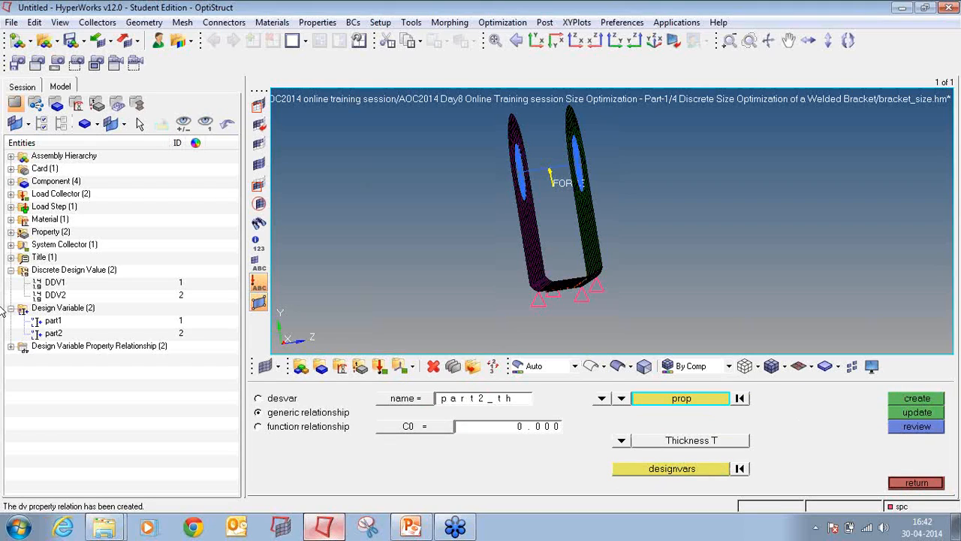
click(11, 345)
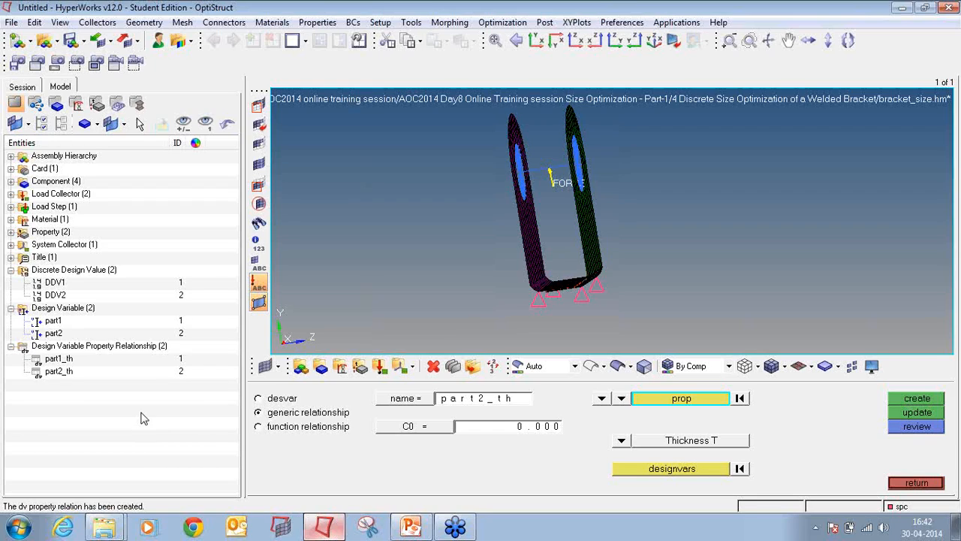
Create a total volume response named volume and expand the optimization responses in the model tree.
click(920, 485)
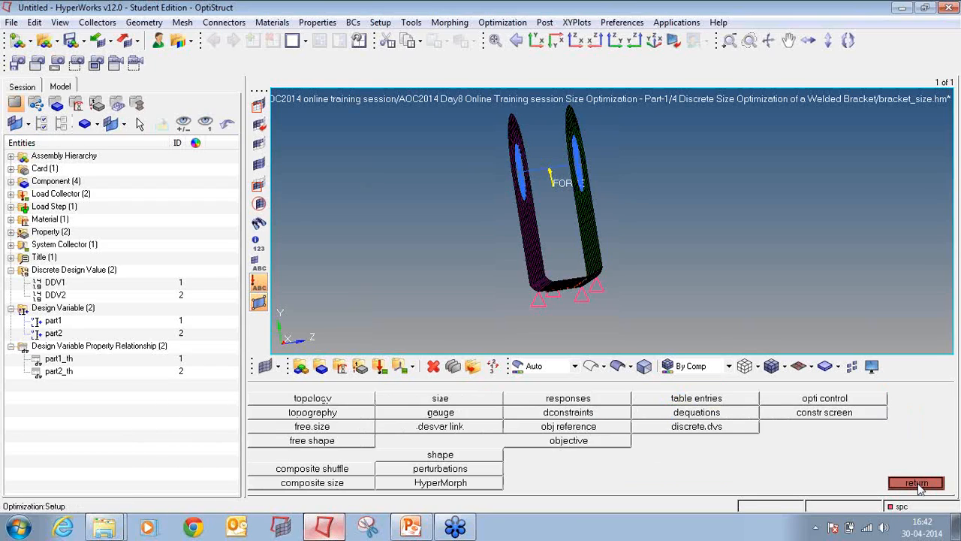
click(618, 401)
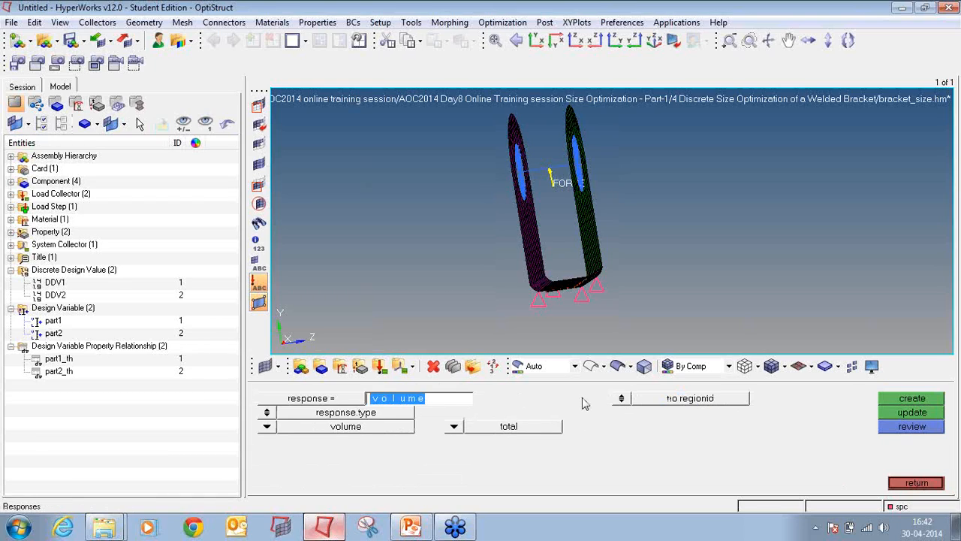
text(volume)
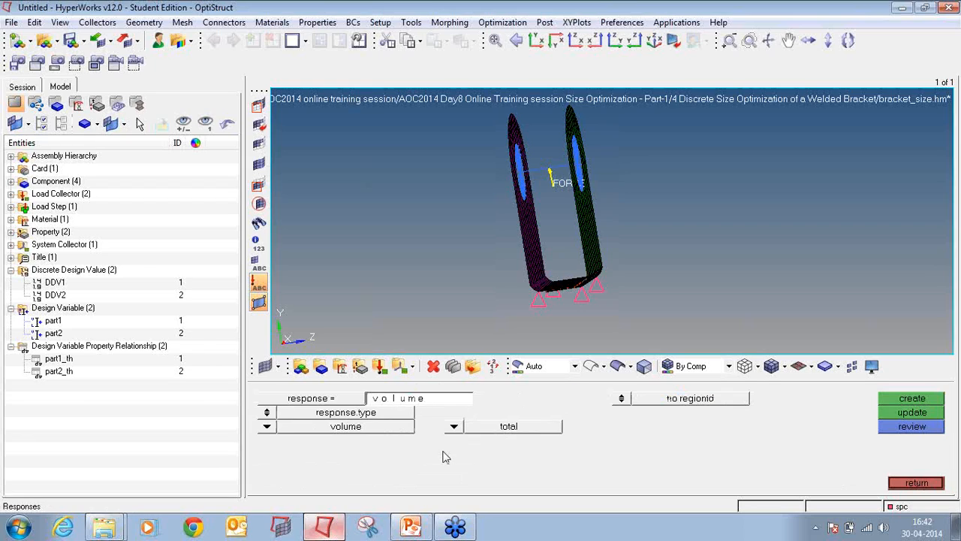
click(907, 400)
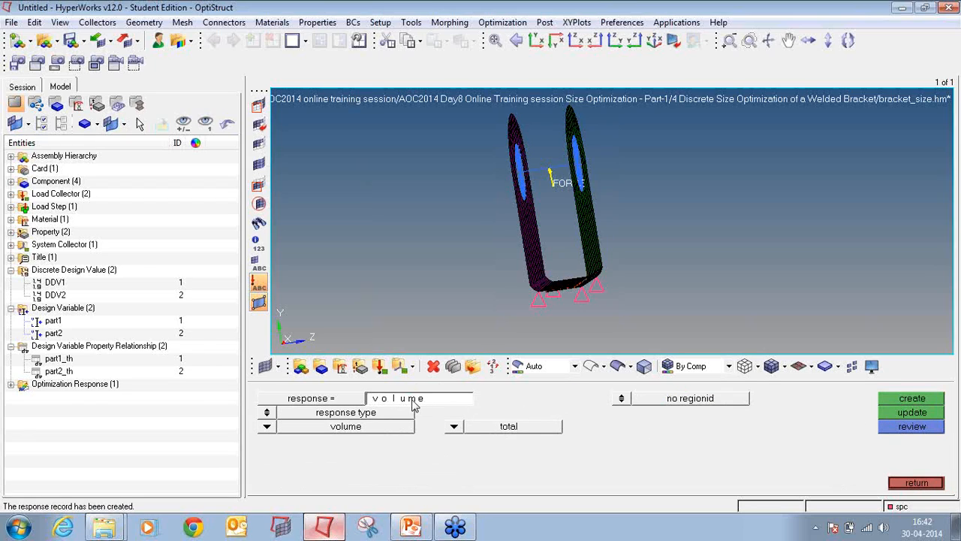
click(11, 385)
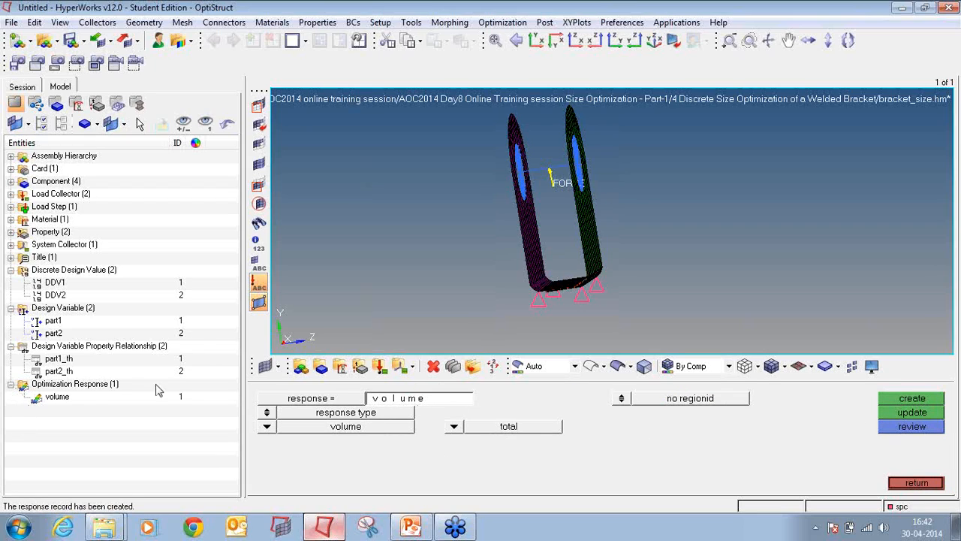
Create a static stress response named stress1 for the part1 property, using von Mises stress on both surfaces.
click(435, 402)
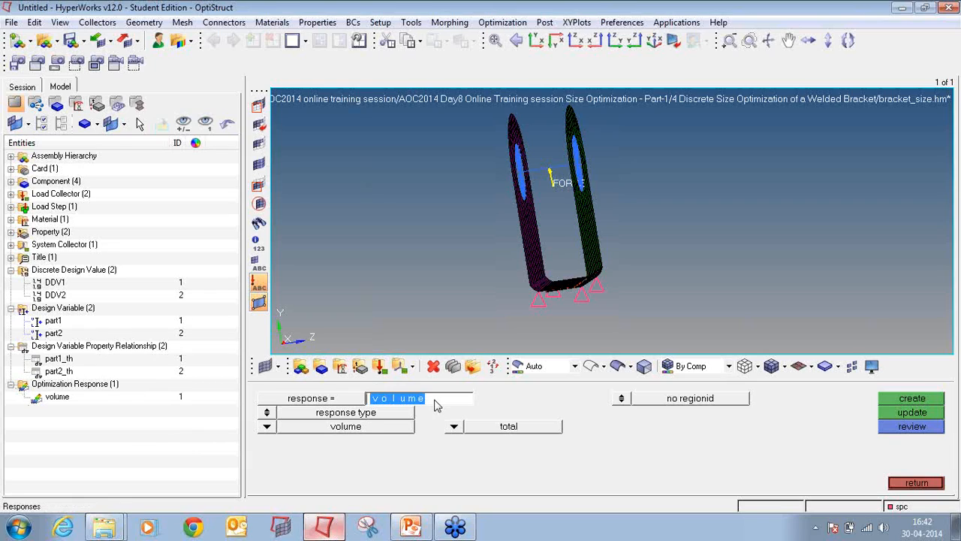
text(stress1)
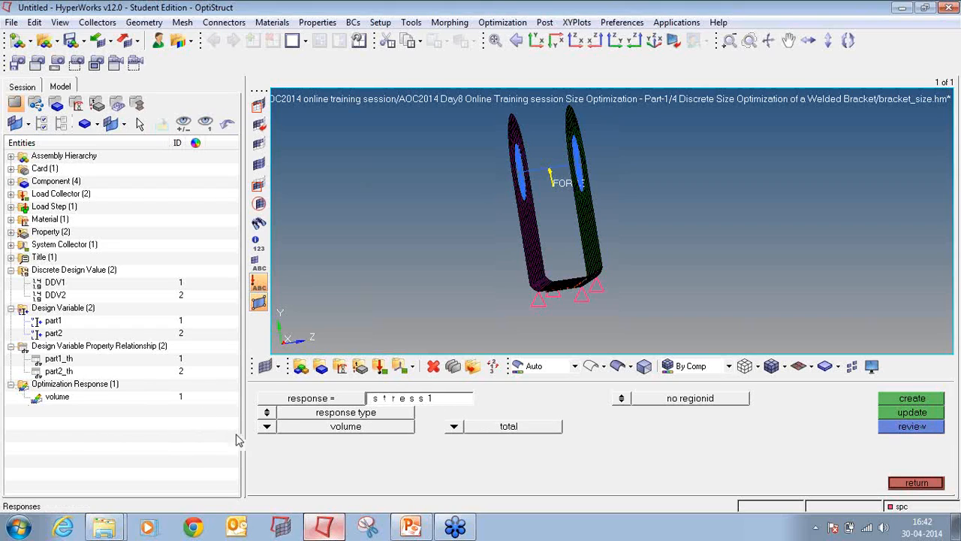
click(266, 426)
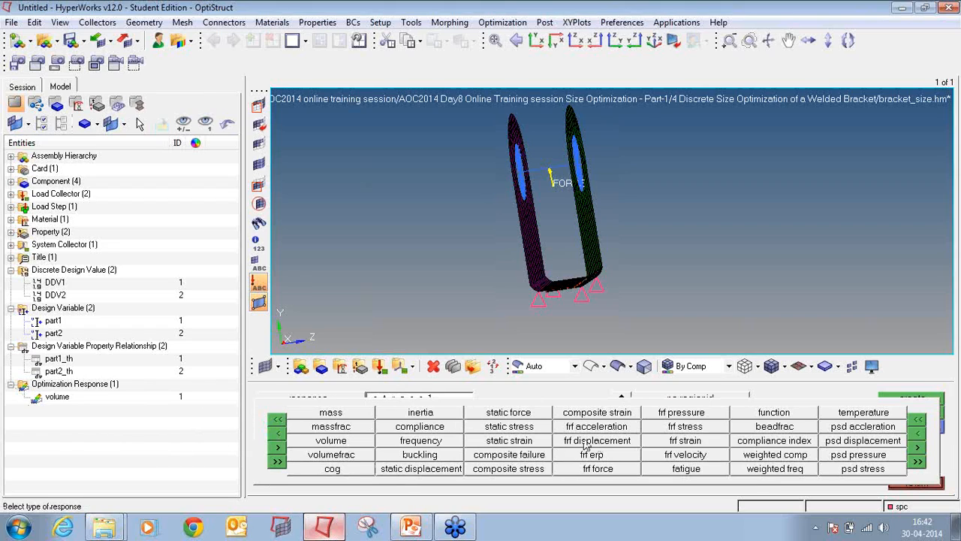
click(508, 425)
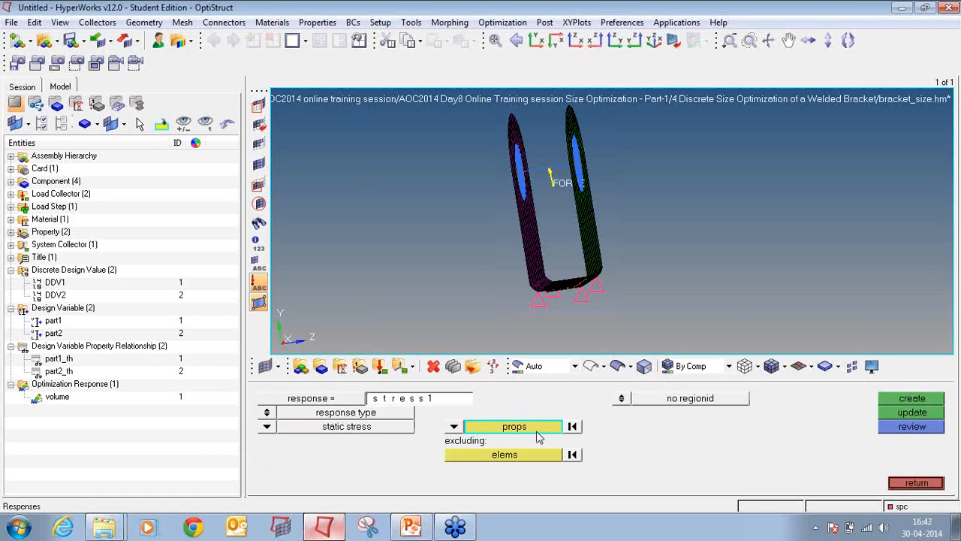
click(538, 433)
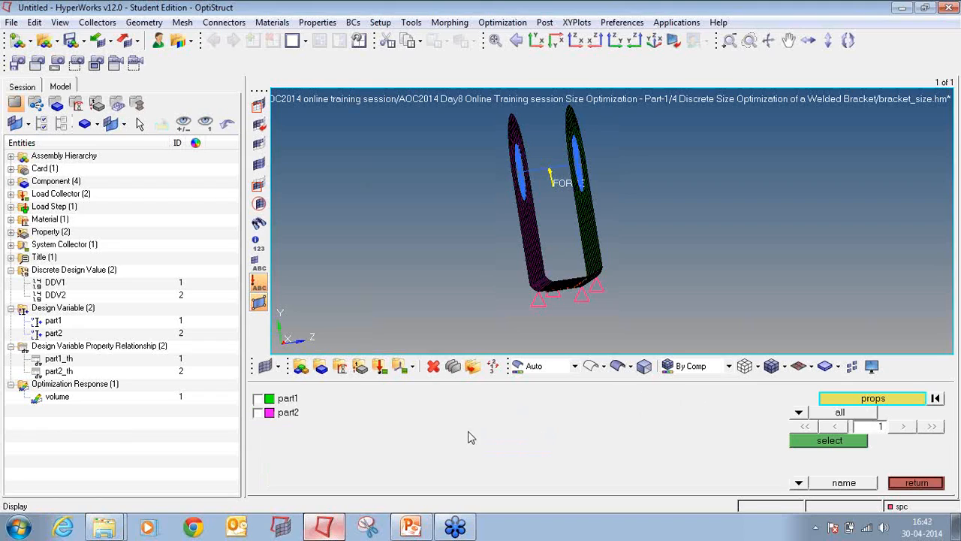
click(278, 399)
click(820, 441)
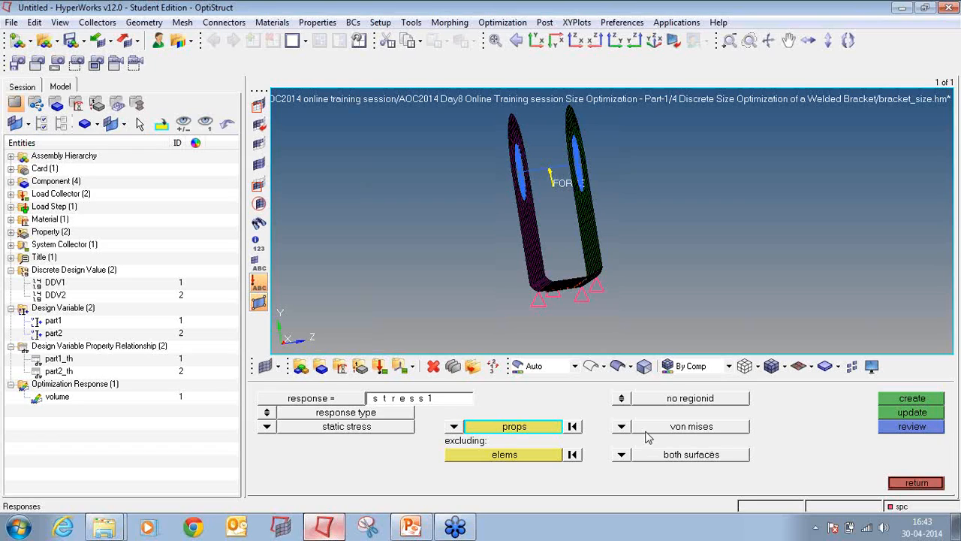
click(909, 398)
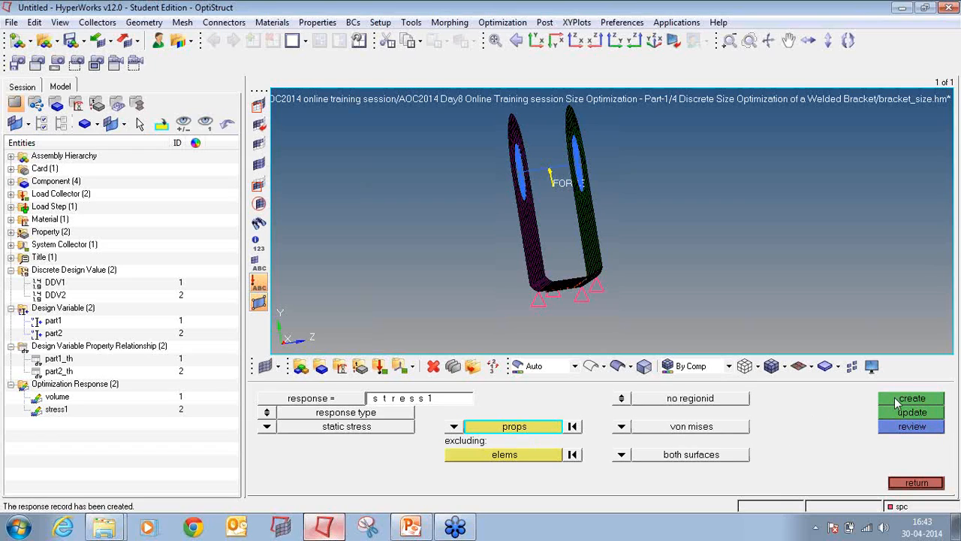
Define a second von Mises static stress response named stress2 for the part2 property, covering both surfaces.
click(428, 403)
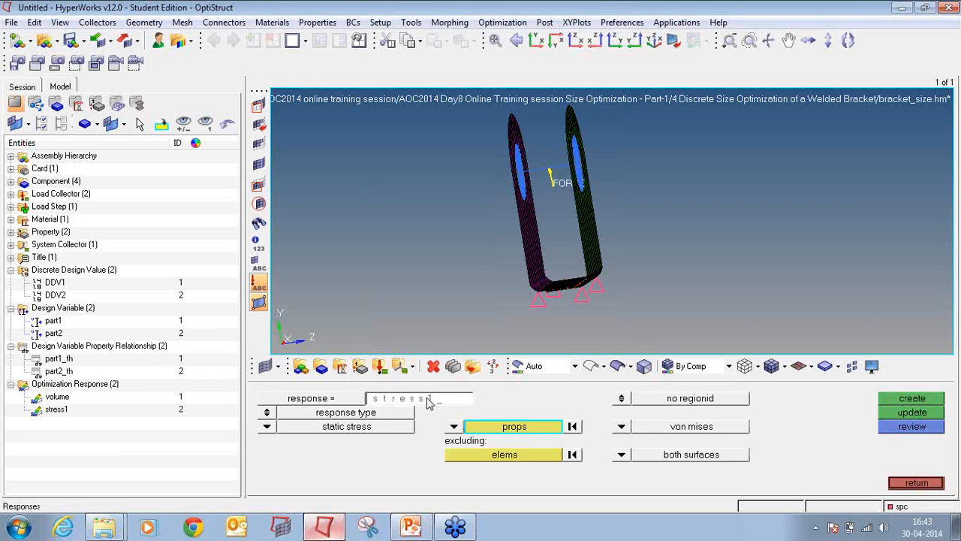
text(stress2)
click(496, 426)
click(286, 416)
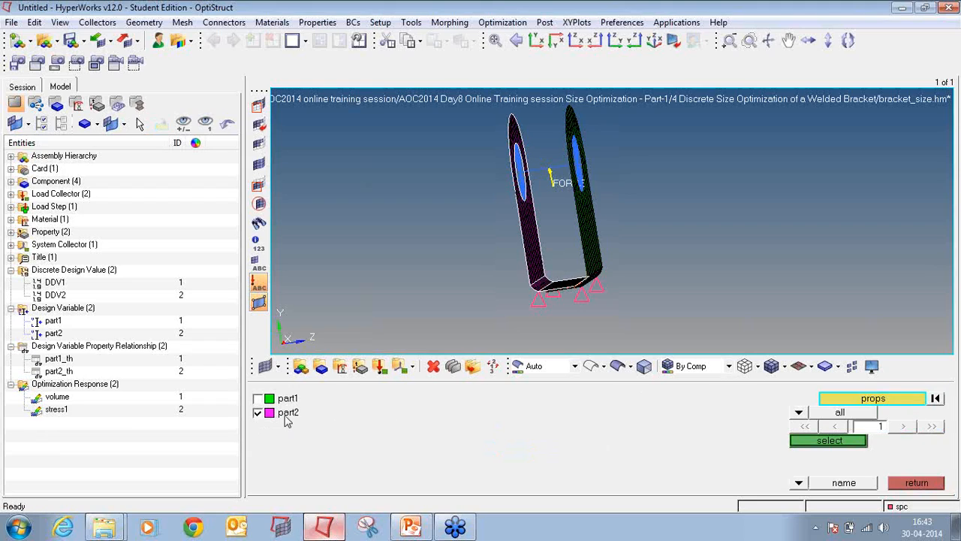
click(802, 443)
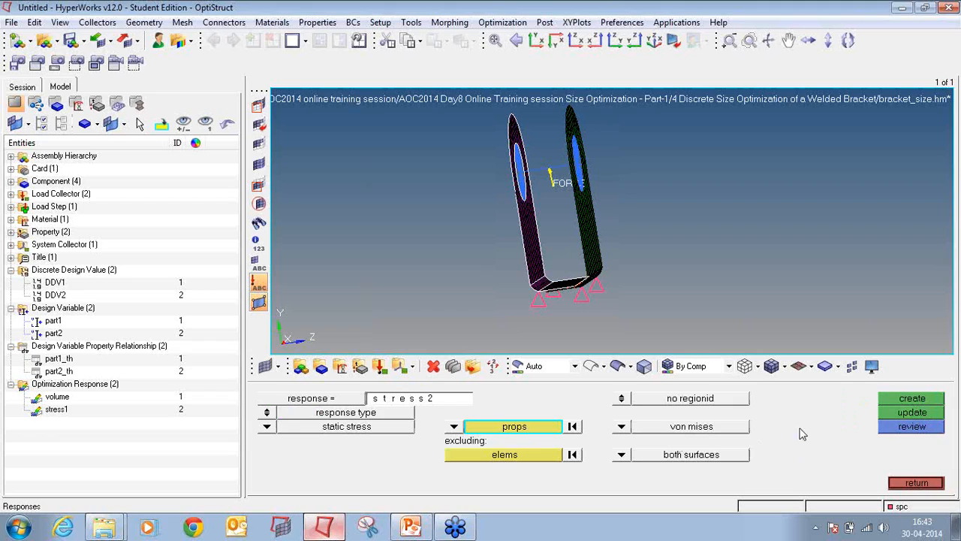
Create the static von Mises stress response stress2 for the selected property and close the response definition.
click(895, 400)
click(911, 484)
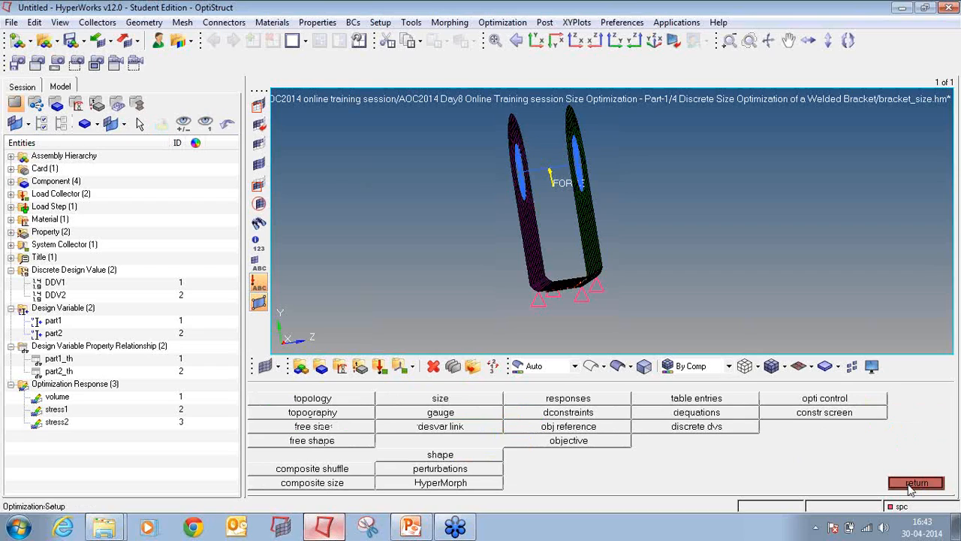
Define an optimization constraint named Stress1 on response stress1 for load step STEP.
click(622, 417)
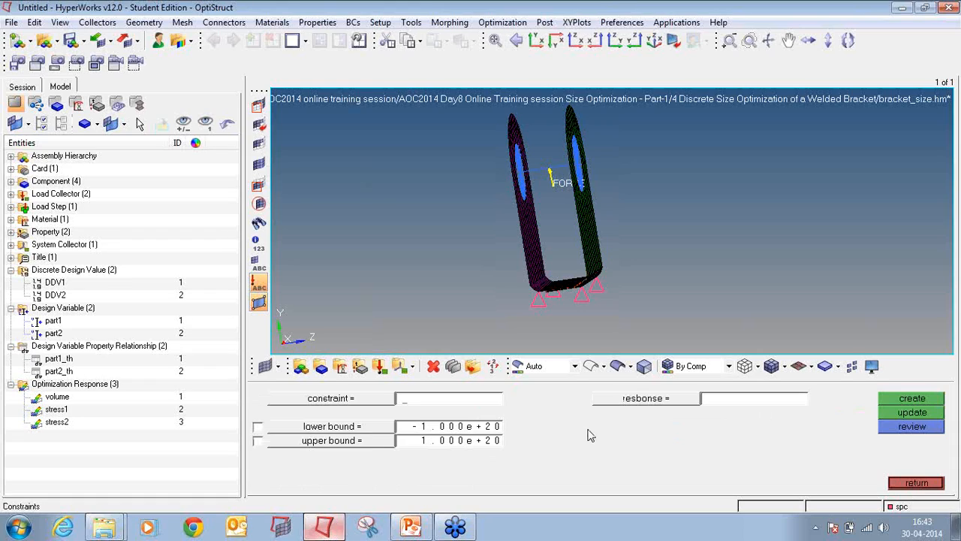
text(Stree)
text(s1)
click(612, 399)
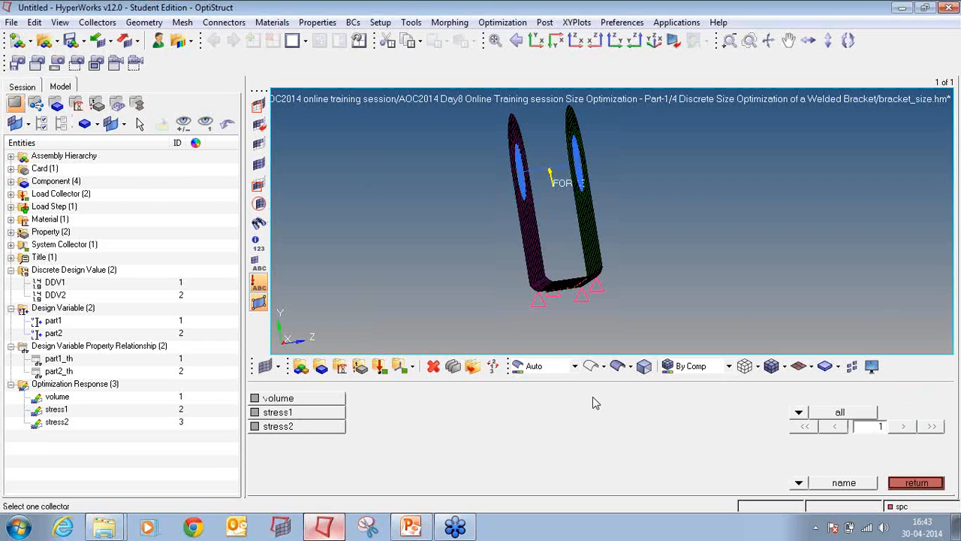
click(343, 410)
click(632, 430)
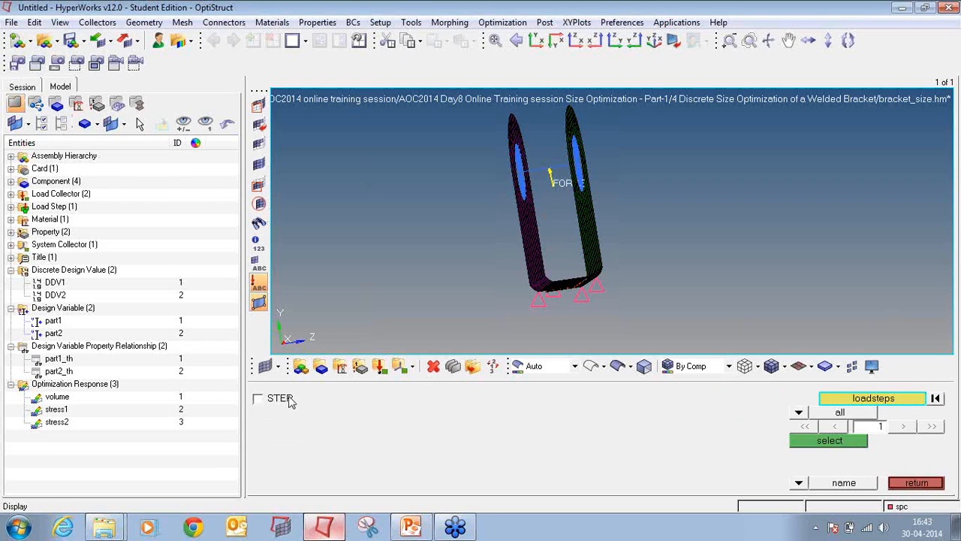
click(289, 397)
click(857, 441)
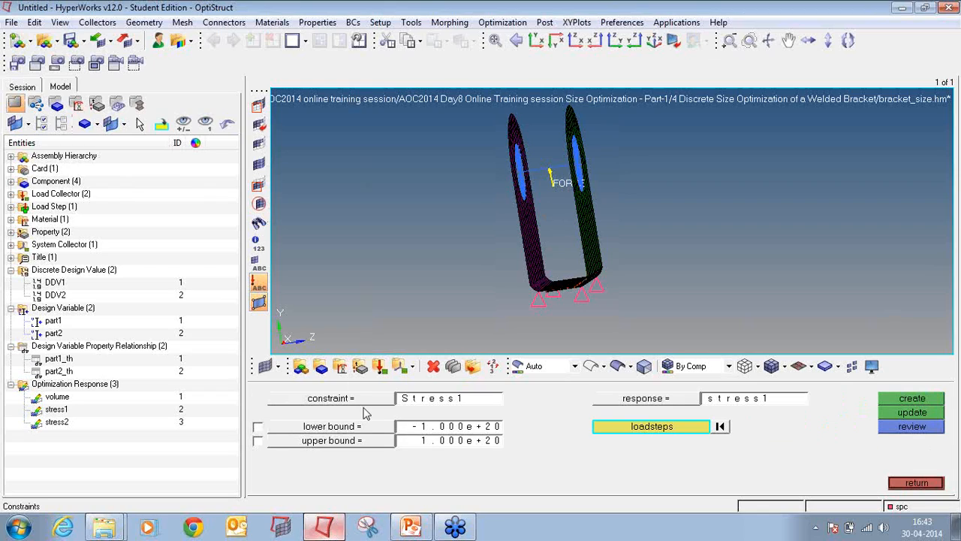
Enable the upper bound of constraint Stress1 and set it to 120.
click(257, 441)
click(431, 443)
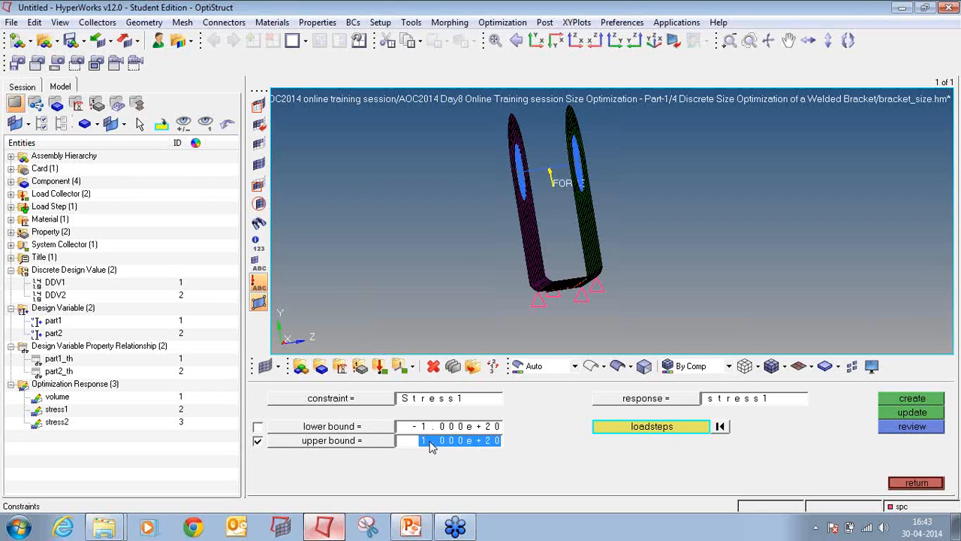
text(120)
key(Return)
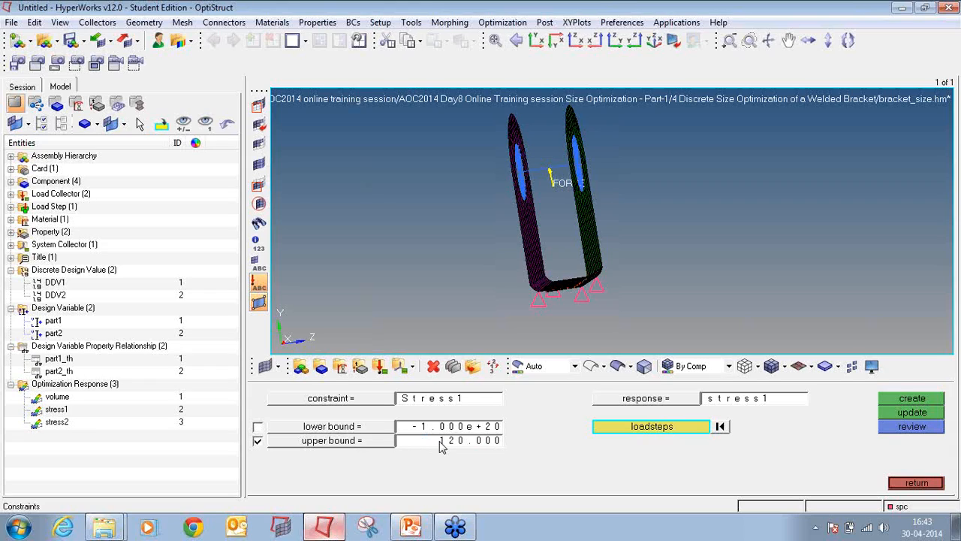
Check the stress limit in the welded bracket problem statement in PowerPoint and return to the constraint definition in HyperWorks.
click(412, 526)
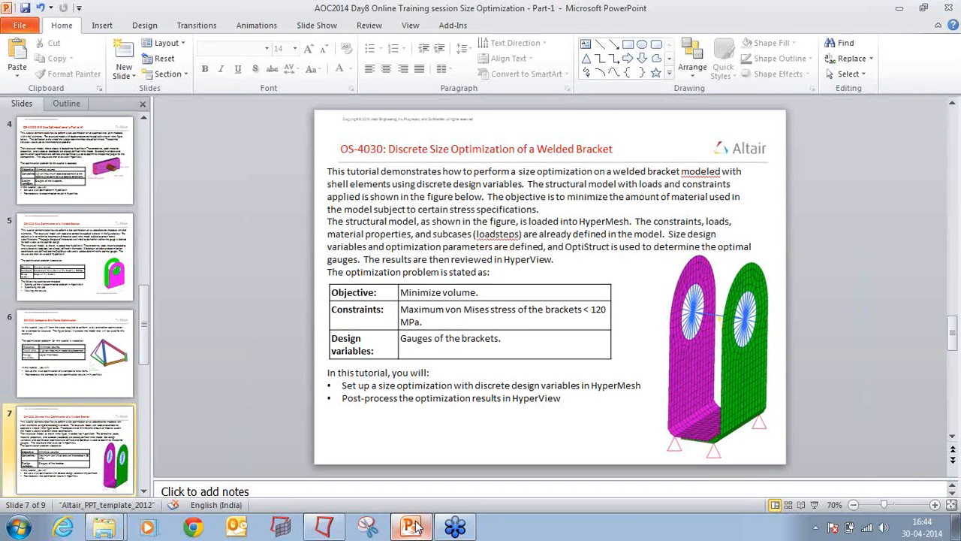
click(412, 525)
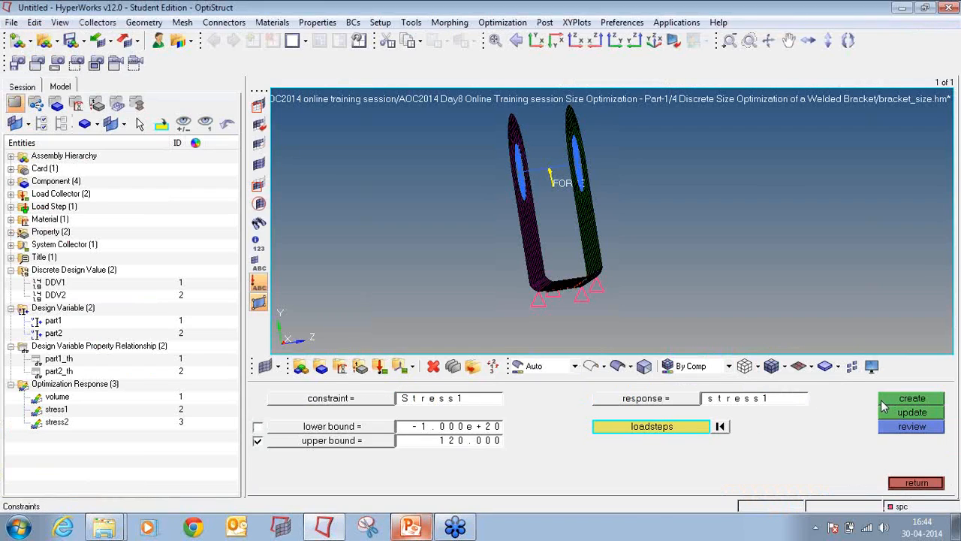
click(412, 525)
Set the upper bound of constraint Stress1 to 100 and create the constraint.
click(442, 449)
text(100)
key(Return)
click(920, 400)
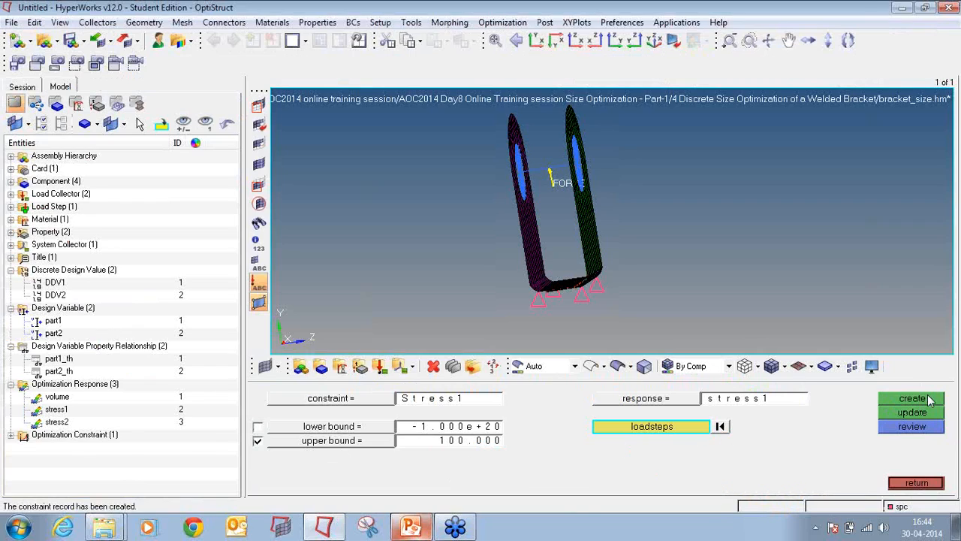
Name the second constraint Stress2 and set its upper bound to 120.
click(487, 403)
click(488, 400)
key(BackSpace)
text(2)
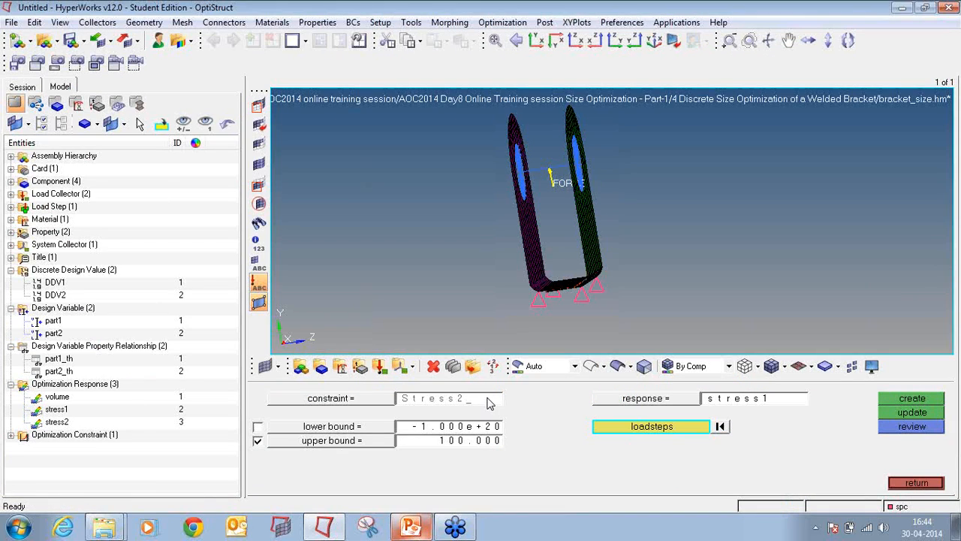
click(482, 439)
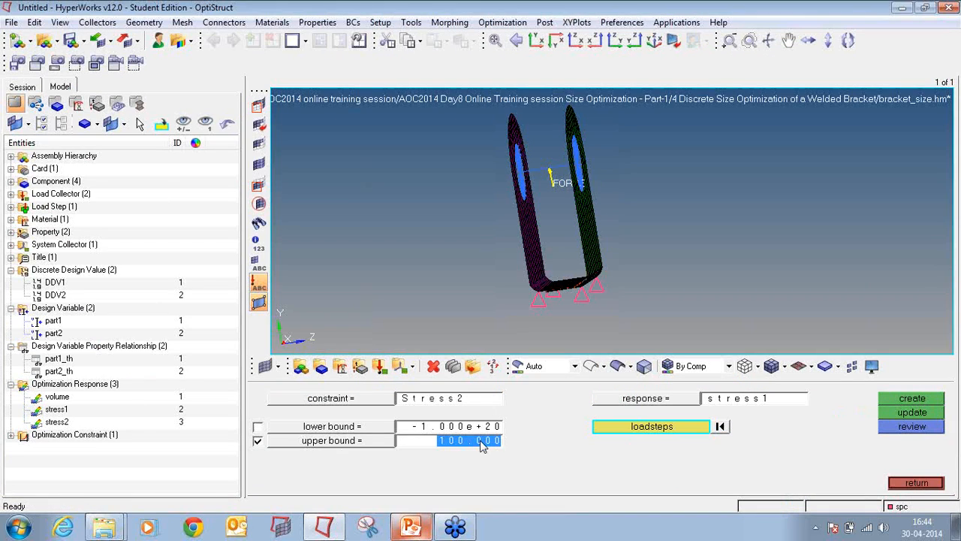
text(120)
key(Return)
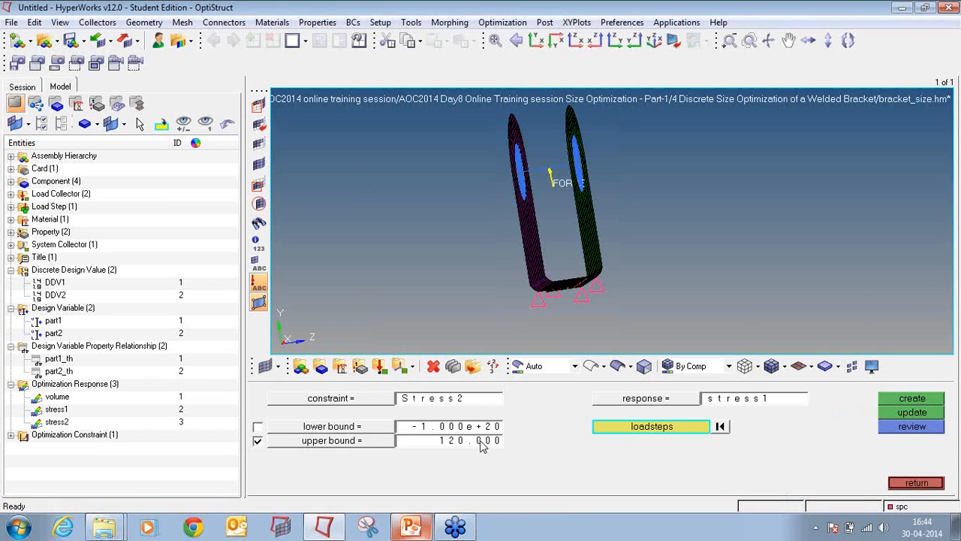
Assign response stress2 and the load step to constraint Stress2, create it, and list the constraints in the model tree.
click(615, 401)
click(290, 425)
click(614, 432)
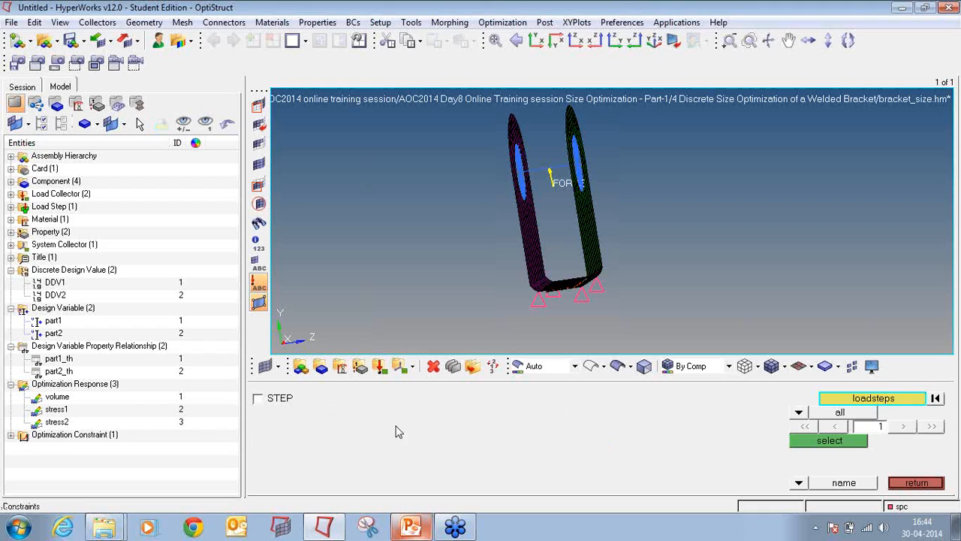
click(854, 445)
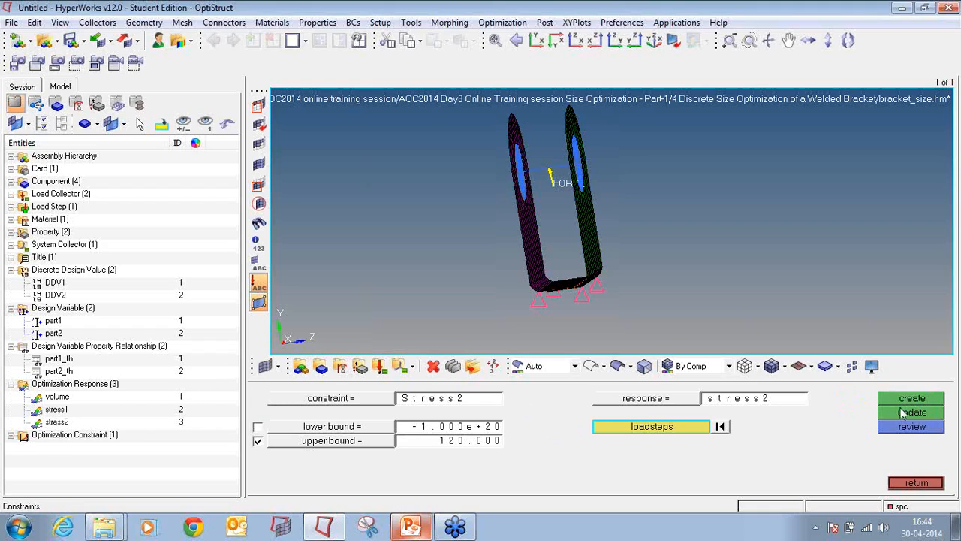
click(905, 399)
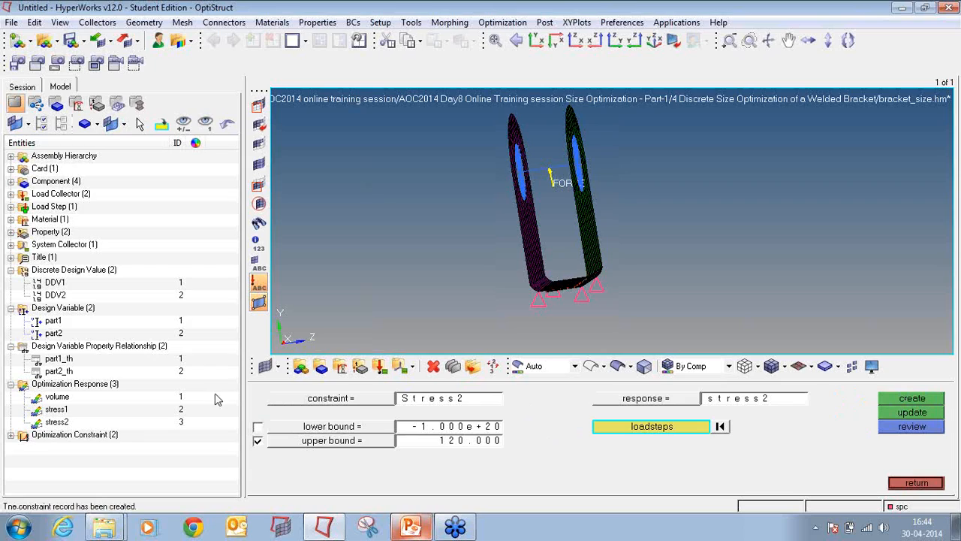
click(11, 435)
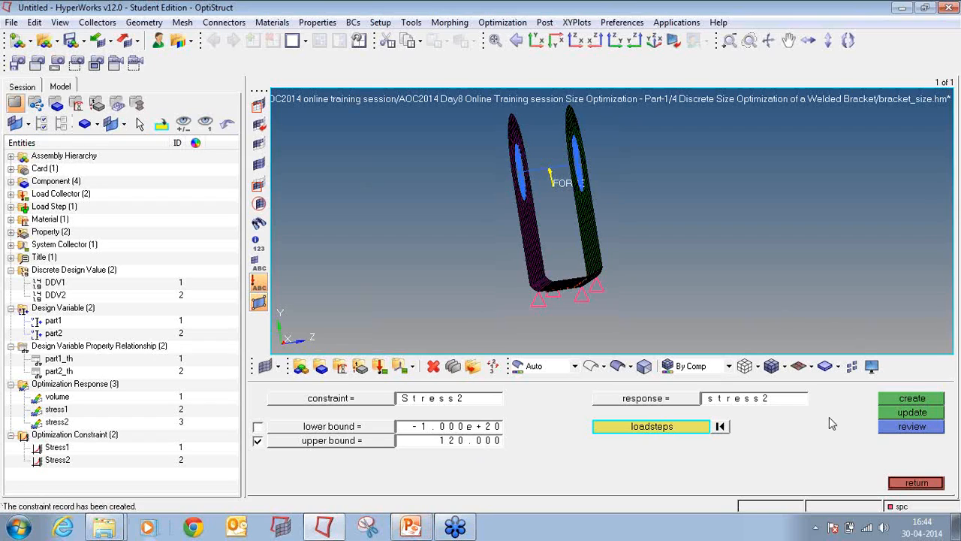
click(917, 484)
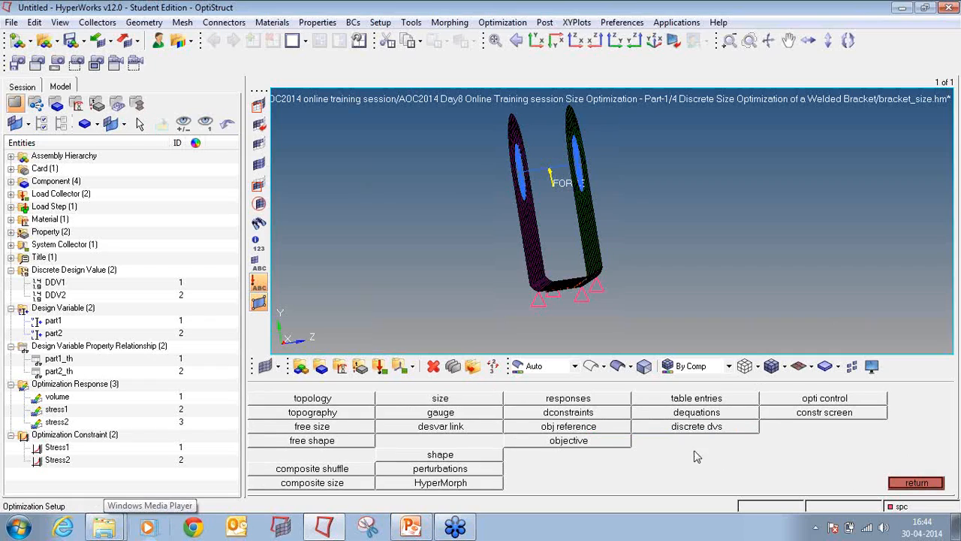
Create an objective that minimizes the volume response and leave the optimization setup.
click(605, 445)
click(599, 402)
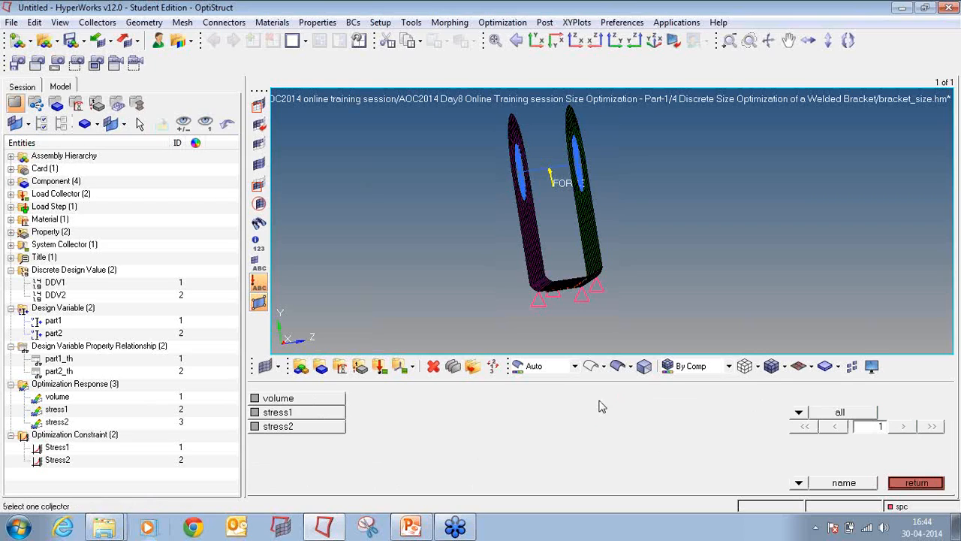
click(326, 399)
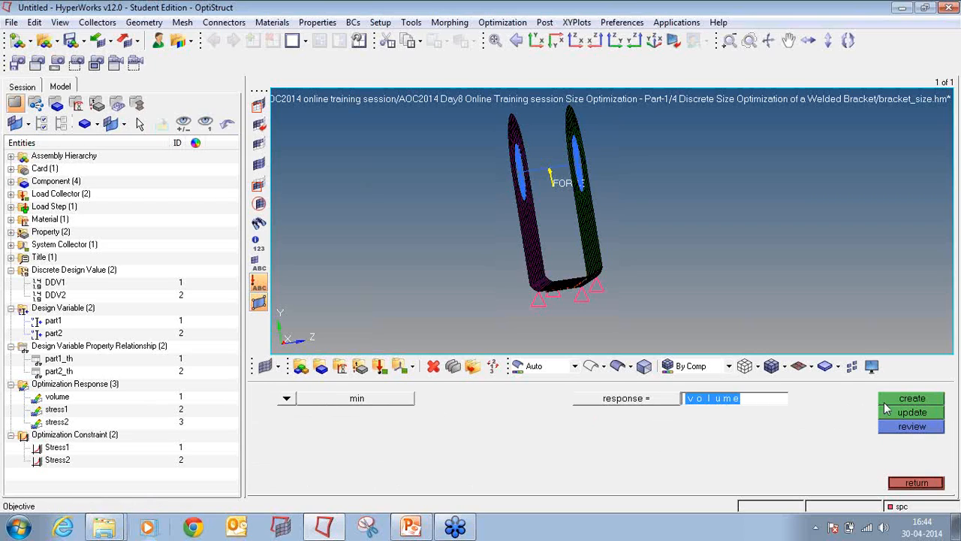
click(886, 406)
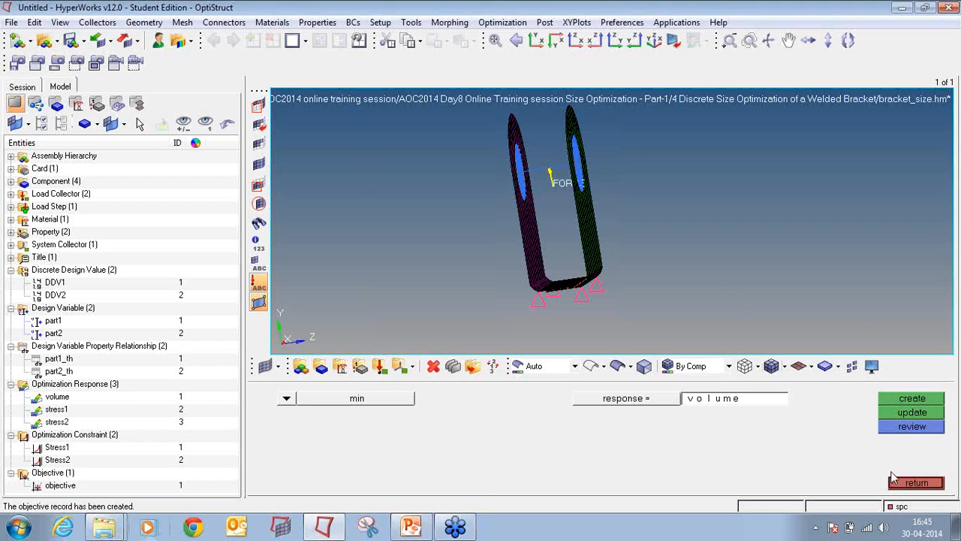
click(915, 483)
click(916, 483)
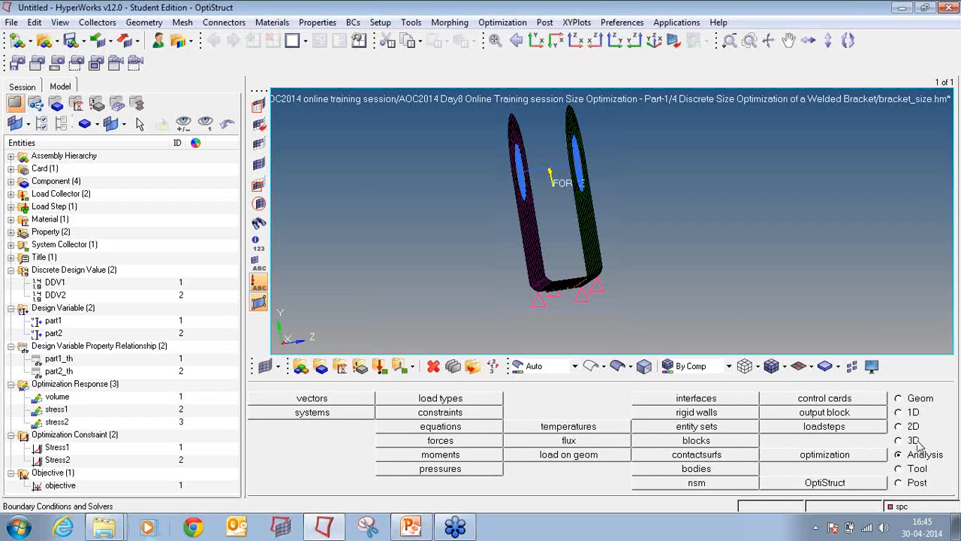
Start saving the model under a new location and browse to new folder 2 on the Desktop.
click(12, 22)
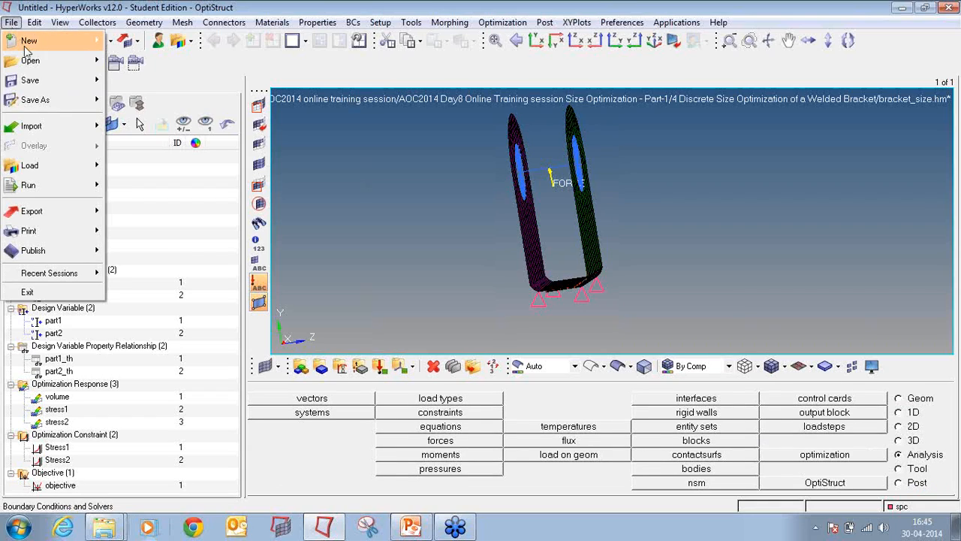
mouse_move(84, 100)
click(150, 142)
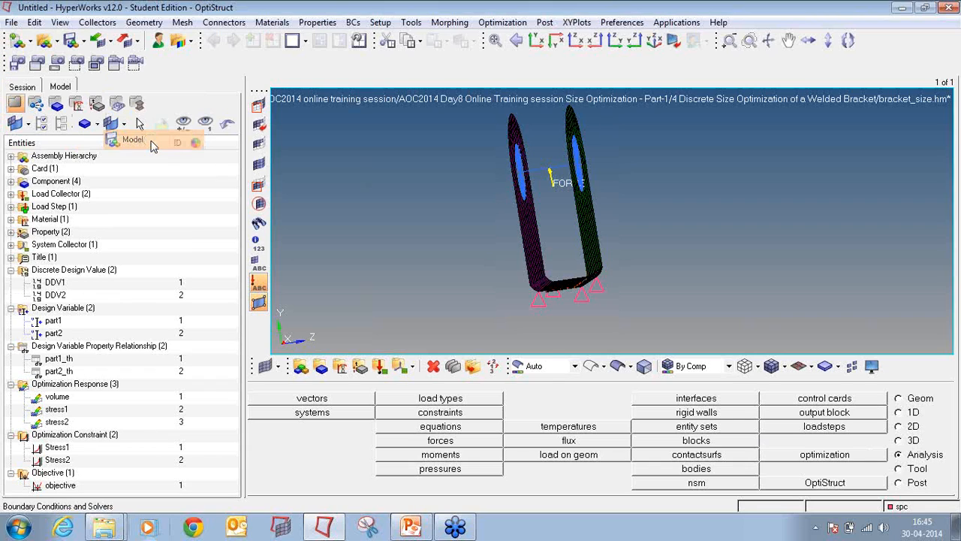
click(290, 96)
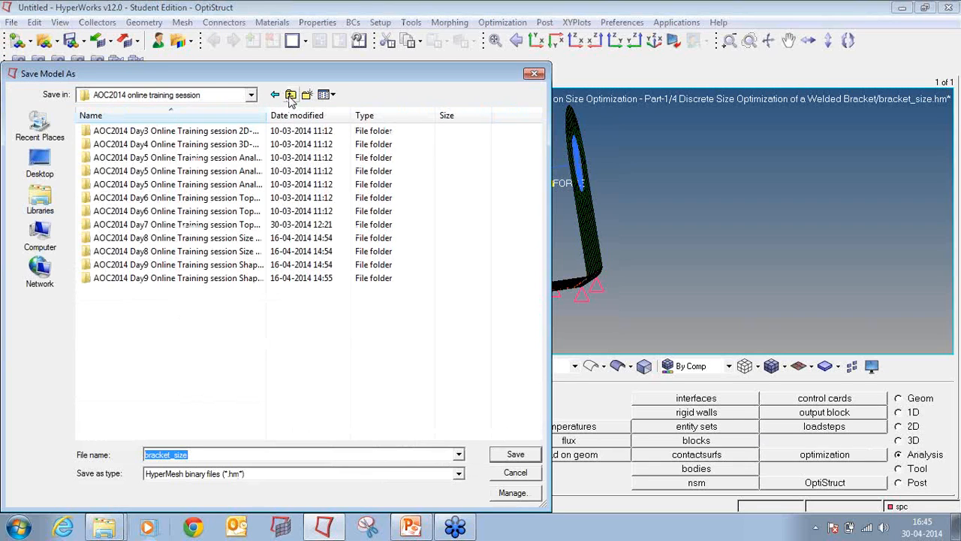
click(291, 95)
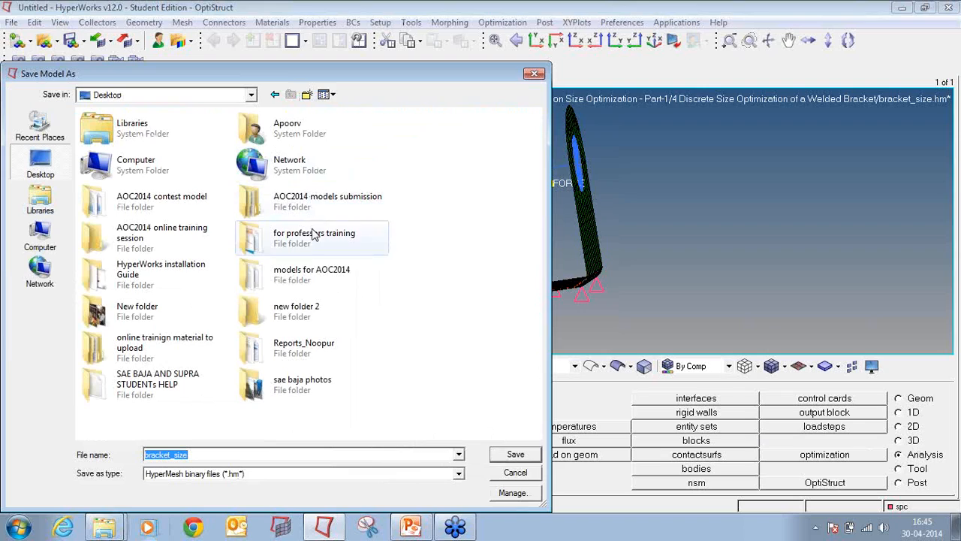
double_click(312, 310)
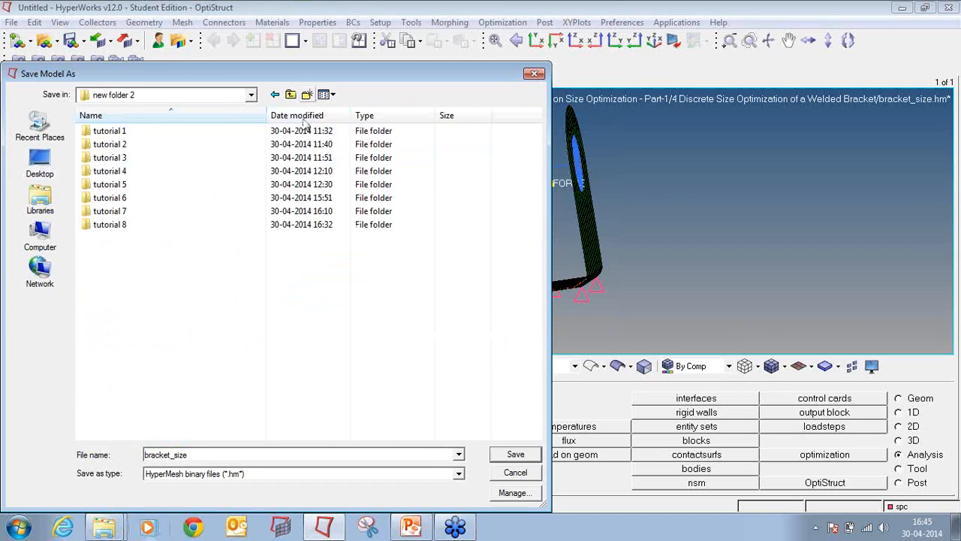
Create a folder named tutorial 9 and save the model in it as bracket_size.
click(306, 94)
text(tutorial)
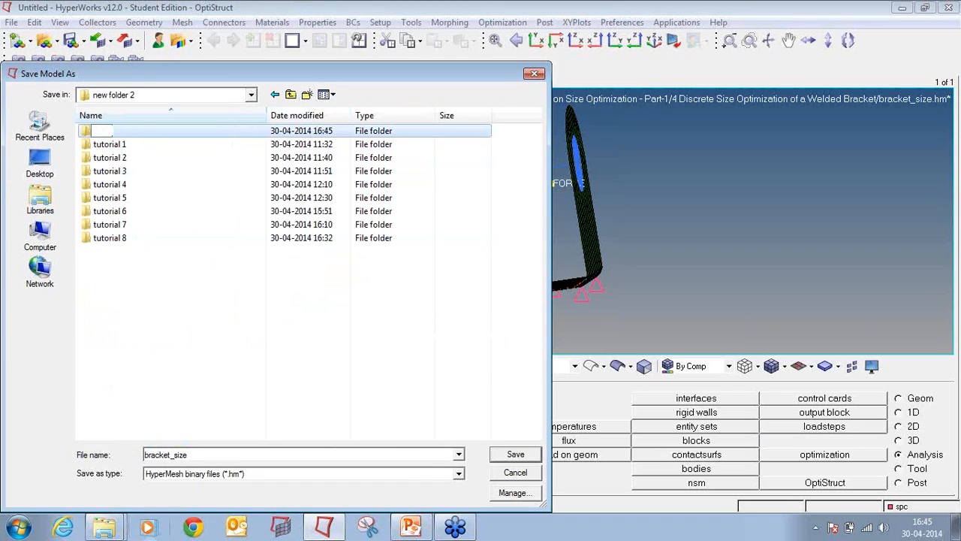
text(9)
key(Return)
key(Return)
click(510, 453)
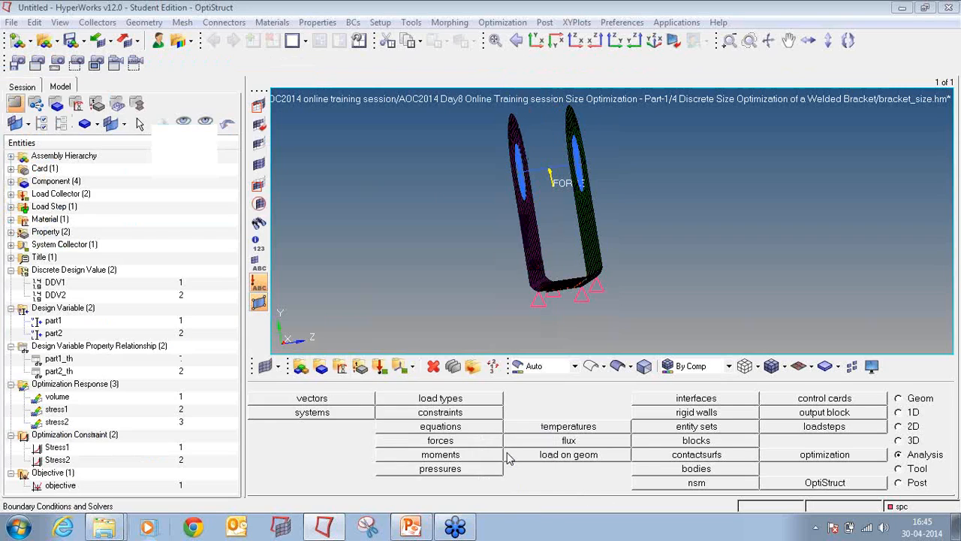
Run the OptiStruct optimization on bracket_size.fem, open its results in HyperView, and close the solver window.
click(862, 484)
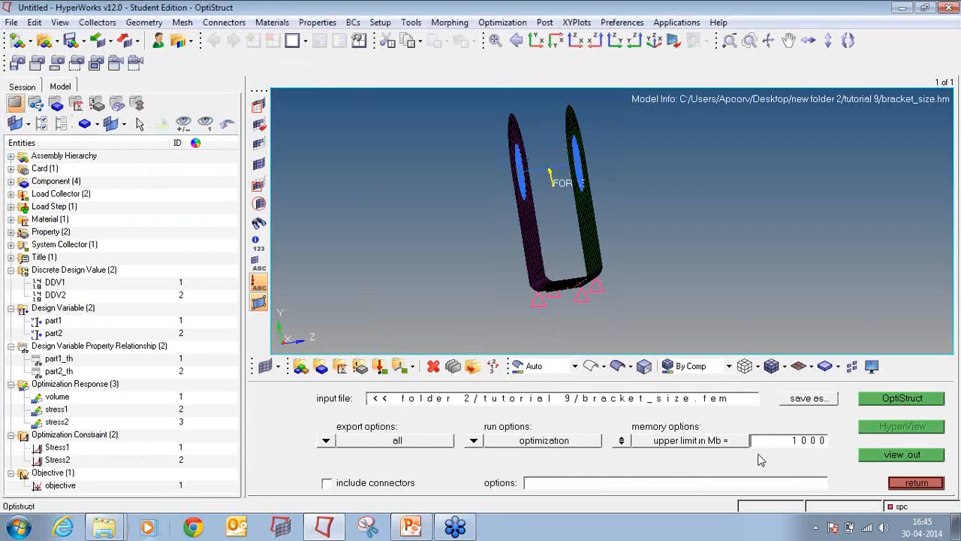
click(871, 404)
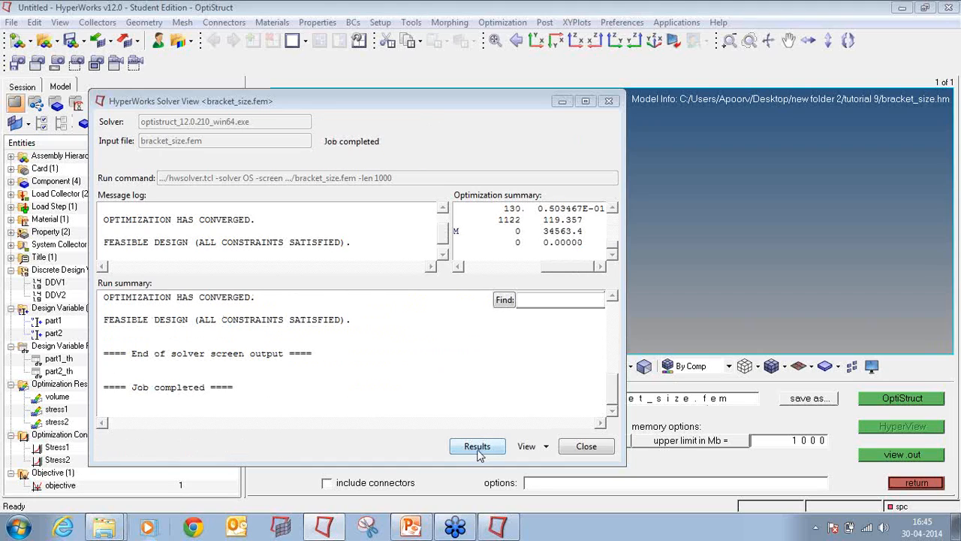
click(581, 448)
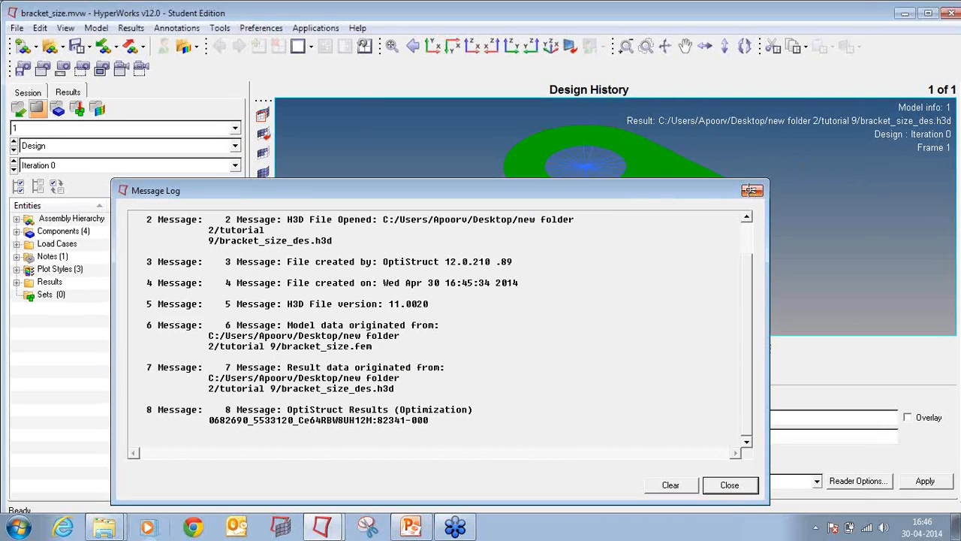
Dismiss the message log and display the Element Thicknesses contour for design Iteration 4.
click(751, 190)
click(76, 167)
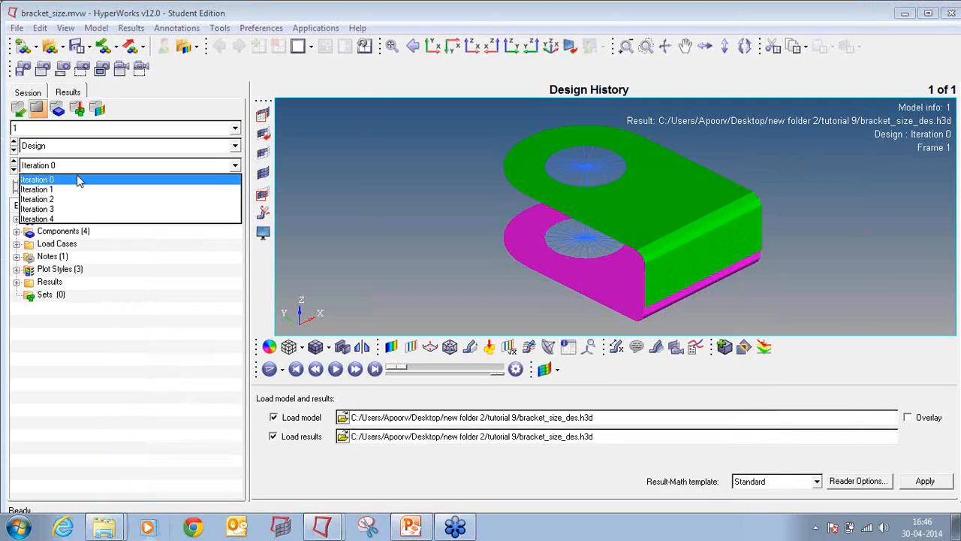
click(76, 214)
click(390, 346)
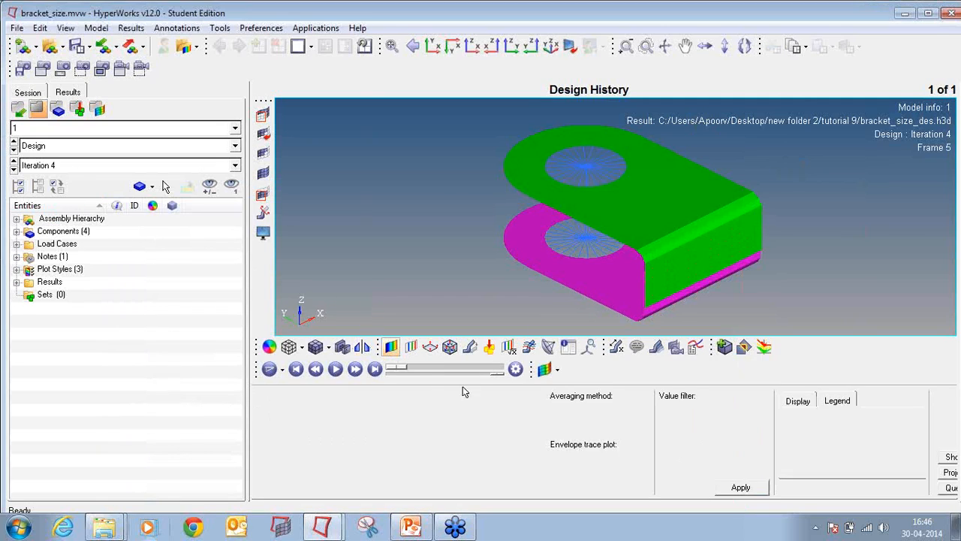
click(735, 488)
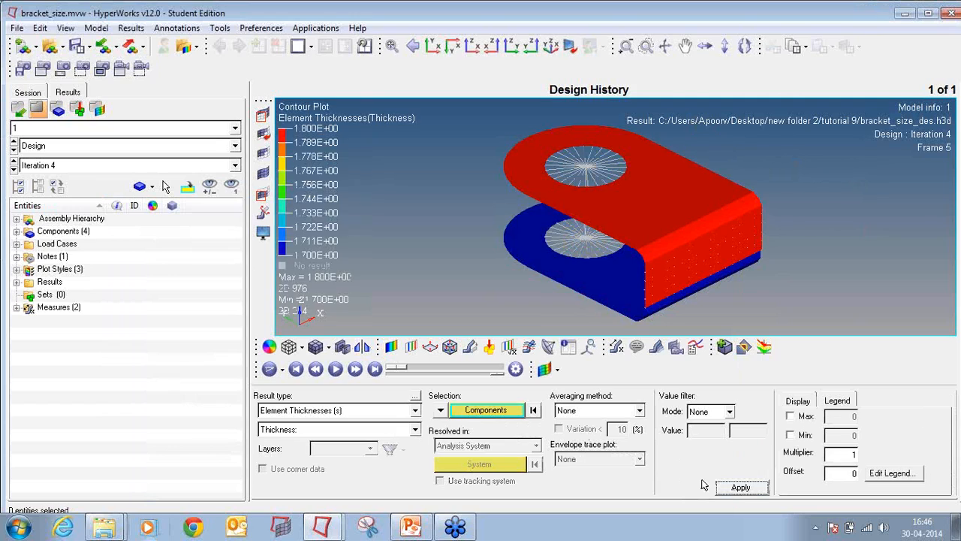
Apply Simple averaging to the Element Thicknesses contour and inspect both halves of the bracket.
ctrl+drag(807, 195, 858, 240)
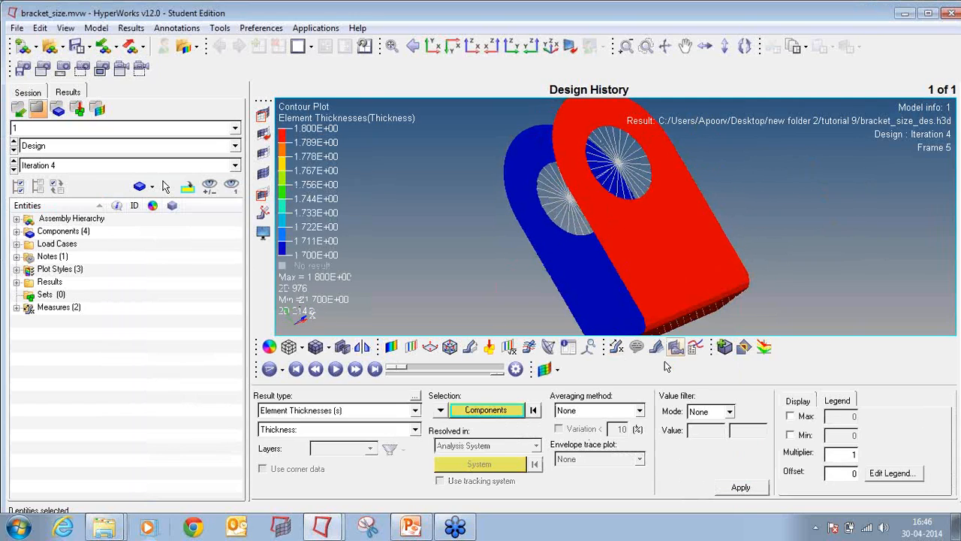
click(632, 411)
click(612, 435)
click(740, 487)
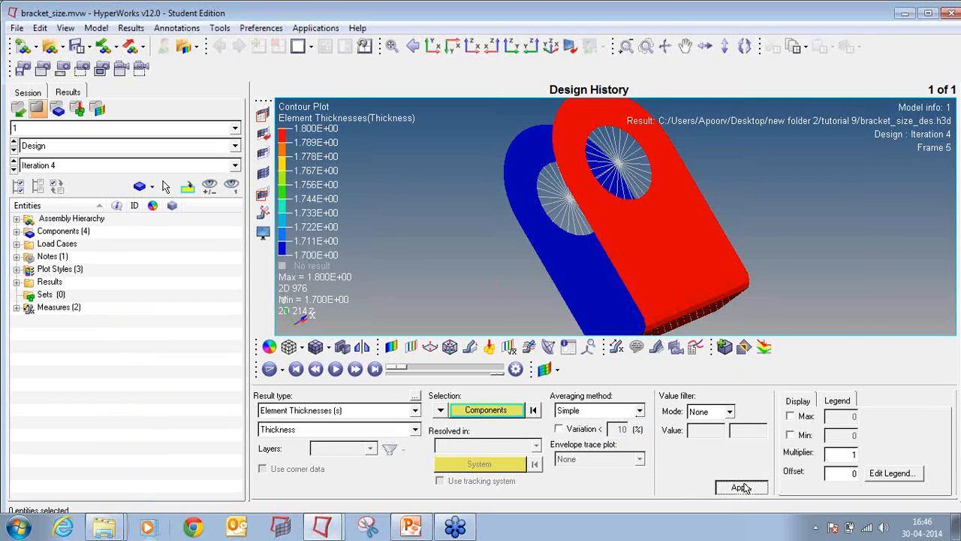
ctrl+drag(648, 240, 774, 196)
ctrl+right_drag(685, 215, 665, 237)
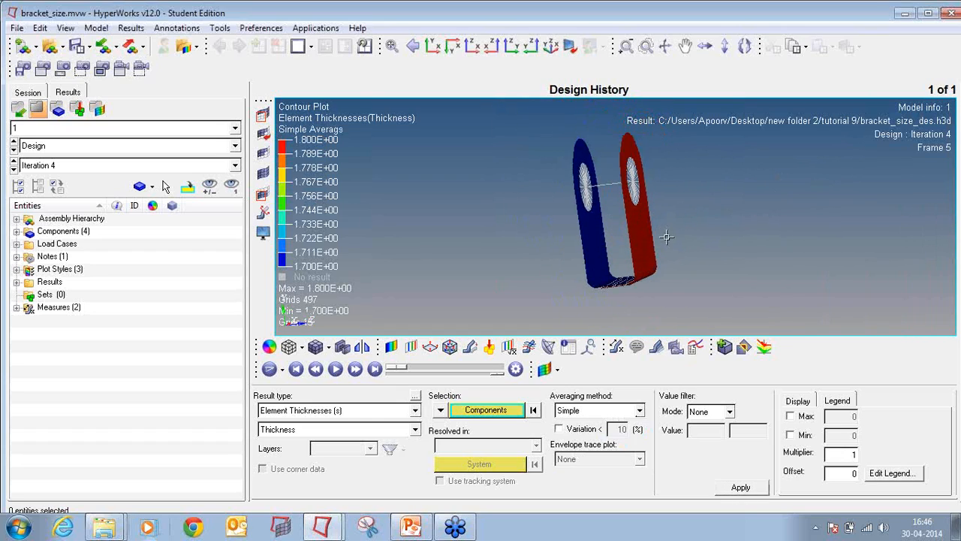
ctrl+scroll(665, 240, up, 3)
ctrl+drag(738, 250, 508, 205)
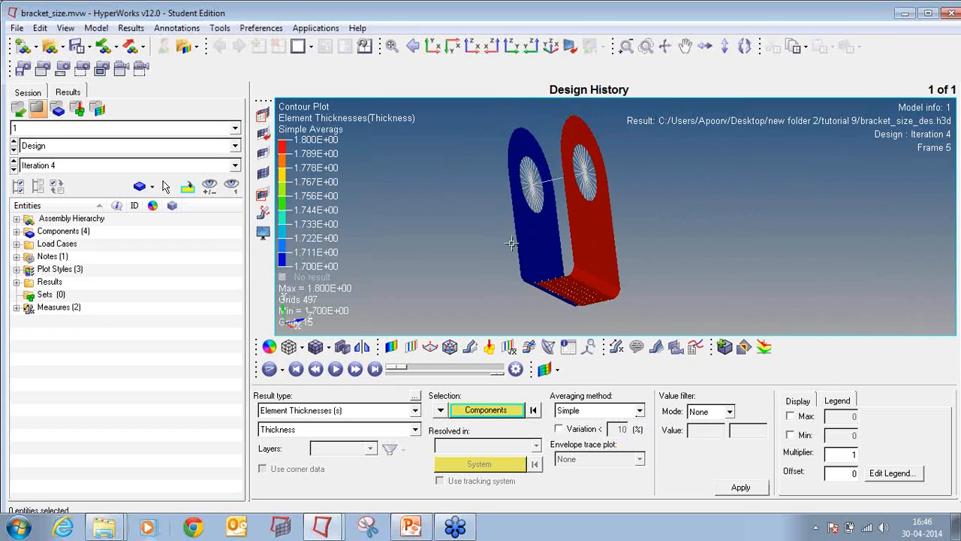
click(385, 414)
click(384, 414)
ctrl+drag(582, 188, 623, 226)
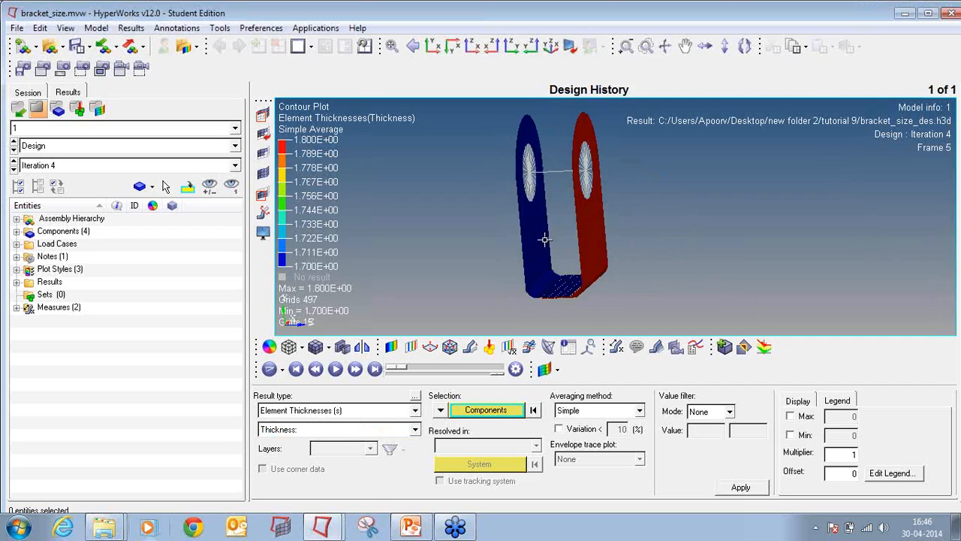
Split the page into two side-by-side windows and load bracket_size_s1.h3d as model and results in the empty one.
click(309, 48)
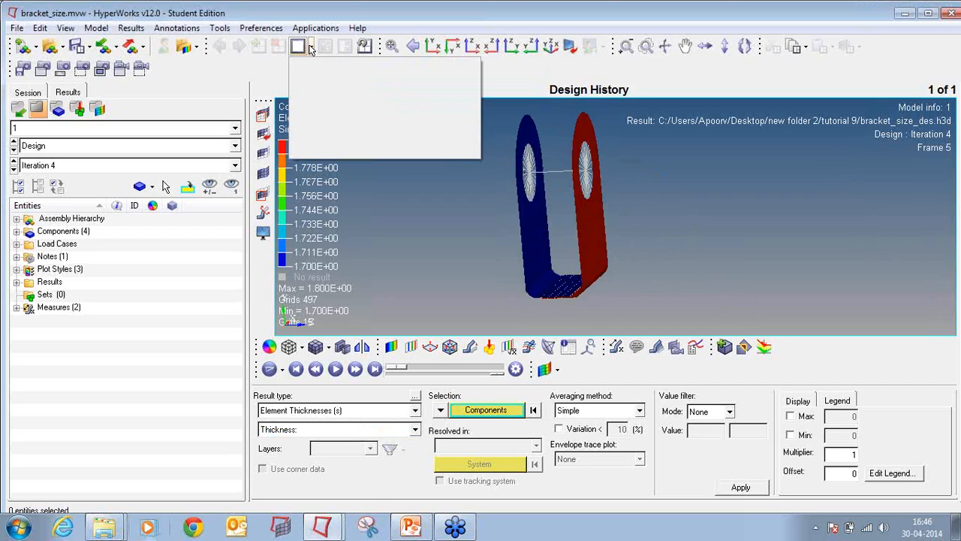
click(361, 69)
click(789, 178)
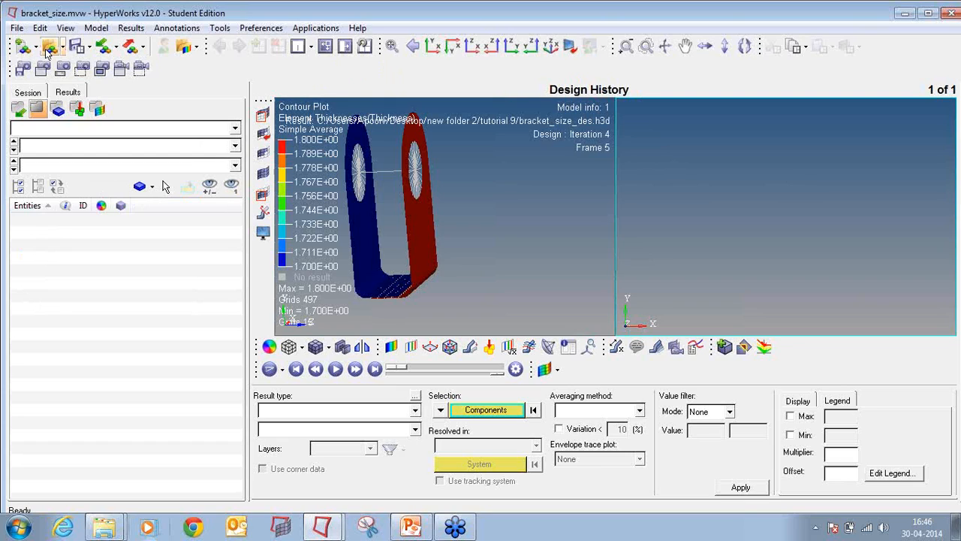
click(47, 47)
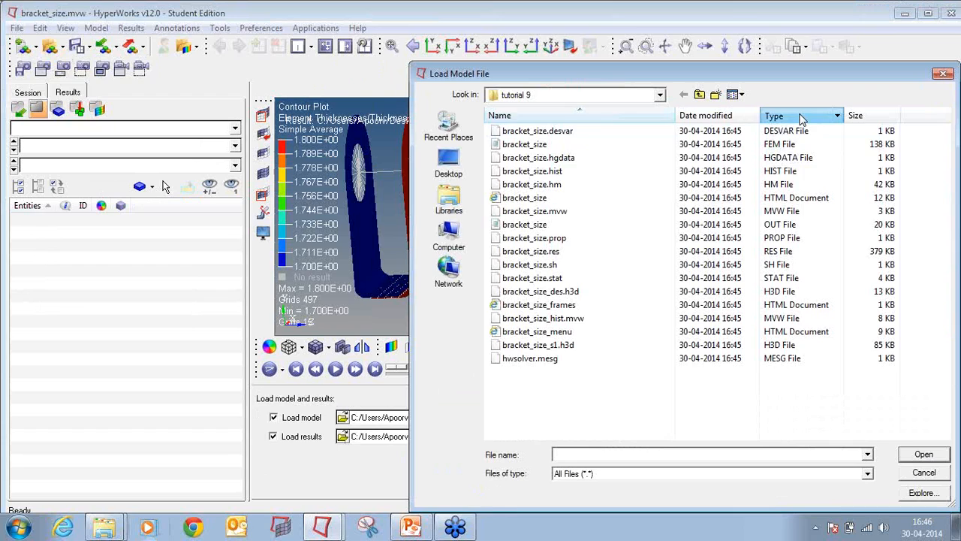
click(537, 172)
click(924, 454)
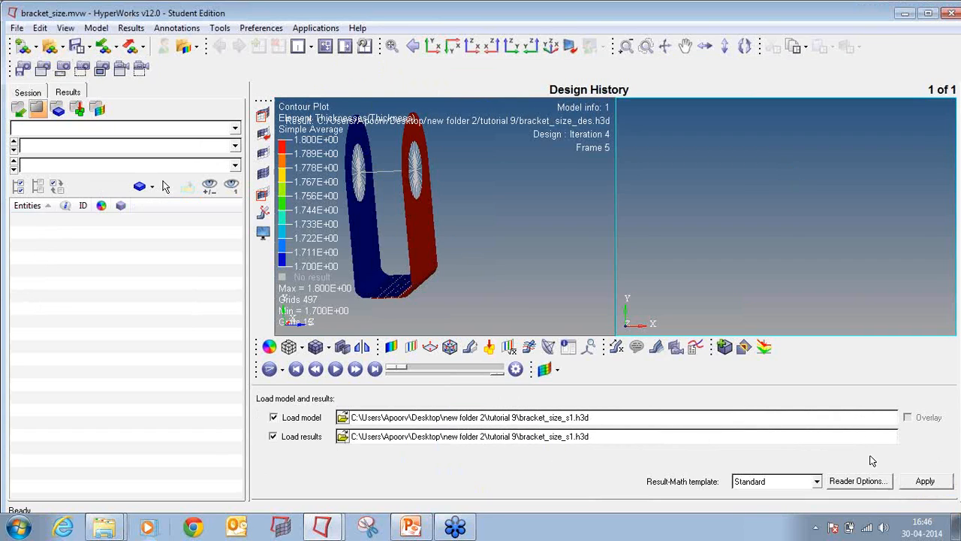
click(925, 481)
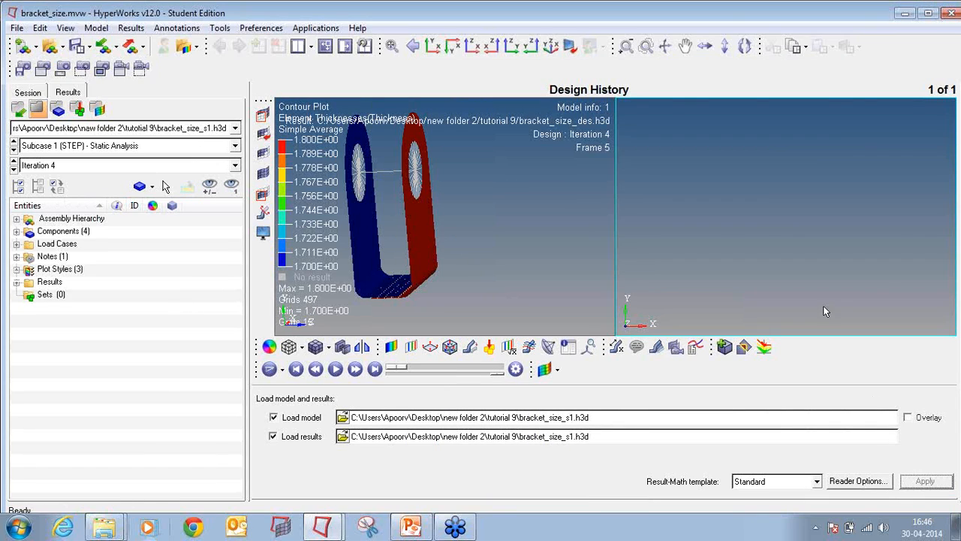
Contour the von Mises Element Stresses (2D & 3D) with Simple averaging on the newly loaded bracket results.
click(391, 347)
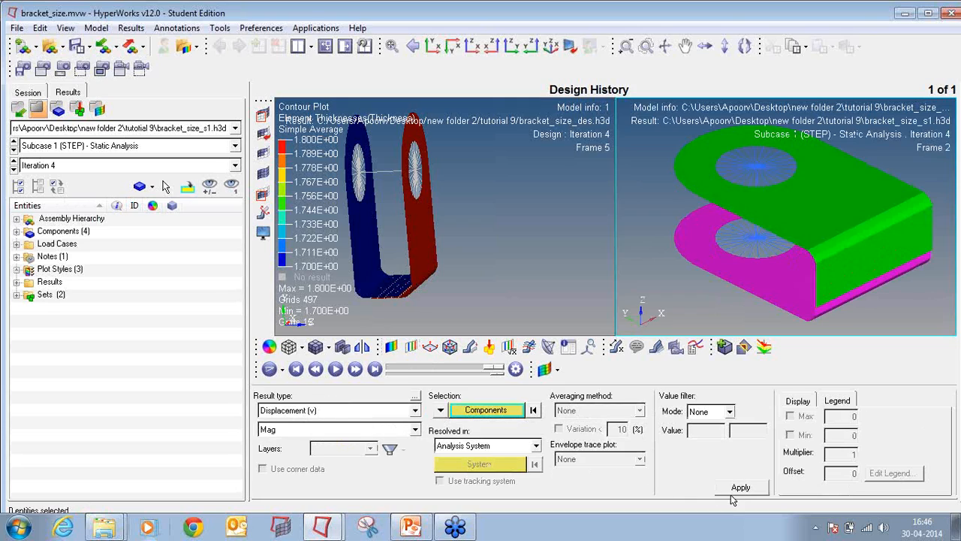
click(413, 411)
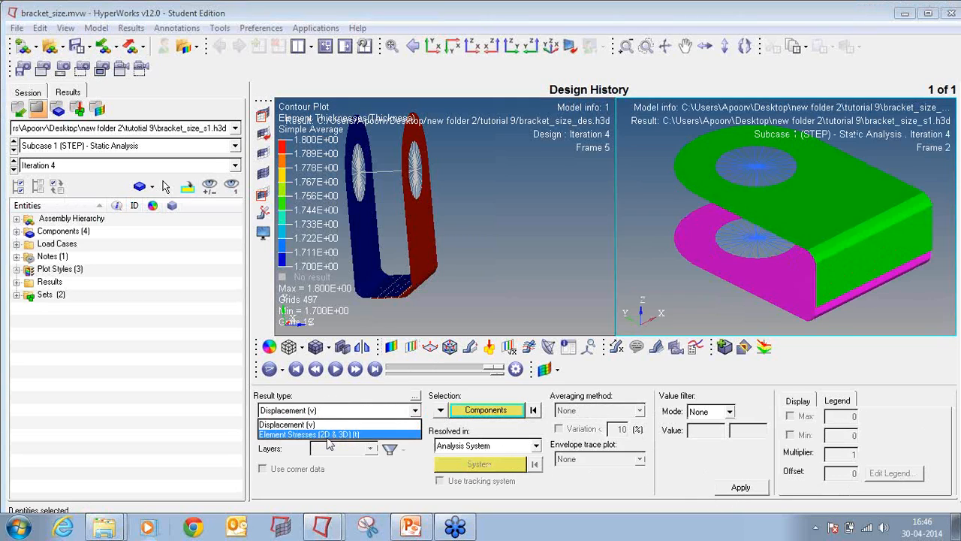
click(322, 433)
click(575, 411)
click(575, 428)
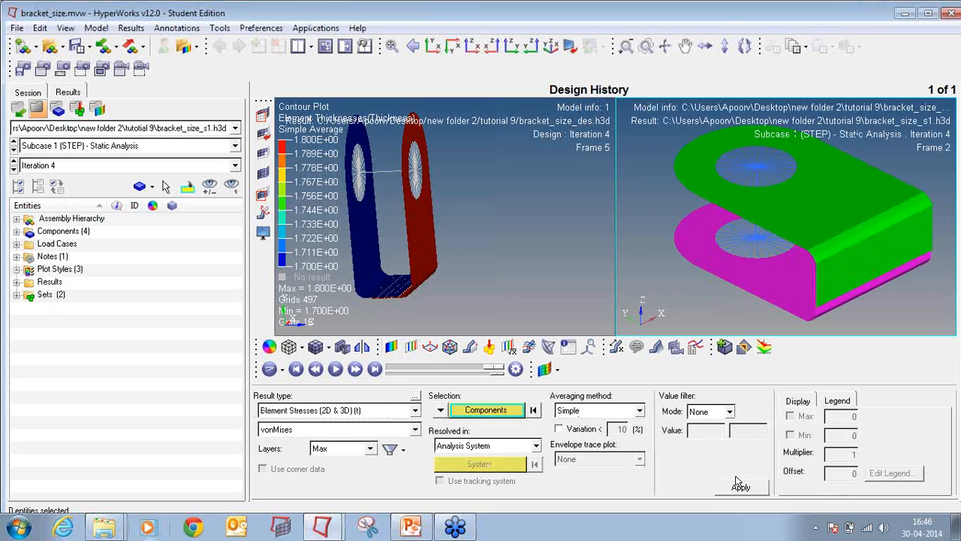
click(742, 489)
ctrl+drag(797, 178, 689, 273)
ctrl+scroll(839, 224, down, 3)
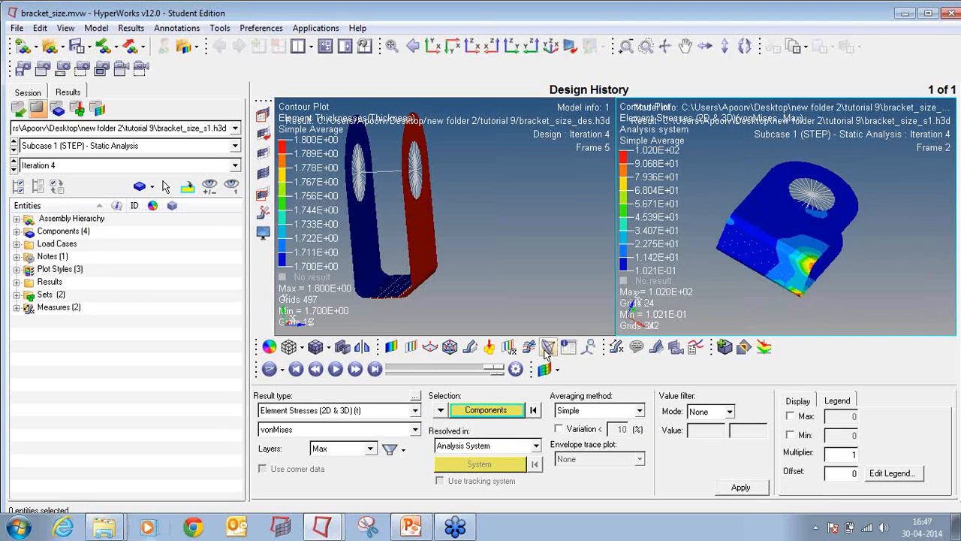
Show the Static MinMax Result measure on the stress contour with only the Max label enabled, and inspect its location.
click(617, 346)
click(261, 414)
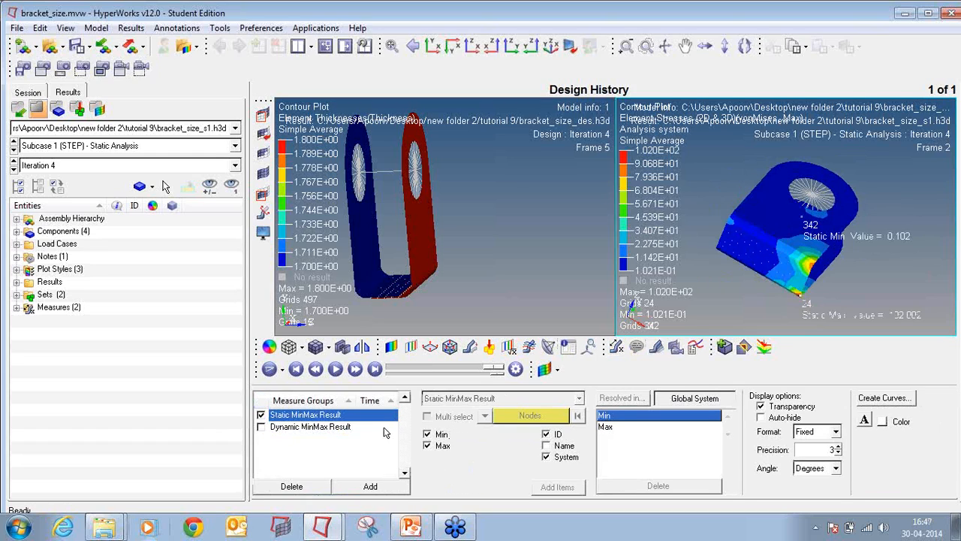
click(427, 434)
mouse_move(732, 238)
ctrl+mouse_down()
mouse_move(824, 283)
mouse_move(818, 262)
mouse_move(669, 250)
mouse_move(690, 240)
mouse_move(680, 229)
mouse_move(725, 216)
mouse_move(694, 242)
mouse_move(751, 270)
mouse_move(766, 316)
mouse_move(815, 260)
mouse_move(787, 266)
mouse_move(794, 273)
ctrl+mouse_up()
ctrl+scroll(766, 316, up, 5)
mouse_move(795, 274)
ctrl+right_down()
mouse_move(866, 240)
mouse_move(824, 262)
mouse_move(790, 264)
ctrl+right_up()
ctrl+scroll(867, 240, down, 5)
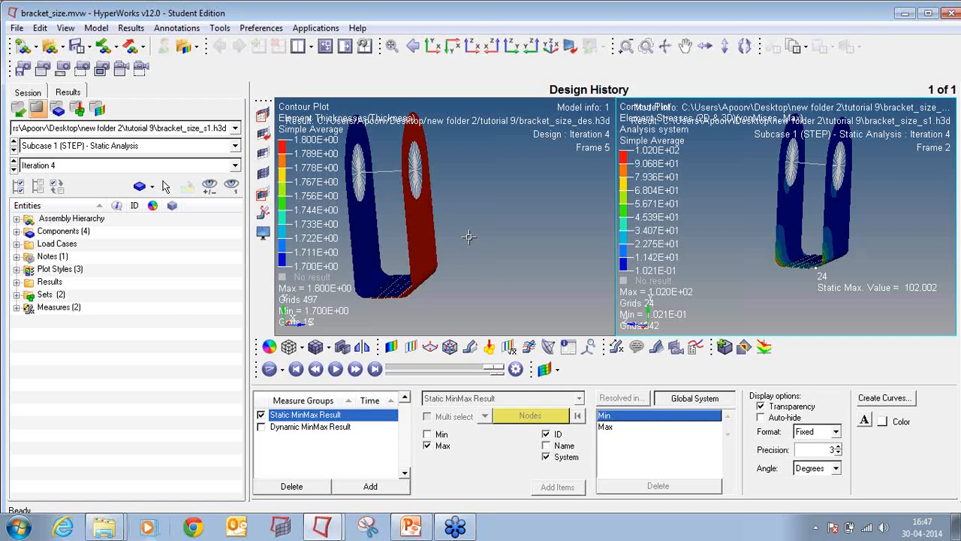
Close the results viewer without saving the session.
click(949, 13)
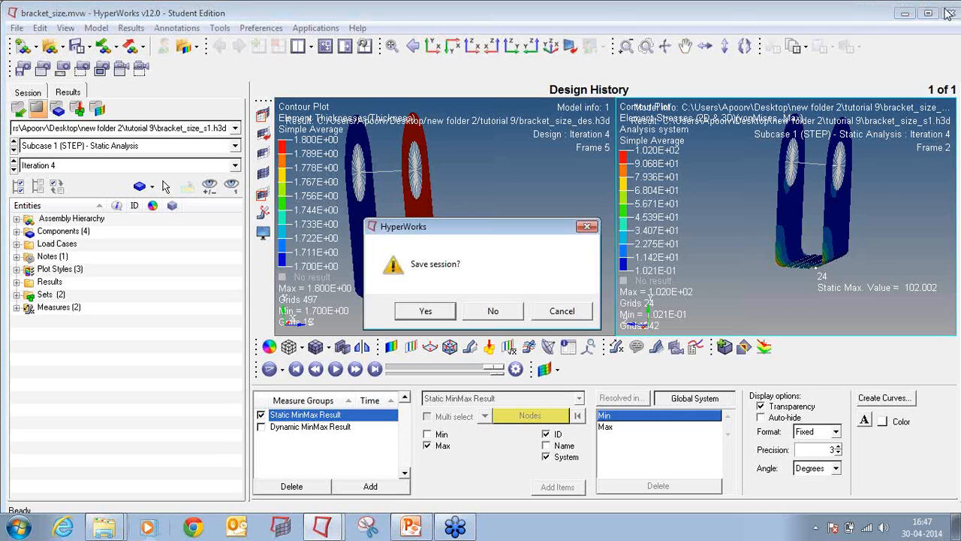
click(492, 312)
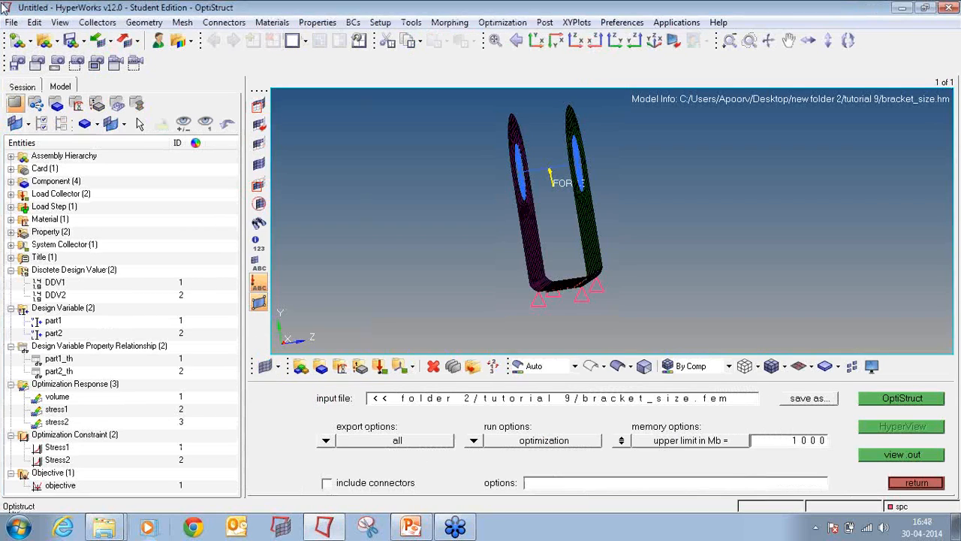
Switch to PowerPoint and start the slide show from the welded bracket tutorial slide.
click(18, 40)
click(411, 526)
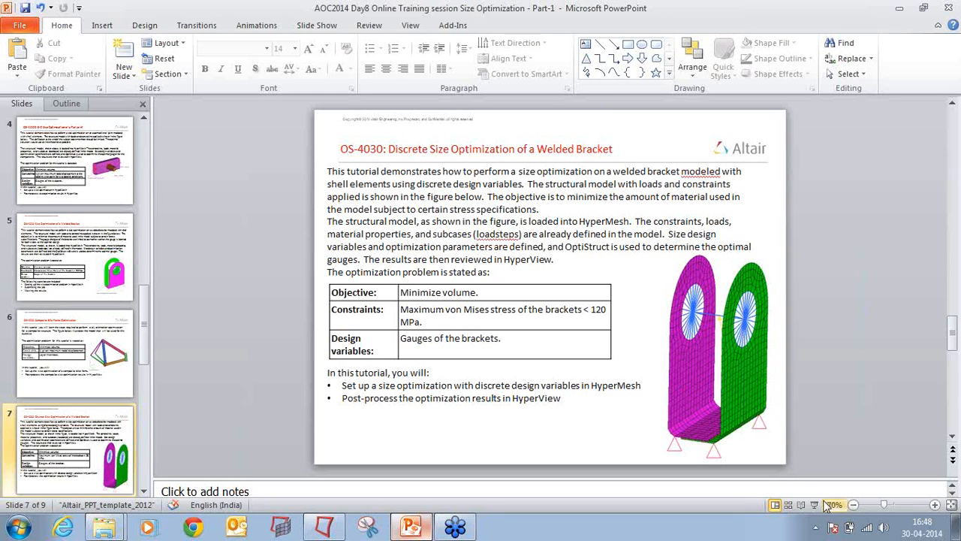
click(818, 504)
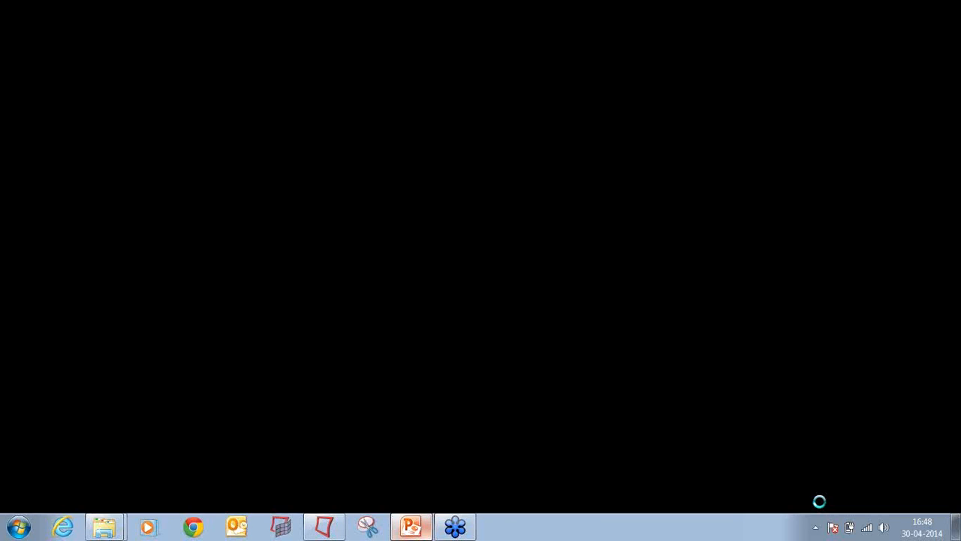
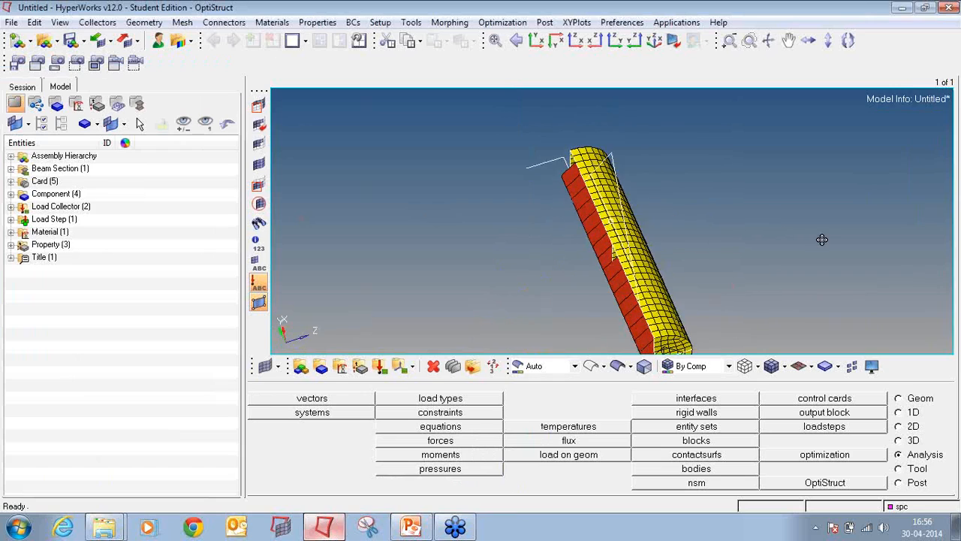
Display the 1D elements of the cylindrical shell model in 3D element representation.
ctrl+scroll(680, 289, up, 4)
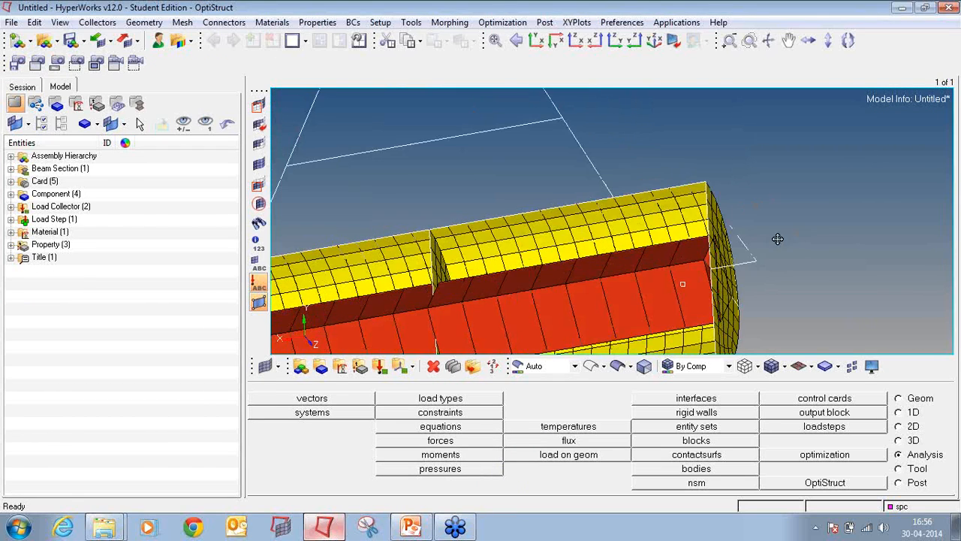
click(784, 366)
click(808, 414)
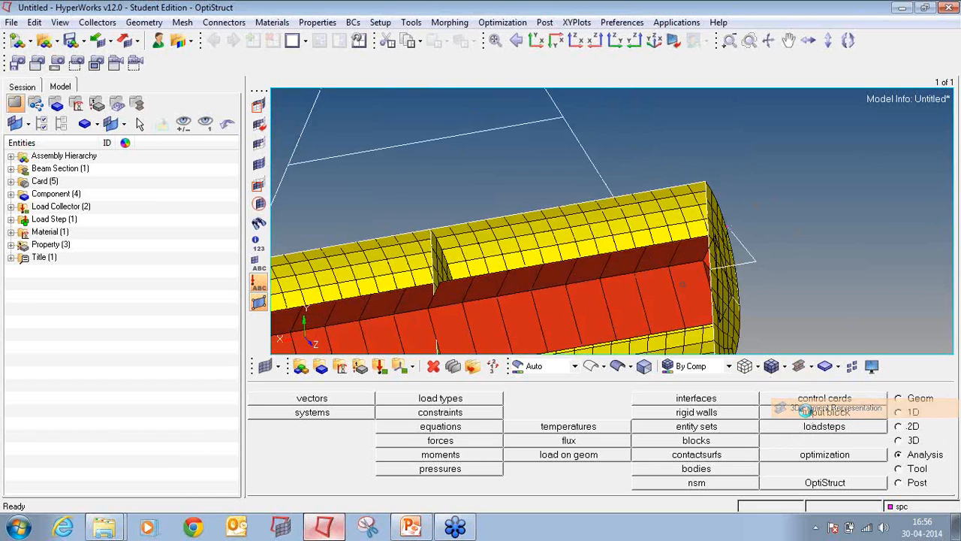
ctrl+drag(747, 225, 715, 260)
ctrl+scroll(715, 260, up, 10)
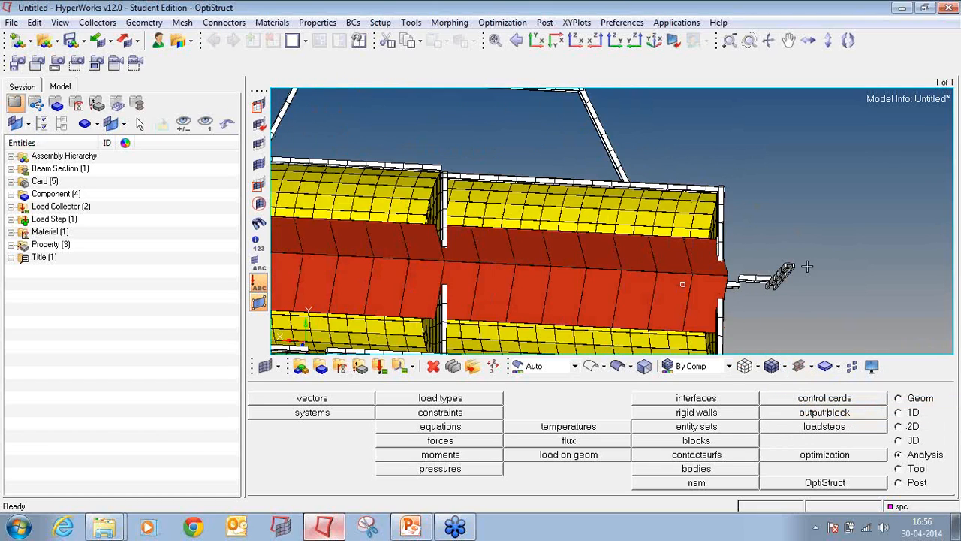
Examine the cross-section and orientation of the beam elements where the frame extends beyond the end of the cylindrical shell.
ctrl+drag(781, 219, 757, 230)
ctrl+scroll(751, 233, down, 4)
ctrl+right_drag(712, 242, 716, 148)
ctrl+scroll(693, 203, up, 5)
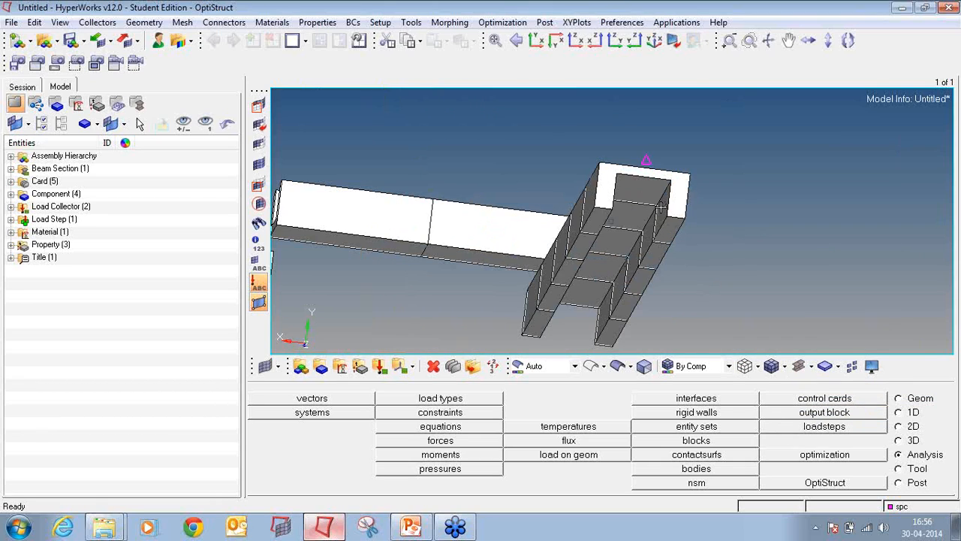
ctrl+right_drag(471, 211, 734, 206)
ctrl+drag(641, 223, 582, 229)
ctrl+scroll(582, 230, down, 10)
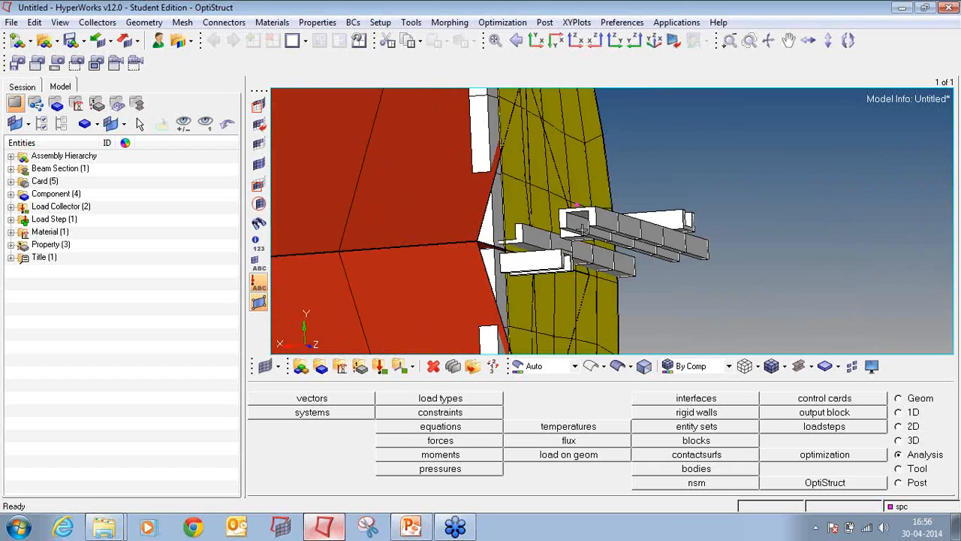
ctrl+right_drag(386, 242, 737, 222)
ctrl+scroll(390, 242, up, 10)
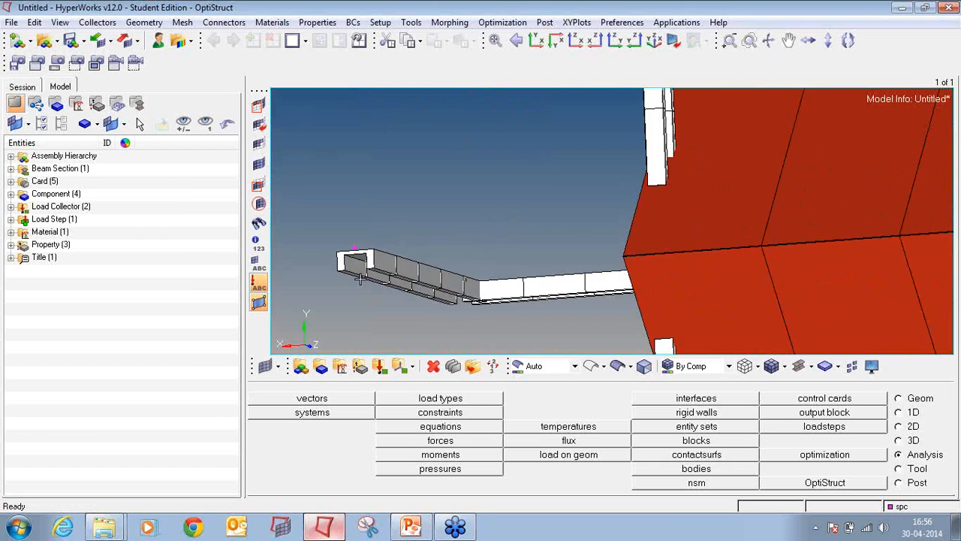
mouse_move(458, 244)
ctrl+mouse_down()
mouse_move(612, 223)
mouse_move(469, 242)
ctrl+mouse_up()
ctrl+scroll(468, 241, down, 10)
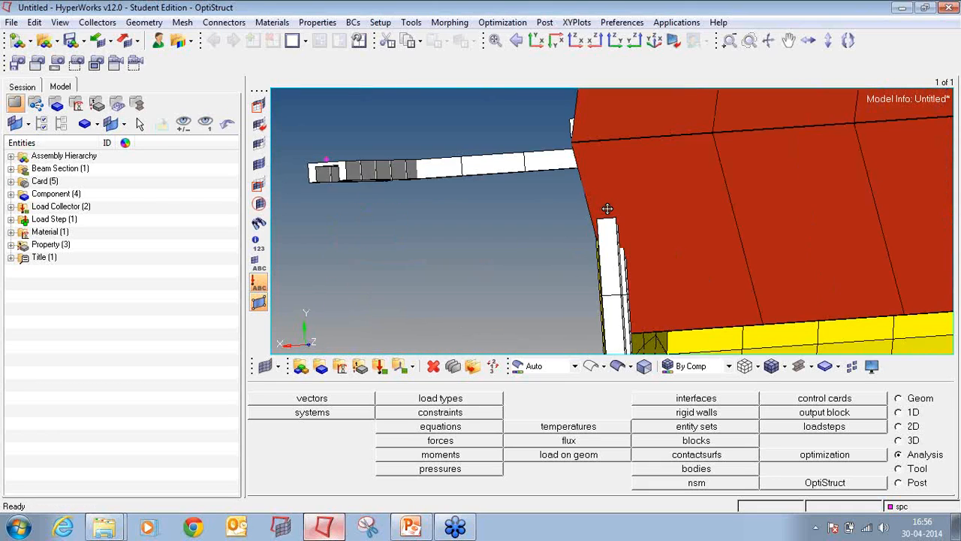
ctrl+drag(696, 210, 553, 241)
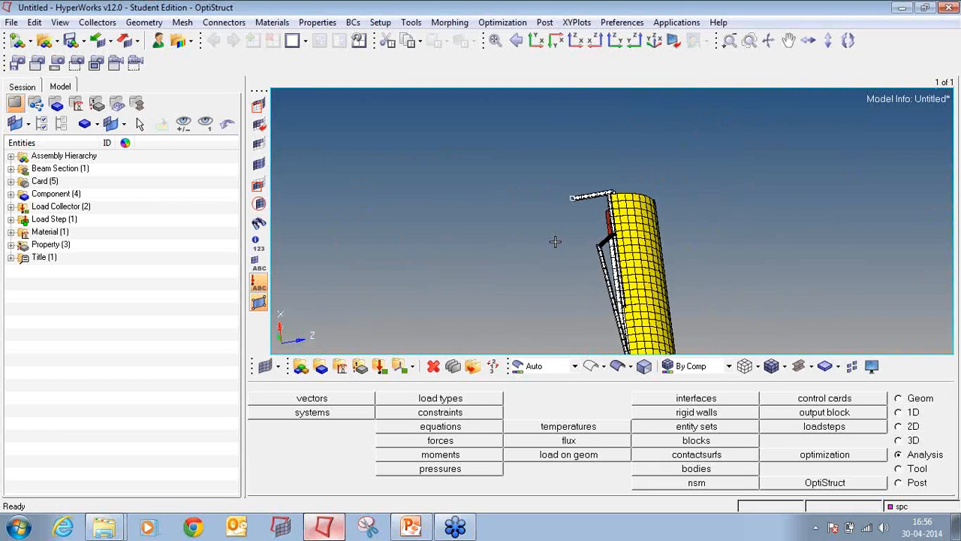
ctrl+scroll(658, 233, up, 8)
ctrl+scroll(657, 234, up, 3)
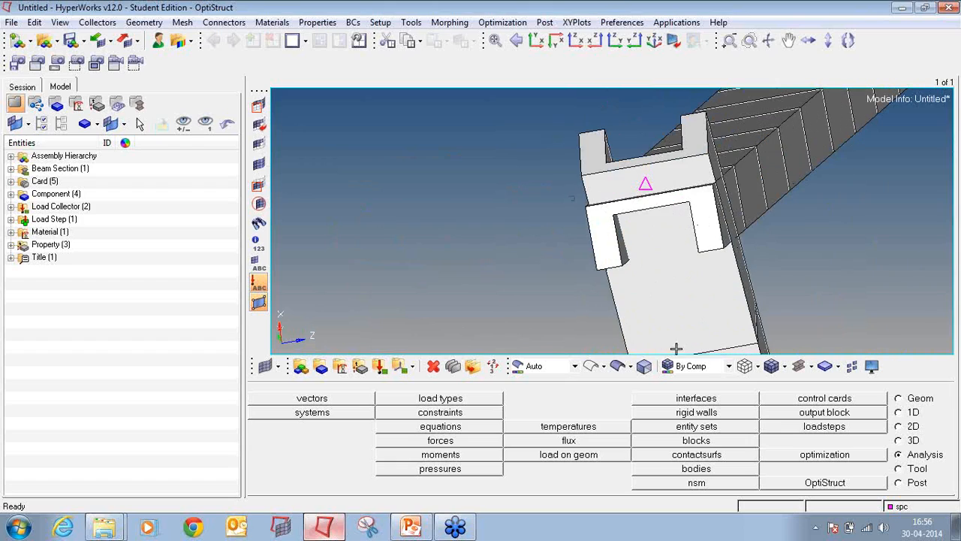
Switch the 1D elements back to plain line representation and view the whole model.
click(811, 367)
click(833, 388)
ctrl+right_drag(602, 191, 602, 210)
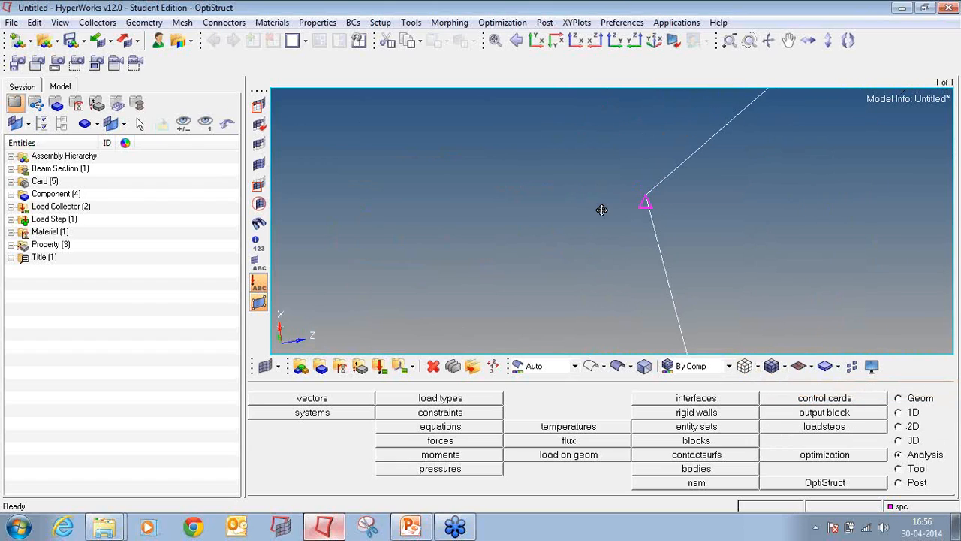
ctrl+scroll(602, 209, down, 6)
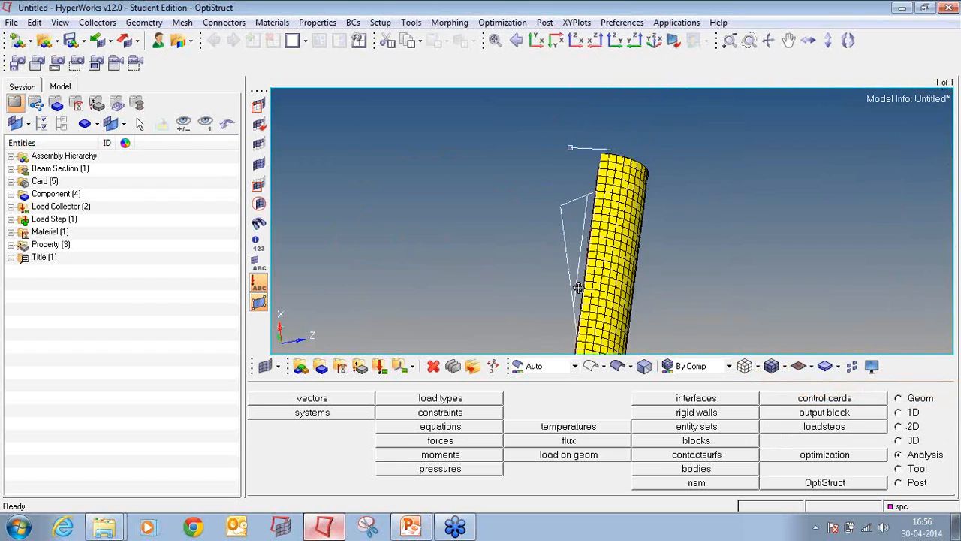
ctrl+drag(578, 287, 471, 219)
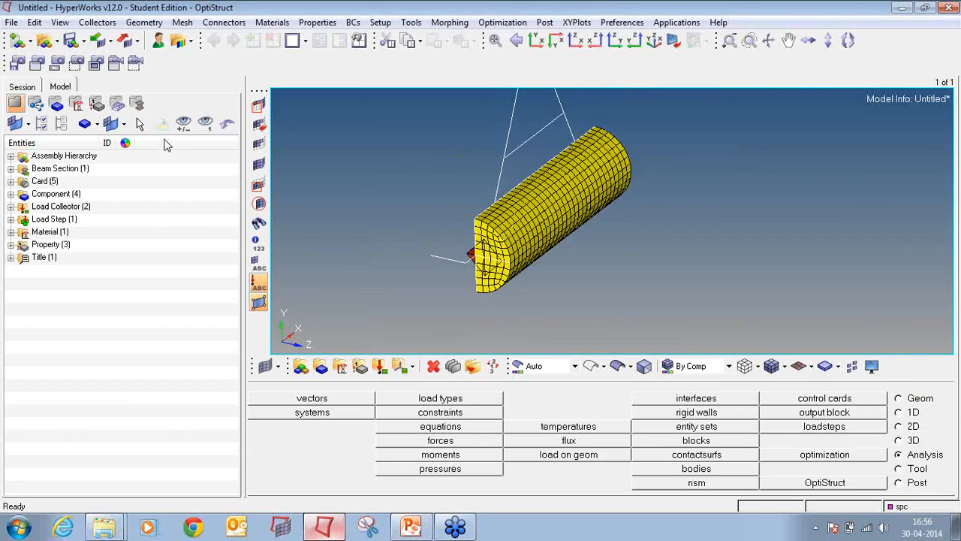
Save the model as sherrder.hm in a newly created folder named tutorial 10 inside new folder 2.
click(11, 22)
mouse_move(65, 101)
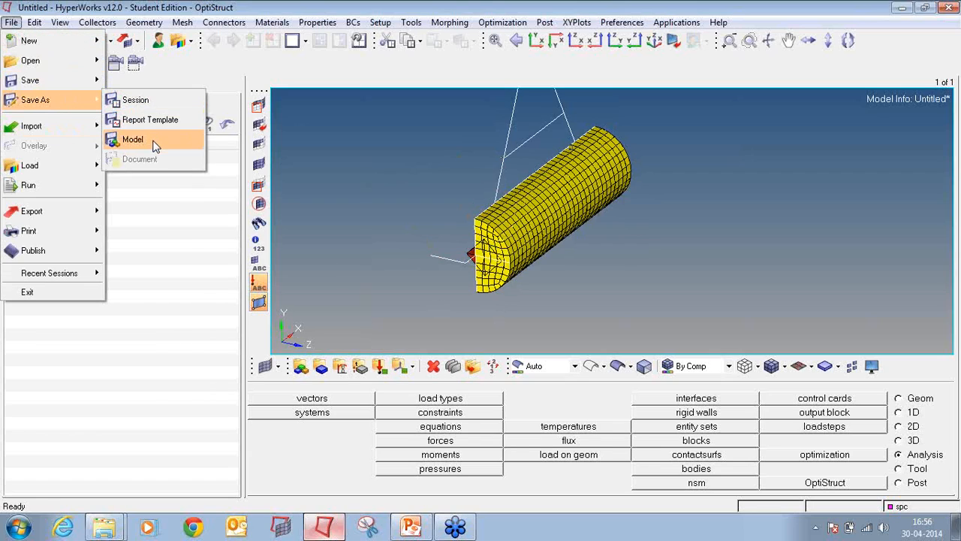
click(146, 138)
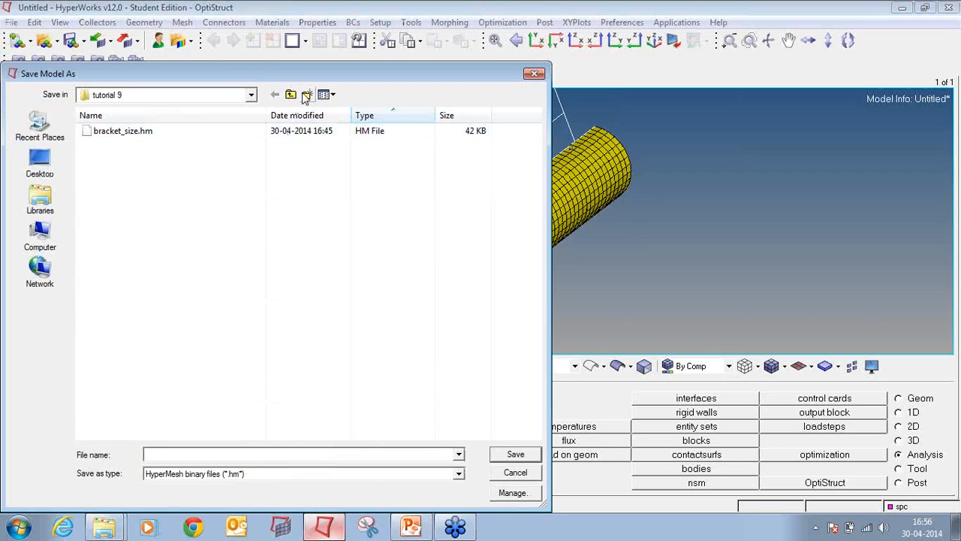
click(292, 95)
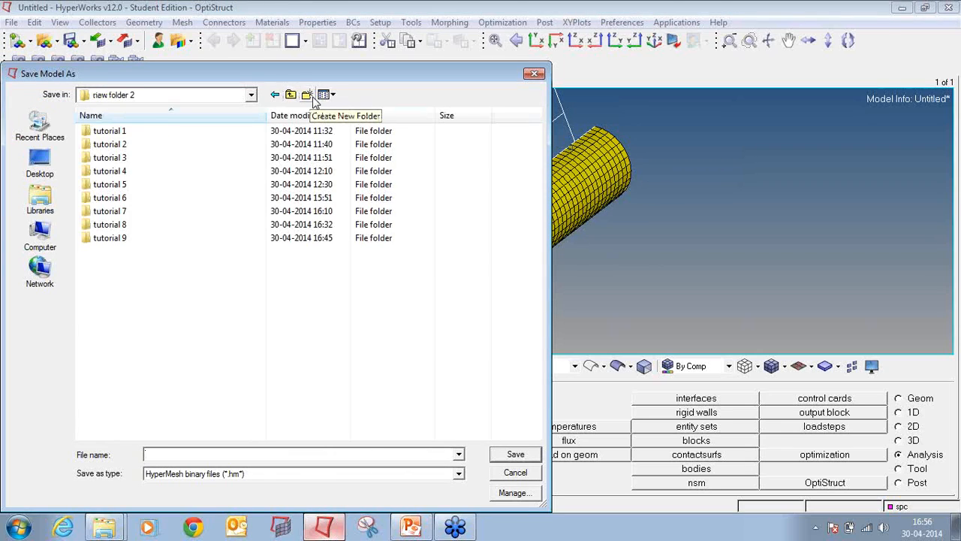
click(309, 97)
text(tuto)
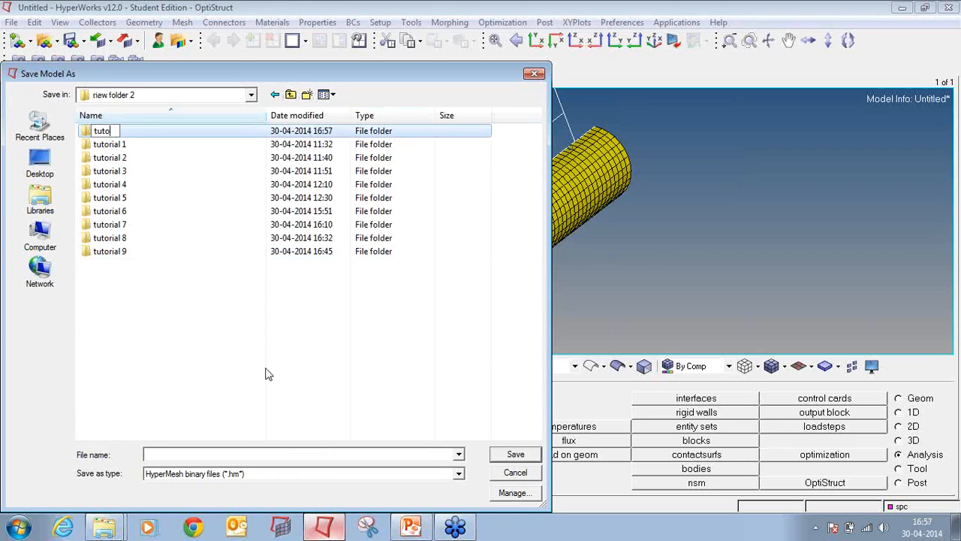
text(rial 10)
key(Return)
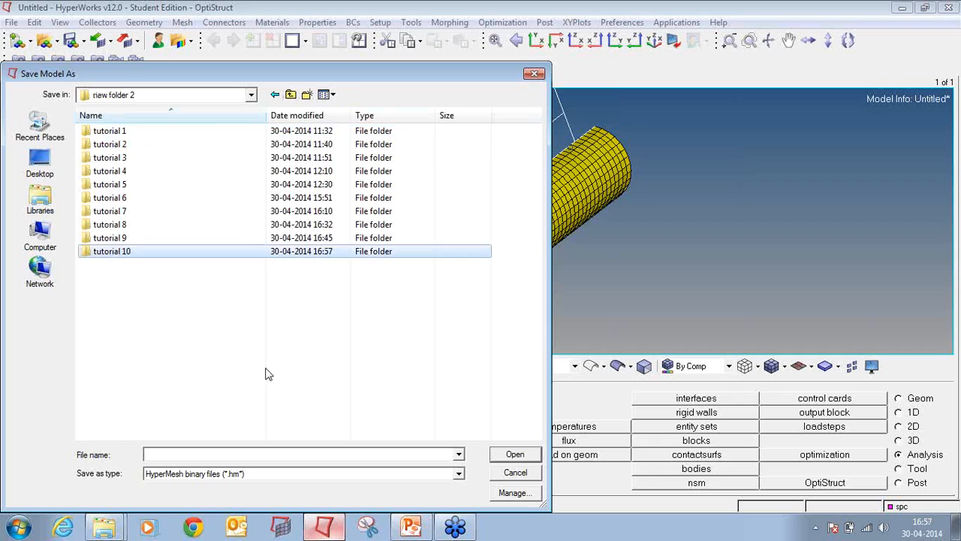
key(Return)
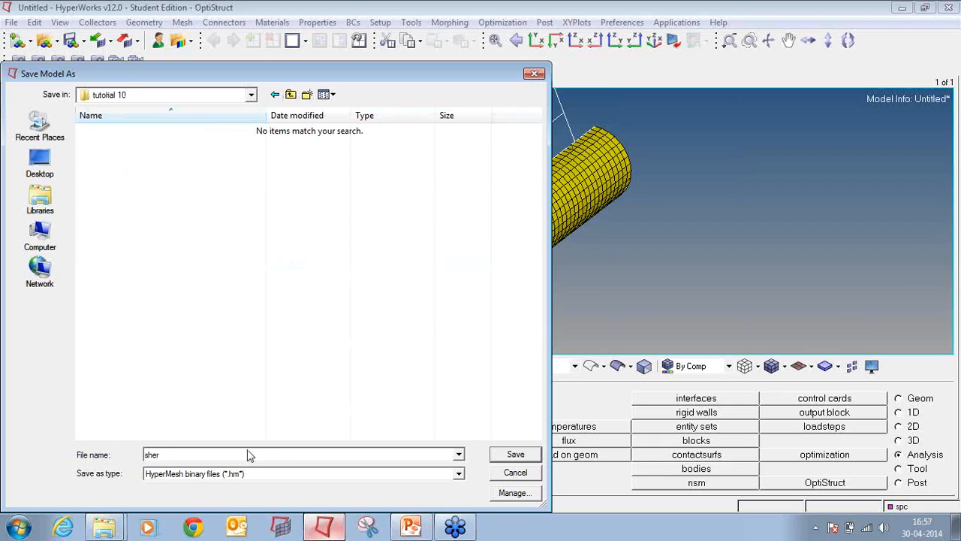
text(sherroet)
key(Return)
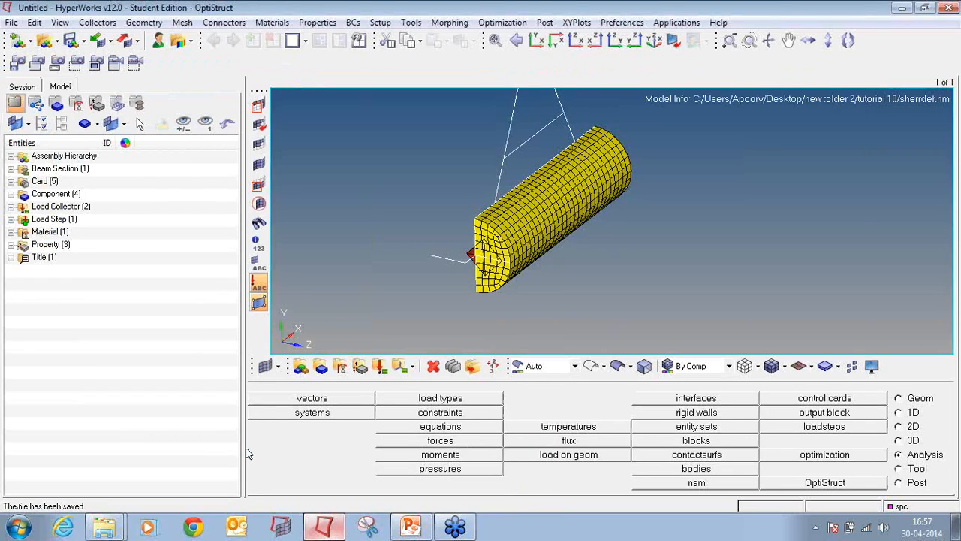
Run OptiStruct on sherrder.fem with the run option set to analysis, and bring up the results in HyperView.
click(792, 482)
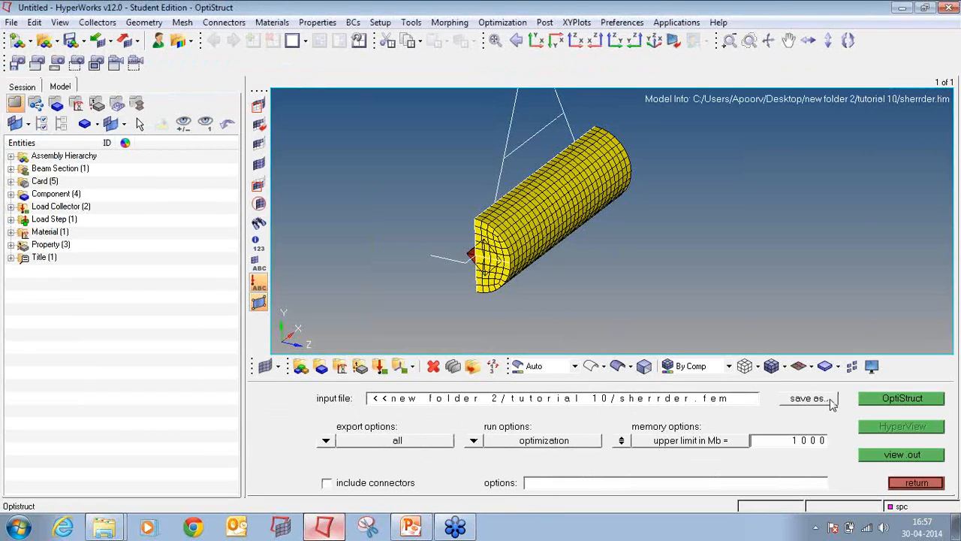
click(482, 443)
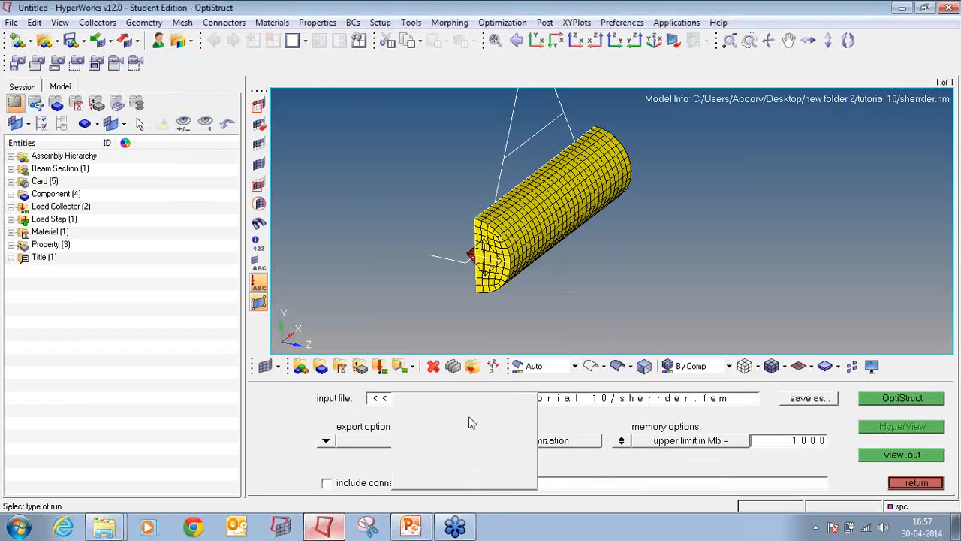
click(470, 419)
click(935, 402)
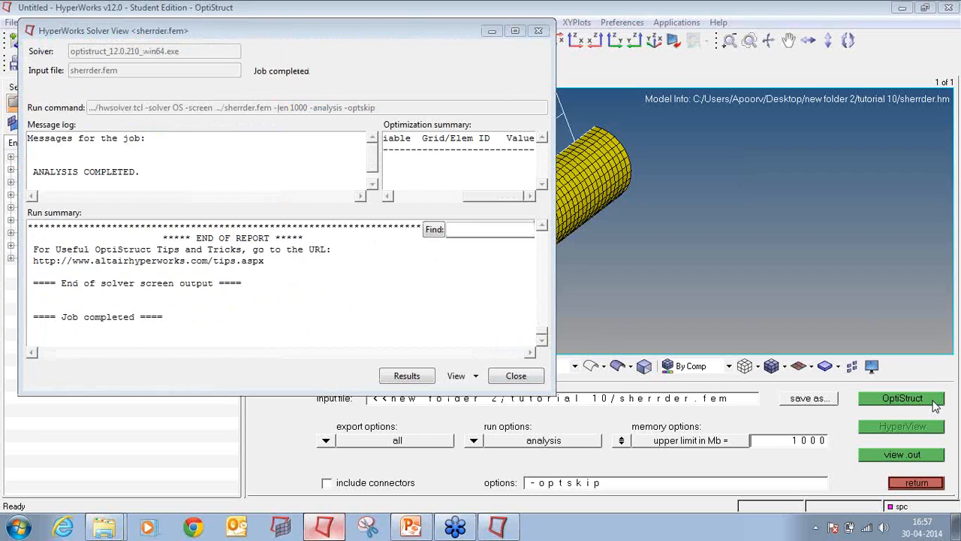
click(505, 378)
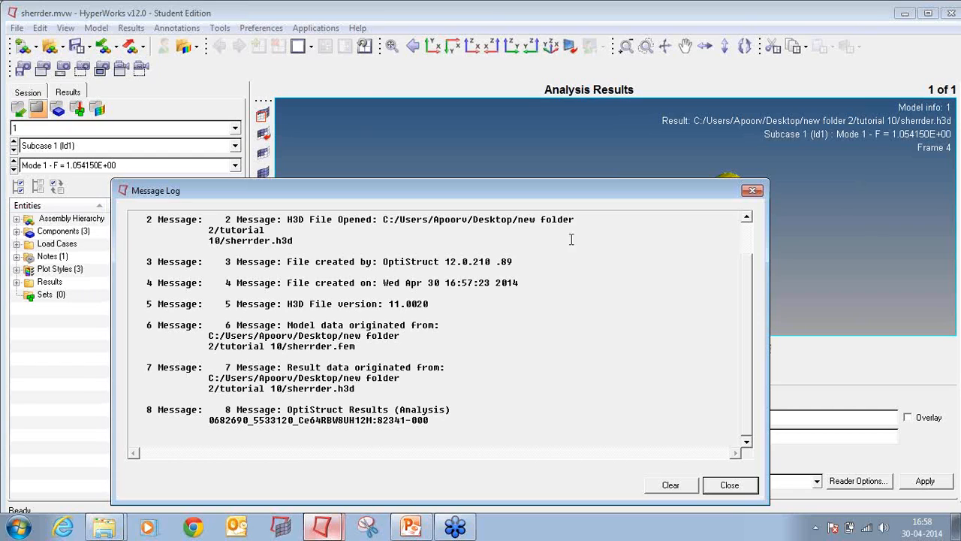
click(753, 191)
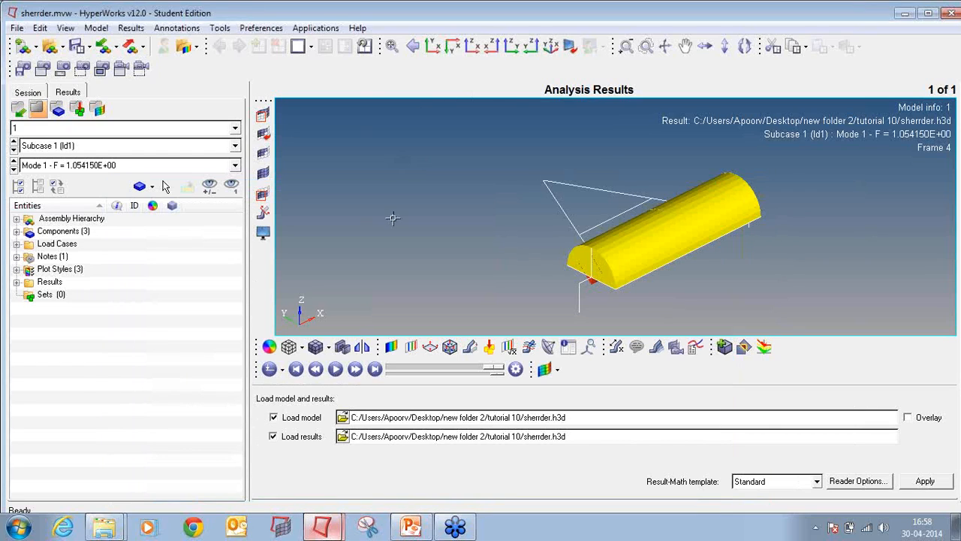
Animate the first mode, enter a uniform deformation scale factor of 100, and contour the Eigen Mode magnitude on the model.
click(335, 369)
click(429, 346)
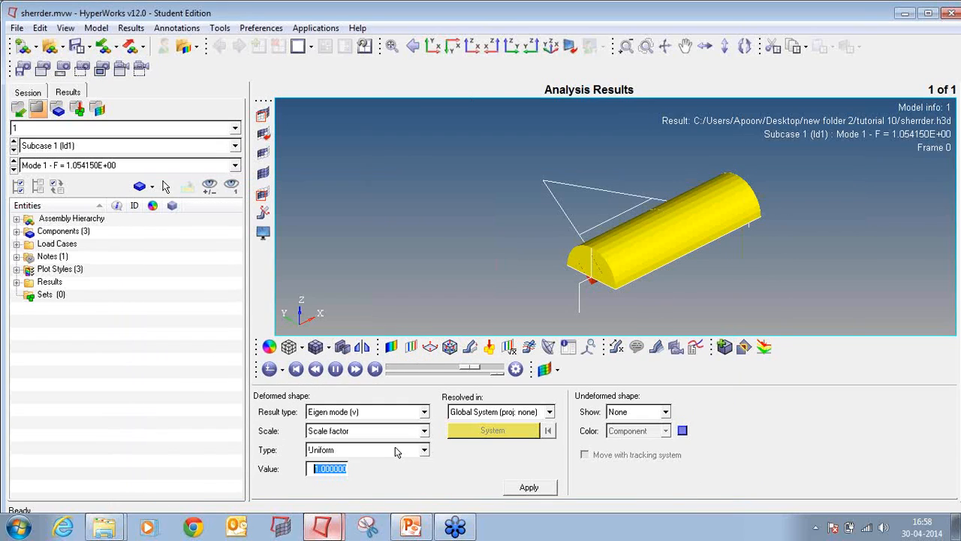
text(100)
click(391, 346)
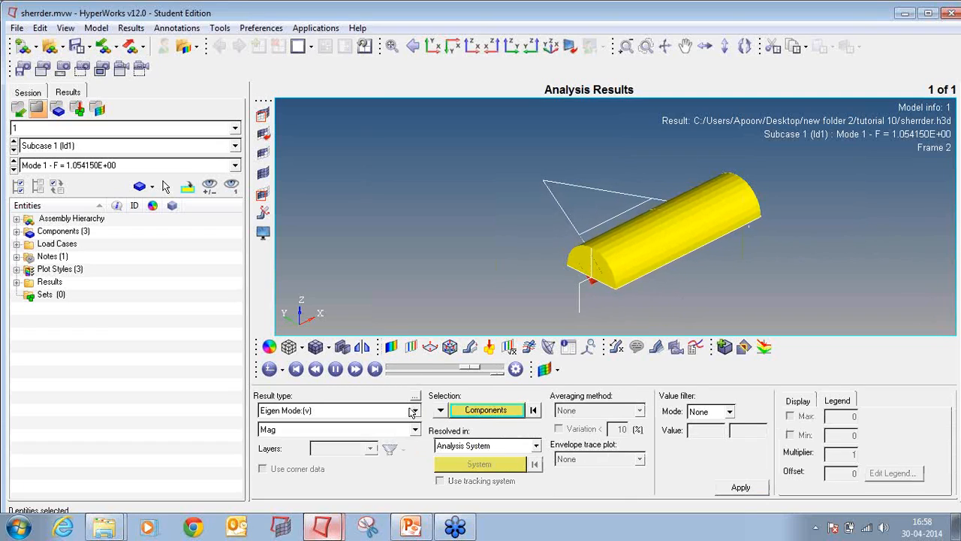
click(742, 488)
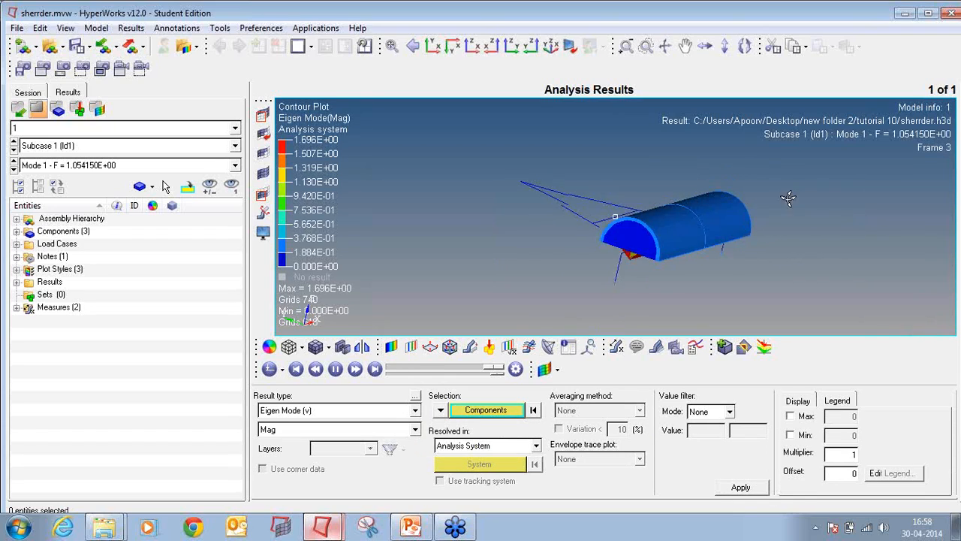
Slow down the mode animation and inspect the first mode shape from the open side of the cylindrical shell.
drag(445, 367, 496, 368)
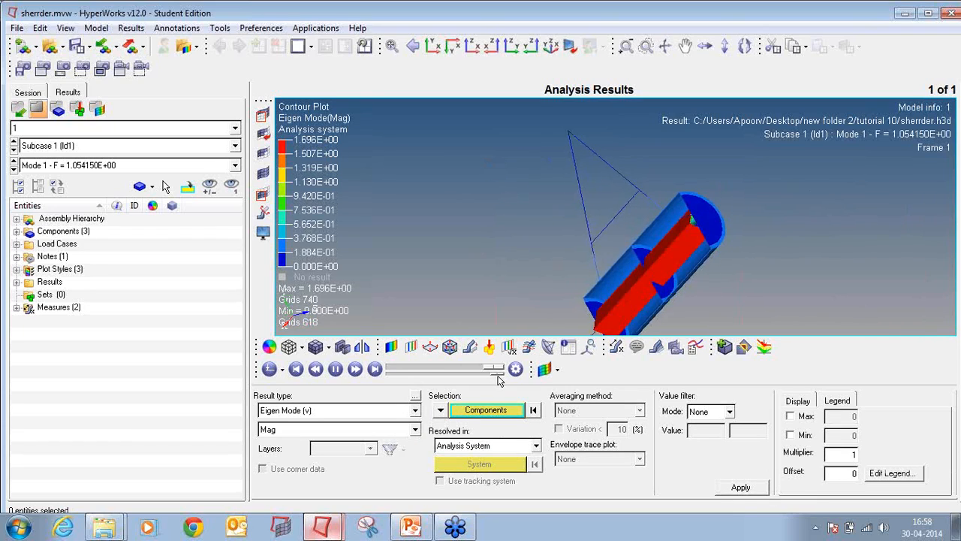
click(400, 374)
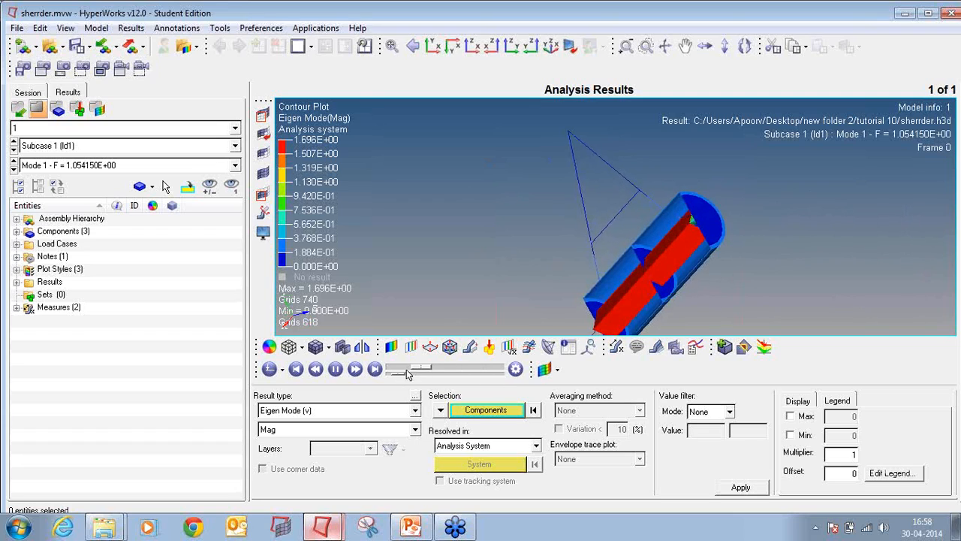
ctrl+drag(733, 236, 716, 273)
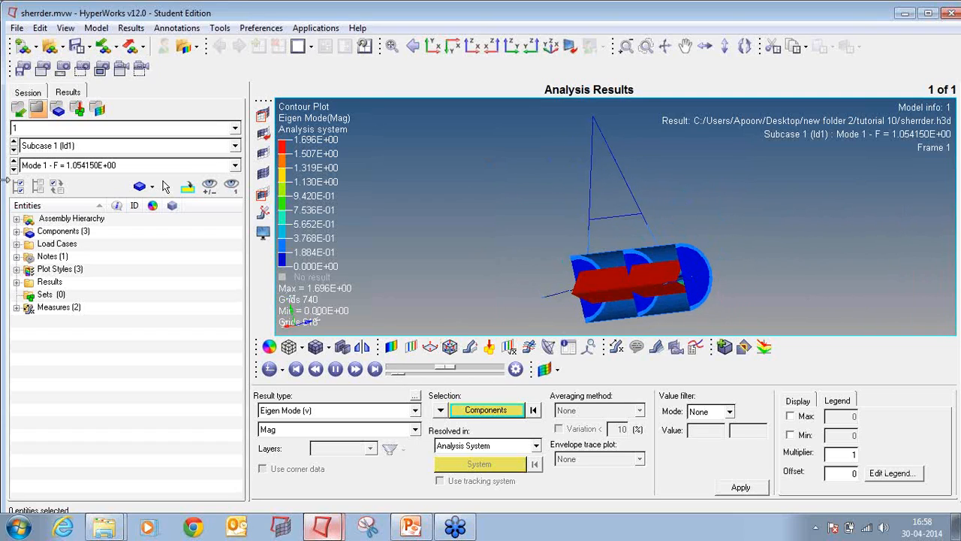
Examine the mode shapes of Subcase 1 one after another, from mode 2 through the last mode and around to mode 1.
click(235, 146)
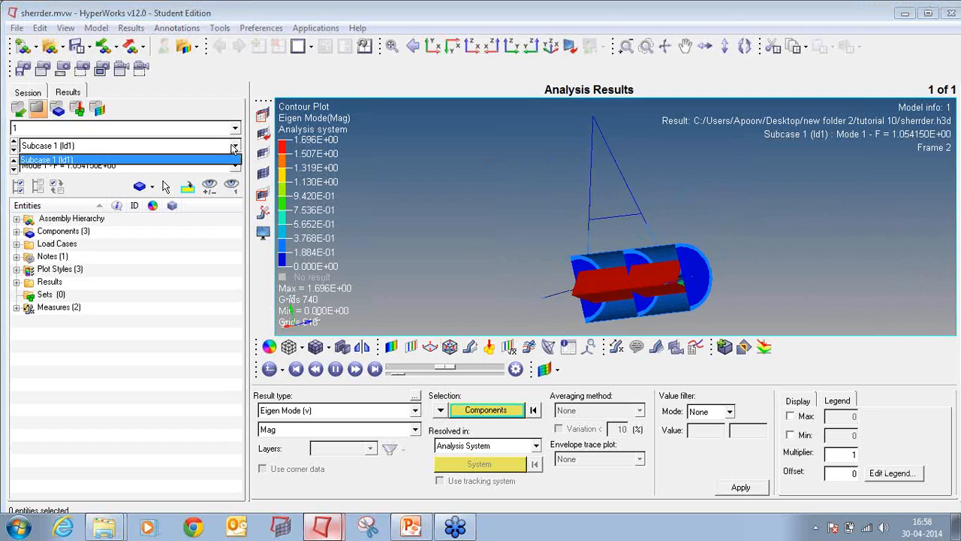
click(236, 165)
click(14, 168)
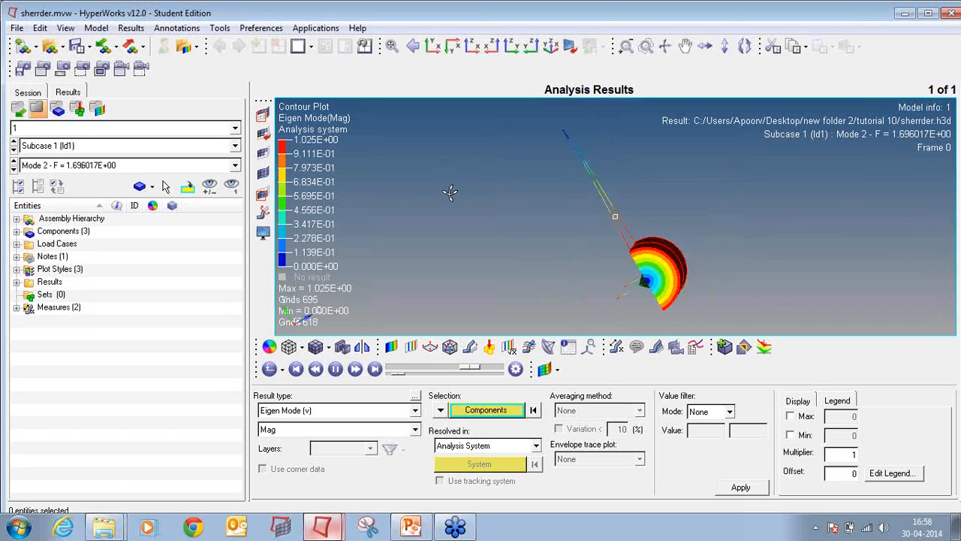
click(14, 169)
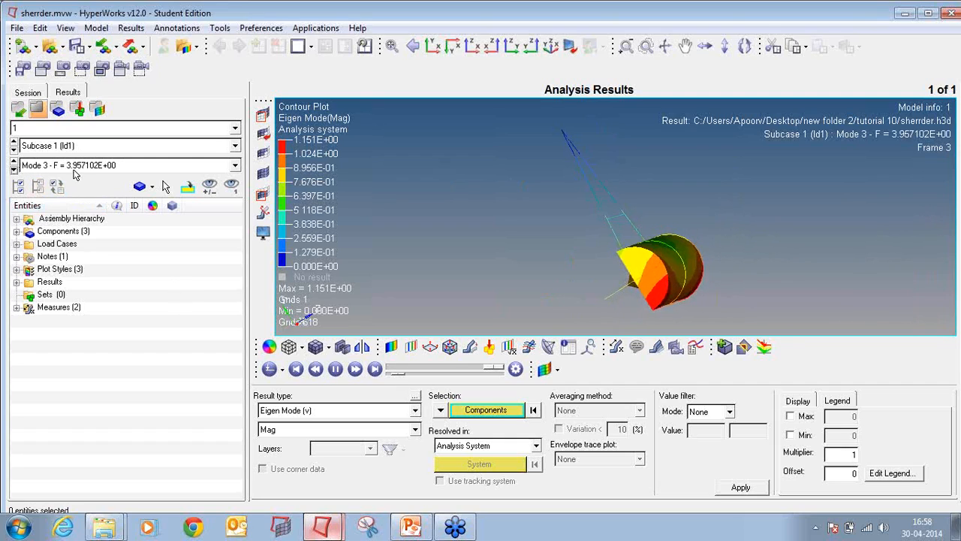
click(14, 170)
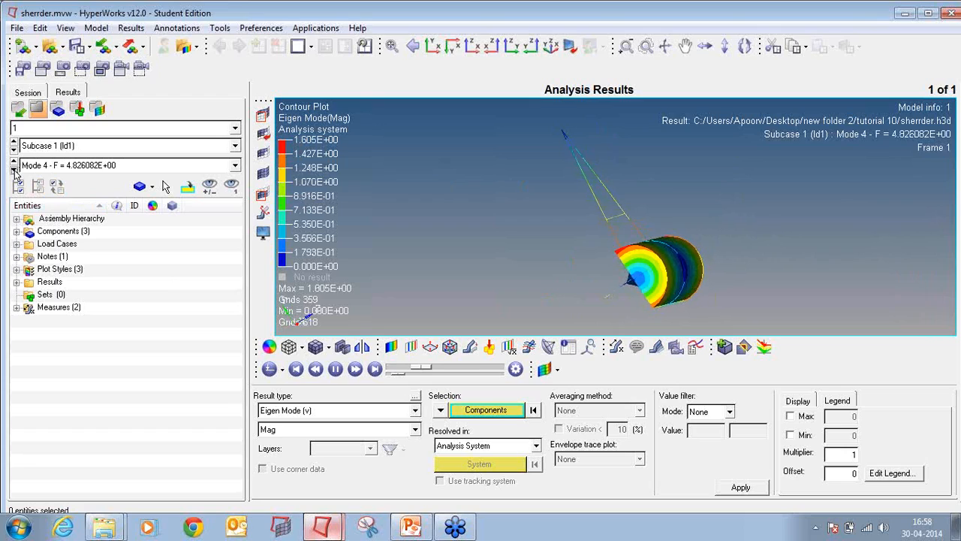
click(14, 170)
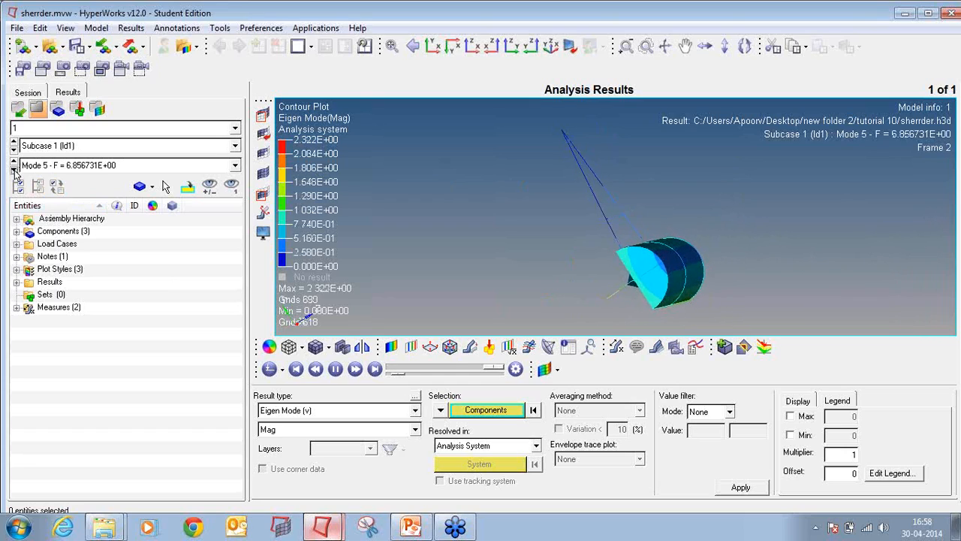
click(14, 170)
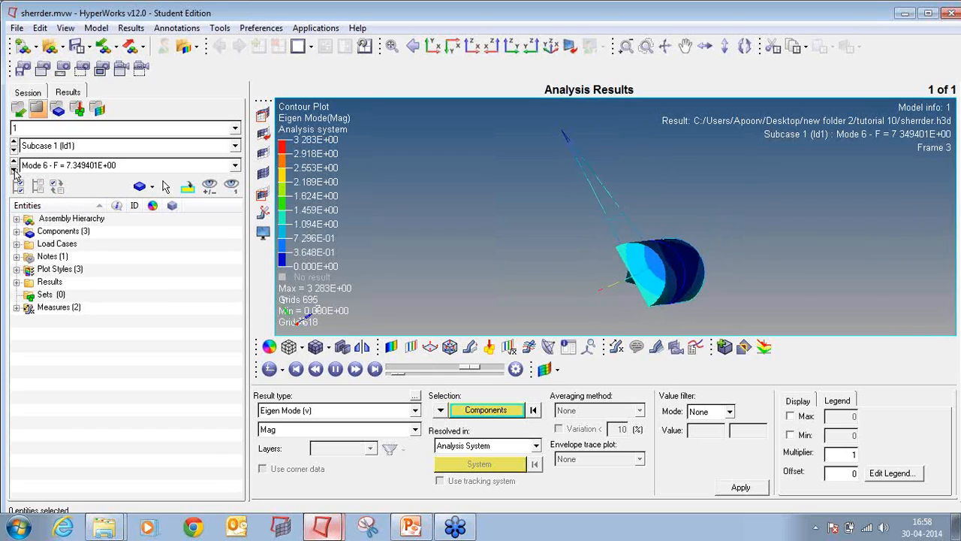
click(13, 169)
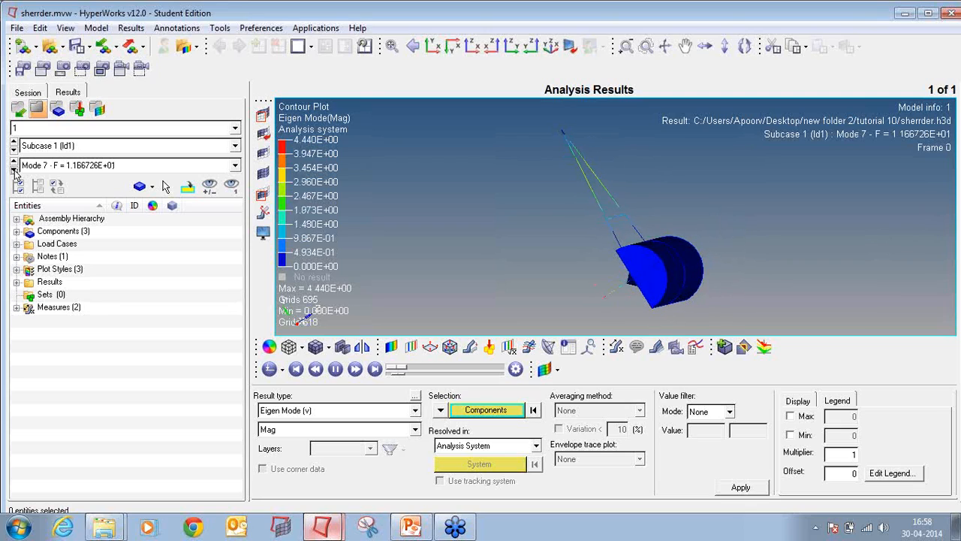
click(13, 170)
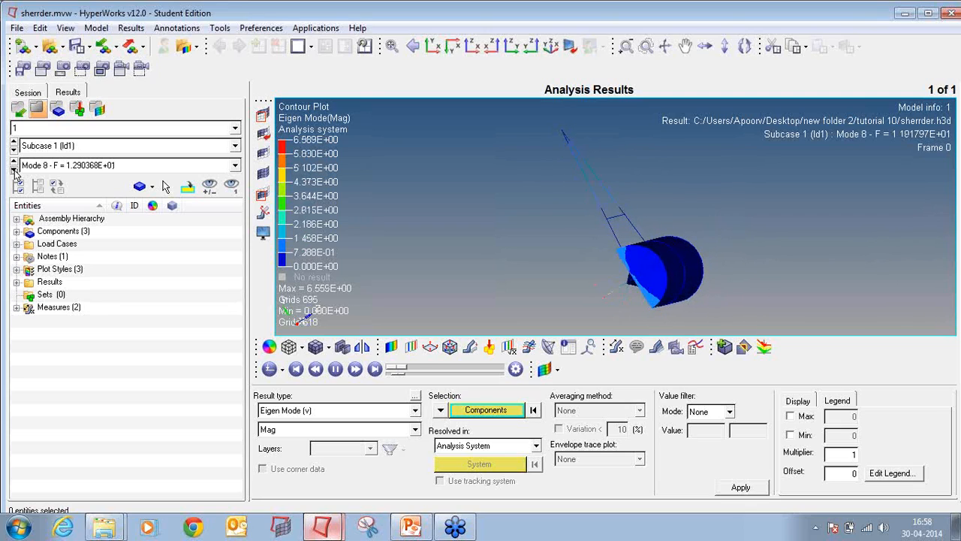
click(13, 169)
click(14, 170)
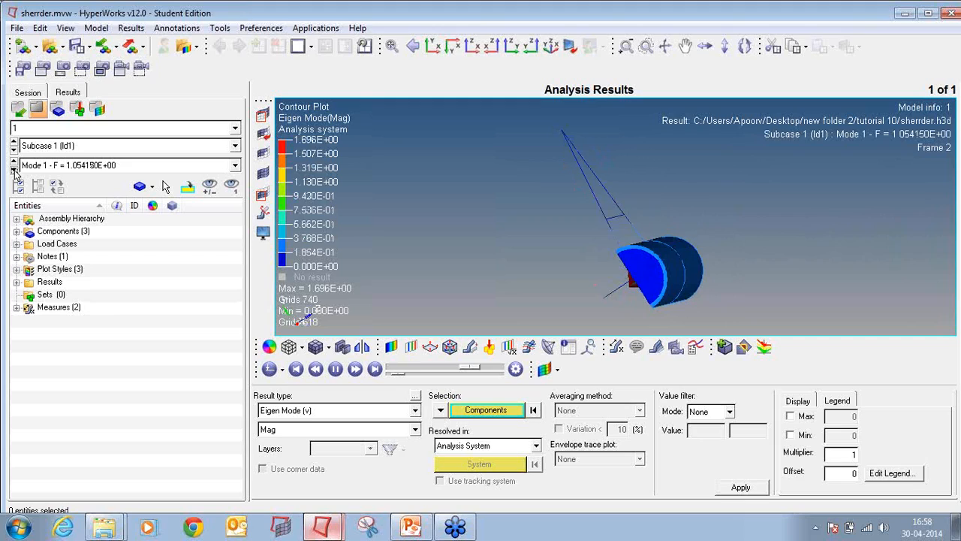
Revisit modes 2 to 4 and compare the shapes and frequencies of modes 3 and 4, finishing on mode 4.
click(14, 170)
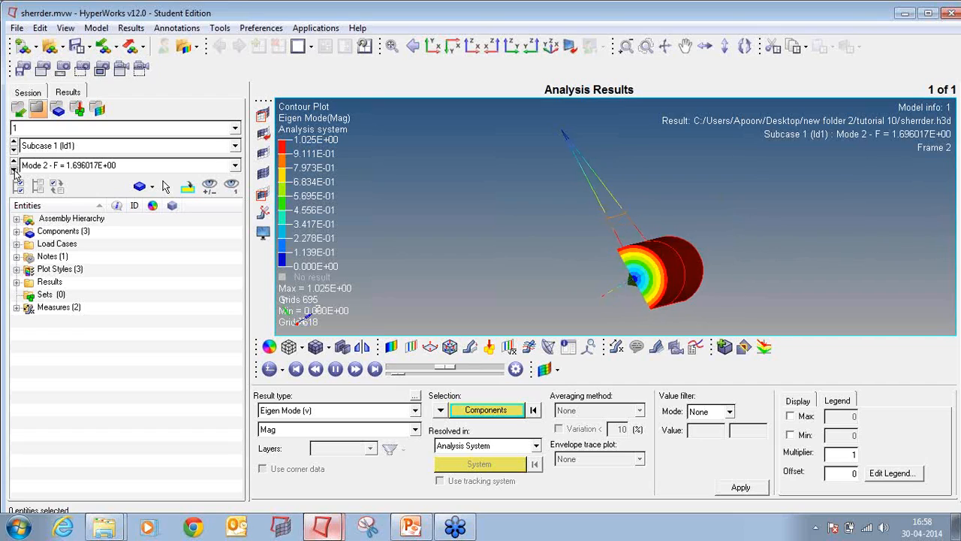
click(14, 169)
click(14, 169)
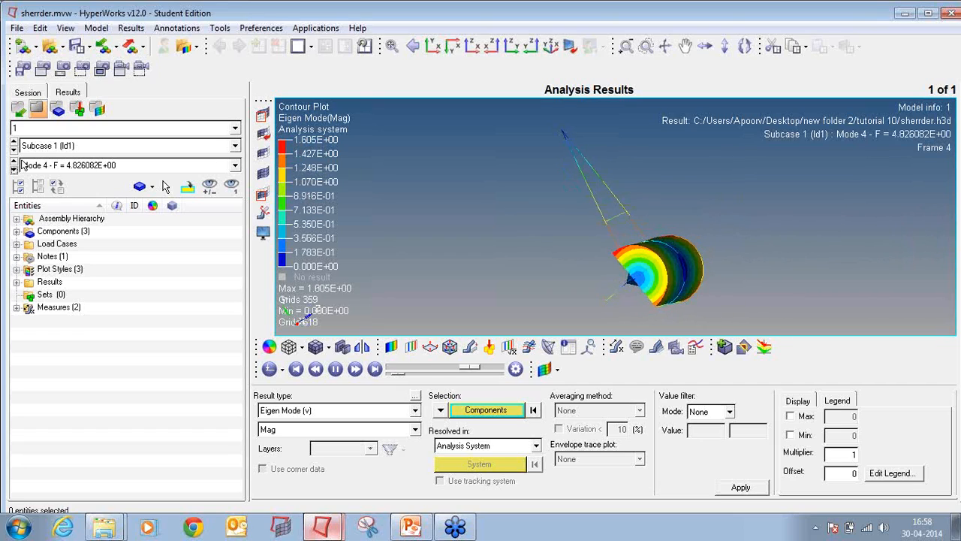
click(14, 163)
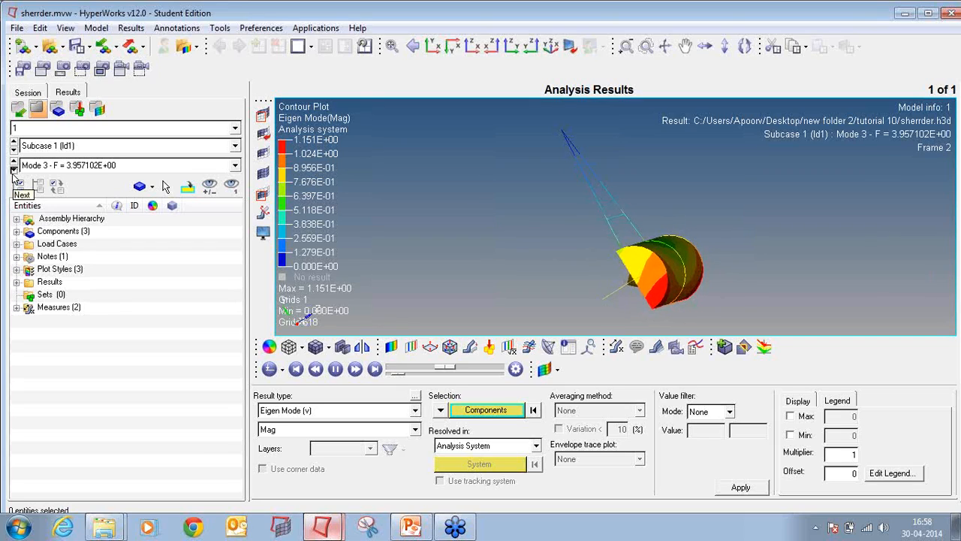
click(14, 170)
click(13, 172)
click(13, 164)
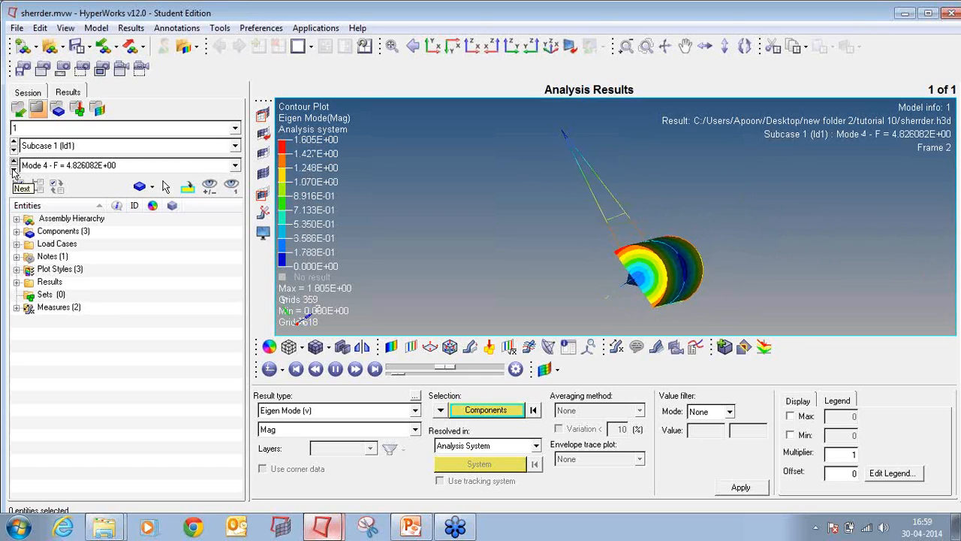
click(14, 165)
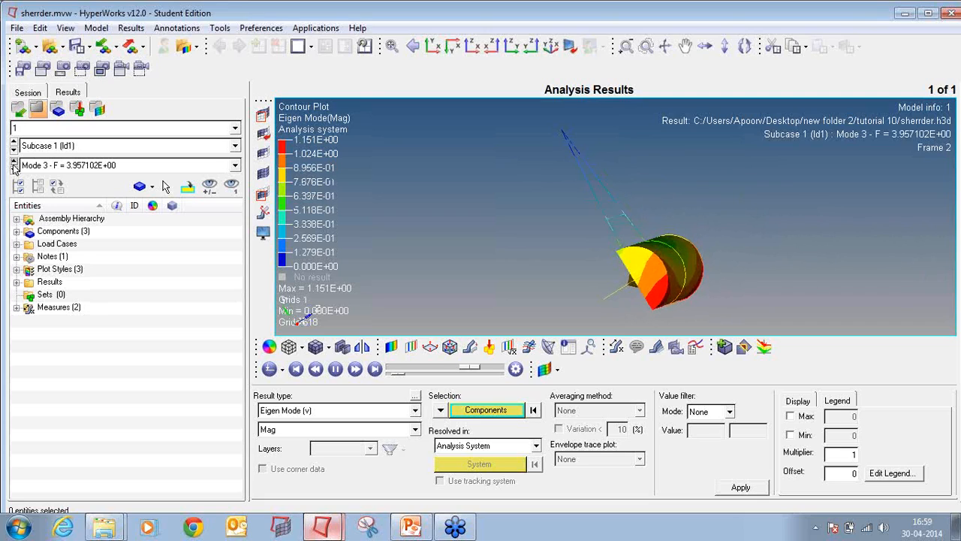
click(14, 171)
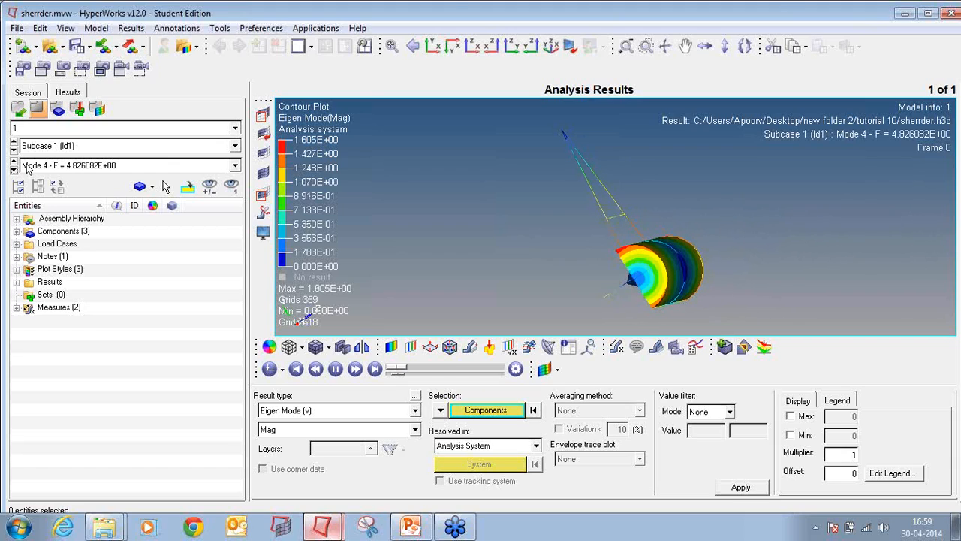
Close the HyperView results and leave the OptiStruct run settings in HyperMesh.
click(952, 14)
click(488, 312)
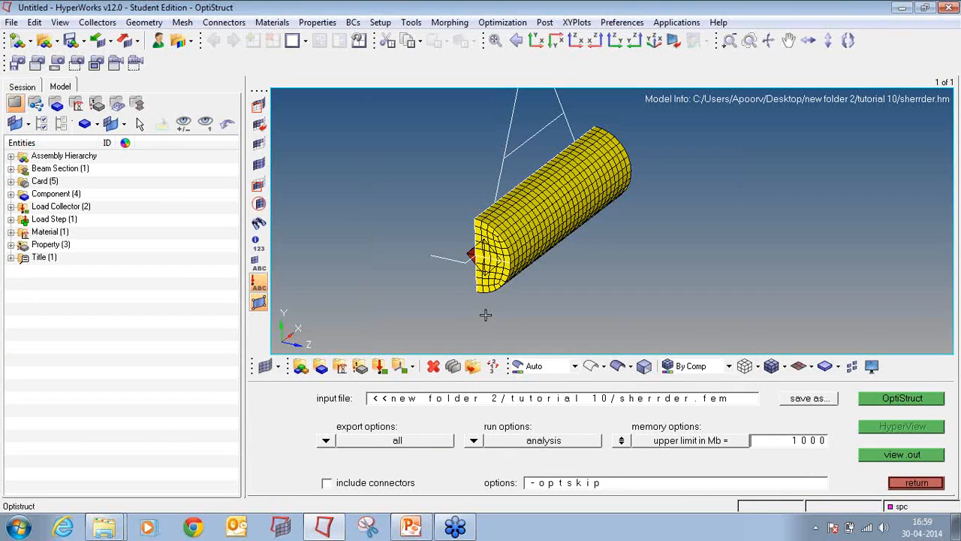
click(916, 482)
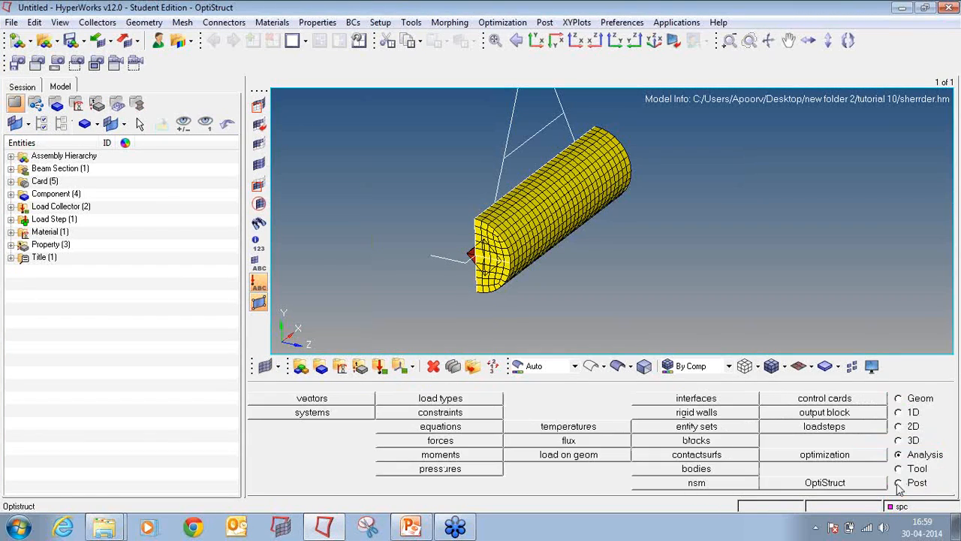
Start a new design variable for size optimization and name it coverthk.
click(825, 455)
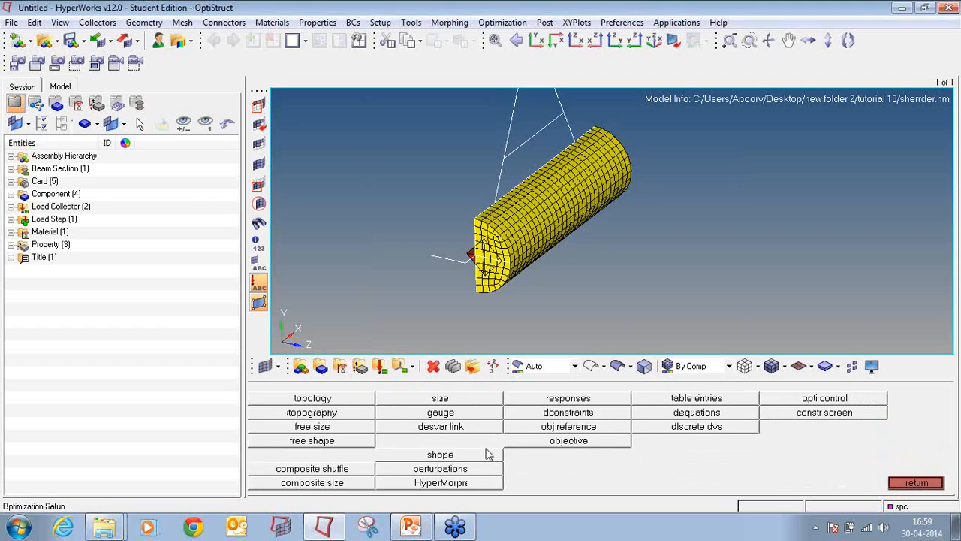
click(458, 400)
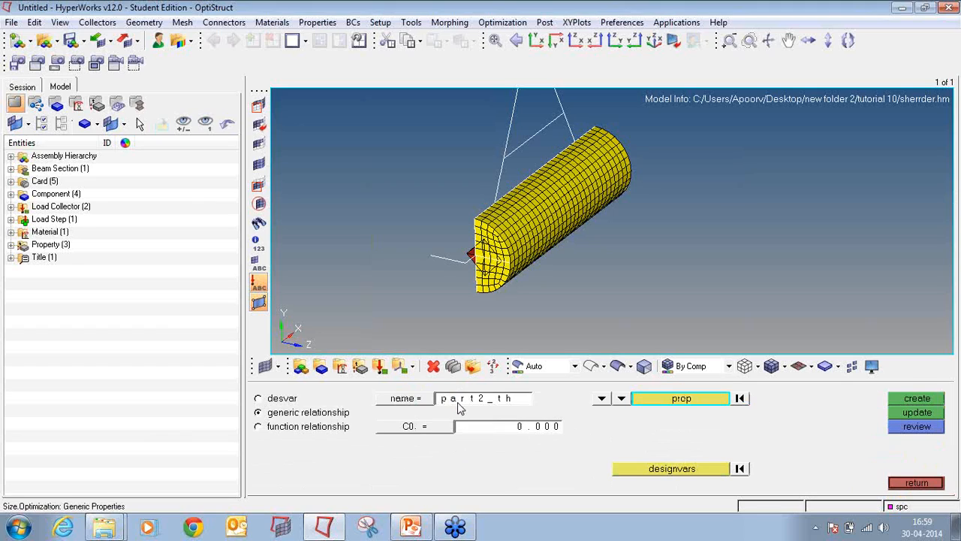
click(284, 401)
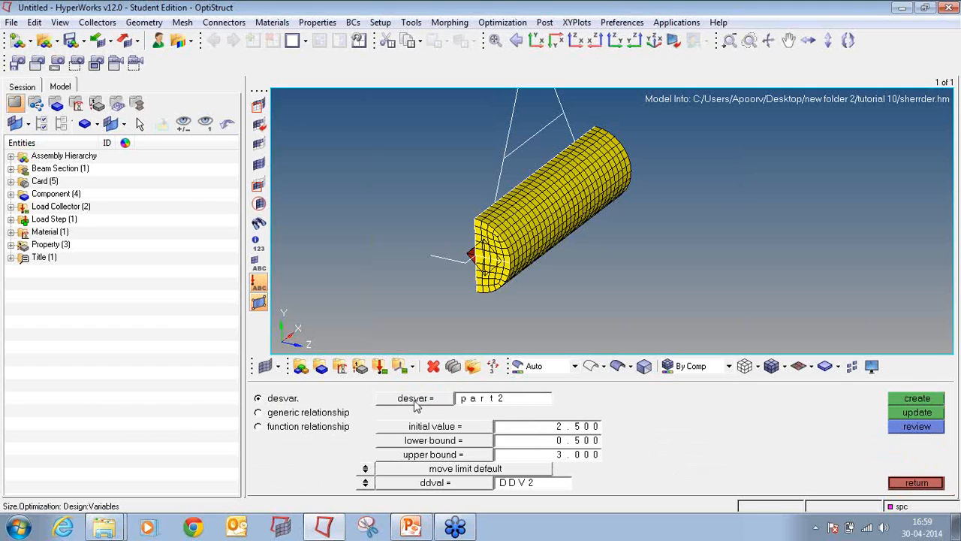
click(473, 399)
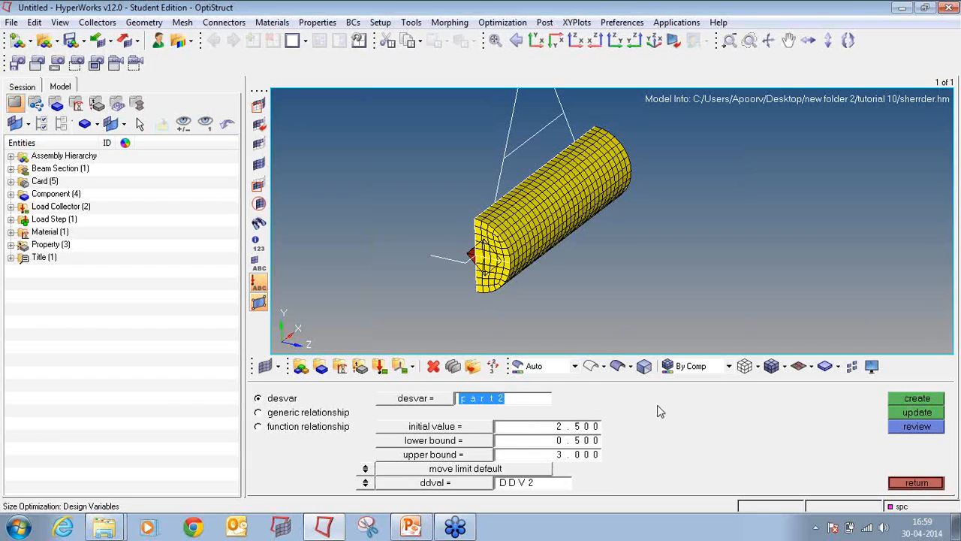
text(cov)
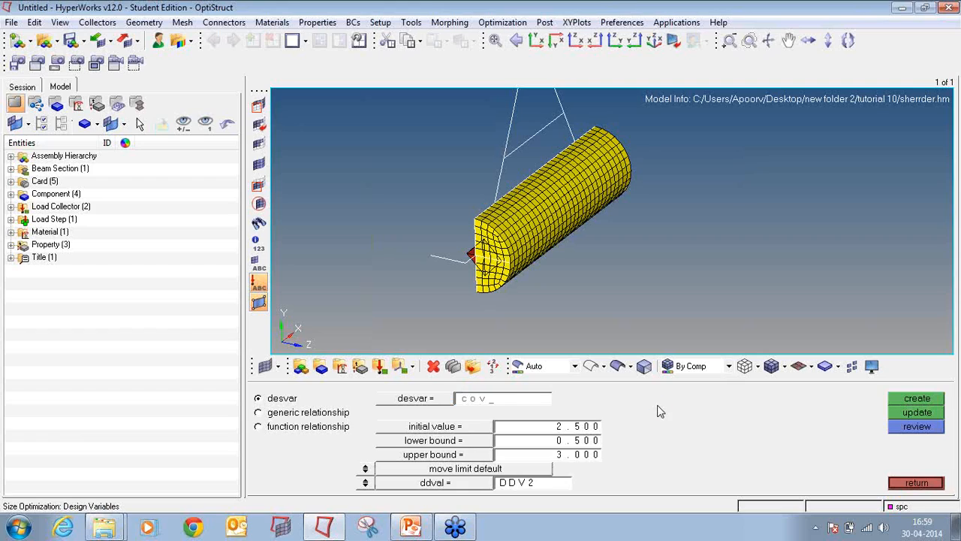
text(erthk)
Create the coverthk design variable with initial value 3, lower bound 1, upper bound 6 and no ddval, and expand the design variable list.
click(576, 426)
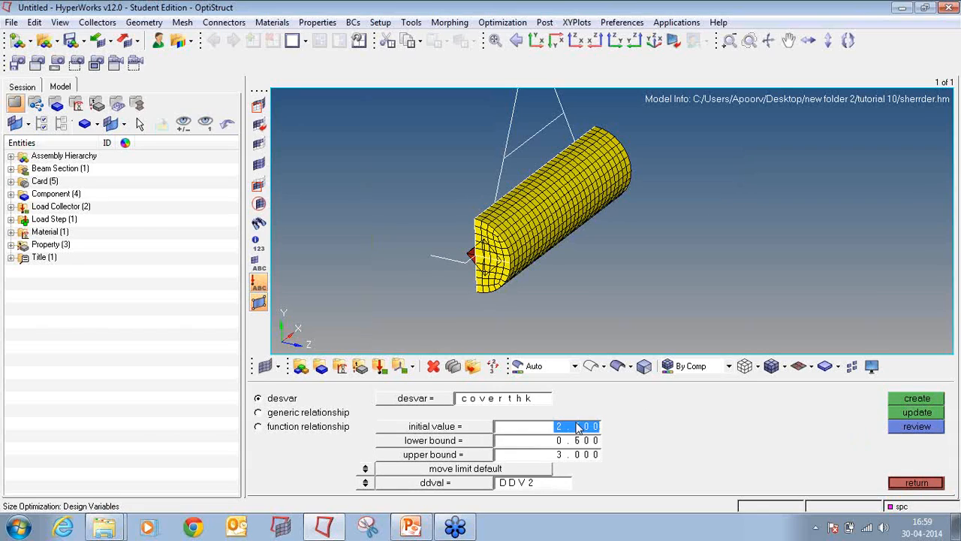
text(3)
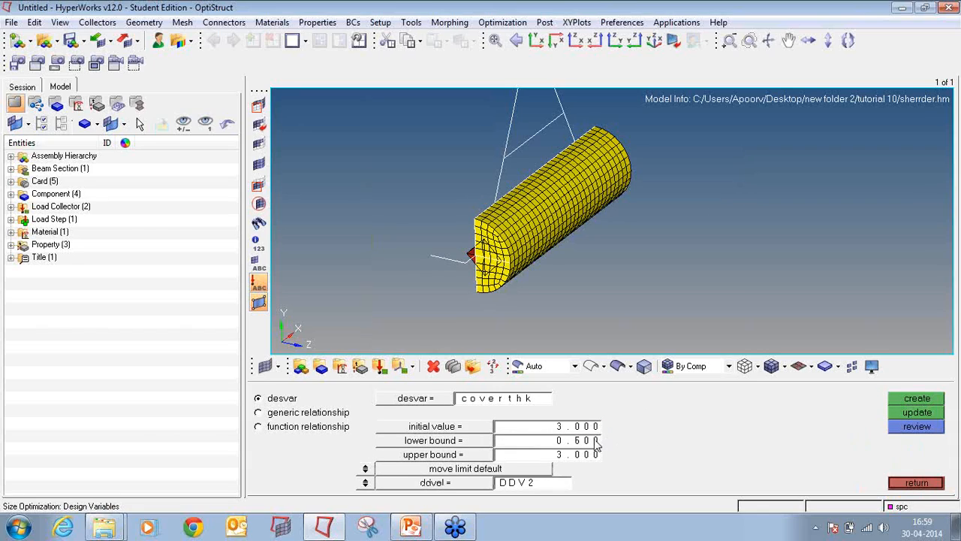
click(595, 444)
text(1)
click(586, 458)
text(6)
click(365, 483)
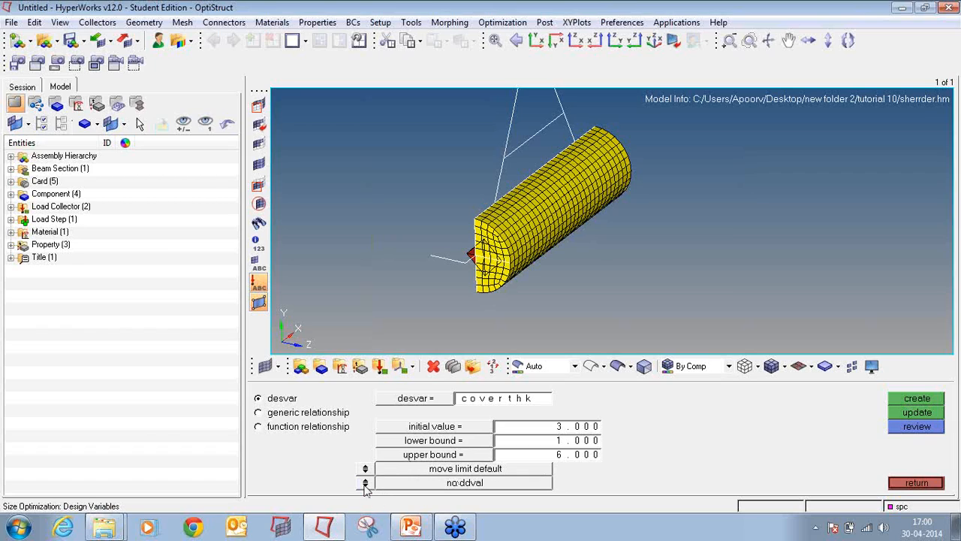
click(898, 401)
click(11, 269)
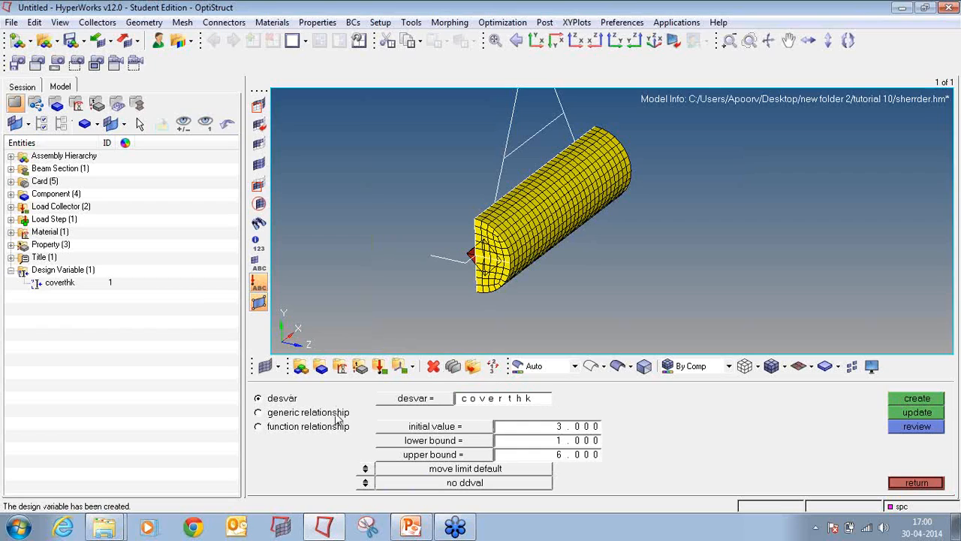
Create a design variable named beamwide with initial value 50, lower bound 30 and upper bound 90.
click(465, 398)
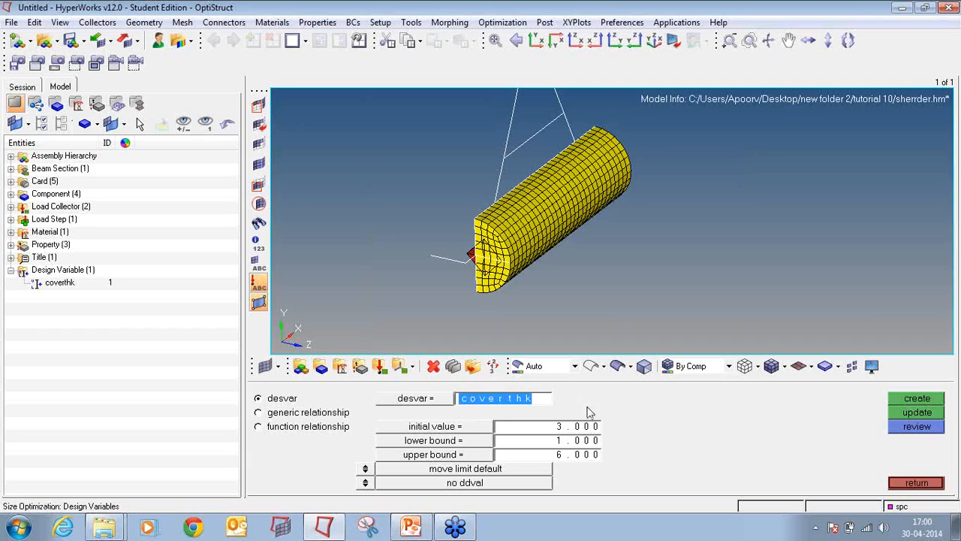
text(bea)
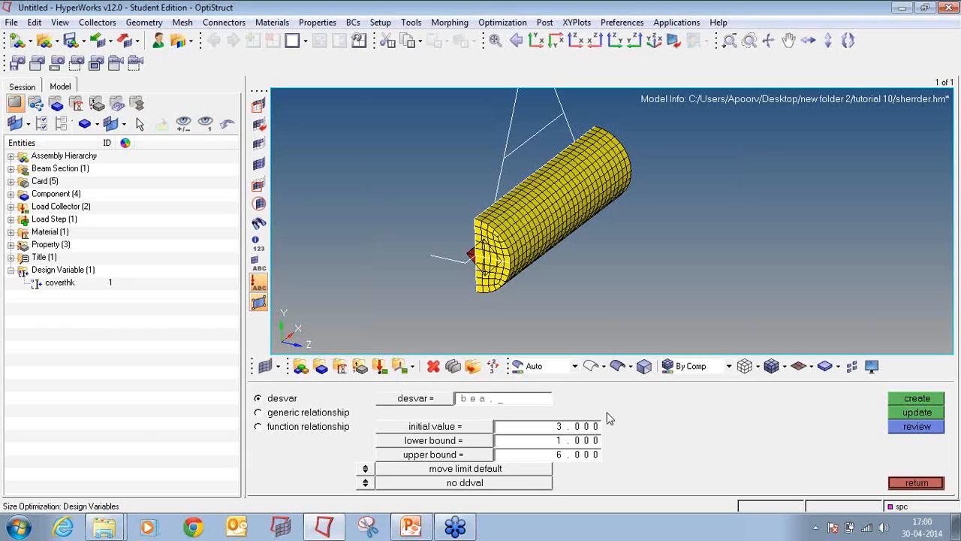
text(mwide)
click(589, 426)
text(50)
key(Tab)
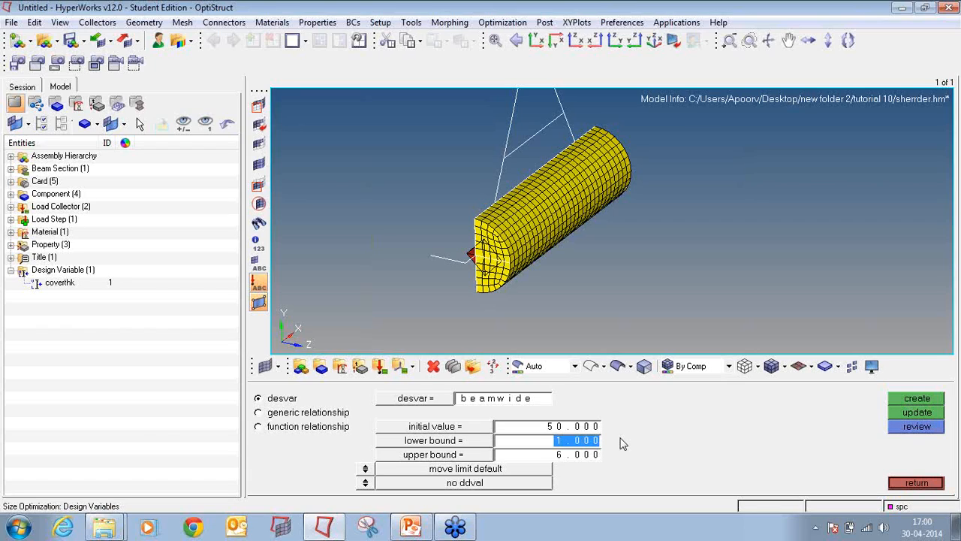
text(30)
key(Tab)
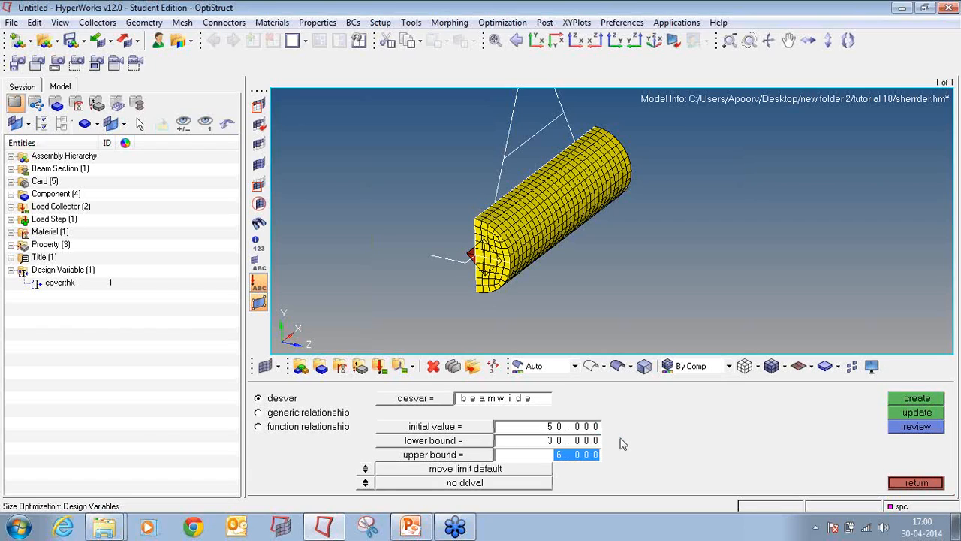
text(90)
key(Tab)
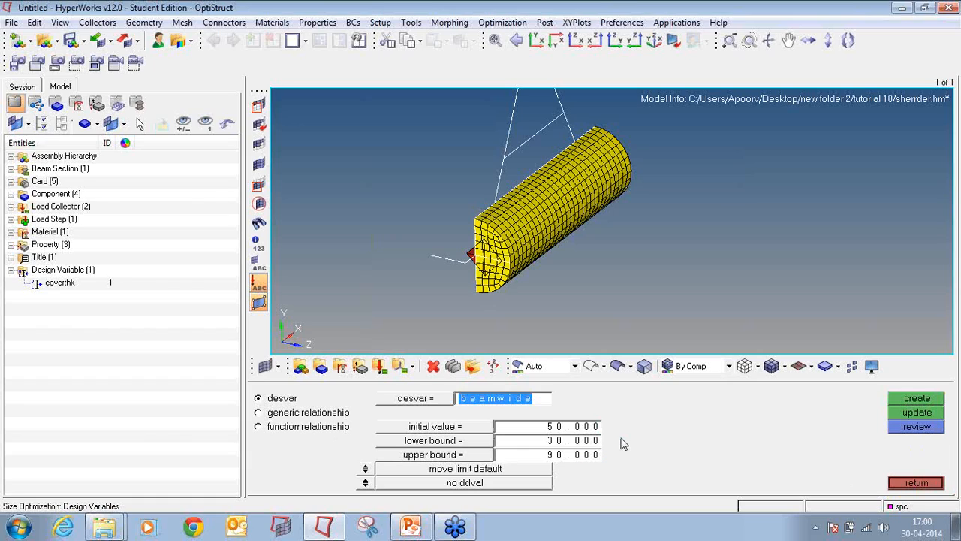
click(918, 402)
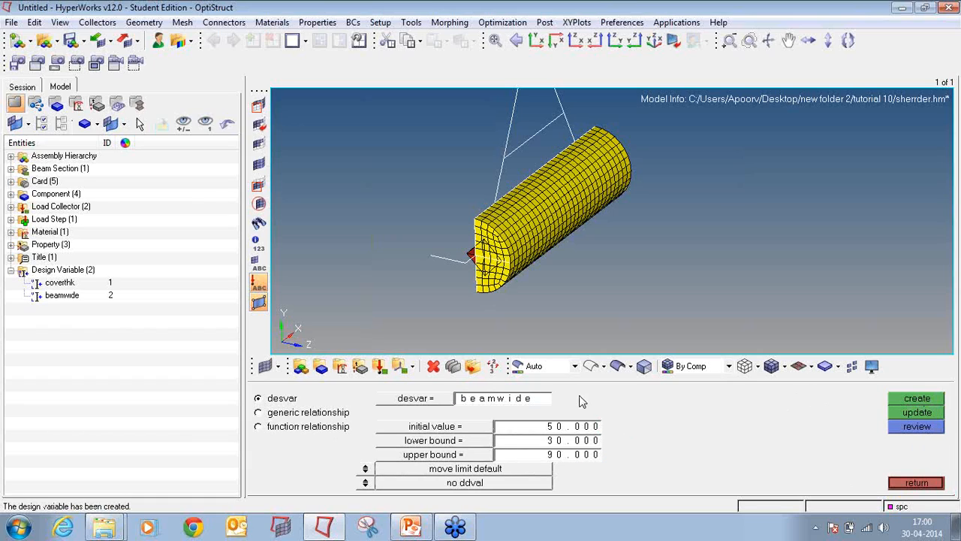
Create a design variable named beamhigh with initial value 100, lower bound 80 and upper bound 125.
click(530, 399)
text(b)
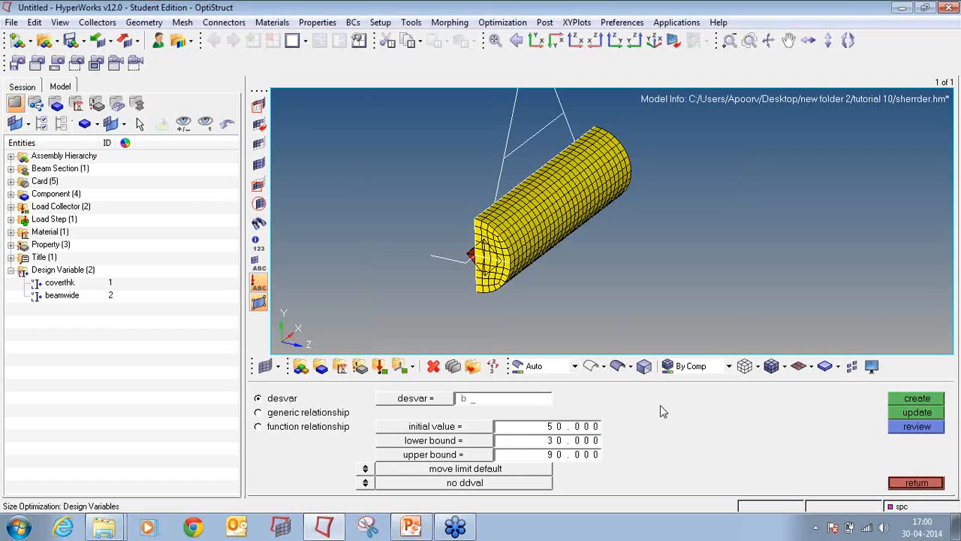
text(eamhigh)
key(Tab)
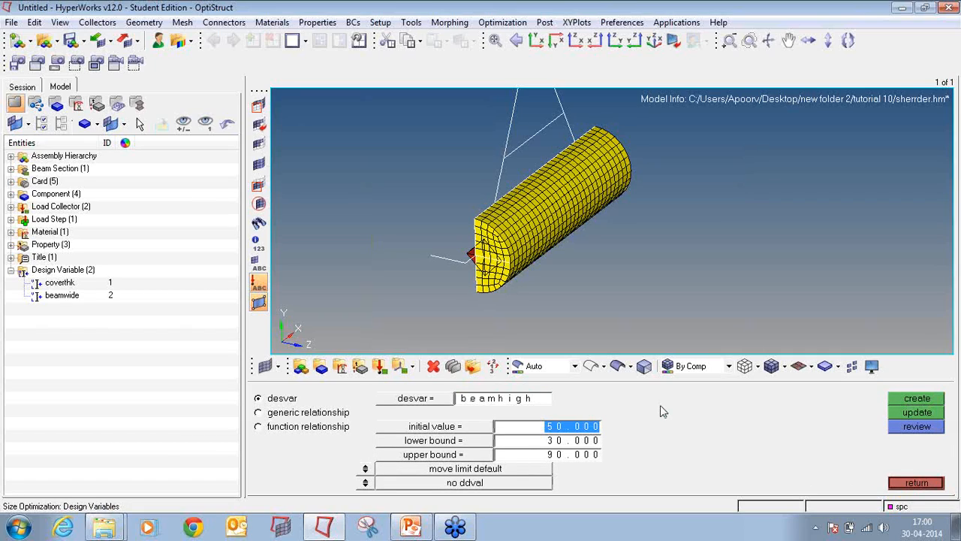
text(100)
key(Tab)
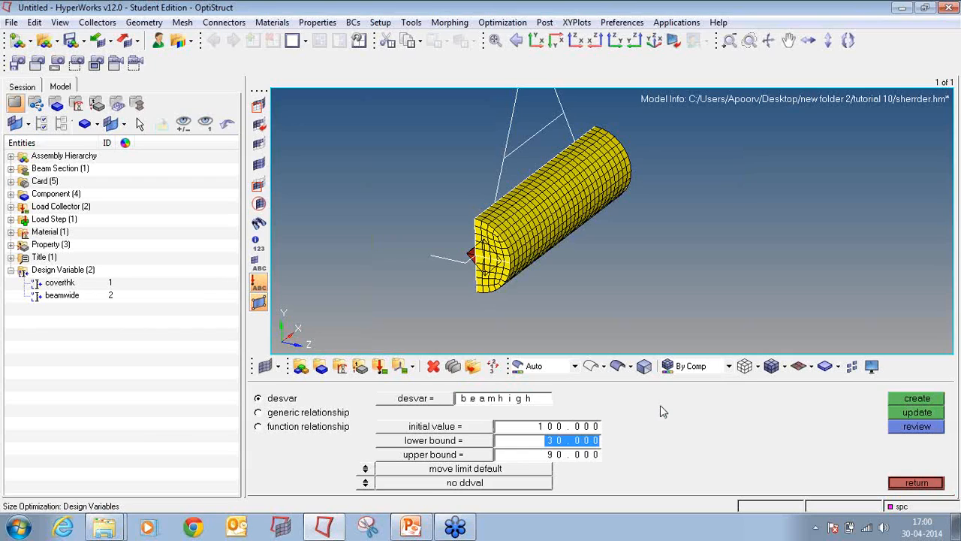
text(80)
key(Tab)
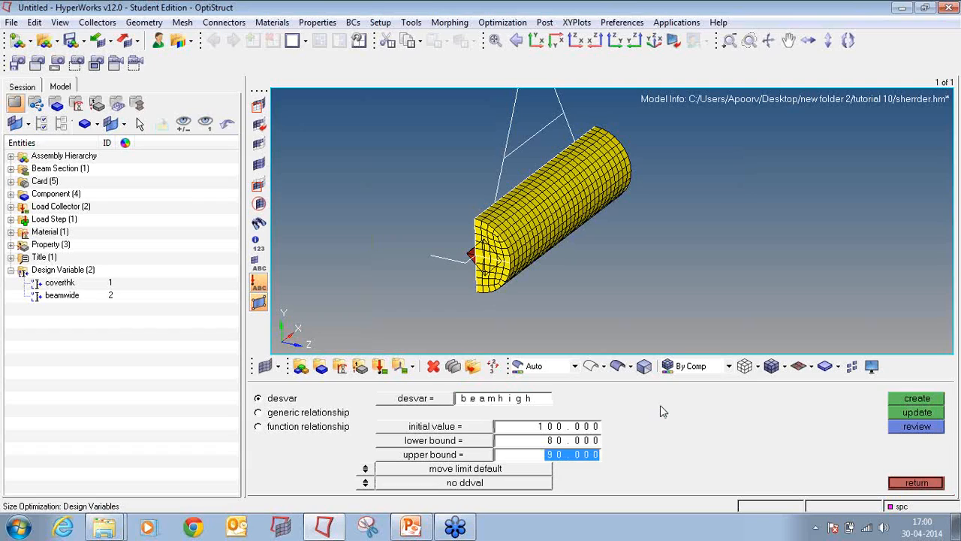
text(125)
key(Tab)
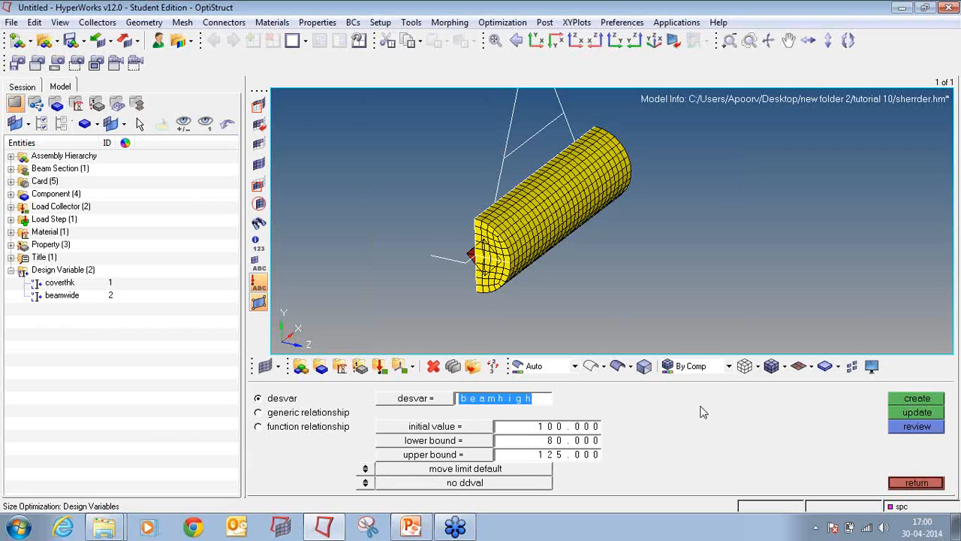
click(911, 399)
Create a design variable named beamthk1 with initial value 10, lower bound 5 and upper bound 15.
text(beamth)
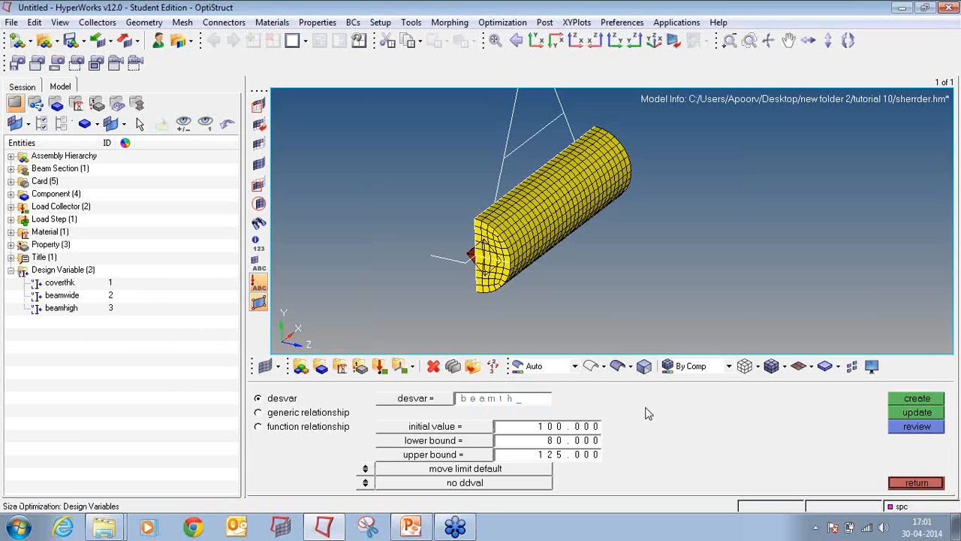
text(k1)
key(Return)
click(554, 443)
key(Caps_Lock)
key(shift+Tab)
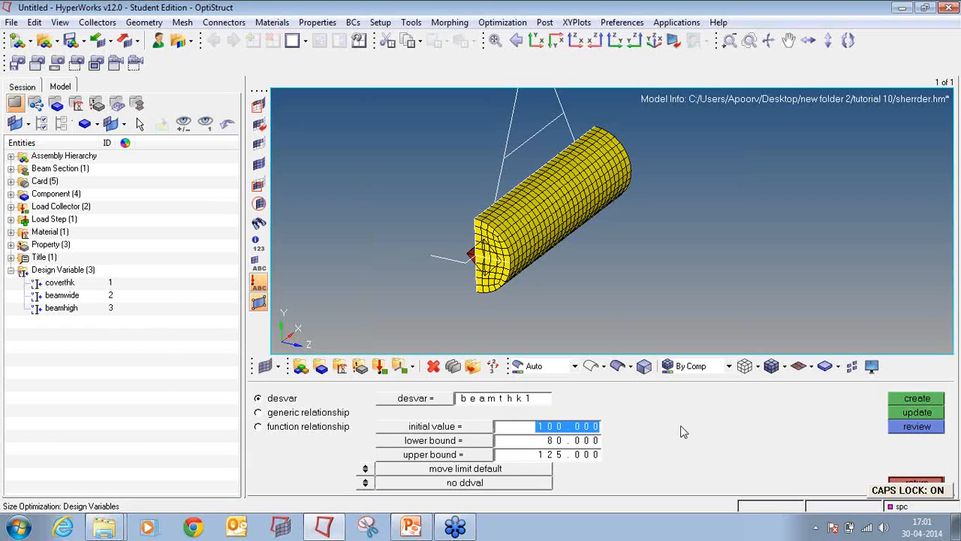
text(10)
key(Tab)
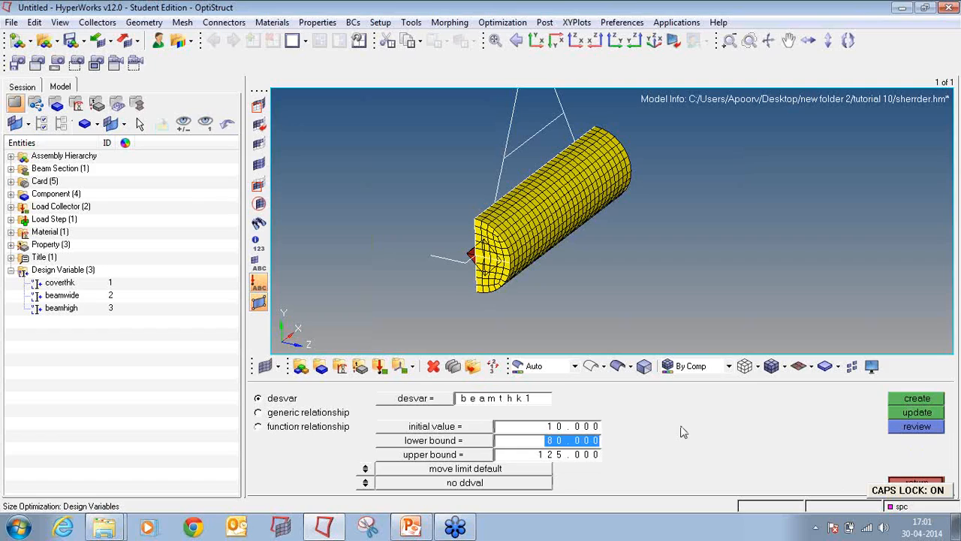
key(BackSpace)
text(5)
key(Tab)
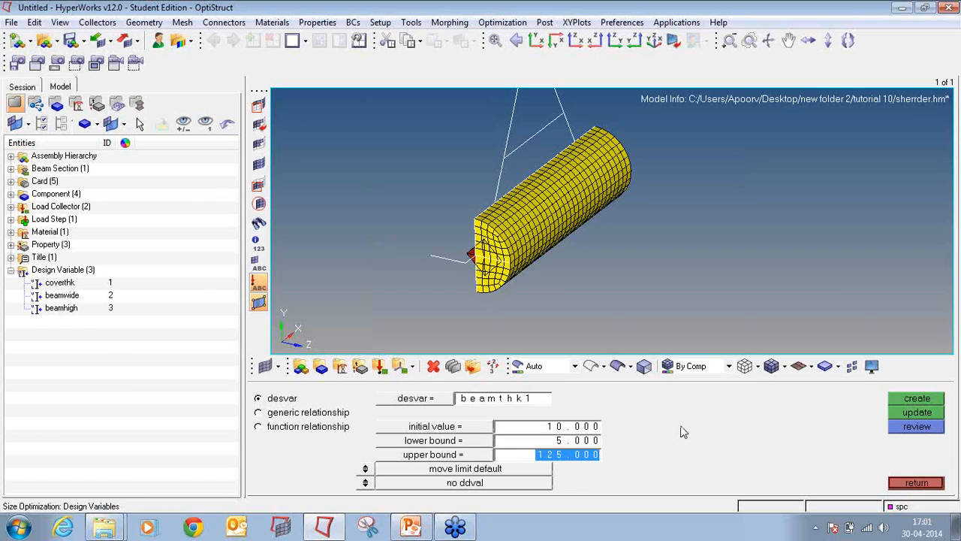
key(BackSpace)
text(15)
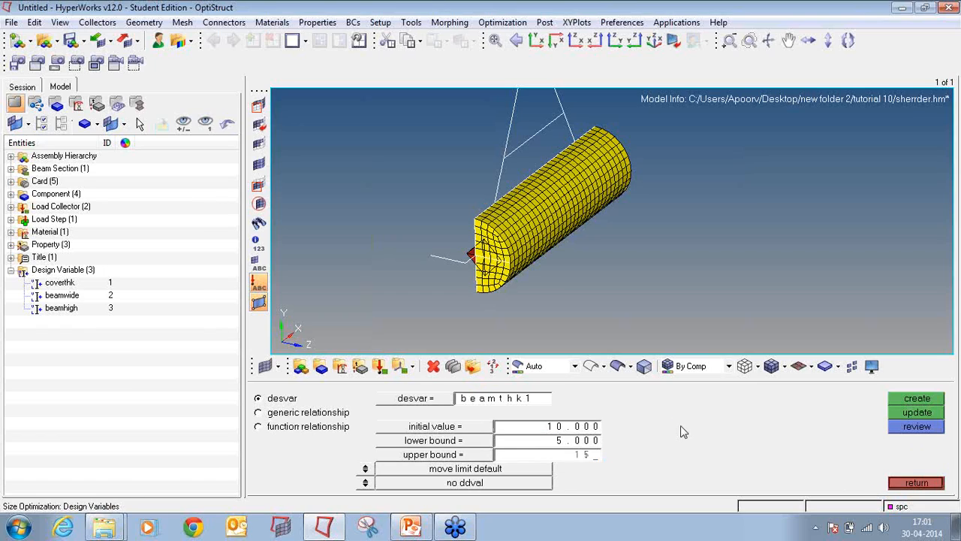
key(Tab)
click(903, 398)
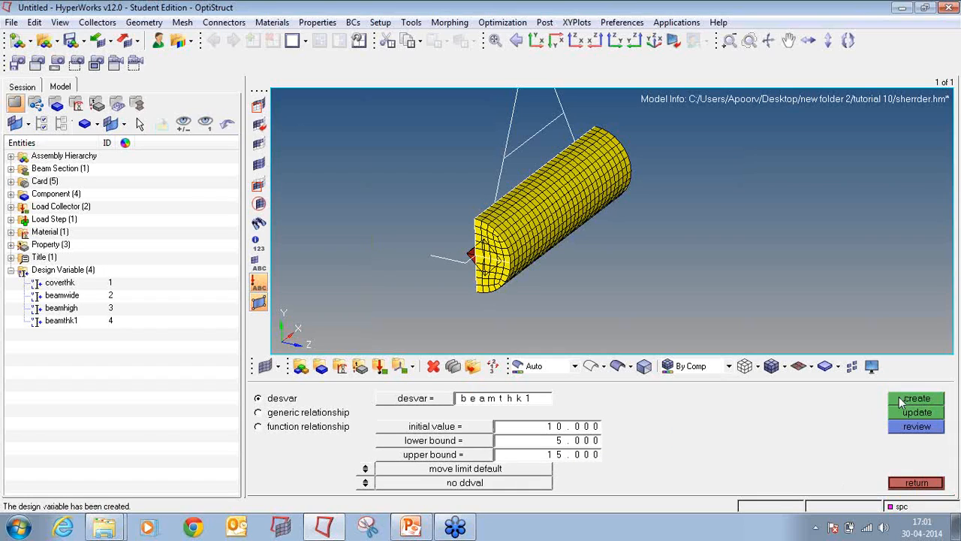
Create a design variable named beamthk2 with initial value 20, lower bound 15 and upper bound 30.
click(540, 399)
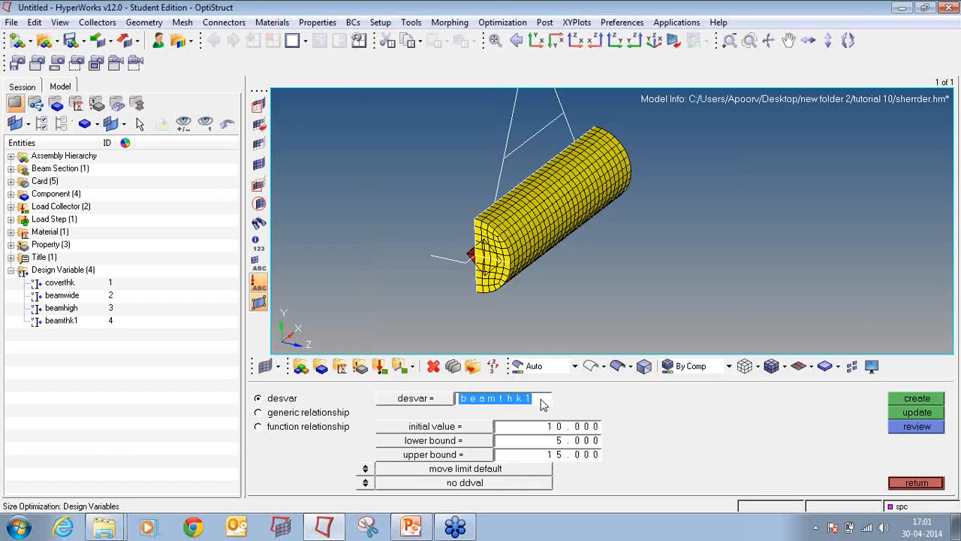
key(BackSpace)
text(2)
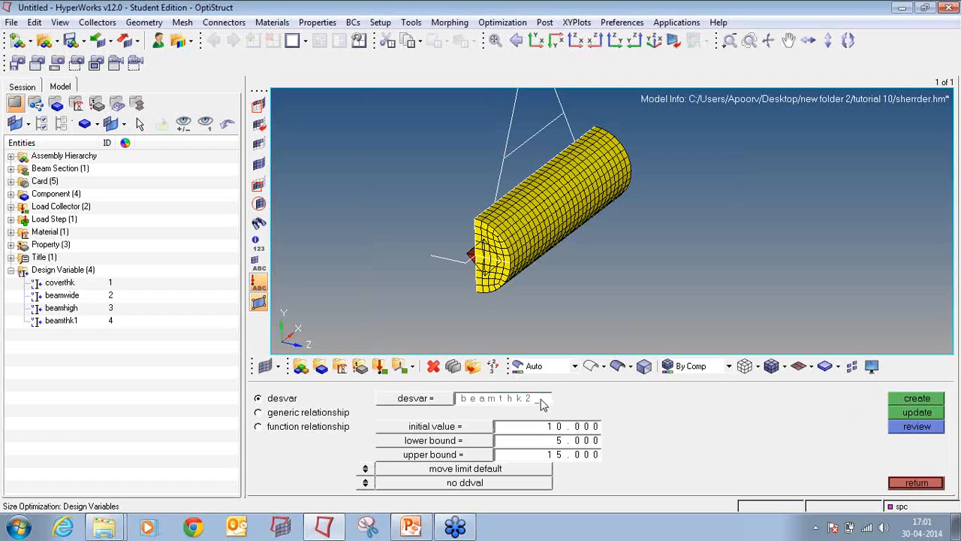
key(Tab)
text(20)
key(Tab)
text(15)
key(Tab)
text(30)
key(Return)
click(914, 401)
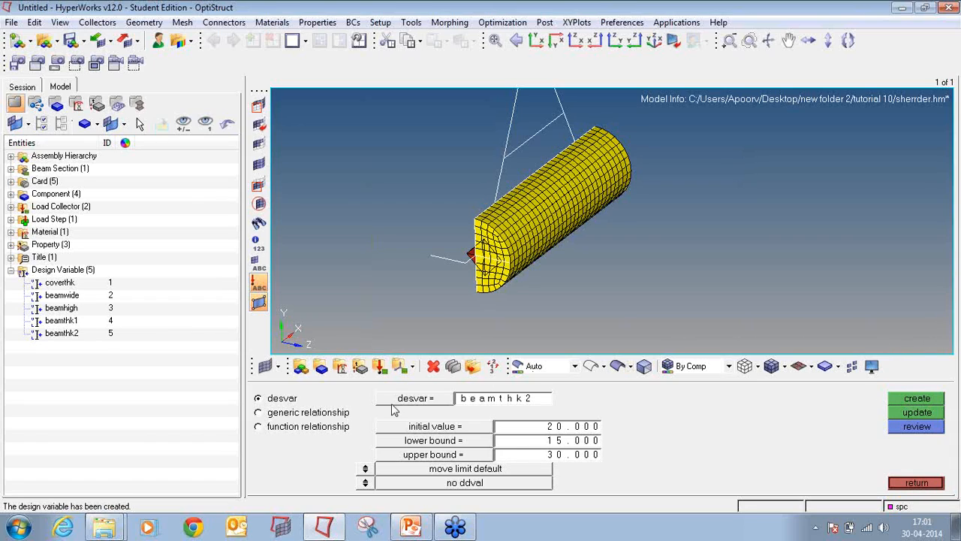
Switch the size optimization setup to a generic relationship and open its name for editing.
click(306, 419)
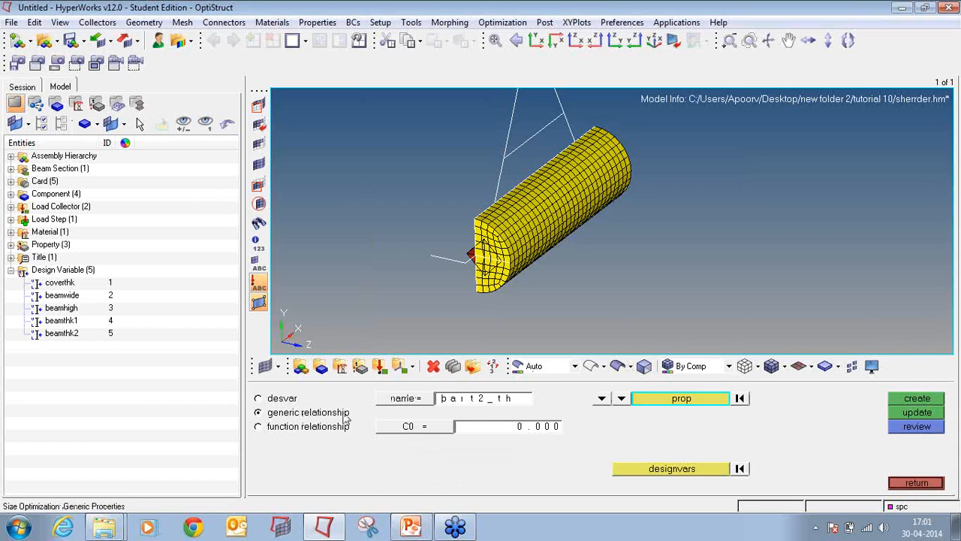
click(446, 400)
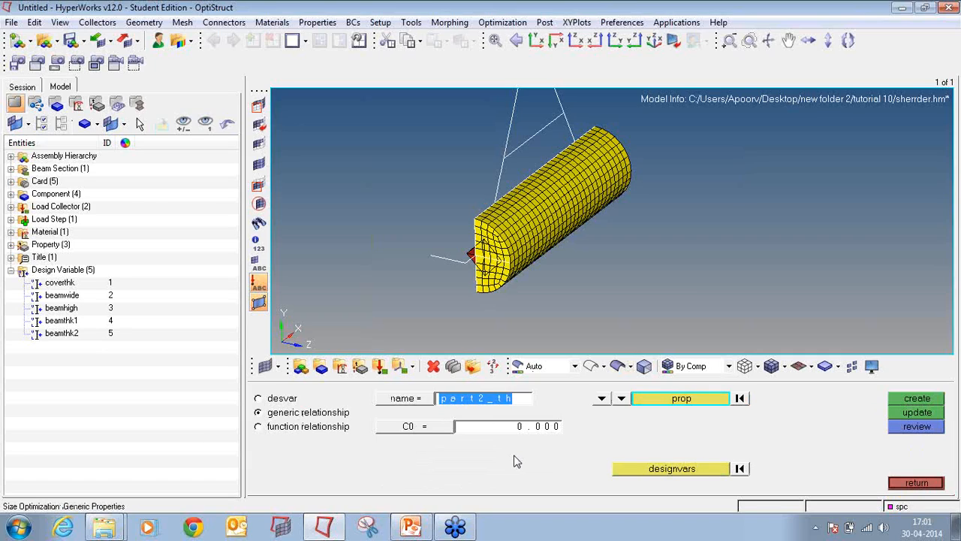
text(COVER_)
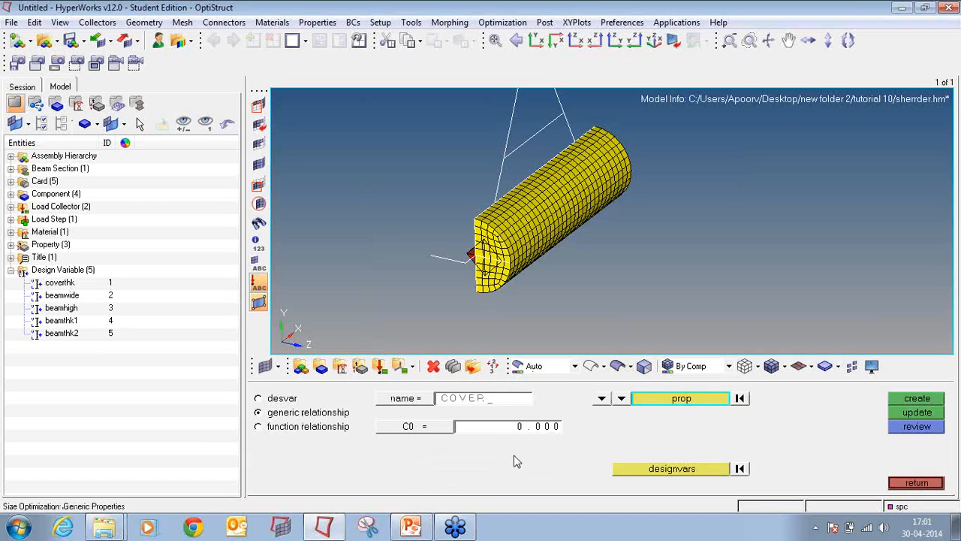
key(BackSpace)
key(BackSpace)
key(BackSpace)
key(BackSpace)
key(BackSpace)
Create a generic relationship named covethk linking the cover property's Thickness T to the coverthk design variable.
key(Caps_Lock)
text(covet)
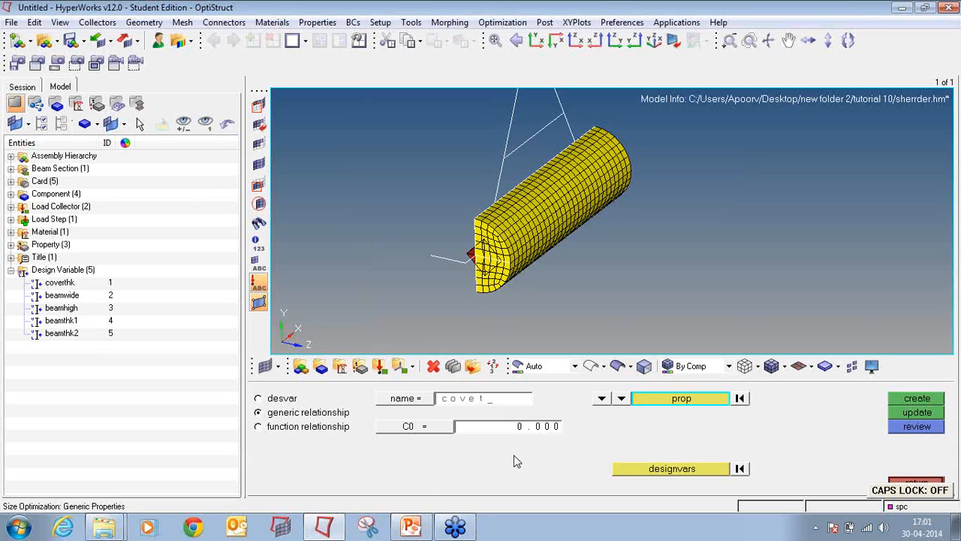
text(hl)
text(k)
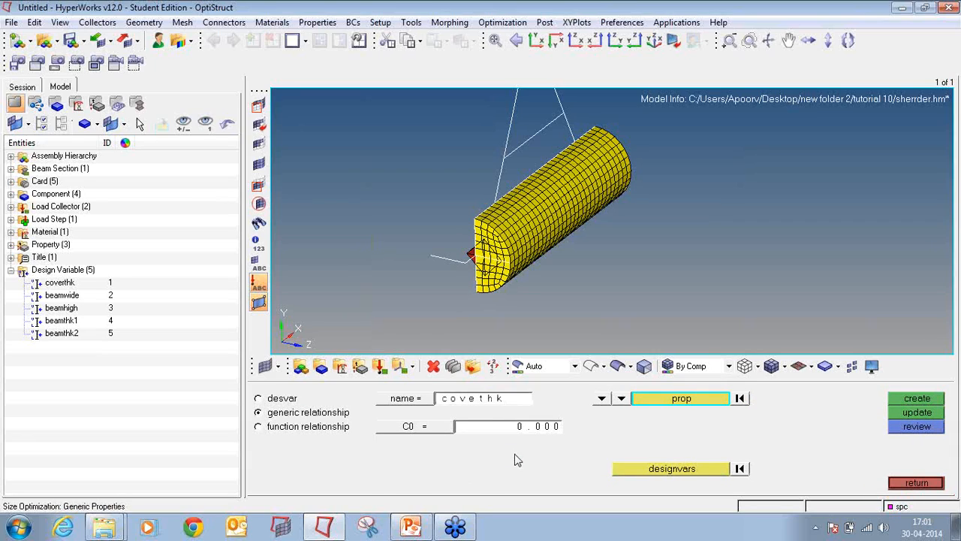
click(653, 401)
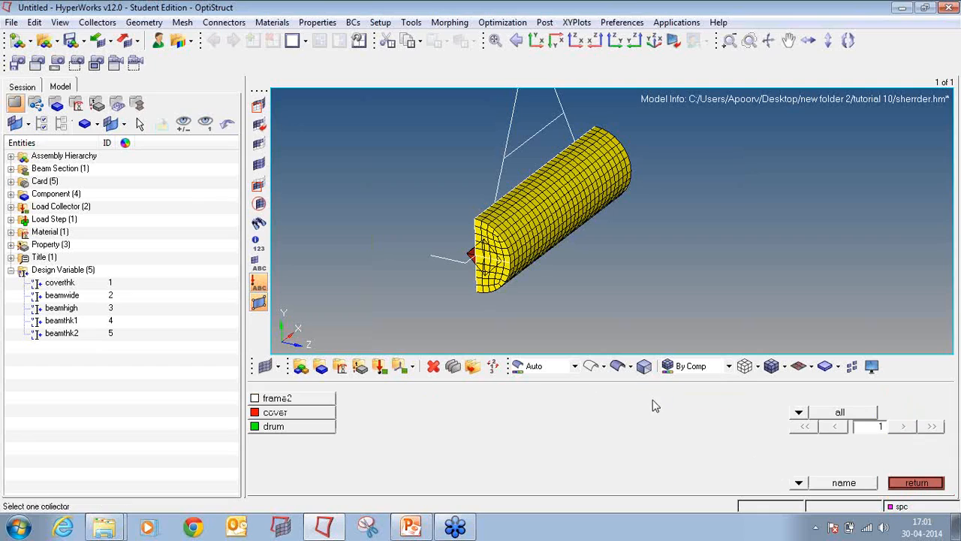
click(323, 412)
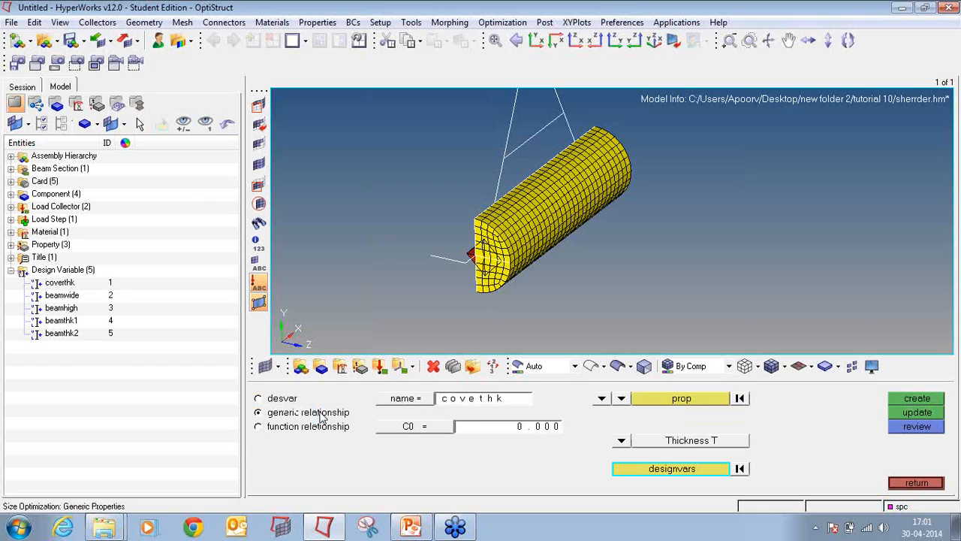
click(685, 472)
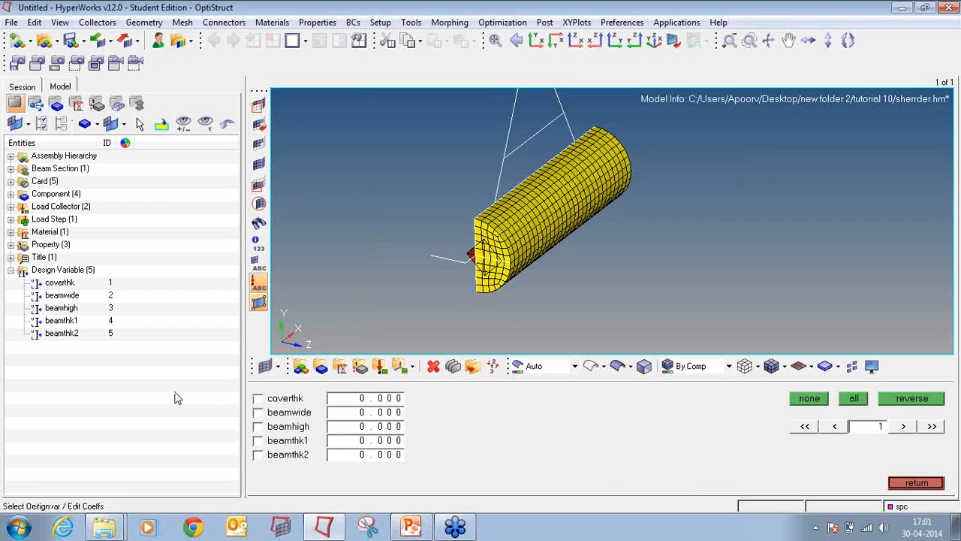
click(258, 398)
click(916, 484)
click(905, 401)
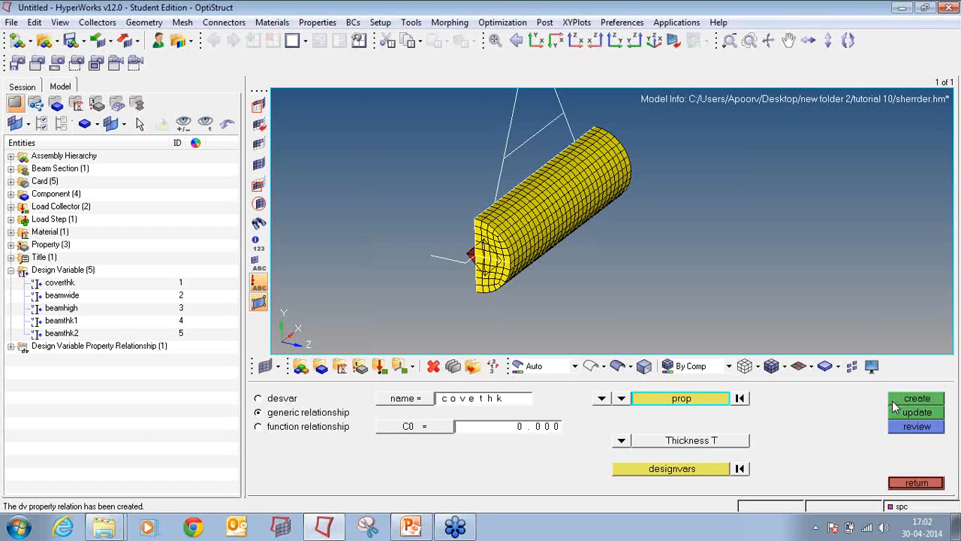
Create a generic relationship named DIM1 linking Dimension 1 of the frame2 property to the beamwide design variable.
click(510, 402)
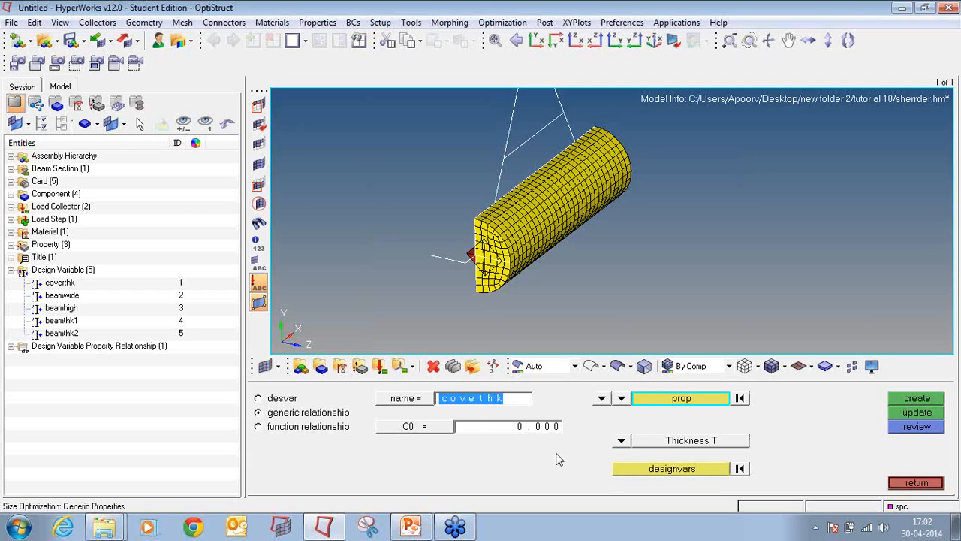
text(DIM1)
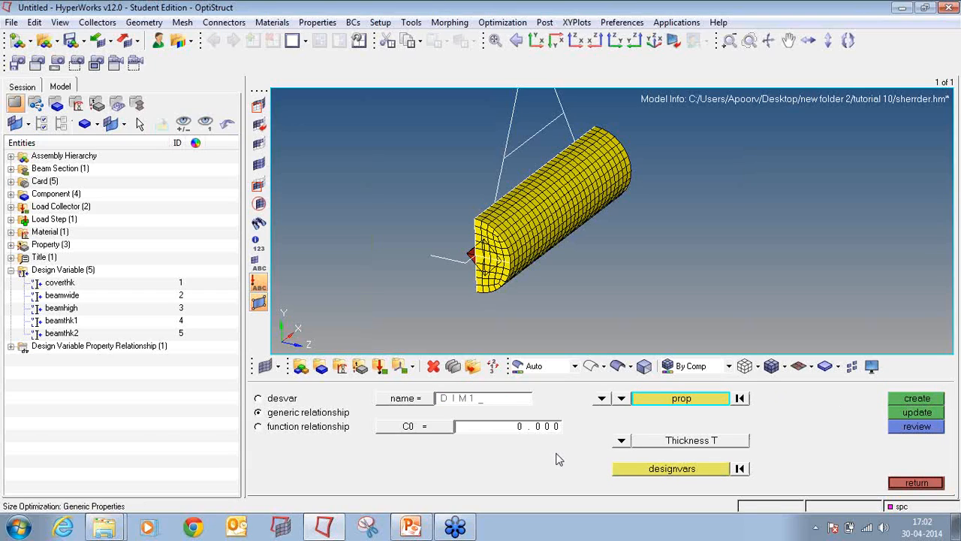
click(662, 401)
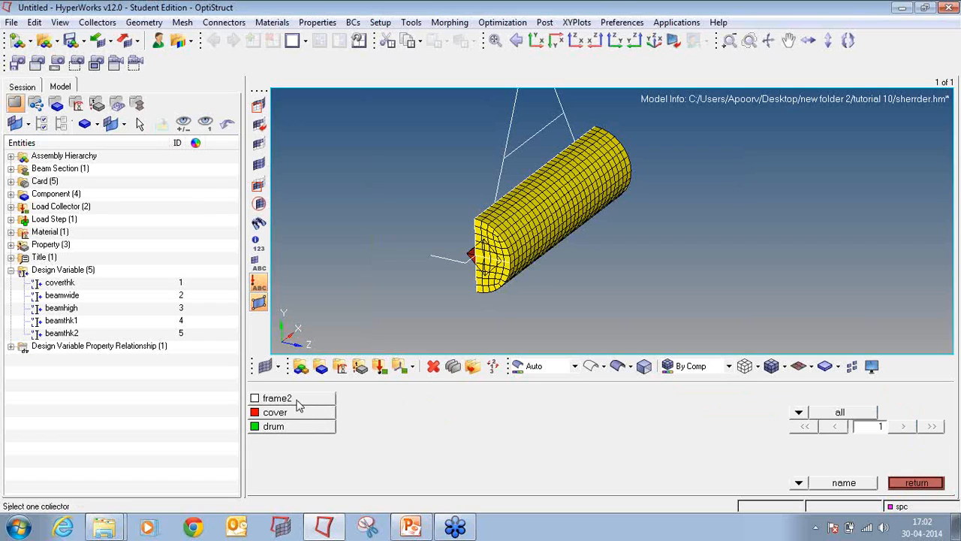
click(297, 400)
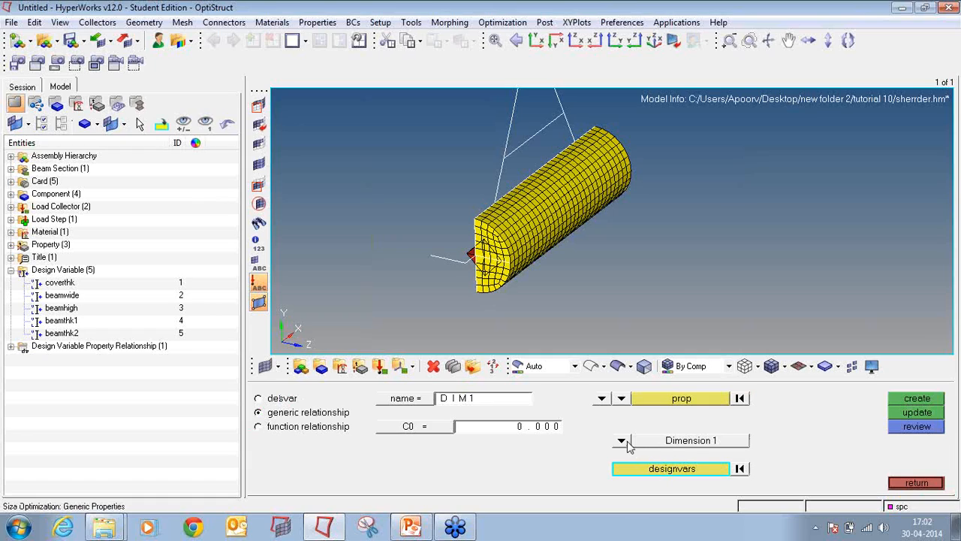
click(665, 472)
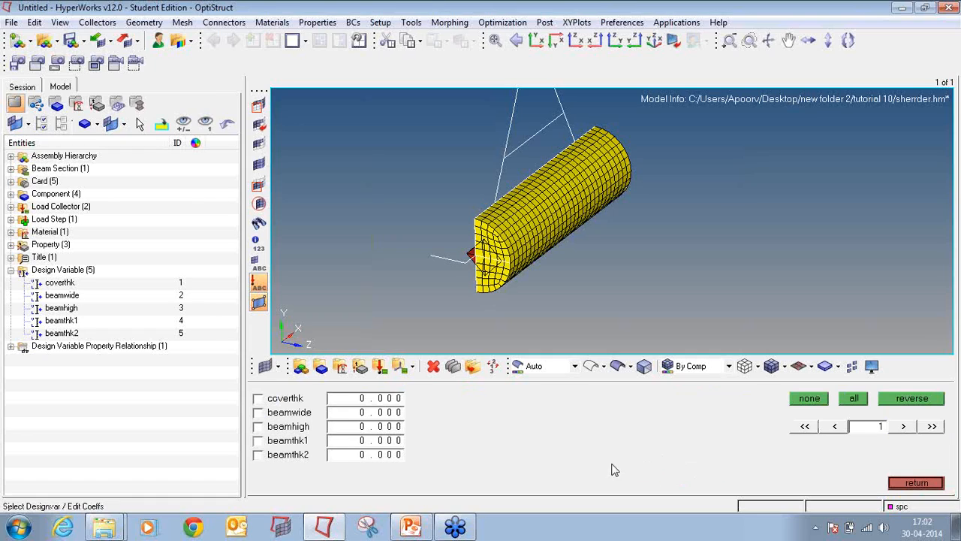
click(282, 417)
click(915, 483)
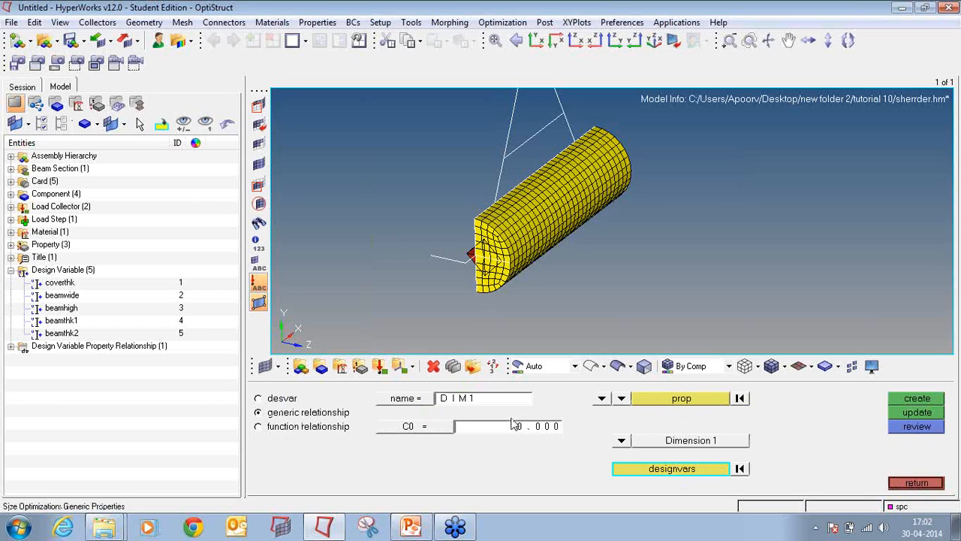
click(908, 397)
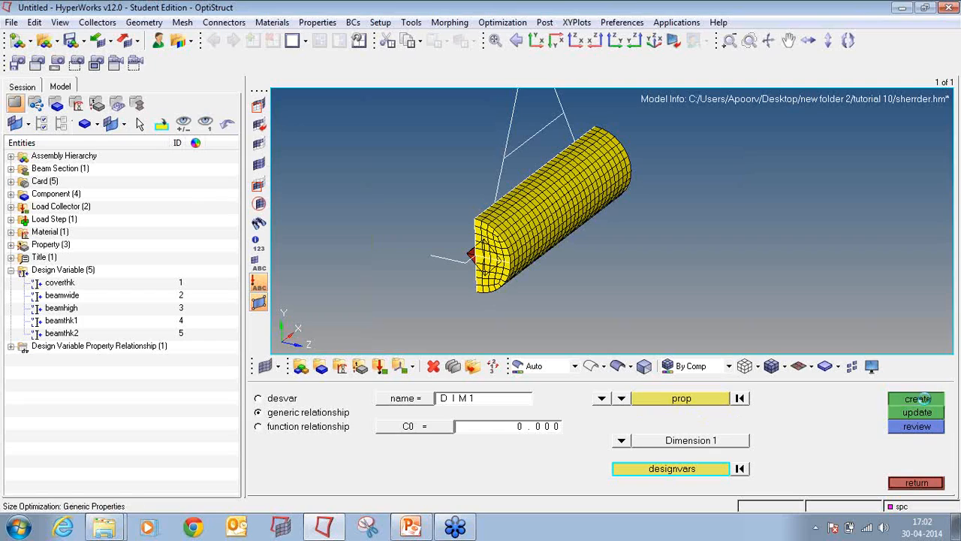
Create relationship DIM2 linking frame2's Dimension 2 to beamhigh, and expand the design variable property relationships in the model tree.
click(488, 400)
key(BackSpace)
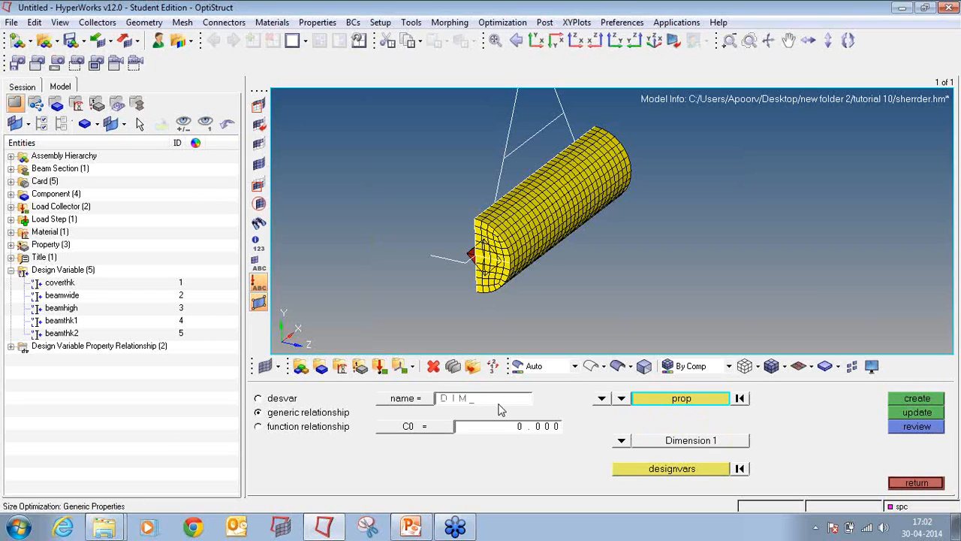
text(2)
click(655, 403)
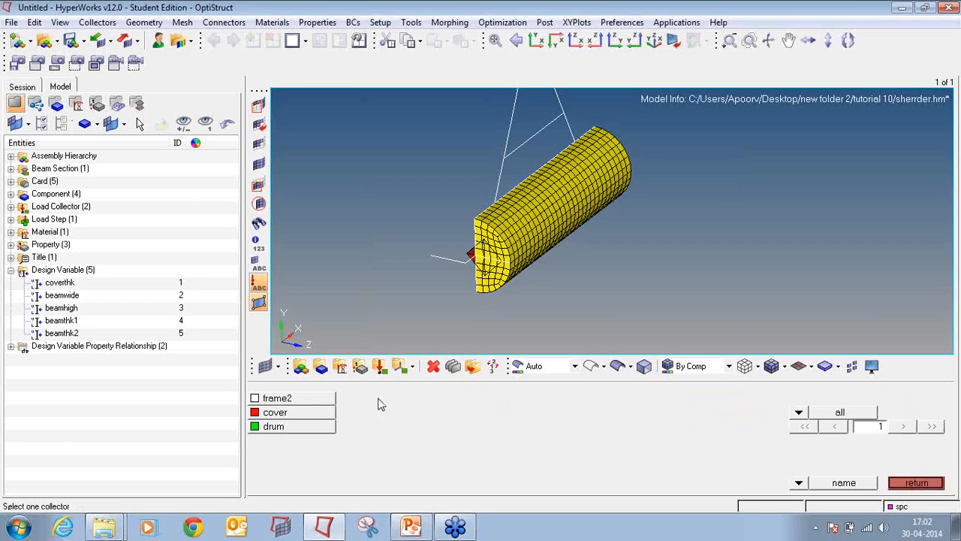
click(327, 395)
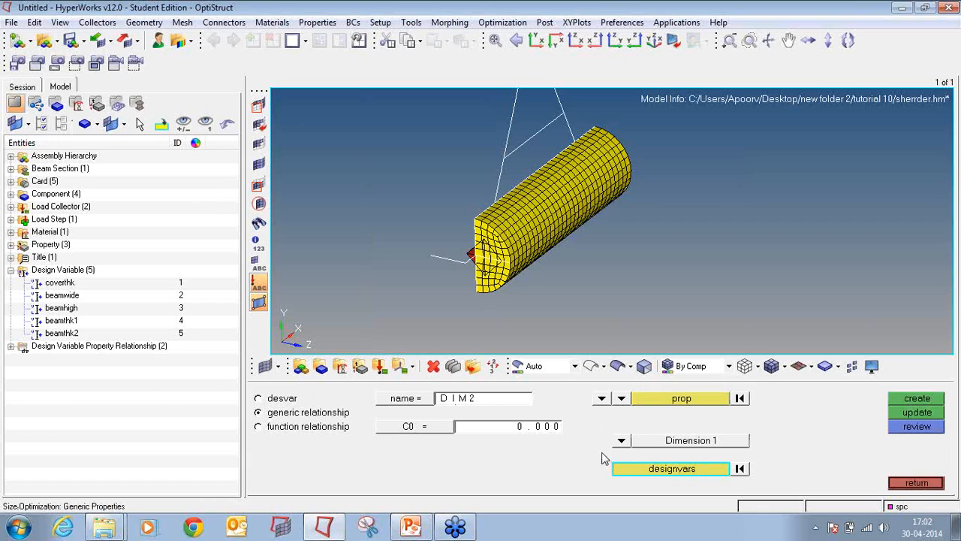
click(622, 442)
click(615, 427)
click(650, 469)
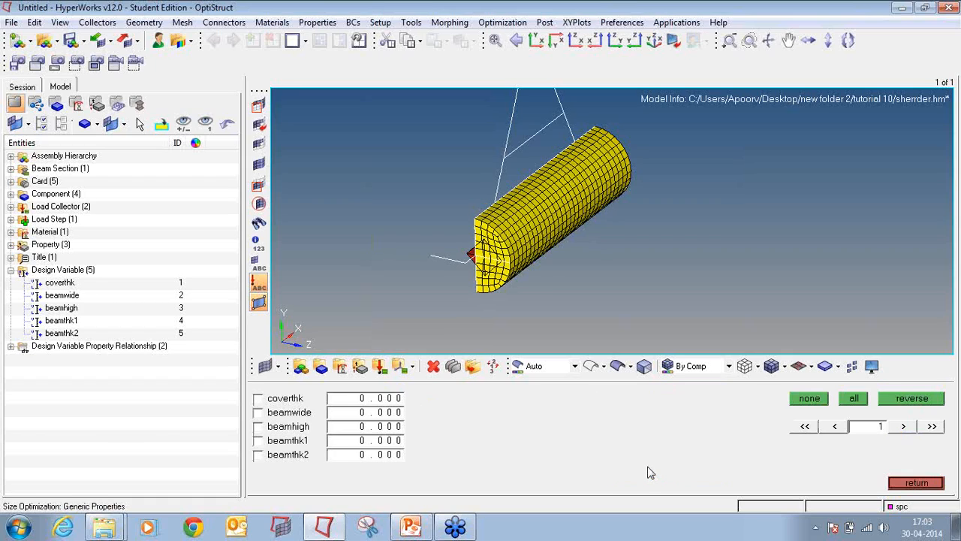
click(308, 426)
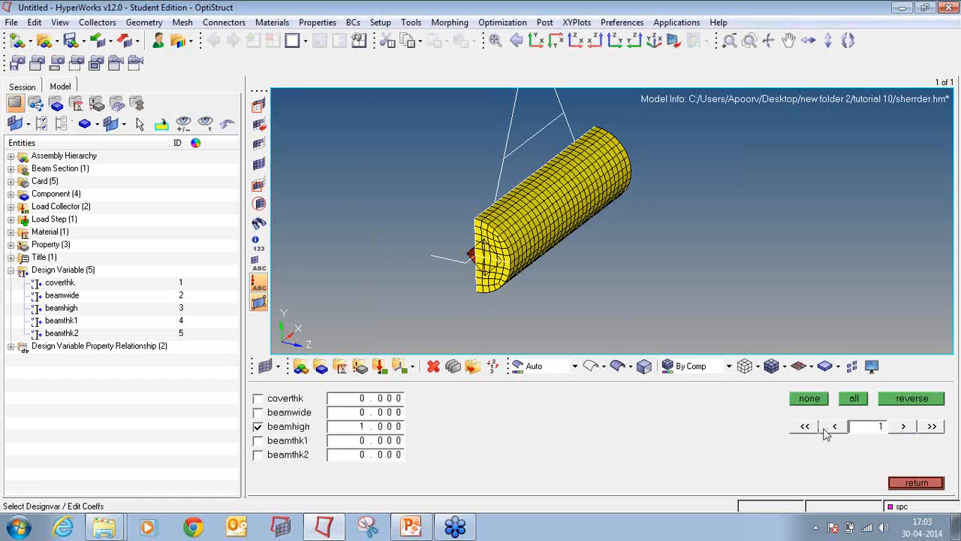
click(916, 483)
click(915, 397)
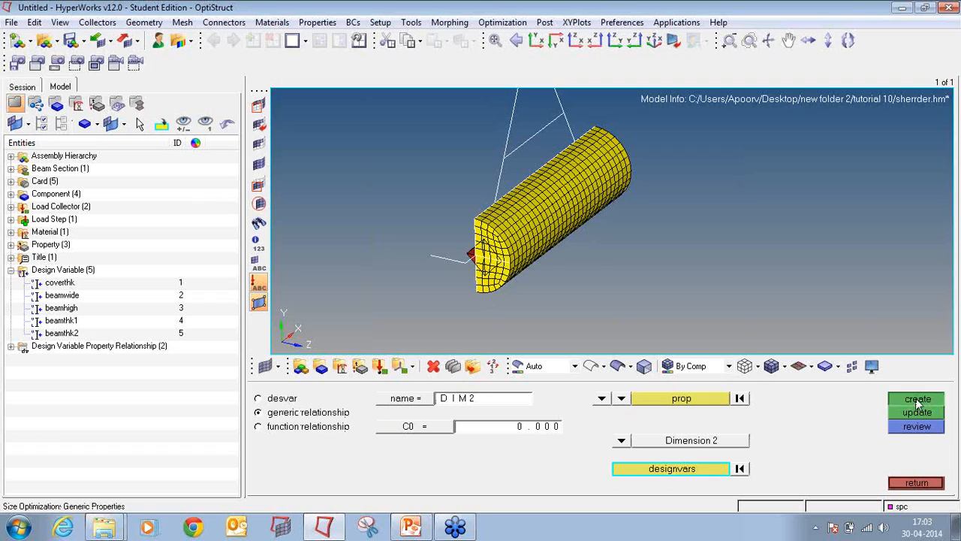
click(12, 346)
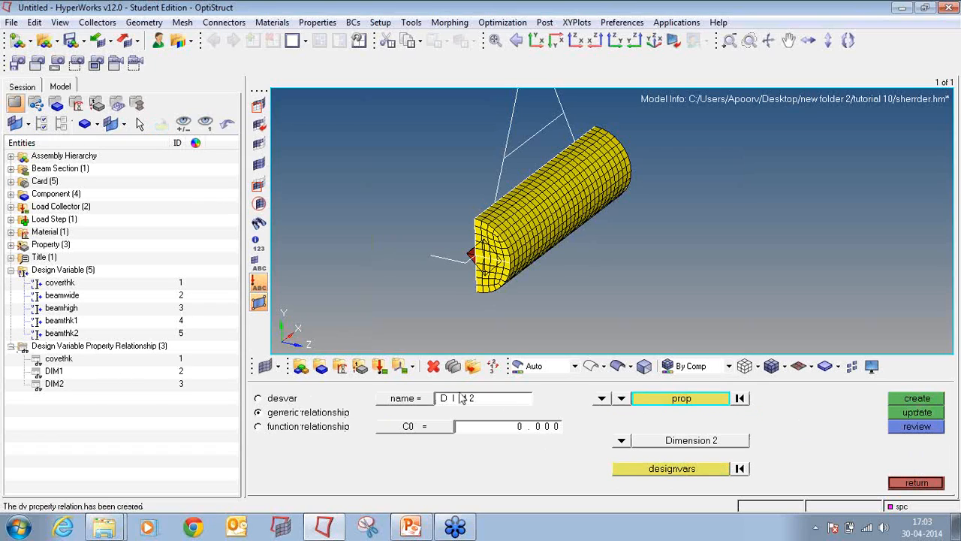
Create a generic relationship named DIM3 linking Dimension 3 of the frame2 property to the beamthk1 design variable.
click(509, 401)
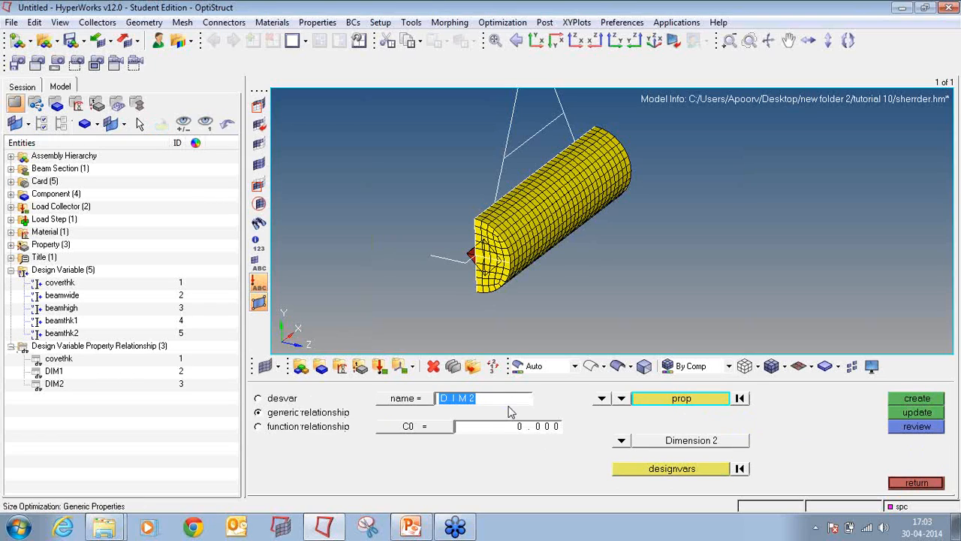
key(Right)
click(669, 400)
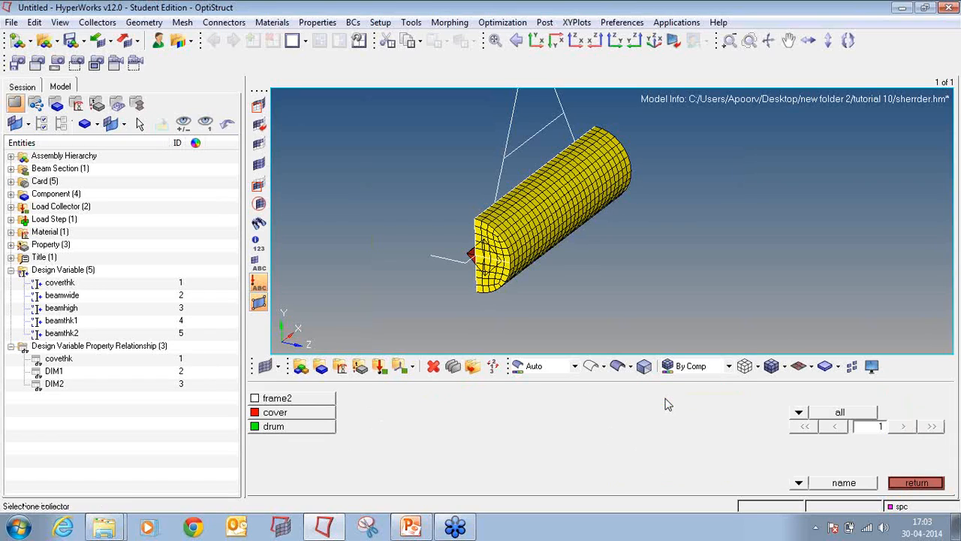
click(300, 408)
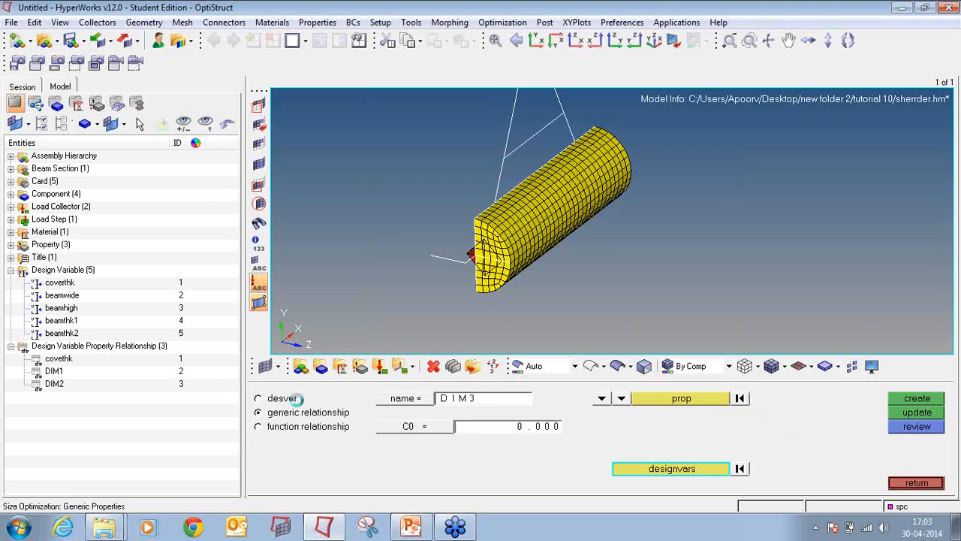
click(623, 444)
click(613, 440)
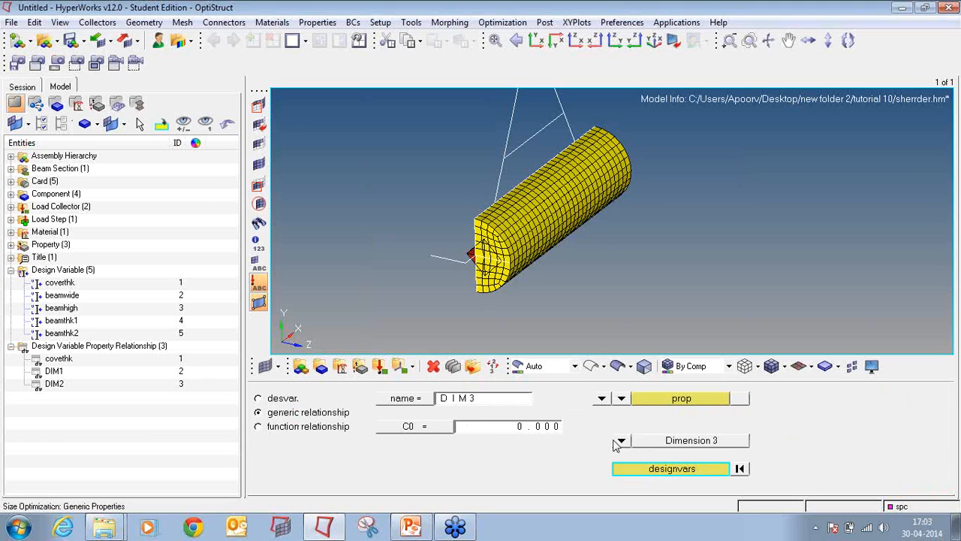
click(638, 469)
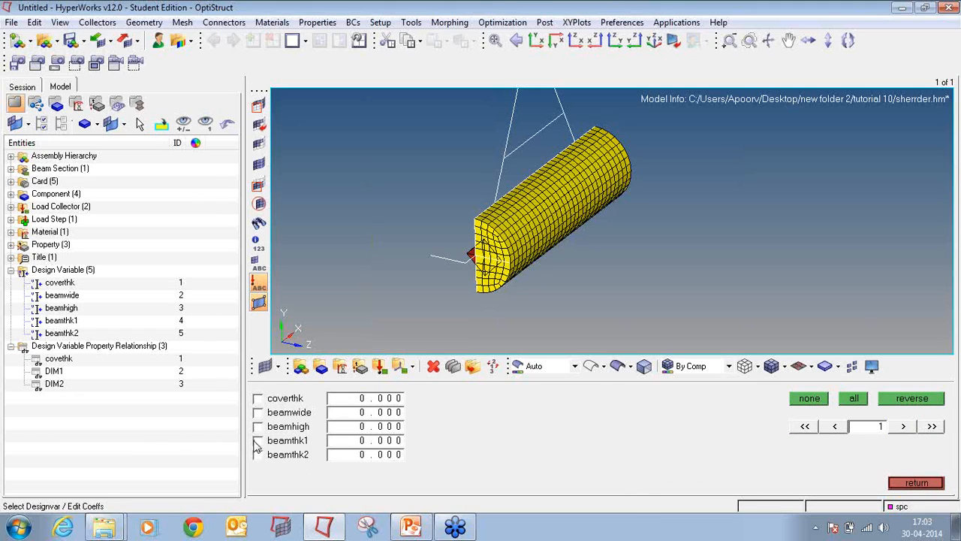
click(258, 454)
click(910, 483)
click(911, 398)
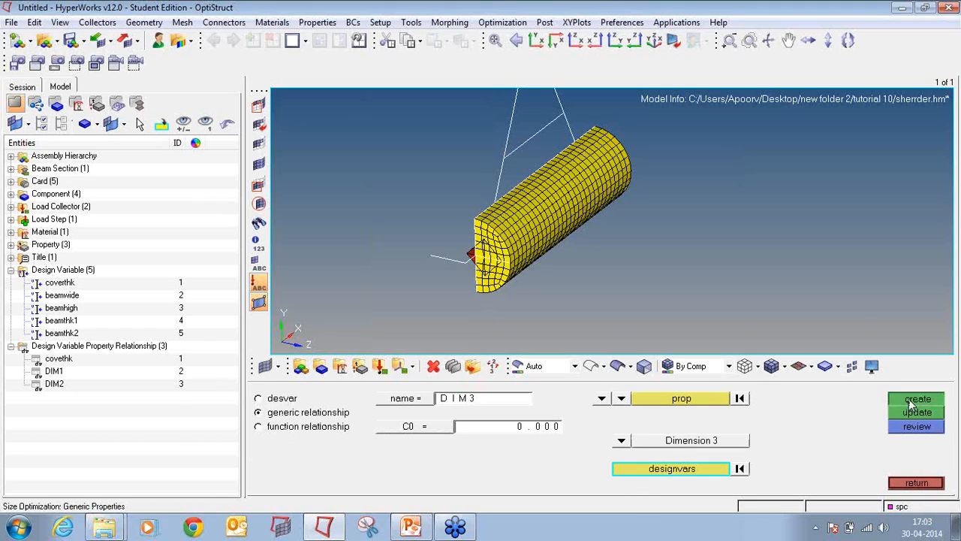
Create a generic relationship named DIM4 linking Dimension 4 of the frame2 property to the beamthk2 design variable.
click(476, 404)
click(476, 408)
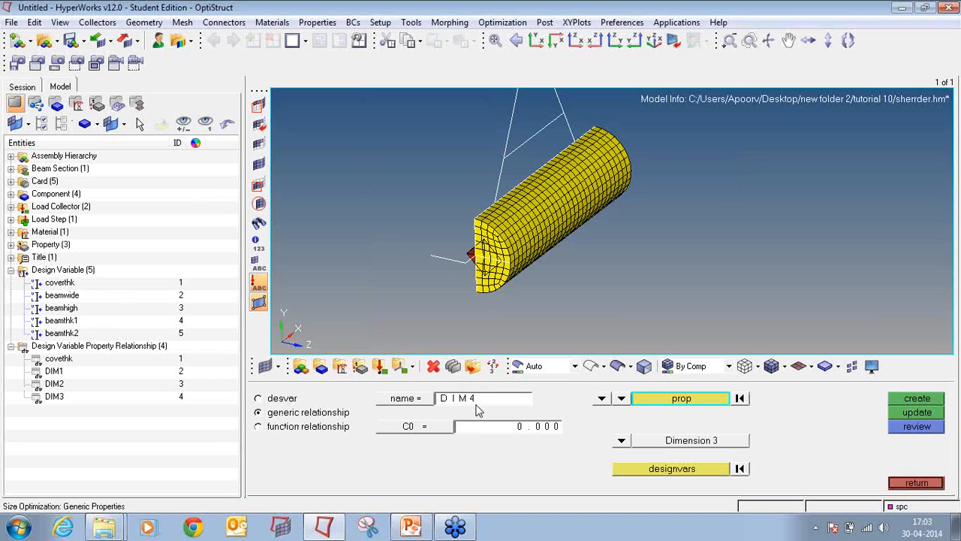
click(643, 406)
click(320, 398)
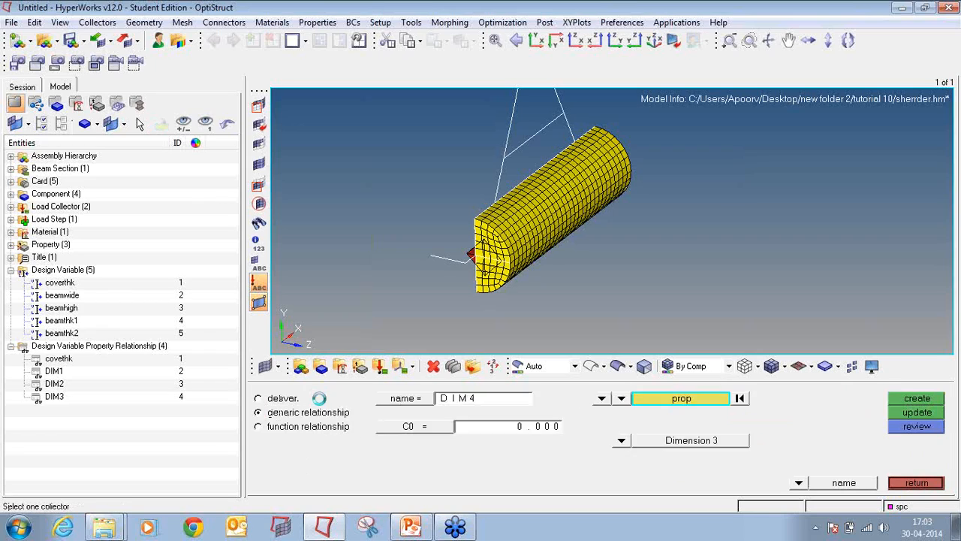
click(632, 443)
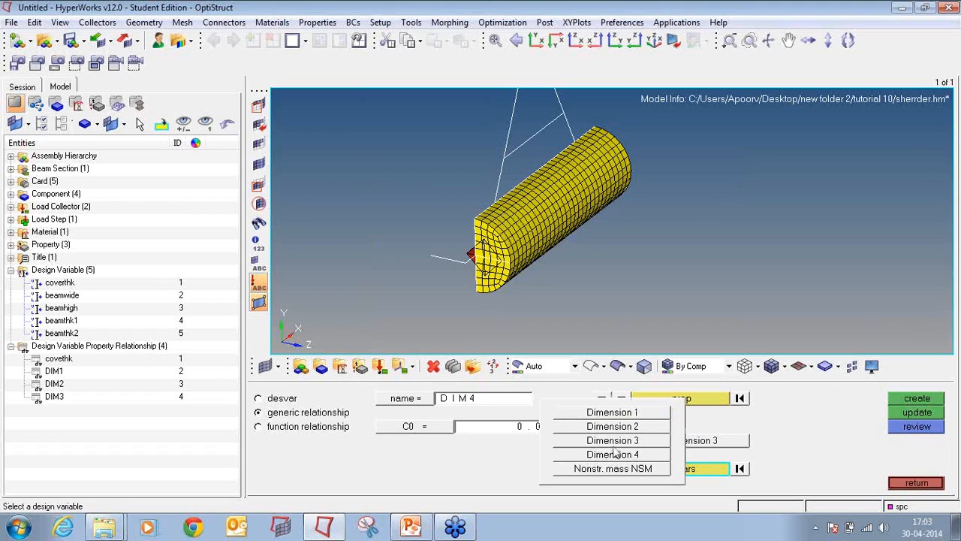
click(614, 454)
click(650, 468)
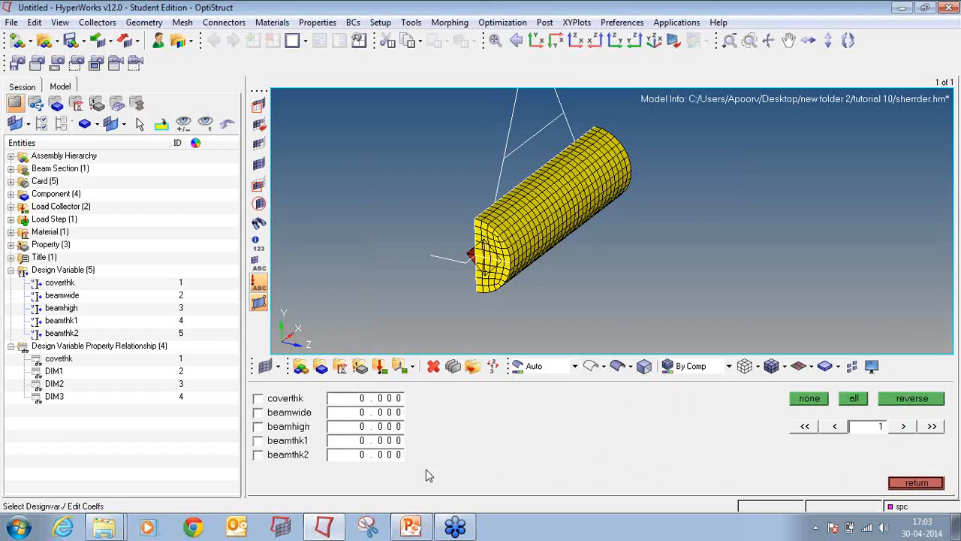
click(288, 460)
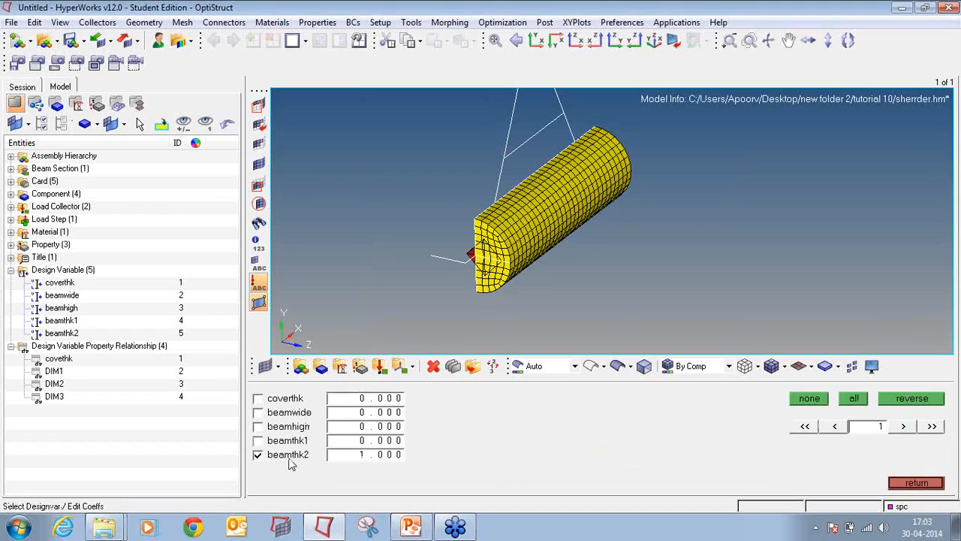
click(916, 483)
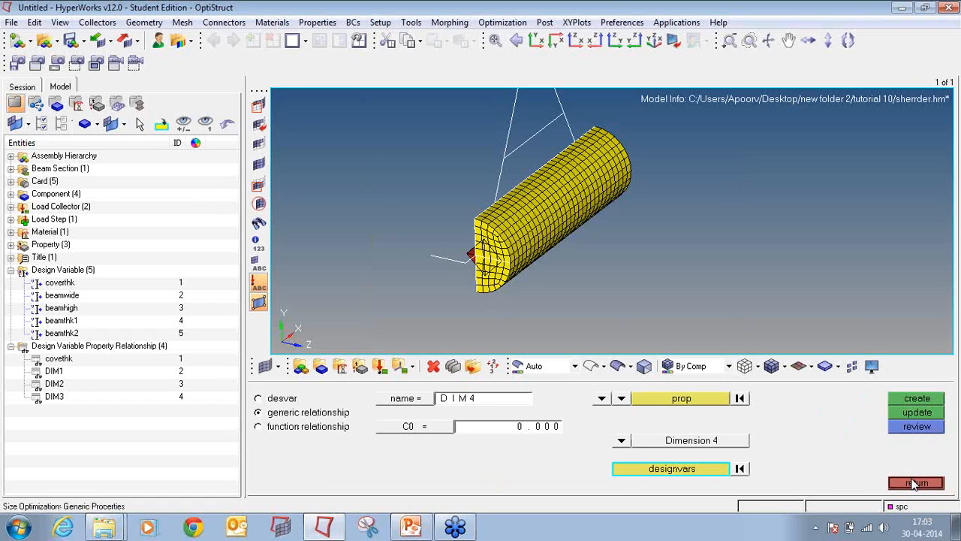
click(915, 399)
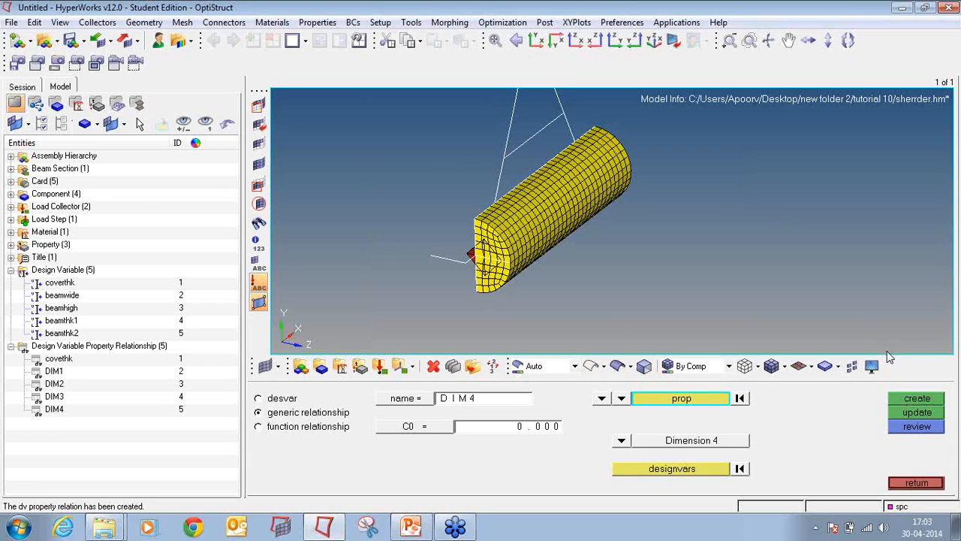
Display the model with 3D element representation and rotate it slightly to show the beam sections.
click(811, 367)
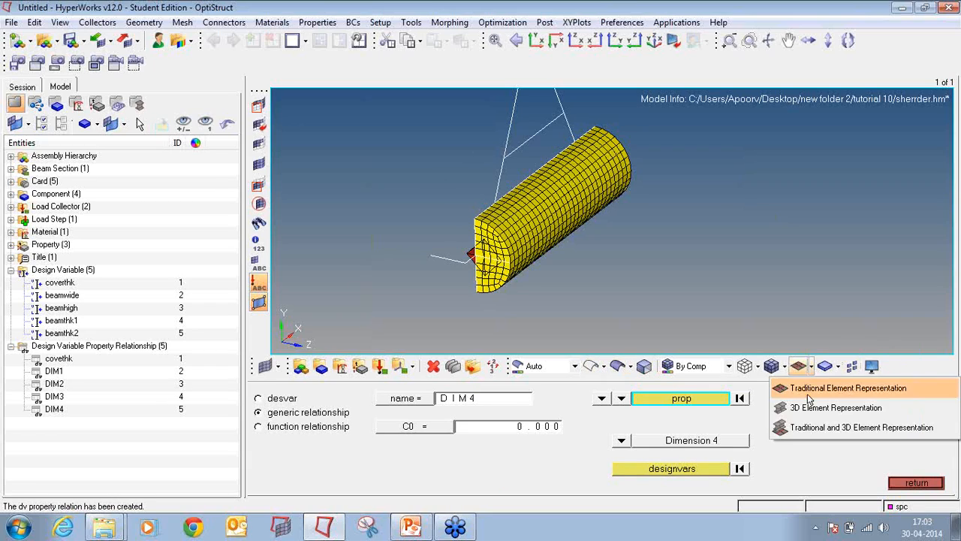
click(808, 409)
ctrl+drag(423, 262, 438, 279)
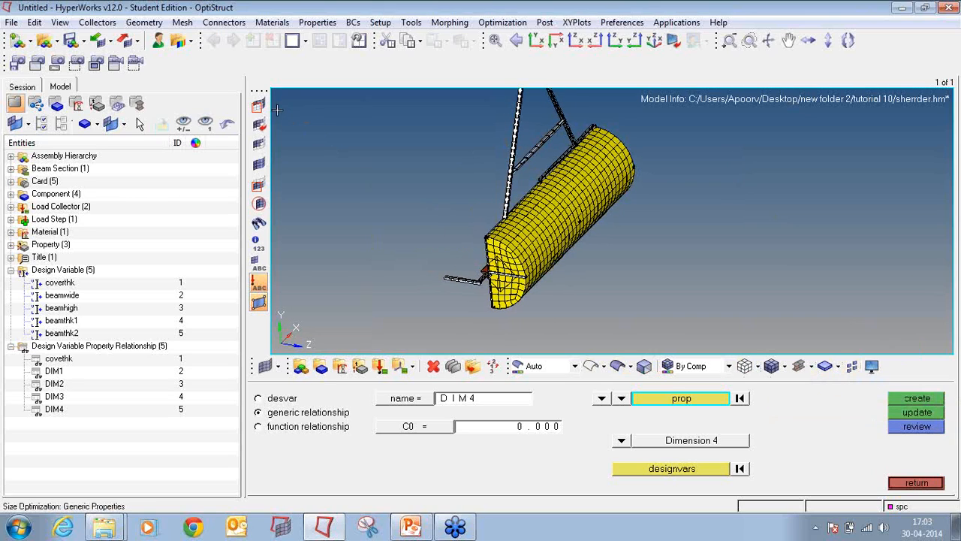
Isolate one beam element on the frame's projecting end arm by masking the rest of the model.
click(259, 104)
scroll(447, 281, up, 4)
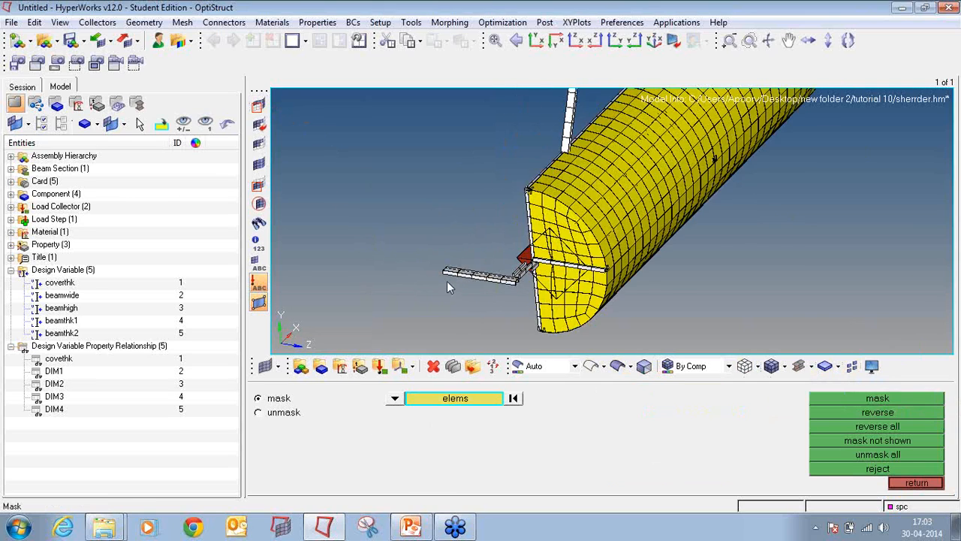
middle_click(452, 278)
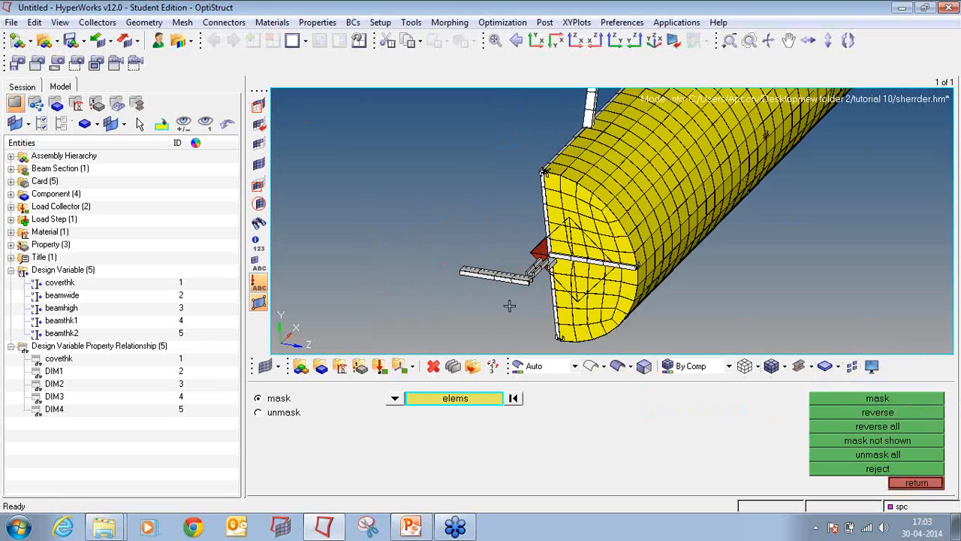
click(892, 454)
click(521, 282)
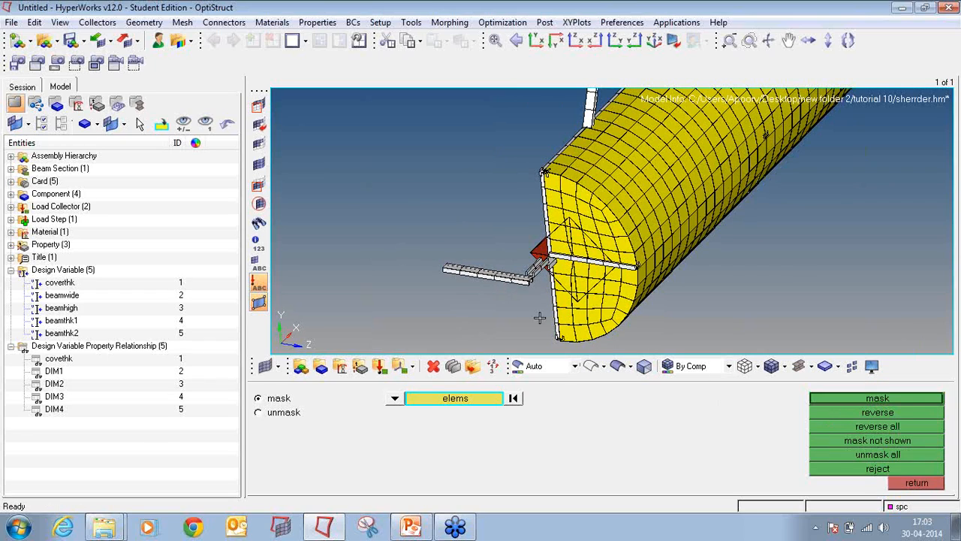
click(814, 400)
click(831, 414)
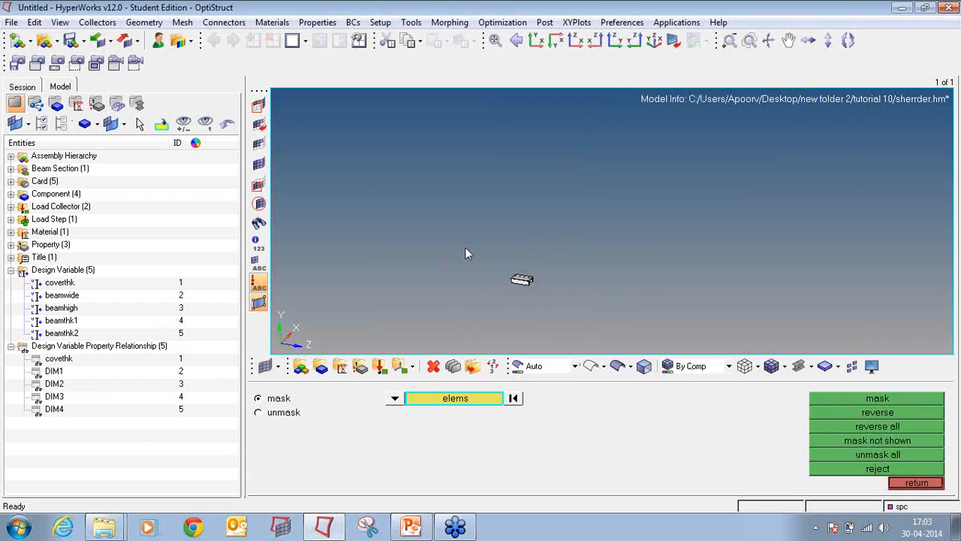
Examine the isolated beam element's channel cross section end-on, and leave the masking and optimization panels.
ctrl+scroll(496, 300, up, 5)
ctrl+scroll(555, 242, up, 3)
ctrl+drag(744, 149, 537, 151)
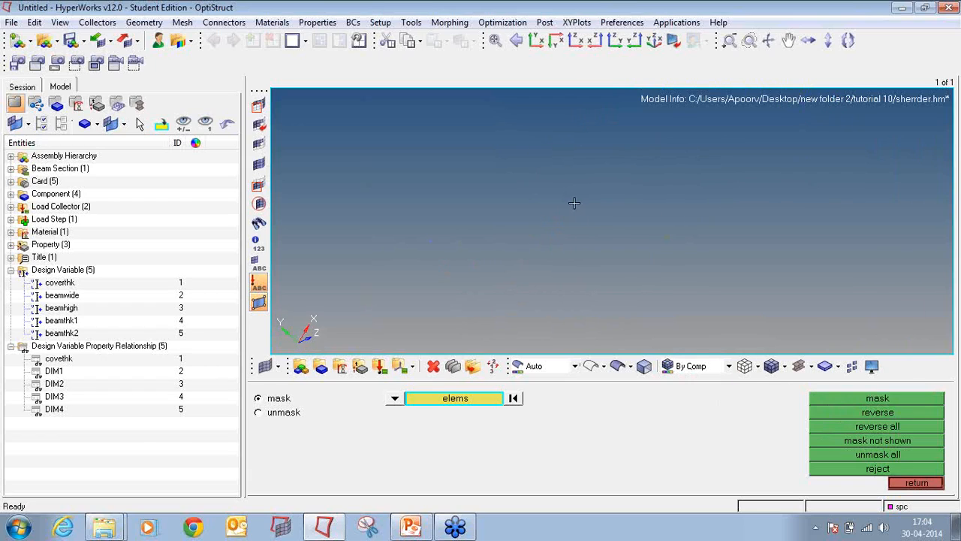
ctrl+scroll(575, 202, down, 5)
ctrl+scroll(694, 249, down, 3)
ctrl+scroll(800, 279, up, 6)
ctrl+scroll(642, 212, up, 4)
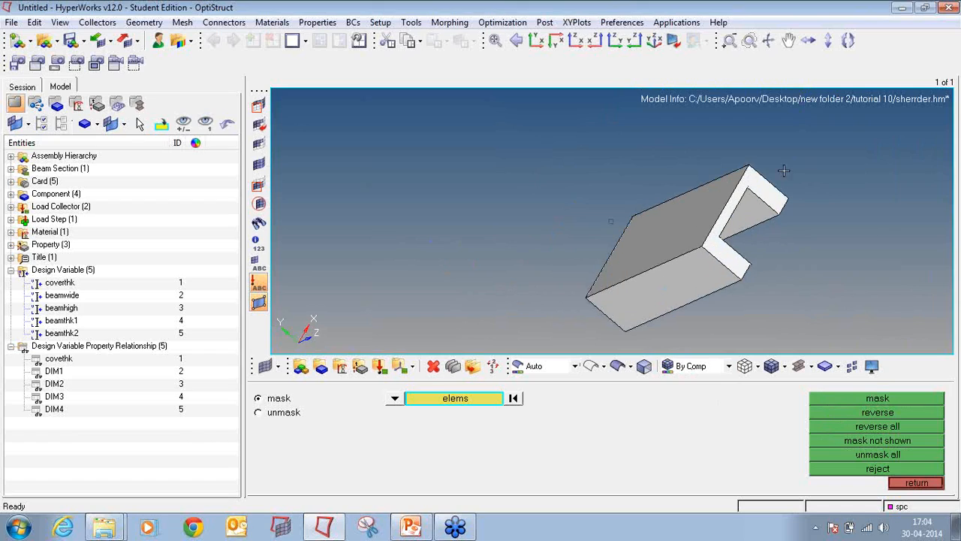
ctrl+drag(785, 170, 808, 200)
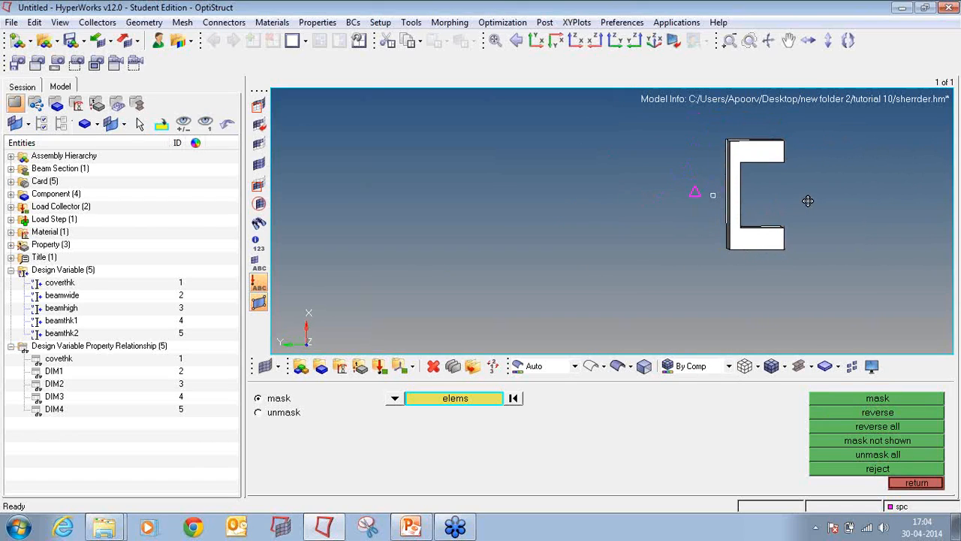
ctrl+right_drag(808, 201, 767, 208)
ctrl+scroll(782, 191, up, 1)
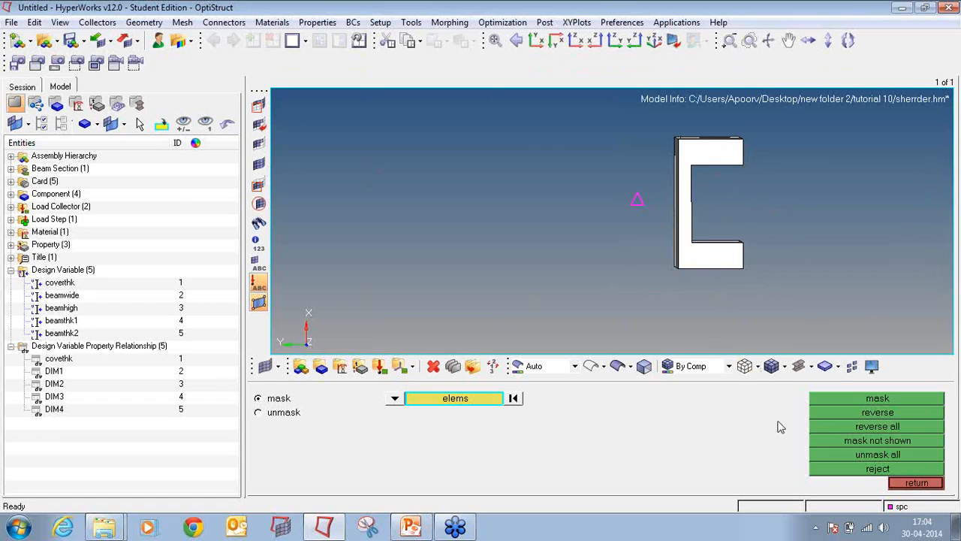
click(936, 487)
click(933, 485)
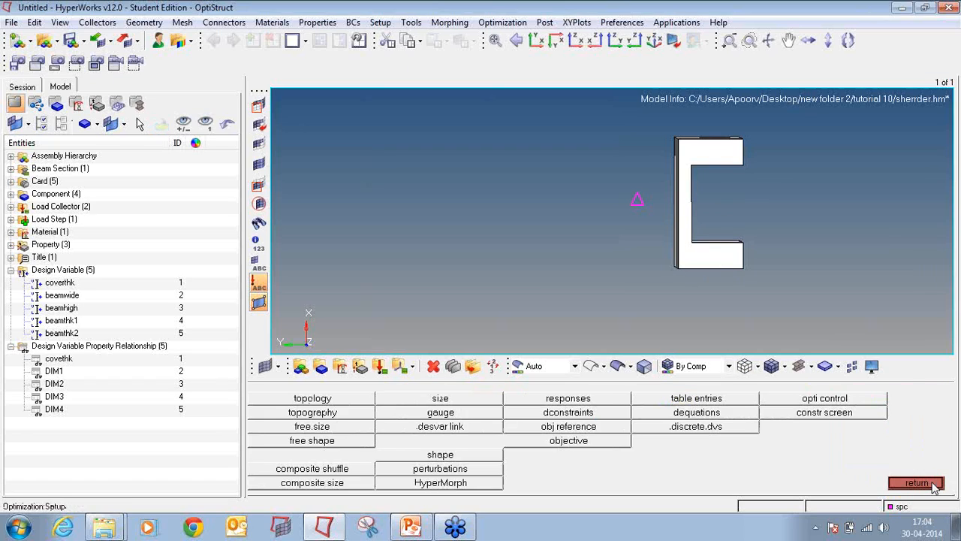
click(933, 485)
click(898, 414)
click(614, 428)
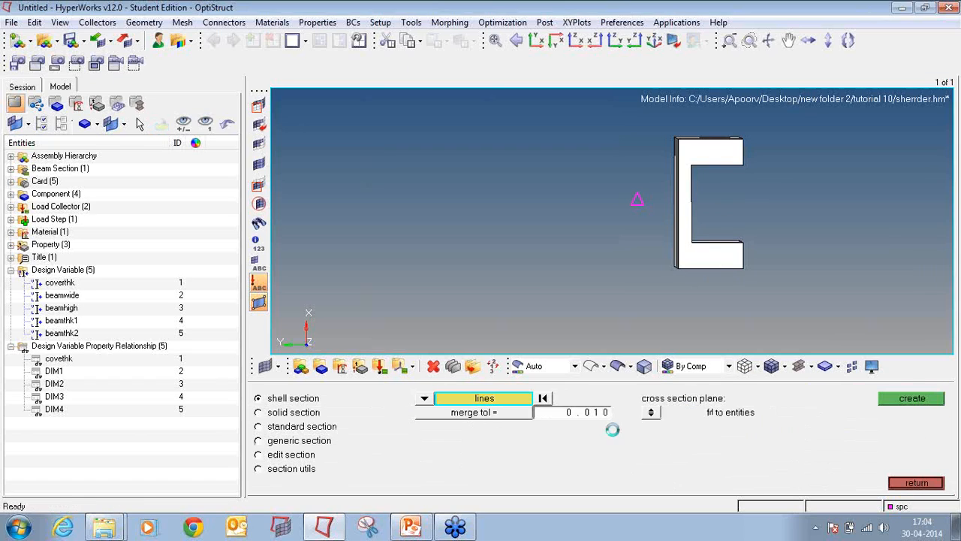
click(940, 486)
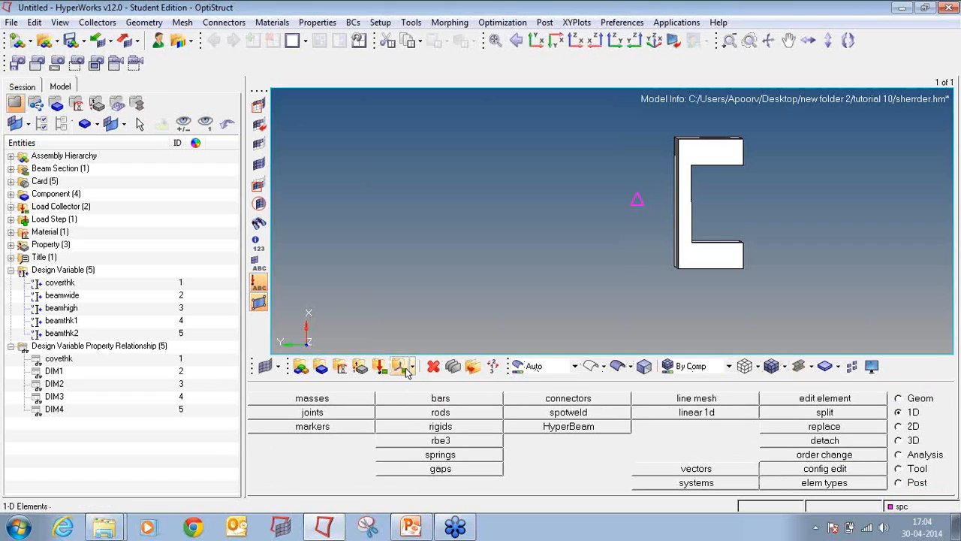
Review the card image of the frame2 property, including its PBARL section type and dimensions, and close it.
click(361, 368)
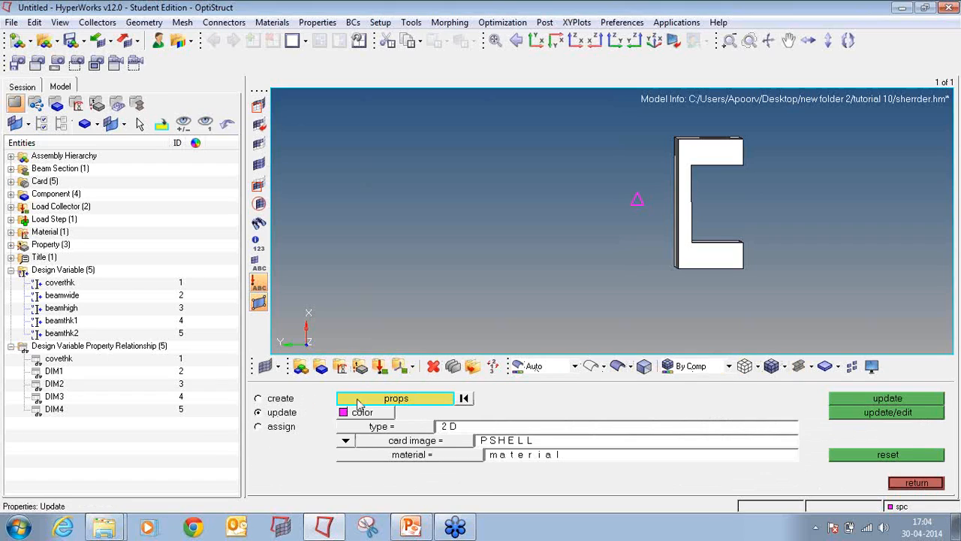
click(359, 399)
click(291, 398)
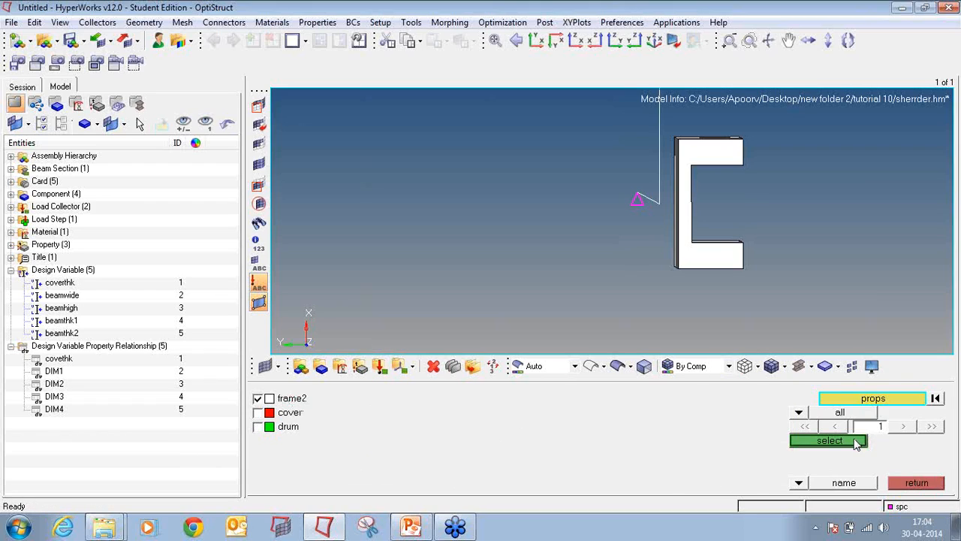
click(829, 441)
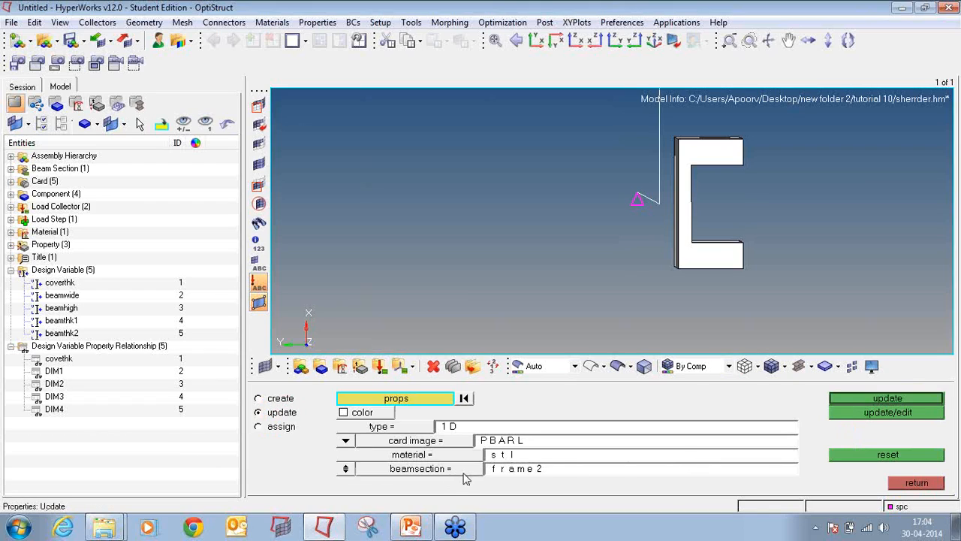
click(863, 415)
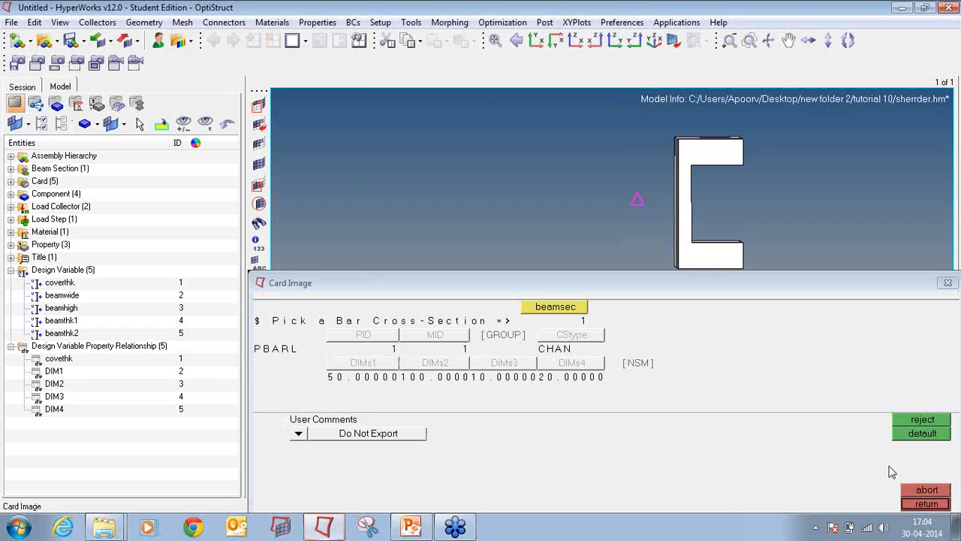
click(925, 505)
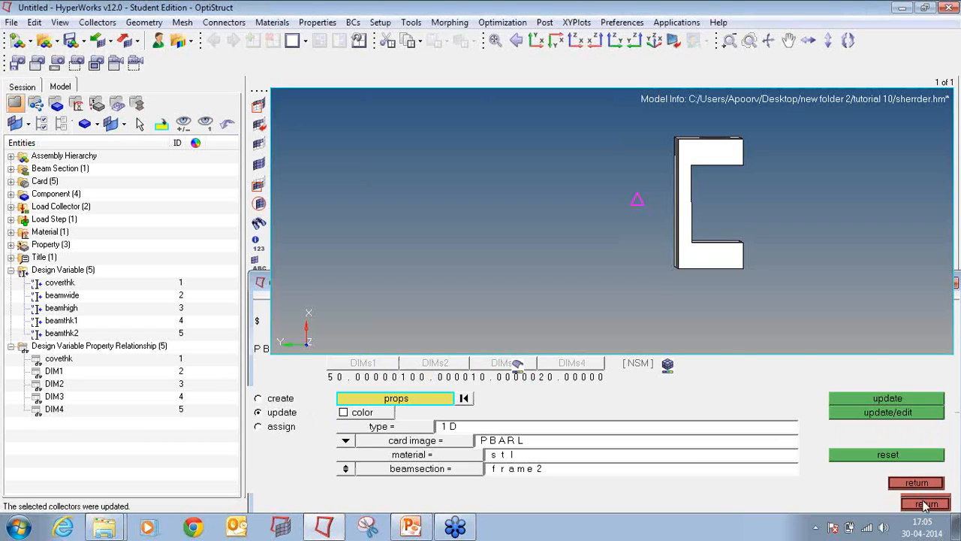
click(923, 499)
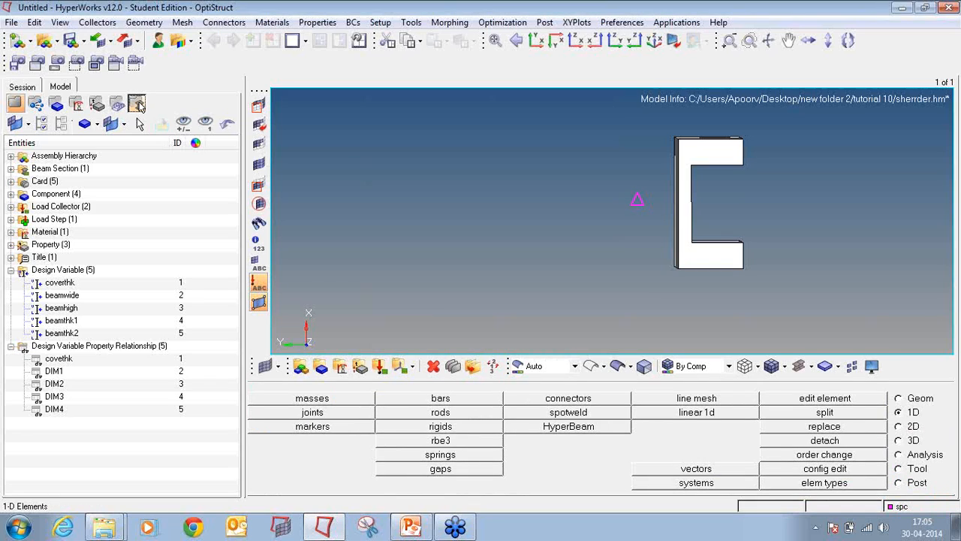
Inspect the frame2 channel section's DIM1 to DIM4 in HyperBeam view, and return to the model.
click(137, 104)
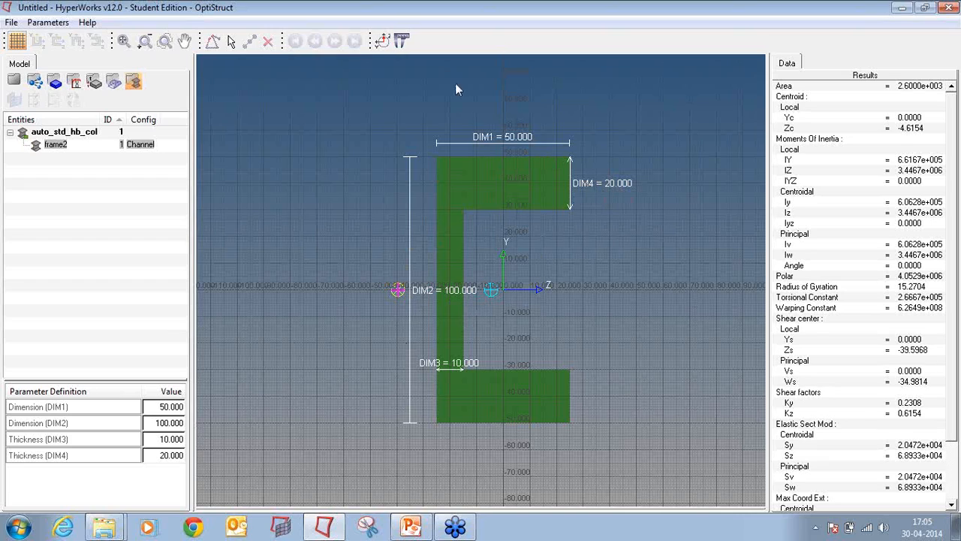
click(12, 82)
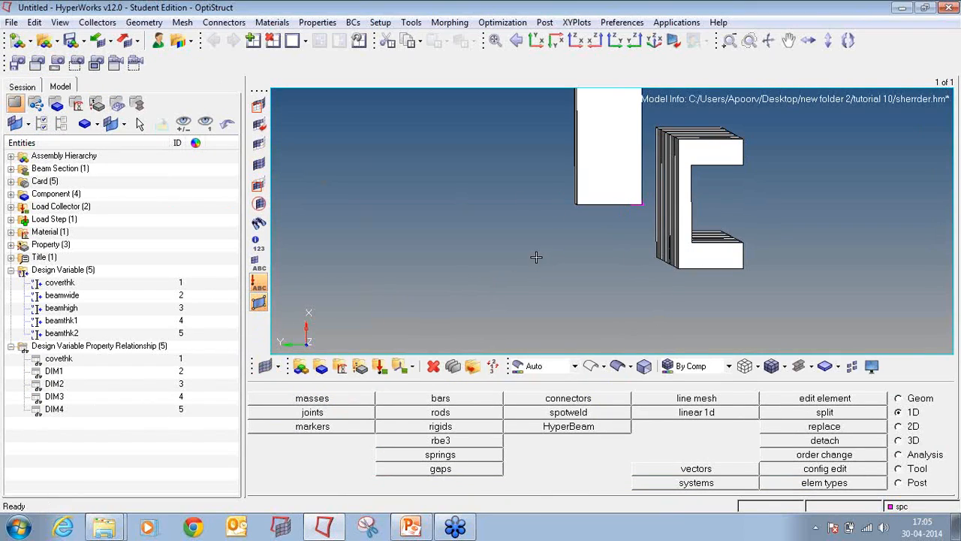
Bring the full model back into view and display it with traditional 1D element representation.
ctrl+scroll(539, 246, down, 15)
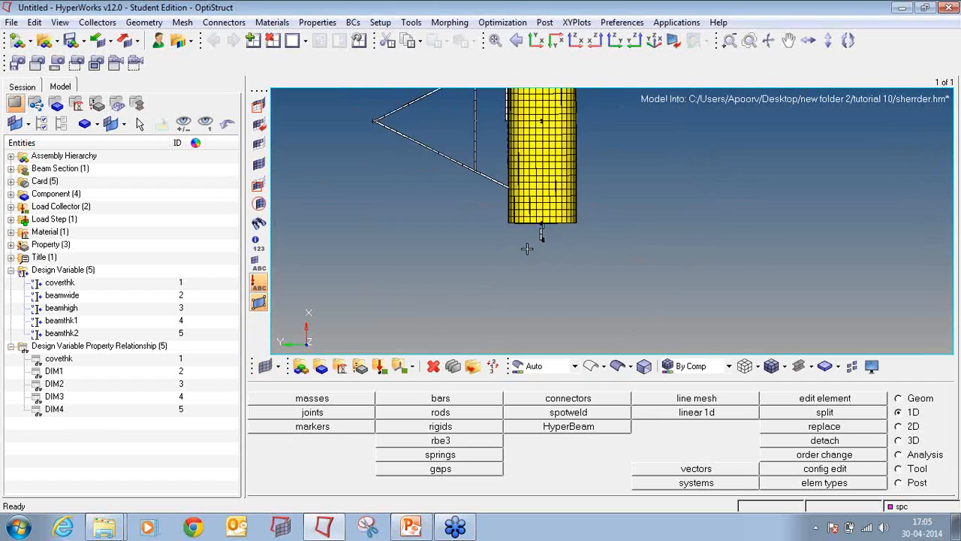
ctrl+scroll(526, 250, down, 6)
ctrl+drag(525, 263, 474, 274)
ctrl+scroll(556, 241, up, 5)
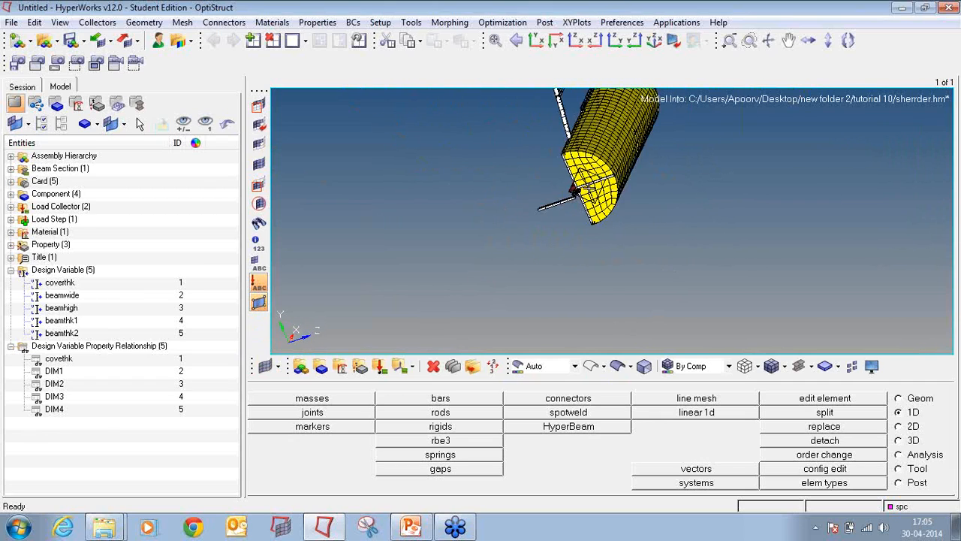
ctrl+scroll(589, 188, up, 5)
ctrl+right_drag(606, 231, 606, 245)
ctrl+drag(606, 246, 519, 242)
ctrl+right_drag(519, 243, 675, 241)
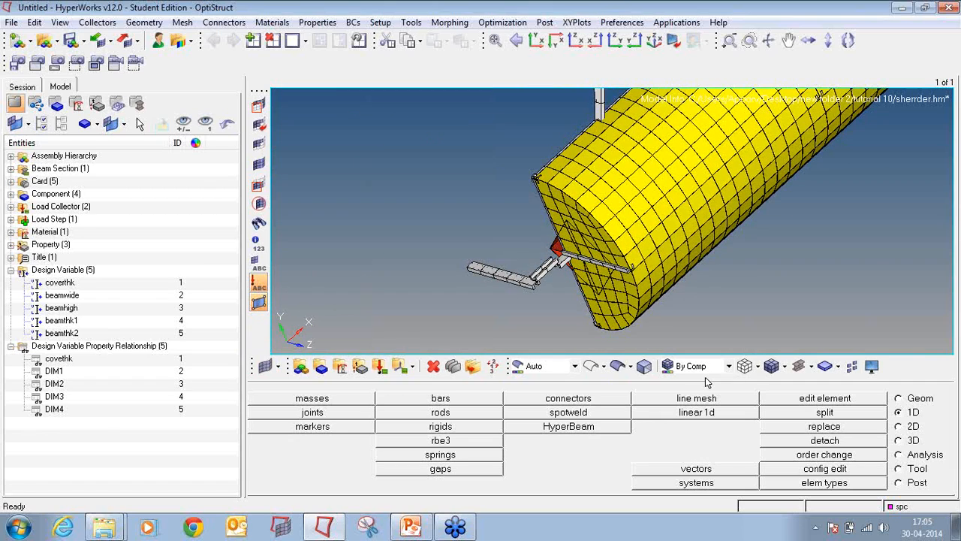
click(811, 366)
click(803, 381)
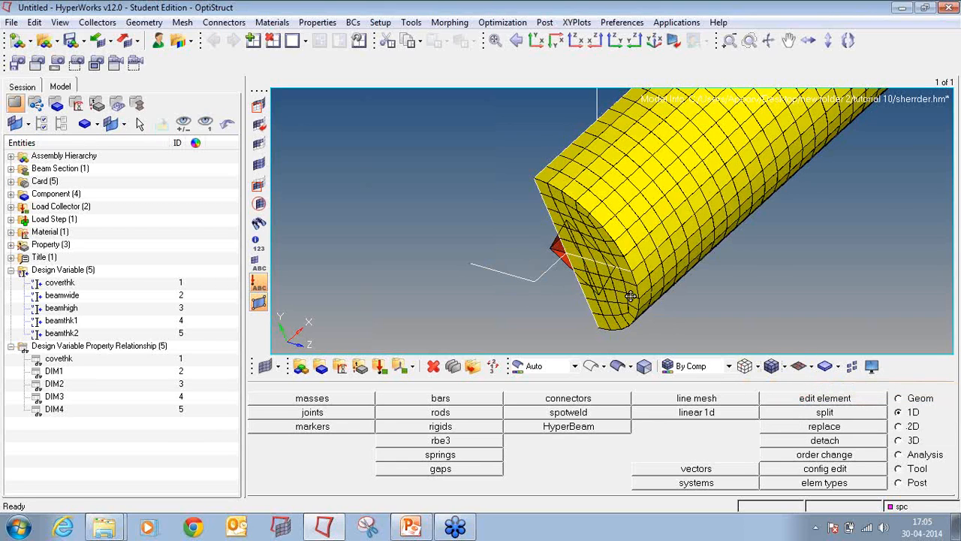
ctrl+scroll(631, 296, down, 5)
ctrl+drag(624, 293, 587, 236)
ctrl+scroll(586, 237, up, 5)
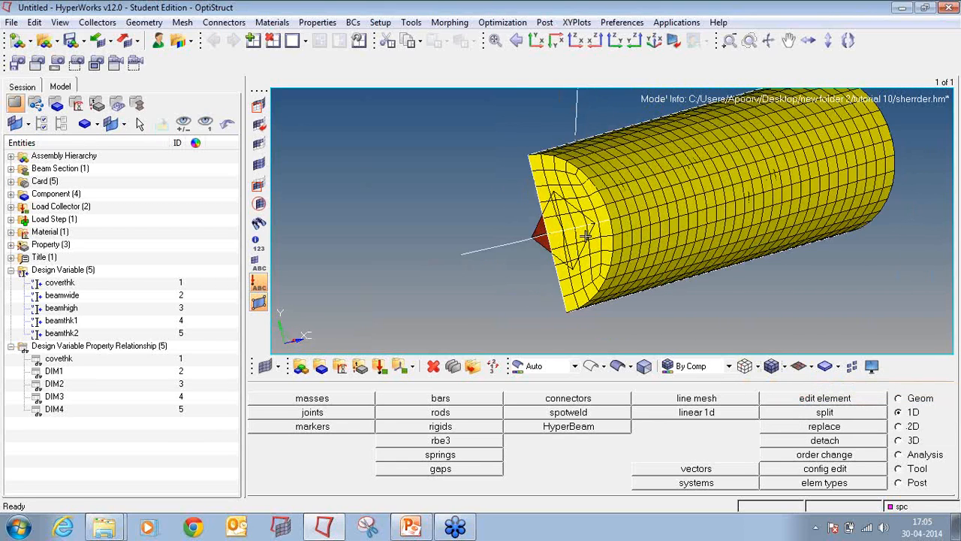
ctrl+scroll(586, 236, down, 3)
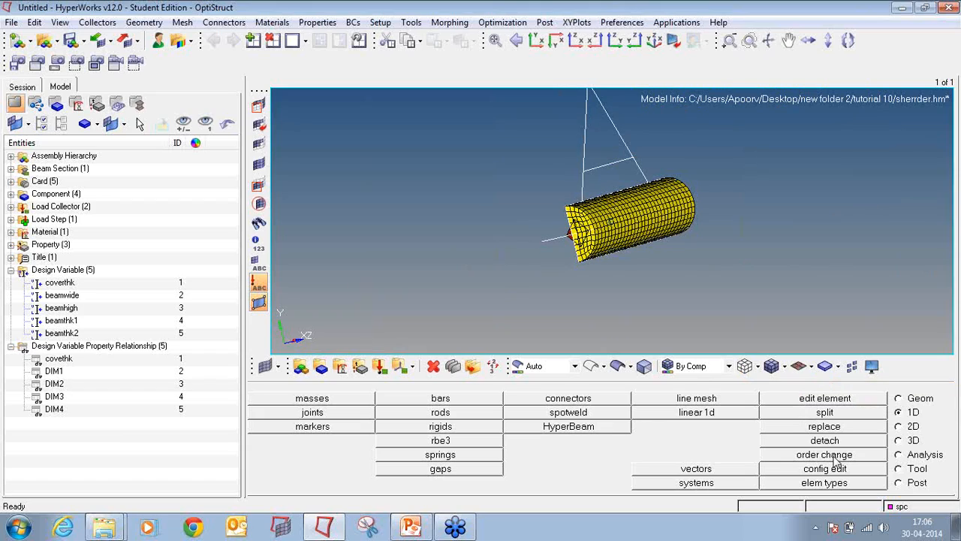
Create an optimization response named mass, of type mass, for the total model.
click(898, 455)
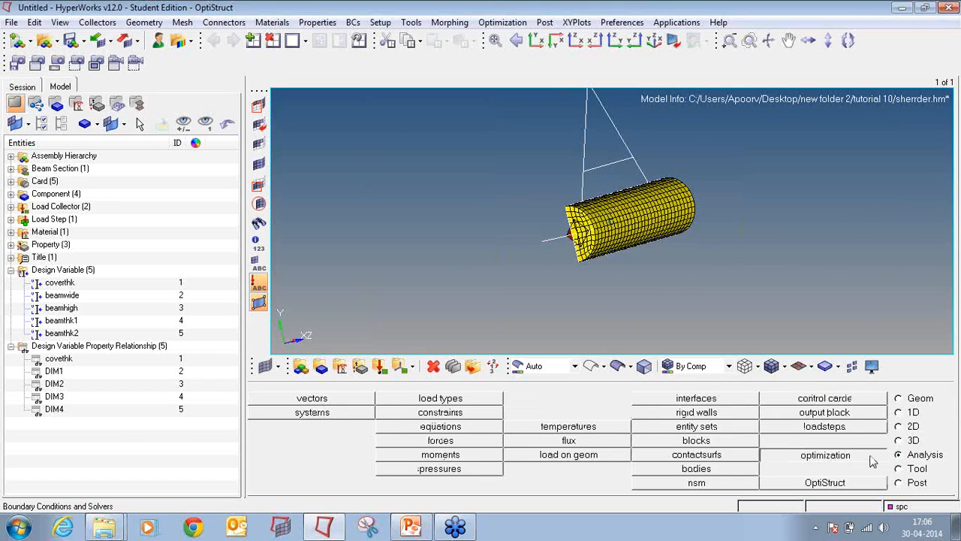
click(871, 461)
click(603, 399)
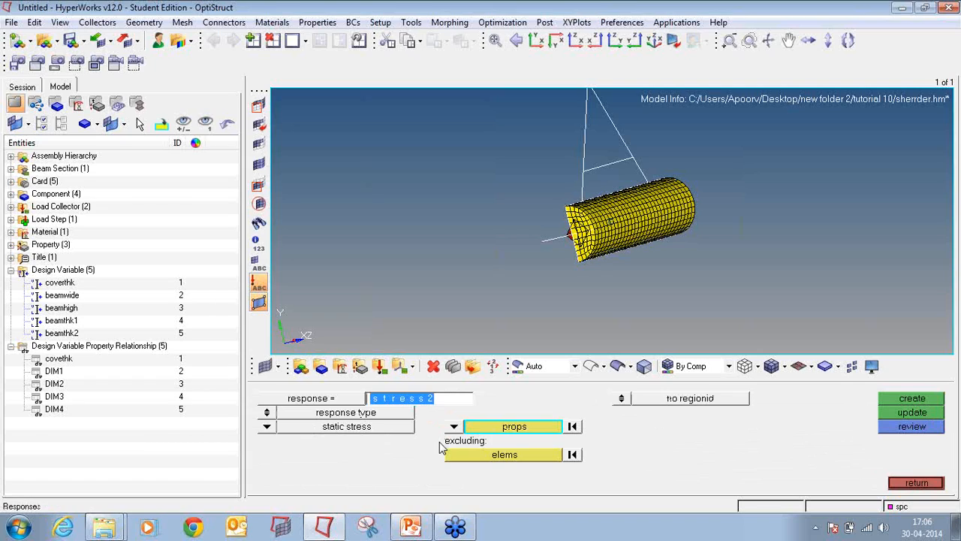
text(mas)
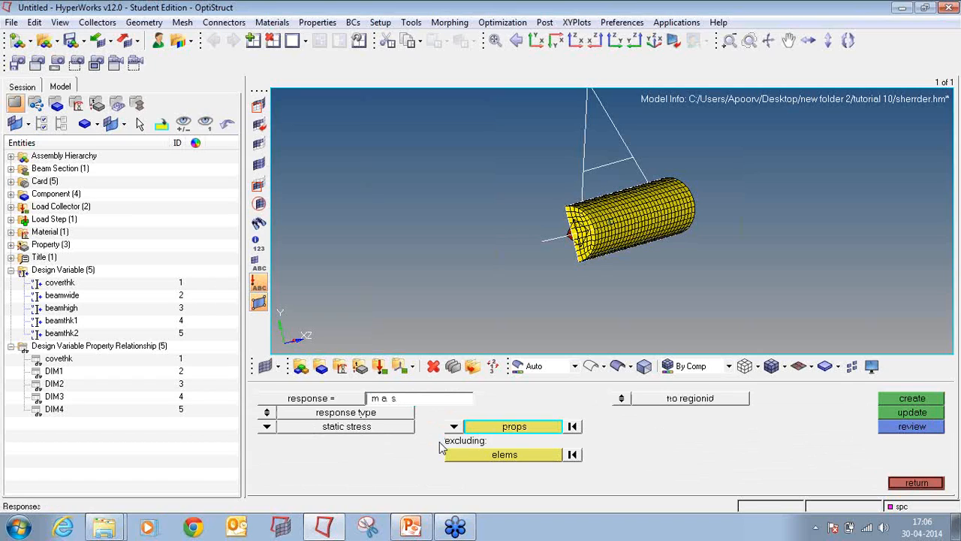
click(433, 404)
text(m)
click(267, 426)
click(356, 410)
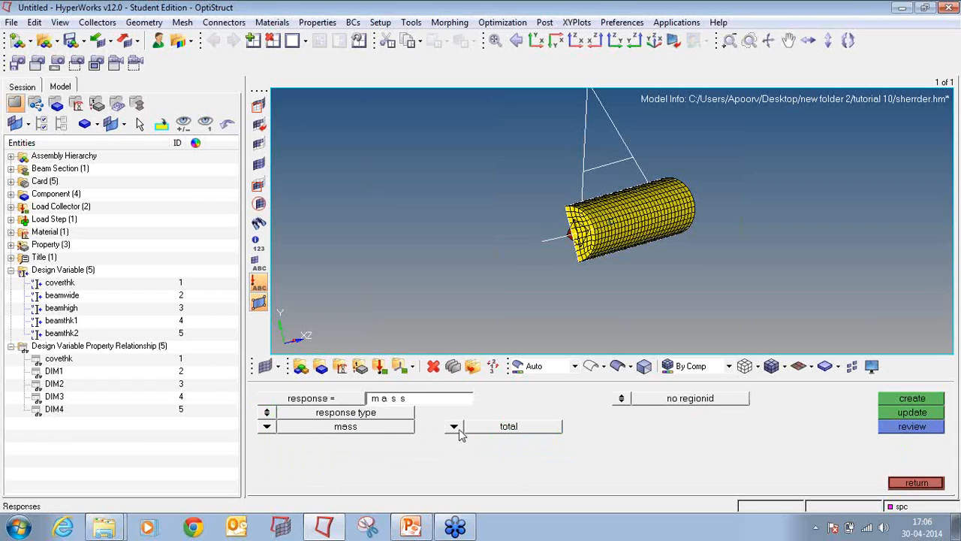
click(931, 401)
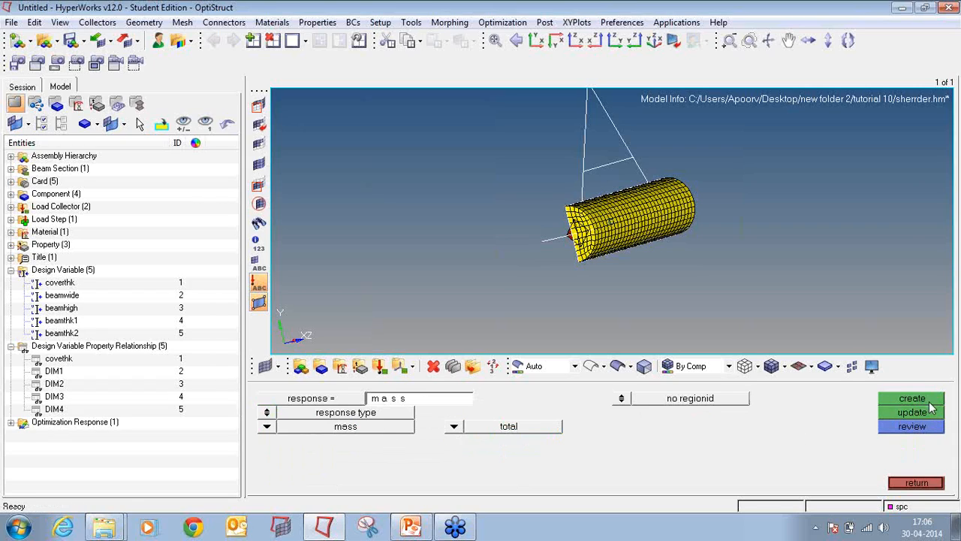
Create a frequency response named f3 for mode number 3, and expand the optimization responses in the model tree.
click(470, 400)
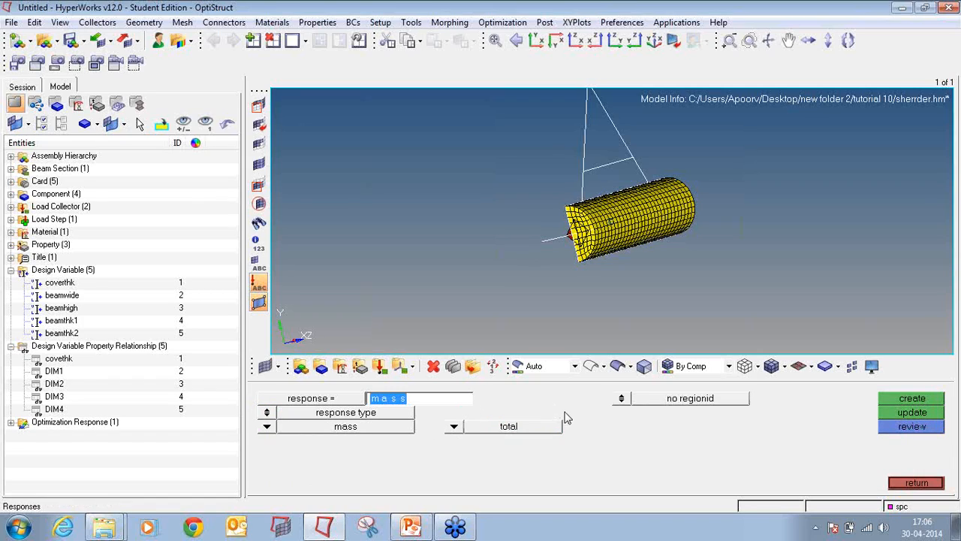
text(t3)
click(268, 427)
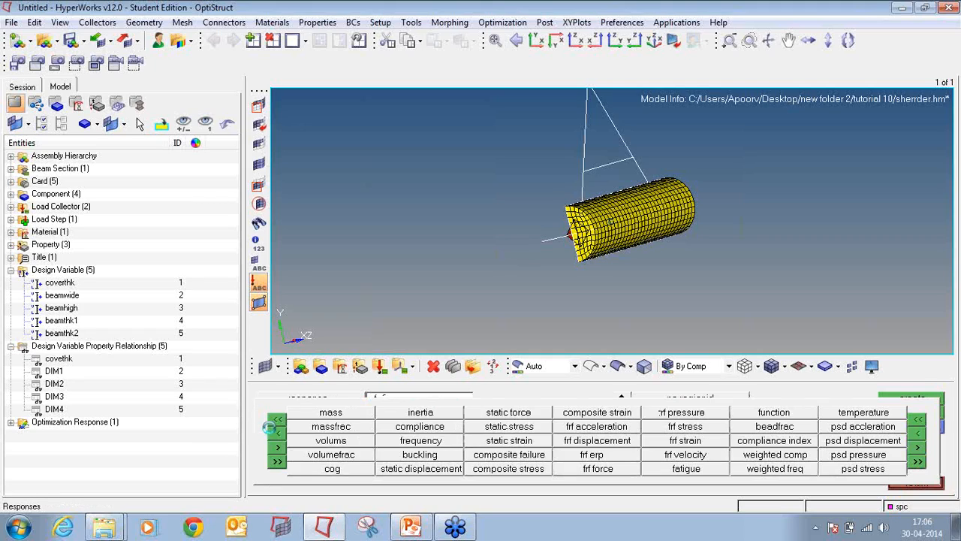
click(422, 440)
click(642, 432)
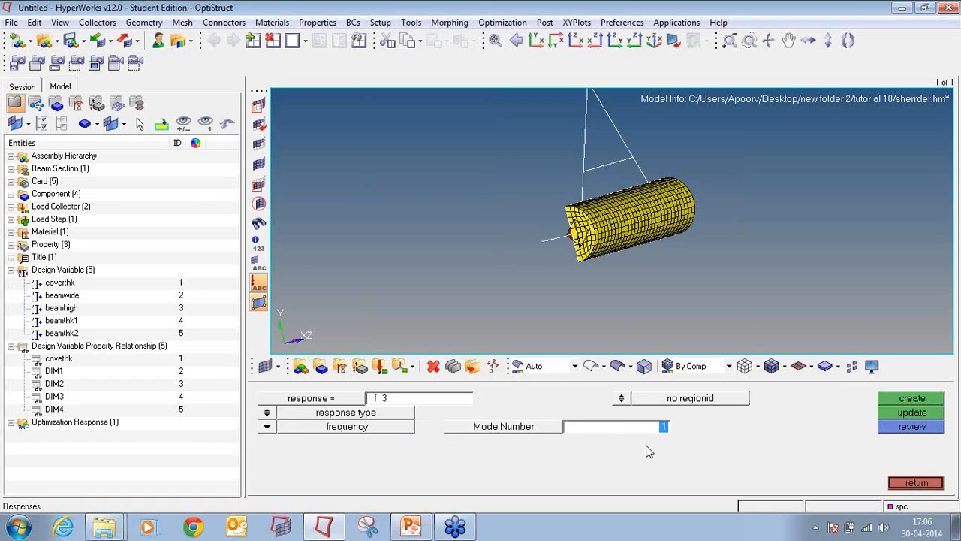
text(3)
click(922, 400)
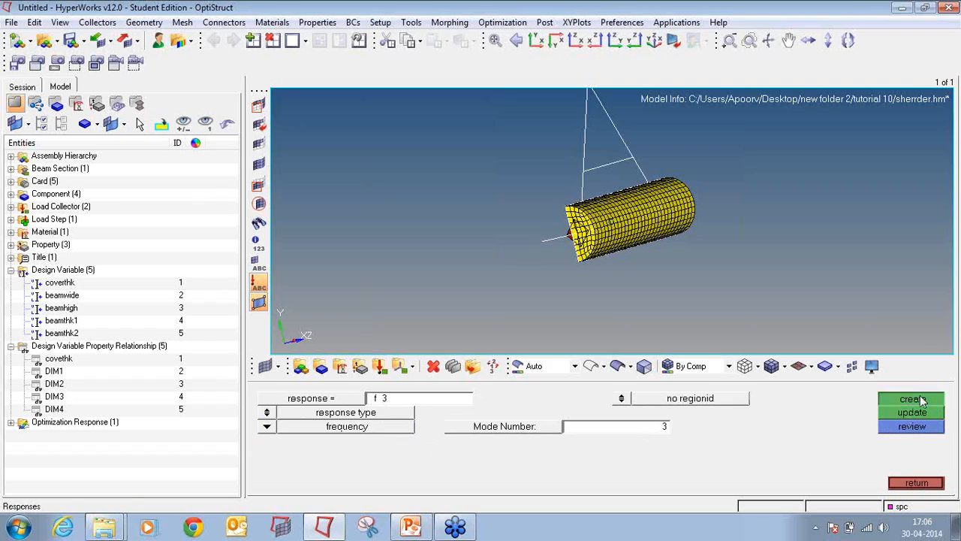
click(11, 423)
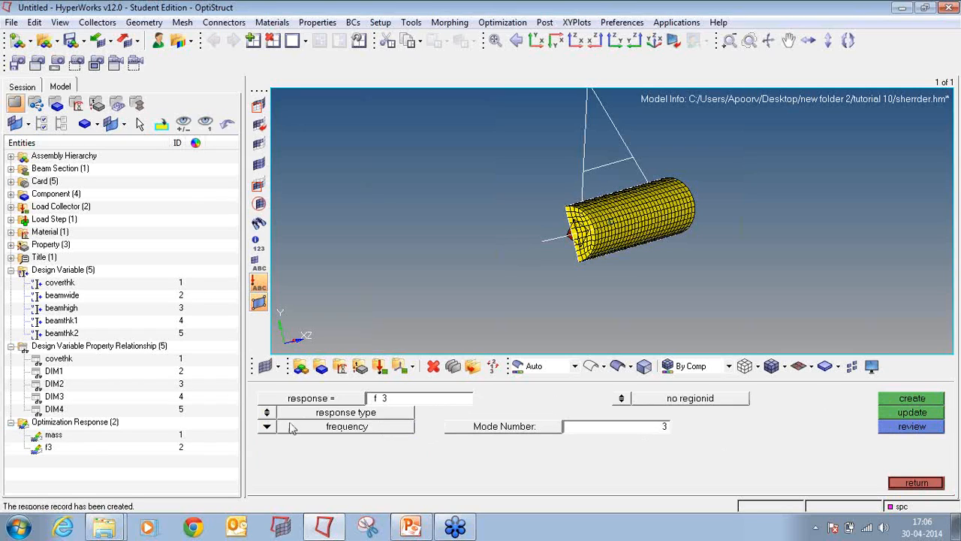
Create a frequency response named f4 for mode number 4, and close the responses panel.
click(442, 402)
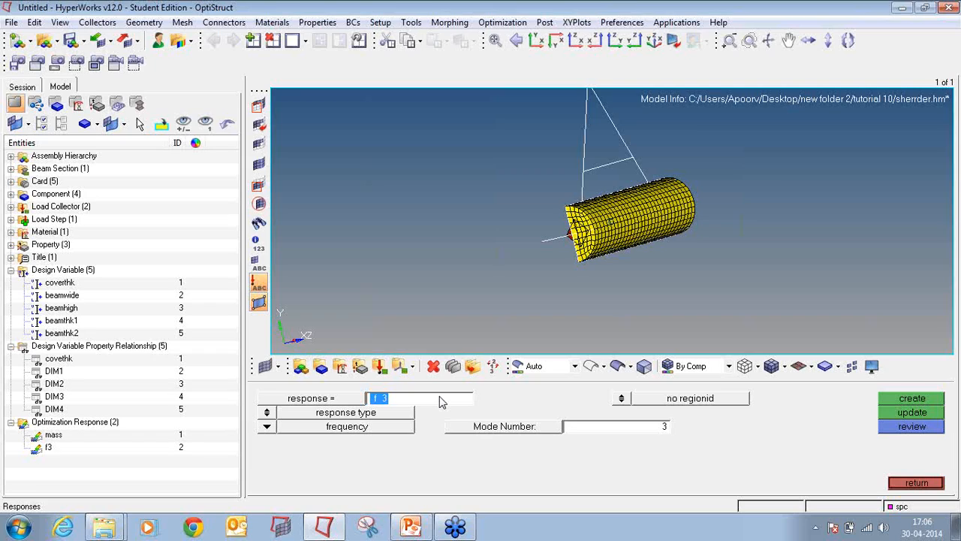
click(441, 402)
key(BackSpace)
text(4)
click(623, 425)
text(4)
click(912, 399)
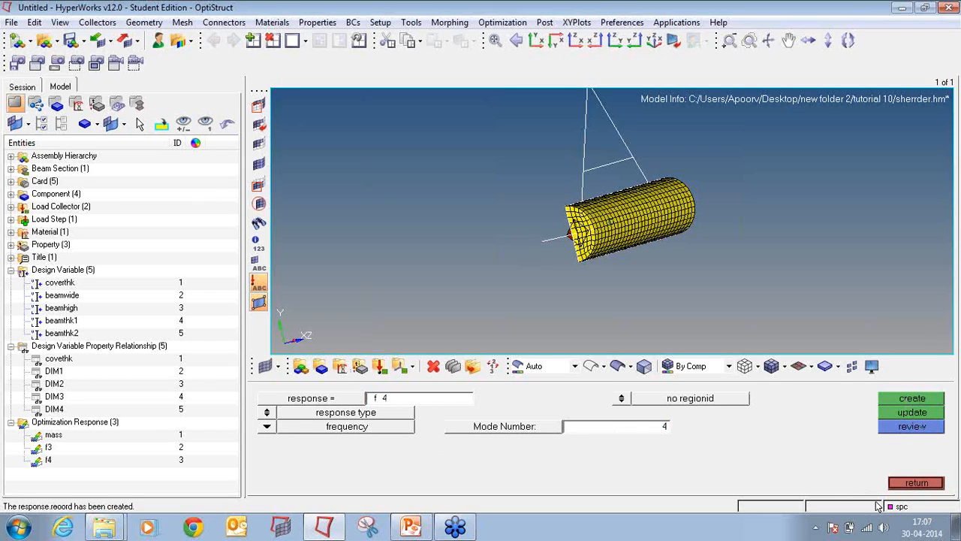
click(924, 483)
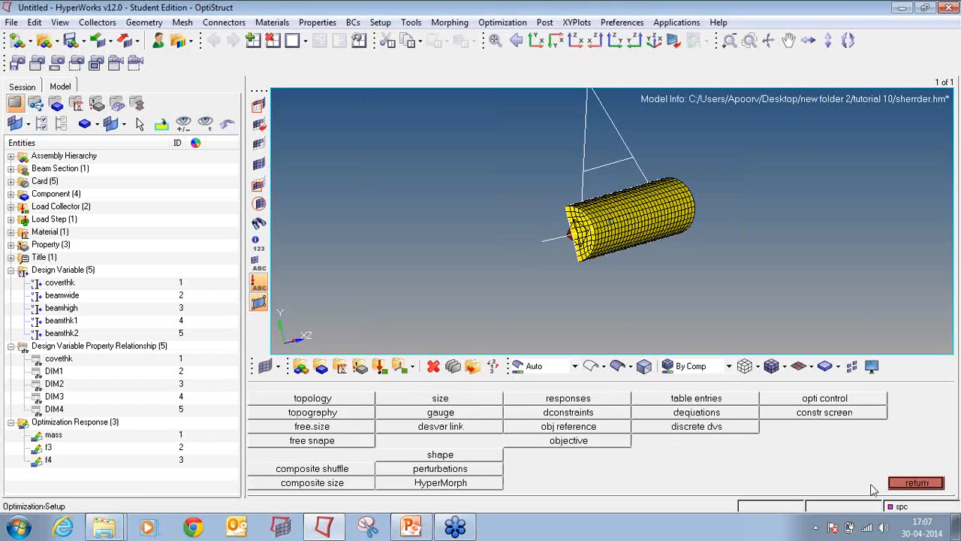
Create an optimization constraint named c_f3 with a lower bound of 6.000 on response f3 for load step ld1.
click(559, 413)
click(934, 489)
click(596, 421)
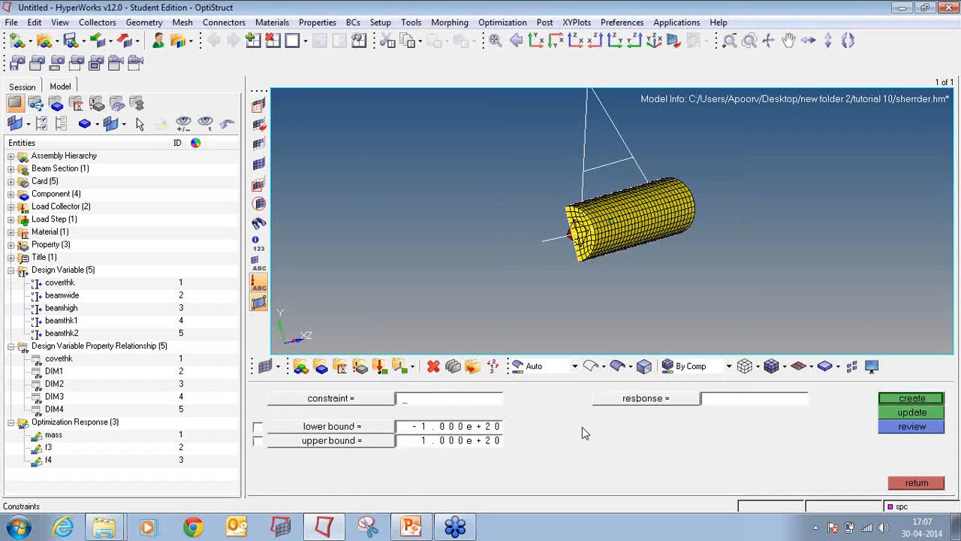
text(c_f3)
click(257, 426)
click(449, 427)
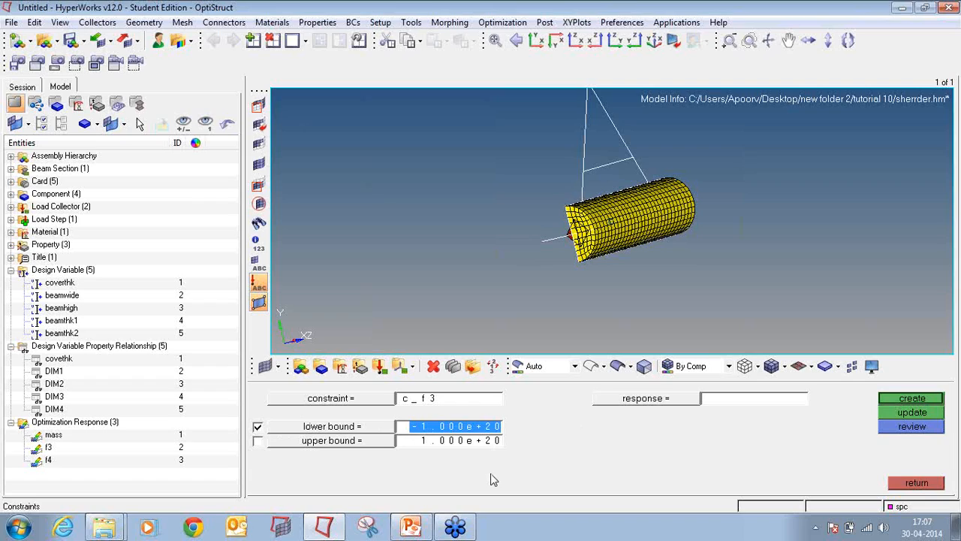
key(BackSpace)
text(6.000)
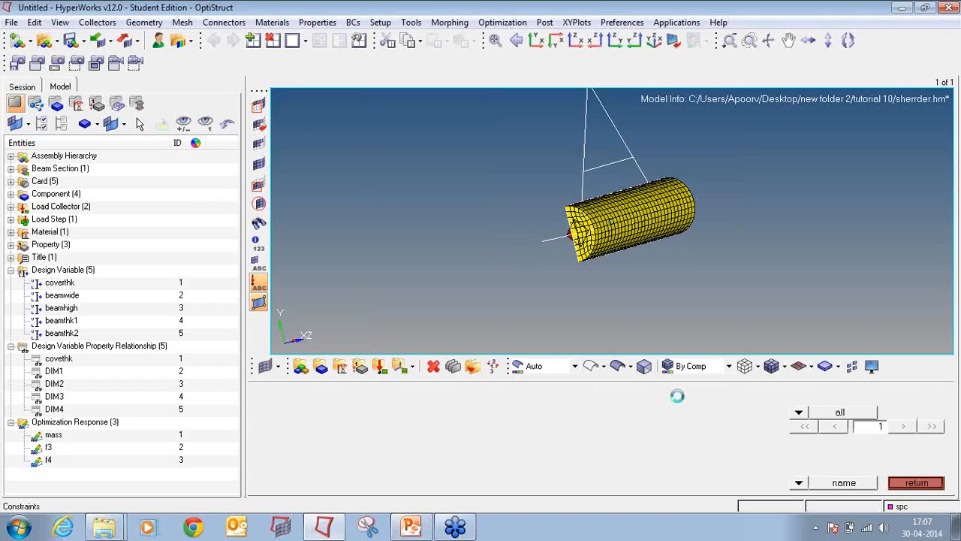
click(645, 398)
click(268, 413)
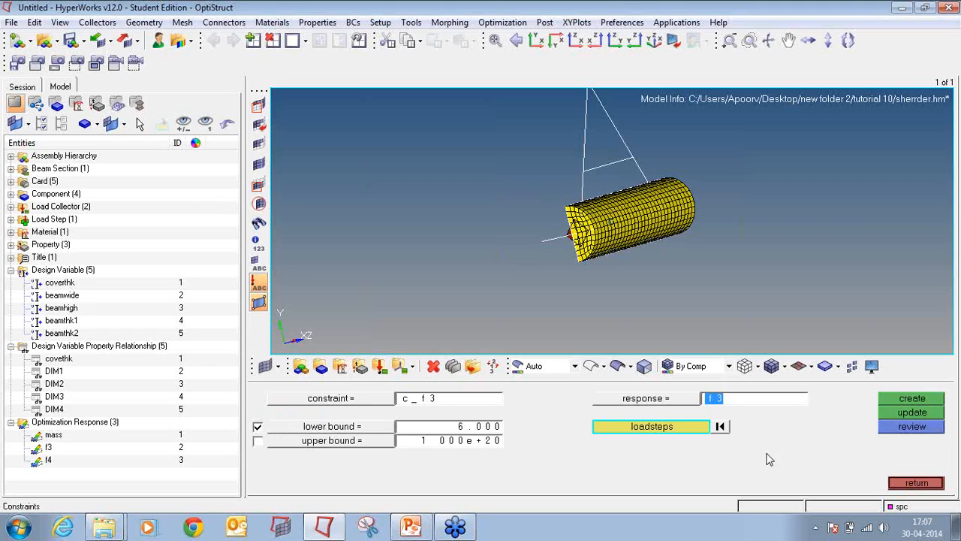
click(667, 432)
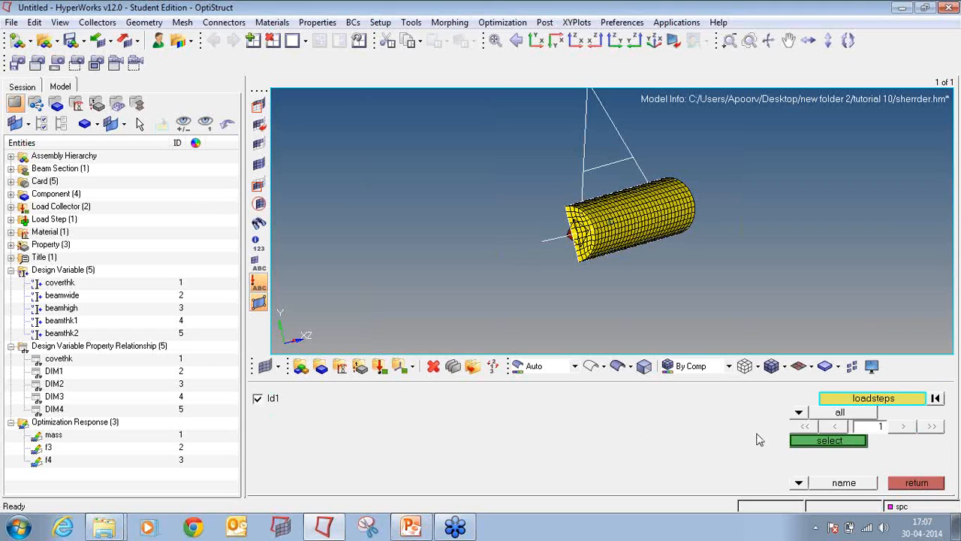
click(811, 441)
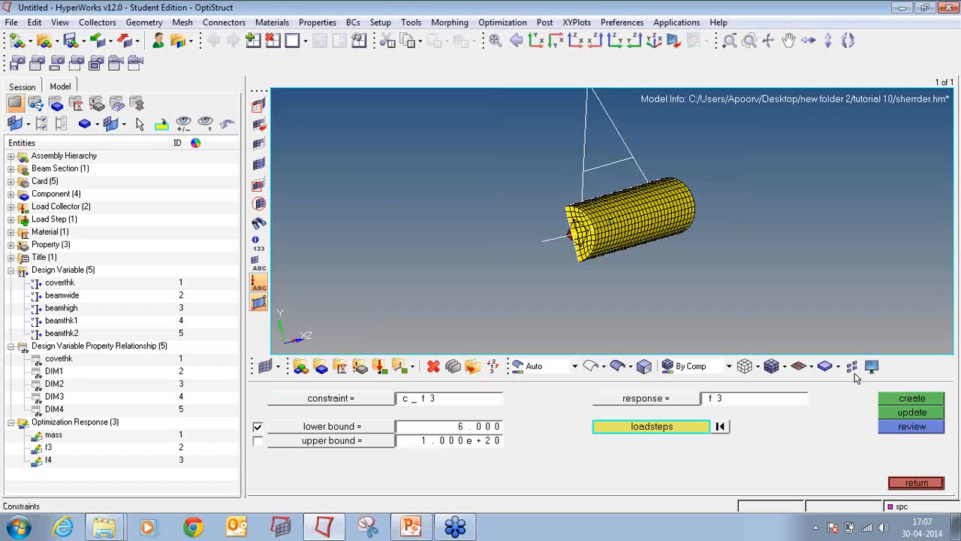
click(895, 401)
Create constraint c_f4 with lower bound 6.000 on response f4 for load step ld1, and expand the optimization constraints in the model tree.
click(458, 404)
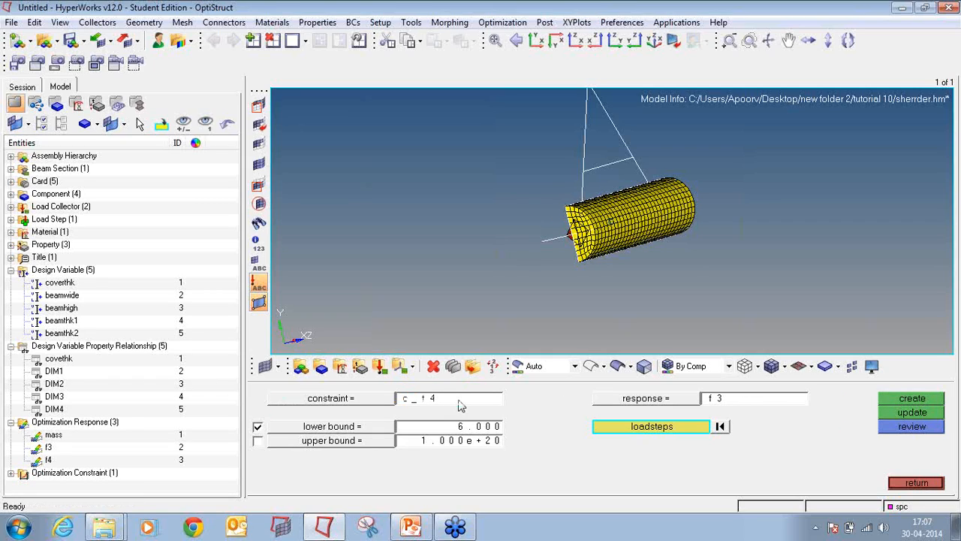
click(673, 403)
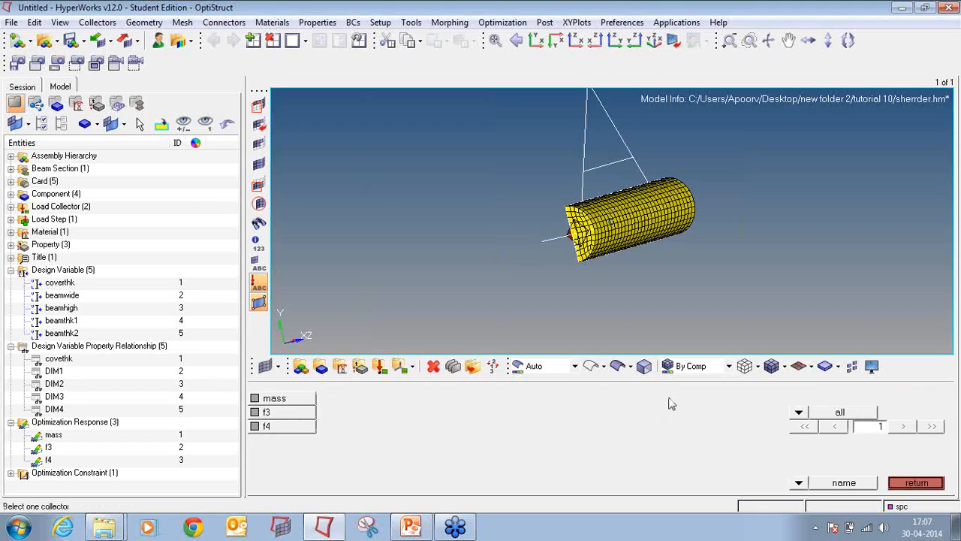
click(297, 429)
click(605, 425)
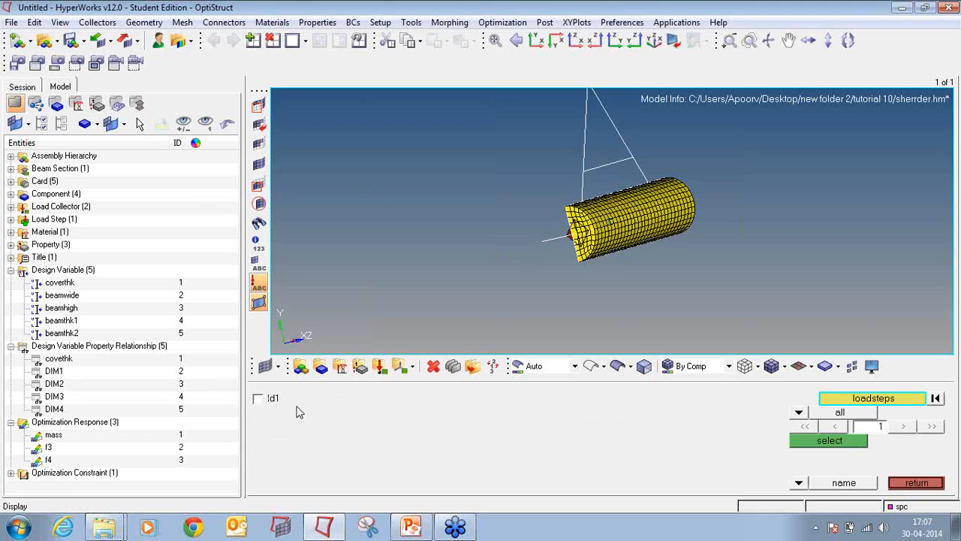
click(258, 399)
click(825, 441)
click(911, 398)
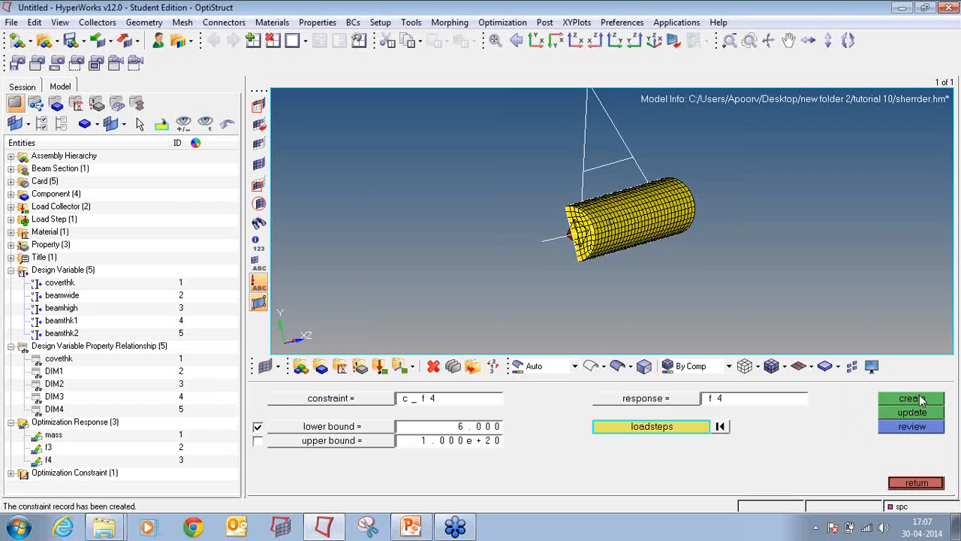
click(11, 472)
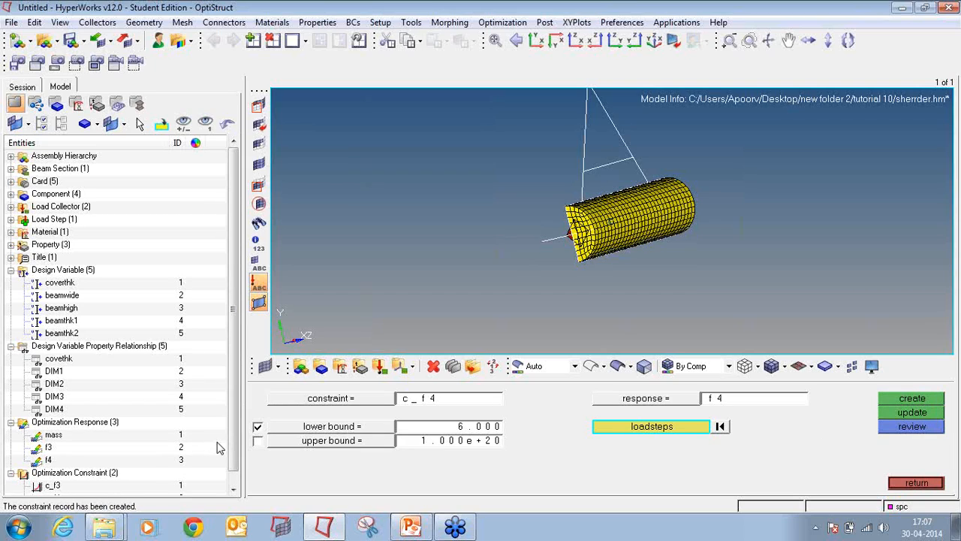
scroll(232, 448, down, 1)
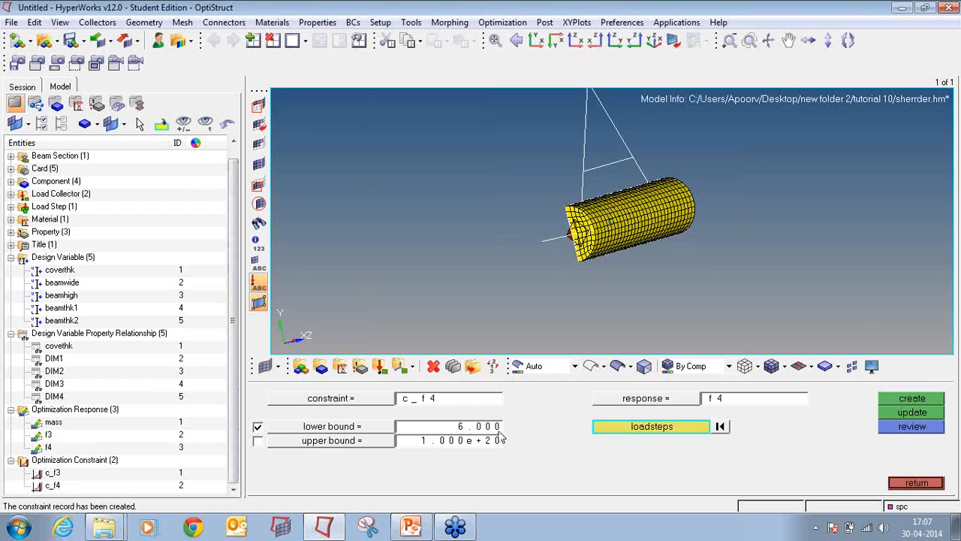
click(917, 476)
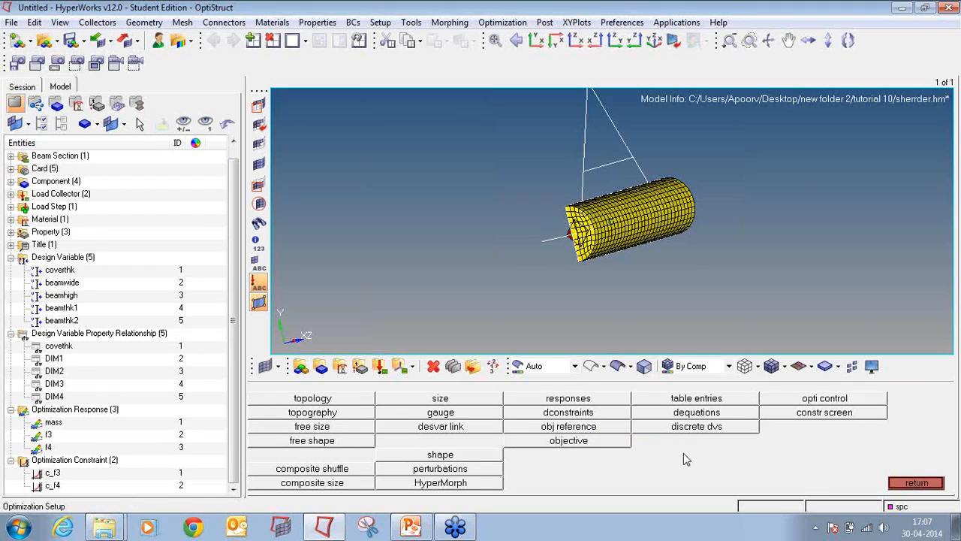
Create an optimization objective that minimizes the mass response.
click(555, 441)
click(623, 398)
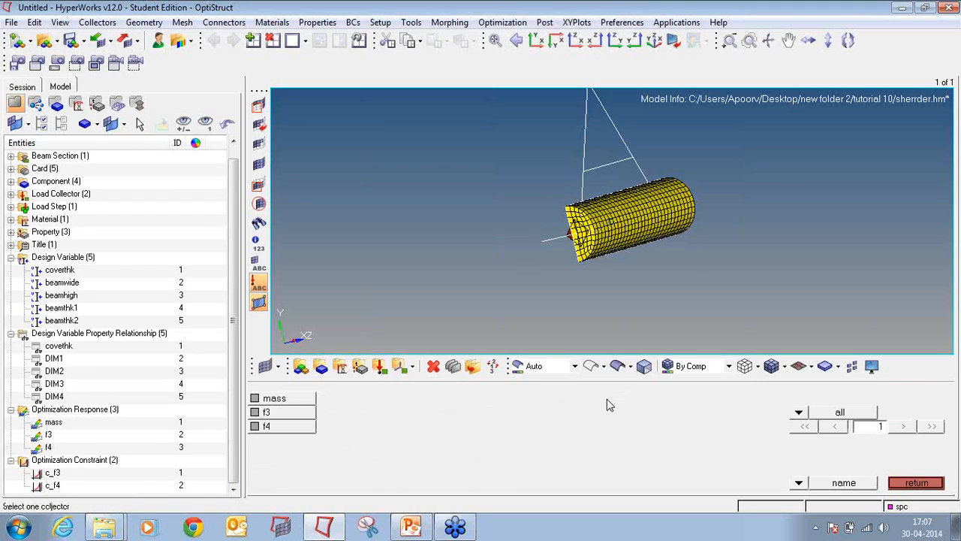
click(314, 409)
click(888, 401)
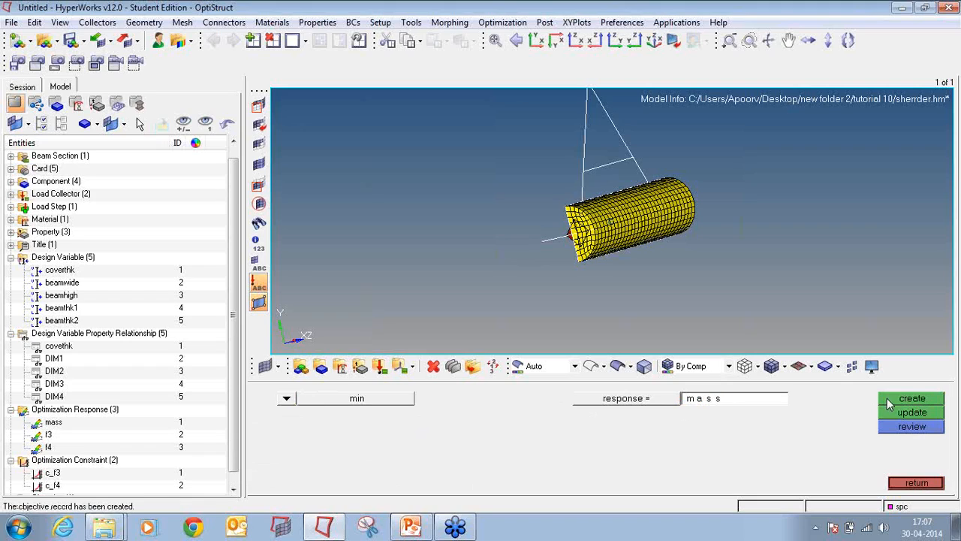
click(911, 484)
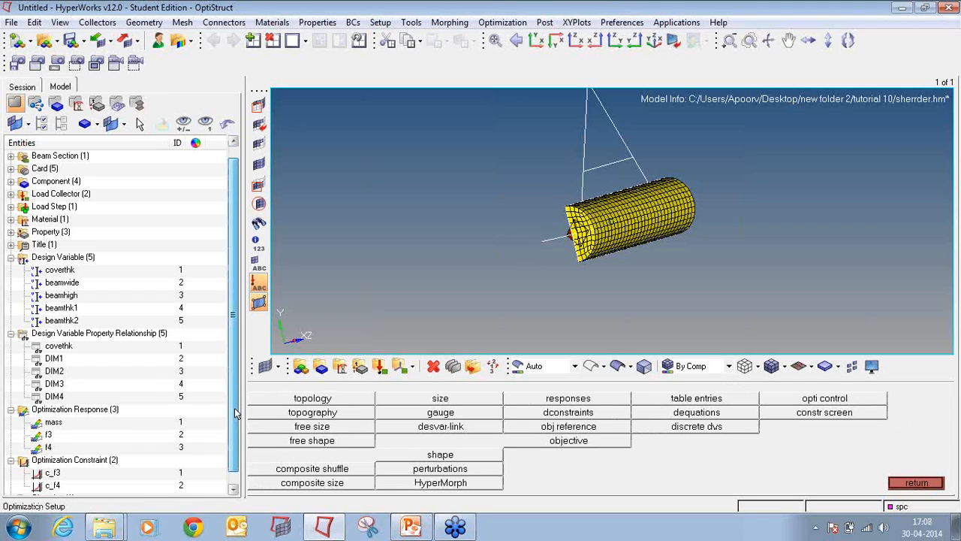
scroll(236, 443, down, 1)
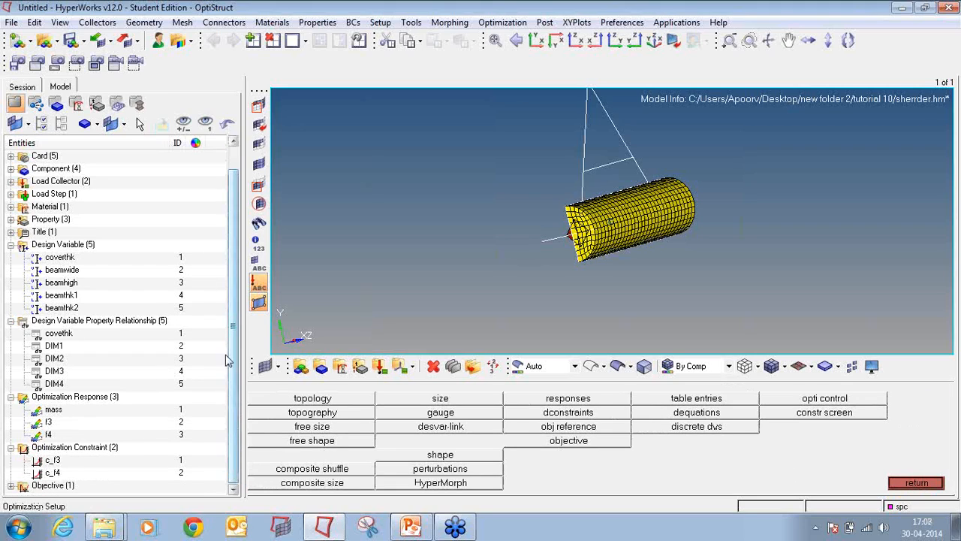
Save the model under its current file name in a new subfolder named New folder inside tutorial 10.
click(12, 23)
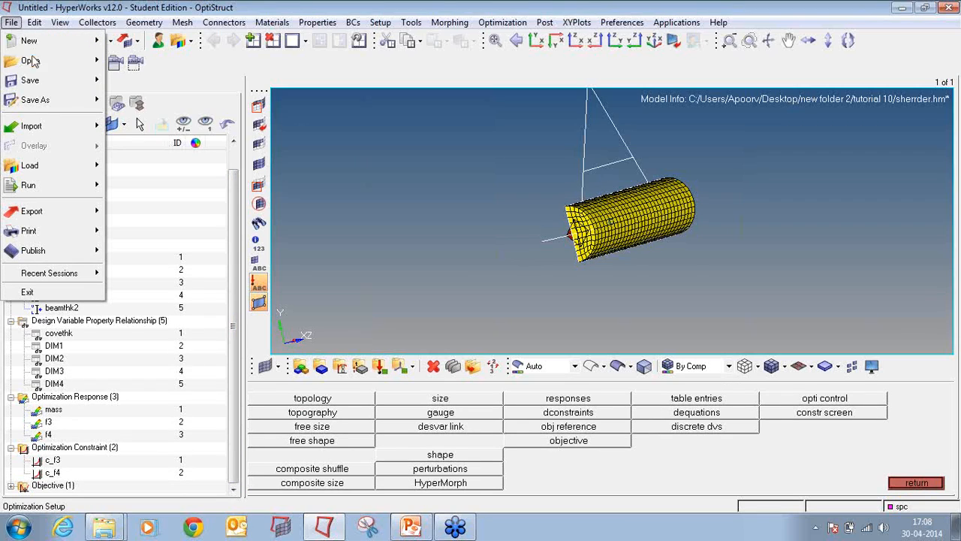
mouse_move(65, 99)
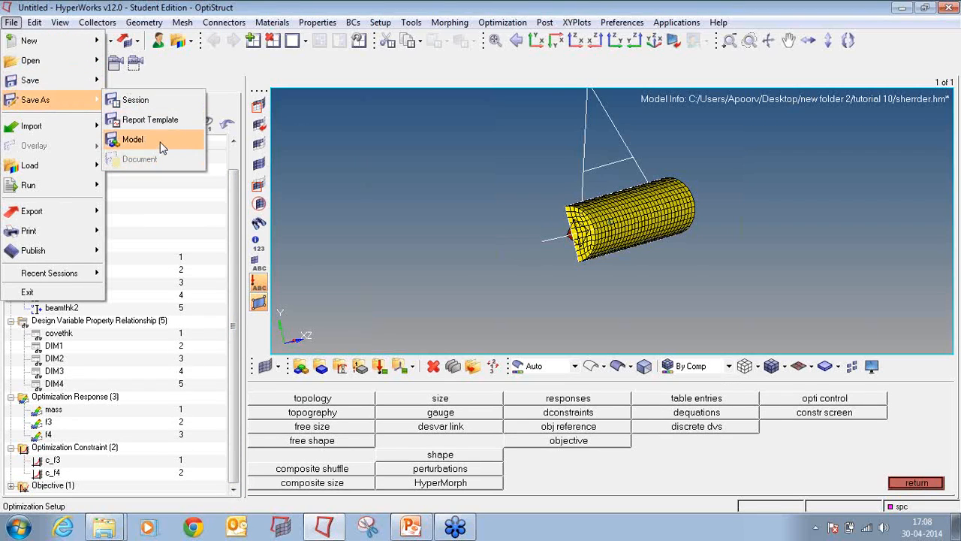
click(133, 140)
click(307, 96)
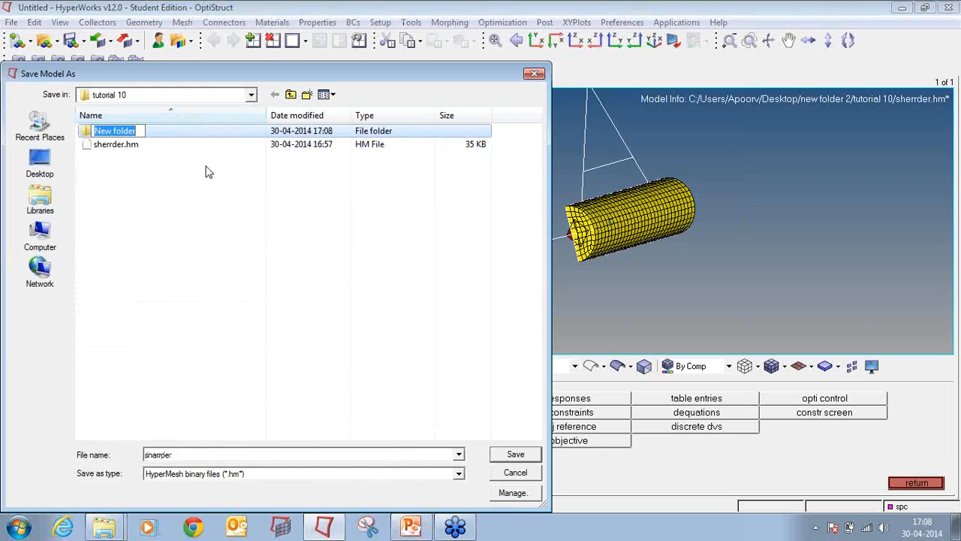
click(207, 166)
double_click(188, 134)
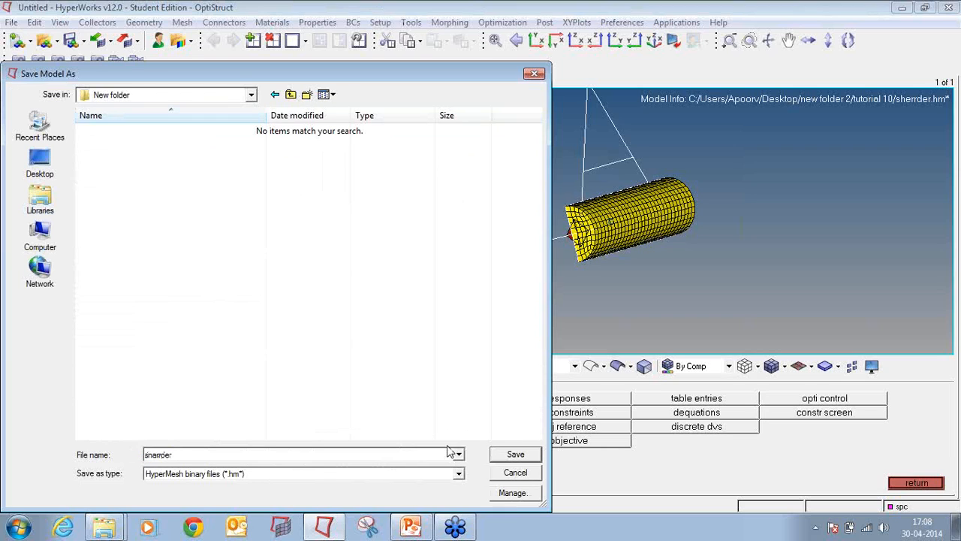
click(493, 457)
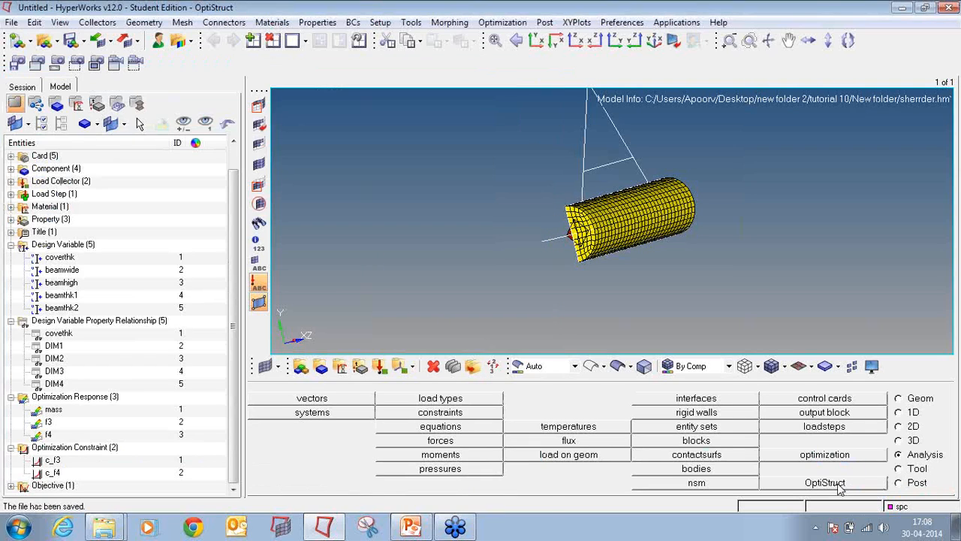
Run OptiStruct on sherrder.fem with the run option set to optimization, and close the solver view when the job ends.
click(837, 484)
click(475, 440)
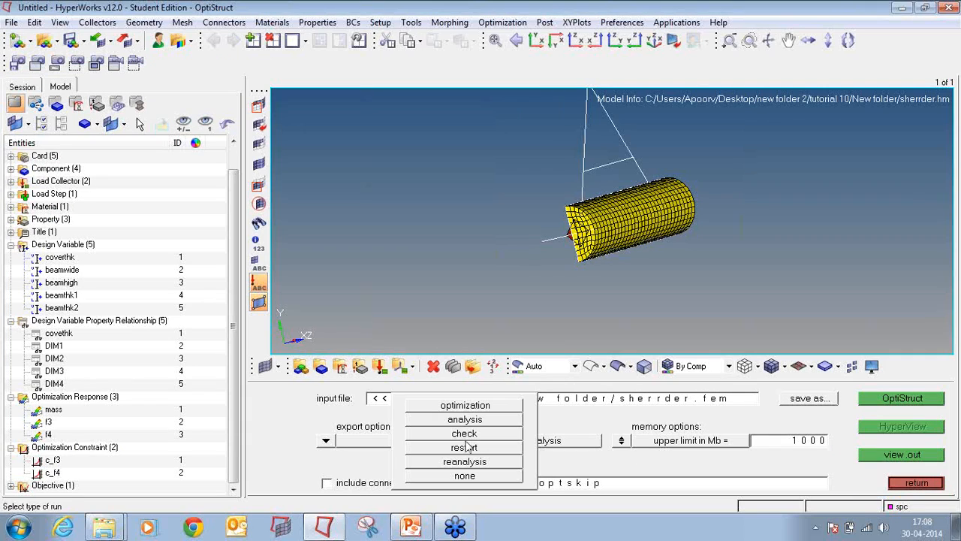
click(469, 406)
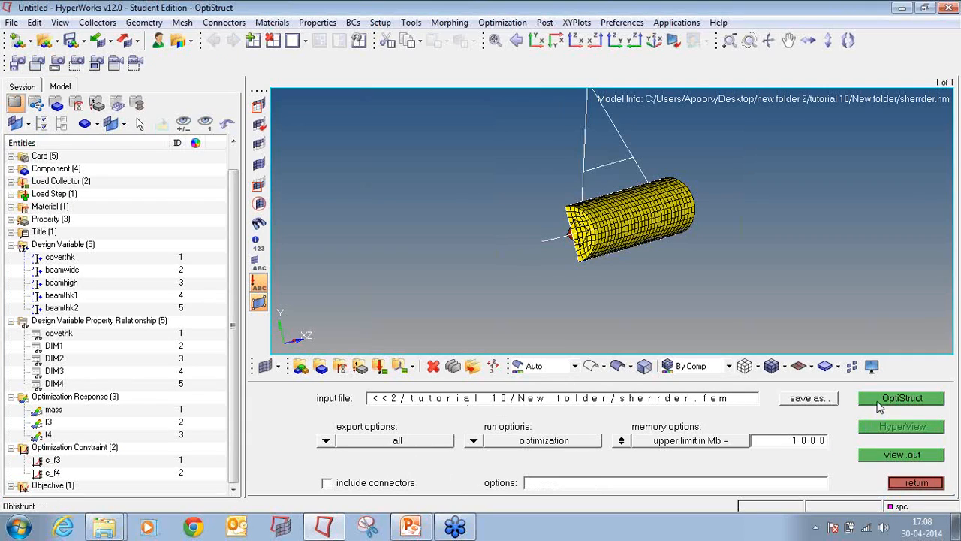
click(877, 401)
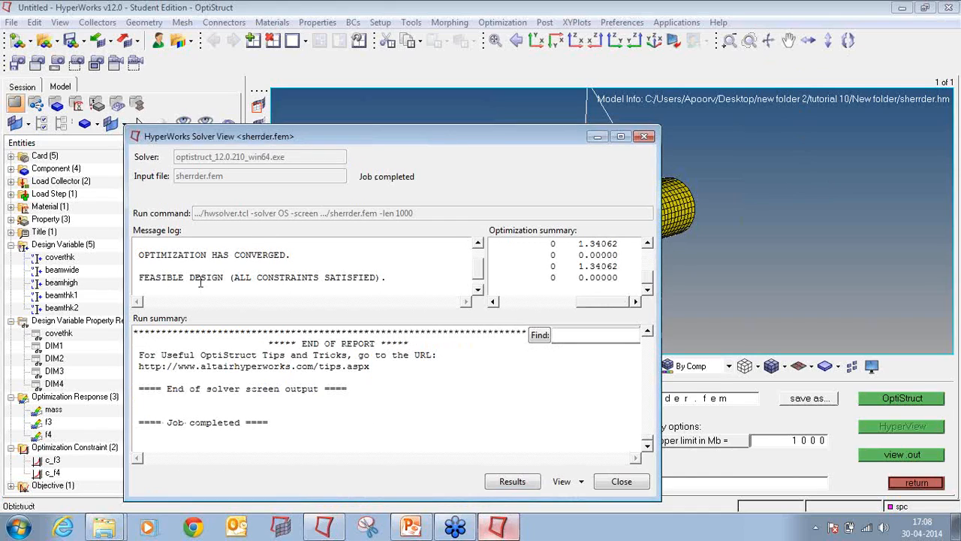
click(614, 482)
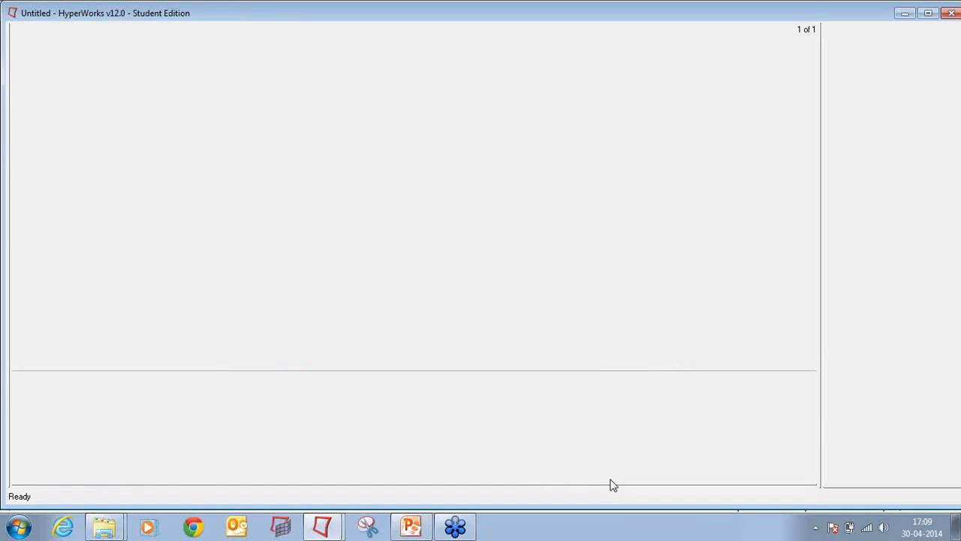
Switch to the New folder in Windows Explorer, sort its files by type, and open sherrder.prop with Notepad in a maximized window.
mouse_move(103, 522)
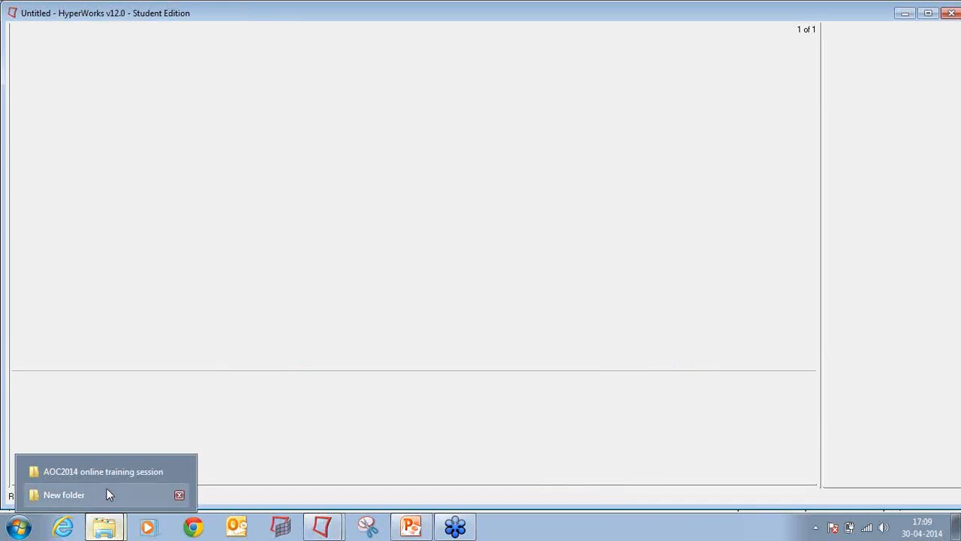
click(106, 494)
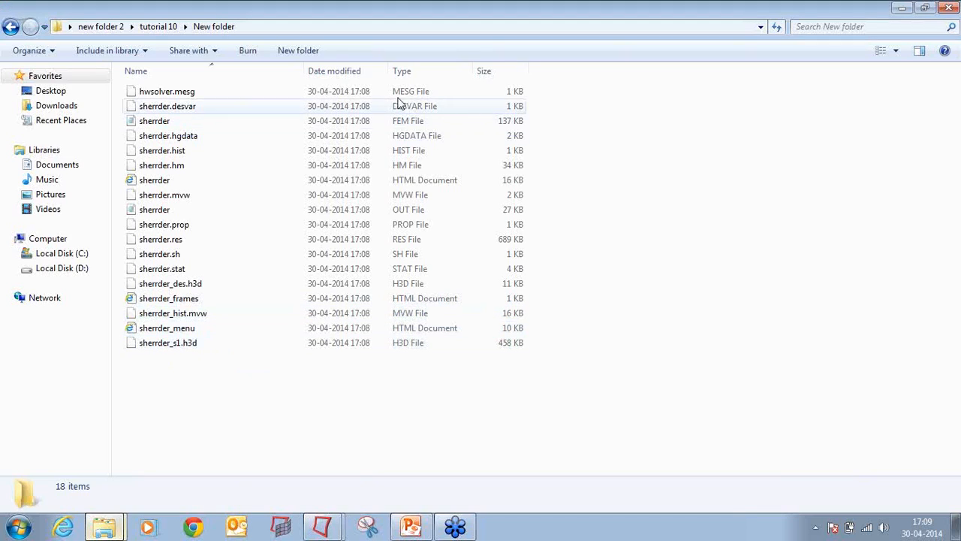
click(438, 70)
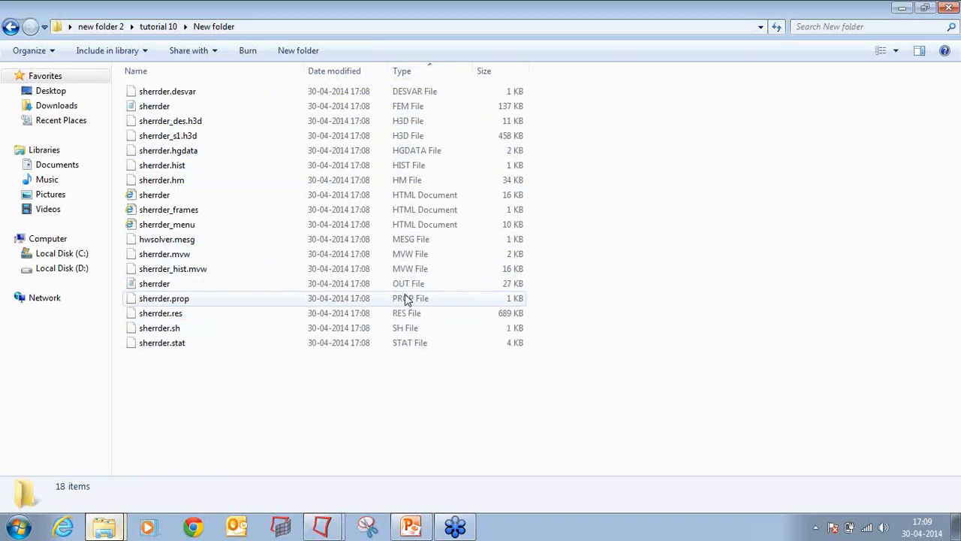
right_click(162, 299)
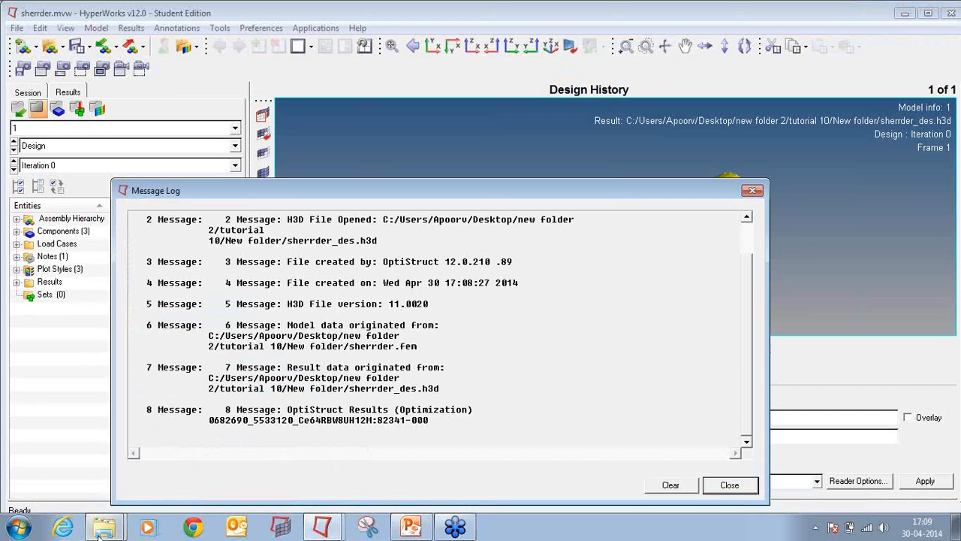
mouse_move(104, 527)
click(96, 493)
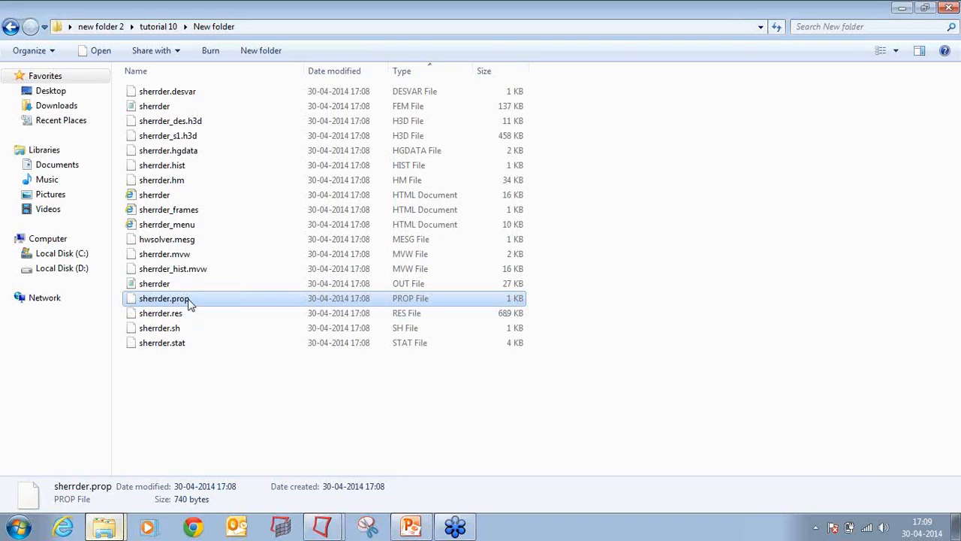
right_click(189, 302)
click(268, 310)
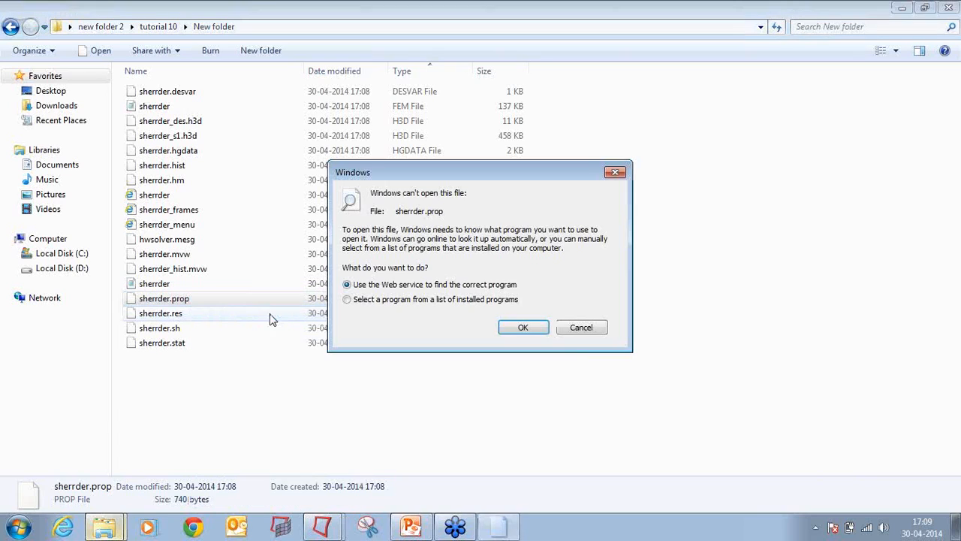
click(382, 301)
click(522, 327)
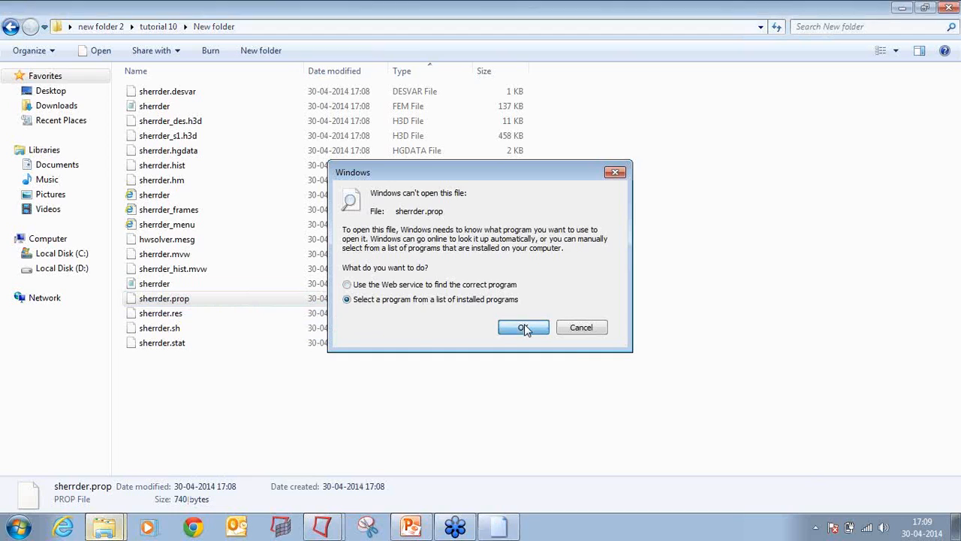
double_click(385, 219)
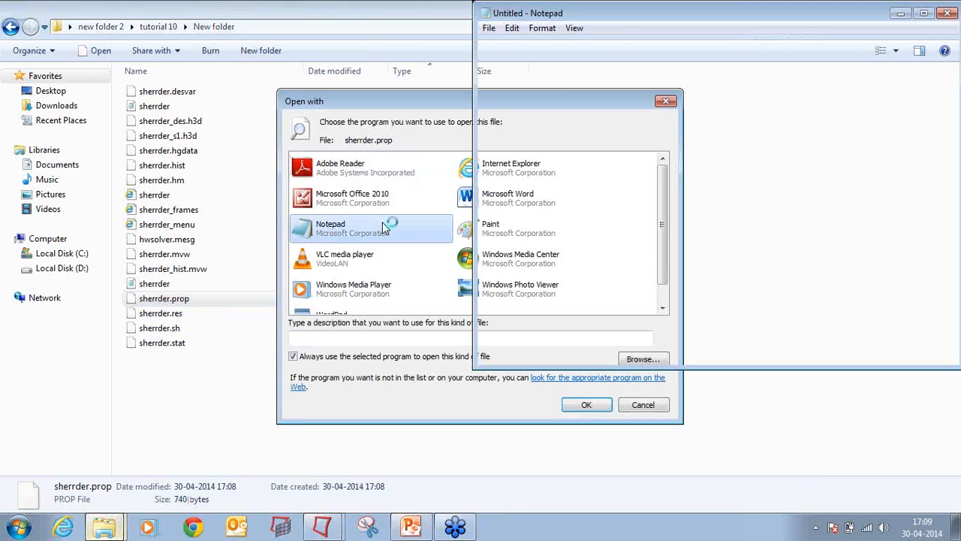
double_click(593, 15)
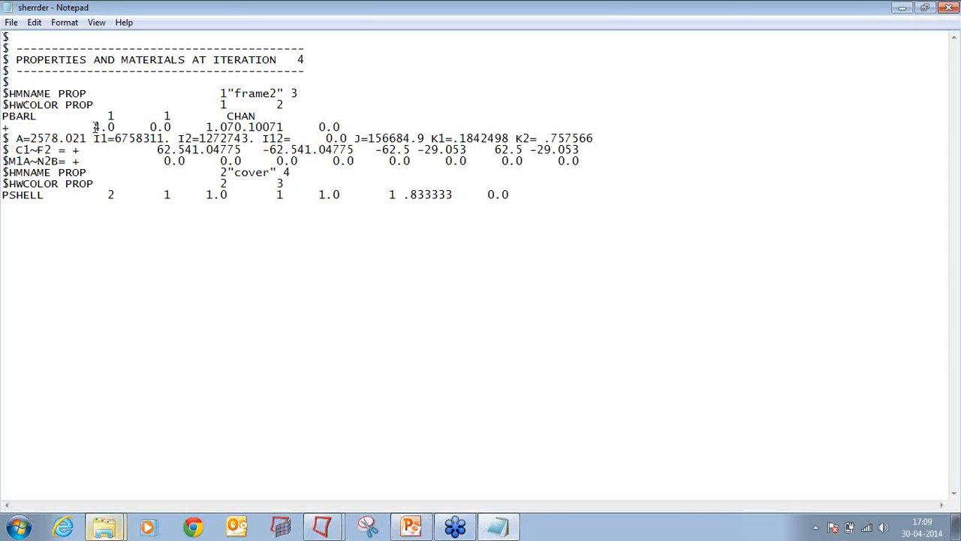
Examine the optimized channel section dimensions on the frame2 PBARL card, and close the property file.
drag(94, 127, 284, 129)
drag(93, 127, 356, 125)
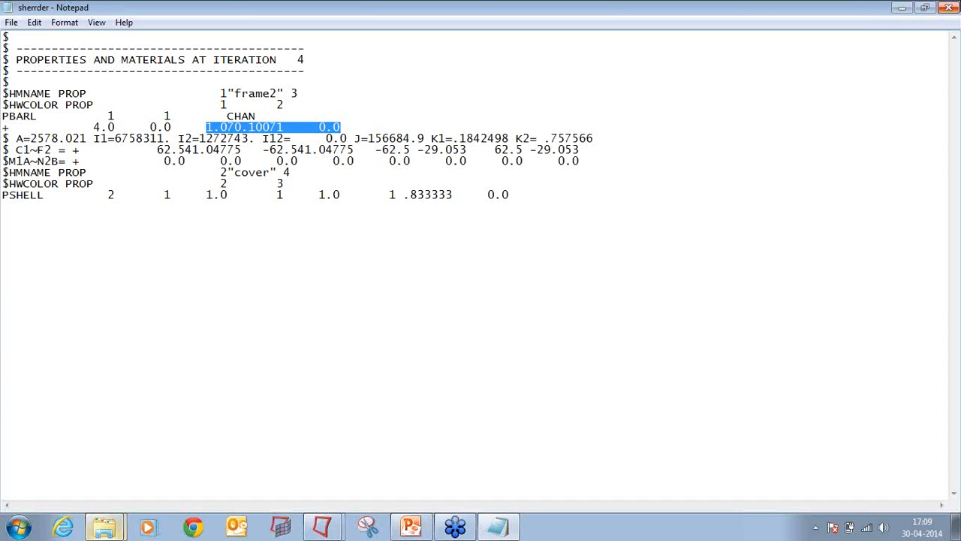
click(948, 7)
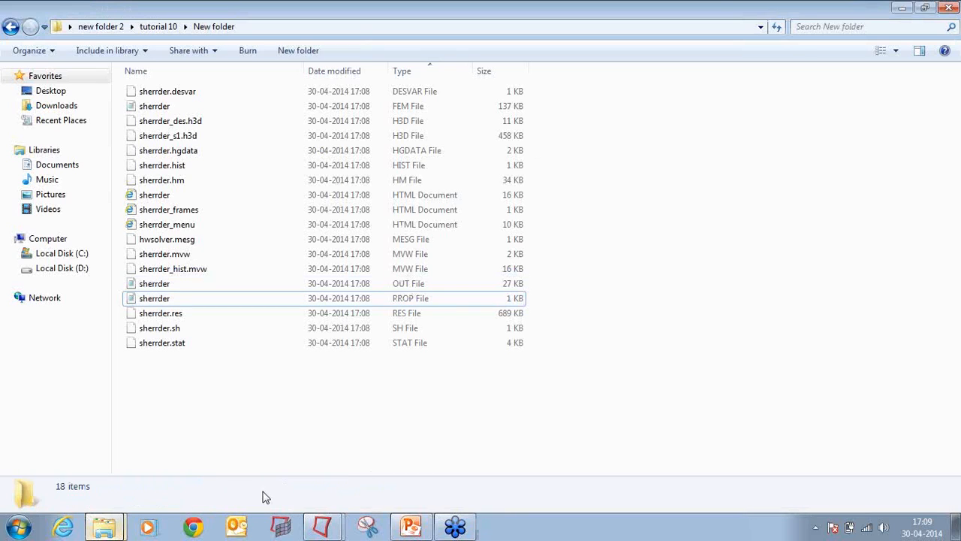
Switch to the sherrder.mvw session in HyperWorks, dismiss the message log, and set the design results to Iteration 4.
click(330, 526)
click(338, 495)
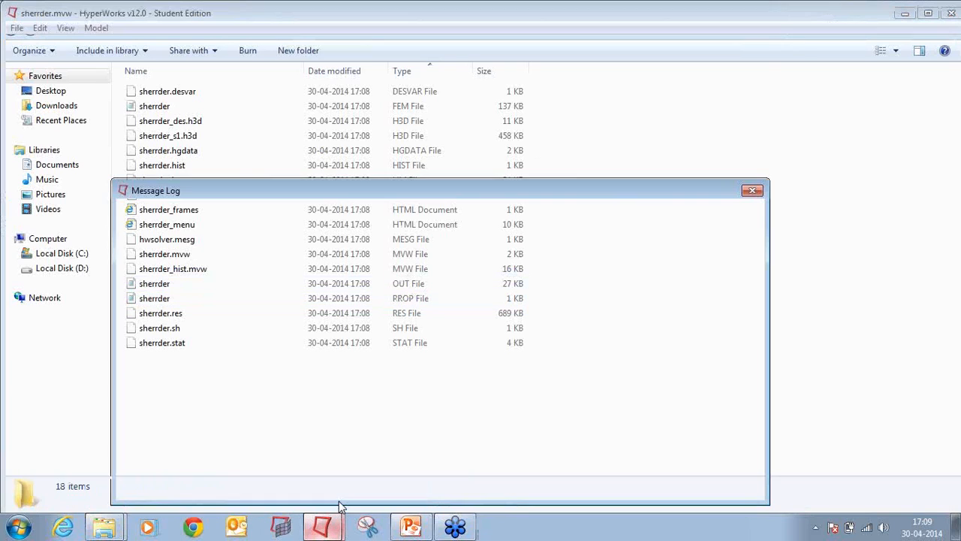
click(752, 190)
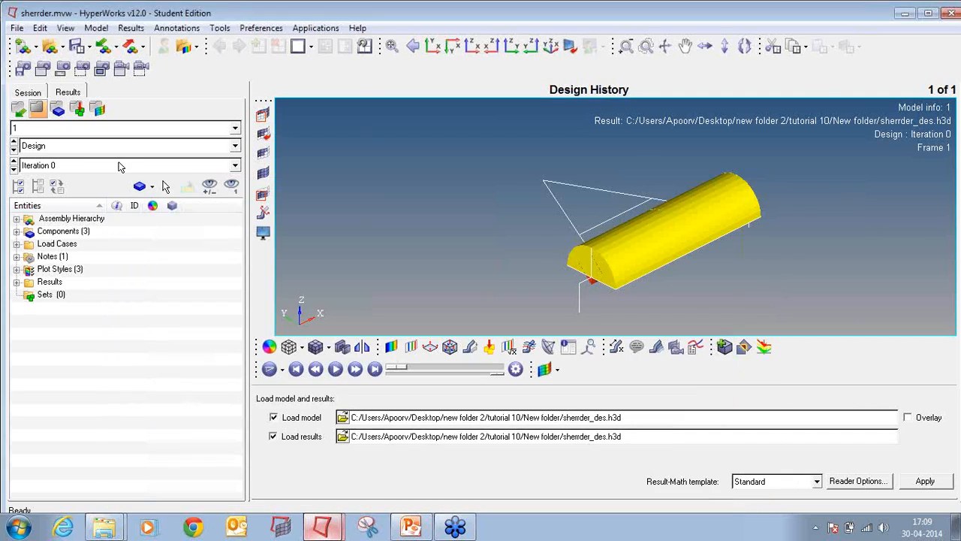
click(180, 164)
click(68, 213)
Split the page into two side-by-side windows and load sherrder_s1.h3d as model and results in the empty one.
click(311, 46)
click(356, 71)
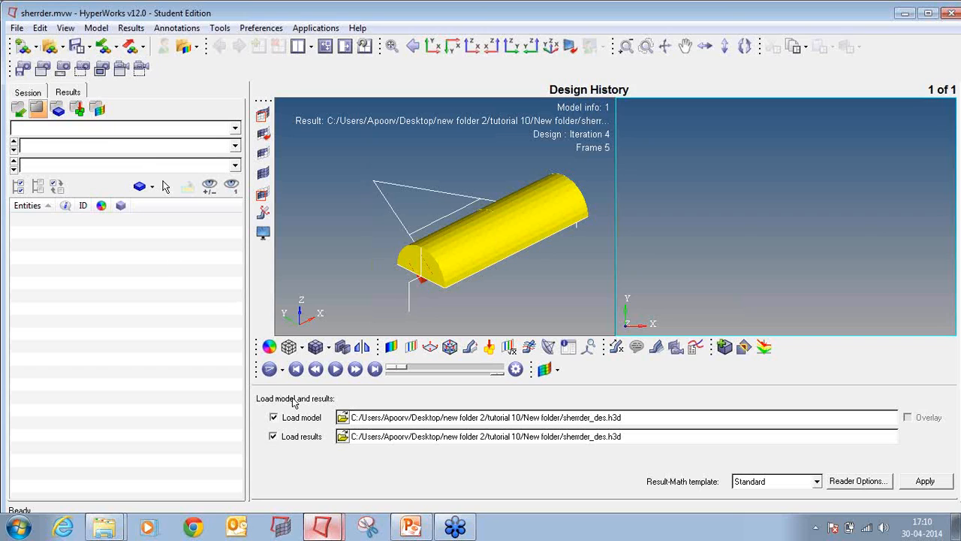
click(342, 418)
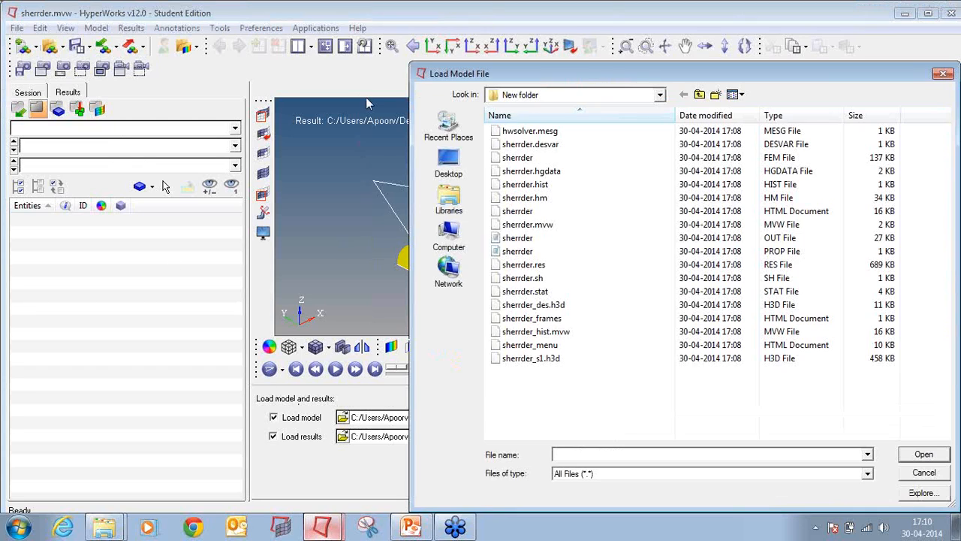
click(794, 117)
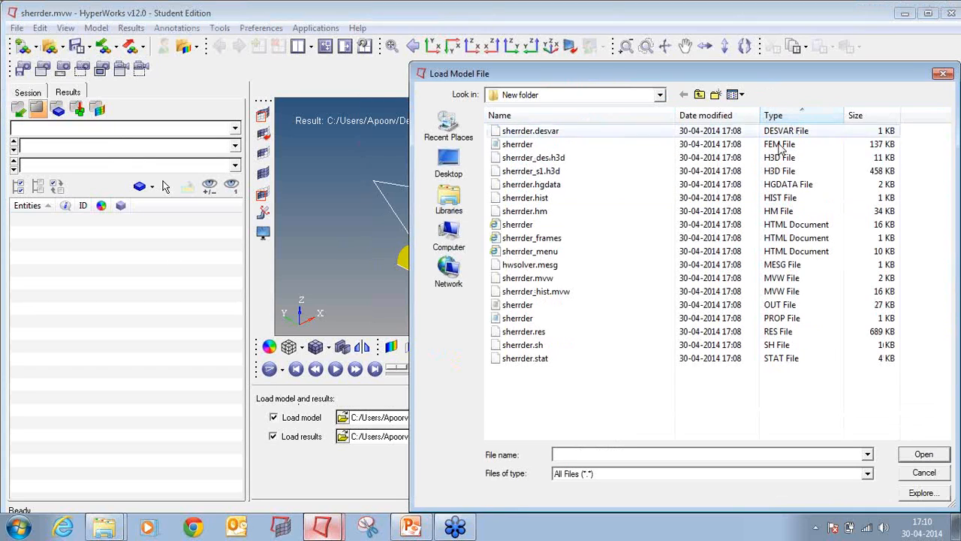
double_click(665, 175)
click(925, 481)
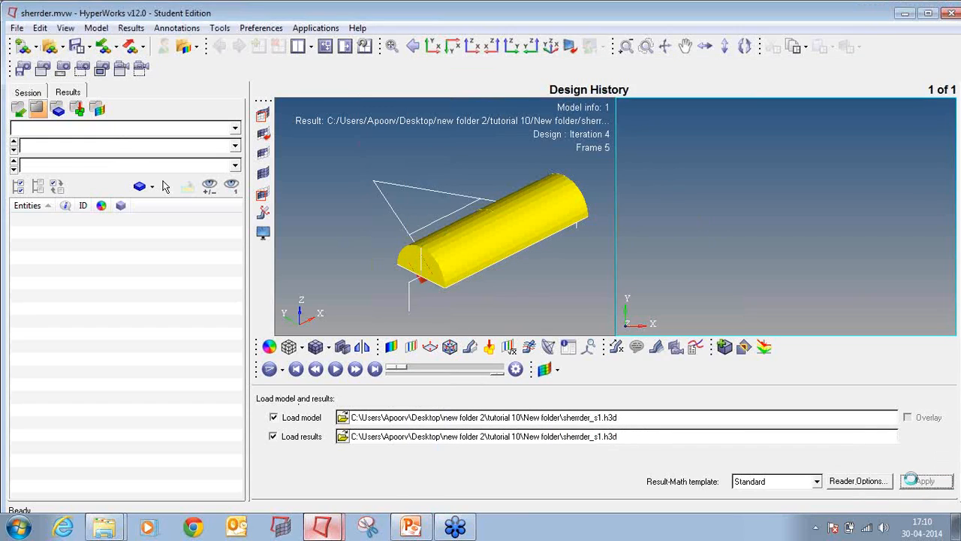
Set the sherrder_s1.h3d results to Iteration 4 and compare the frequencies of Mode 3 and Mode 4 for subcase ld1.
click(51, 147)
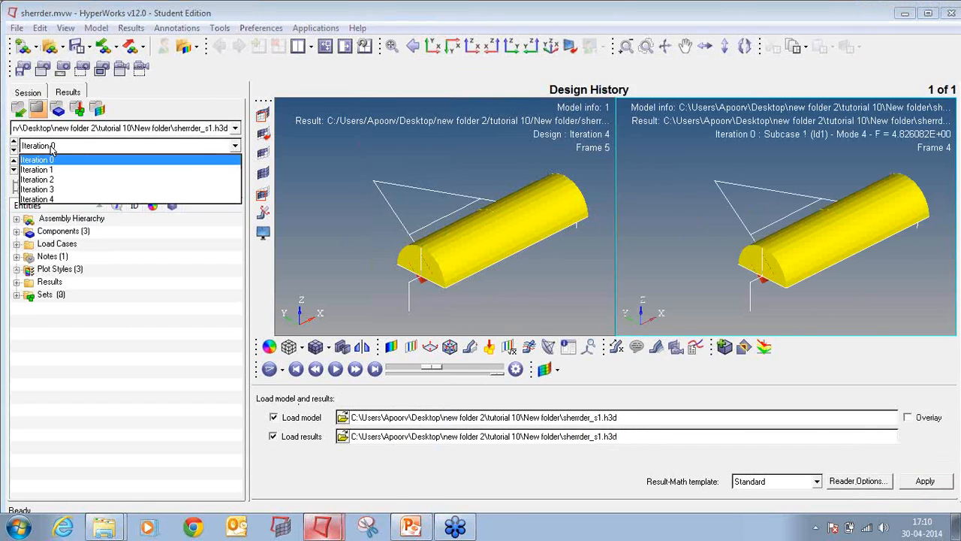
click(55, 198)
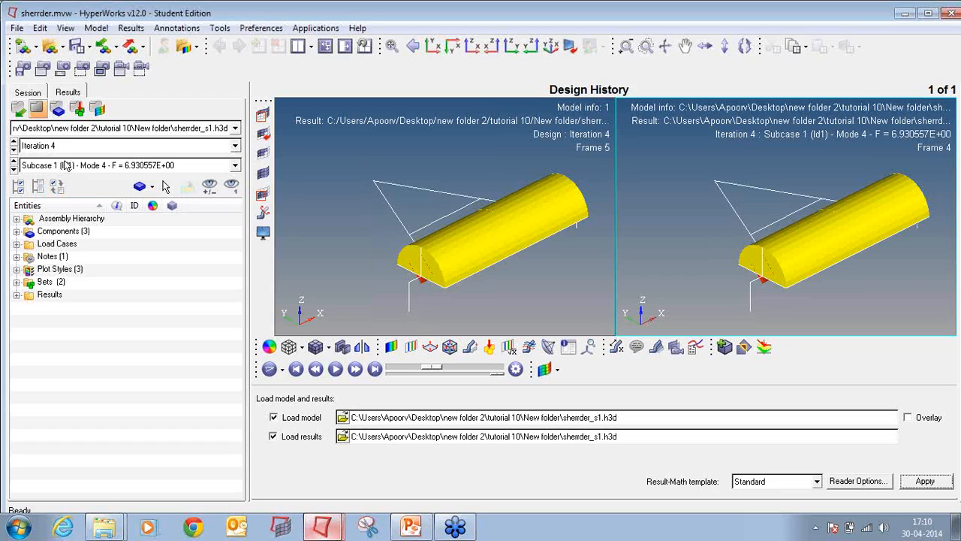
click(66, 165)
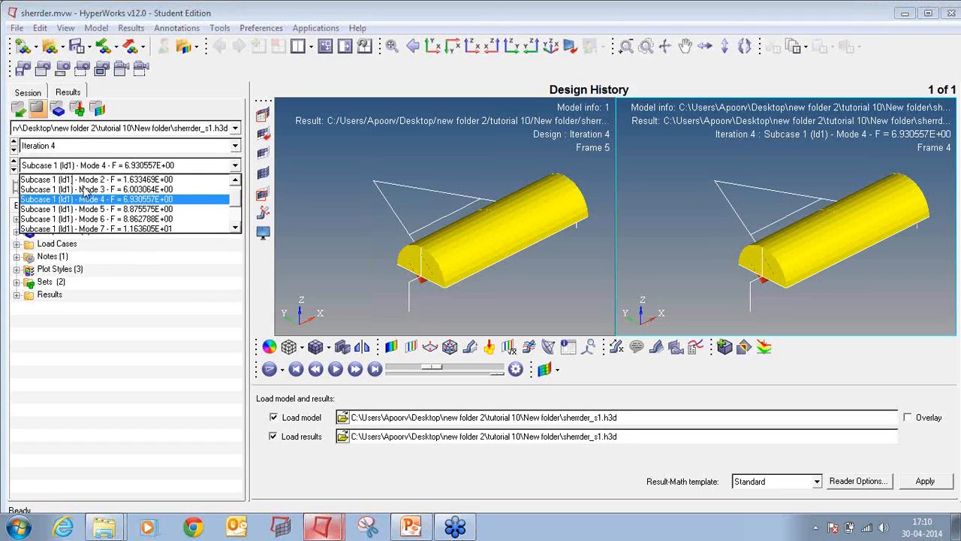
click(84, 189)
click(85, 166)
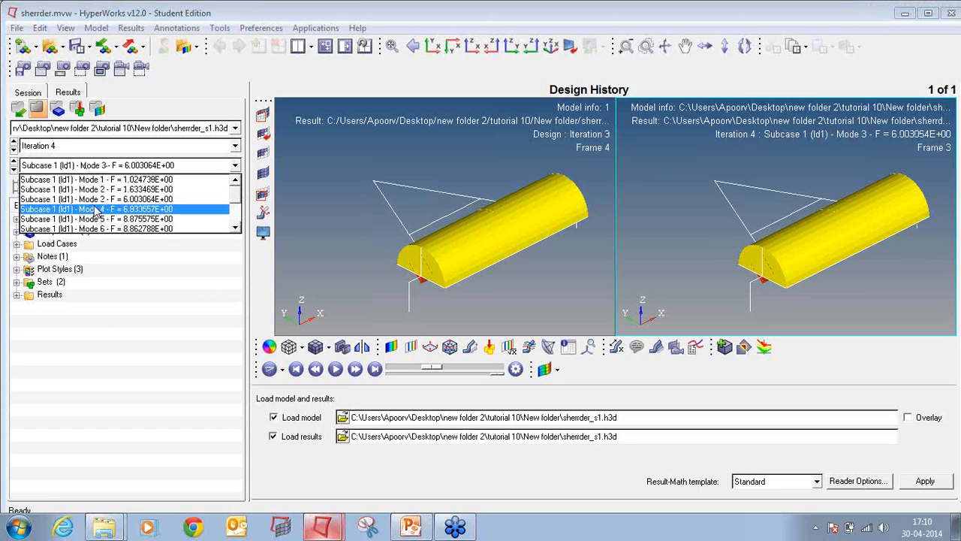
click(96, 210)
click(131, 166)
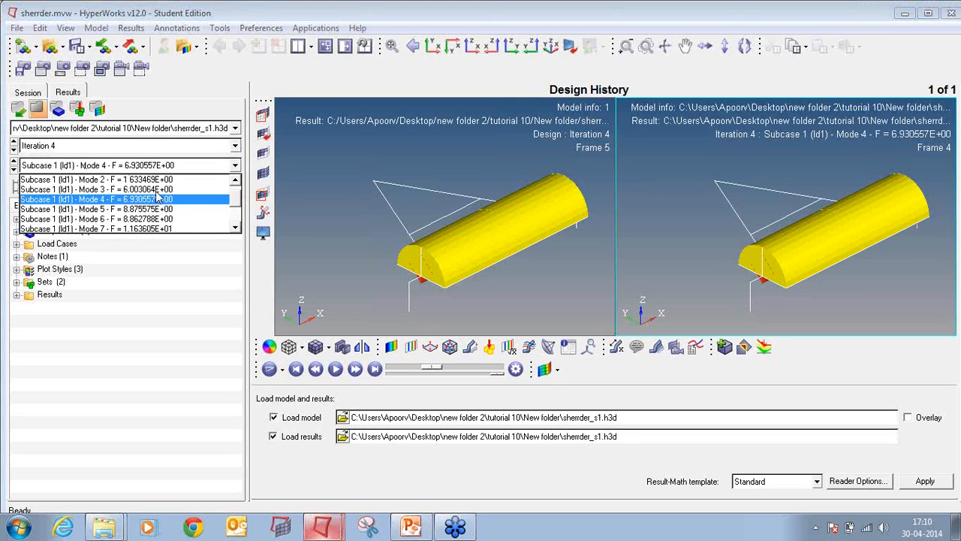
click(150, 190)
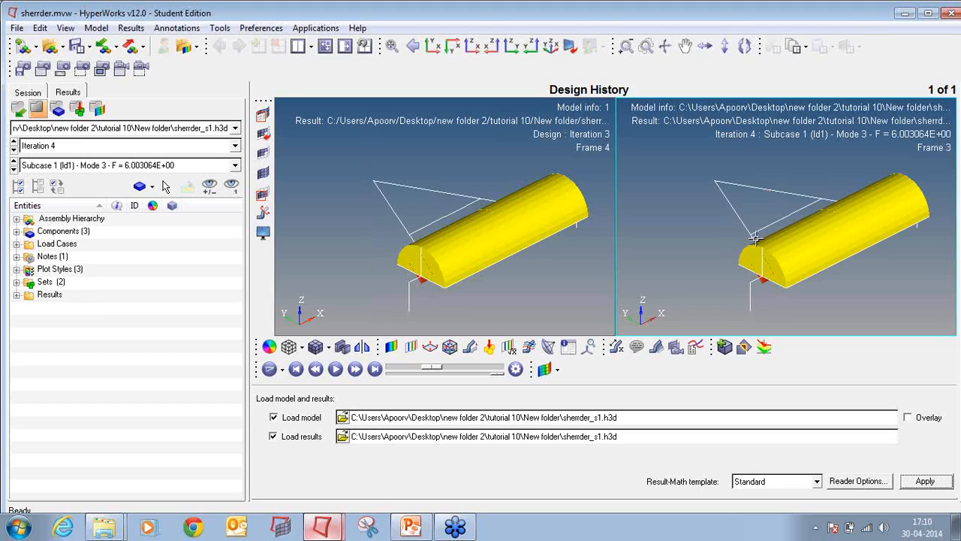
Contour the Element Thicknesses result in the design history window and apply it for Iteration 4.
click(457, 250)
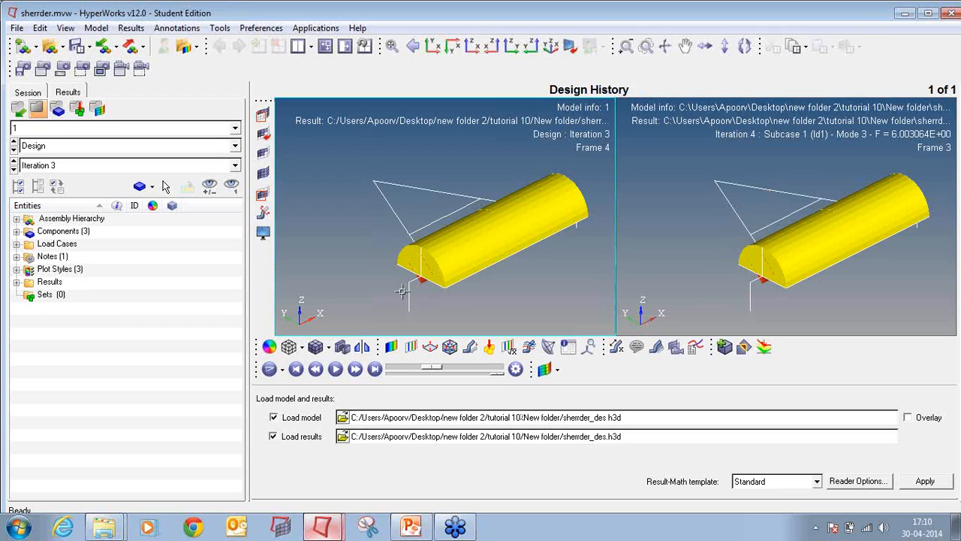
click(391, 347)
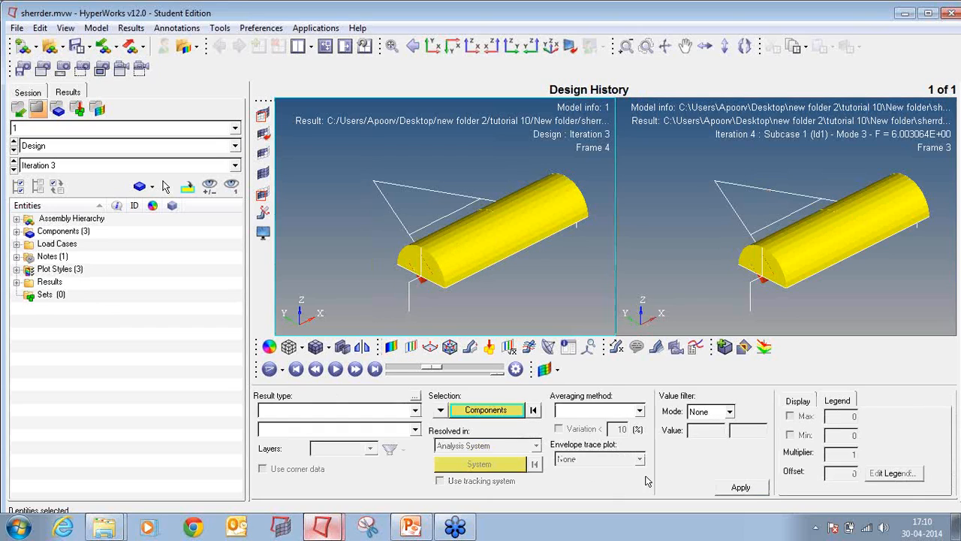
click(740, 489)
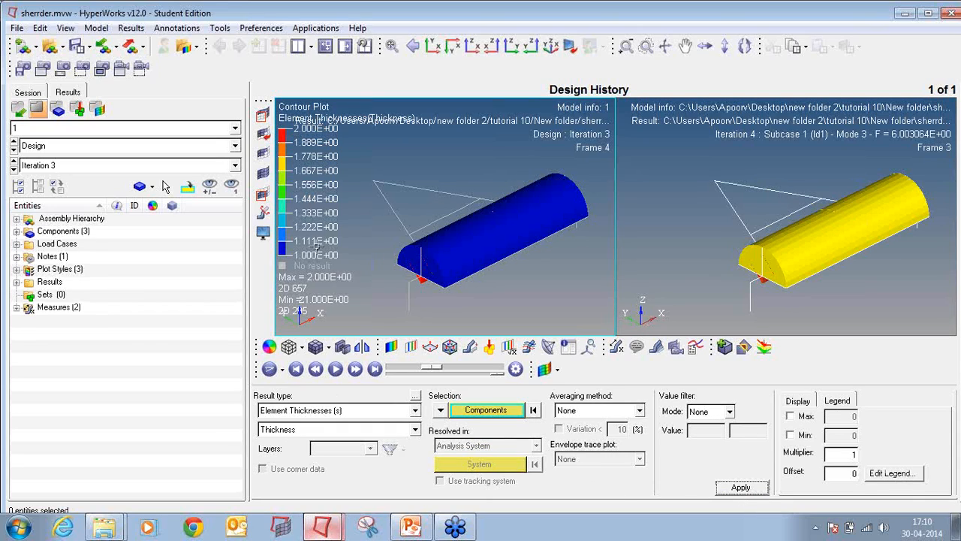
click(48, 165)
click(60, 216)
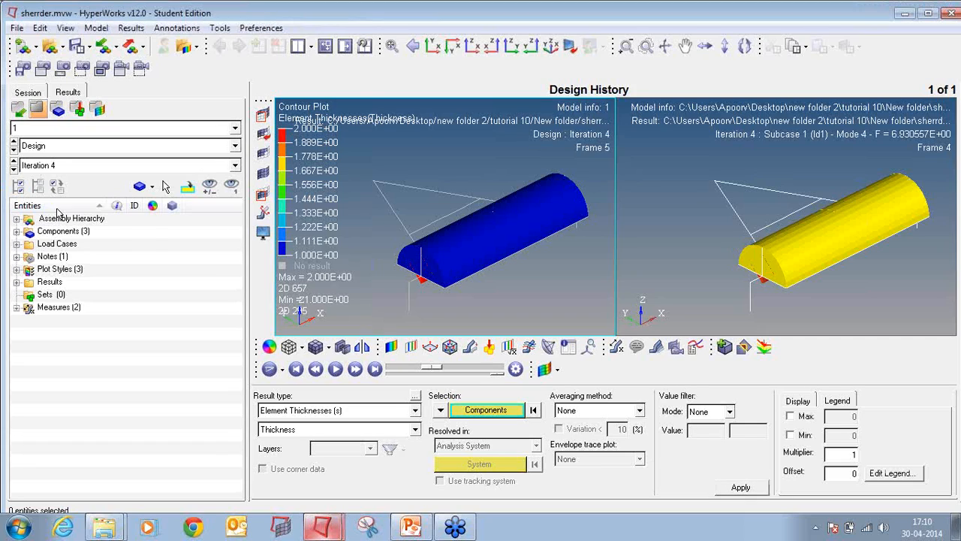
click(740, 488)
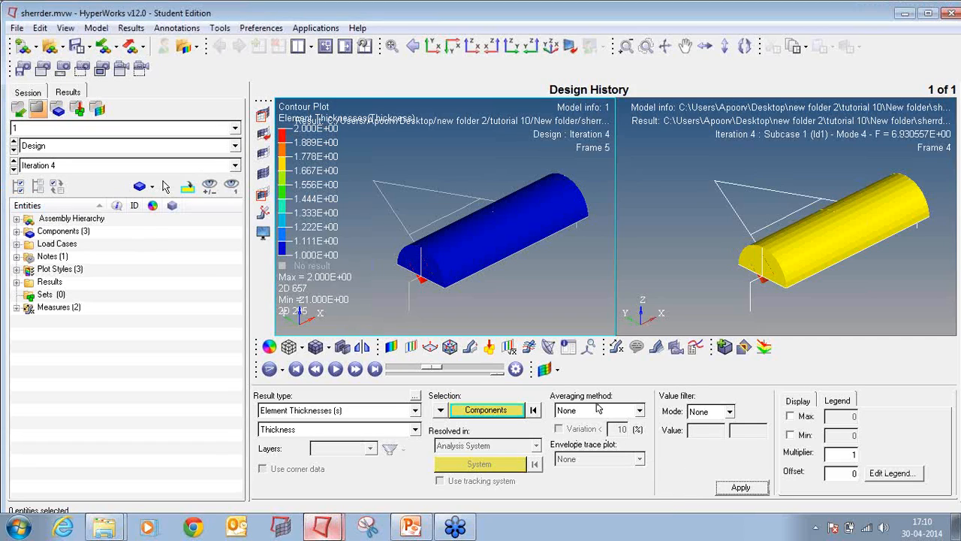
Set the averaging method of the thickness contour to Simple and reapply it.
click(597, 411)
click(587, 433)
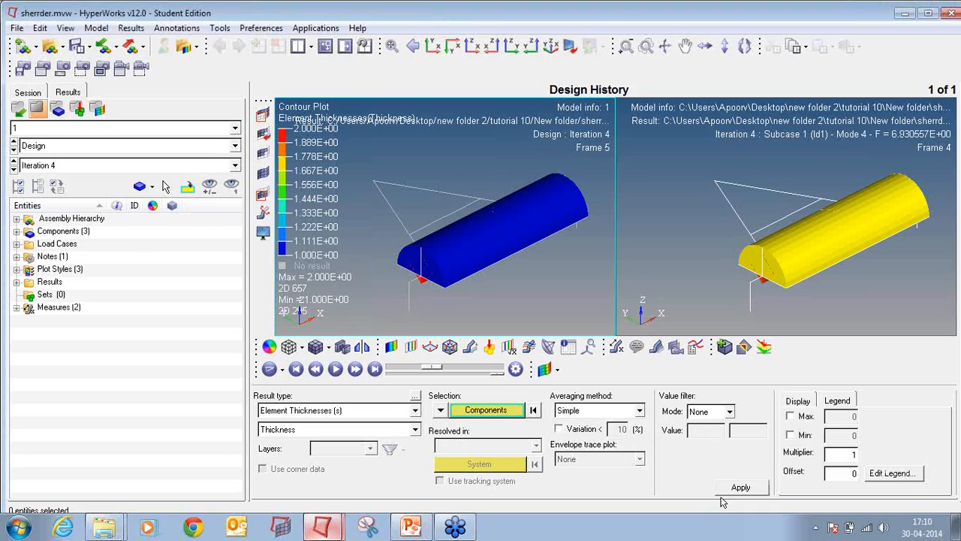
click(730, 488)
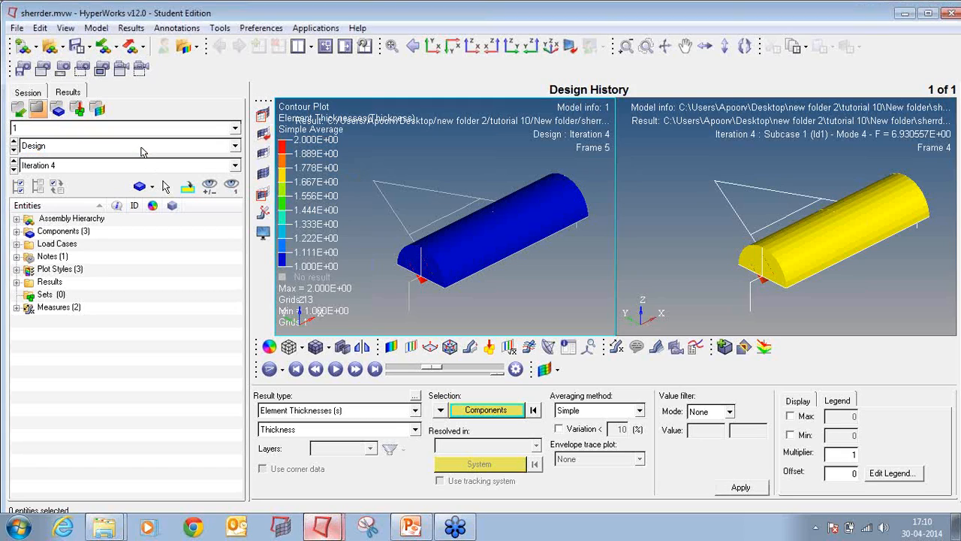
Hide the cover and drum components in the design history window and apply the thickness contour to the frame only.
click(17, 232)
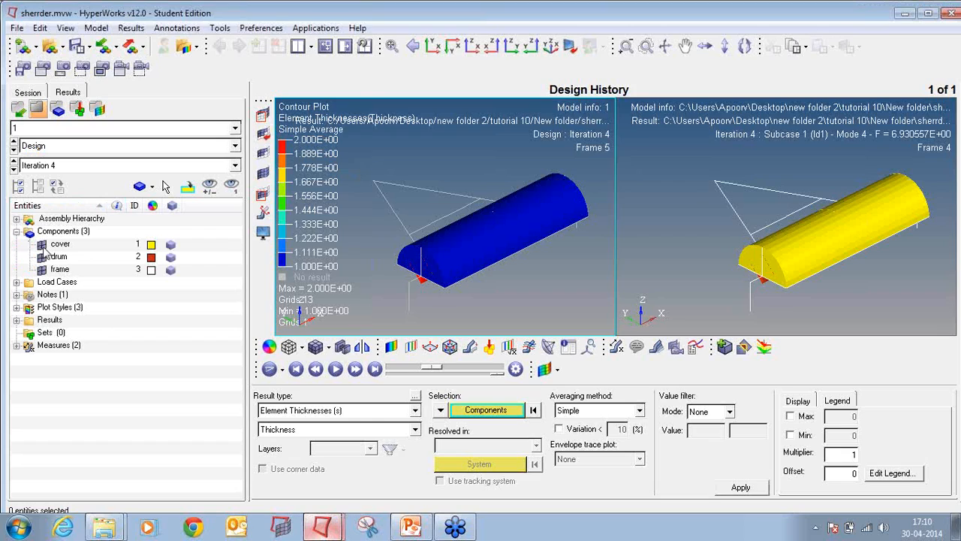
click(43, 245)
click(43, 258)
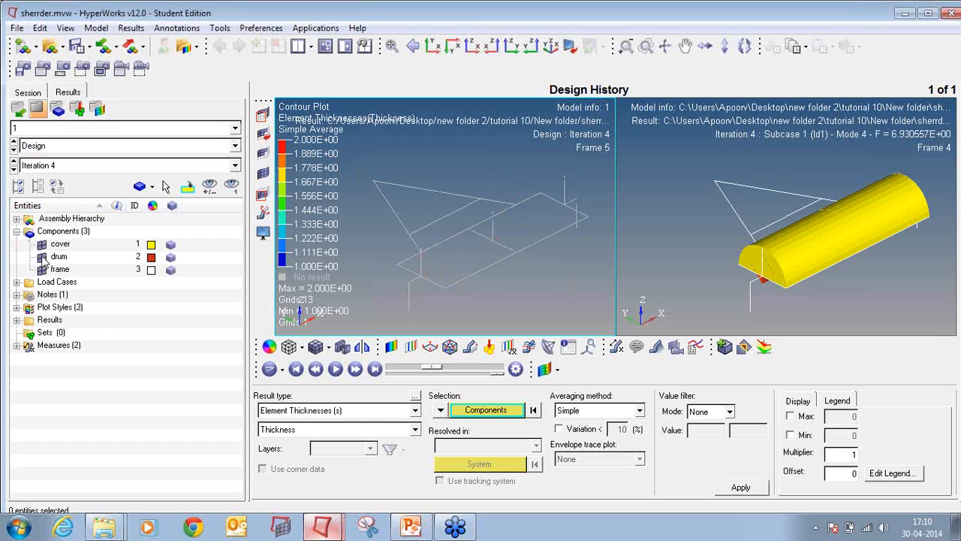
click(467, 412)
click(463, 429)
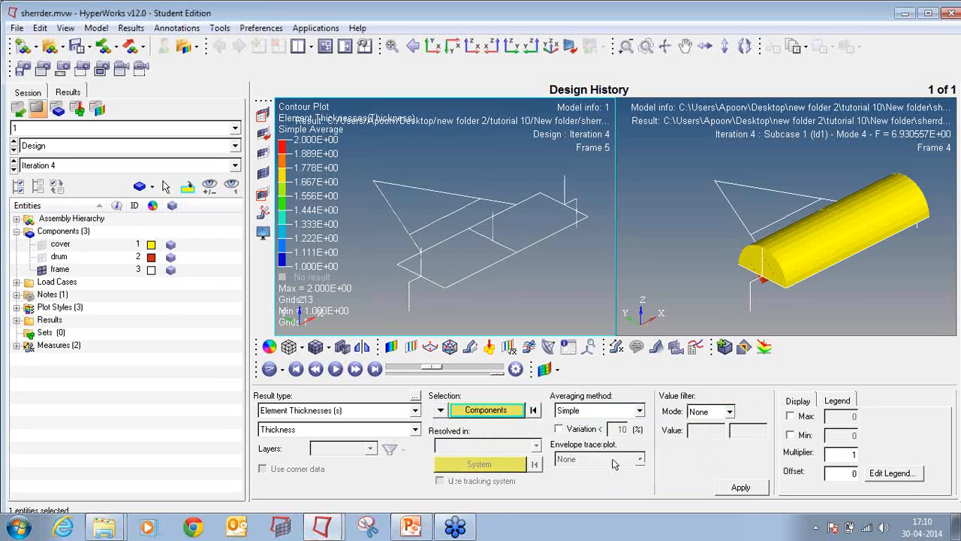
click(740, 488)
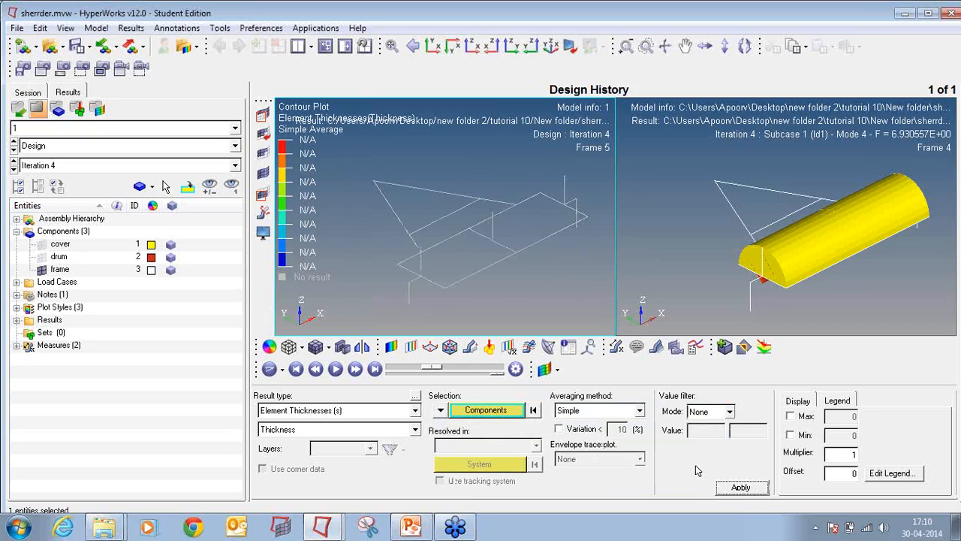
Show the cover and drum components again and apply the Thickness Change contour of Element Thicknesses in the design history window.
click(47, 248)
click(45, 247)
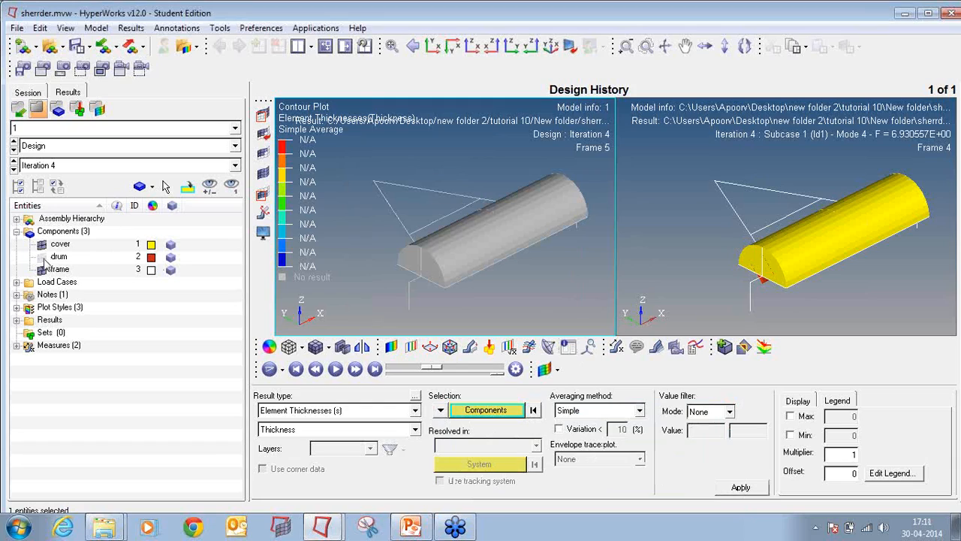
click(386, 432)
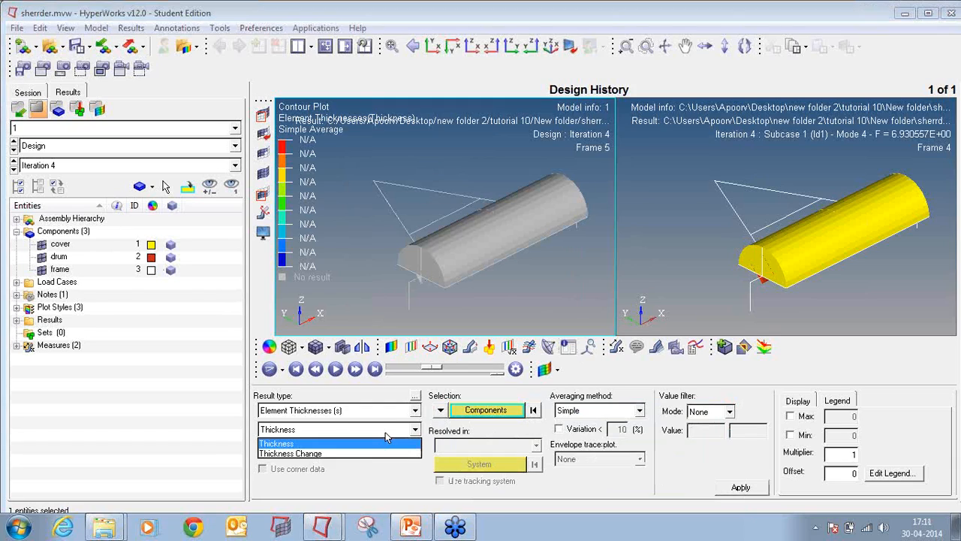
click(380, 453)
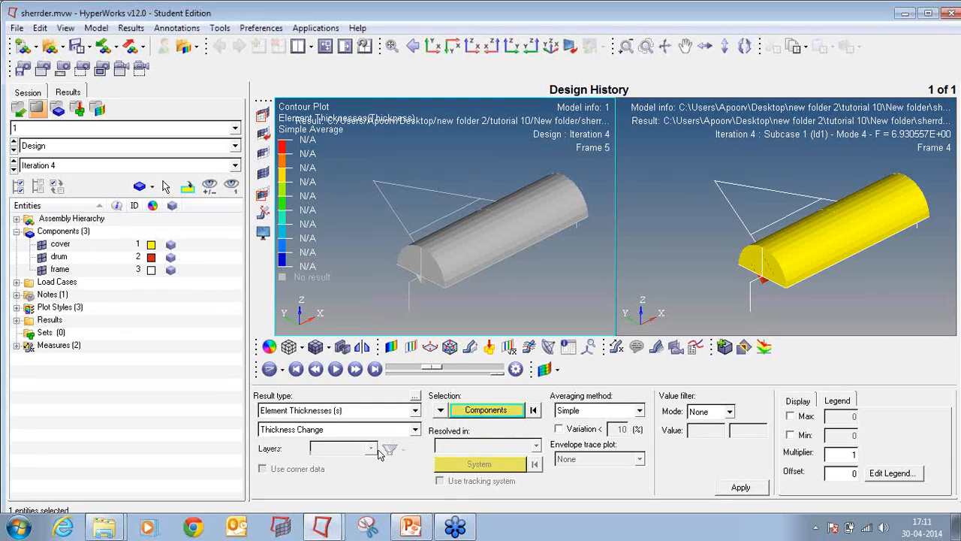
click(738, 487)
Select all components for the contour and reapply the Thickness Change result at Iteration 4.
click(487, 415)
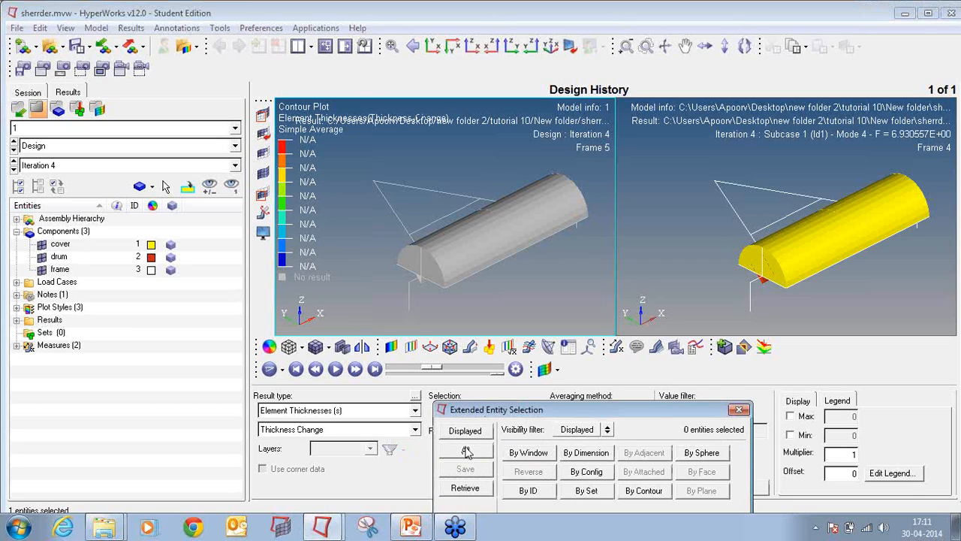
click(467, 450)
click(758, 489)
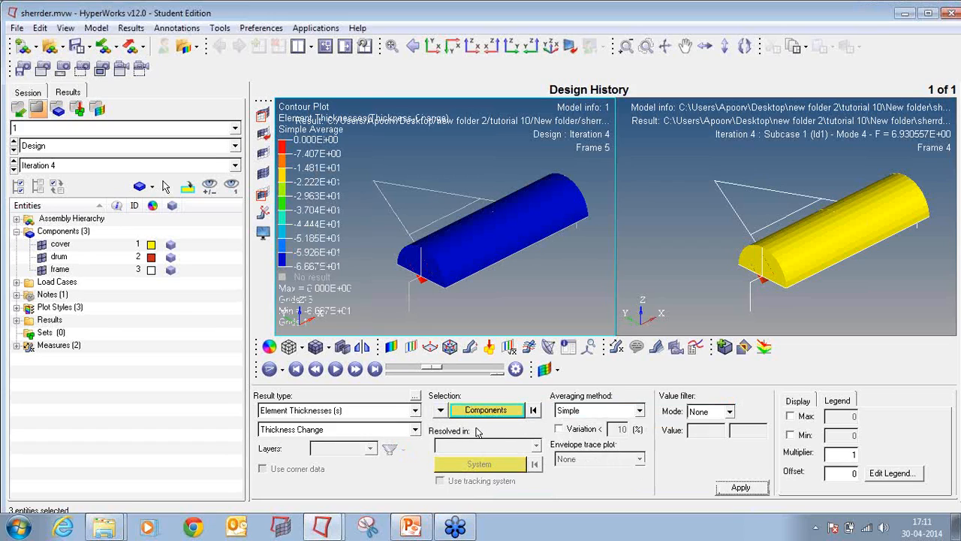
Switch the Element Thicknesses contour back to Thickness and apply it to all components.
click(375, 432)
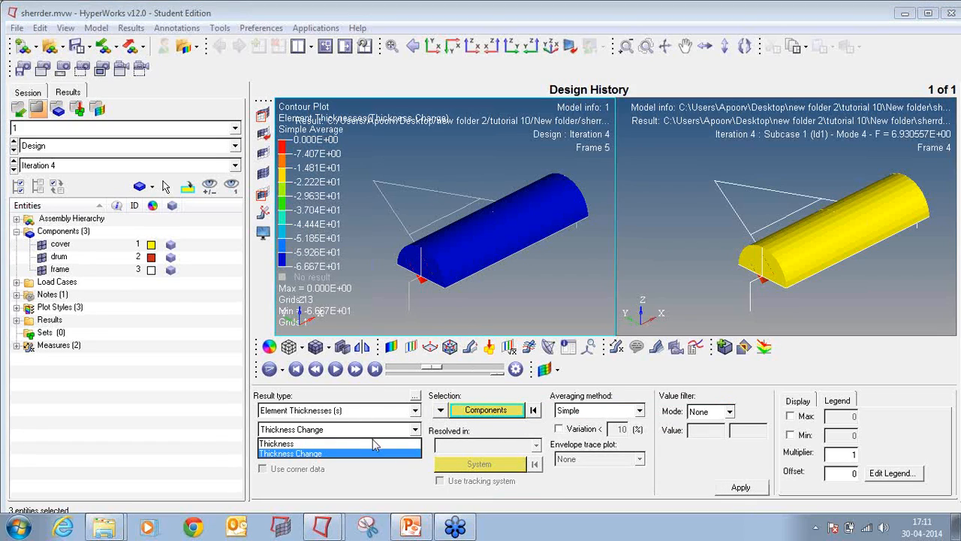
click(373, 442)
click(730, 487)
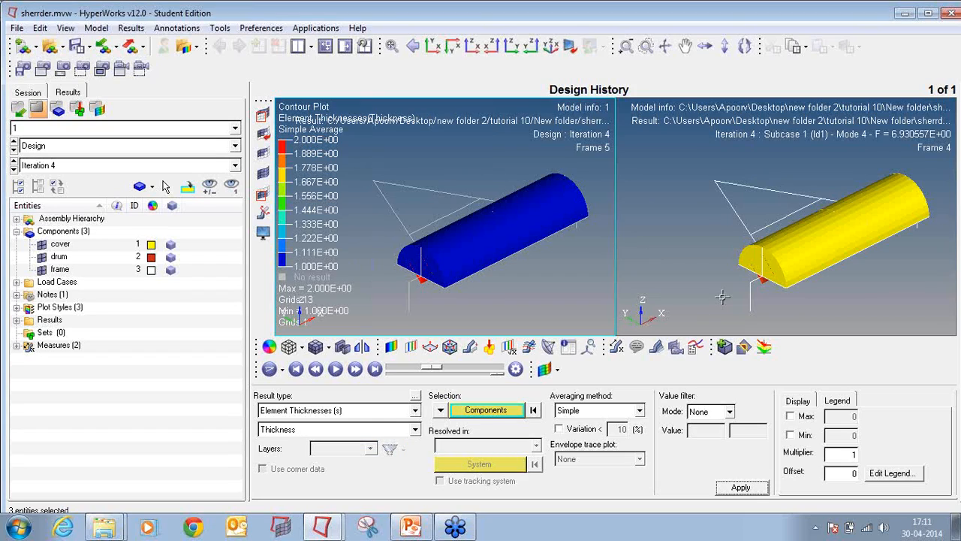
Close the sherrder.mvw results session and answer its closing prompt.
click(949, 13)
click(500, 310)
mouse_move(415, 525)
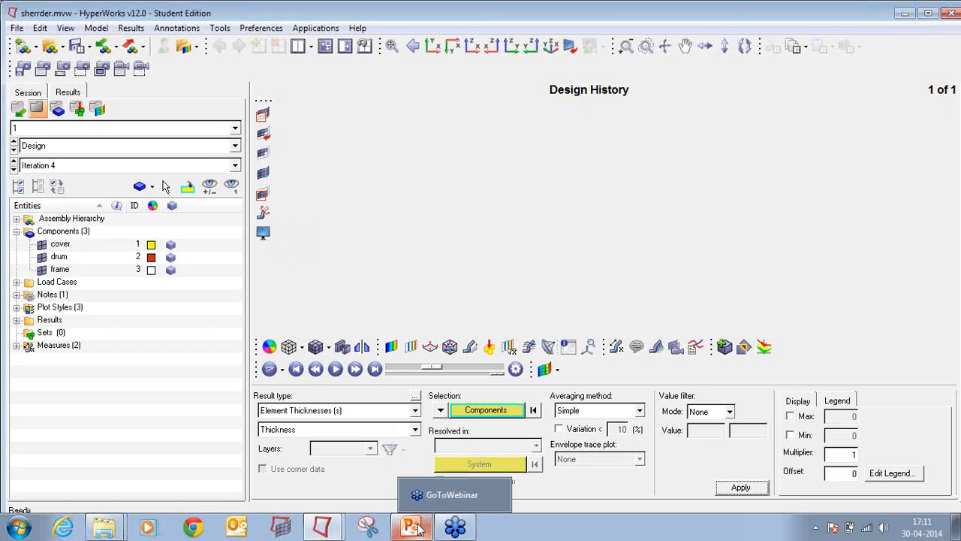